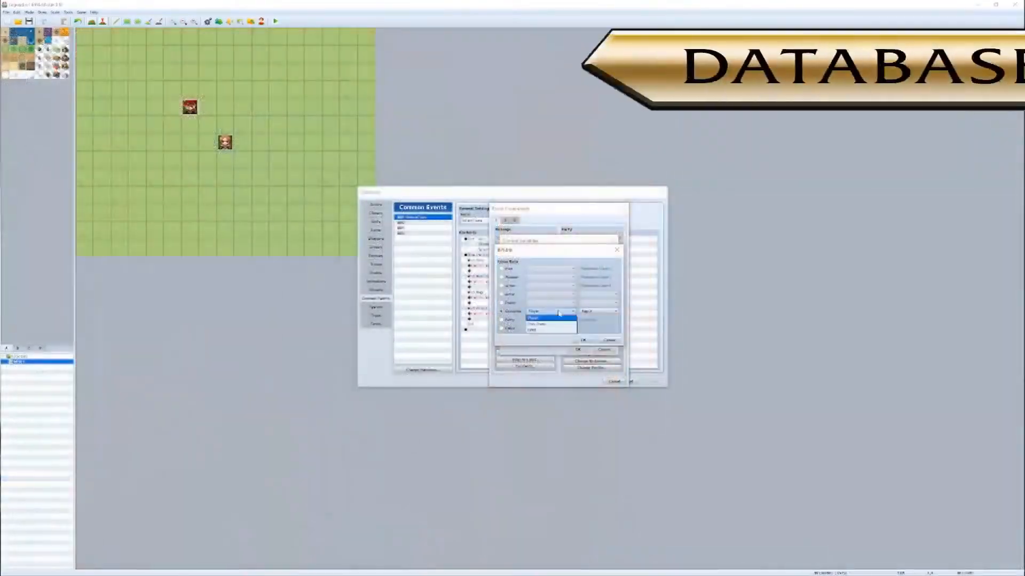
{"action": "left_click", "coordinate": [603, 349]}
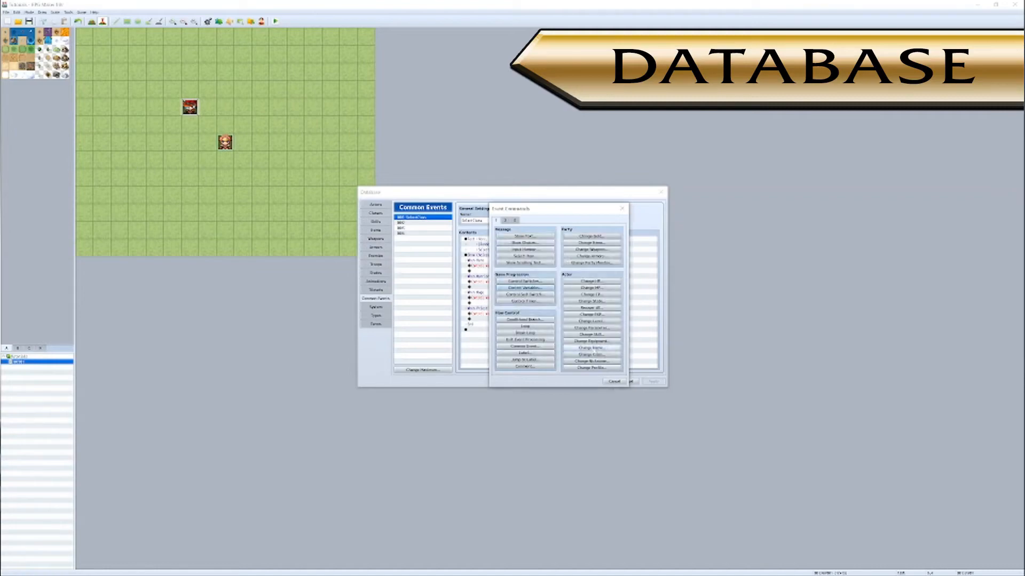
{"action": "left_click", "coordinate": [614, 381]}
{"action": "key", "text": "Return"}
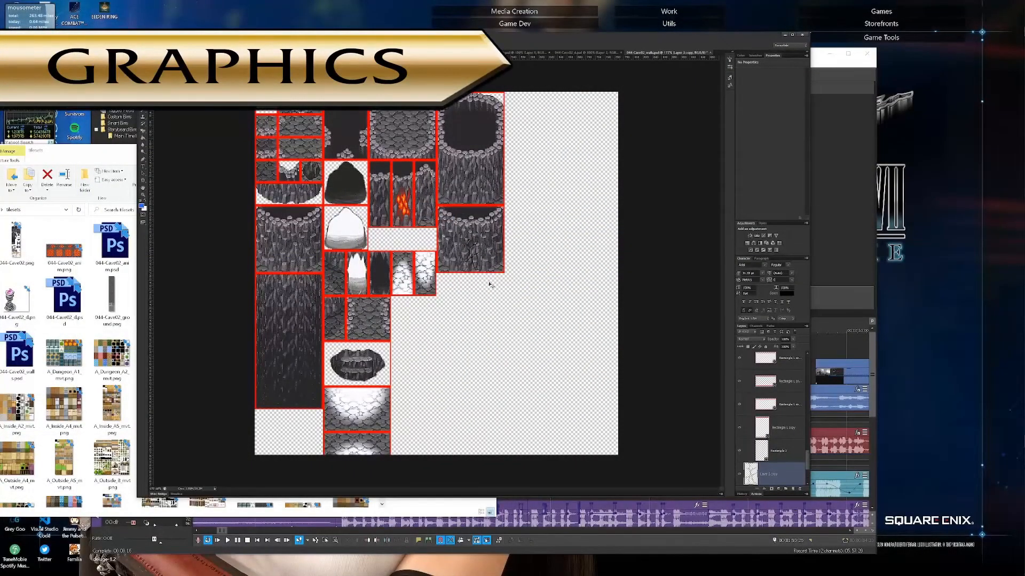
{"action": "key", "text": "ctrl+j"}
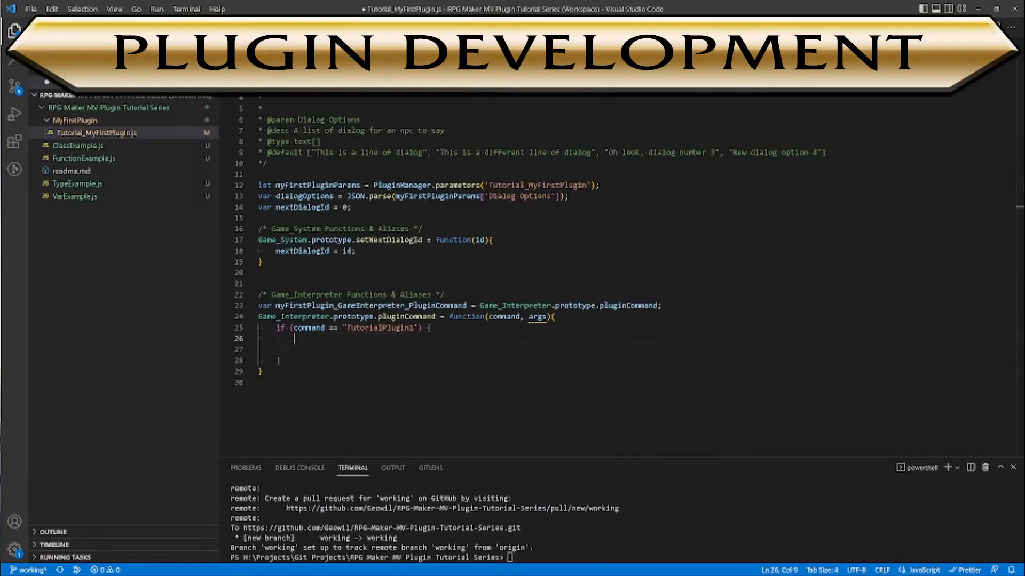
In Visual Studio Code, declare argumentString as an empty string inside the TutorialPlugin1 command check and begin a for loop over the arguments.
{"action": "type", "text": "argumentString = \"\";"}
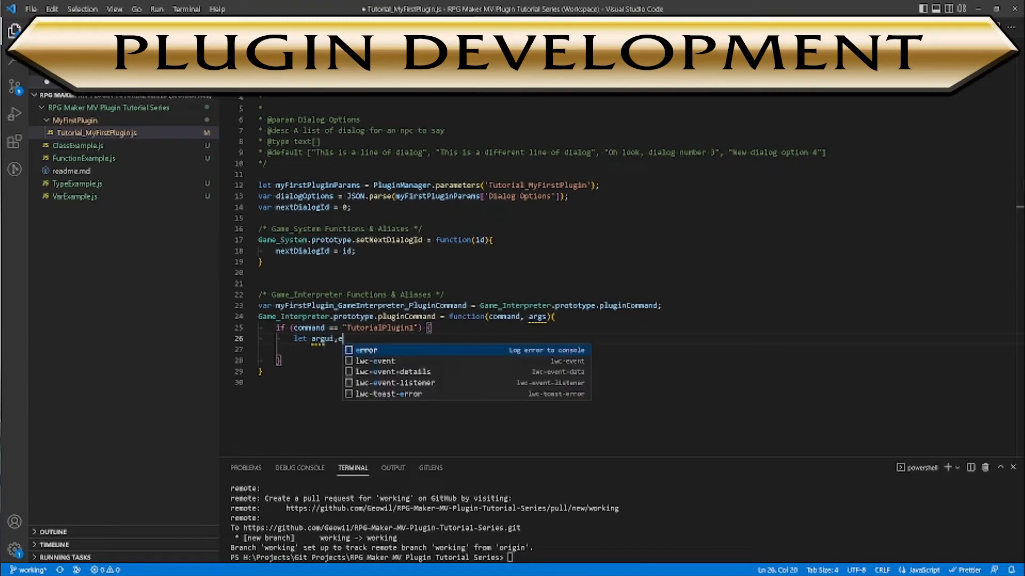
{"action": "key", "text": "Return"}
{"action": "type", "text": "for (let arg of ar"}
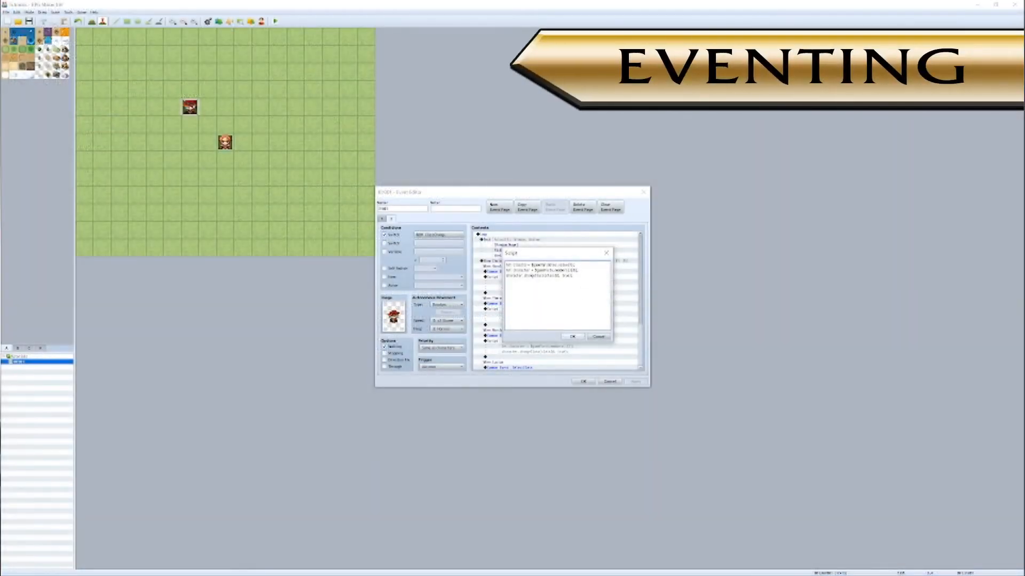
{"action": "left_click", "coordinate": [572, 336]}
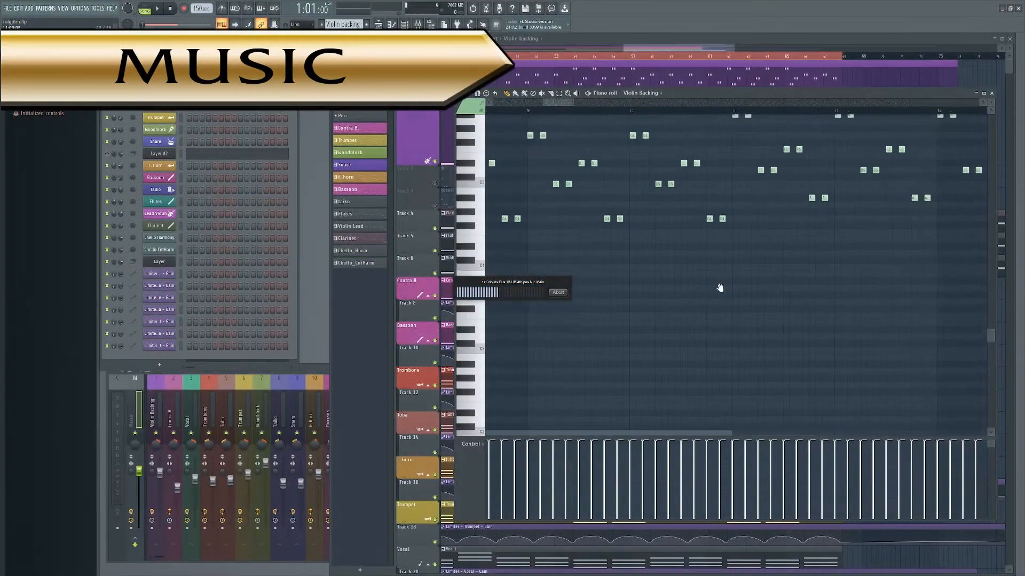
{"action": "middle_click_drag", "start_coordinate": [720, 288], "coordinate": [694, 297]}
{"action": "left_click_drag", "start_coordinate": [570, 103], "coordinate": [872, 107]}
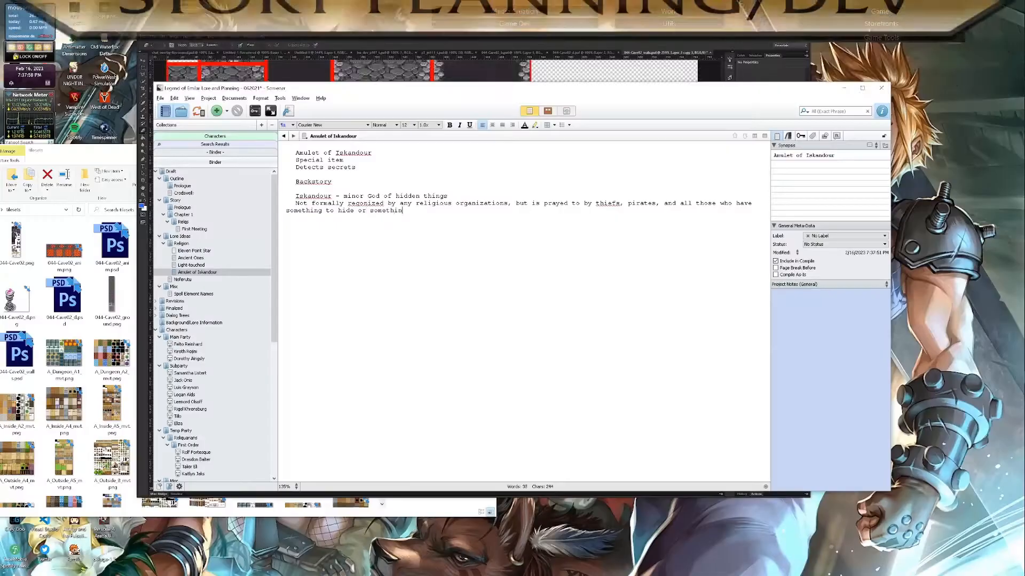
In Scrivener, end the Amulet of Iskandour sentence with "something to find." and start a paragraph reading "Iskandour was said to have hidden a power".
{"action": "type", "text": "g to find."}
{"action": "key", "text": "Return"}
{"action": "key", "text": "Return"}
{"action": "type", "text": "Iskandour "}
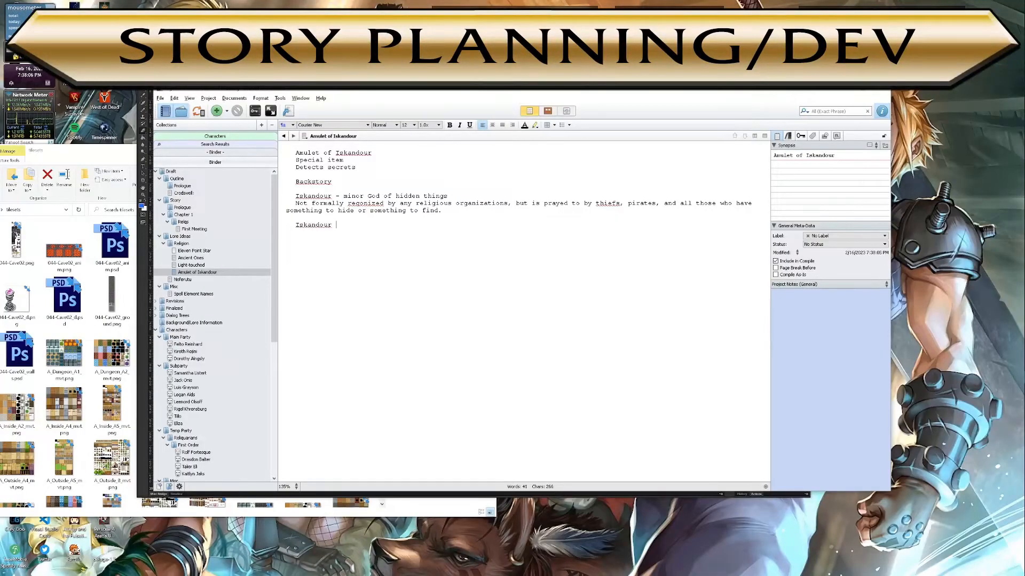
{"action": "type", "text": "was said to have hidden a power"}
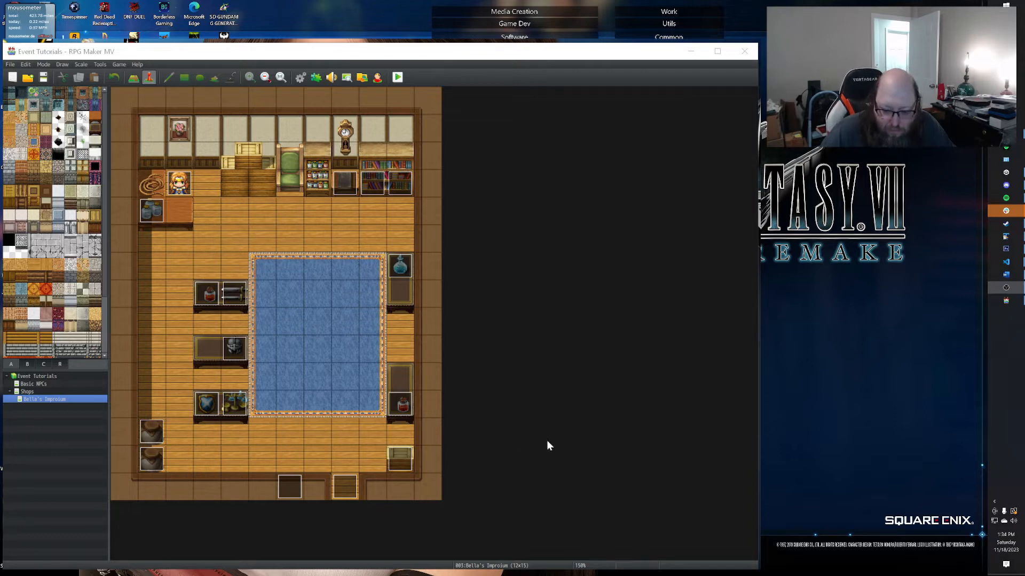
In RPG Maker MV, examine the player transfer event at the shop's exit doorway.
{"action": "double_click", "coordinate": [352, 491]}
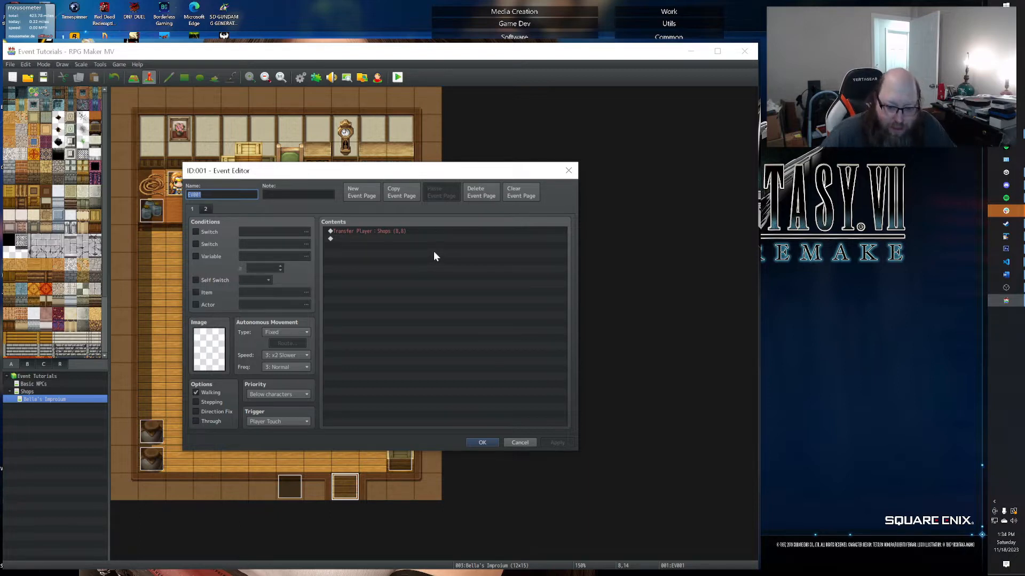
{"action": "left_click", "coordinate": [568, 171]}
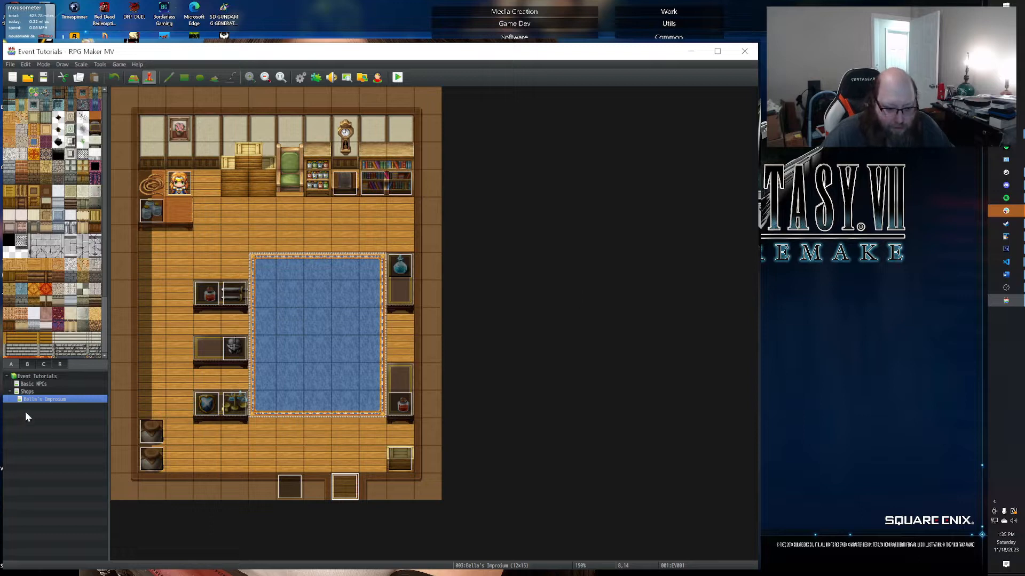
Create a new map under the Event Tutorials project with both its name and display name set to Map Transfers.
{"action": "left_click", "coordinate": [35, 377]}
{"action": "right_click", "coordinate": [34, 377]}
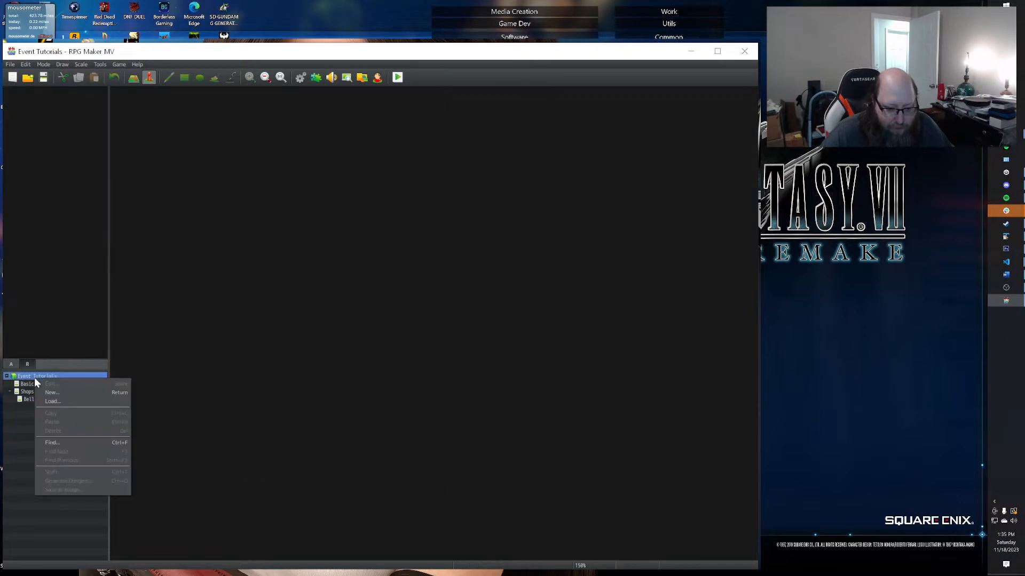
{"action": "left_click", "coordinate": [59, 392]}
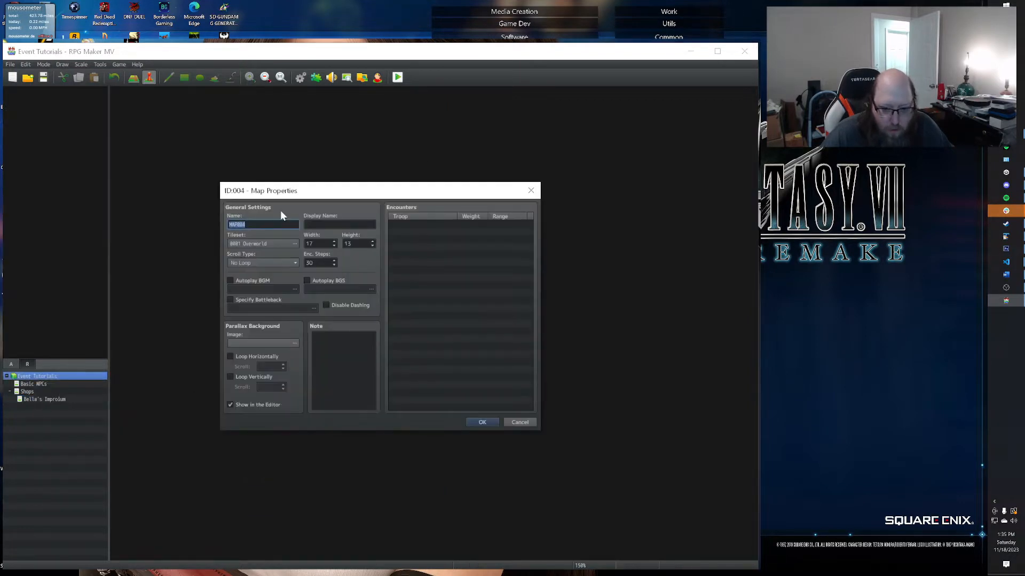
{"action": "type", "text": "Map Tran"}
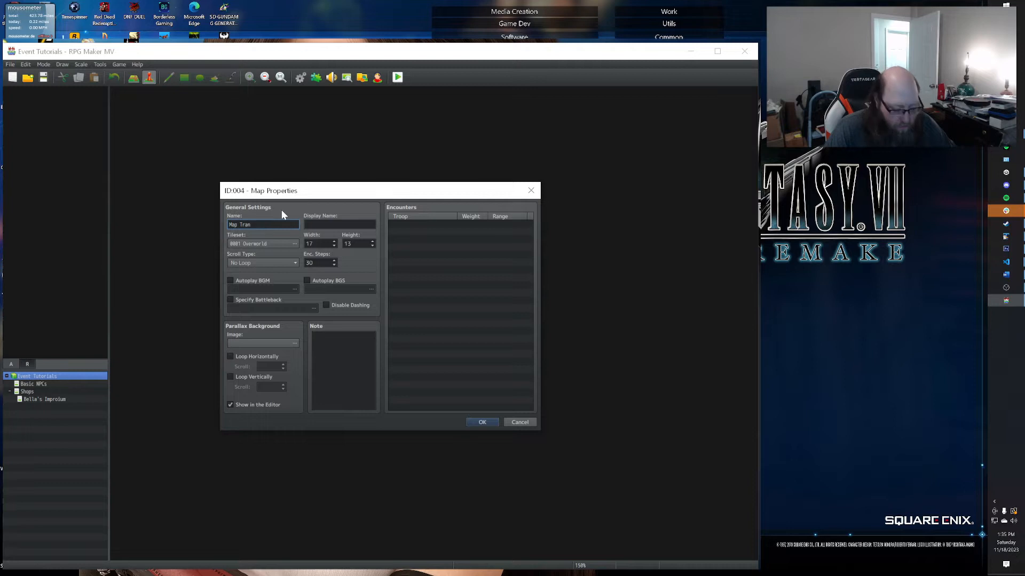
{"action": "type", "text": "sfers"}
{"action": "key", "text": "Tab"}
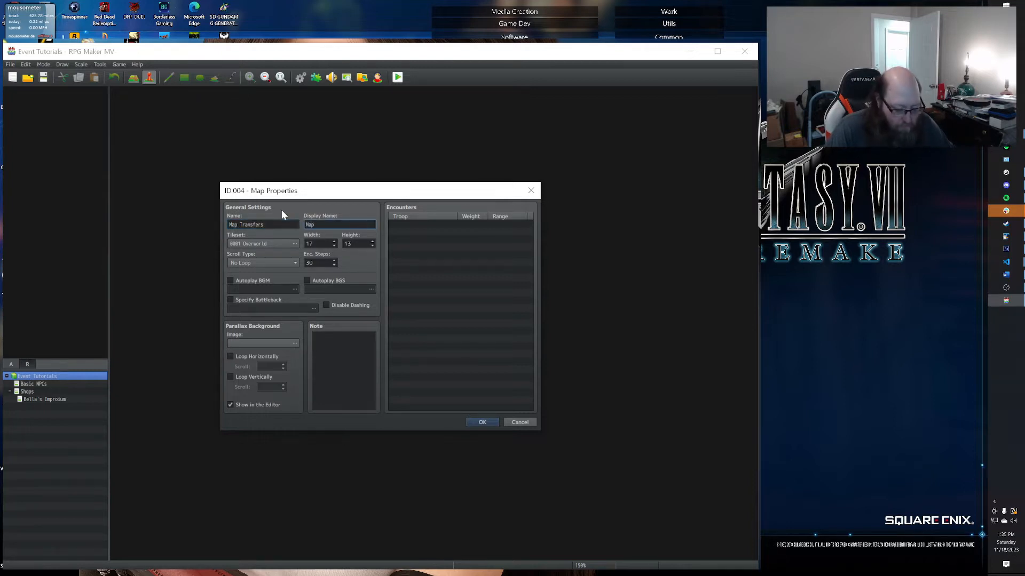
{"action": "type", "text": "Map"}
{"action": "key", "text": "shift+Tab"}
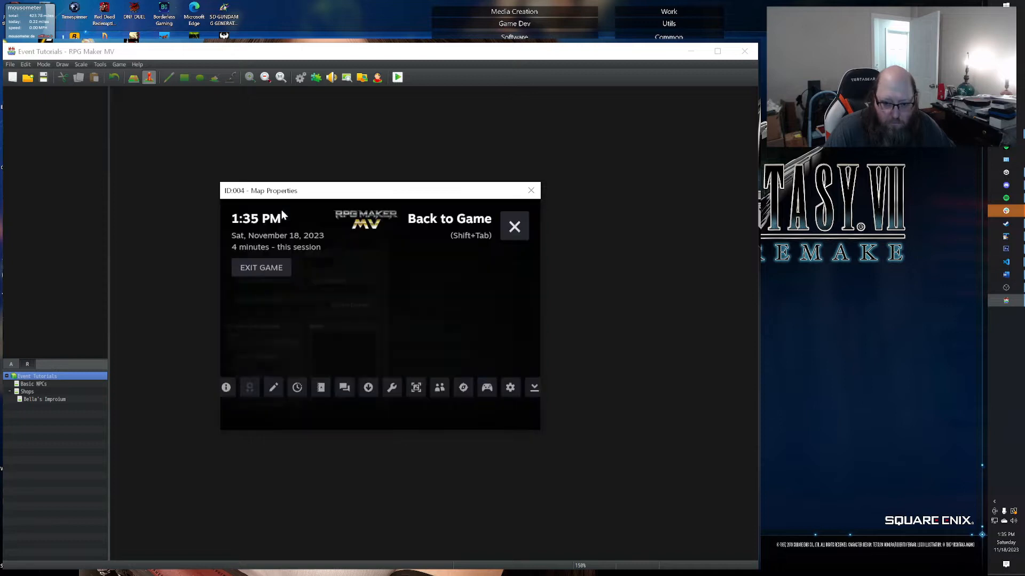
{"action": "left_click", "coordinate": [516, 228]}
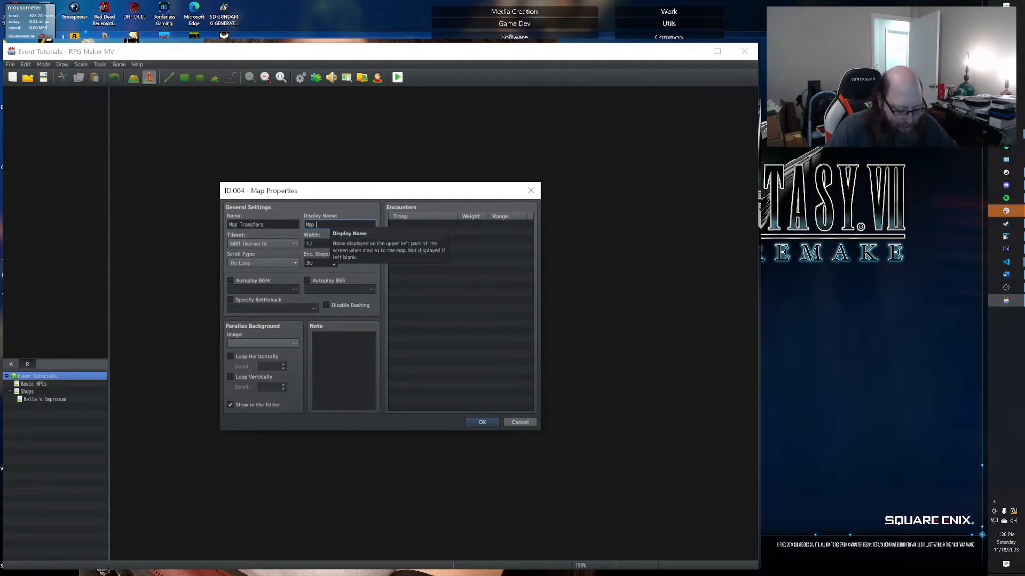
{"action": "type", "text": "Transfers"}
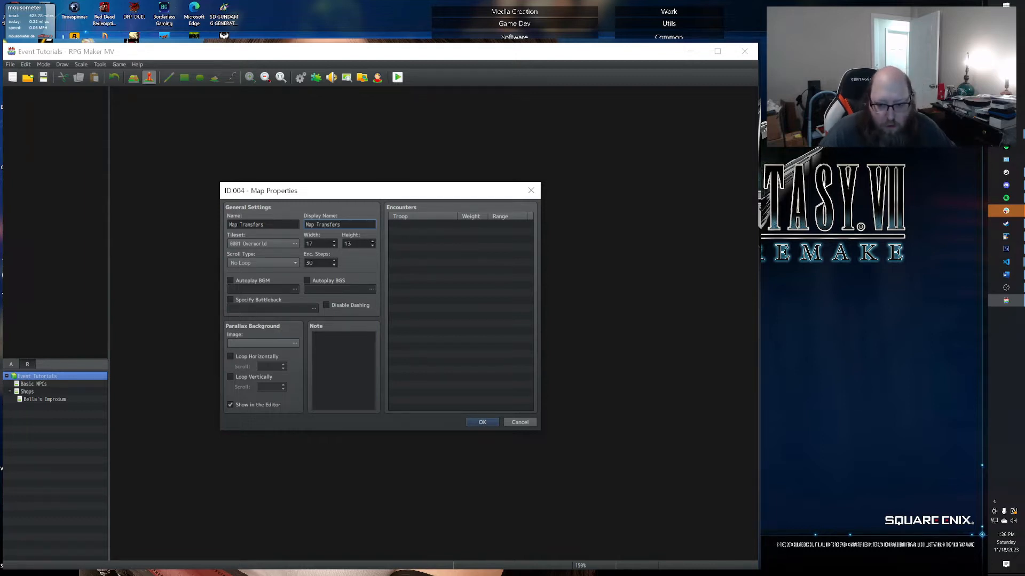
Set the new map's size to 15 by 15 tiles and its tileset to Outside.
{"action": "key", "text": "Tab"}
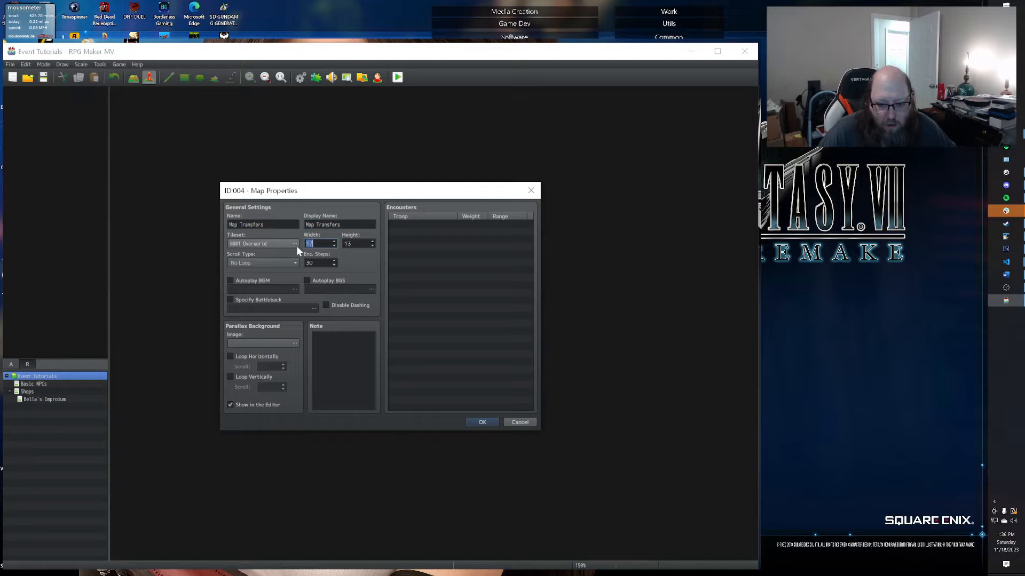
{"action": "type", "text": "15"}
{"action": "key", "text": "Tab"}
{"action": "type", "text": "15"}
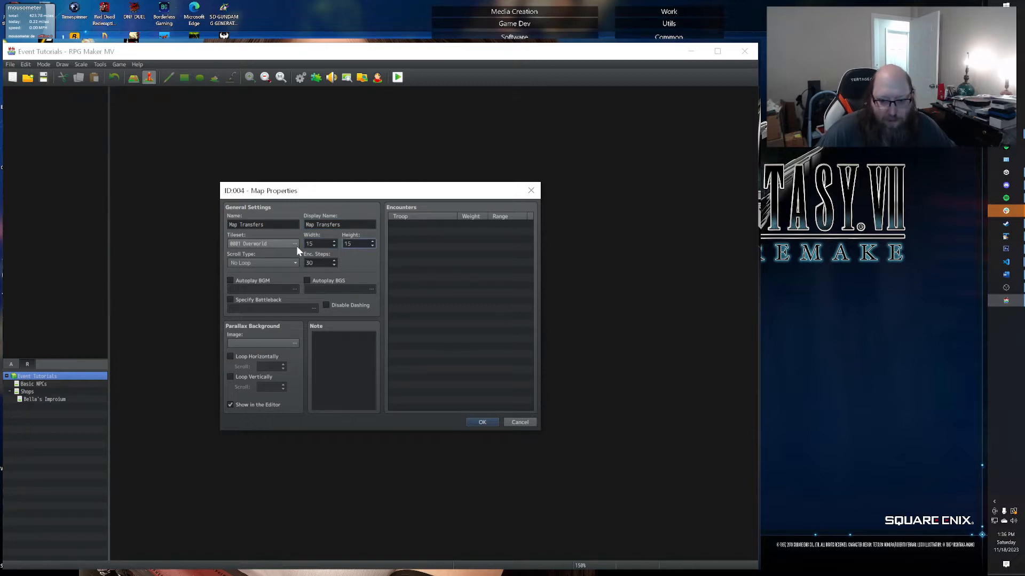
{"action": "left_click", "coordinate": [287, 243]}
{"action": "left_click", "coordinate": [390, 243]}
{"action": "left_click", "coordinate": [403, 398]}
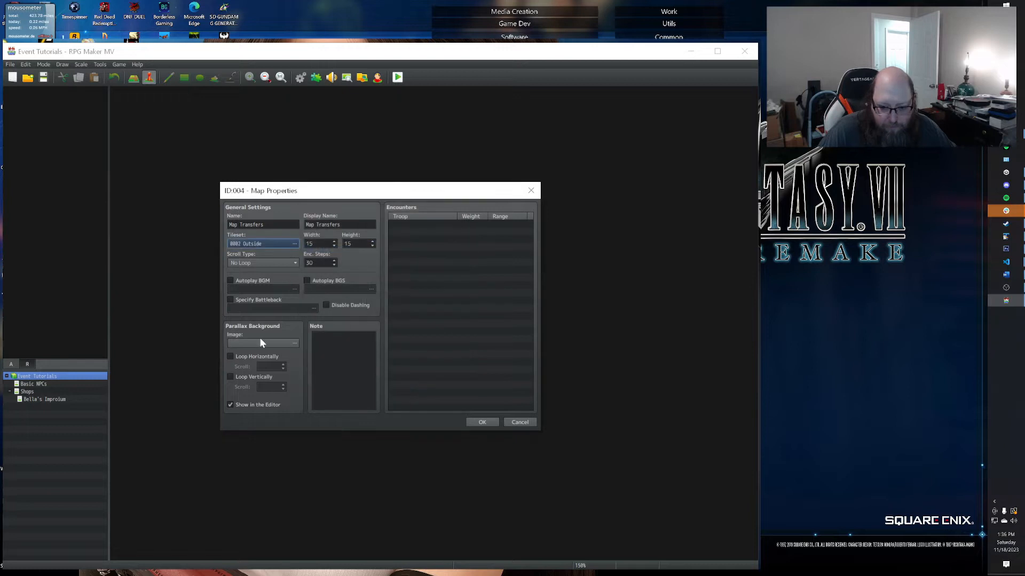
{"action": "left_click", "coordinate": [480, 422]}
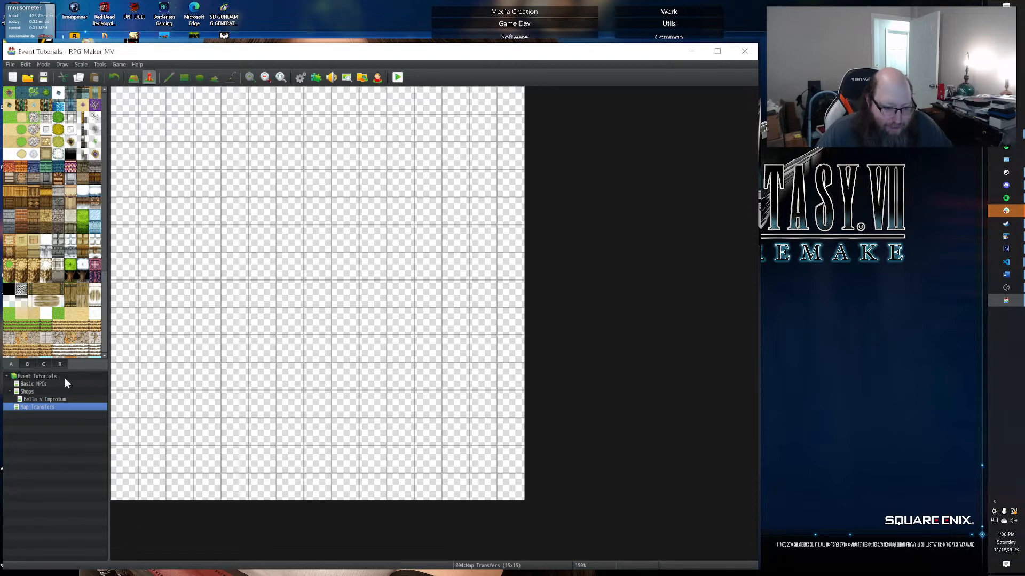
Paint a single light sand tile near the middle of the bottom edge of the Basic NPCs map.
{"action": "left_click", "coordinate": [23, 384]}
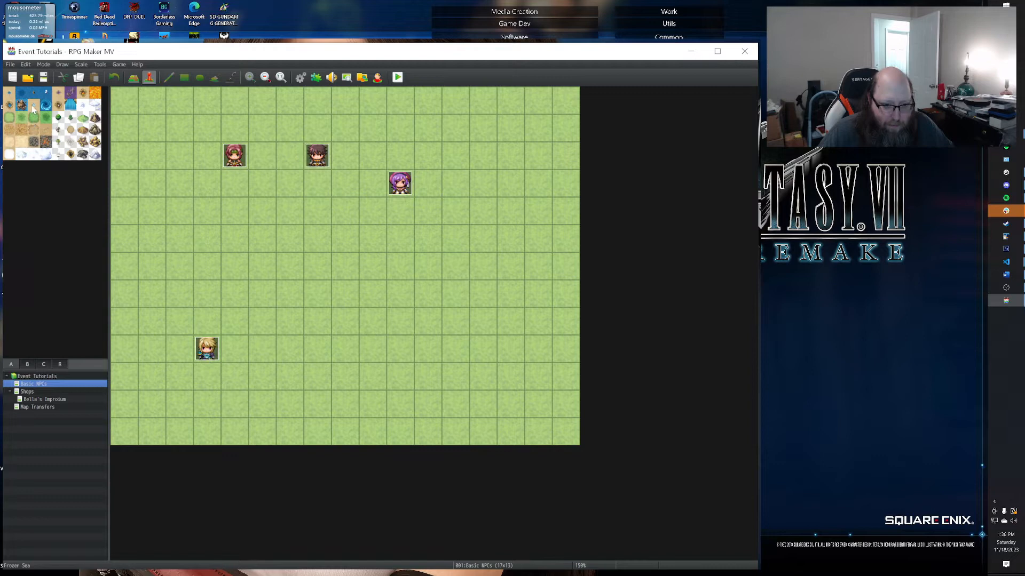
{"action": "left_click", "coordinate": [9, 131]}
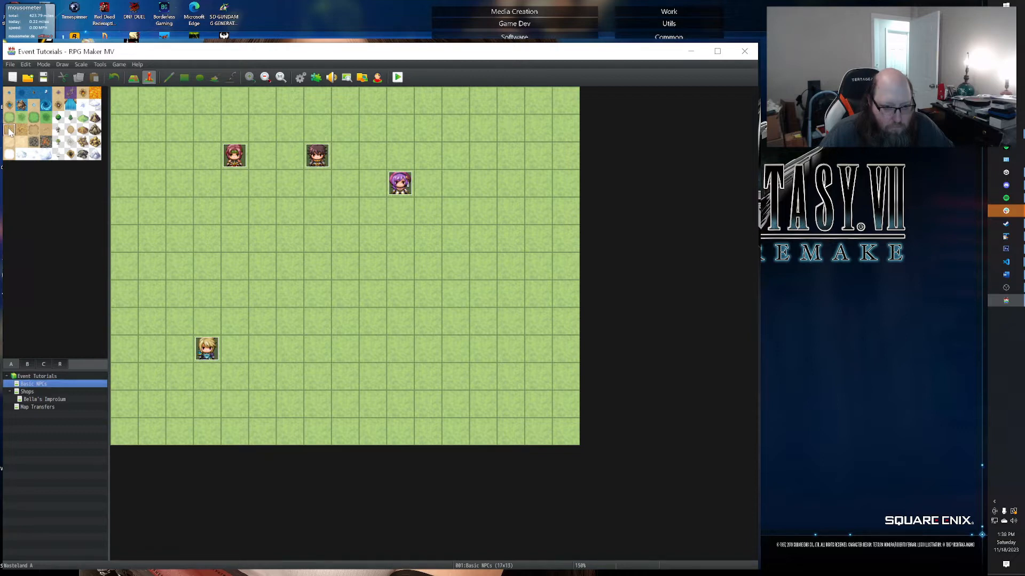
{"action": "left_click", "coordinate": [134, 78]}
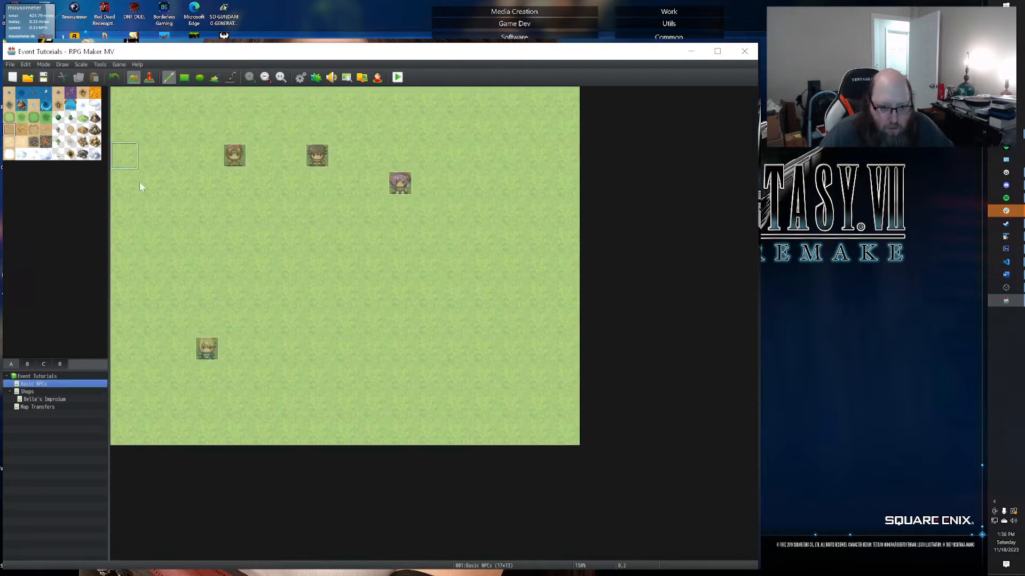
{"action": "left_click", "coordinate": [346, 440]}
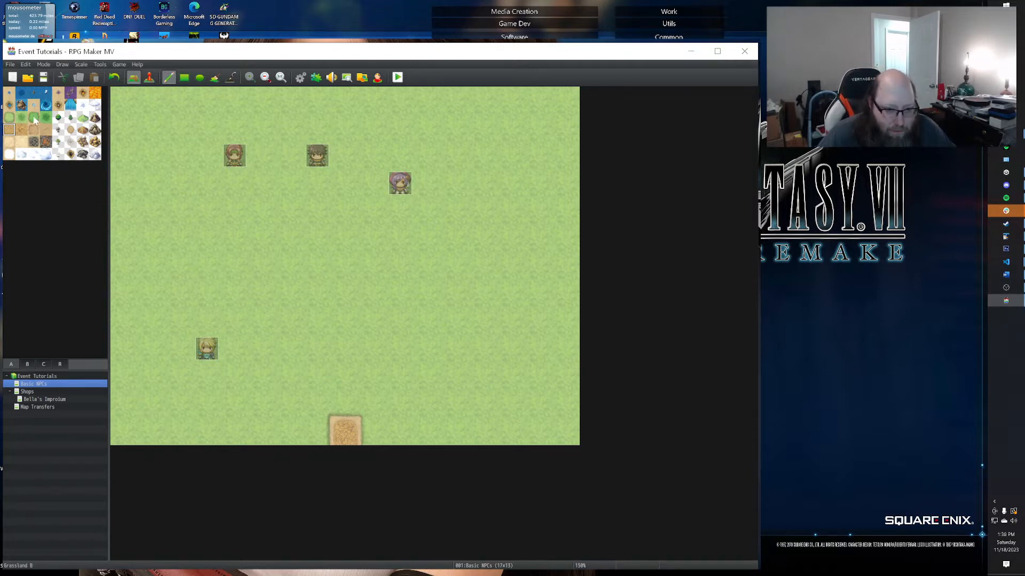
{"action": "left_click", "coordinate": [22, 142]}
{"action": "left_click", "coordinate": [338, 435]}
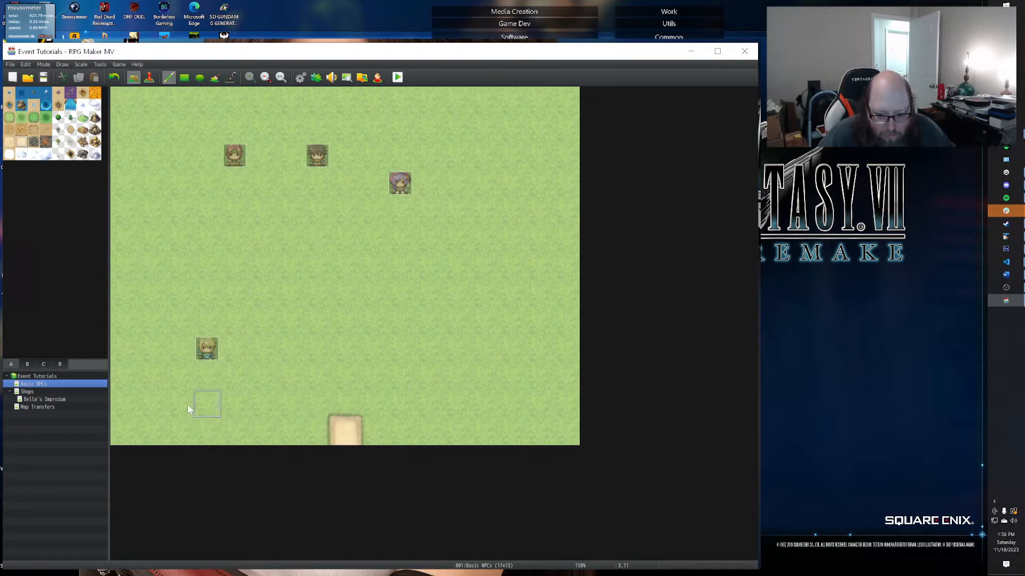
Try a dirt-edged dark grass tile in the sand tile's cell before repainting it with sand.
{"action": "left_click", "coordinate": [10, 117]}
{"action": "left_click", "coordinate": [346, 431]}
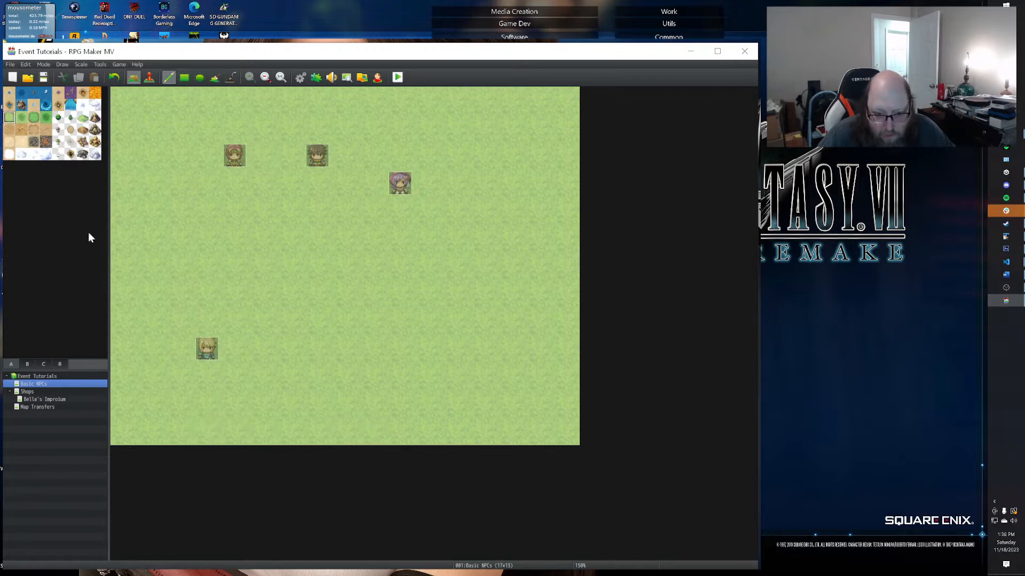
{"action": "left_click", "coordinate": [33, 117]}
{"action": "left_click", "coordinate": [345, 432]}
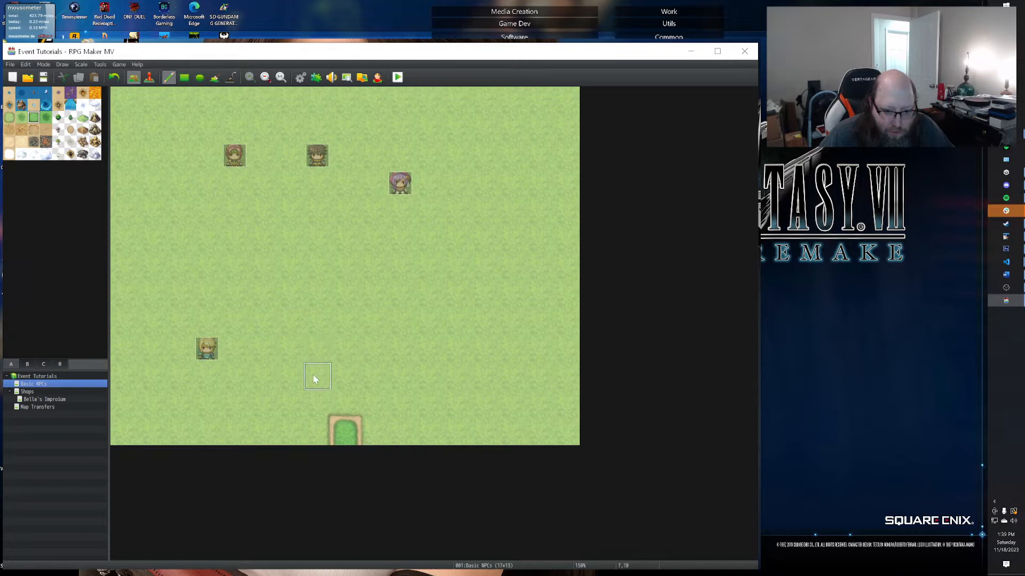
{"action": "left_click", "coordinate": [9, 117]}
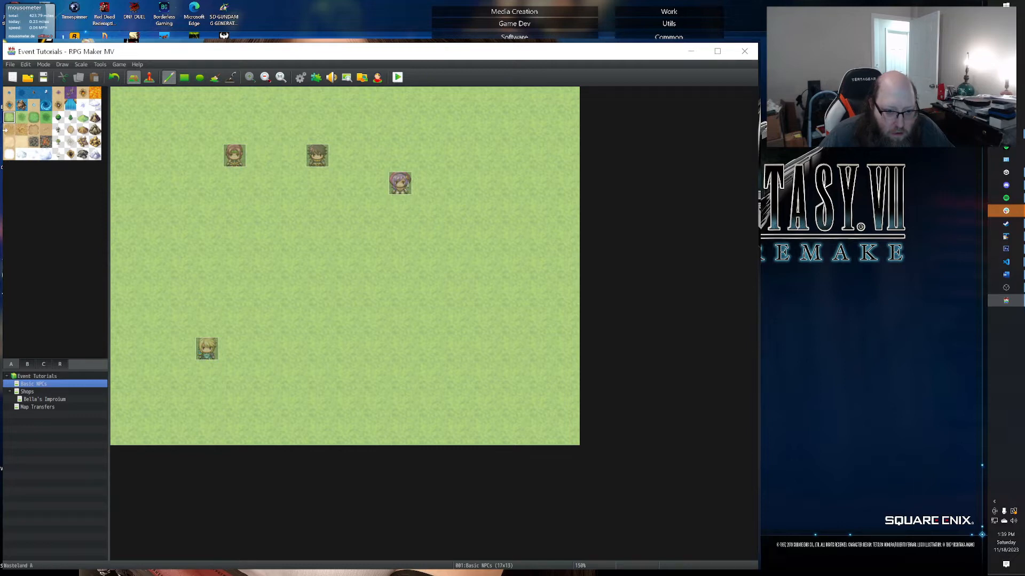
{"action": "left_click", "coordinate": [20, 143]}
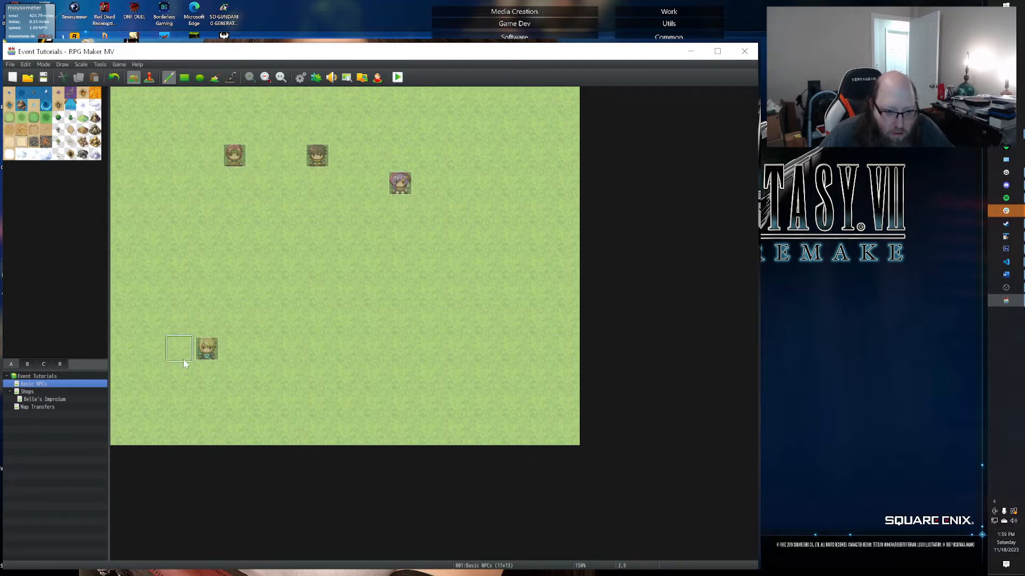
{"action": "left_click", "coordinate": [343, 433]}
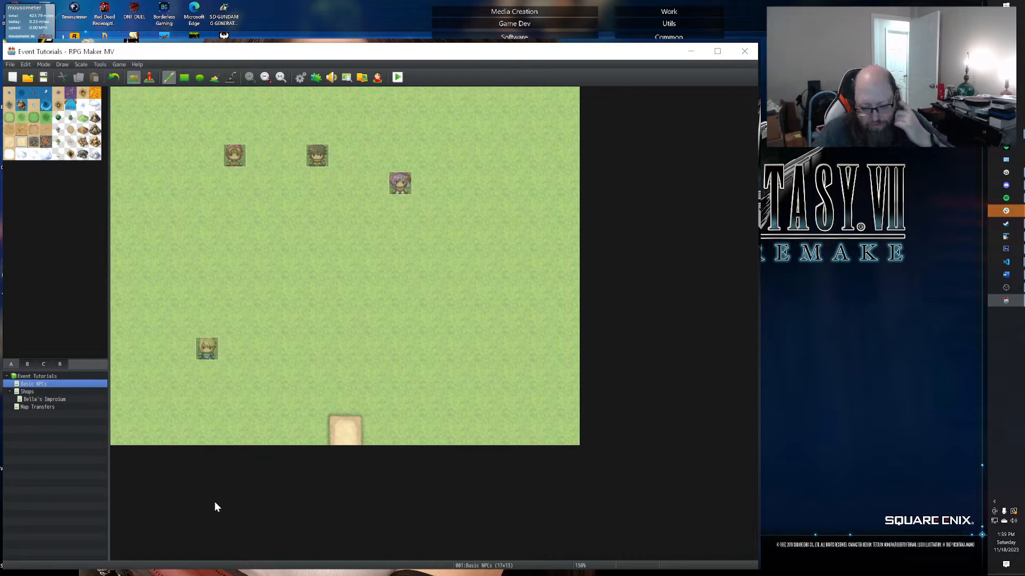
Change the Basic NPCs map's tileset to Outside in its map properties.
{"action": "right_click", "coordinate": [30, 382]}
{"action": "left_click", "coordinate": [51, 386]}
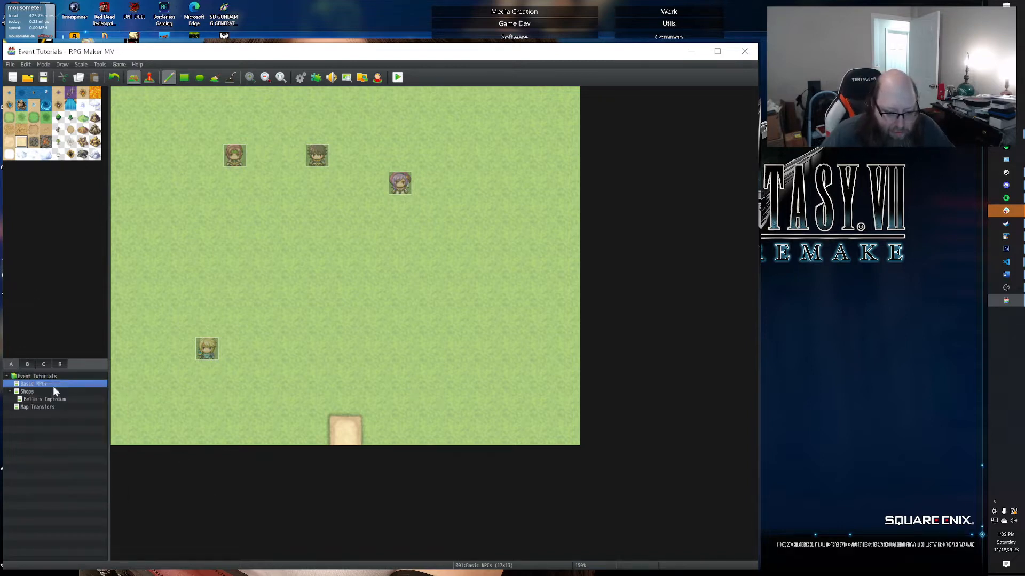
{"action": "left_click", "coordinate": [270, 247]}
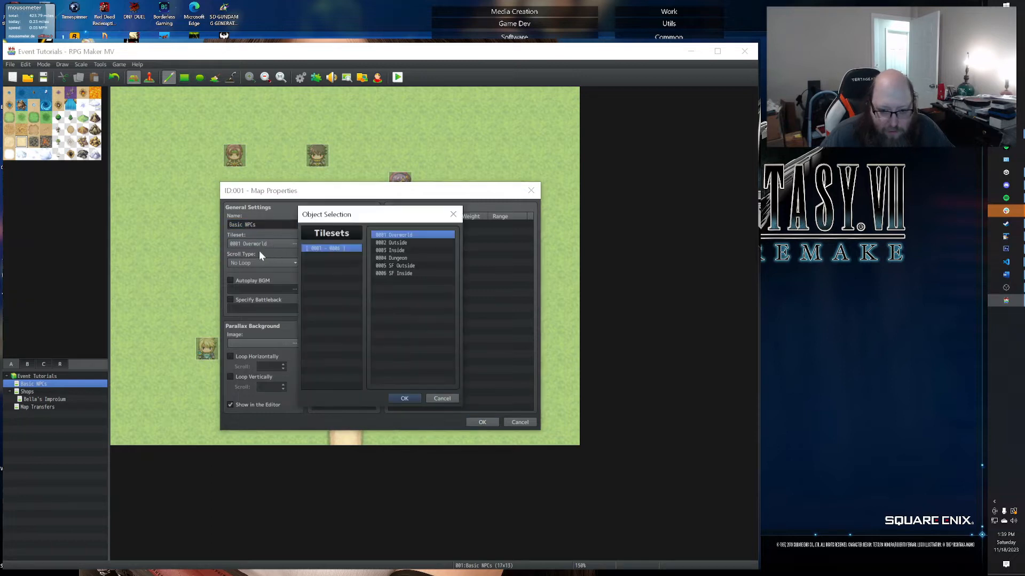
{"action": "left_click", "coordinate": [392, 243]}
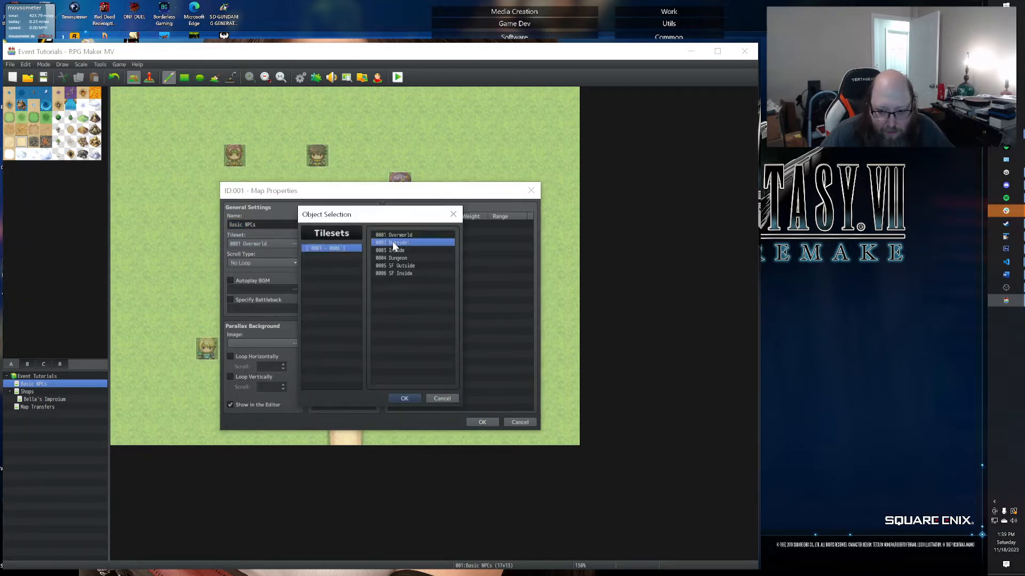
{"action": "left_click", "coordinate": [393, 400]}
{"action": "left_click", "coordinate": [470, 423]}
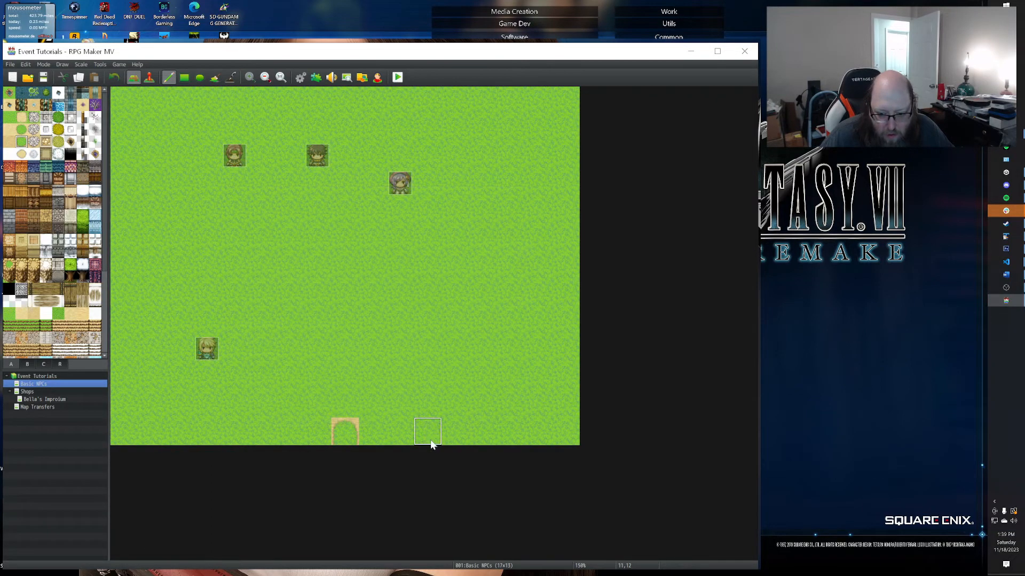
Cover the old exit tiles at the bottom edge of the Basic NPCs map with grass.
{"action": "left_click", "coordinate": [341, 415]}
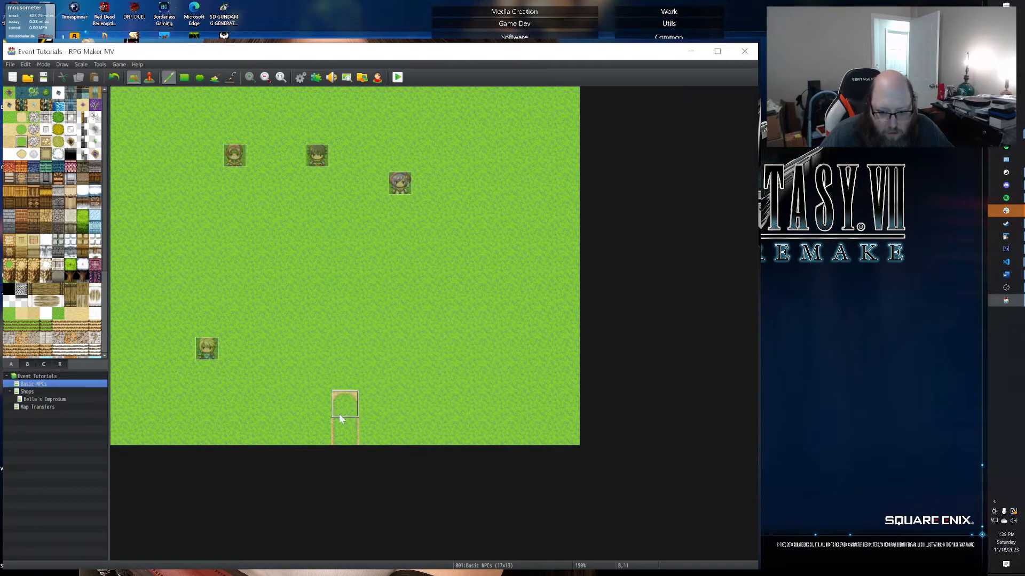
{"action": "right_click", "coordinate": [363, 409]}
{"action": "left_click_drag", "start_coordinate": [351, 411], "coordinate": [339, 444]}
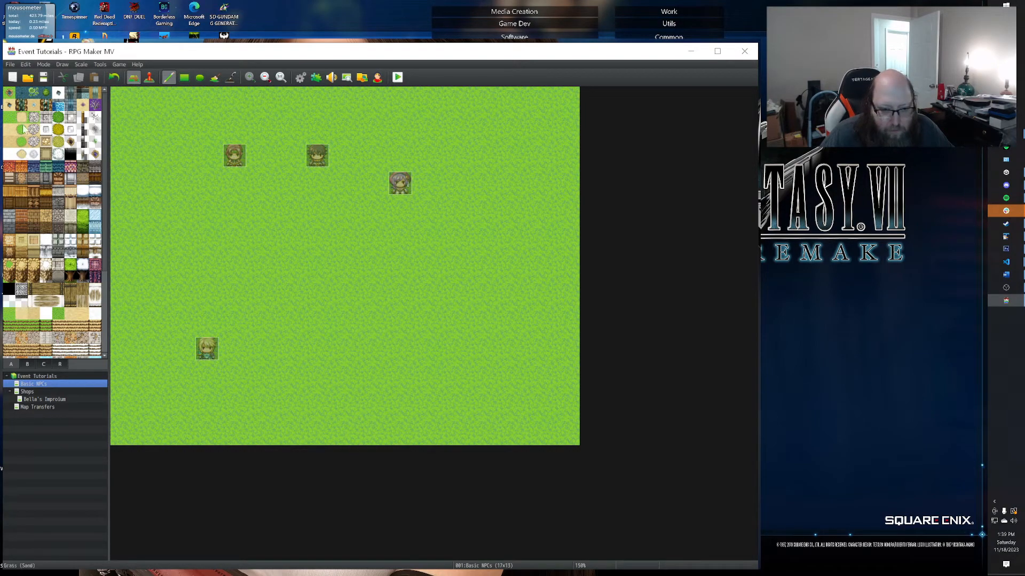
Paint a one-tile-wide sand path from the map's bottom edge up column 7, turning west along row 6 to the left edge.
{"action": "left_click", "coordinate": [22, 116]}
{"action": "left_click", "coordinate": [320, 431]}
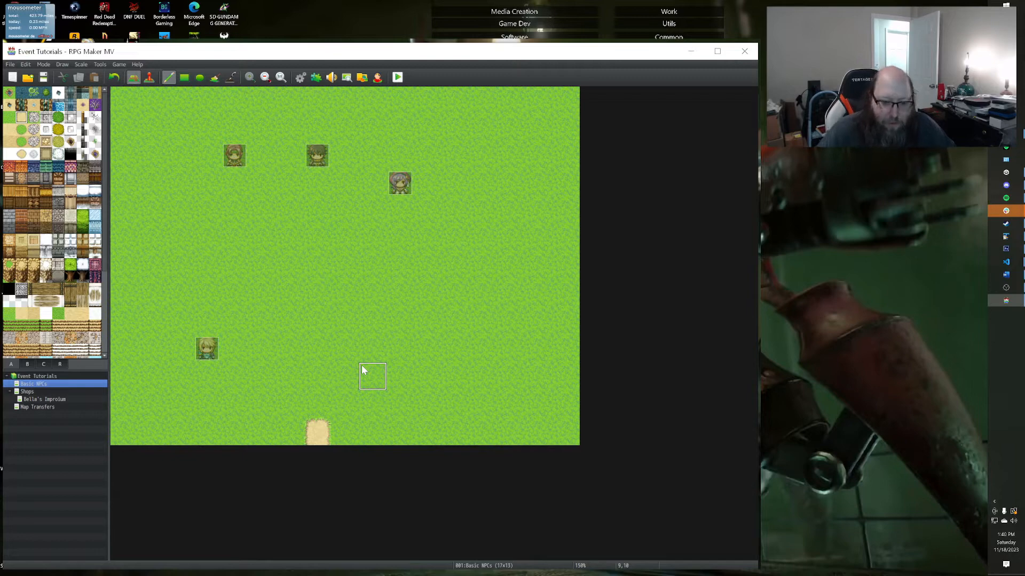
{"action": "mouse_move", "coordinate": [314, 399]}
{"action": "left_mouse_down"}
{"action": "mouse_move", "coordinate": [319, 278]}
{"action": "mouse_move", "coordinate": [122, 266]}
{"action": "left_mouse_up"}
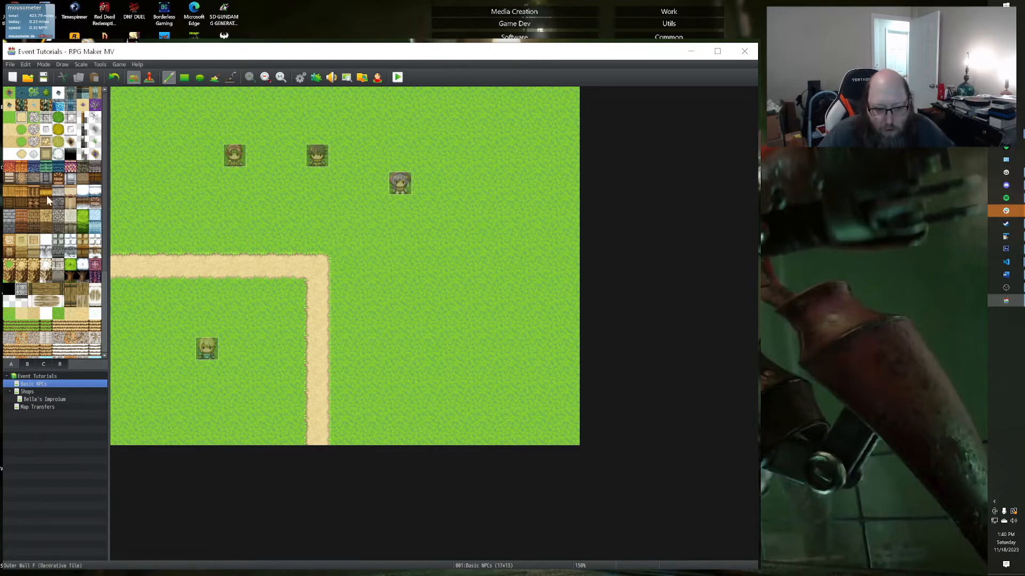
Create an event just above the path's corner with the wooden sign image from Tileset B and name it Signpost.
{"action": "left_click", "coordinate": [150, 78]}
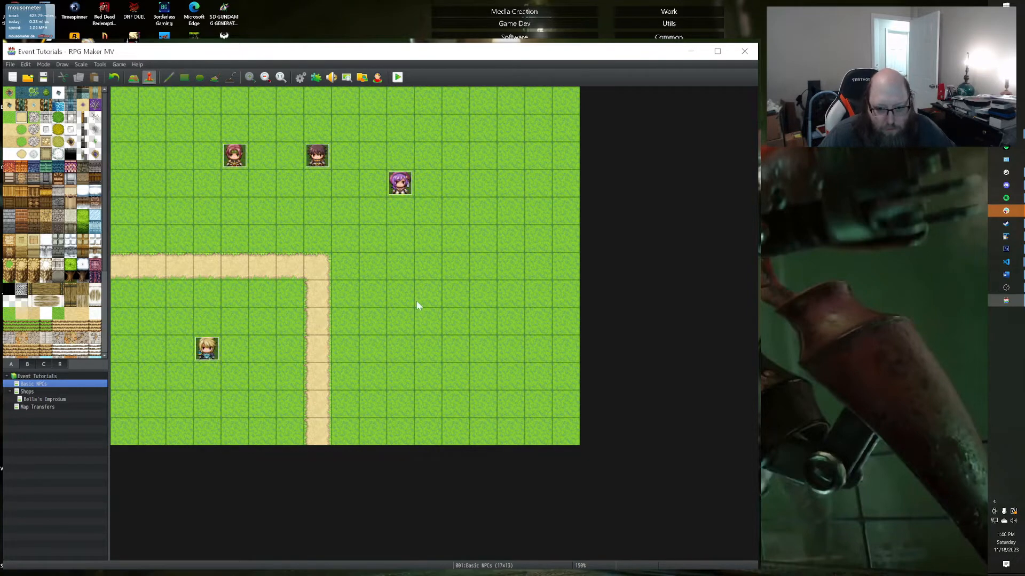
{"action": "double_click", "coordinate": [315, 241]}
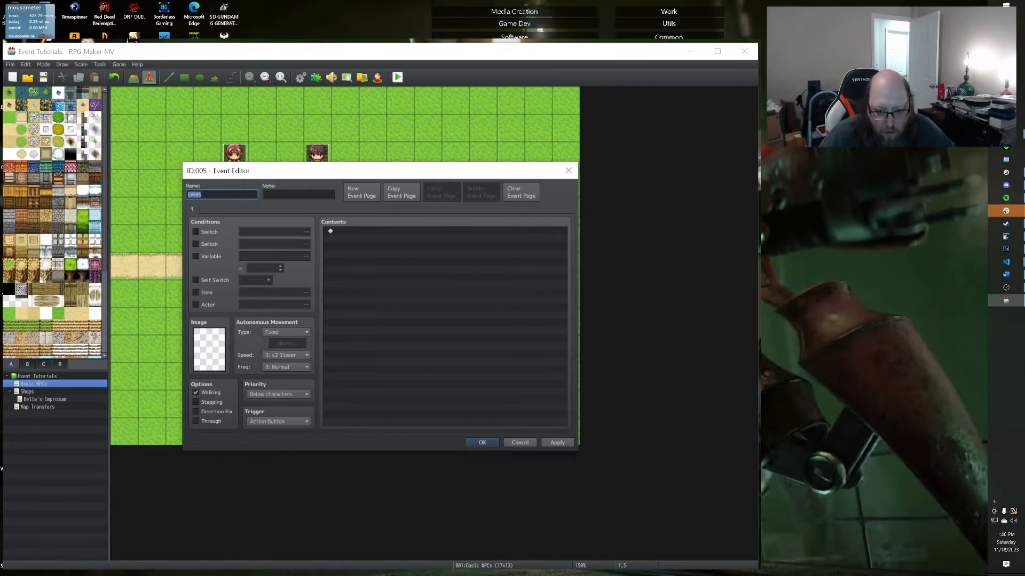
{"action": "double_click", "coordinate": [209, 349]}
{"action": "scroll", "coordinate": [270, 318], "scroll_direction": "down", "scroll_amount": 4}
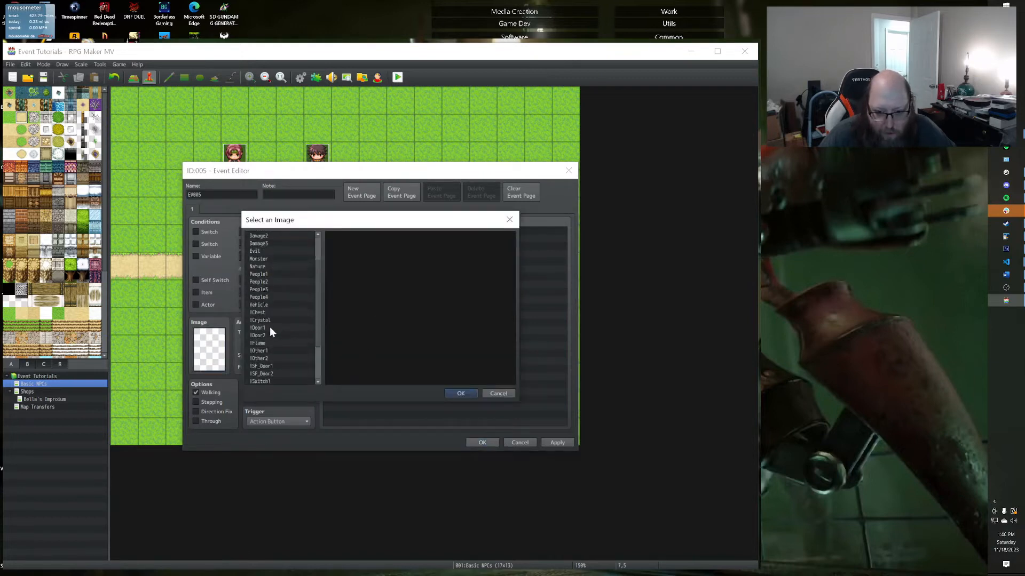
{"action": "left_click", "coordinate": [257, 374]}
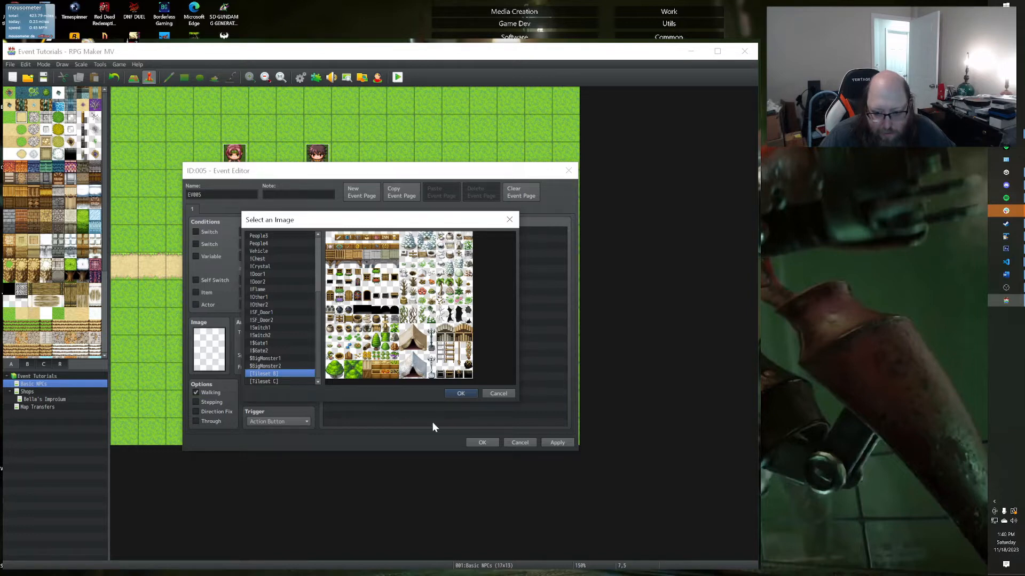
{"action": "left_click", "coordinate": [460, 394]}
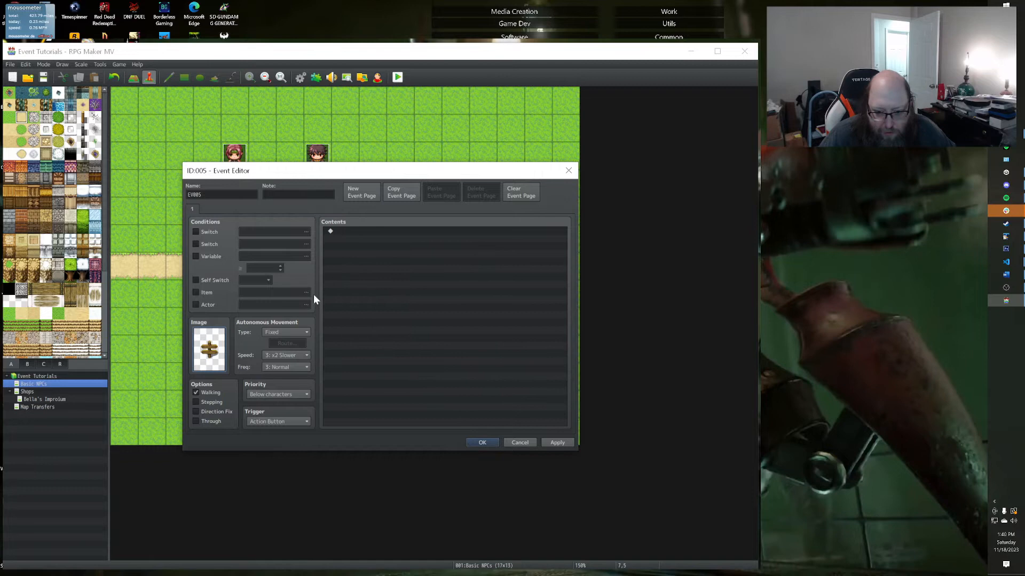
{"action": "double_click", "coordinate": [194, 194]}
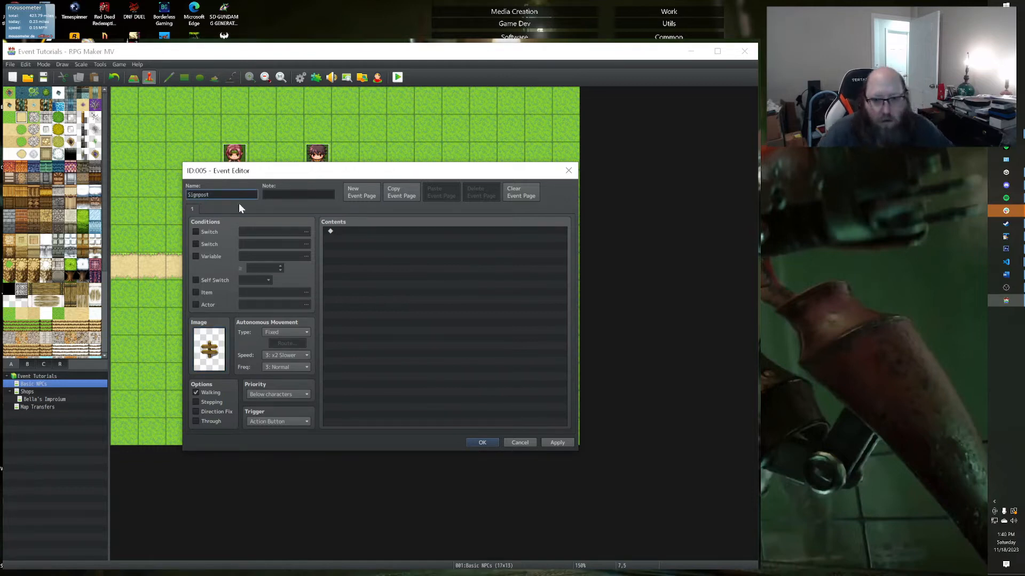
Add a Show Text command to the Signpost event with the first line "West: Eastcity".
{"action": "left_click", "coordinate": [417, 246]}
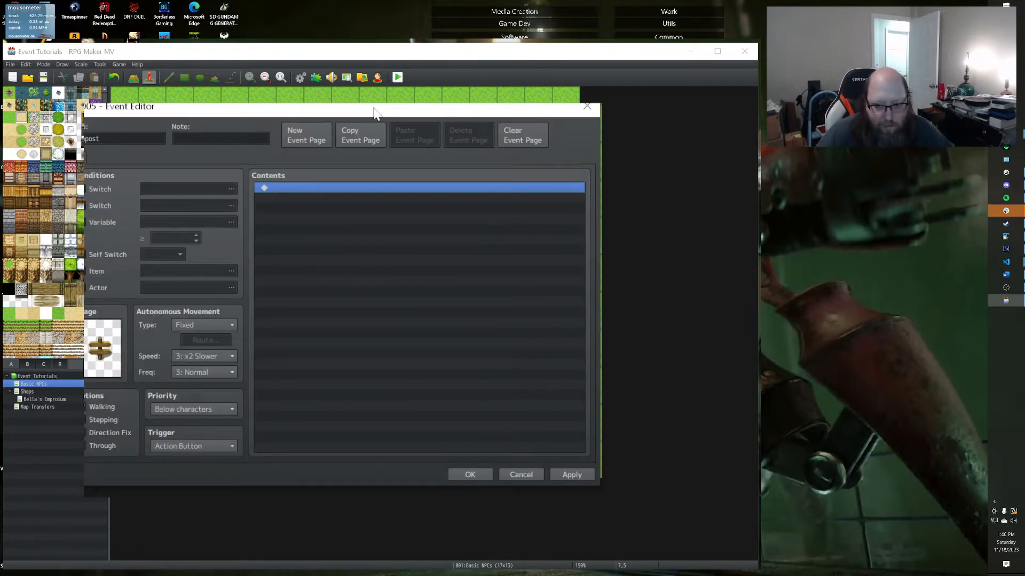
{"action": "left_click_drag", "start_coordinate": [370, 110], "coordinate": [393, 119]}
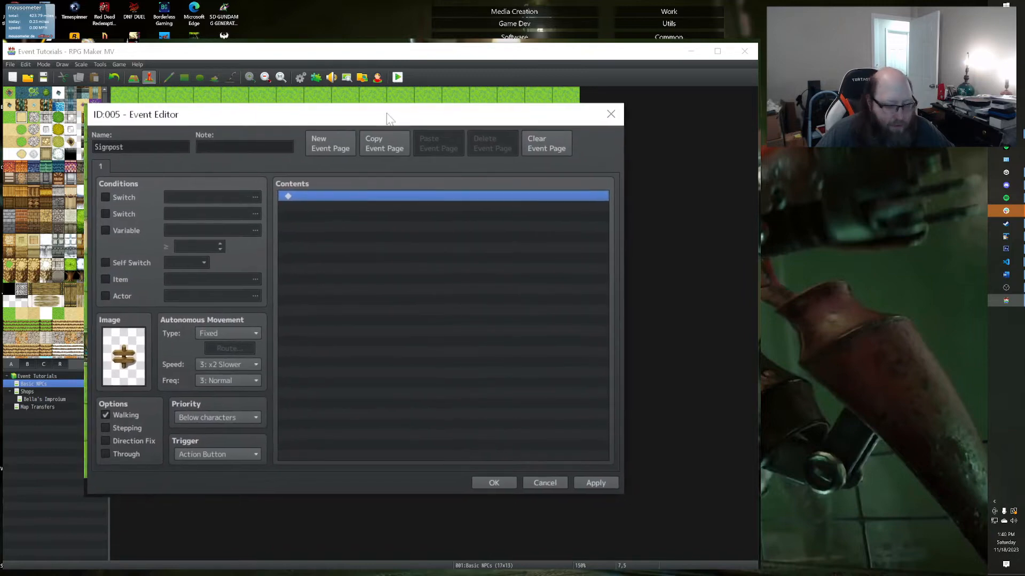
{"action": "double_click", "coordinate": [340, 196]}
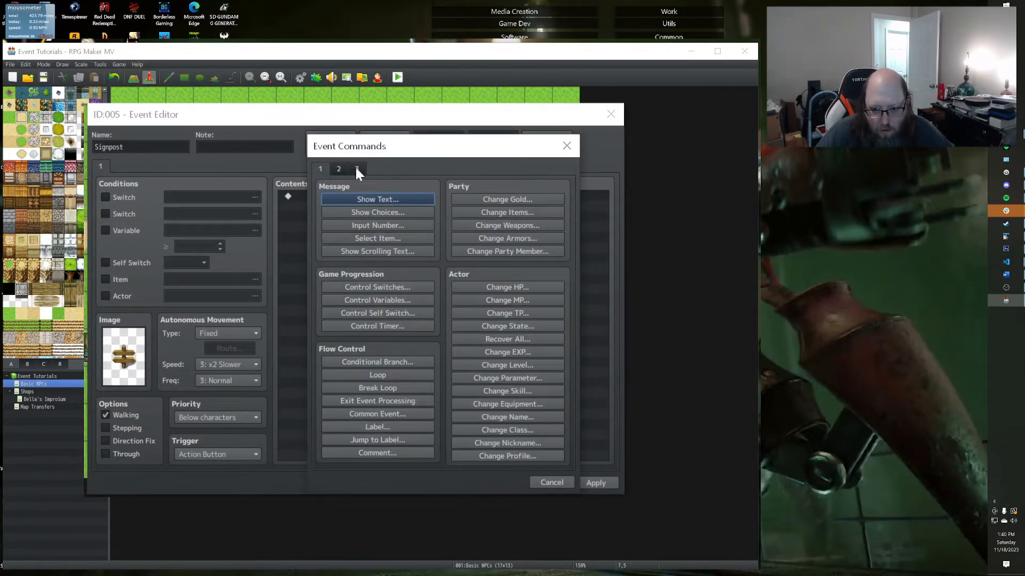
{"action": "left_click", "coordinate": [351, 201]}
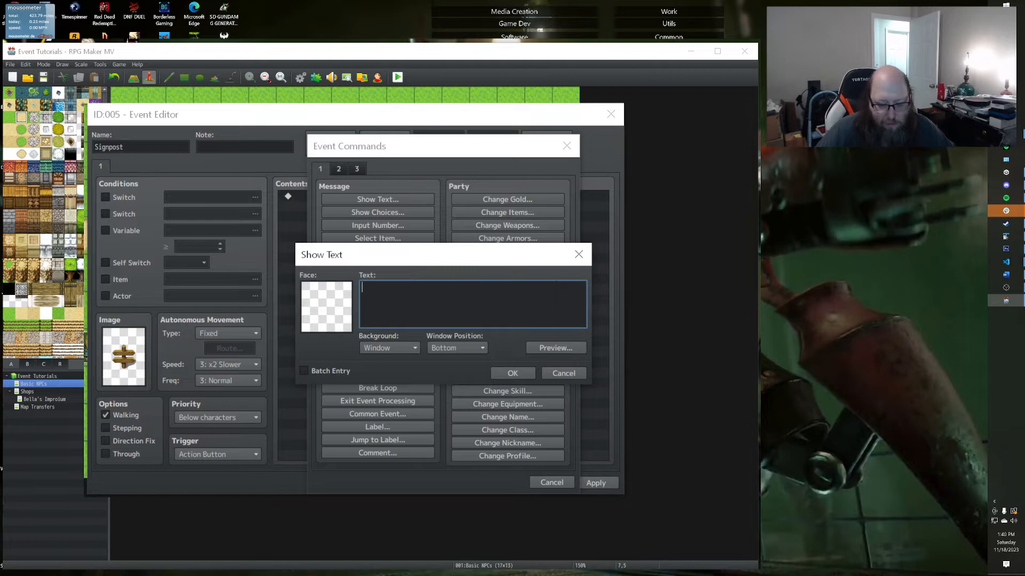
{"action": "type", "text": "est:"}
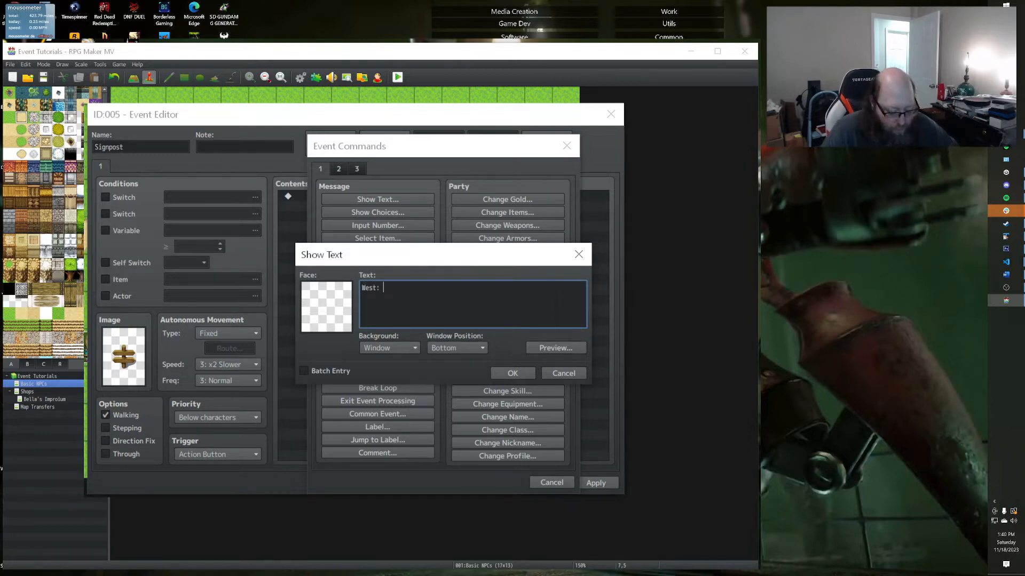
{"action": "type", "text": " Eastcitgty"}
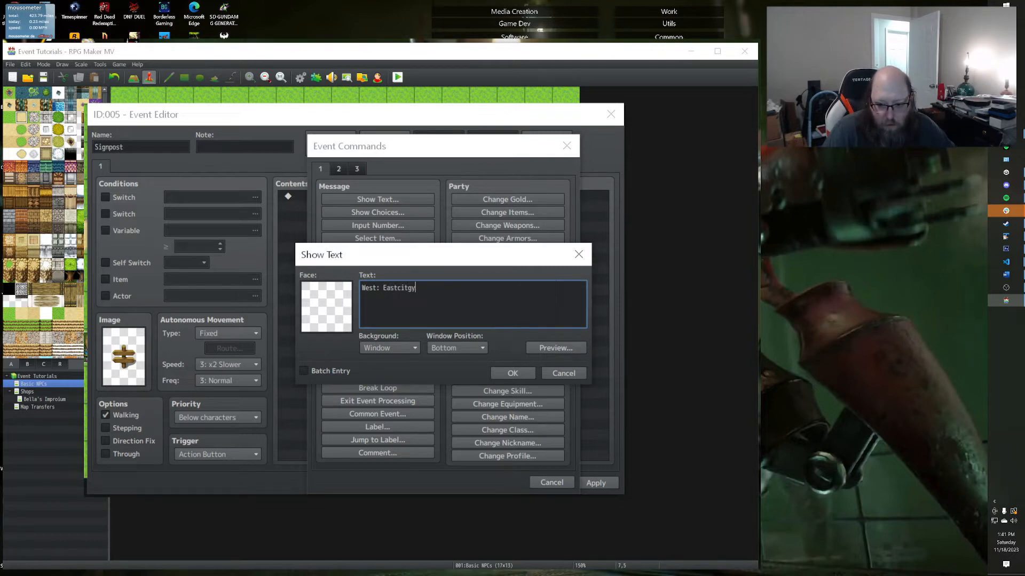
{"action": "key", "text": "BackSpace"}
{"action": "key", "text": "BackSpace"}
{"action": "type", "text": "y"}
Add the second message line "South: Southcity" and save the Signpost event.
{"action": "key", "text": "Return"}
{"action": "type", "text": "So"}
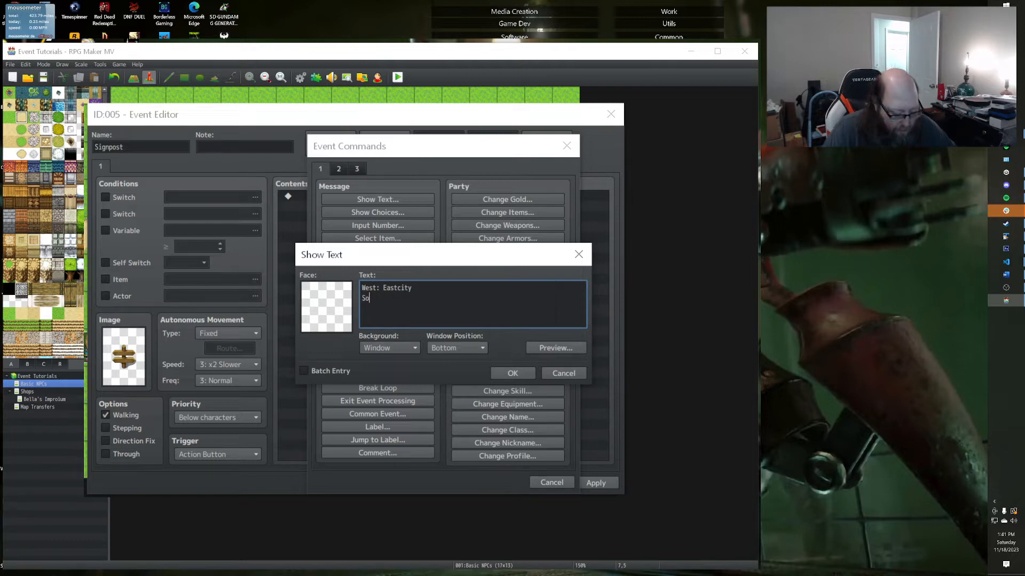
{"action": "type", "text": "uth: So"}
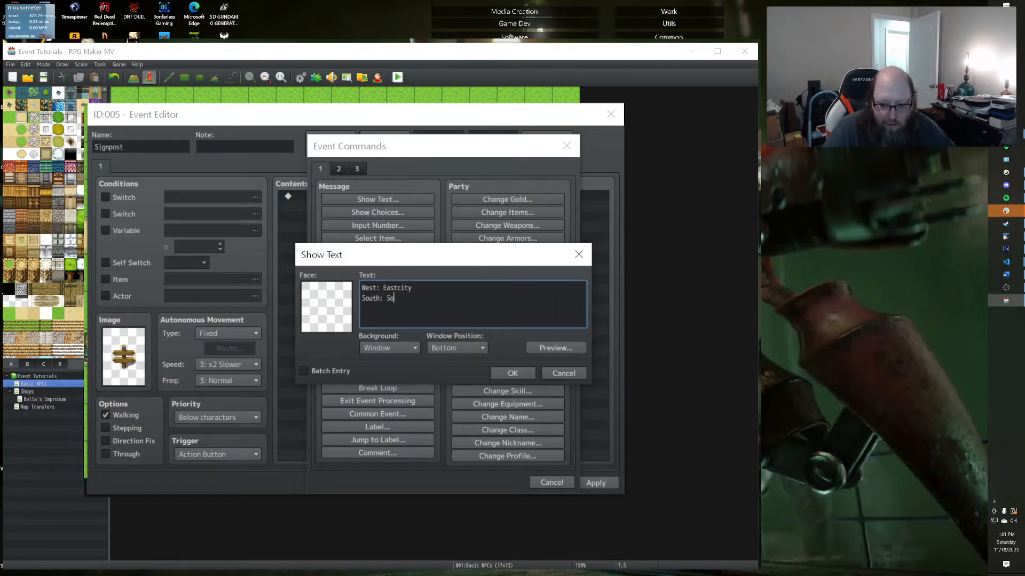
{"action": "type", "text": "uthcity"}
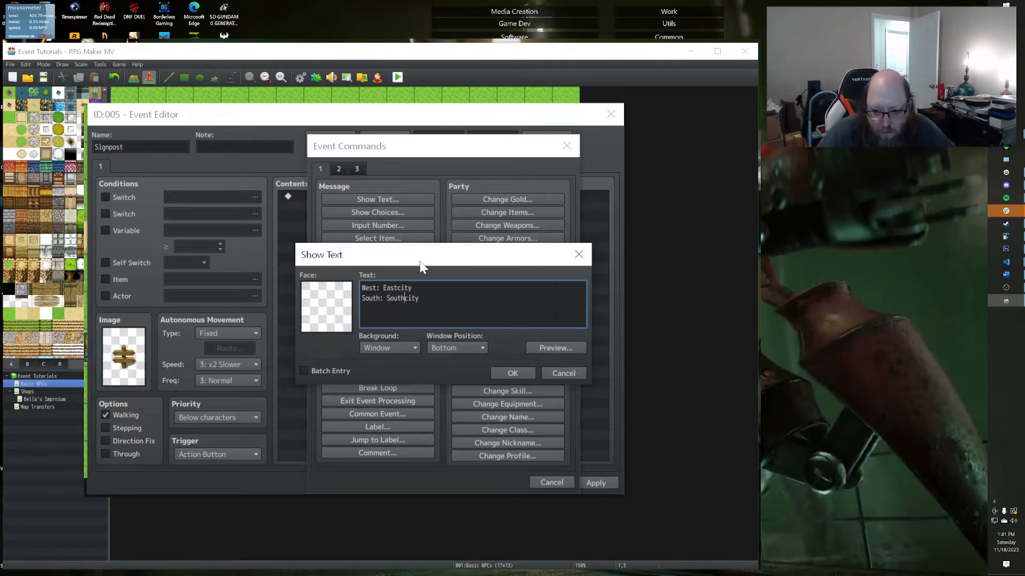
{"action": "left_click", "coordinate": [508, 368]}
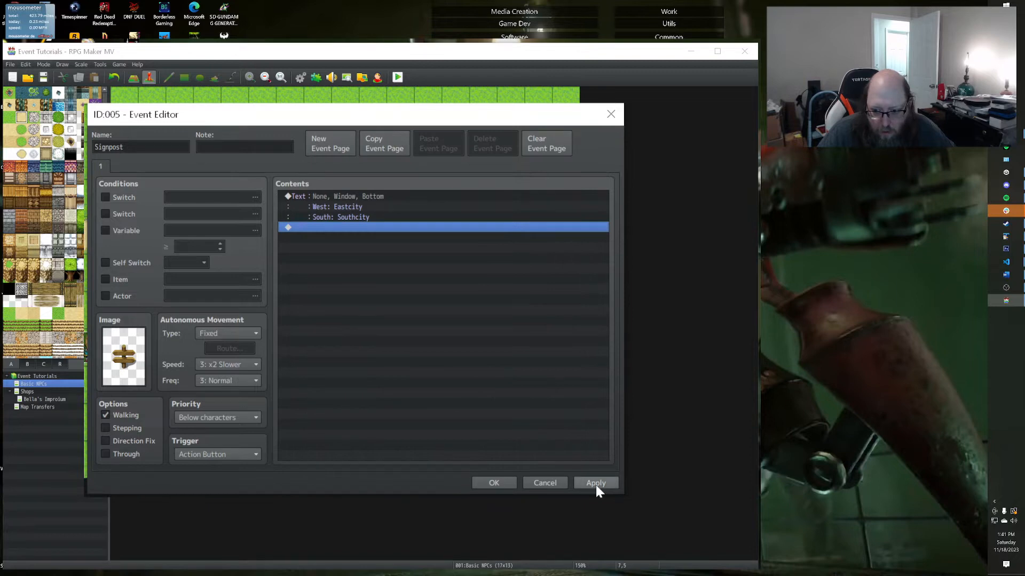
{"action": "left_click", "coordinate": [595, 482]}
{"action": "left_click", "coordinate": [493, 482]}
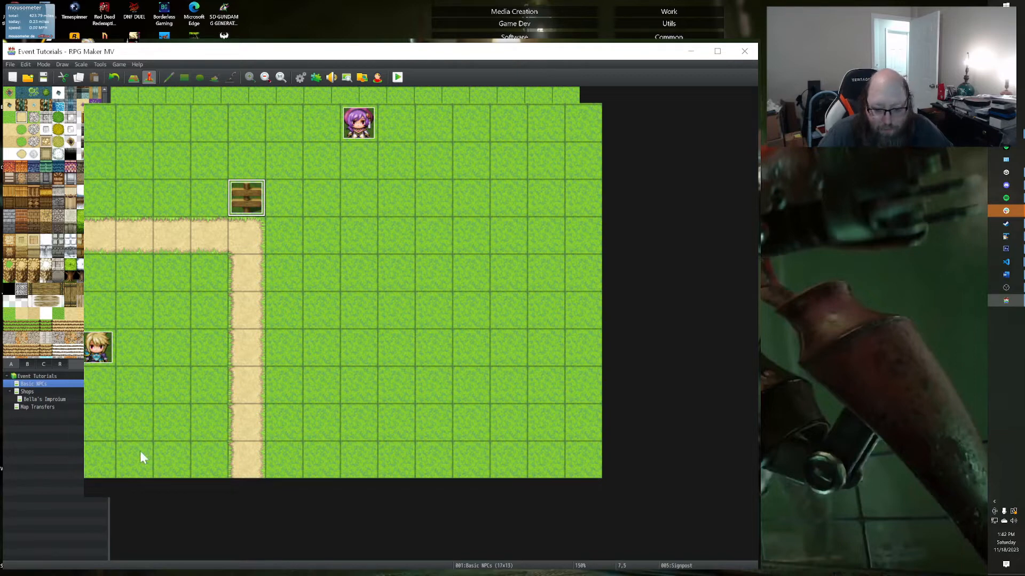
Create a quick Transfer event on the path's bottom-edge tile that sends the player to Shops (7,0).
{"action": "right_click", "coordinate": [258, 462]}
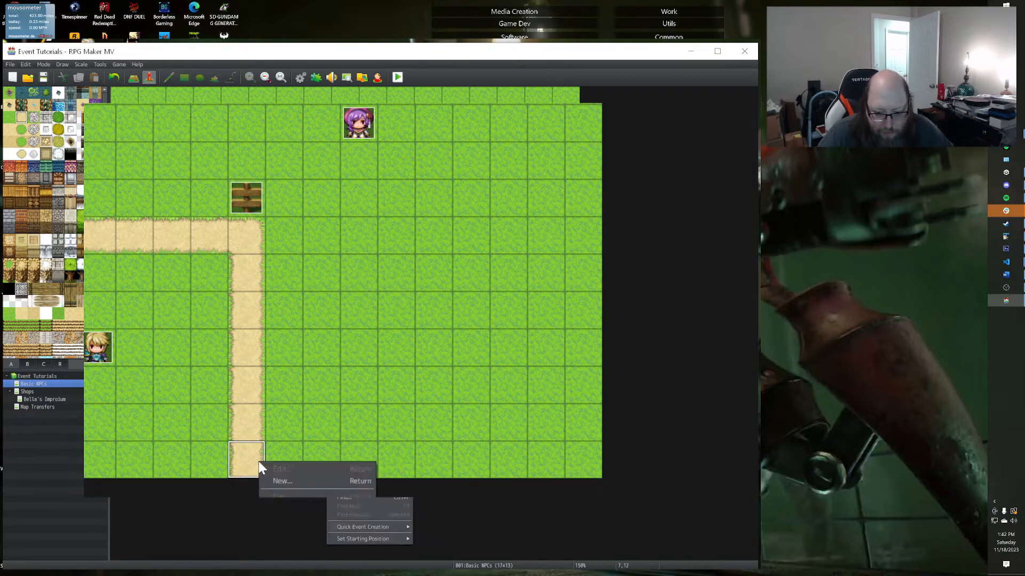
{"action": "left_click", "coordinate": [446, 528]}
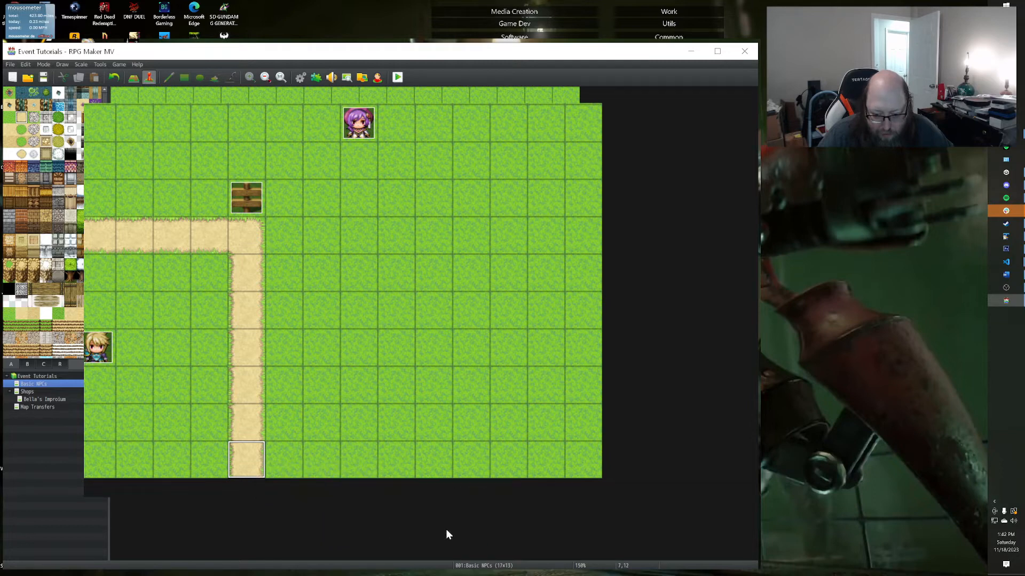
{"action": "right_click", "coordinate": [234, 456]}
{"action": "mouse_move", "coordinate": [348, 521]}
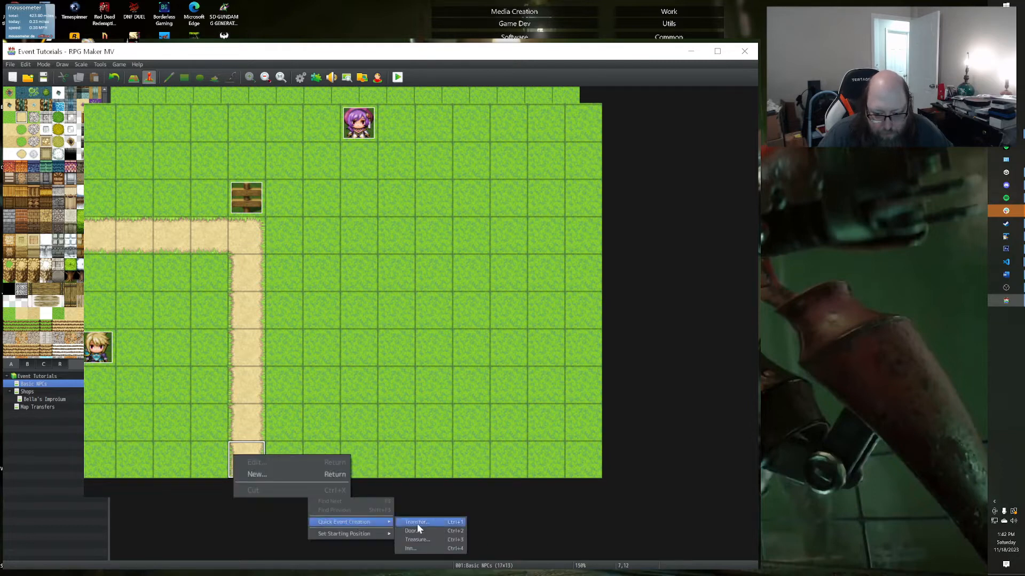
{"action": "left_click", "coordinate": [418, 523]}
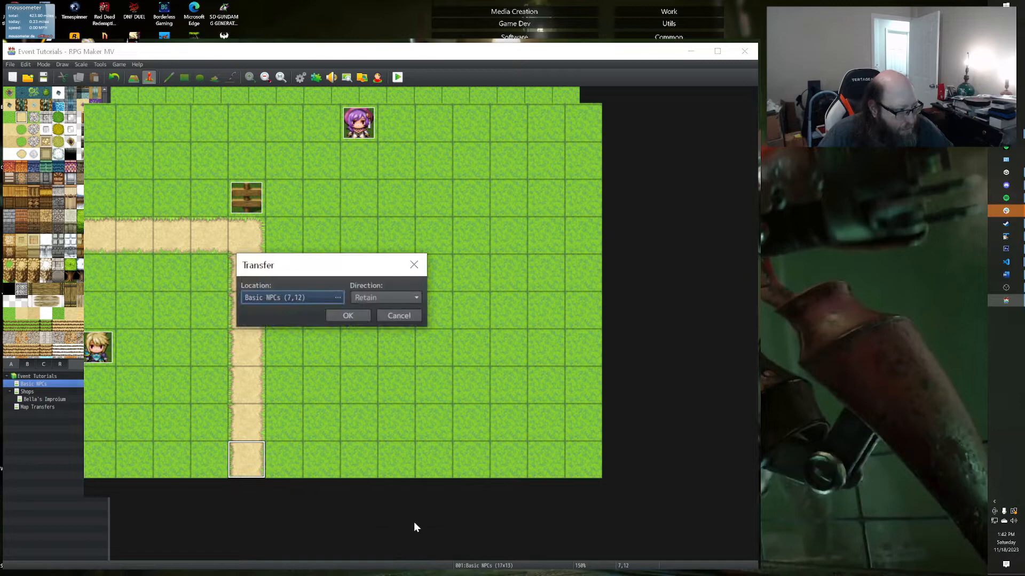
{"action": "left_click", "coordinate": [293, 298]}
{"action": "left_click", "coordinate": [90, 153]}
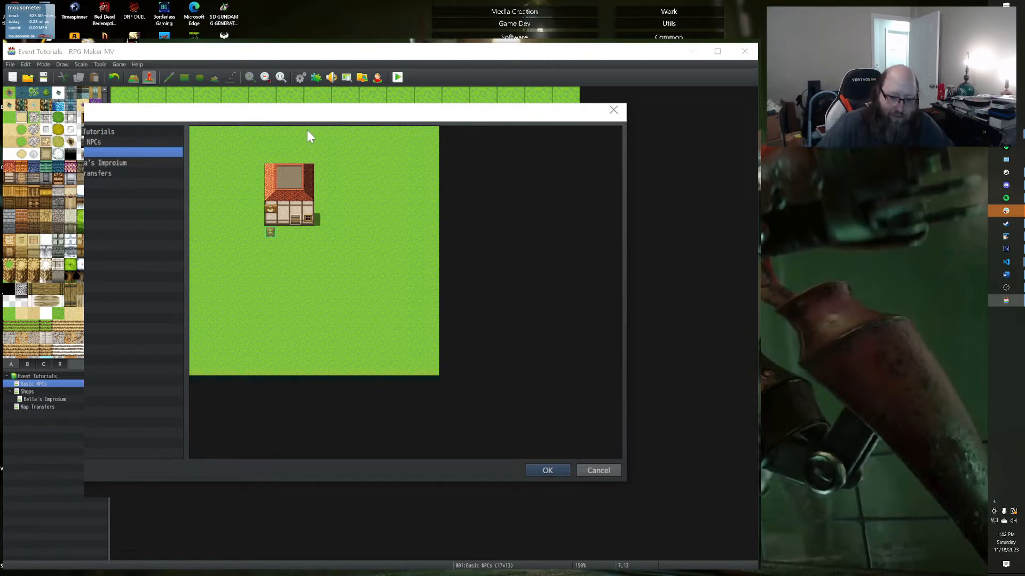
{"action": "left_click_drag", "start_coordinate": [293, 103], "coordinate": [384, 509]}
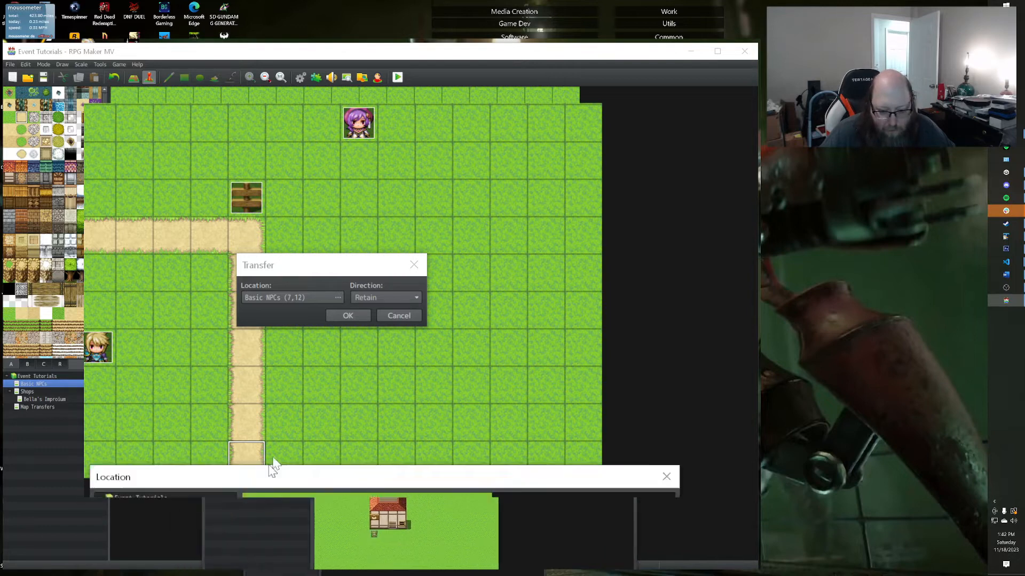
{"action": "left_click", "coordinate": [418, 331]}
{"action": "left_click_drag", "start_coordinate": [385, 302], "coordinate": [381, 320]}
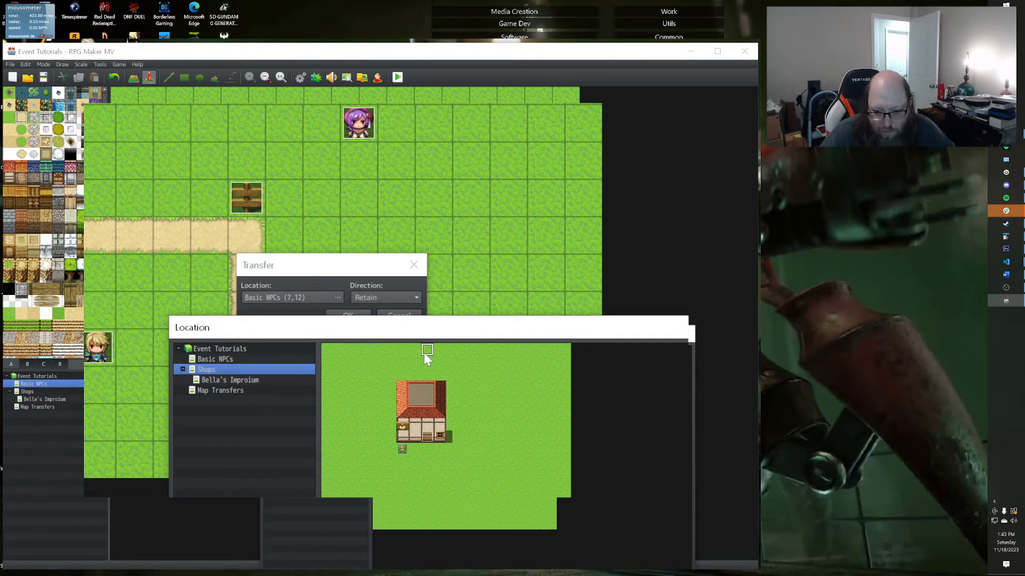
{"action": "key", "text": "Return"}
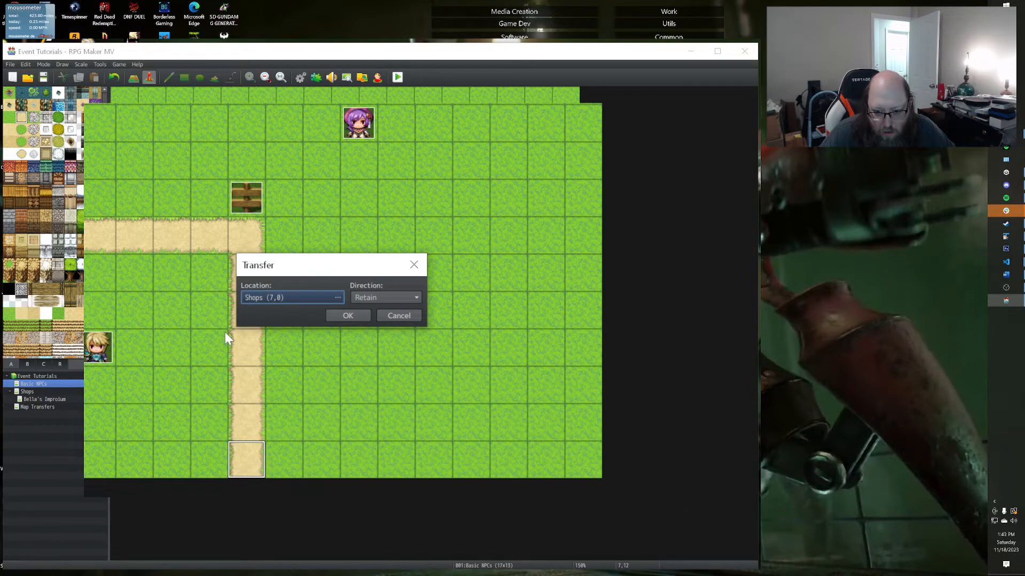
{"action": "left_click", "coordinate": [340, 320]}
Open the transfer event on the path's bottom-edge tile and delete its Play SE command.
{"action": "right_click", "coordinate": [238, 460]}
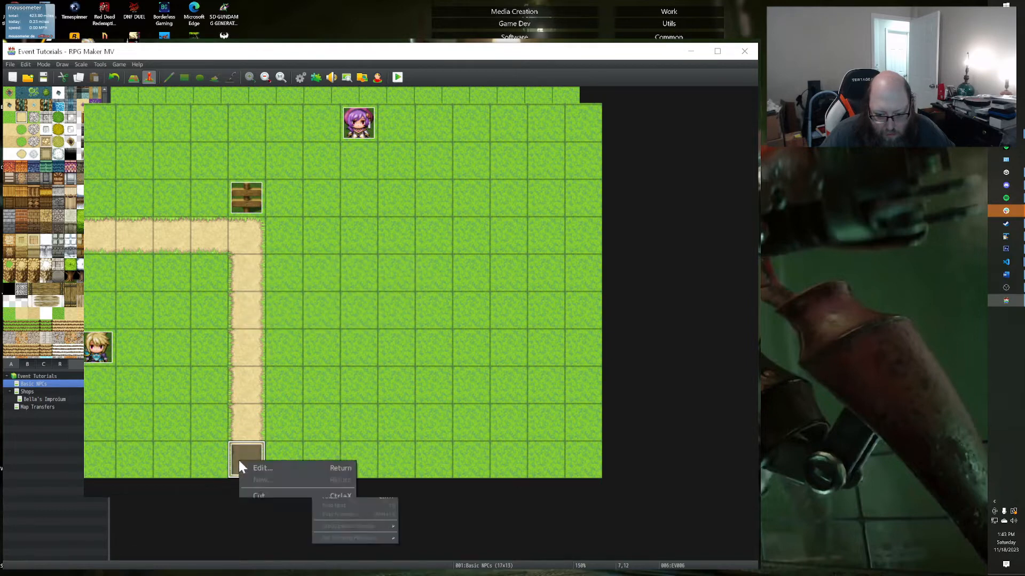
{"action": "left_click", "coordinate": [251, 462]}
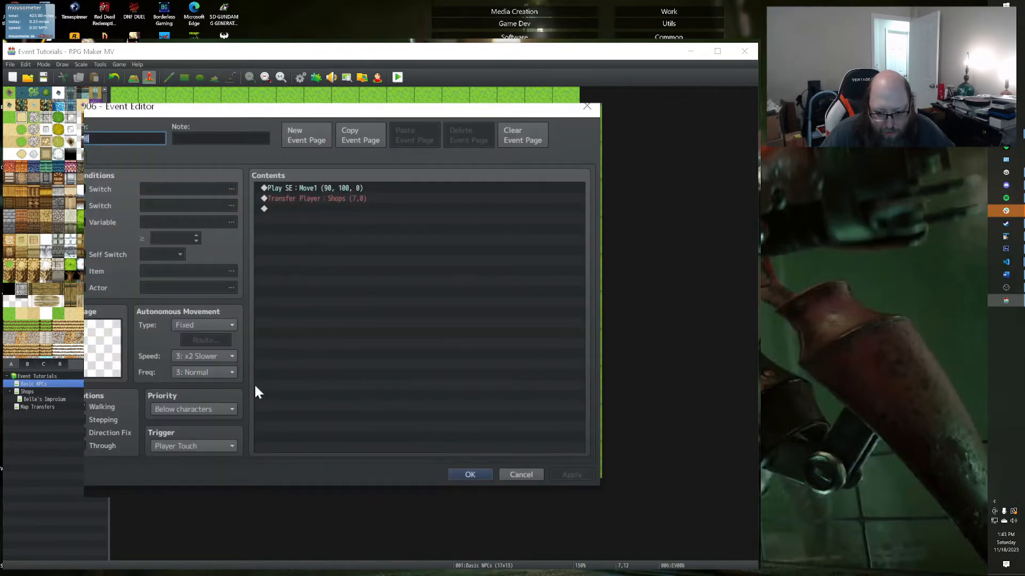
{"action": "left_click", "coordinate": [297, 199]}
{"action": "right_click", "coordinate": [297, 199]}
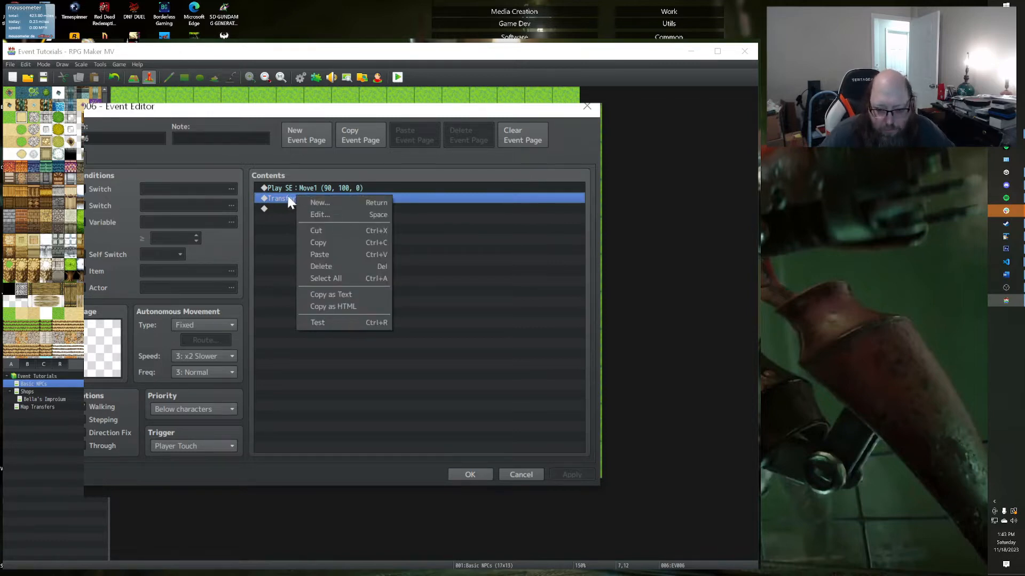
{"action": "left_click", "coordinate": [289, 186]}
{"action": "key", "text": "Delete"}
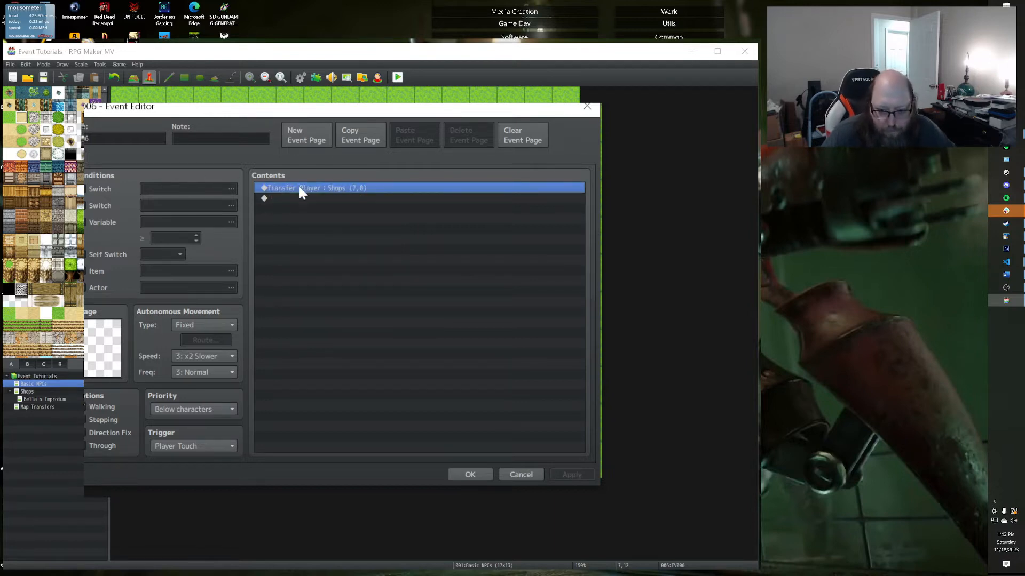
Try Shops (0,0) as the Transfer Player destination and return it to Shops (7,0).
{"action": "right_click", "coordinate": [299, 186]}
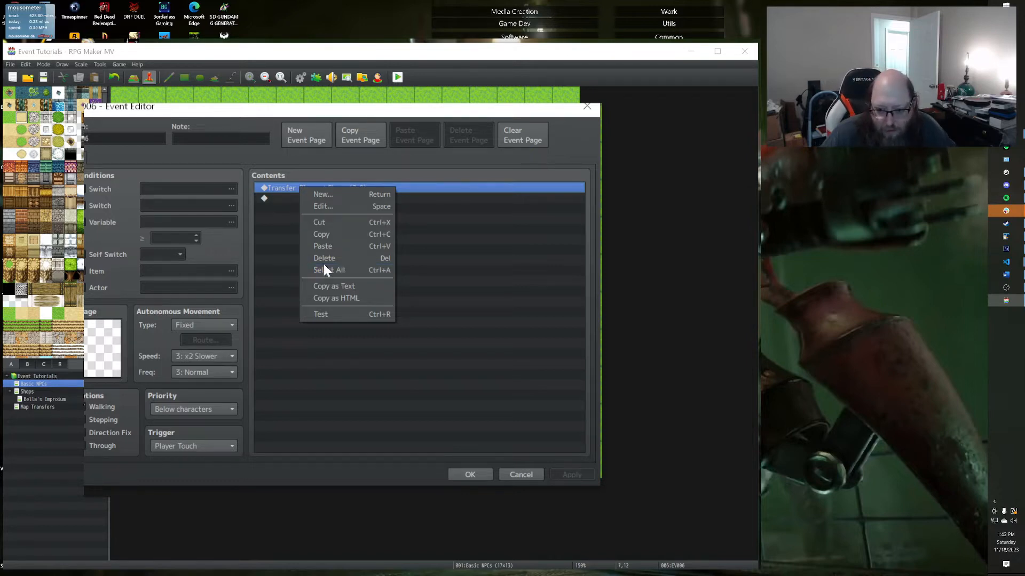
{"action": "left_click", "coordinate": [335, 209]}
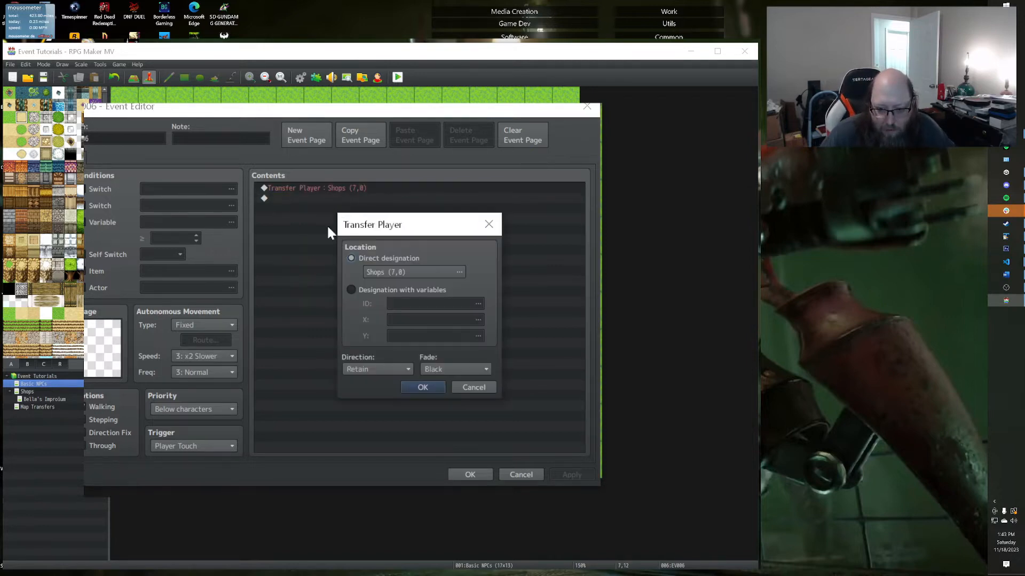
{"action": "left_click", "coordinate": [412, 271]}
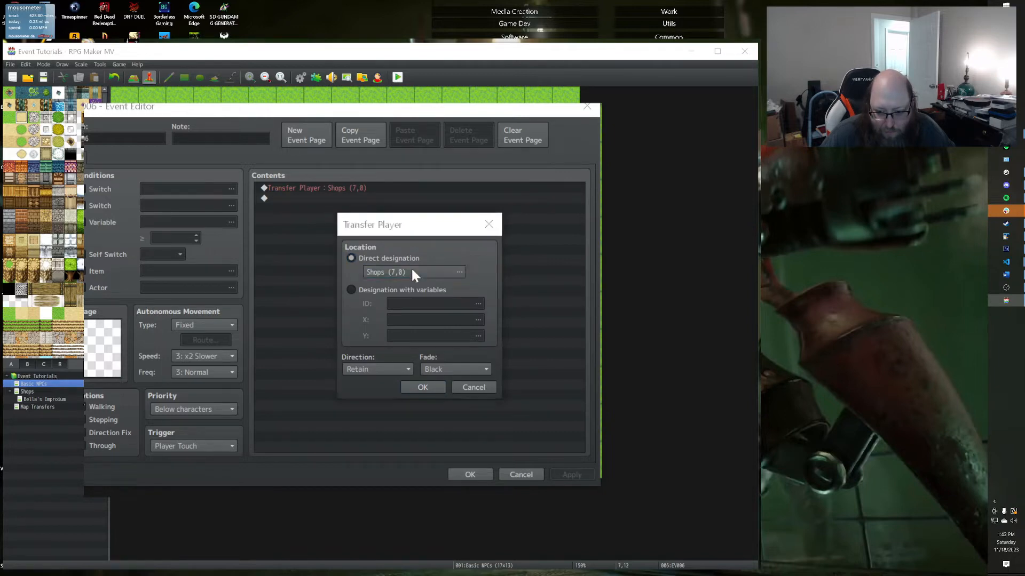
{"action": "left_click", "coordinate": [282, 147]}
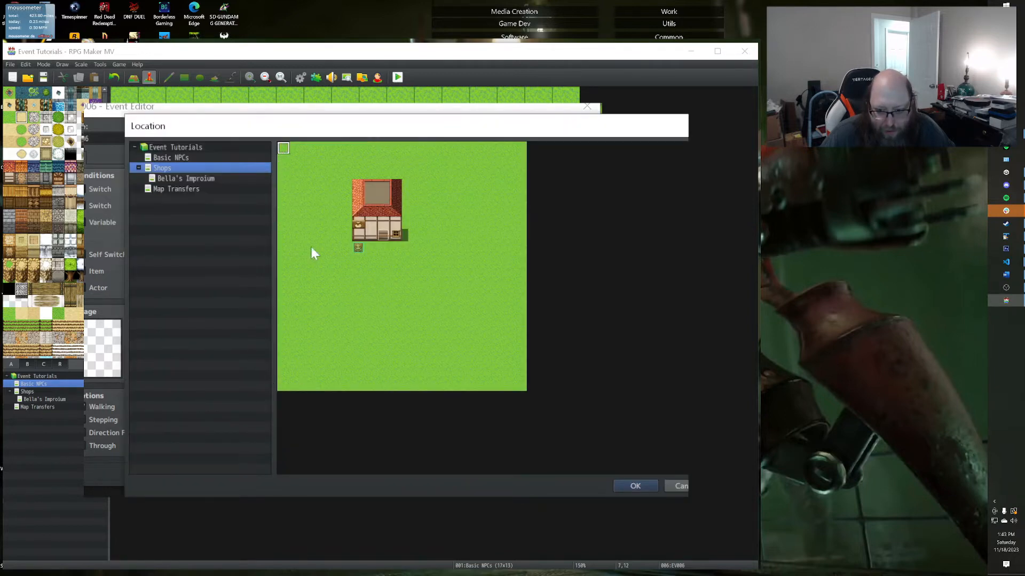
{"action": "left_click", "coordinate": [646, 484]}
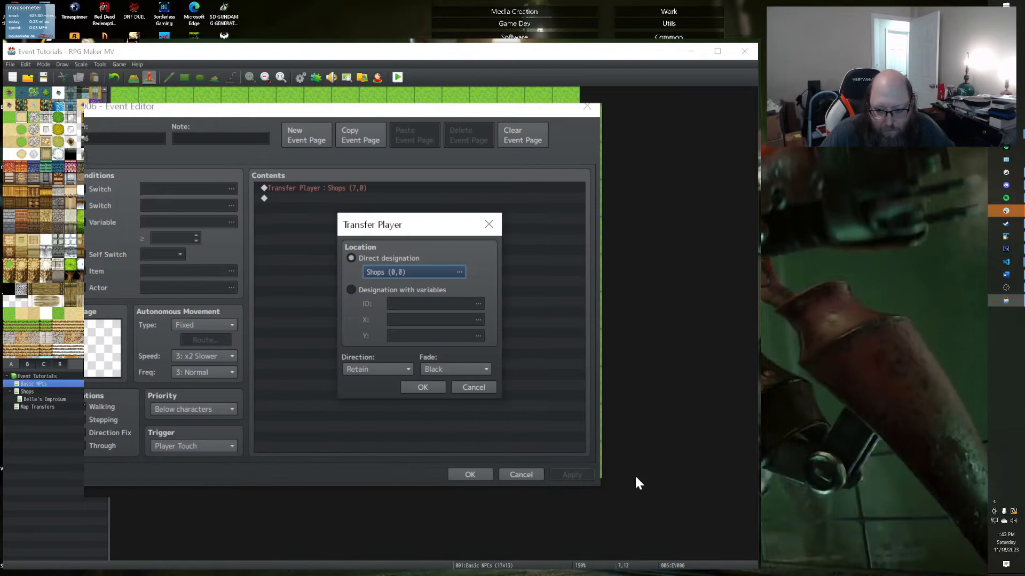
{"action": "left_click", "coordinate": [399, 273]}
{"action": "left_click", "coordinate": [359, 148]}
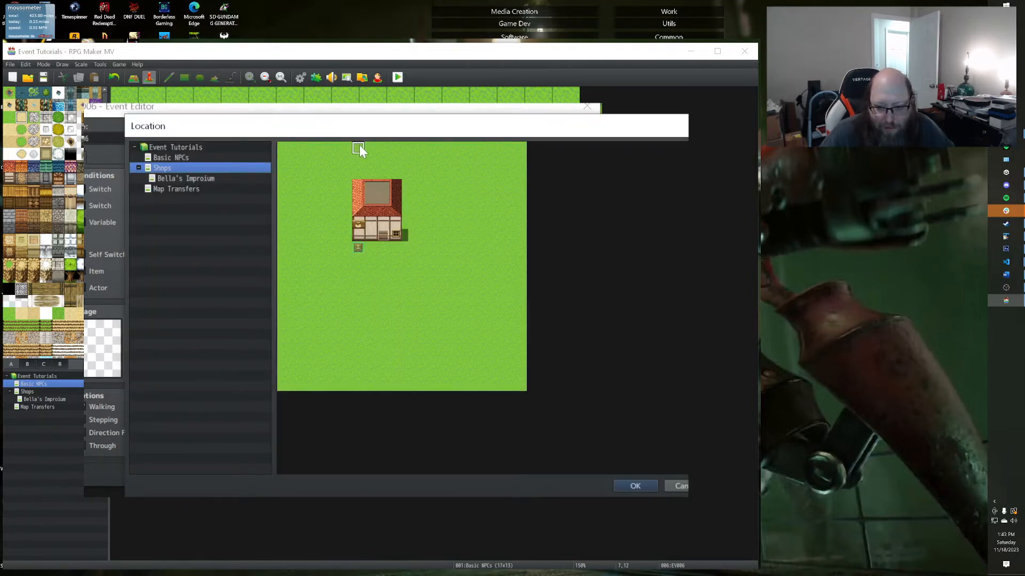
{"action": "left_click", "coordinate": [636, 486]}
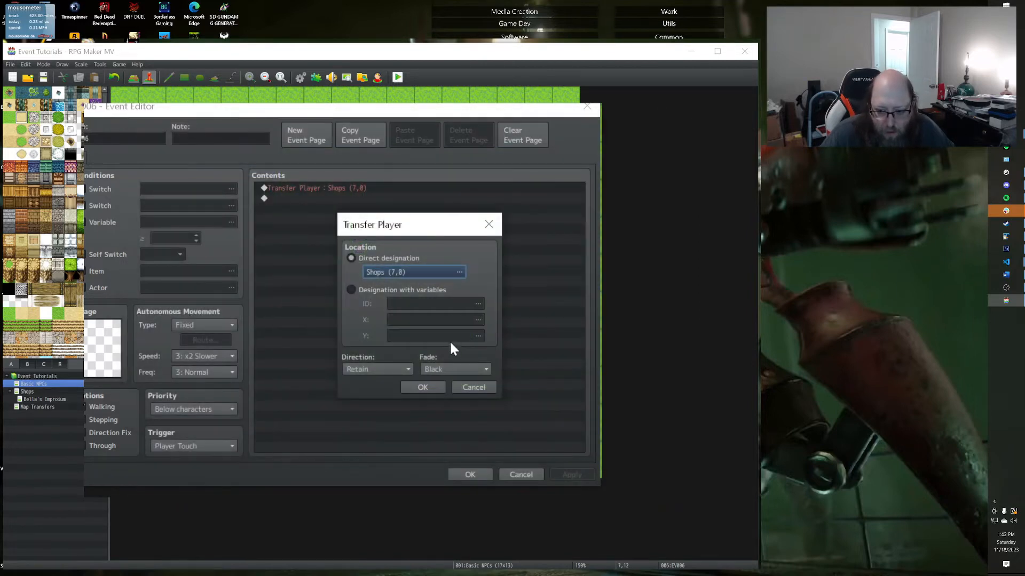
{"action": "left_click", "coordinate": [433, 385]}
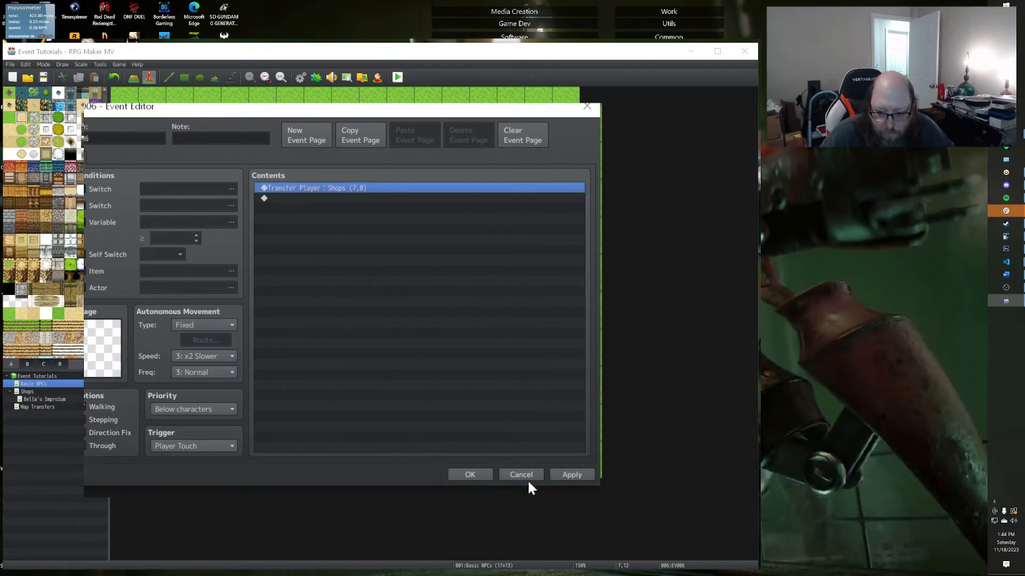
{"action": "left_click", "coordinate": [566, 475]}
{"action": "double_click", "coordinate": [365, 196]}
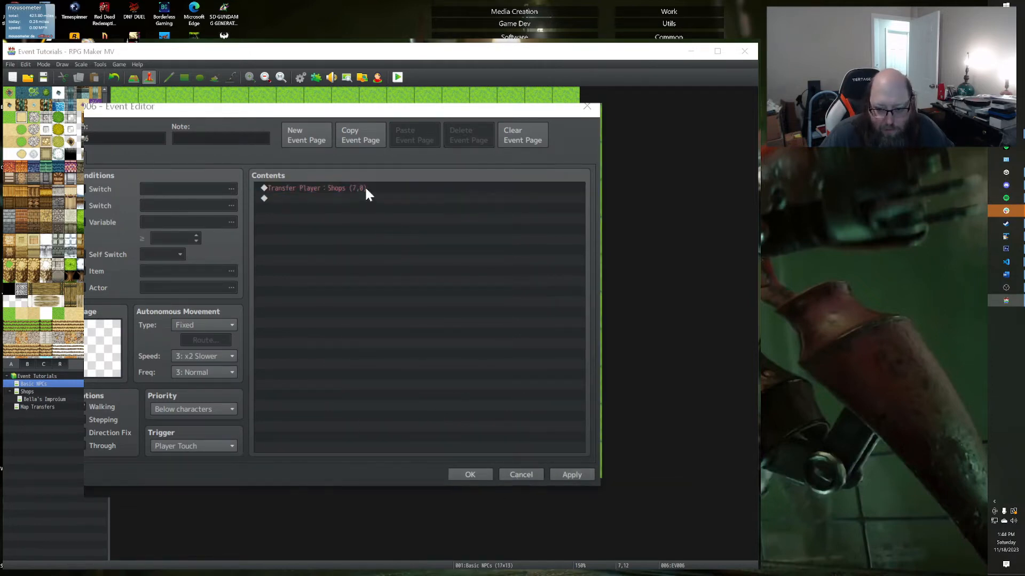
{"action": "left_click", "coordinate": [542, 137]}
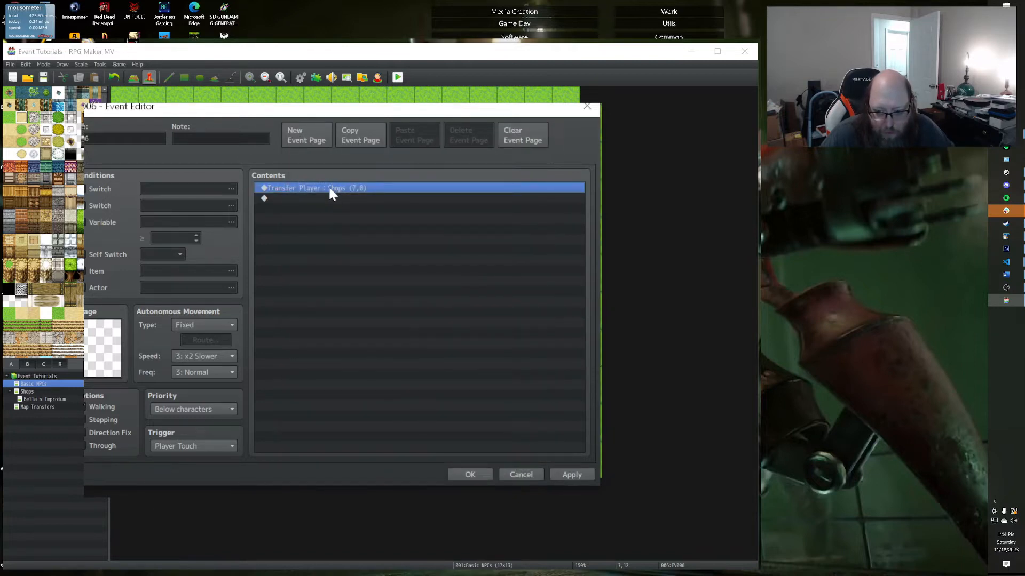
{"action": "right_click", "coordinate": [328, 185]}
{"action": "left_click", "coordinate": [360, 194]}
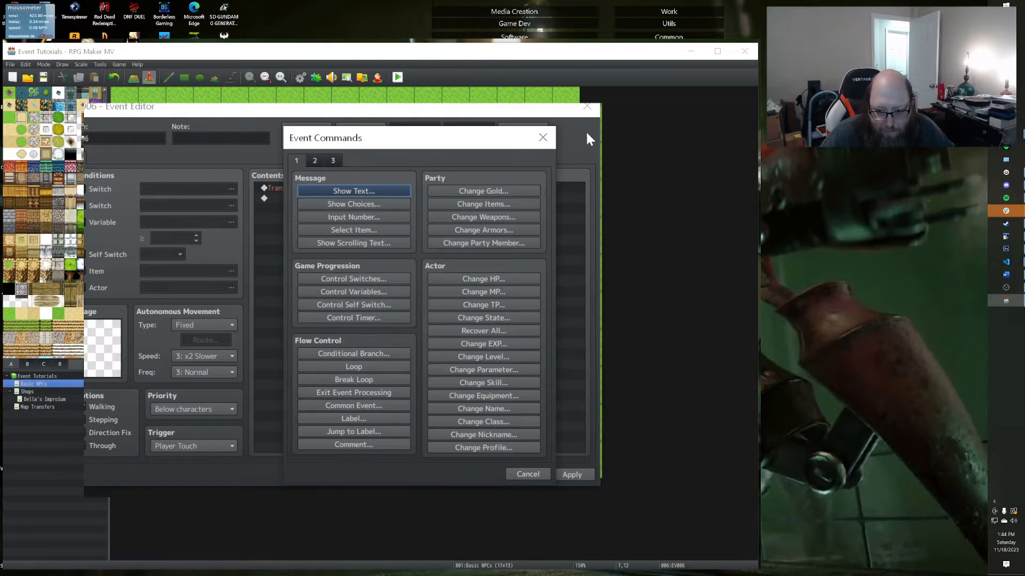
{"action": "left_click", "coordinate": [542, 139]}
Set the Transfer Player destination to Shops (7,1) and save the event.
{"action": "double_click", "coordinate": [341, 188]}
{"action": "left_click", "coordinate": [402, 270]}
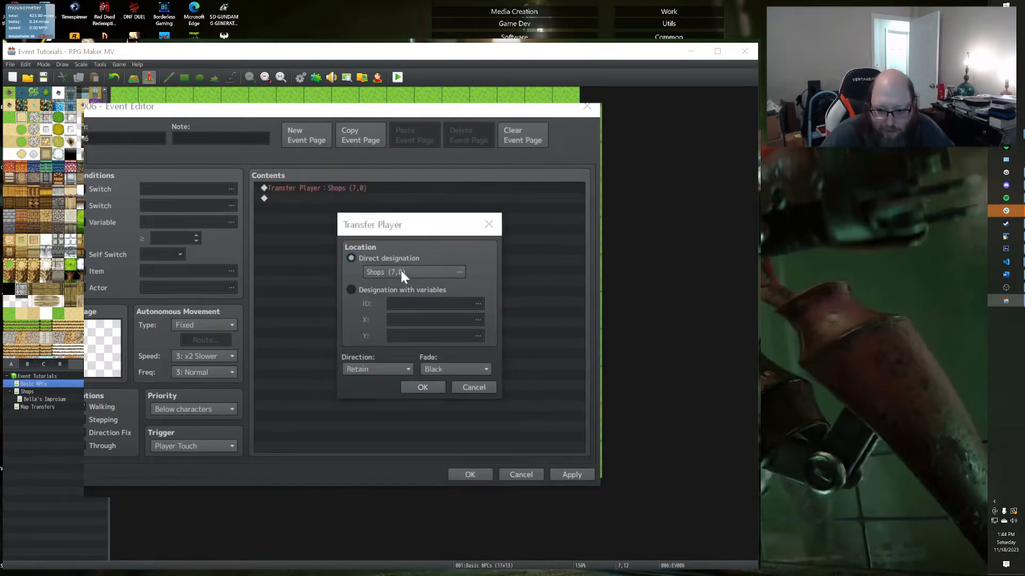
{"action": "left_click", "coordinate": [371, 159]}
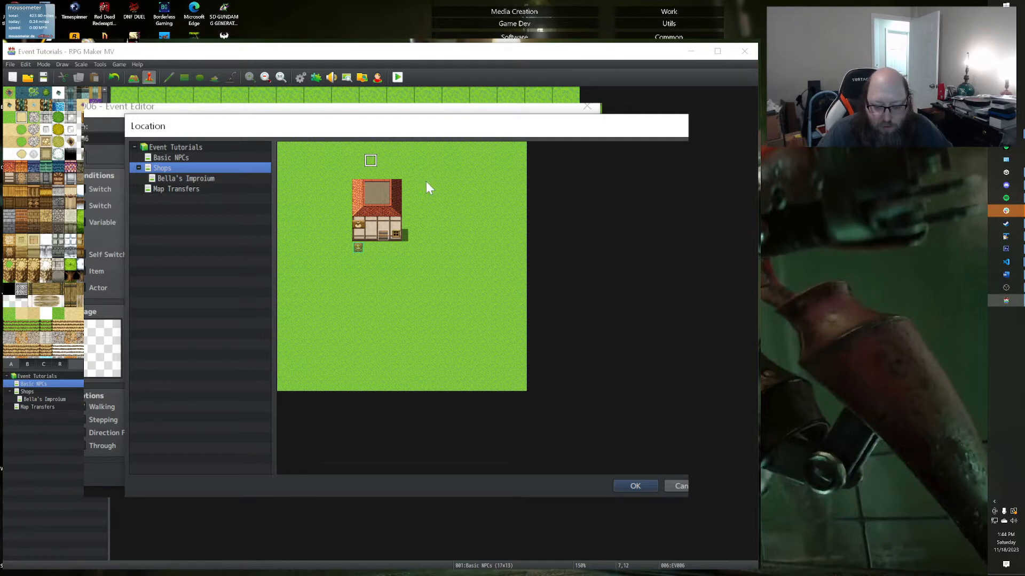
{"action": "left_click", "coordinate": [635, 486]}
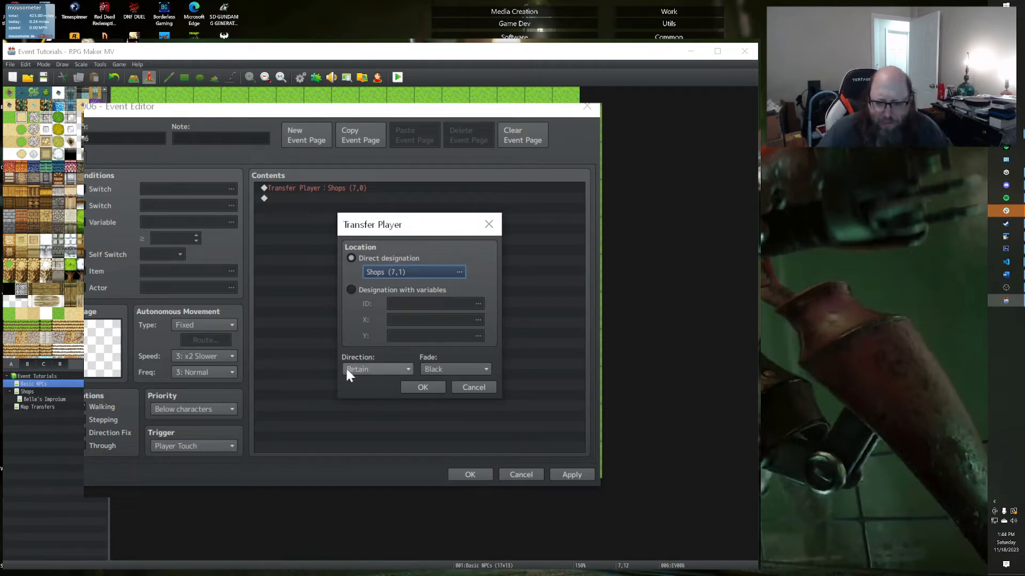
{"action": "left_click", "coordinate": [423, 385]}
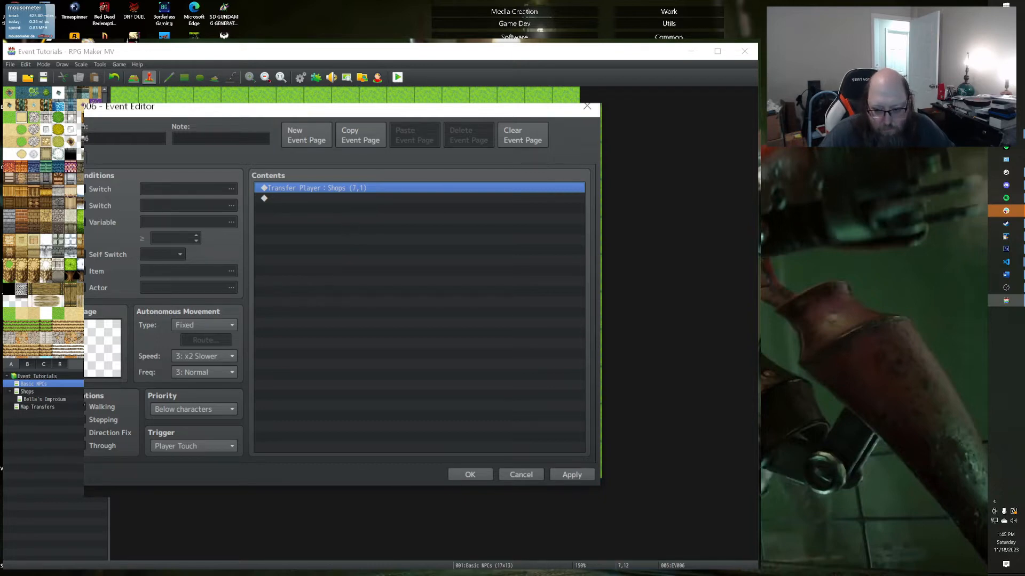
{"action": "left_click", "coordinate": [586, 475]}
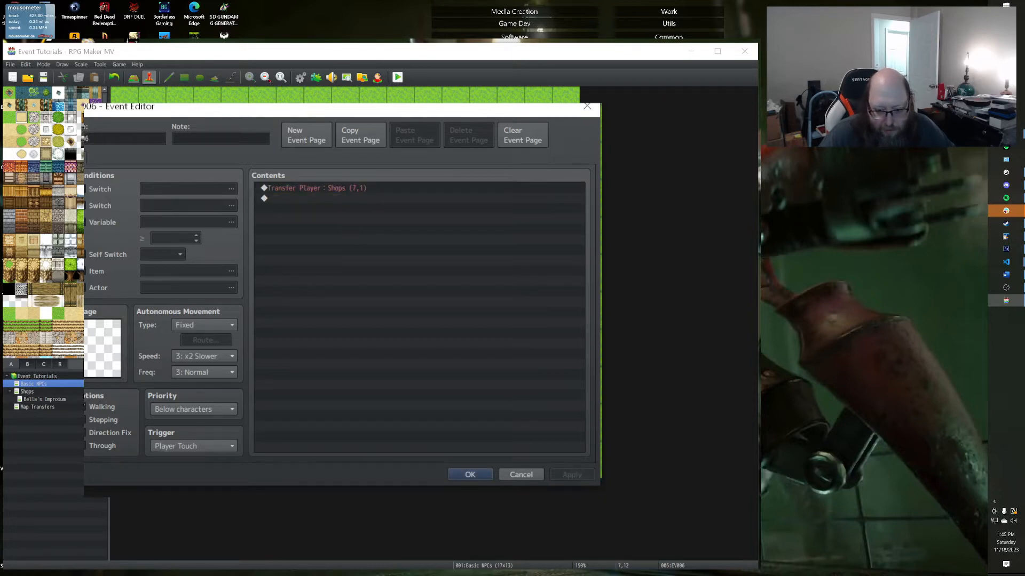
{"action": "left_click", "coordinate": [460, 474]}
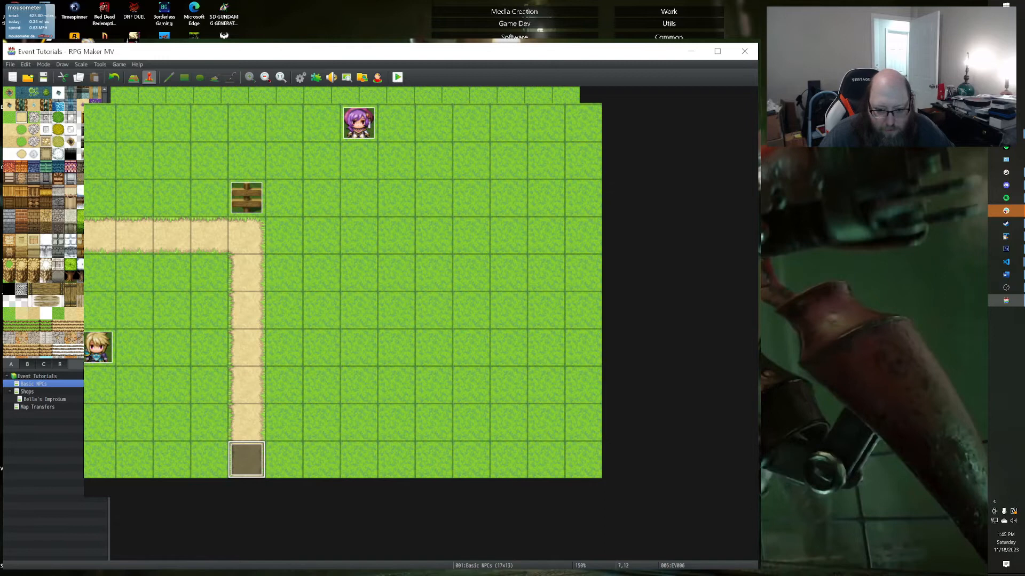
Open the Shops map and paint one Dirt (Meadow) tile directly in front of the house door.
{"action": "left_click", "coordinate": [26, 392]}
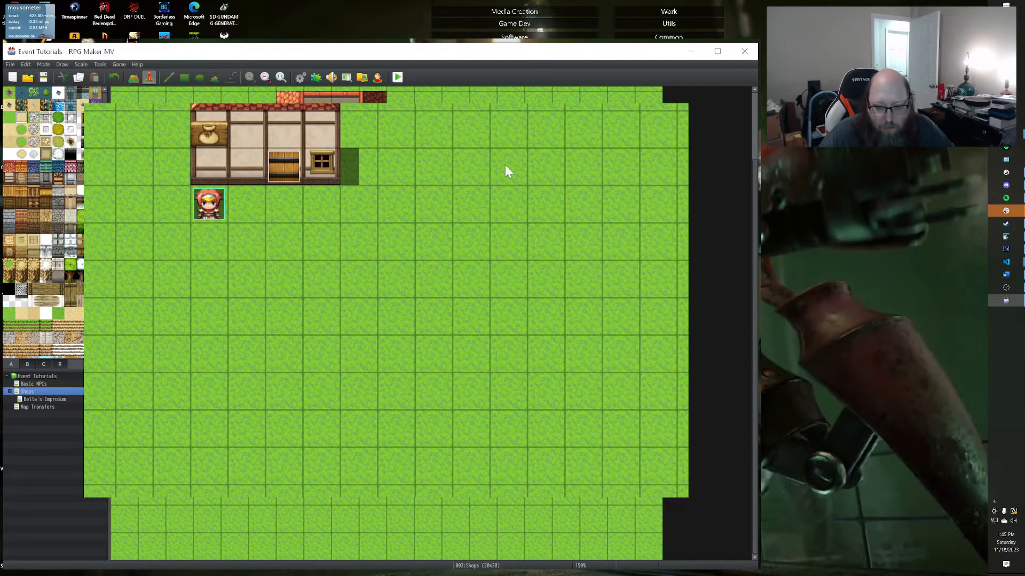
{"action": "scroll", "coordinate": [499, 320], "scroll_direction": "up", "scroll_amount": 3}
{"action": "left_click", "coordinate": [272, 287]}
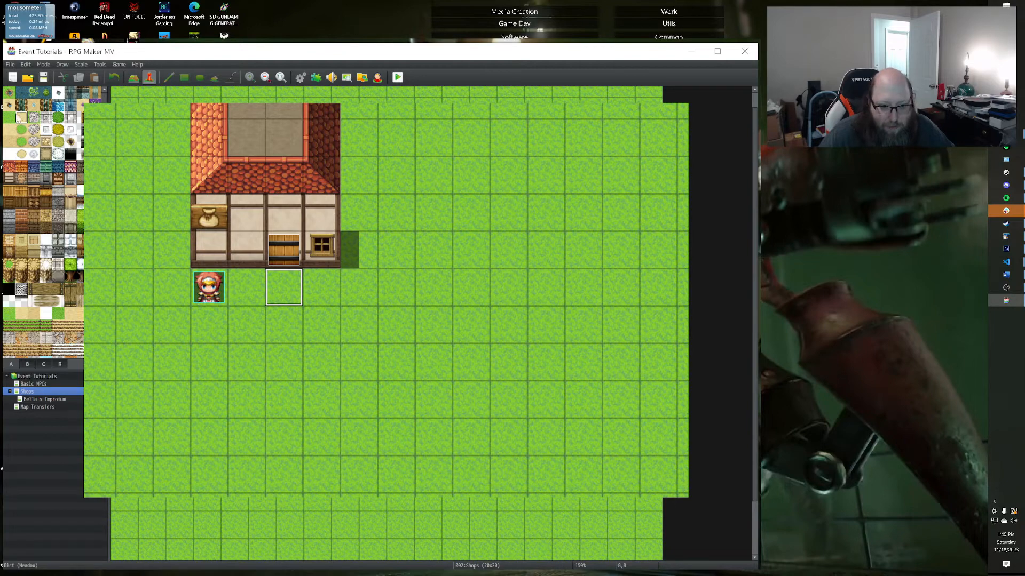
{"action": "left_click", "coordinate": [134, 77]}
{"action": "left_click", "coordinate": [283, 287]}
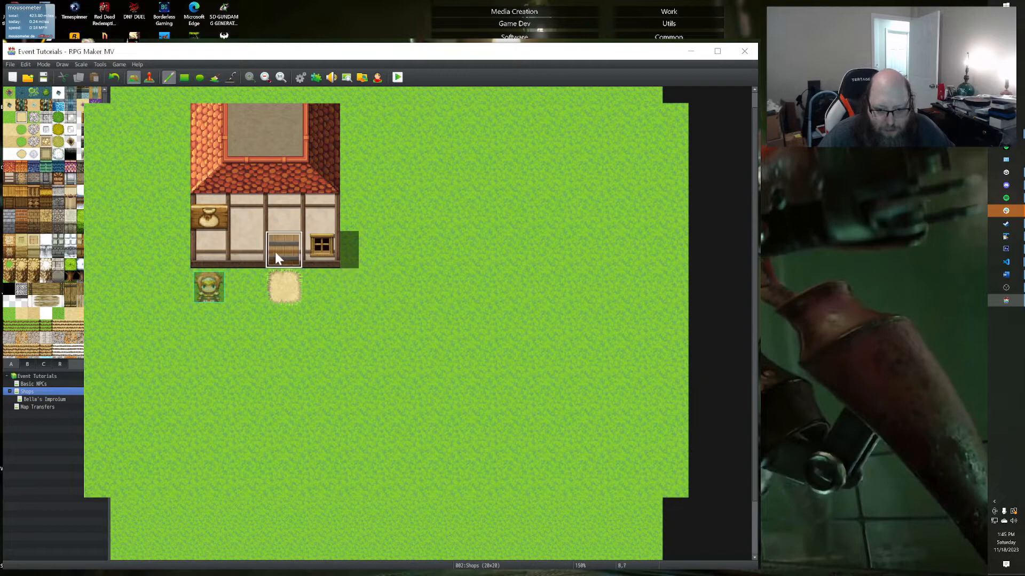
Move the door event one tile west and paint a Darkness tile in the doorway at (8,7).
{"action": "left_click", "coordinate": [150, 77]}
{"action": "left_click_drag", "start_coordinate": [273, 249], "coordinate": [246, 250]}
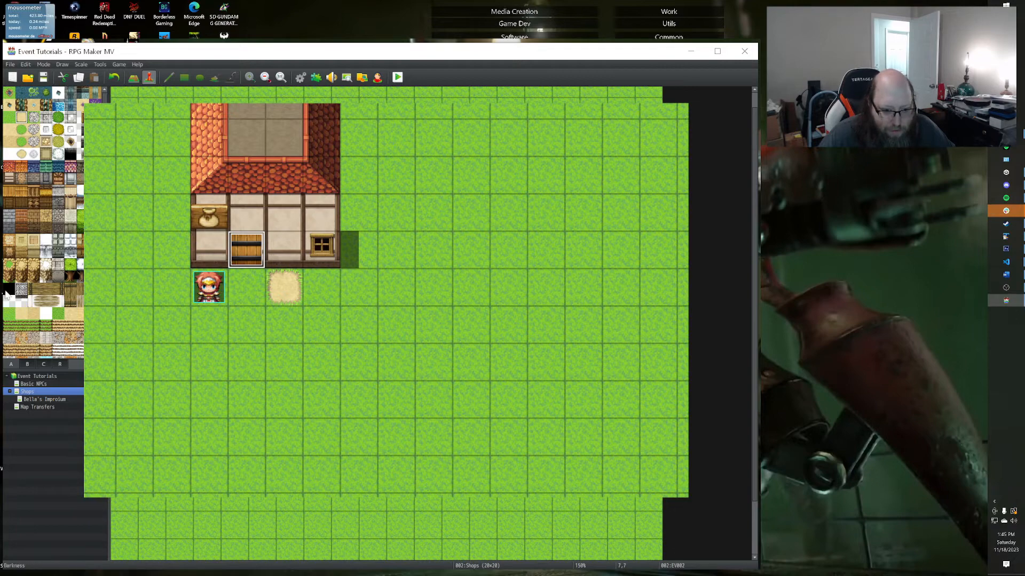
{"action": "left_click", "coordinate": [132, 76]}
{"action": "left_click", "coordinate": [285, 249]}
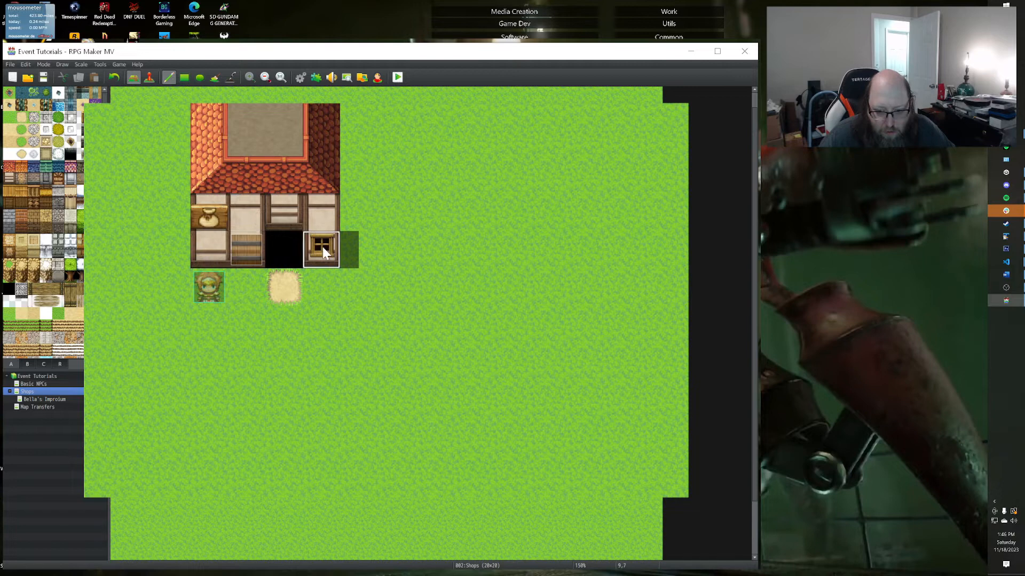
Repaint the upper house wall tiles around the doorway with the framed plaster wall tile.
{"action": "left_click", "coordinate": [11, 182]}
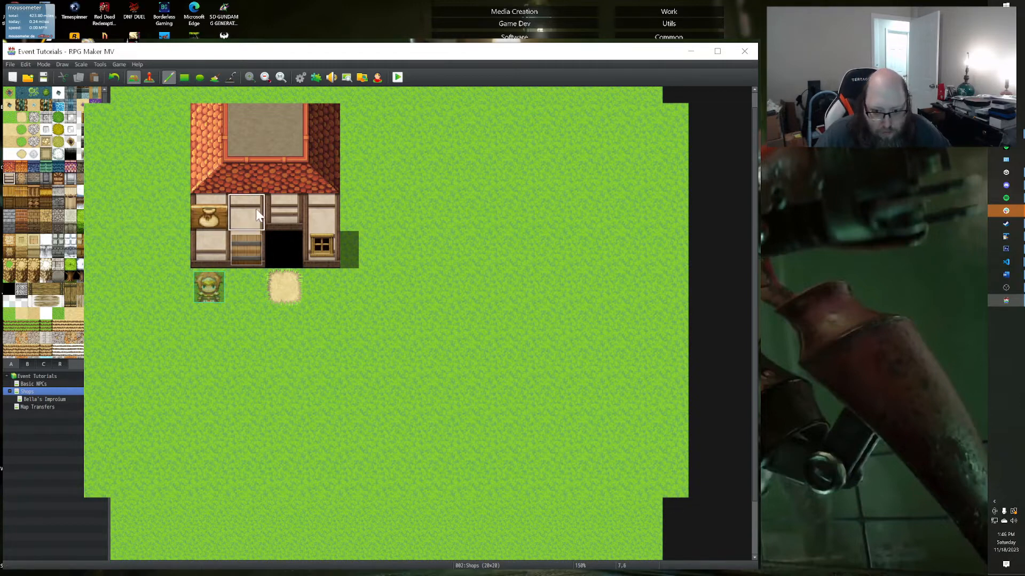
{"action": "left_click_drag", "start_coordinate": [258, 215], "coordinate": [279, 209]}
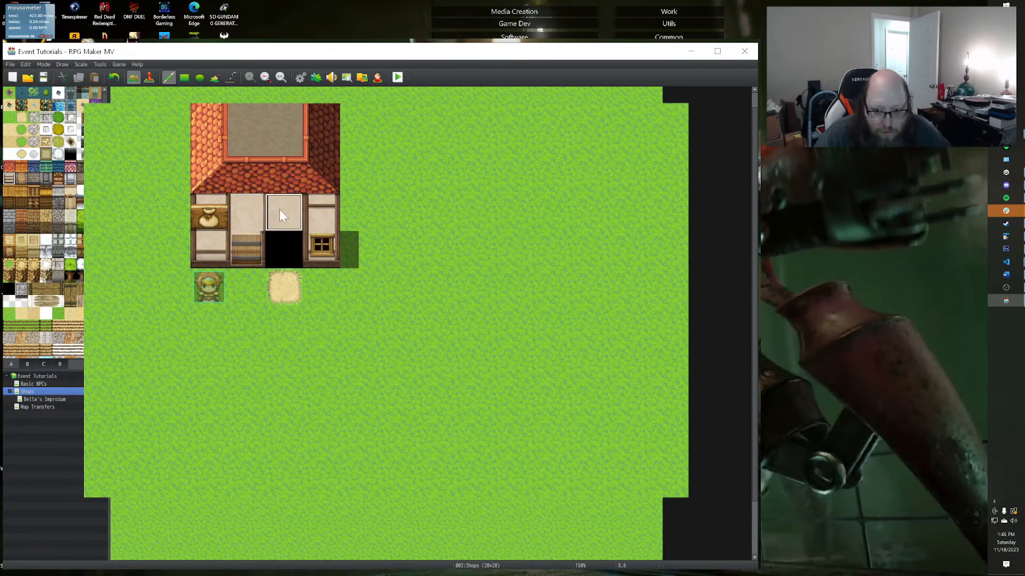
{"action": "left_click_drag", "start_coordinate": [225, 230], "coordinate": [217, 241]}
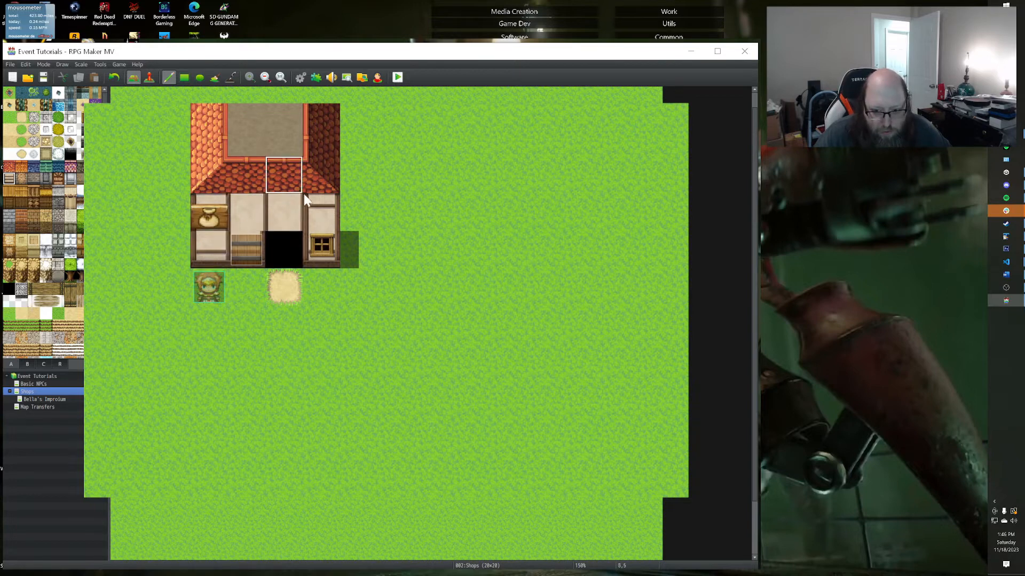
{"action": "left_click_drag", "start_coordinate": [324, 207], "coordinate": [261, 219]}
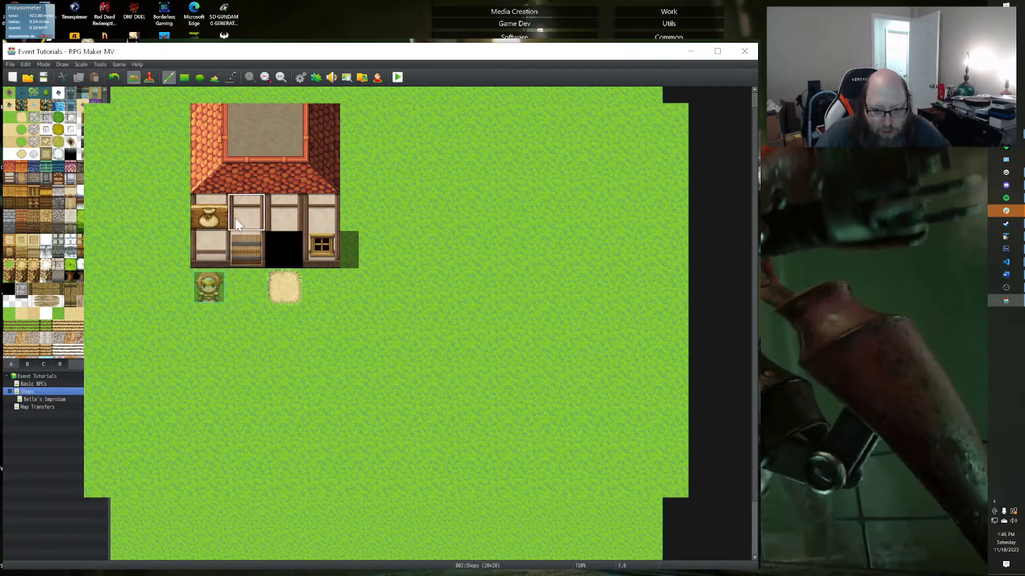
{"action": "left_click_drag", "start_coordinate": [275, 211], "coordinate": [252, 211]}
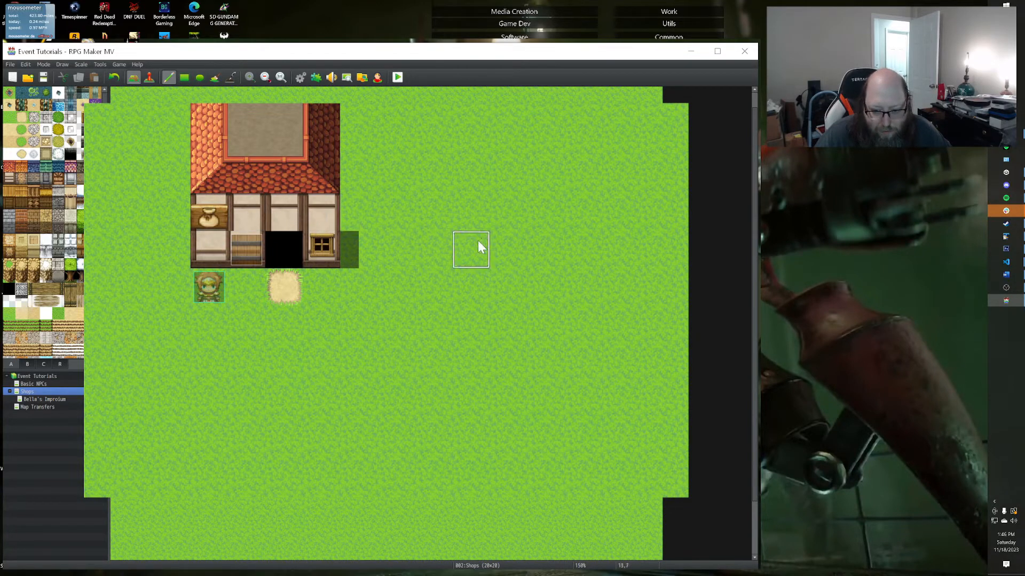
Draw a trial wall section four tiles wide and two high east of the house and remove it.
{"action": "mouse_move", "coordinate": [403, 241]}
{"action": "left_mouse_down"}
{"action": "mouse_move", "coordinate": [494, 238]}
{"action": "mouse_move", "coordinate": [498, 216]}
{"action": "mouse_move", "coordinate": [392, 206]}
{"action": "left_mouse_up"}
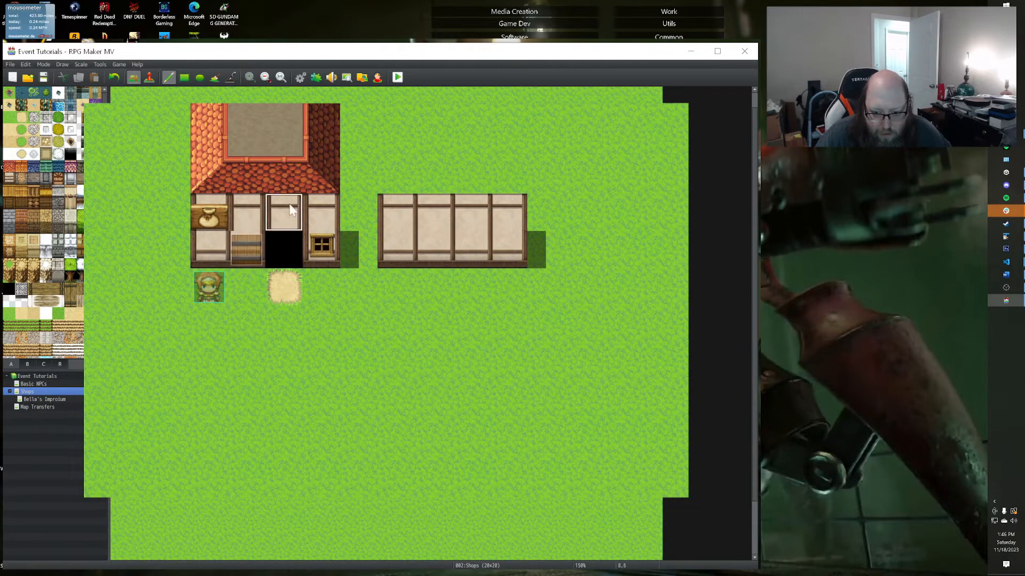
{"action": "mouse_move", "coordinate": [400, 208]}
{"action": "left_mouse_down"}
{"action": "mouse_move", "coordinate": [432, 213]}
{"action": "mouse_move", "coordinate": [443, 258]}
{"action": "mouse_move", "coordinate": [408, 258]}
{"action": "left_mouse_up"}
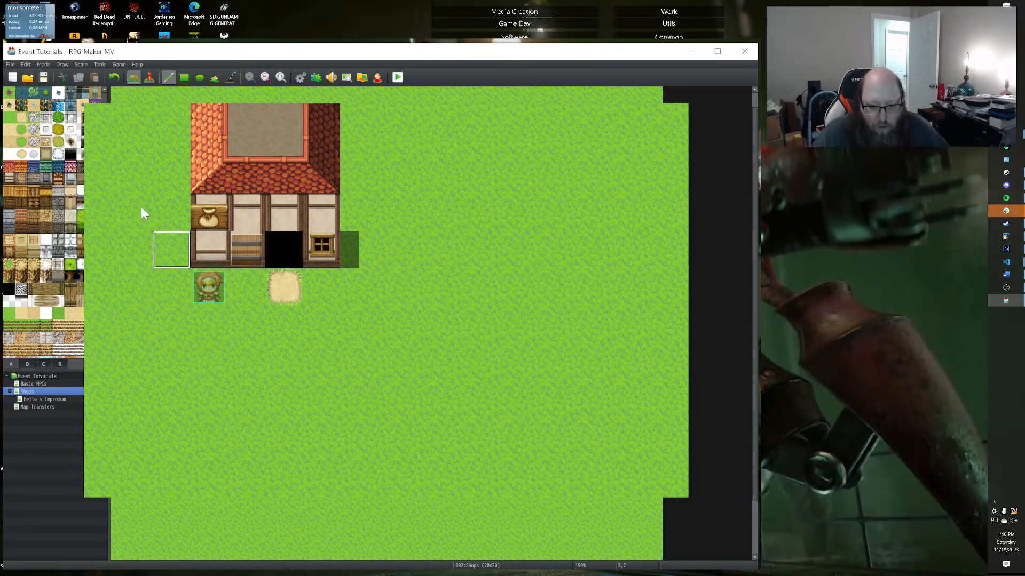
Move the door event back onto the dark doorway tile at (8,7).
{"action": "left_click", "coordinate": [148, 77]}
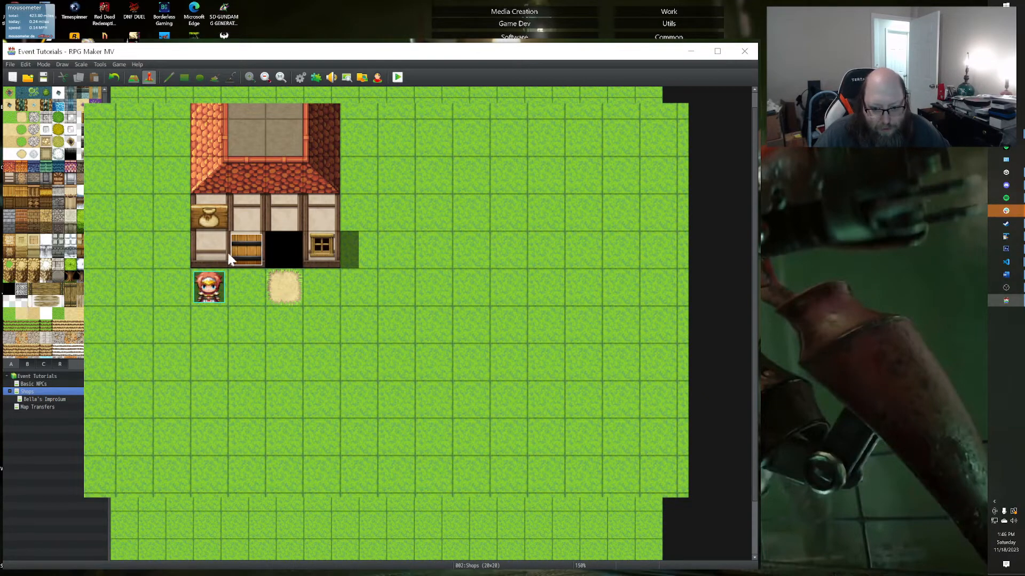
{"action": "left_click_drag", "start_coordinate": [230, 257], "coordinate": [280, 242]}
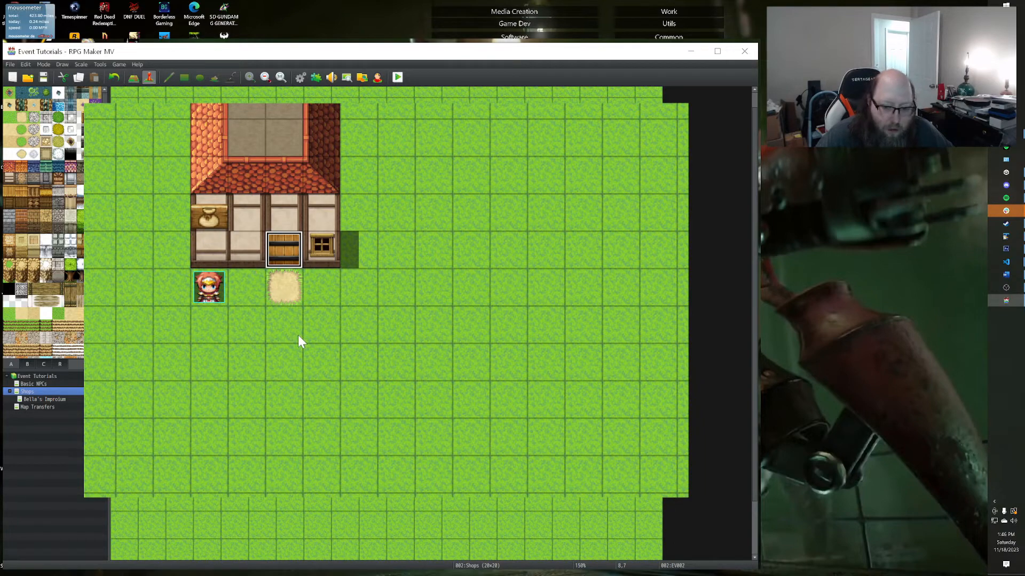
Paint a trial plaster wall section two tiles wide and two high in the grass west of the house.
{"action": "left_click", "coordinate": [274, 209]}
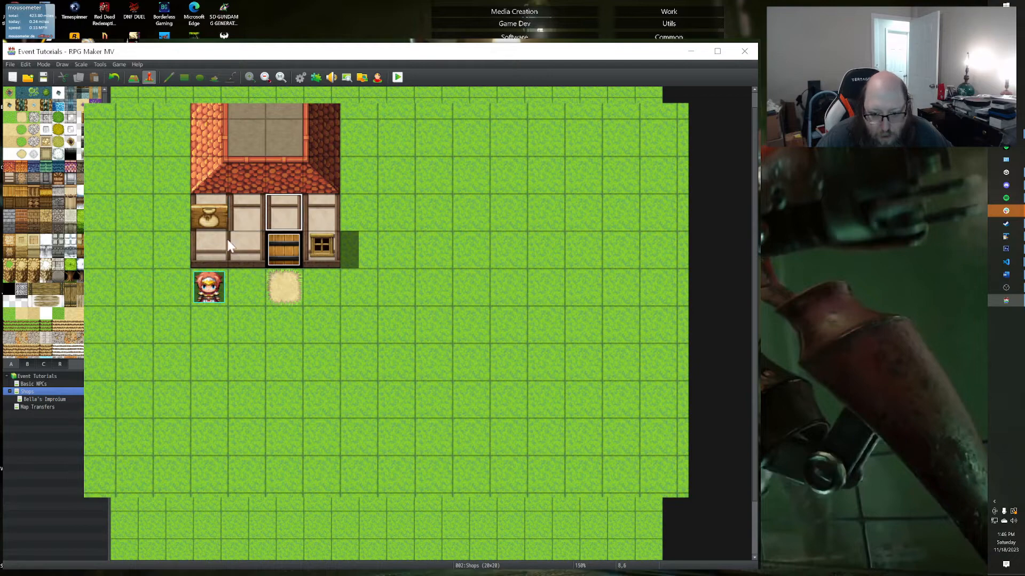
{"action": "left_click", "coordinate": [242, 255]}
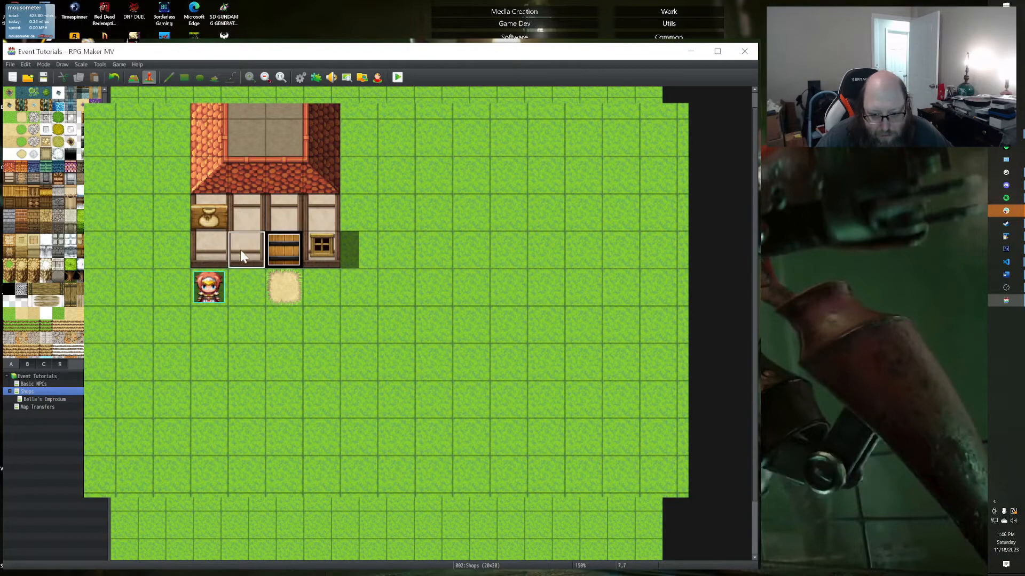
{"action": "left_click", "coordinate": [133, 78]}
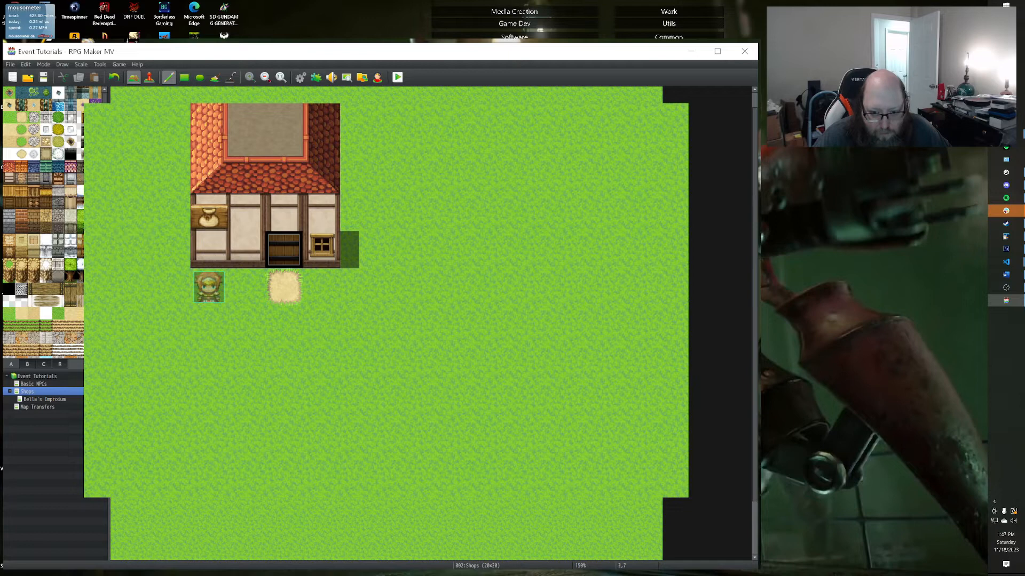
{"action": "left_click", "coordinate": [113, 260]}
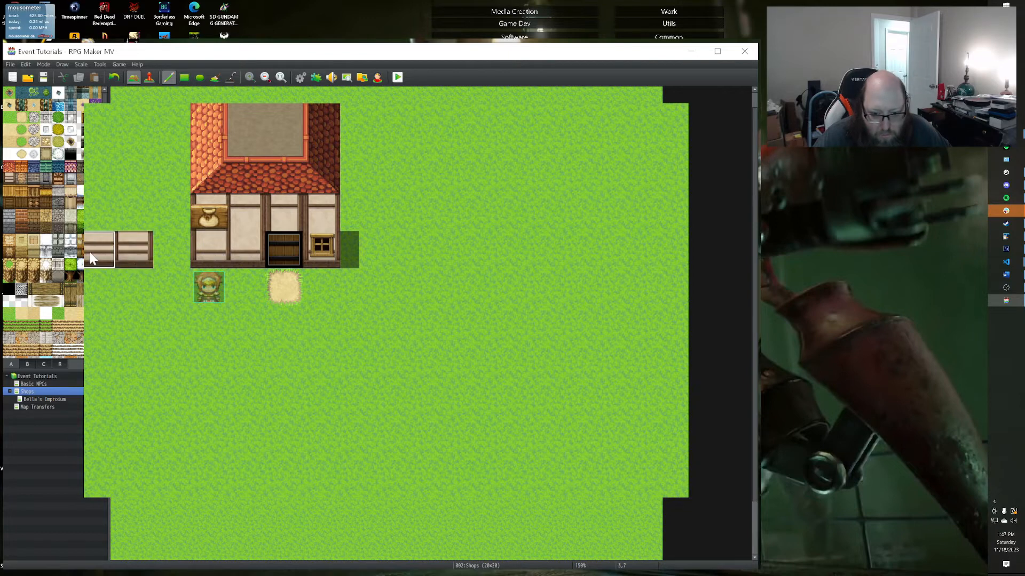
{"action": "left_click", "coordinate": [104, 213]}
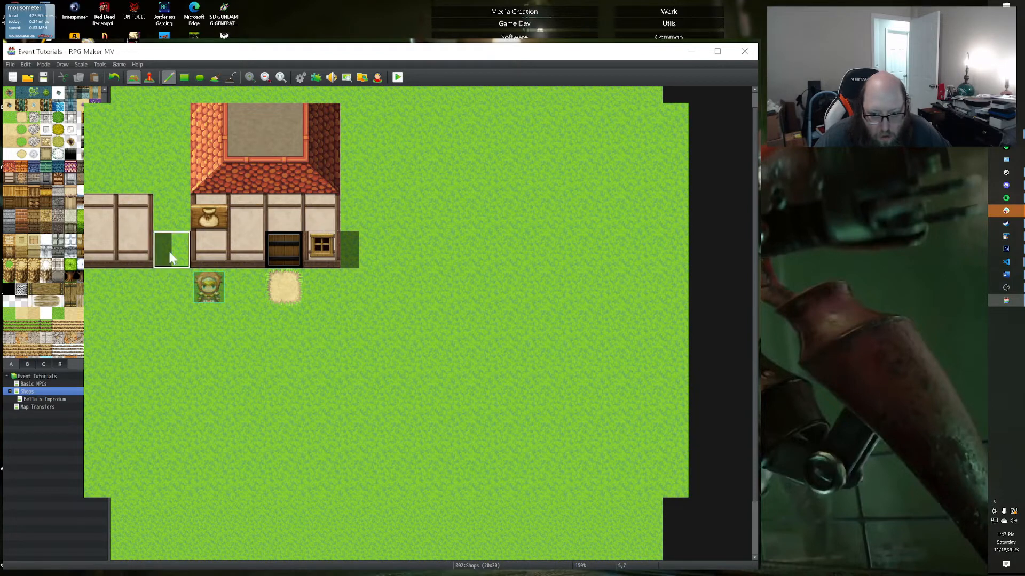
Repaint the house wall tile at (9,7) and place the wooden window back on it.
{"action": "left_click", "coordinate": [321, 262]}
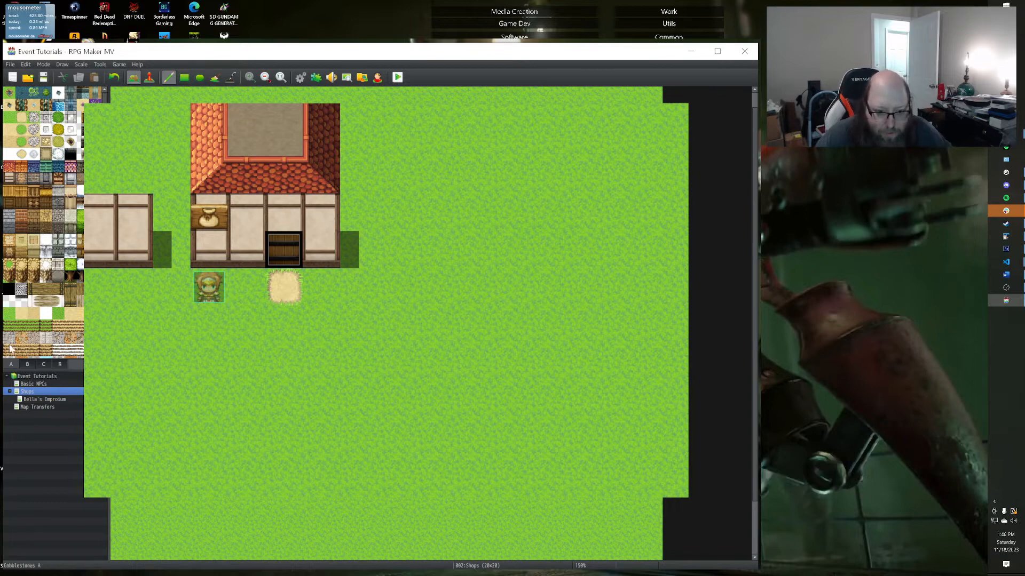
{"action": "left_click", "coordinate": [41, 364]}
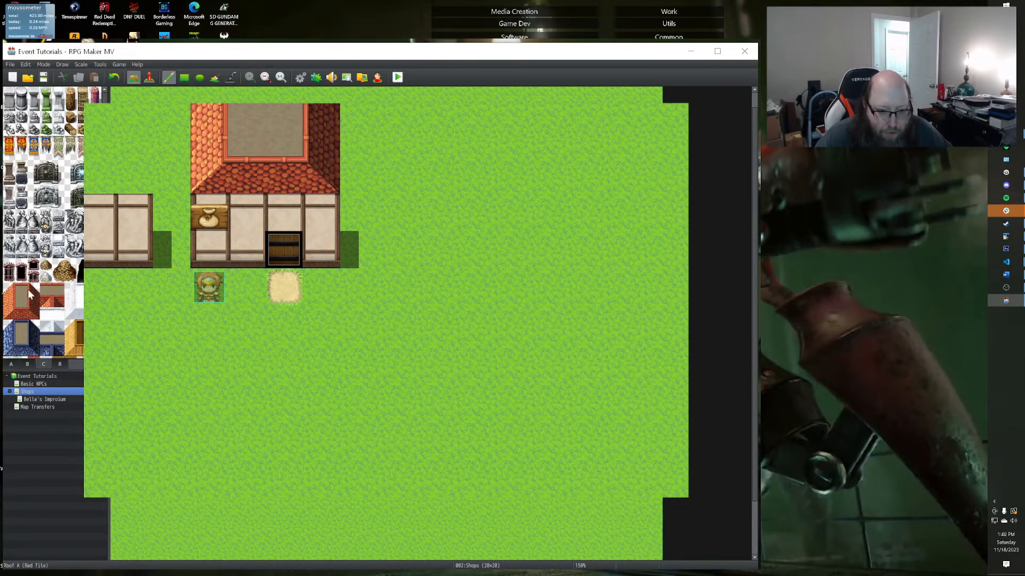
{"action": "left_click", "coordinate": [28, 365]}
{"action": "left_click", "coordinate": [8, 142]}
{"action": "left_click", "coordinate": [333, 247]}
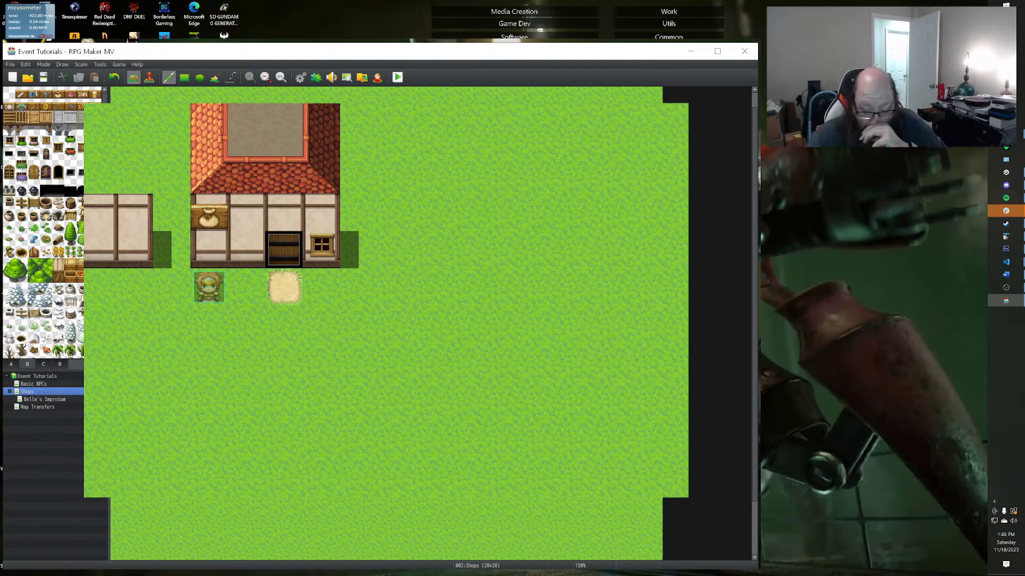
Remove the trial wall section west of the house and restore the grass there.
{"action": "right_click", "coordinate": [103, 438]}
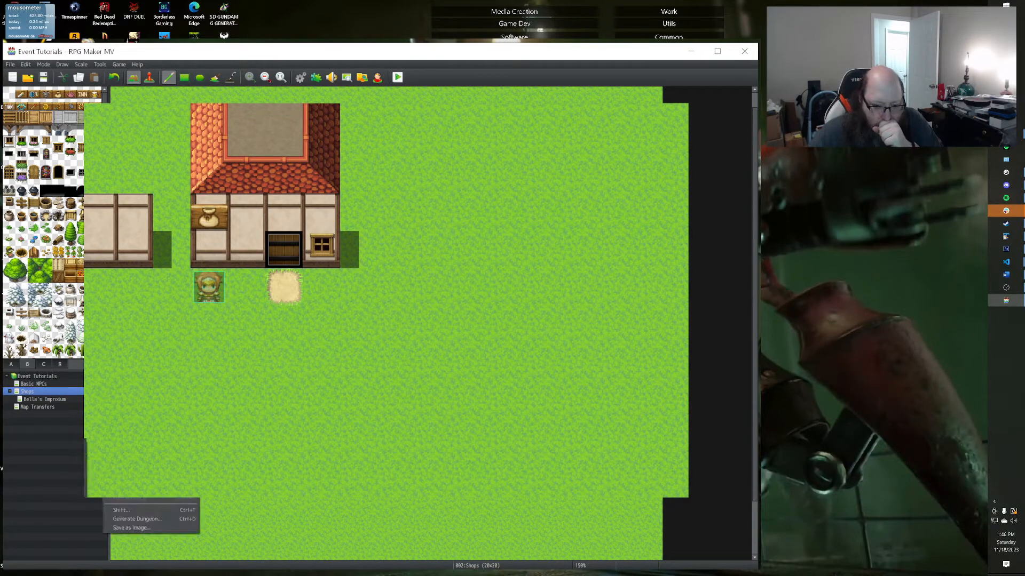
{"action": "left_click", "coordinate": [68, 457]}
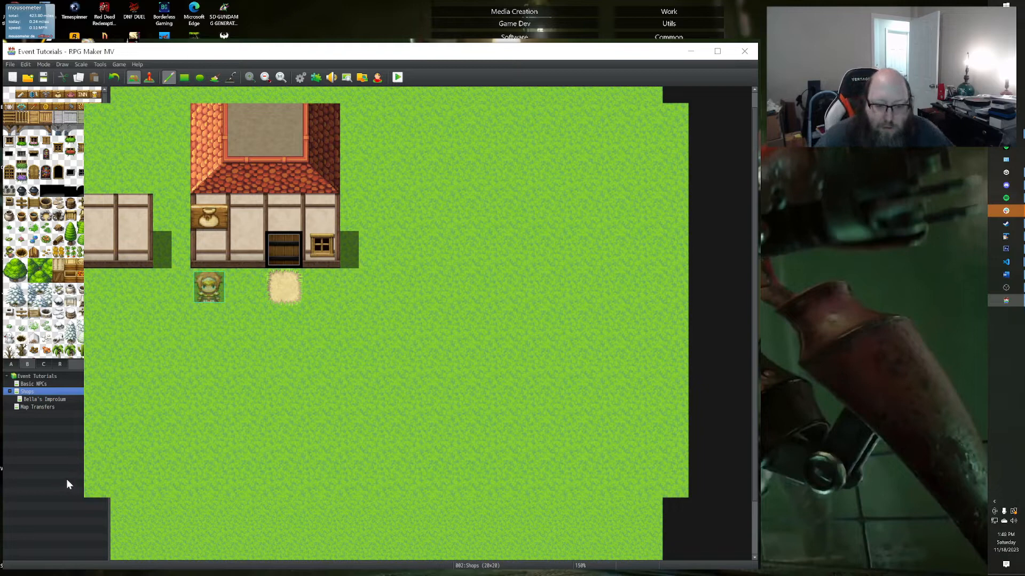
{"action": "right_click", "coordinate": [84, 134]}
{"action": "mouse_move", "coordinate": [84, 208]}
{"action": "left_mouse_down"}
{"action": "mouse_move", "coordinate": [85, 224]}
{"action": "mouse_move", "coordinate": [130, 239]}
{"action": "mouse_move", "coordinate": [84, 249]}
{"action": "left_mouse_up"}
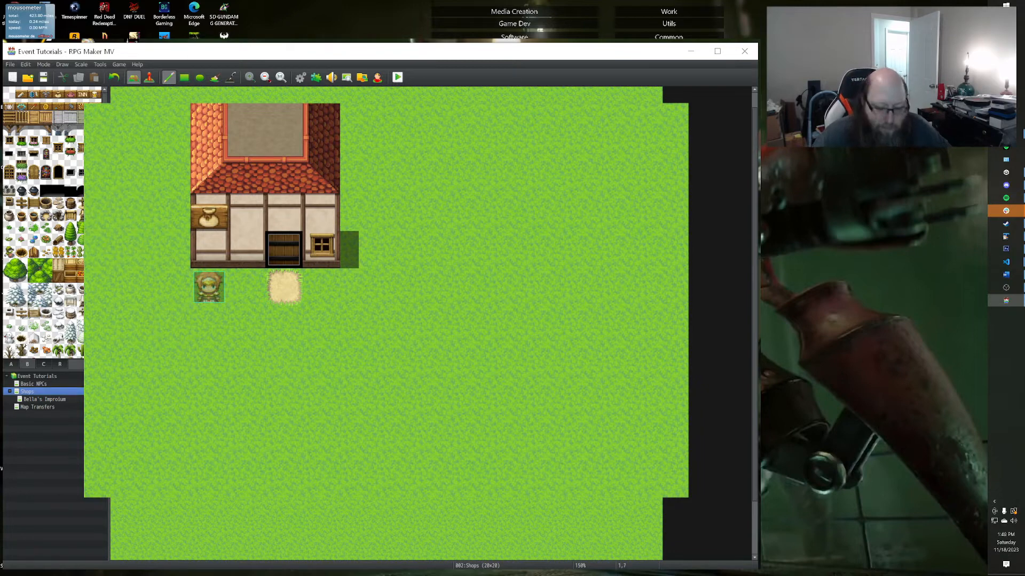
Start a playtest and walk the party from the starting position through the house door into Bella's Improium.
{"action": "left_click", "coordinate": [397, 77]}
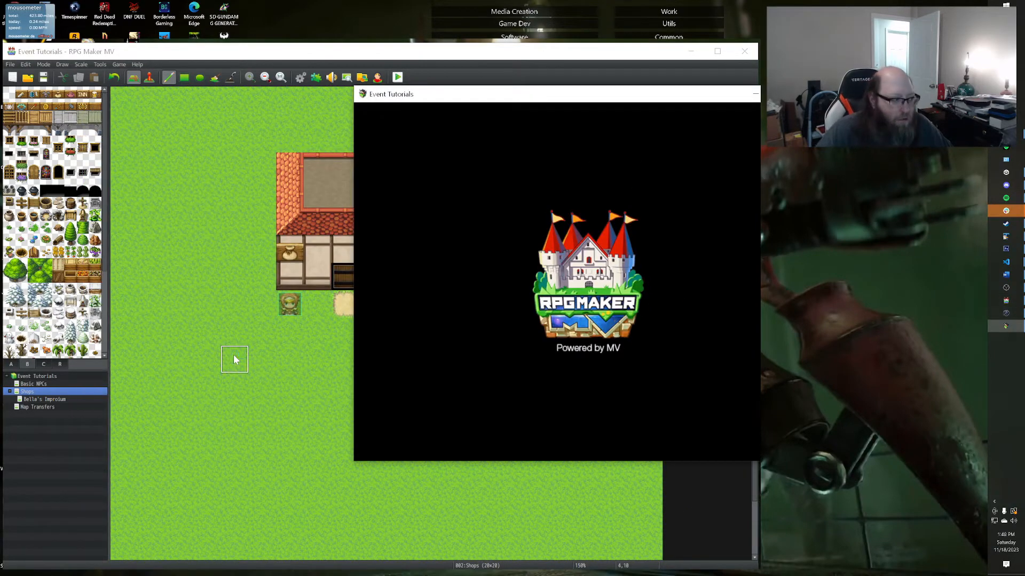
{"action": "left_click_drag", "start_coordinate": [591, 92], "coordinate": [347, 110]}
{"action": "key", "text": "Return"}
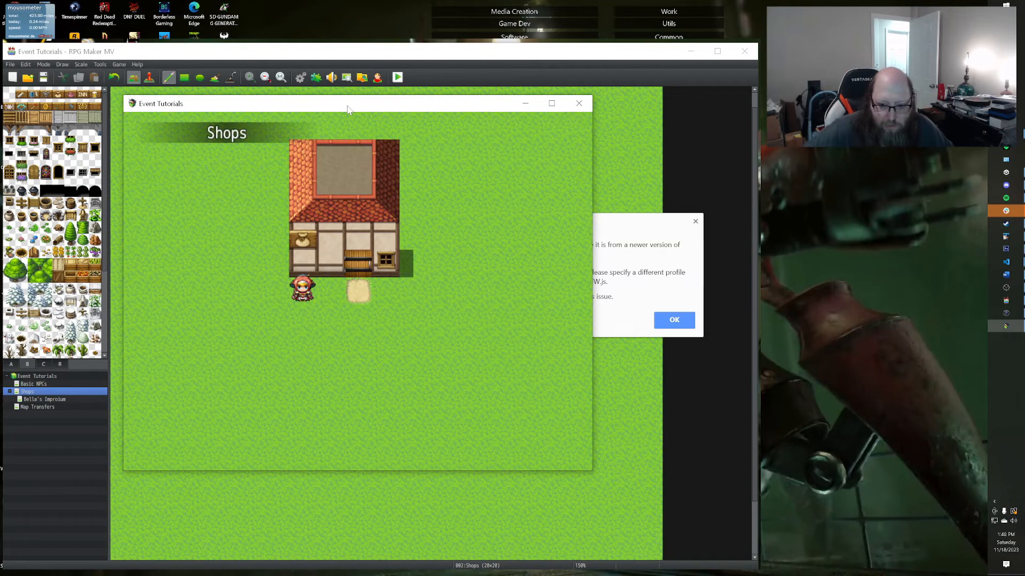
{"action": "key", "text": "Right"}
{"action": "key", "text": "Right"}
{"action": "key", "text": "Up"}
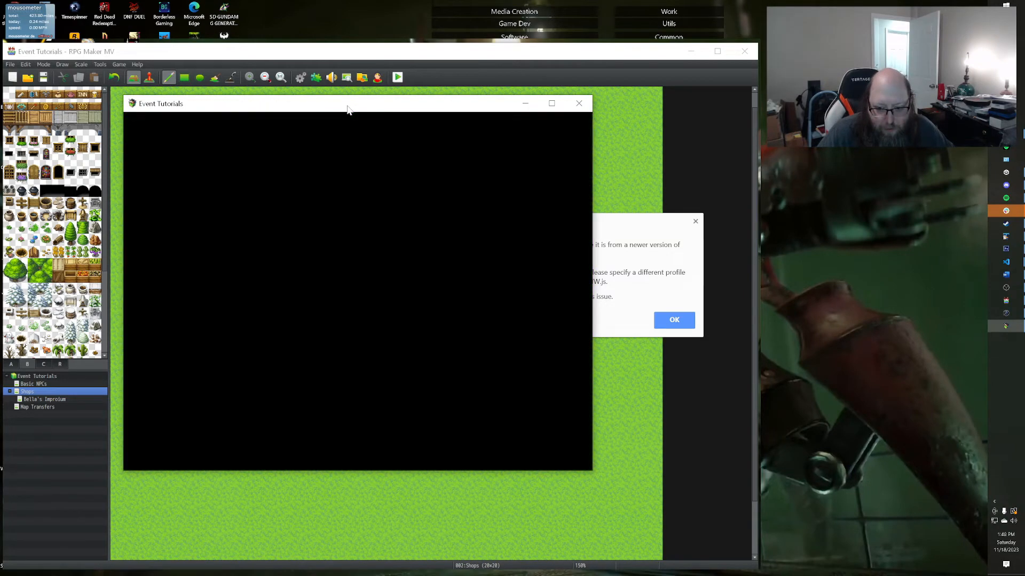
{"action": "key", "text": "Up"}
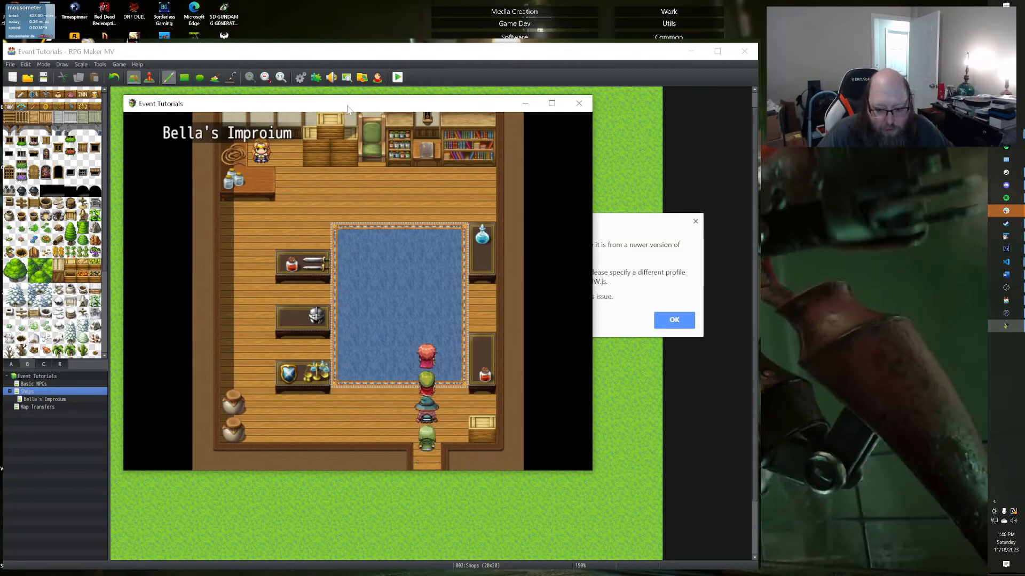
Walk the party out of Bella's Improium and west across the Shops map, and end the playtest.
{"action": "key", "text": "Down"}
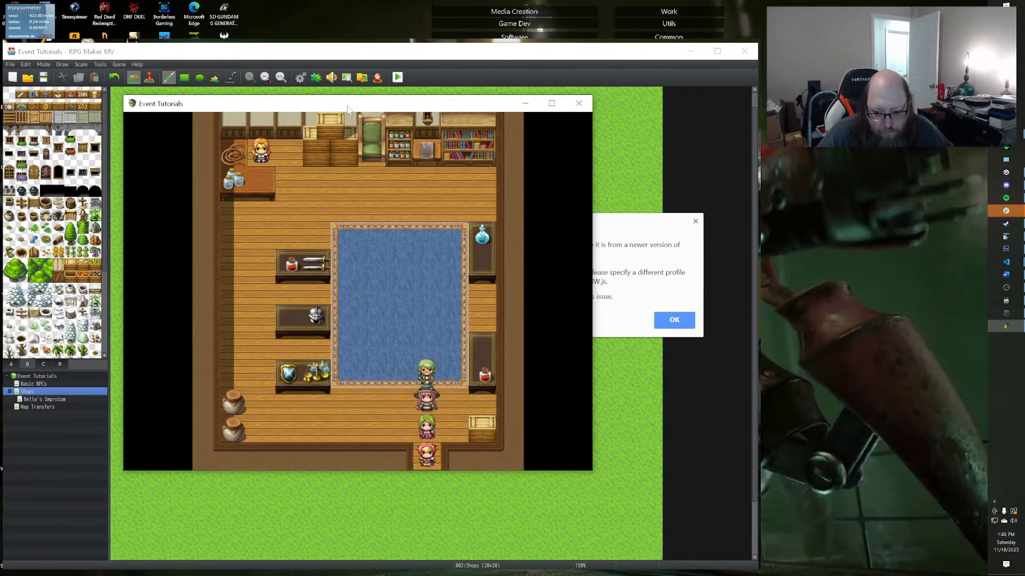
{"action": "key", "text": "Down"}
{"action": "key", "text": "Left"}
{"action": "key", "text": "Left"}
{"action": "key", "text": "Left"}
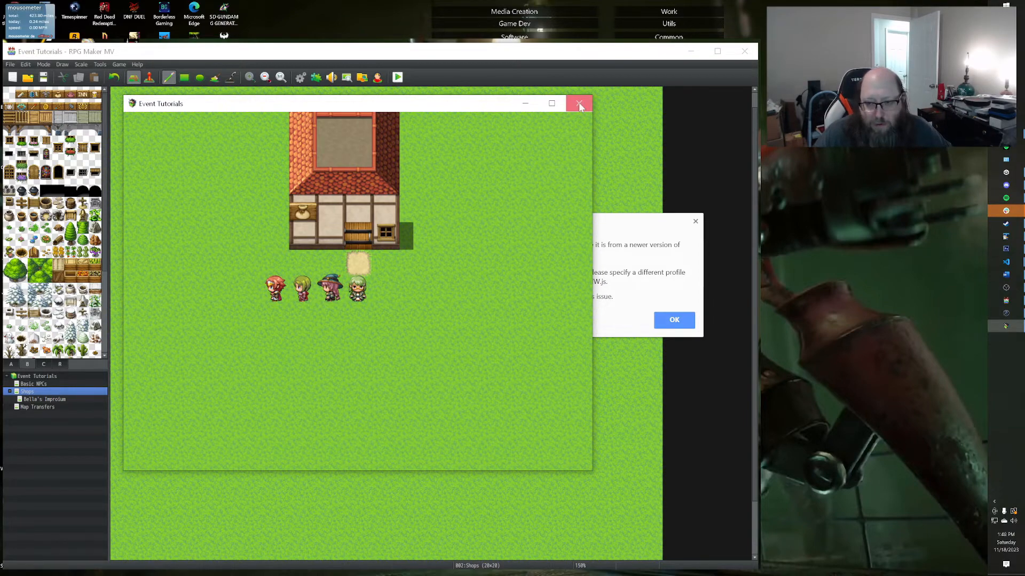
{"action": "left_click", "coordinate": [578, 103]}
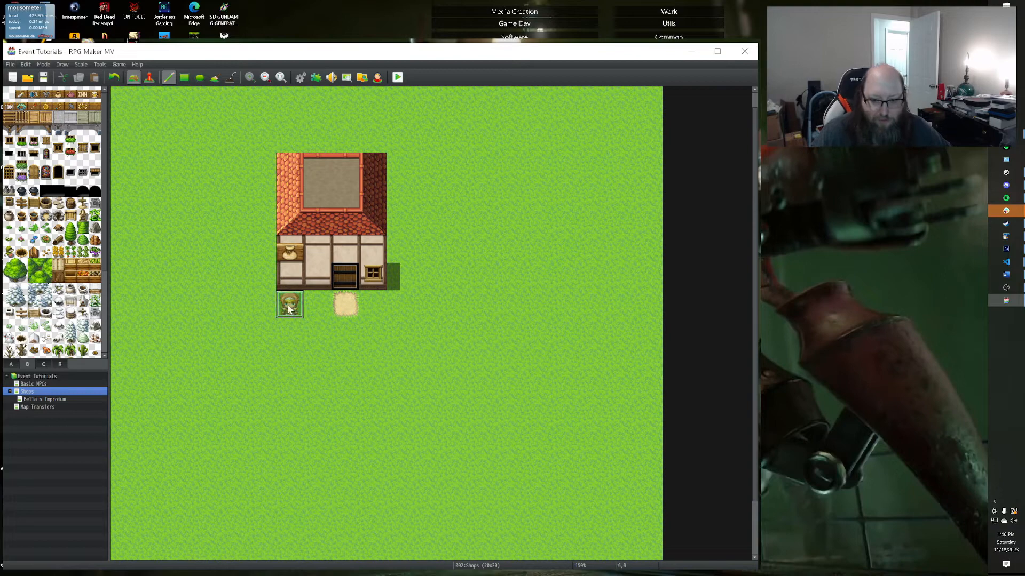
Create a quick transfer event at (7,0) on the Shops map that sends the player to Basic NPCs at (7,11).
{"action": "scroll", "coordinate": [227, 267], "scroll_direction": "up", "scroll_amount": 1}
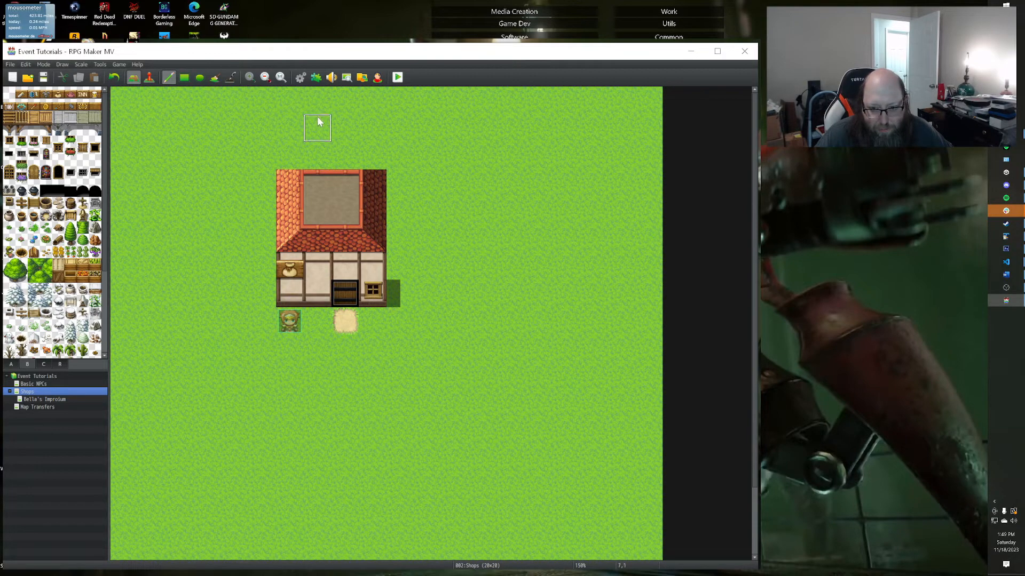
{"action": "left_click", "coordinate": [148, 77]}
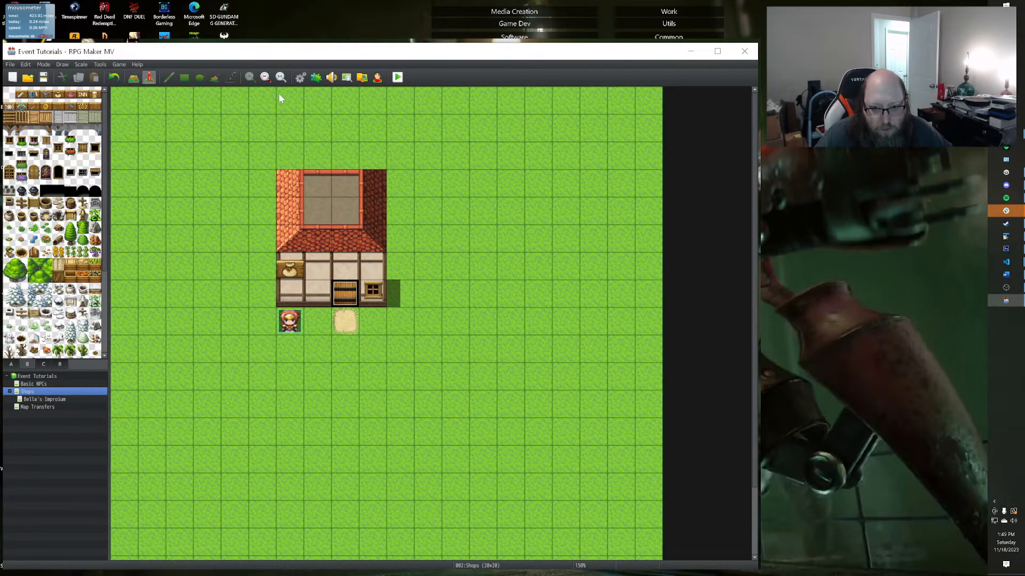
{"action": "right_click", "coordinate": [313, 101]}
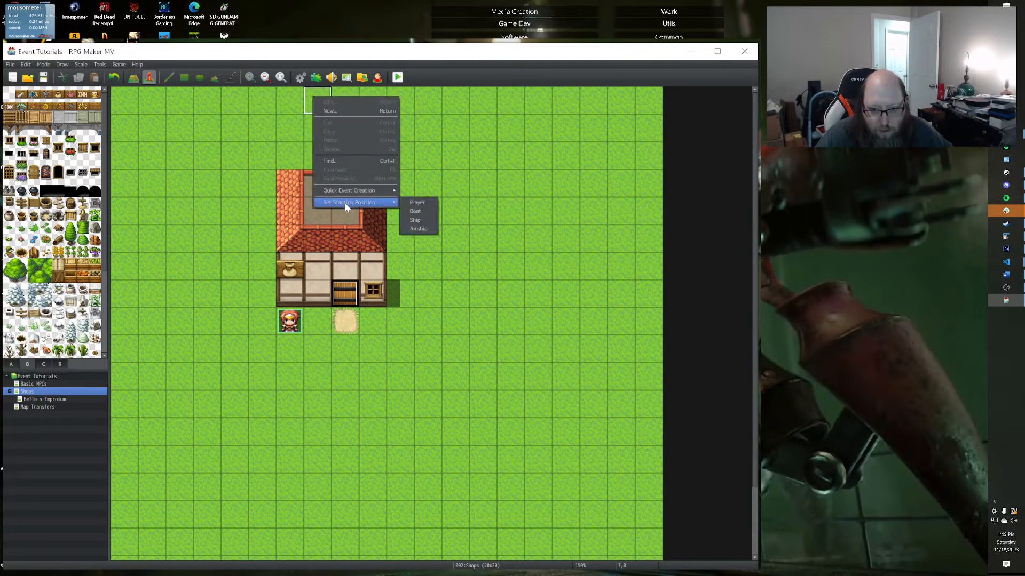
{"action": "mouse_move", "coordinate": [356, 191]}
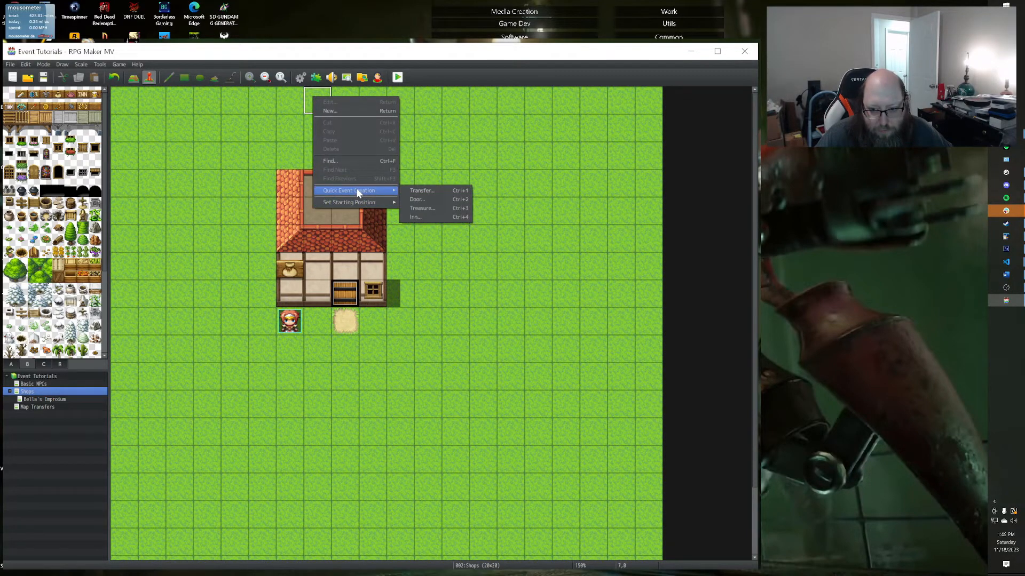
{"action": "left_click", "coordinate": [434, 193]}
{"action": "left_click", "coordinate": [402, 312]}
{"action": "left_click", "coordinate": [328, 312]}
{"action": "left_click", "coordinate": [197, 196]}
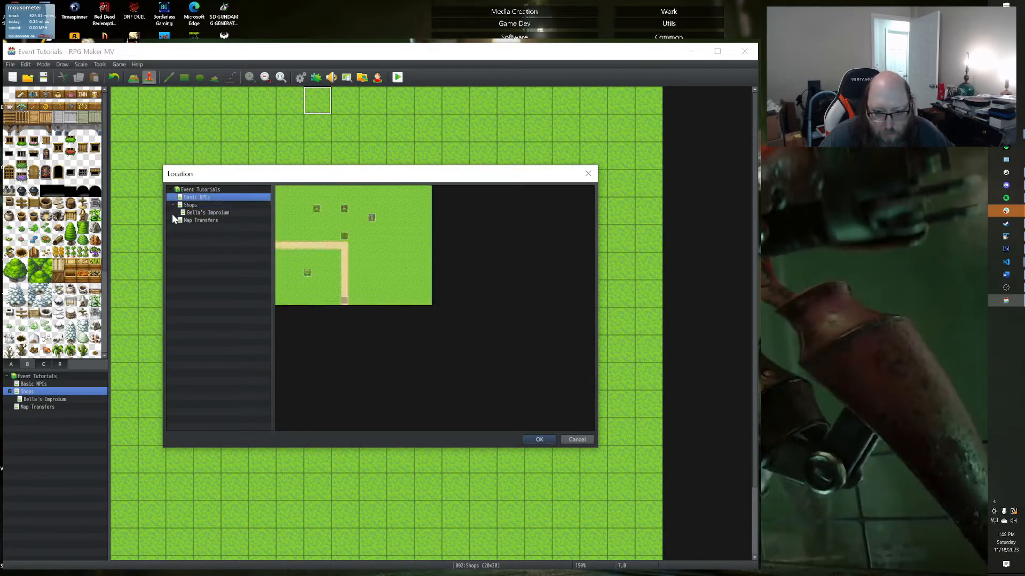
{"action": "left_click", "coordinate": [344, 291]}
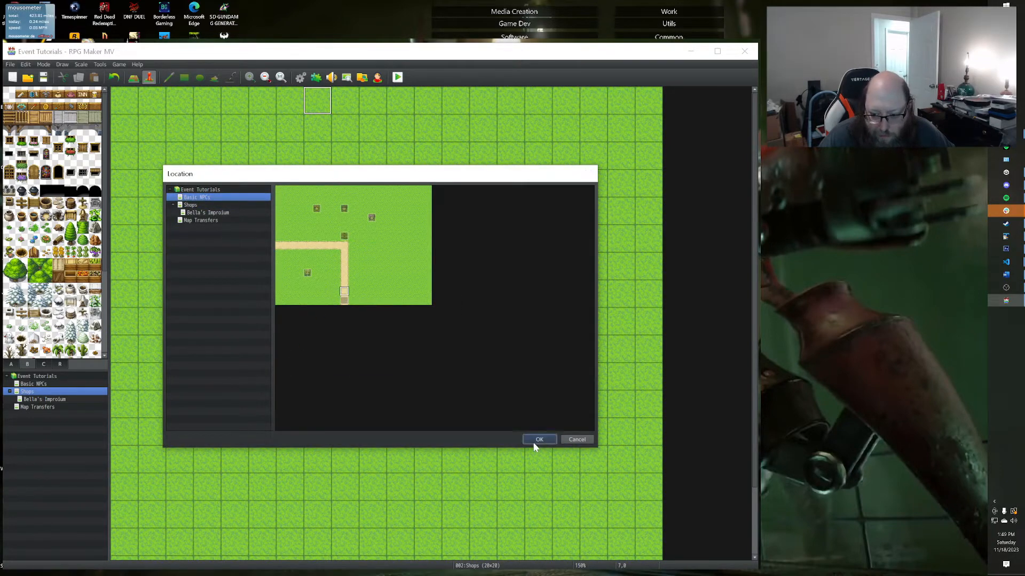
{"action": "left_click", "coordinate": [538, 440]}
{"action": "left_click", "coordinate": [393, 325]}
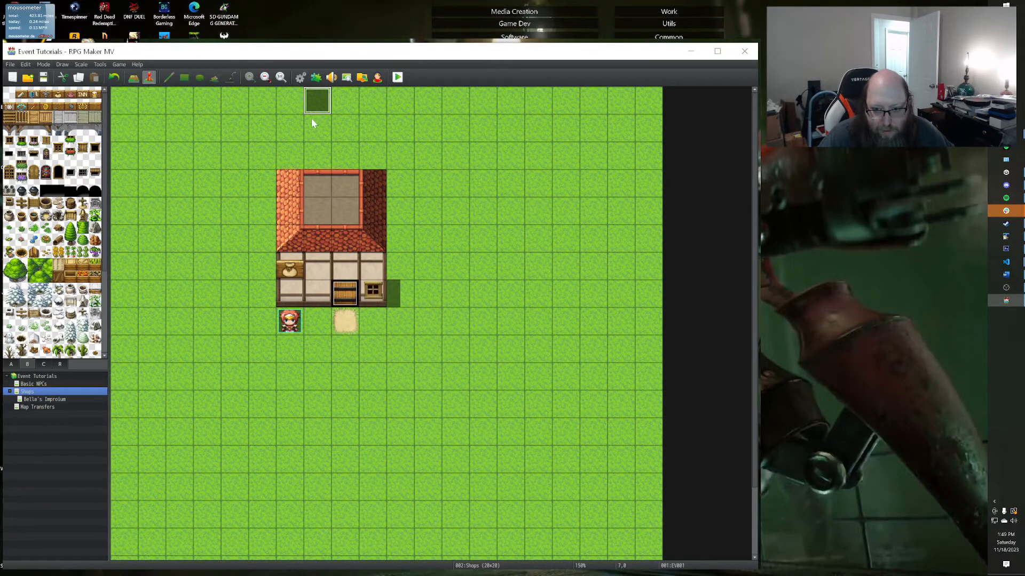
Delete the first command from the transfer event at (7,0), keeping its Transfer Player command.
{"action": "double_click", "coordinate": [317, 104]}
{"action": "left_click", "coordinate": [341, 230]}
{"action": "key", "text": "Delete"}
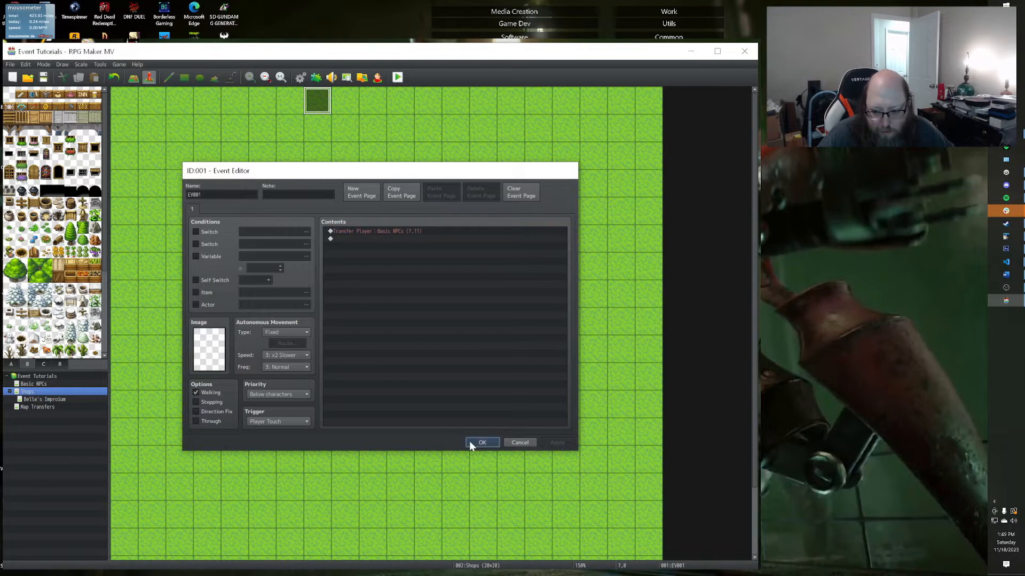
{"action": "left_click", "coordinate": [470, 441]}
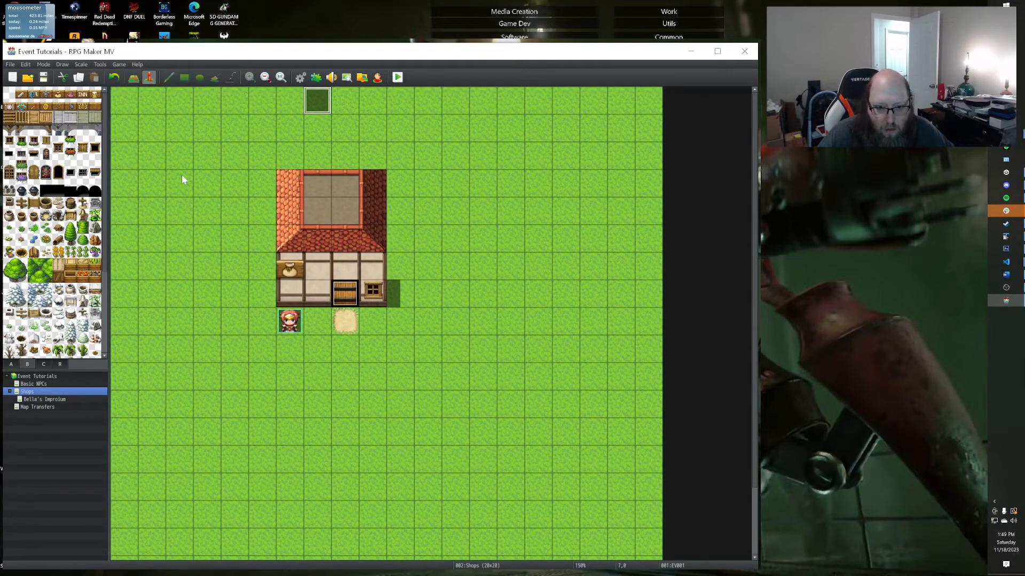
Paint a dirt path from (7,0) down the house's west side, with a spur to the door and a stretch along row 11 to the east edge.
{"action": "key", "text": "F5"}
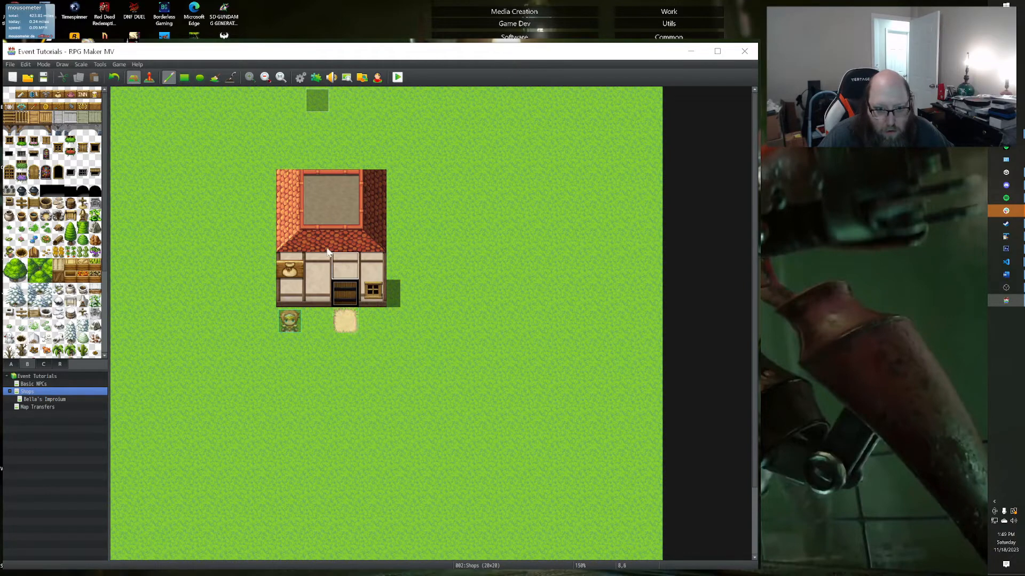
{"action": "scroll", "coordinate": [204, 375], "scroll_direction": "down", "scroll_amount": 1}
{"action": "scroll", "coordinate": [214, 347], "scroll_direction": "up", "scroll_amount": 1}
{"action": "mouse_move", "coordinate": [299, 130]}
{"action": "left_mouse_down"}
{"action": "mouse_move", "coordinate": [263, 133]}
{"action": "mouse_move", "coordinate": [258, 342]}
{"action": "mouse_move", "coordinate": [300, 320]}
{"action": "mouse_move", "coordinate": [345, 320]}
{"action": "left_mouse_up"}
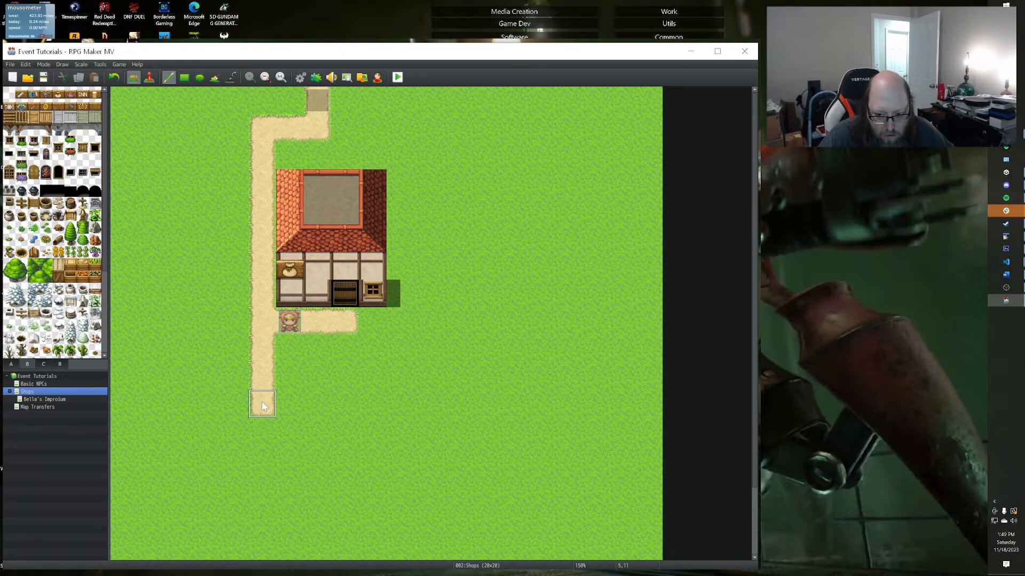
{"action": "left_click_drag", "start_coordinate": [262, 401], "coordinate": [660, 410]}
Paint two dirt path branches, one south from (11,11) and one west along row 6 to the map's west edge.
{"action": "scroll", "coordinate": [435, 462], "scroll_direction": "down", "scroll_amount": 3}
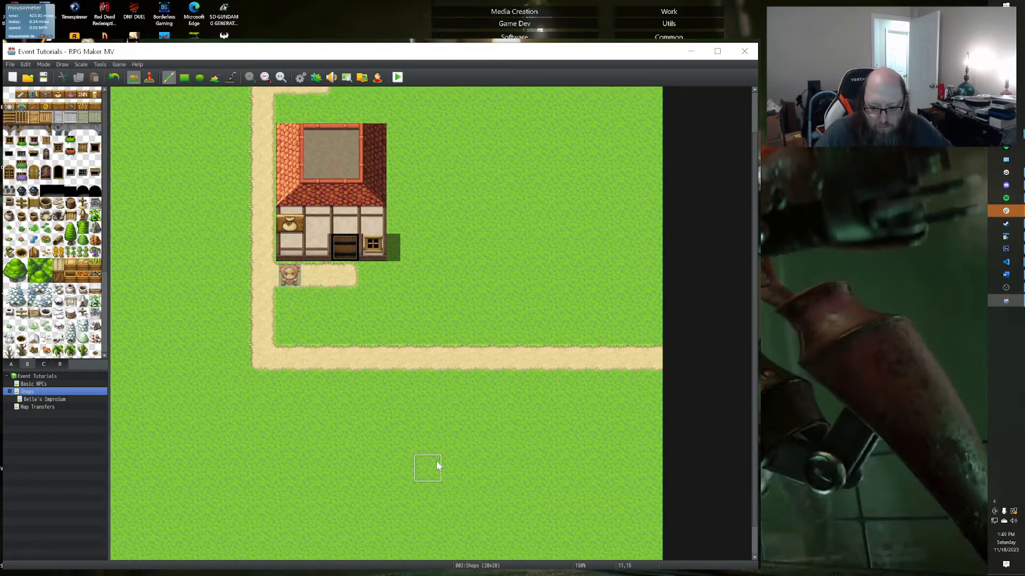
{"action": "left_click_drag", "start_coordinate": [426, 341], "coordinate": [419, 423]}
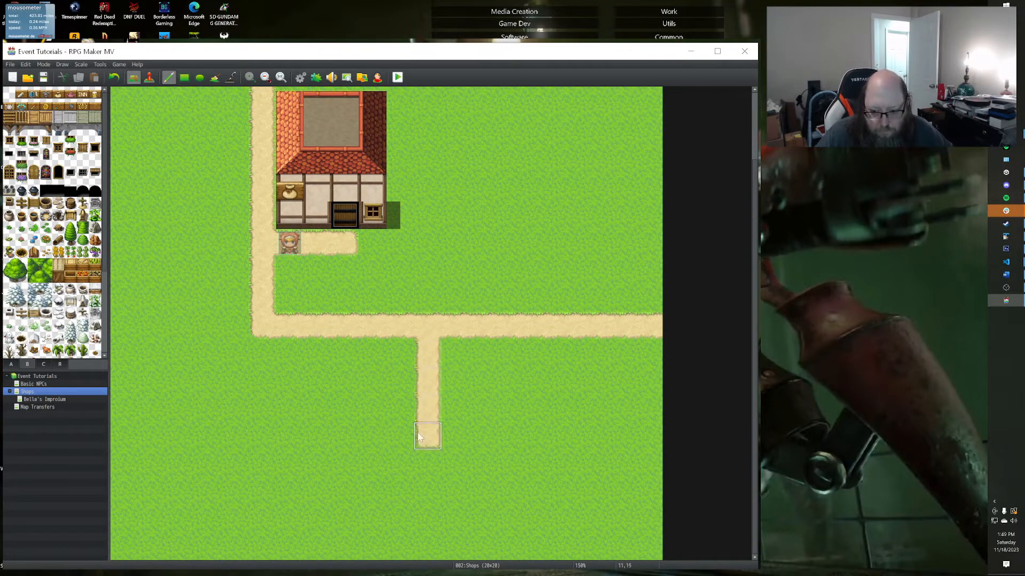
{"action": "scroll", "coordinate": [320, 451], "scroll_direction": "up", "scroll_amount": 3}
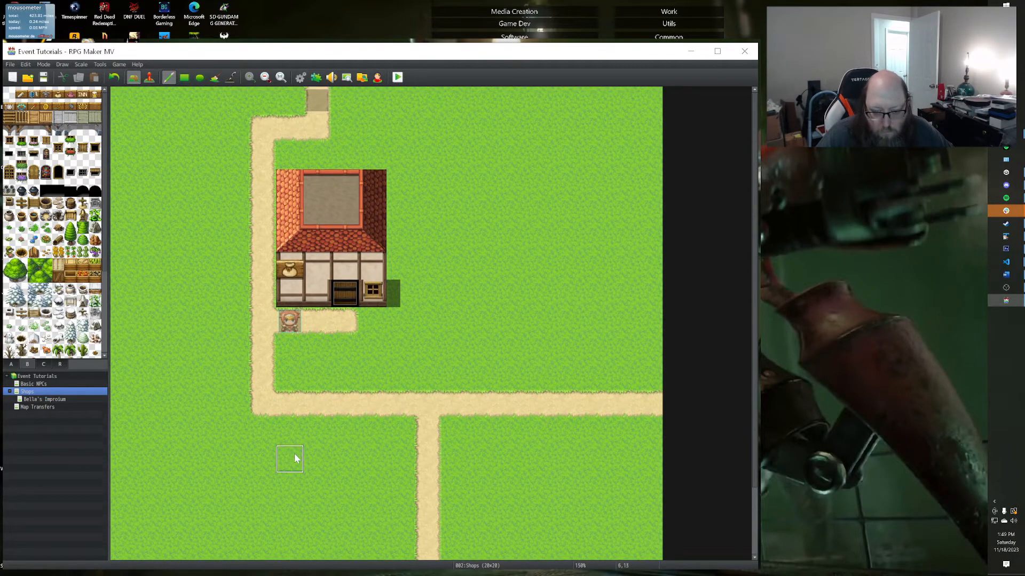
{"action": "left_click_drag", "start_coordinate": [258, 262], "coordinate": [113, 264]}
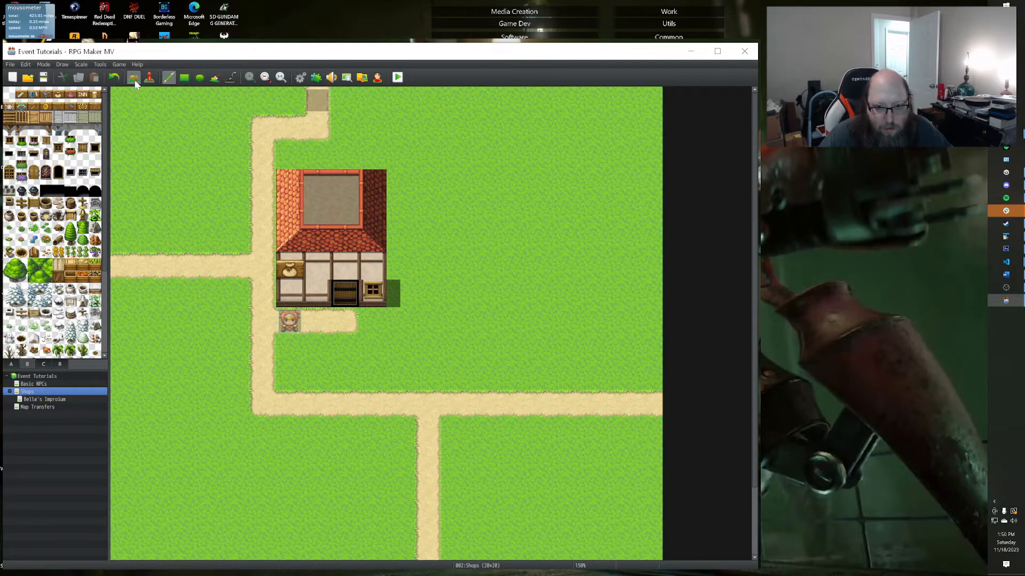
Create an event named Signpost at (6,10) on the Shops map and give it the wooden signpost image from Tileset B.
{"action": "left_click", "coordinate": [150, 78]}
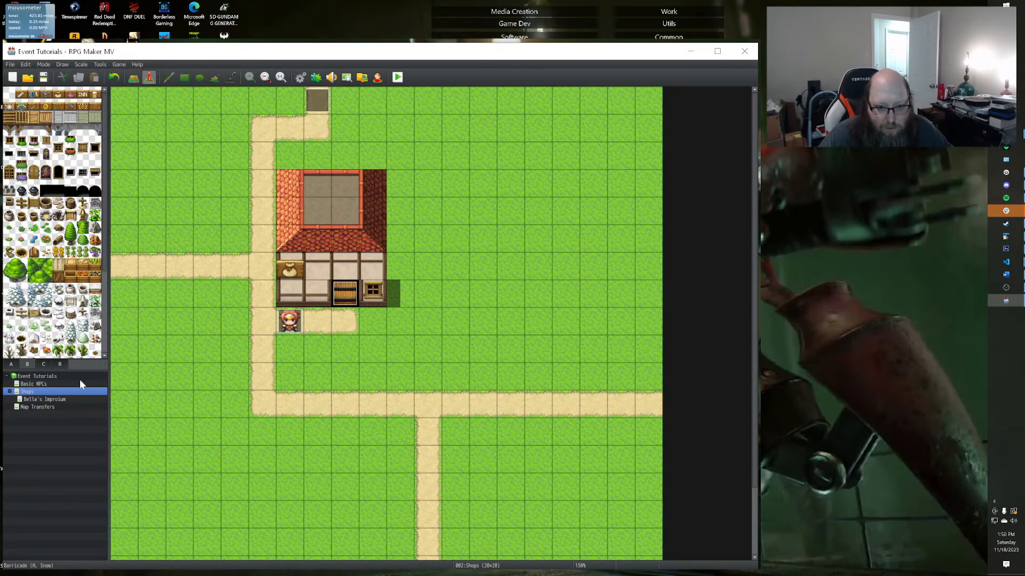
{"action": "double_click", "coordinate": [281, 377]}
{"action": "type", "text": "Signpost"}
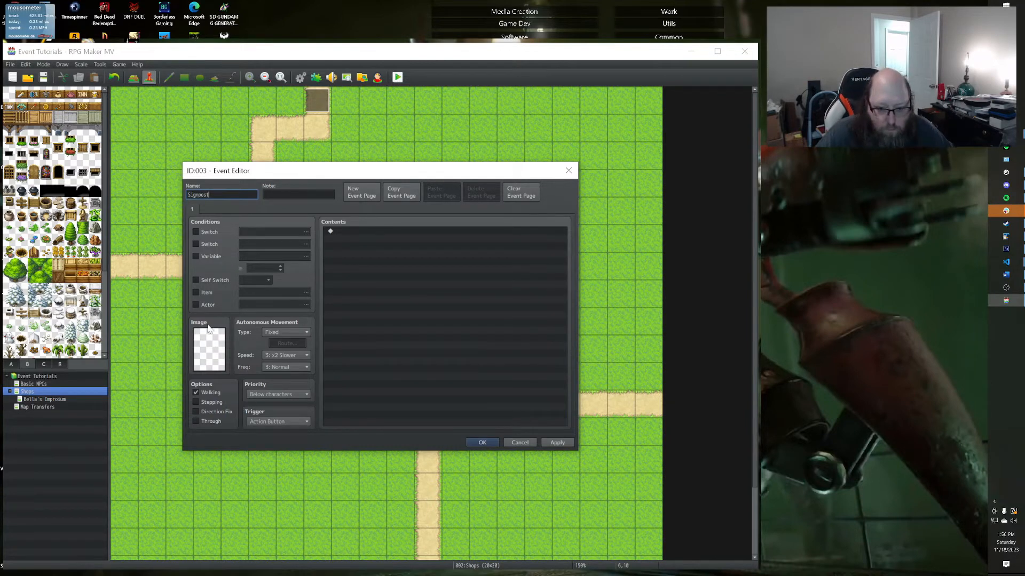
{"action": "left_click", "coordinate": [206, 347]}
{"action": "double_click", "coordinate": [207, 347]}
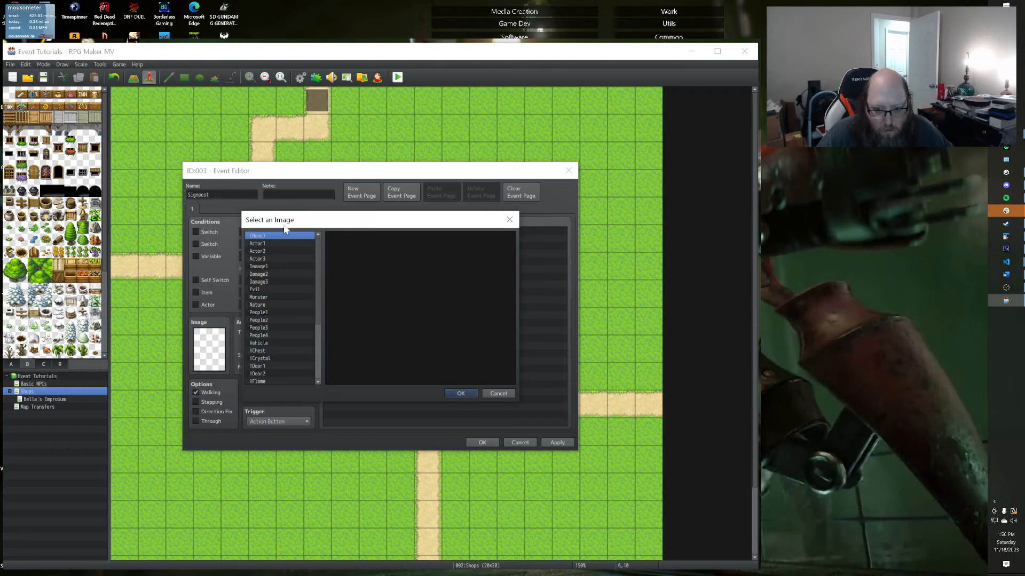
{"action": "scroll", "coordinate": [265, 342], "scroll_direction": "down", "scroll_amount": 4}
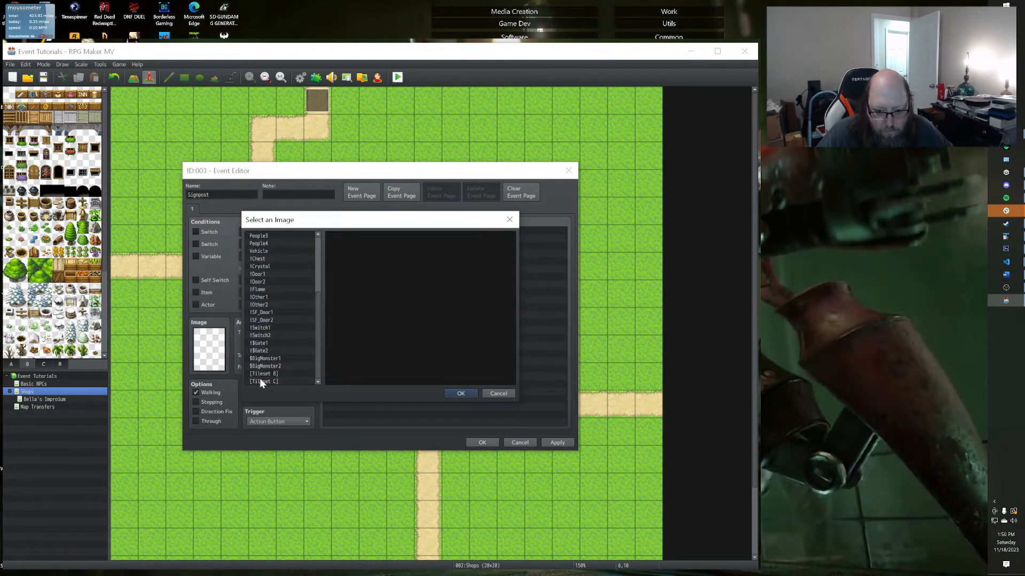
{"action": "left_click", "coordinate": [260, 381]}
{"action": "left_click", "coordinate": [262, 373]}
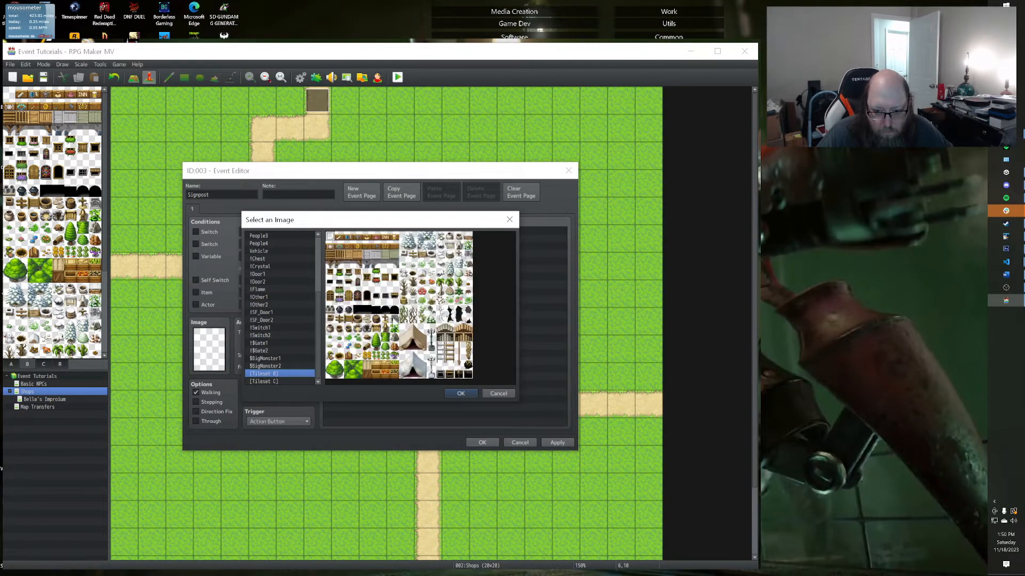
{"action": "double_click", "coordinate": [338, 320]}
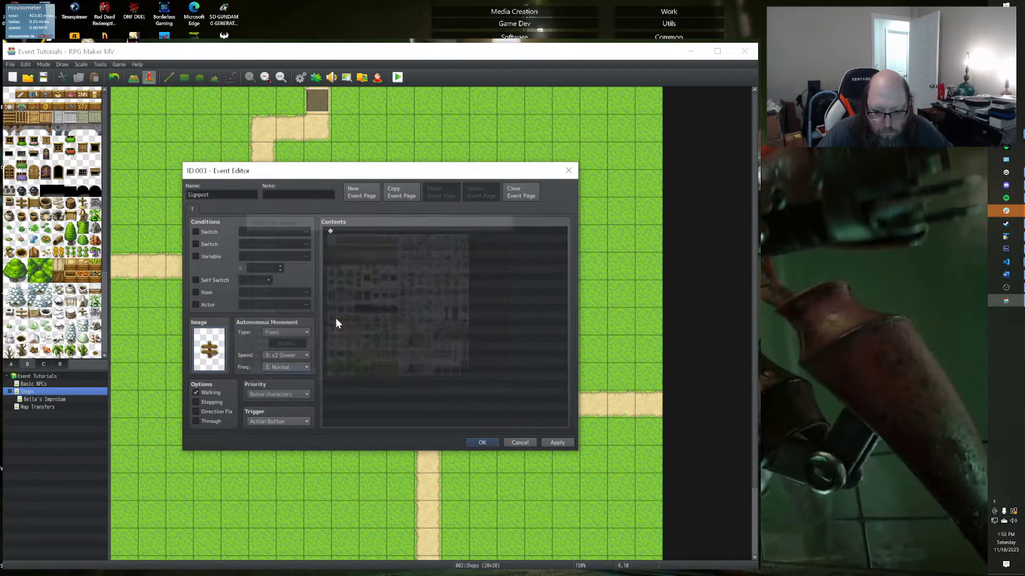
Add a Show Text command to the signpost reading "North: Basic NPCs" and "East: Map Transfers", and save the event.
{"action": "left_click", "coordinate": [361, 233]}
{"action": "double_click", "coordinate": [361, 233]}
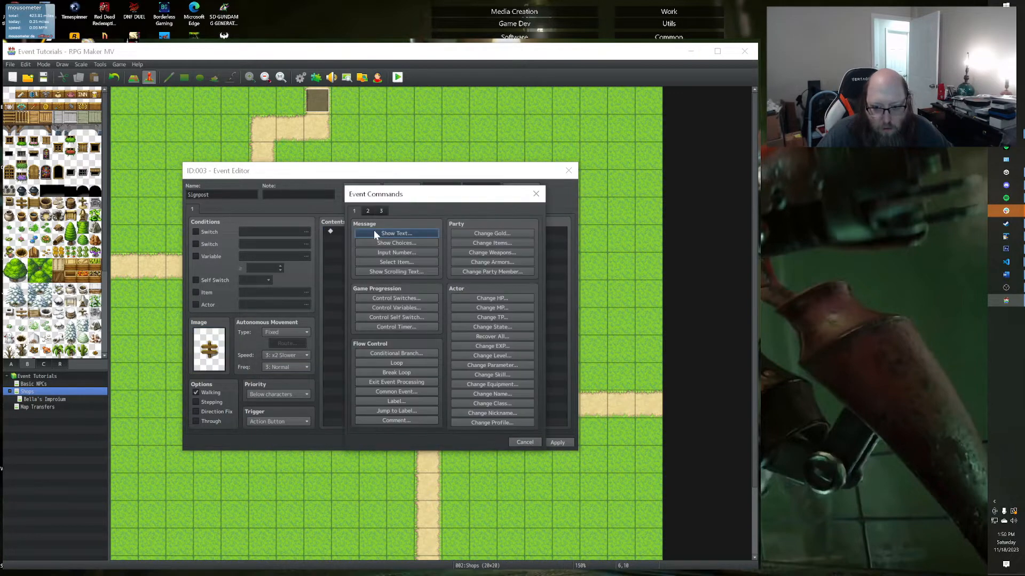
{"action": "left_click", "coordinate": [374, 231]}
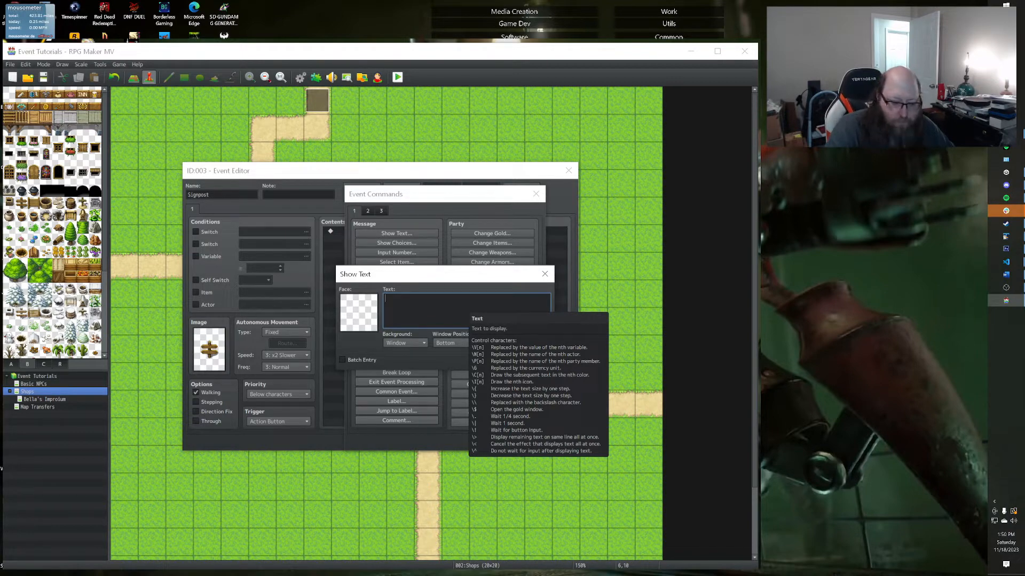
{"action": "type", "text": "Nor"}
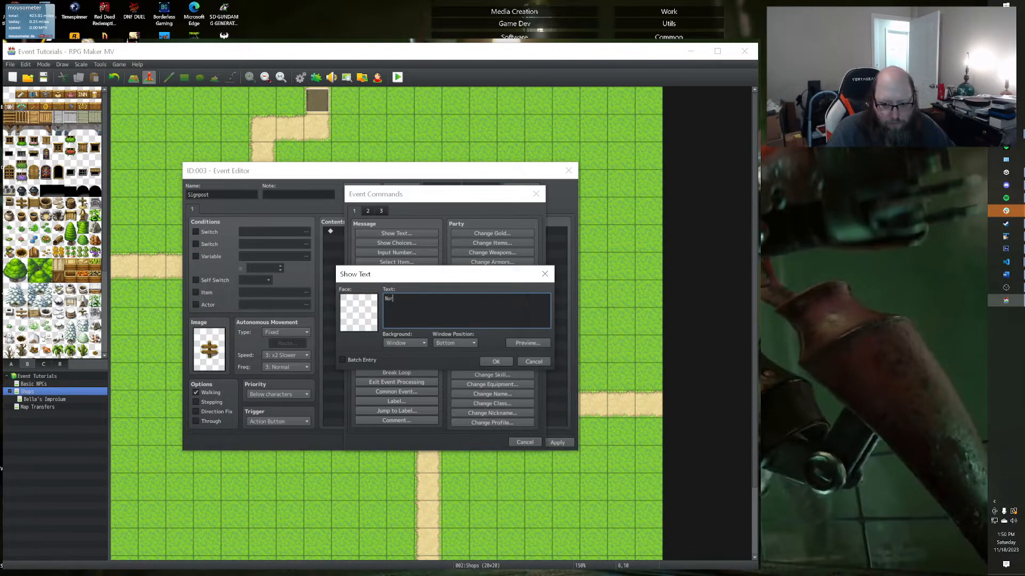
{"action": "type", "text": "th: Basic"}
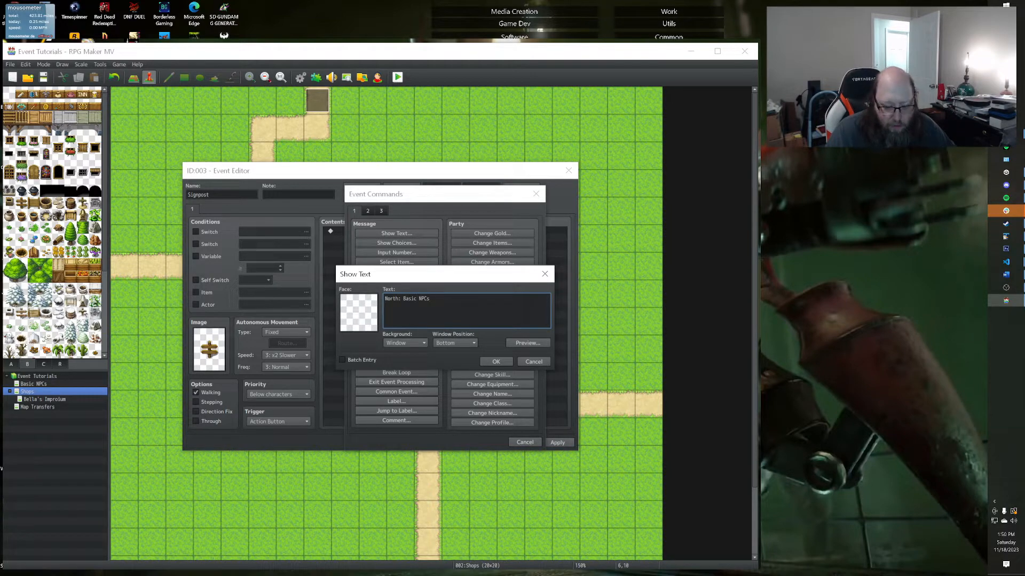
{"action": "type", "text": " NPCs"}
{"action": "key", "text": "Return"}
{"action": "type", "text": "Eas"}
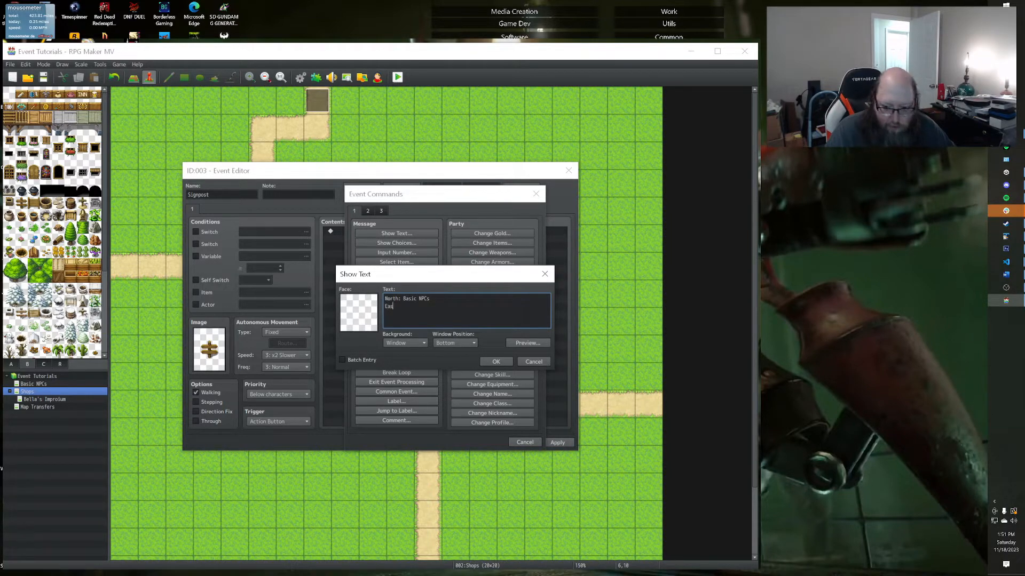
{"action": "type", "text": "t: Map Transfers"}
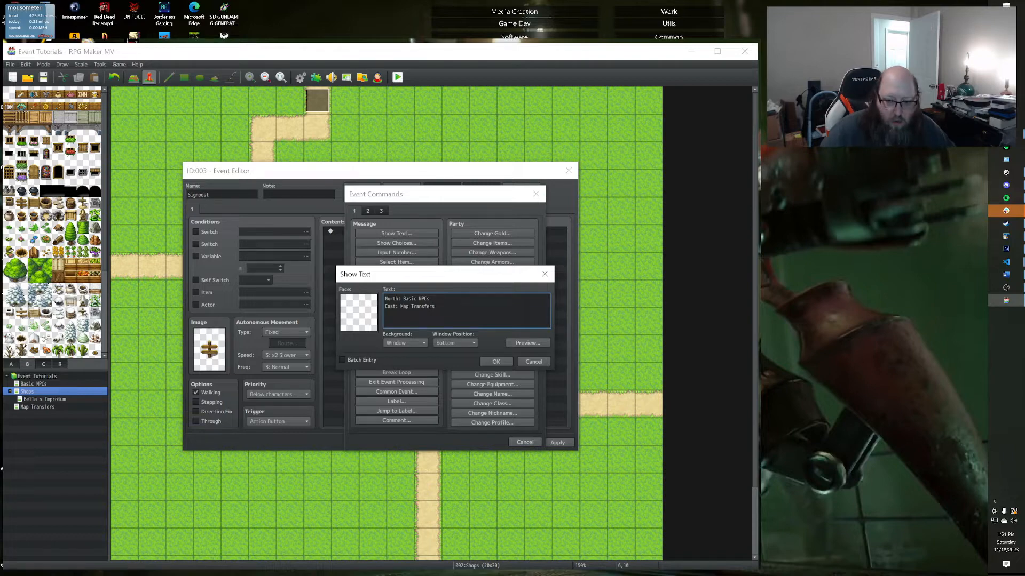
{"action": "left_click", "coordinate": [497, 362]}
{"action": "left_click", "coordinate": [555, 443]}
{"action": "left_click", "coordinate": [477, 443]}
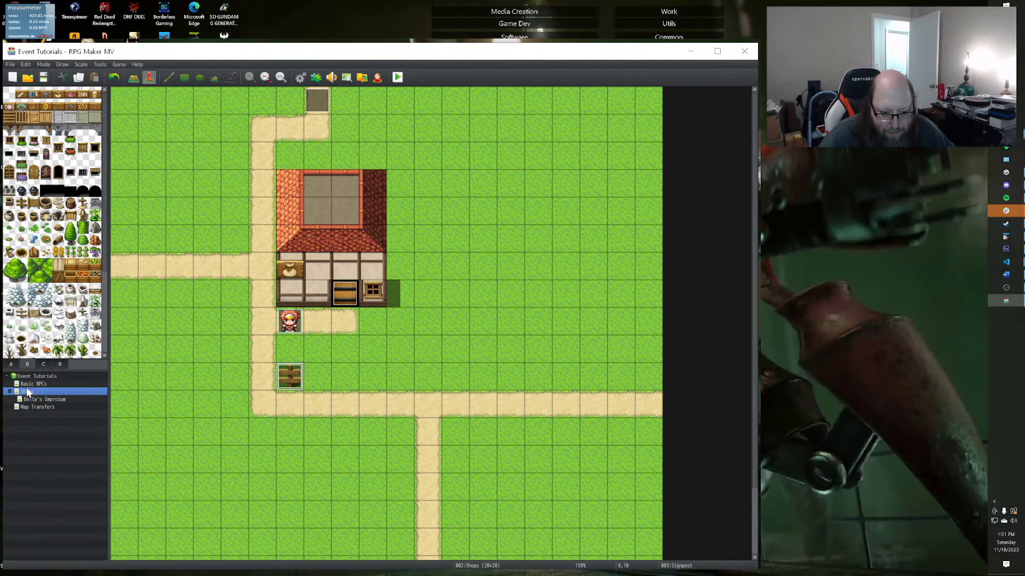
Replace the message of the signpost at (7,5) on the Basic NPCs map with "South: Shops" and save the event.
{"action": "left_click", "coordinate": [27, 385]}
{"action": "double_click", "coordinate": [317, 238]}
{"action": "left_click", "coordinate": [364, 235]}
{"action": "double_click", "coordinate": [363, 234]}
{"action": "left_click_drag", "start_coordinate": [430, 307], "coordinate": [374, 290]}
{"action": "key", "text": "BackSpace"}
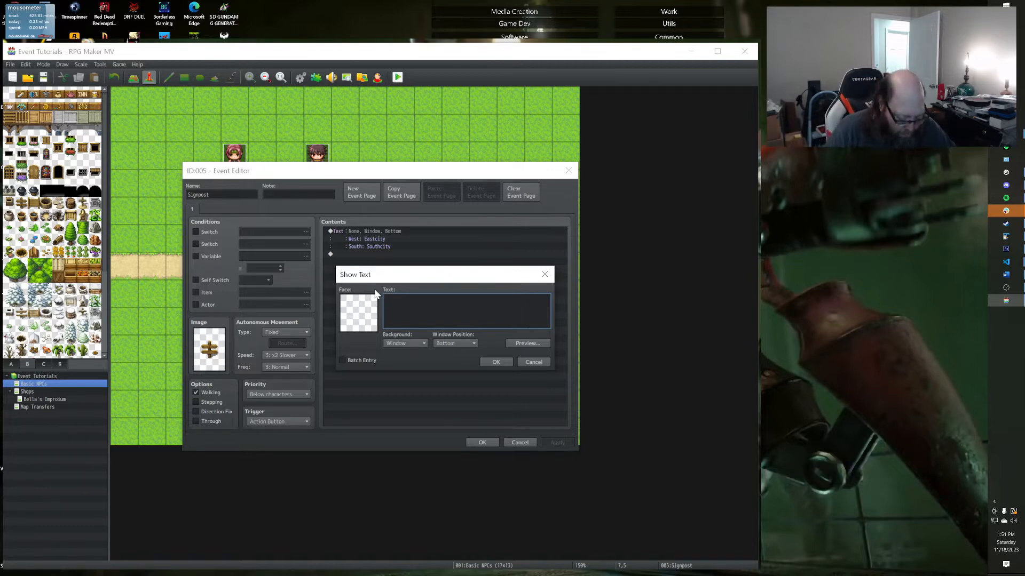
{"action": "type", "text": "outh:"}
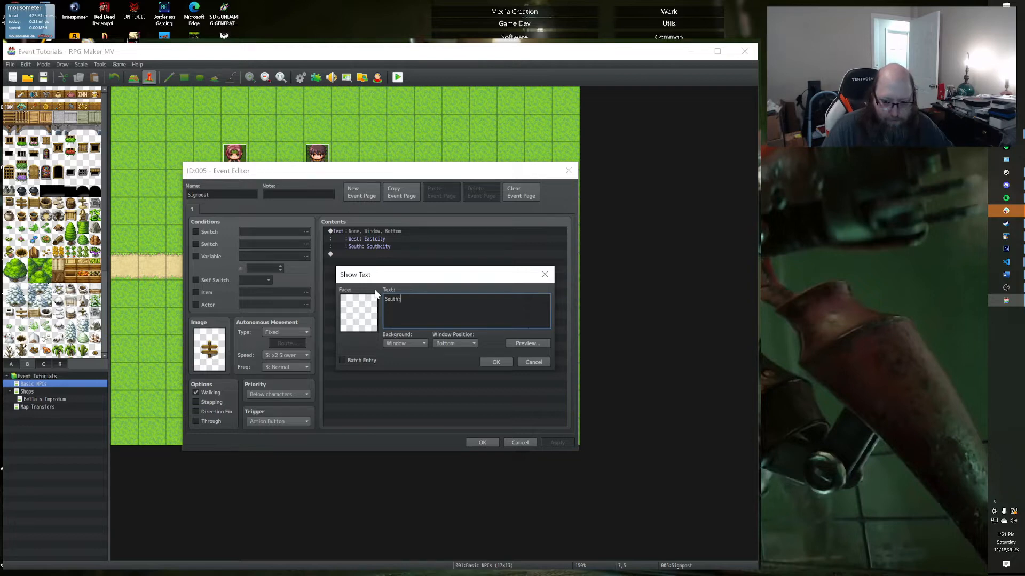
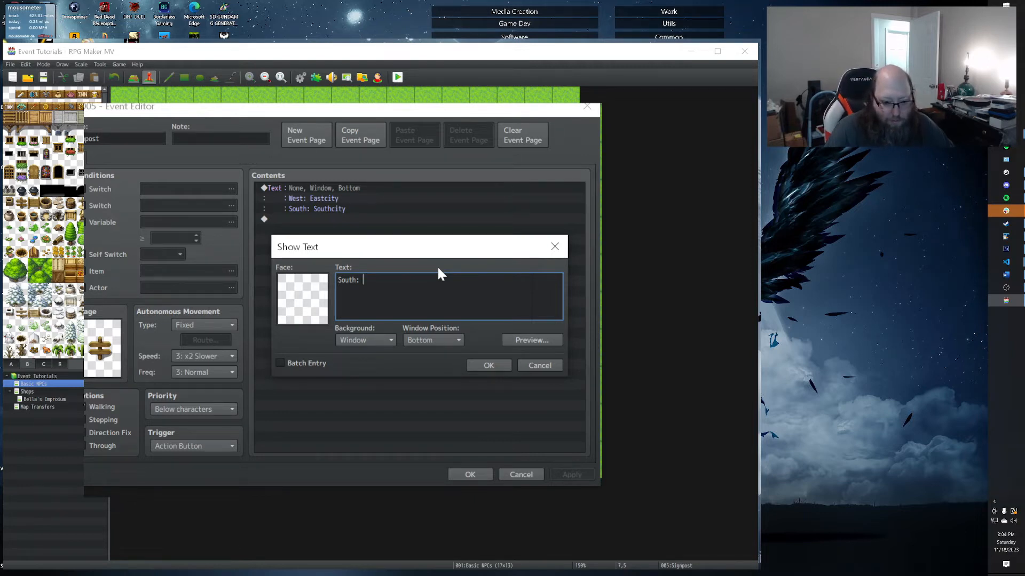
{"action": "type", "text": "Shops"}
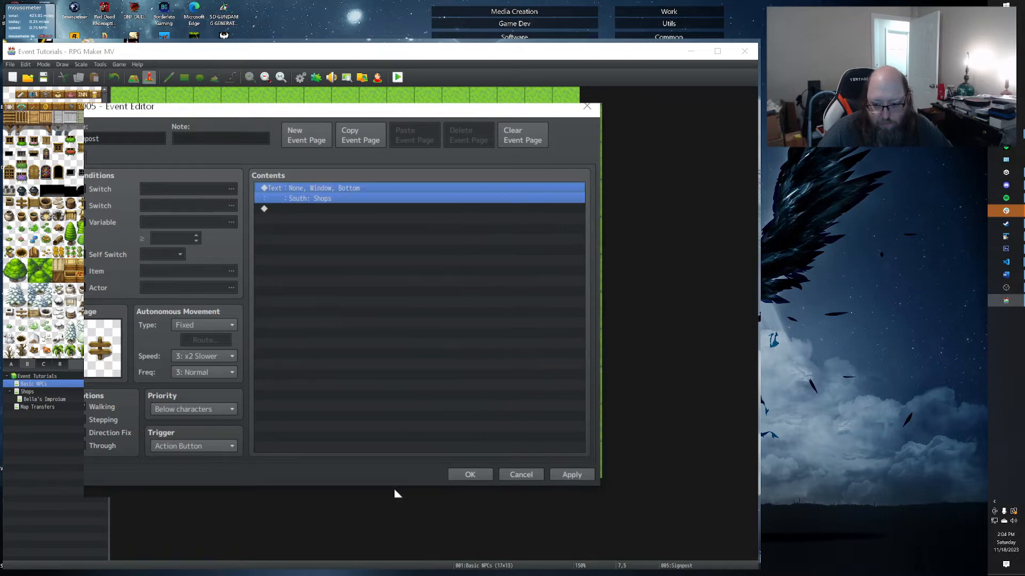
{"action": "left_click", "coordinate": [555, 475]}
{"action": "left_click", "coordinate": [462, 475]}
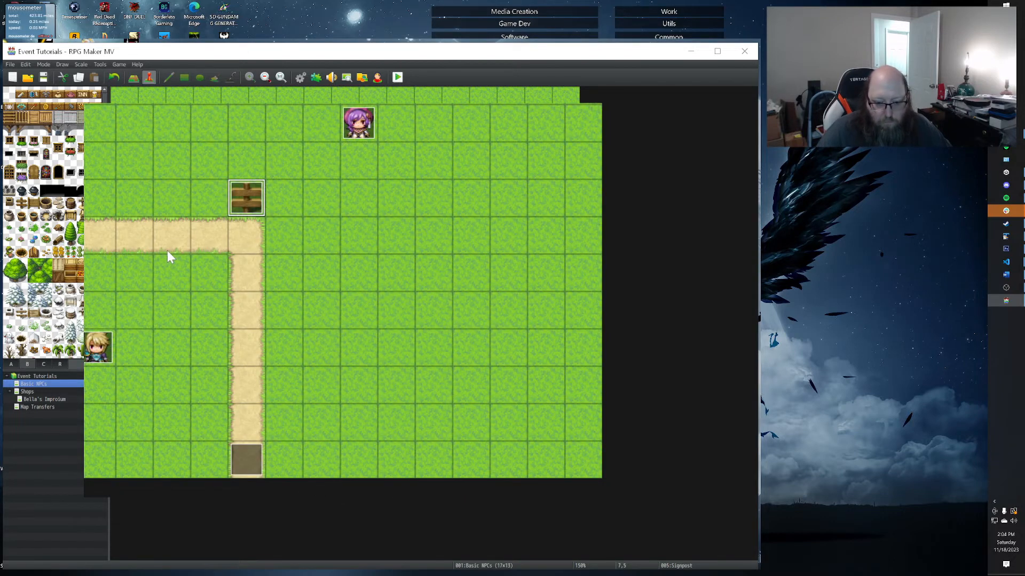
Review the message of the signpost event on the Shops map and close it without changes.
{"action": "left_click", "coordinate": [36, 392]}
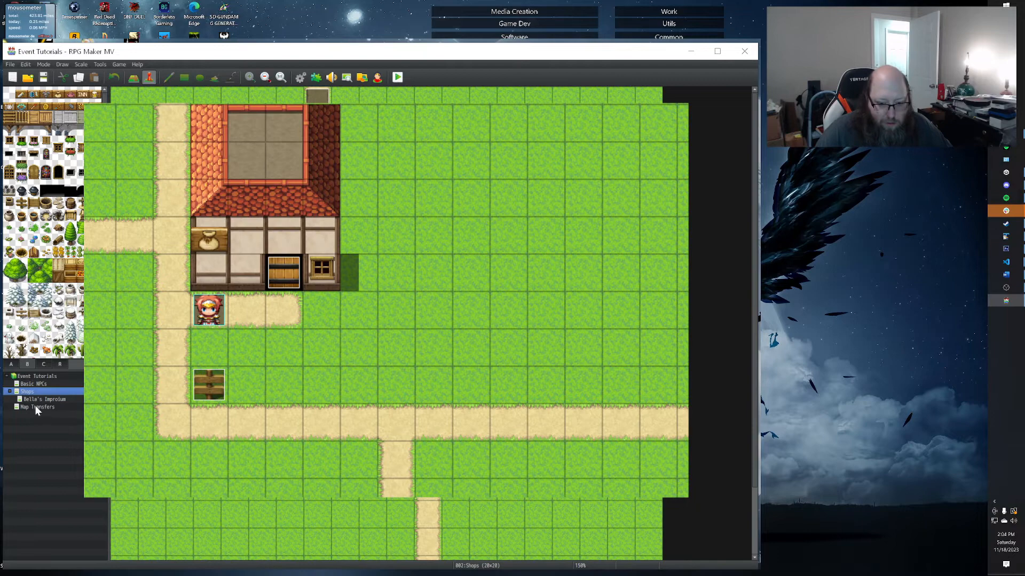
{"action": "scroll", "coordinate": [279, 402], "scroll_direction": "down", "scroll_amount": 3}
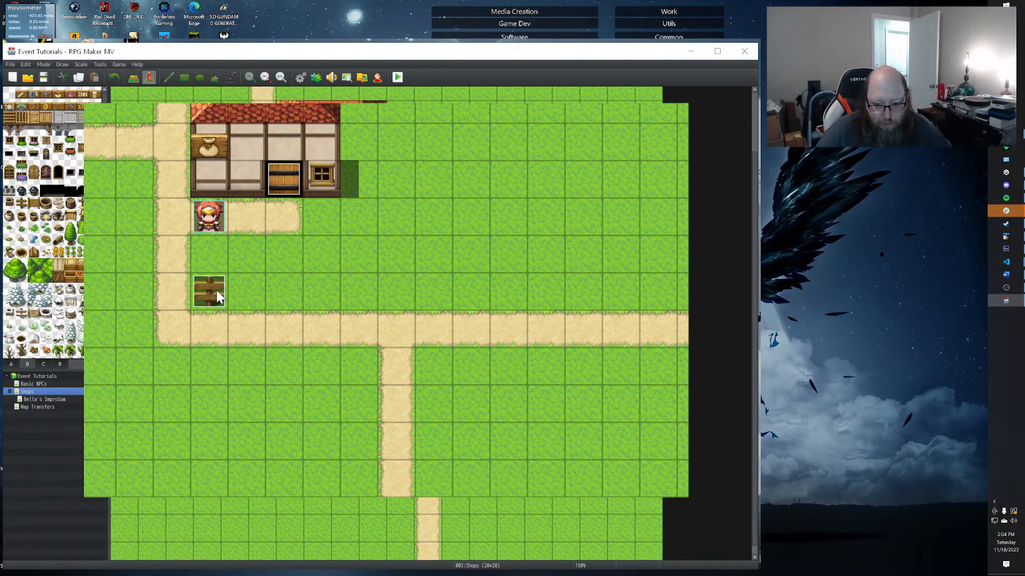
{"action": "double_click", "coordinate": [217, 290]}
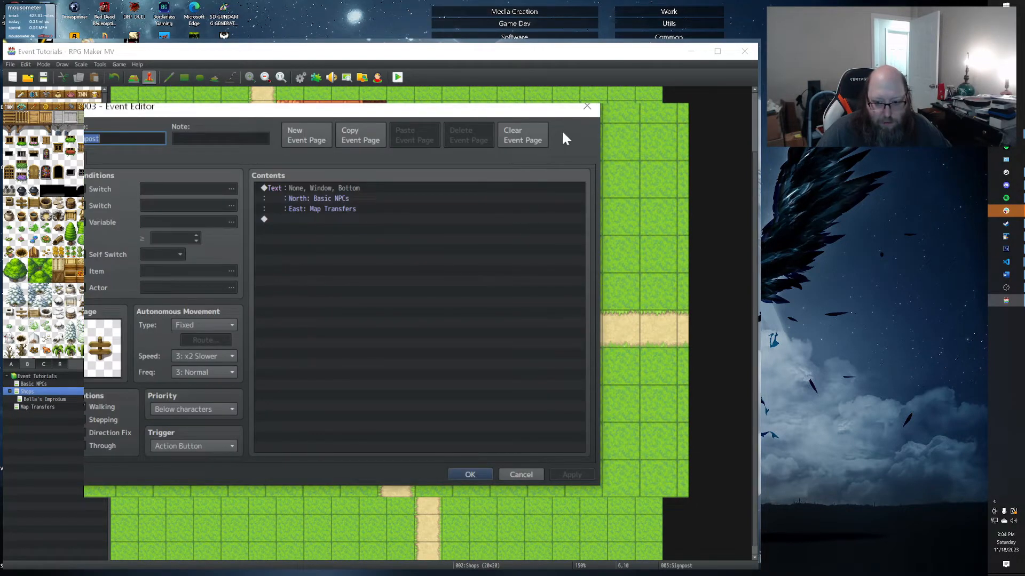
{"action": "left_click", "coordinate": [587, 106]}
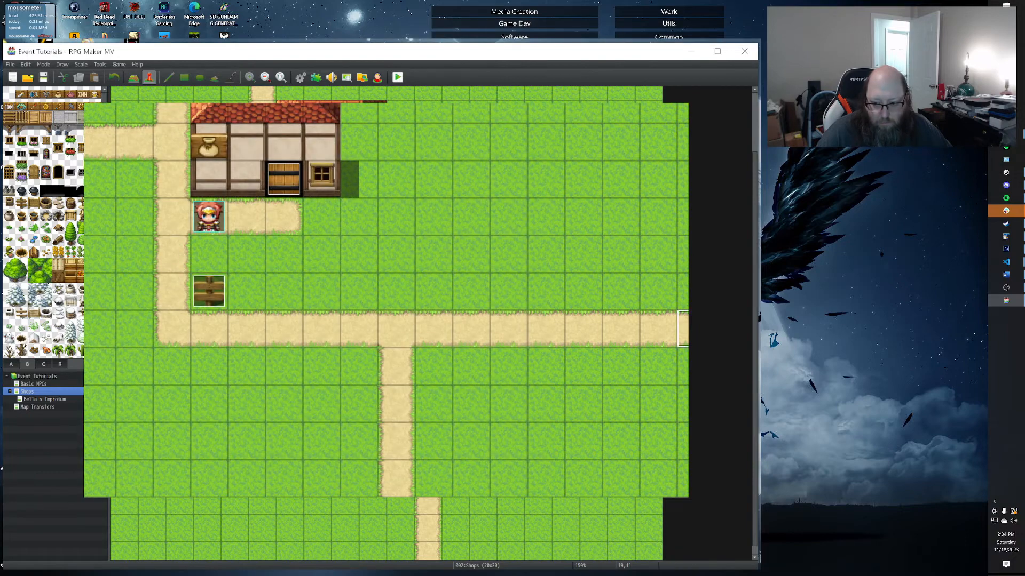
Create a quick transfer event at (19,11) on the Shops map that sends the player to Map Transfers at (1,11).
{"action": "right_click", "coordinate": [686, 332]}
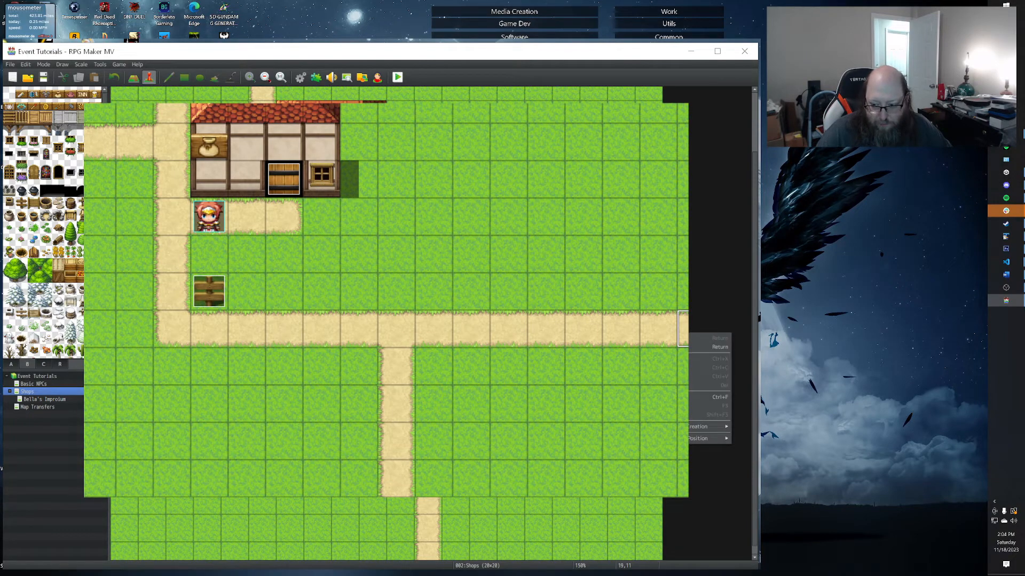
{"action": "mouse_move", "coordinate": [704, 426]}
{"action": "left_click", "coordinate": [746, 427]}
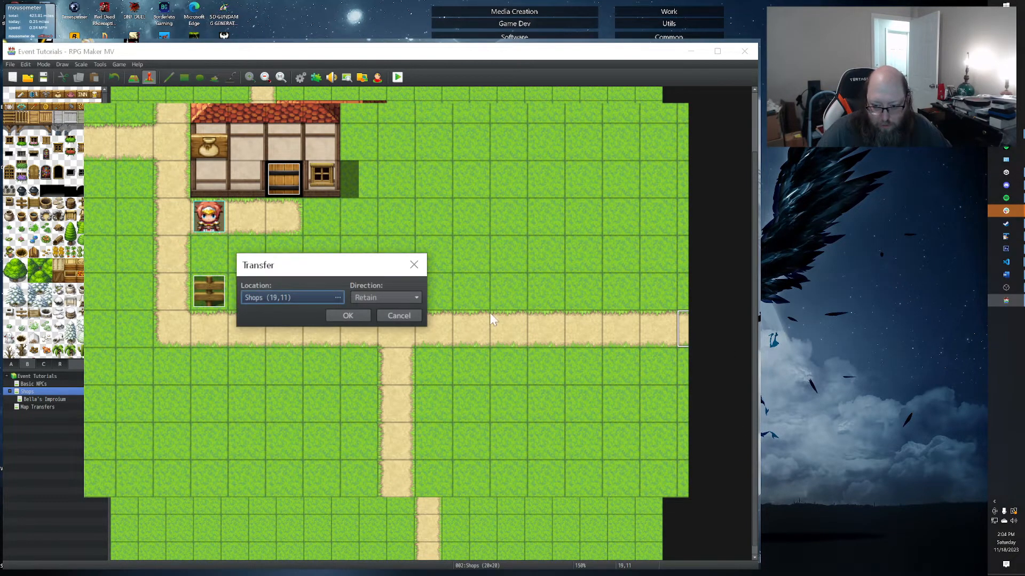
{"action": "left_click", "coordinate": [321, 296]}
{"action": "left_click", "coordinate": [97, 174]}
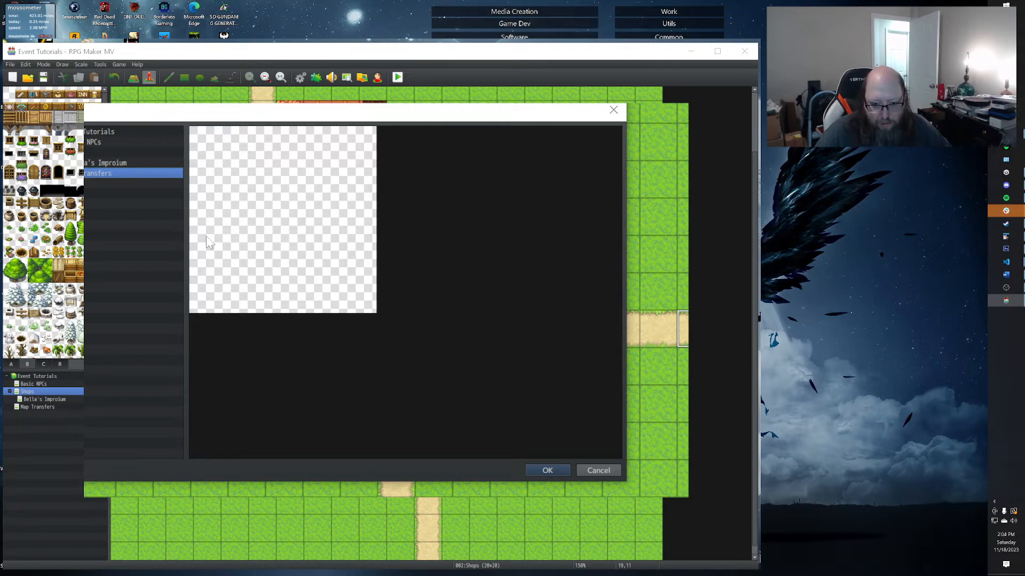
{"action": "left_click", "coordinate": [370, 132]}
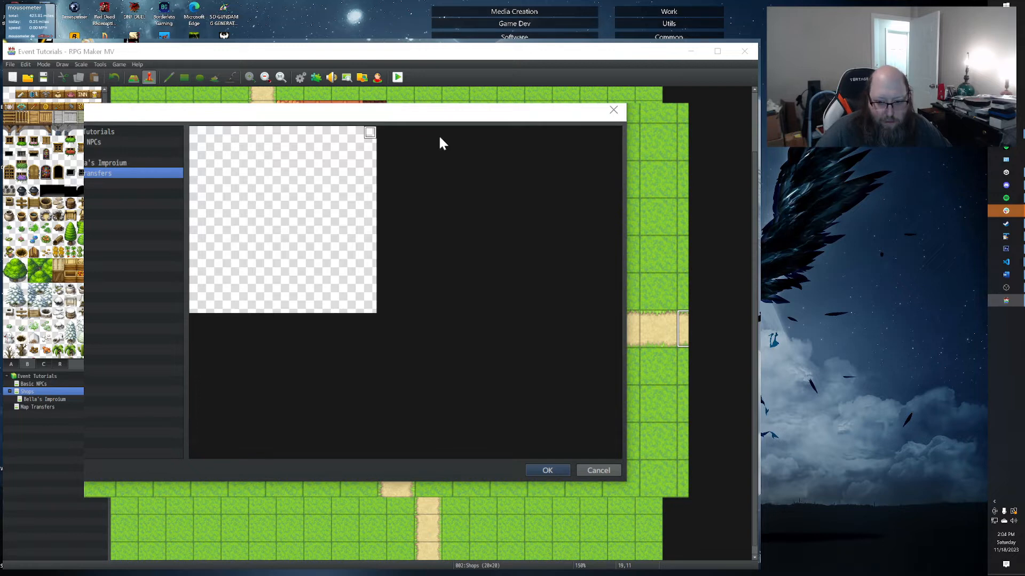
{"action": "left_click", "coordinate": [195, 132]}
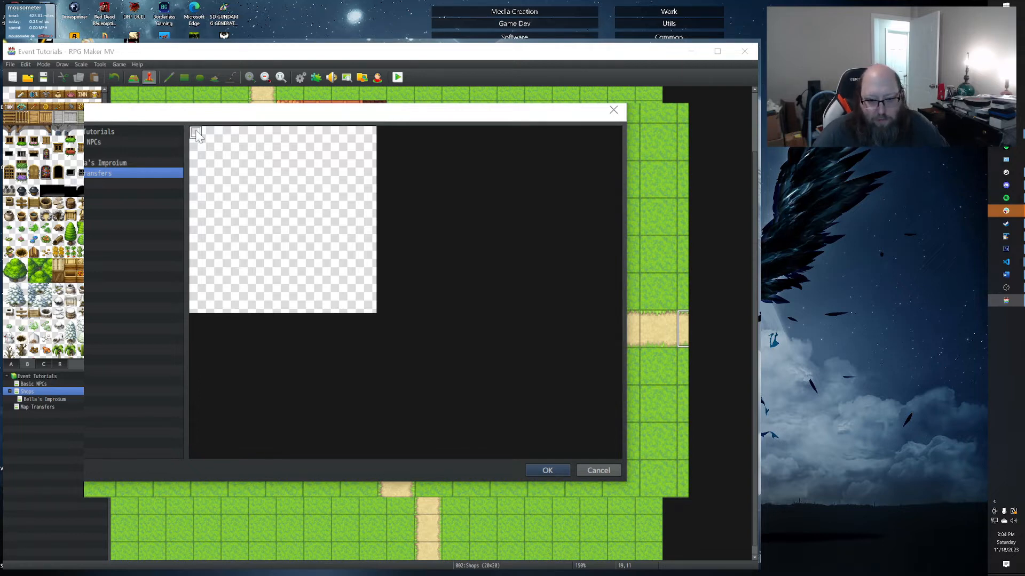
{"action": "left_click", "coordinate": [195, 145]}
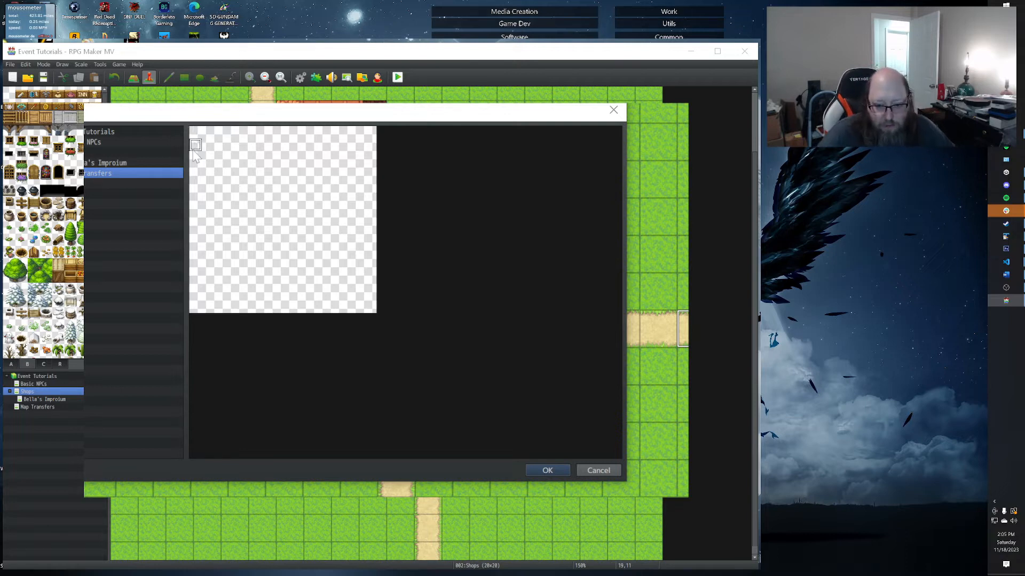
{"action": "left_click", "coordinate": [195, 158]}
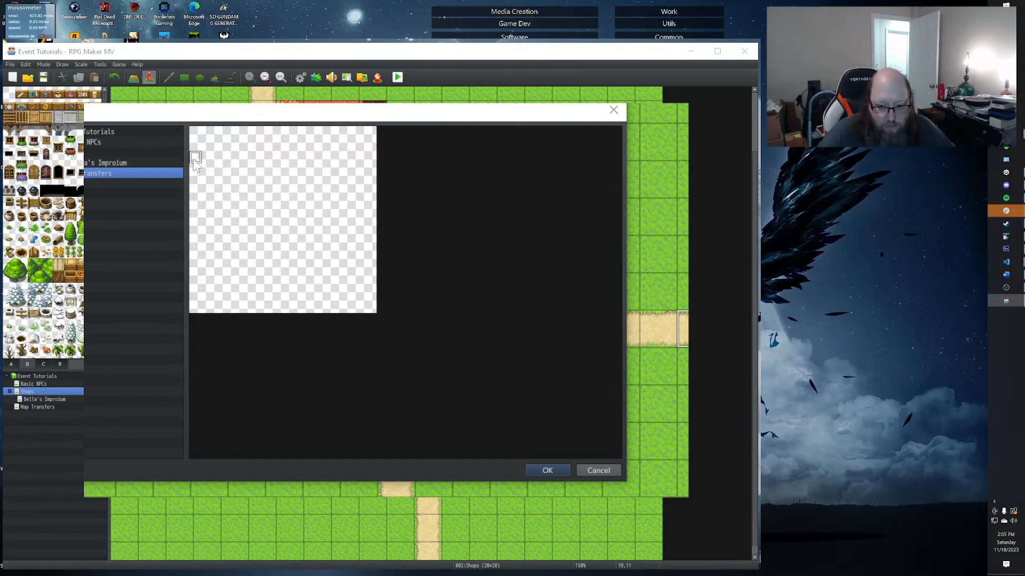
{"action": "left_click", "coordinate": [195, 171]}
{"action": "left_click", "coordinate": [195, 184]}
{"action": "left_click", "coordinate": [196, 196]}
{"action": "left_click", "coordinate": [193, 207]}
{"action": "left_click", "coordinate": [193, 220]}
{"action": "left_click", "coordinate": [193, 233]}
{"action": "left_click", "coordinate": [193, 245]}
{"action": "left_click", "coordinate": [193, 258]}
{"action": "left_click", "coordinate": [194, 270]}
{"action": "left_click", "coordinate": [207, 270]}
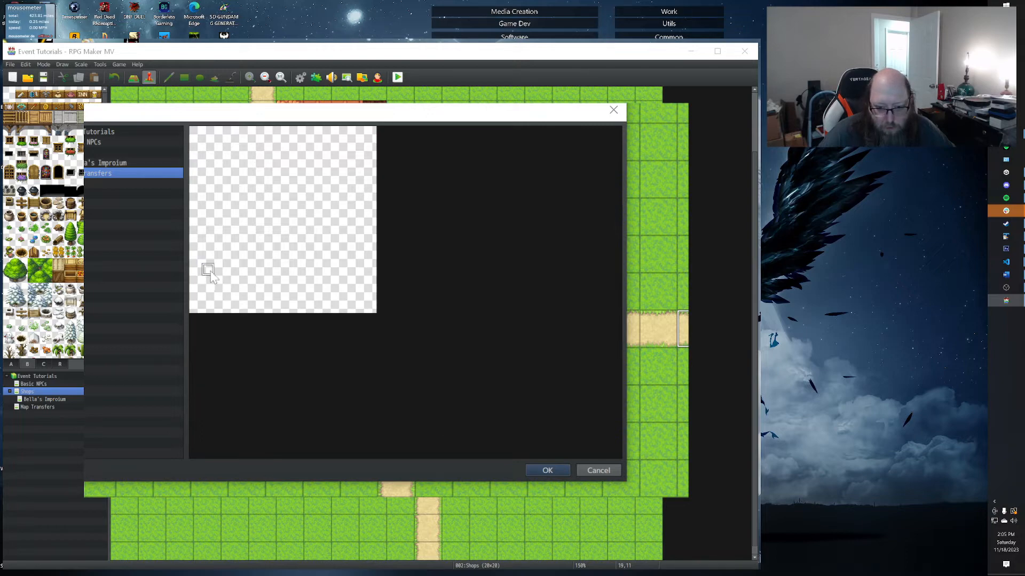
{"action": "left_click", "coordinate": [543, 469]}
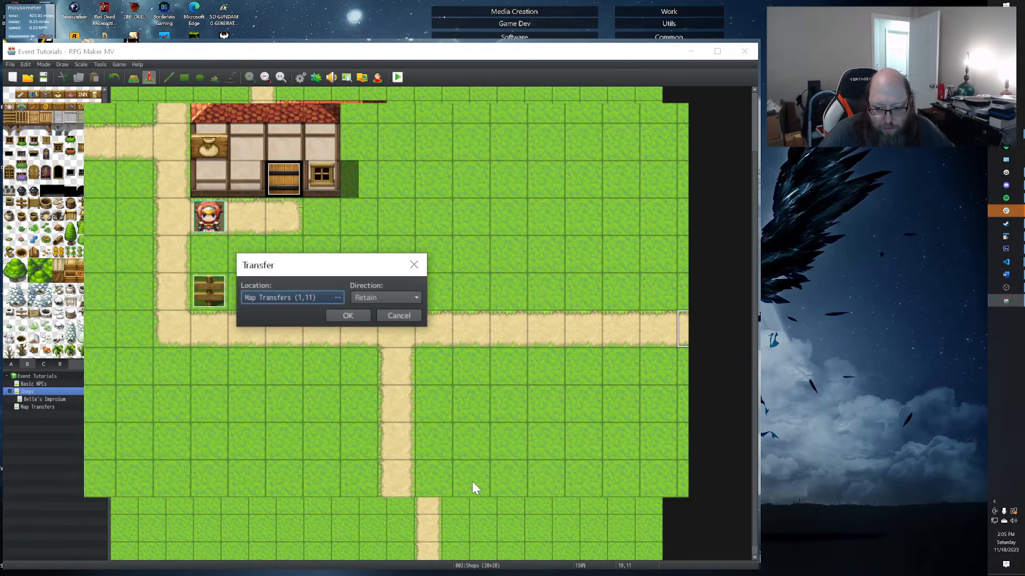
{"action": "left_click", "coordinate": [345, 315]}
{"action": "scroll", "coordinate": [568, 319], "scroll_direction": "up", "scroll_amount": 3}
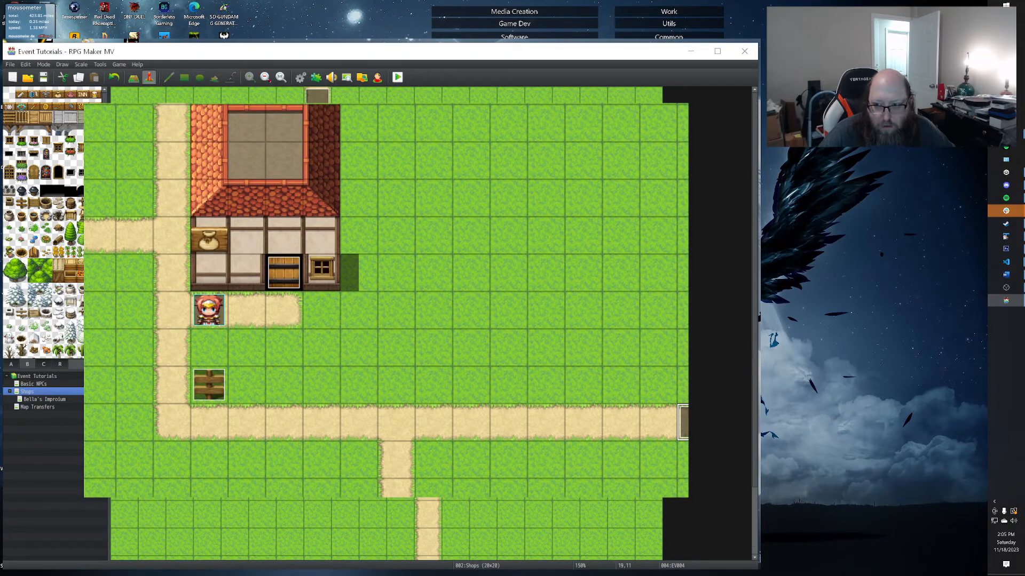
{"action": "left_click", "coordinate": [648, 95]}
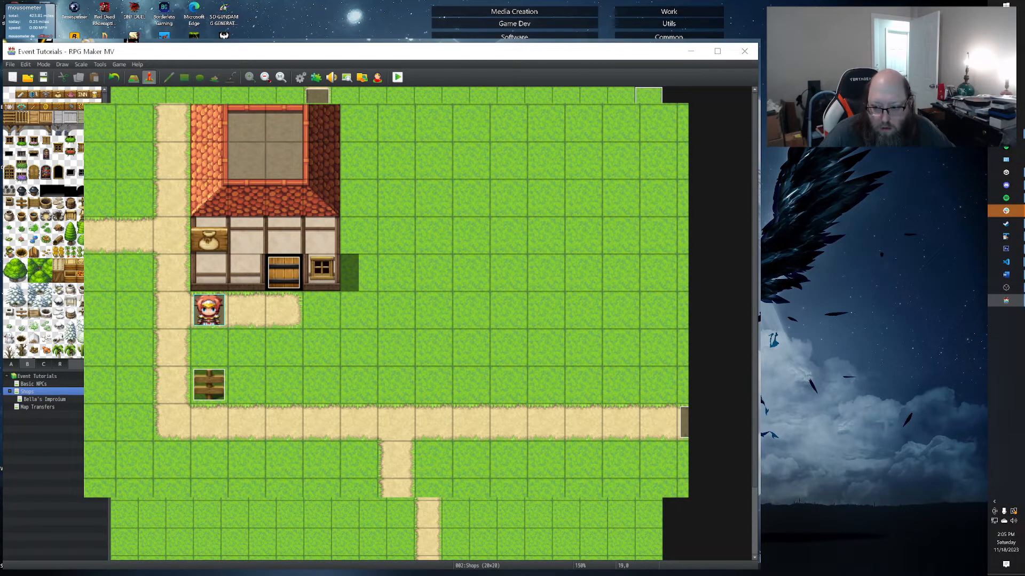
{"action": "left_click", "coordinate": [683, 423]}
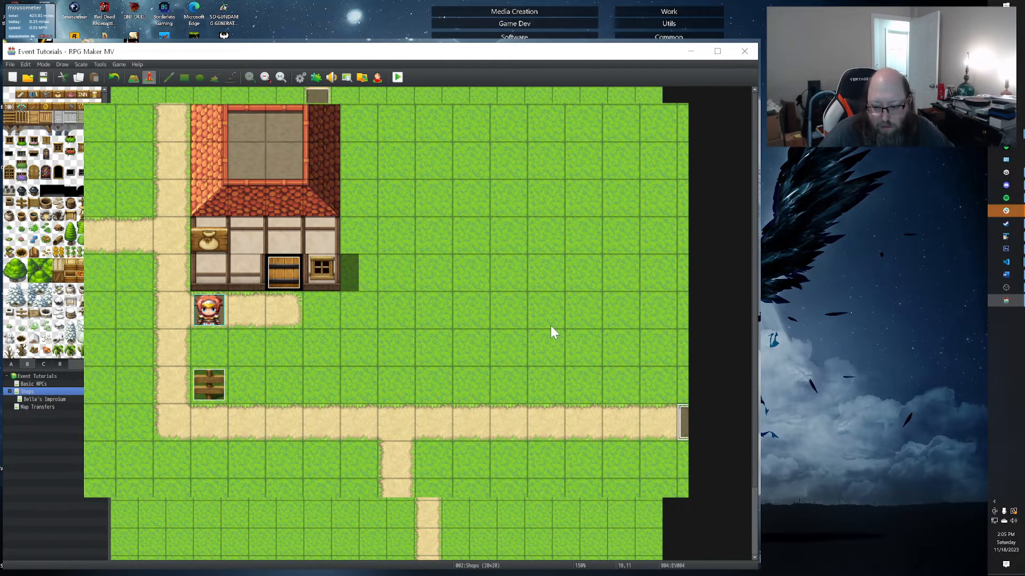
{"action": "scroll", "coordinate": [547, 325], "scroll_direction": "down", "scroll_amount": 2}
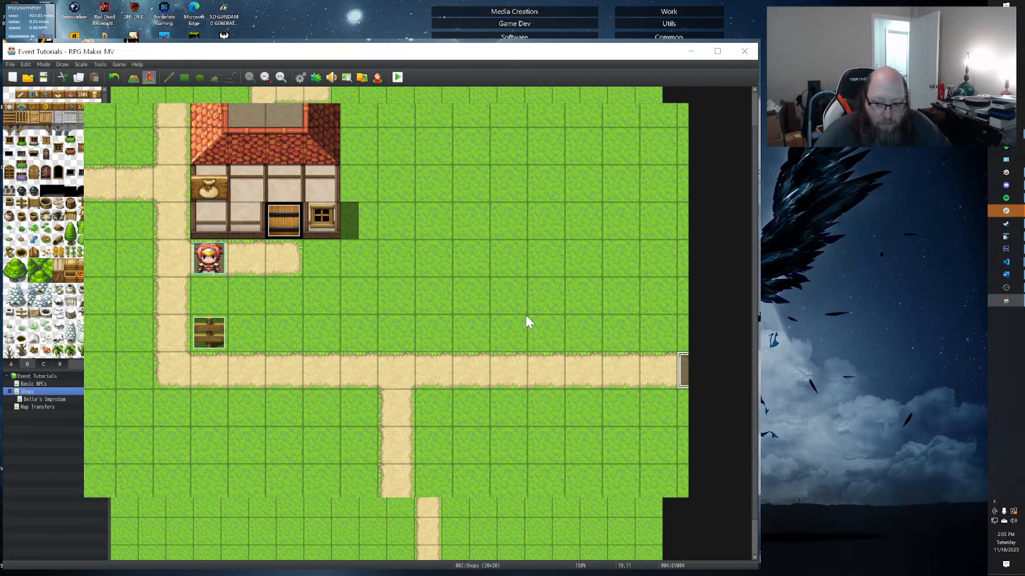
Fill the entire Map Transfers map with the light green grass tile.
{"action": "scroll", "coordinate": [526, 315], "scroll_direction": "down", "scroll_amount": 2}
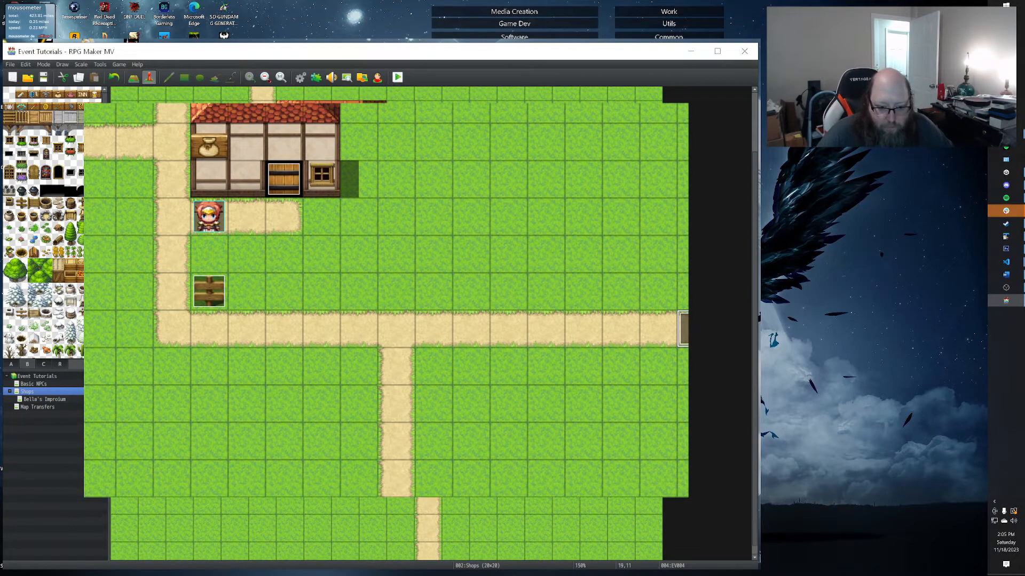
{"action": "left_click", "coordinate": [34, 408]}
{"action": "right_click", "coordinate": [85, 270]}
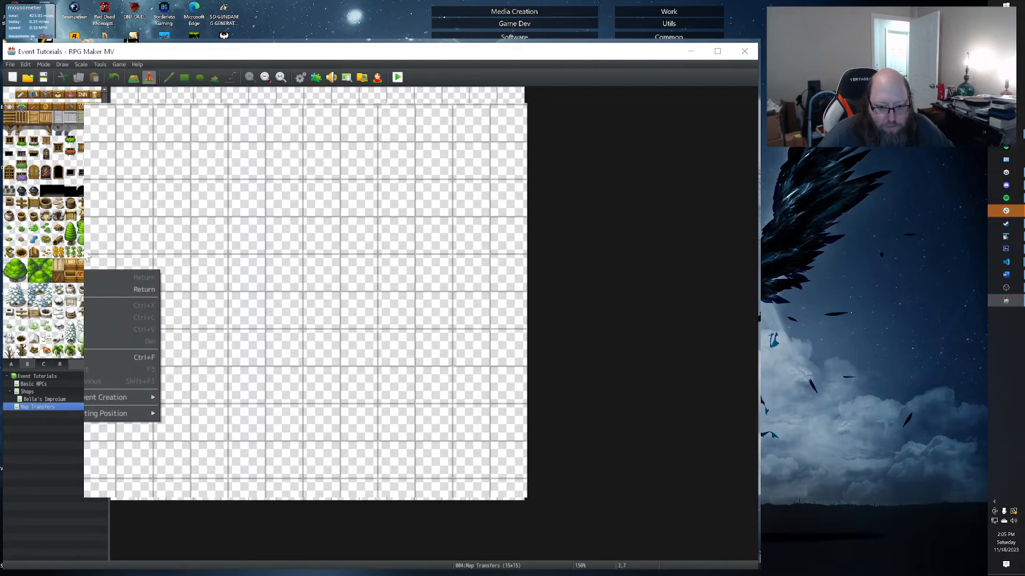
{"action": "left_click", "coordinate": [134, 78]}
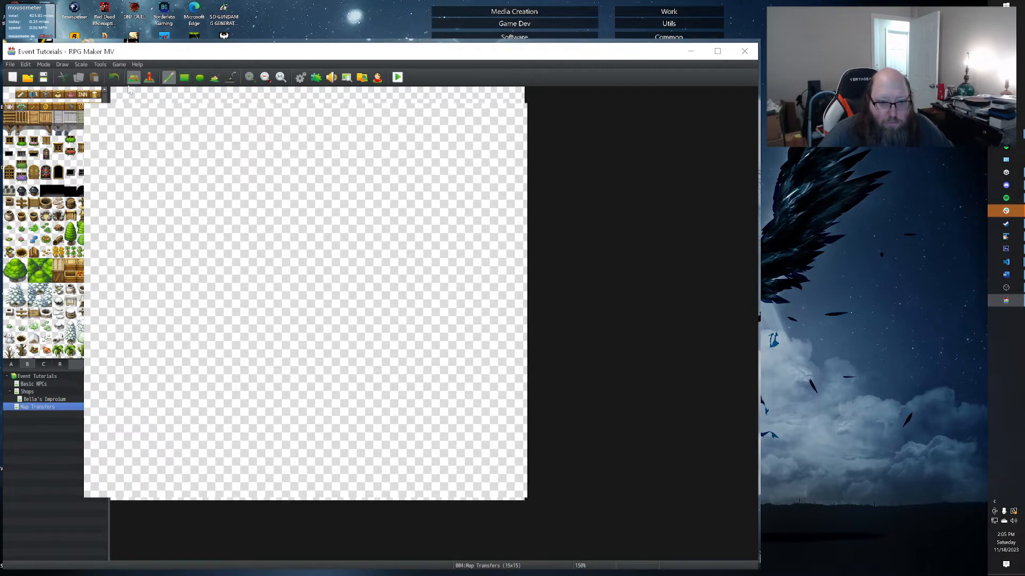
{"action": "left_click", "coordinate": [10, 364]}
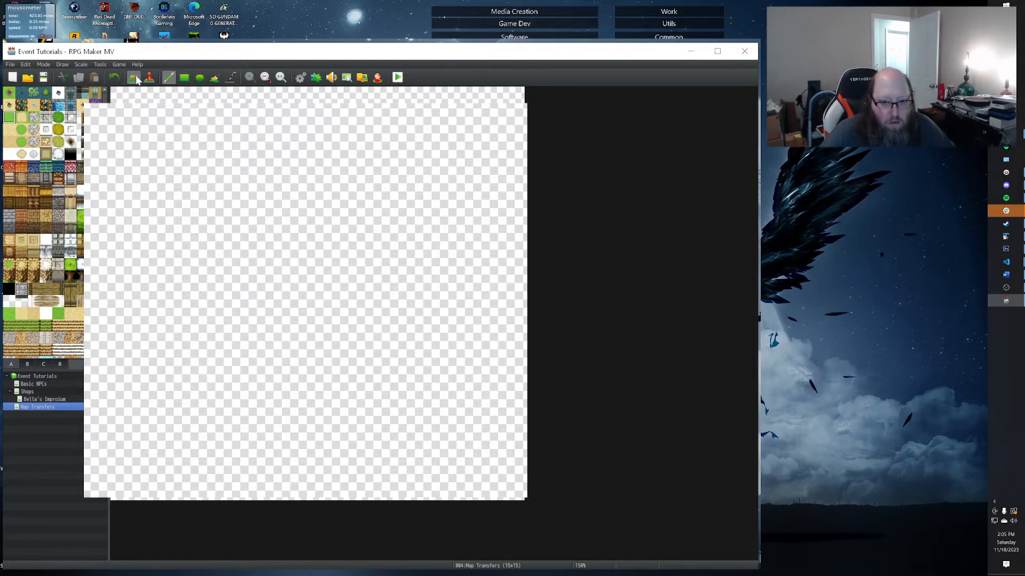
{"action": "left_click", "coordinate": [215, 78]}
{"action": "left_click", "coordinate": [135, 197]}
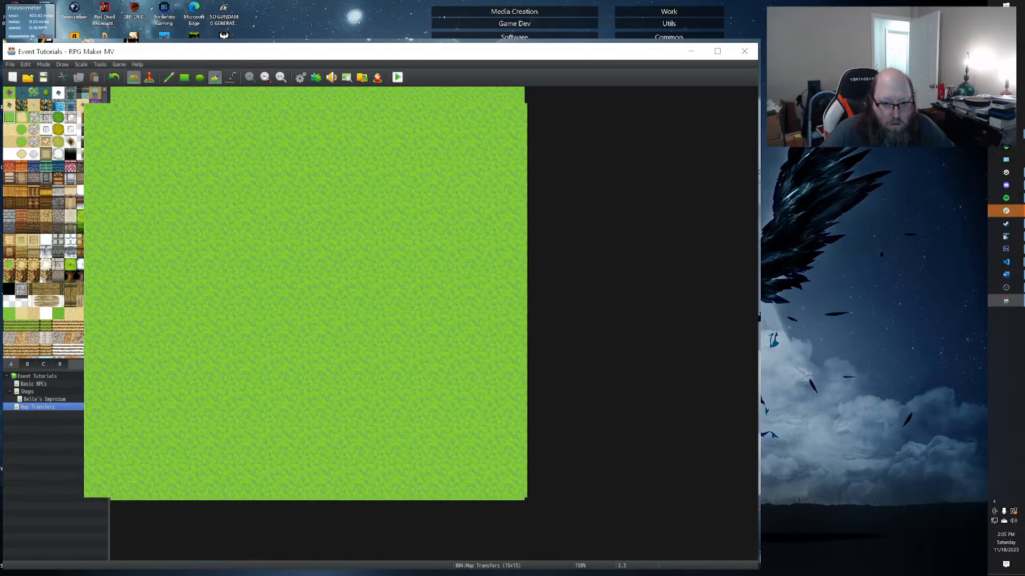
{"action": "left_click", "coordinate": [169, 78]}
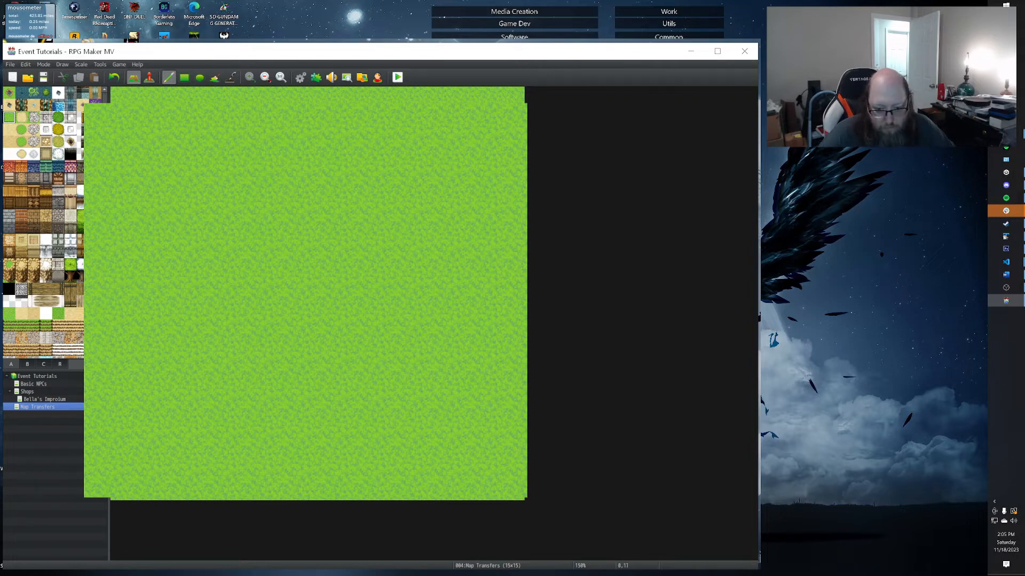
Create an event at (0,11) on the Map Transfers map with a Transfer Player command to Shops (18,11).
{"action": "left_click", "coordinate": [148, 77]}
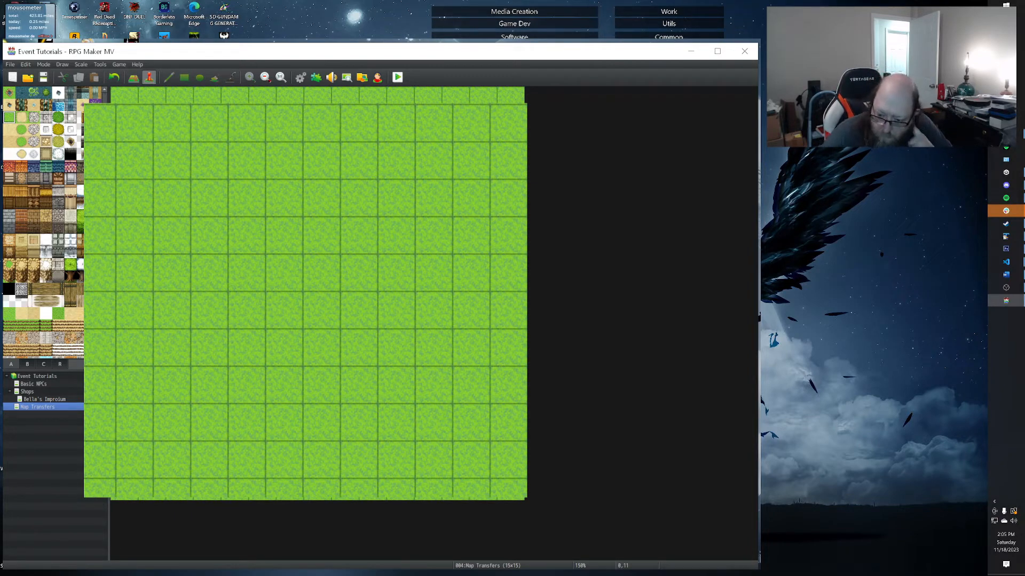
{"action": "key", "text": "Return"}
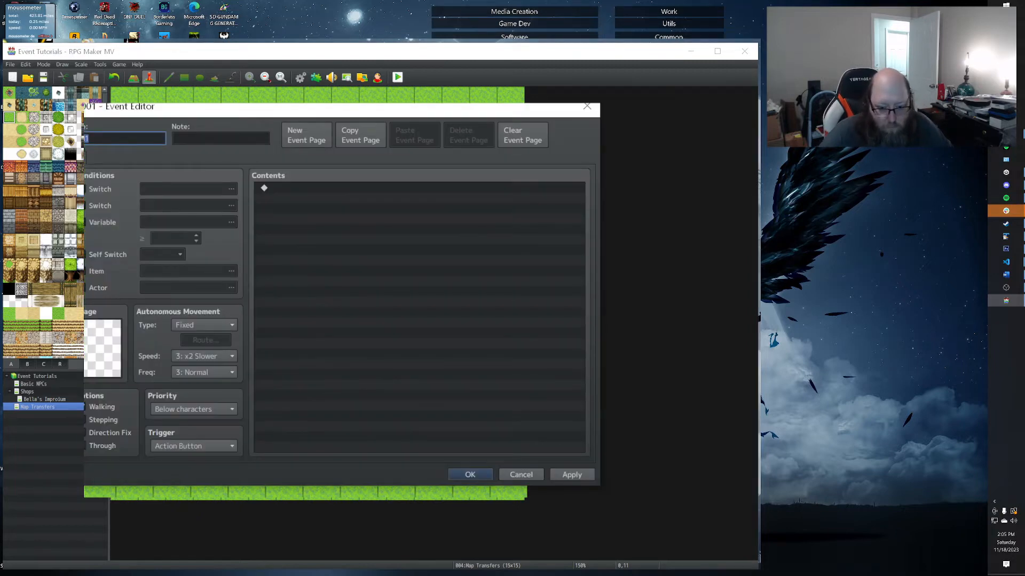
{"action": "double_click", "coordinate": [311, 193]}
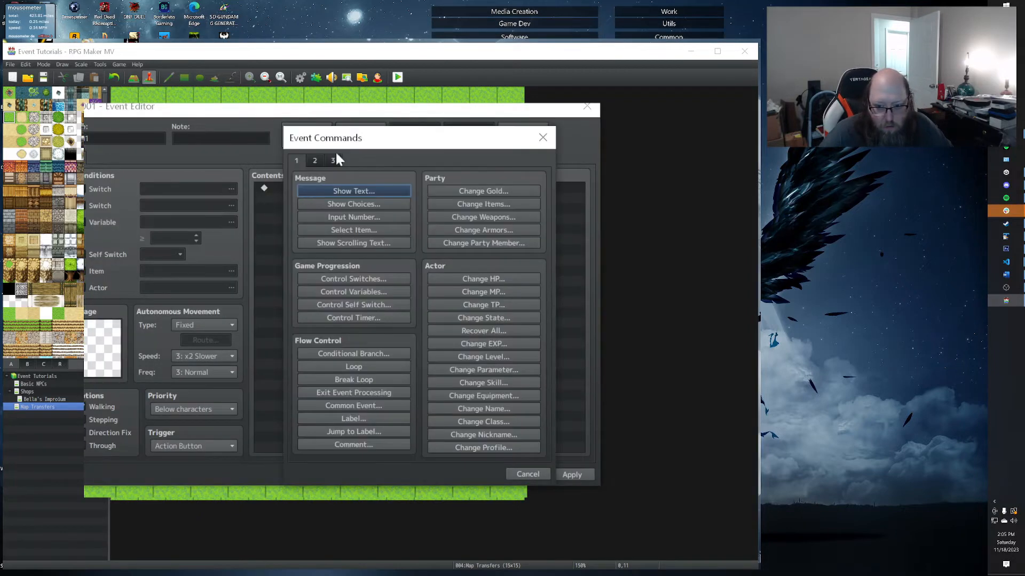
{"action": "left_click", "coordinate": [315, 161]}
{"action": "left_click", "coordinate": [319, 190]}
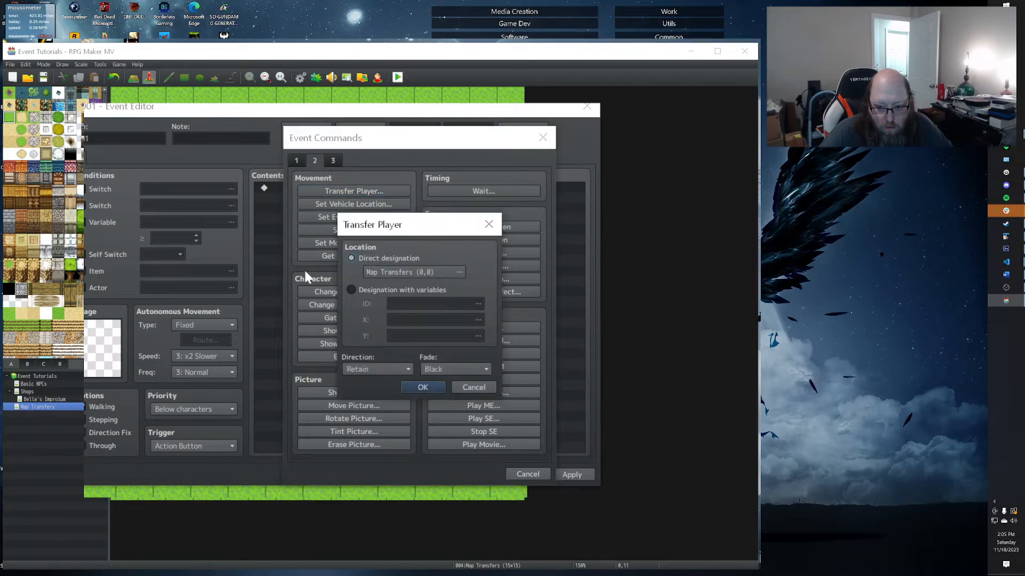
{"action": "left_click", "coordinate": [412, 267]}
{"action": "left_click", "coordinate": [298, 190]}
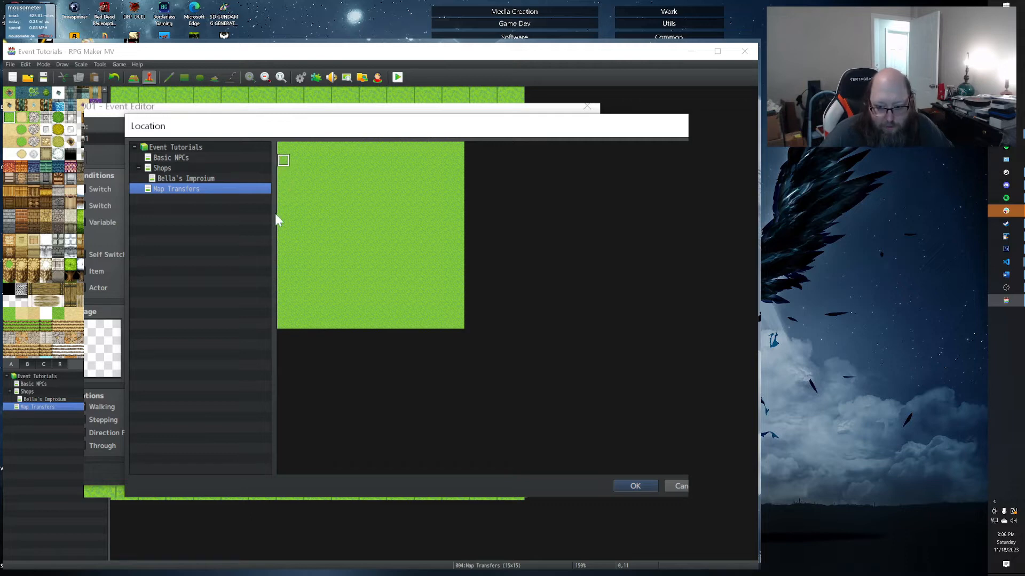
{"action": "double_click", "coordinate": [162, 171]}
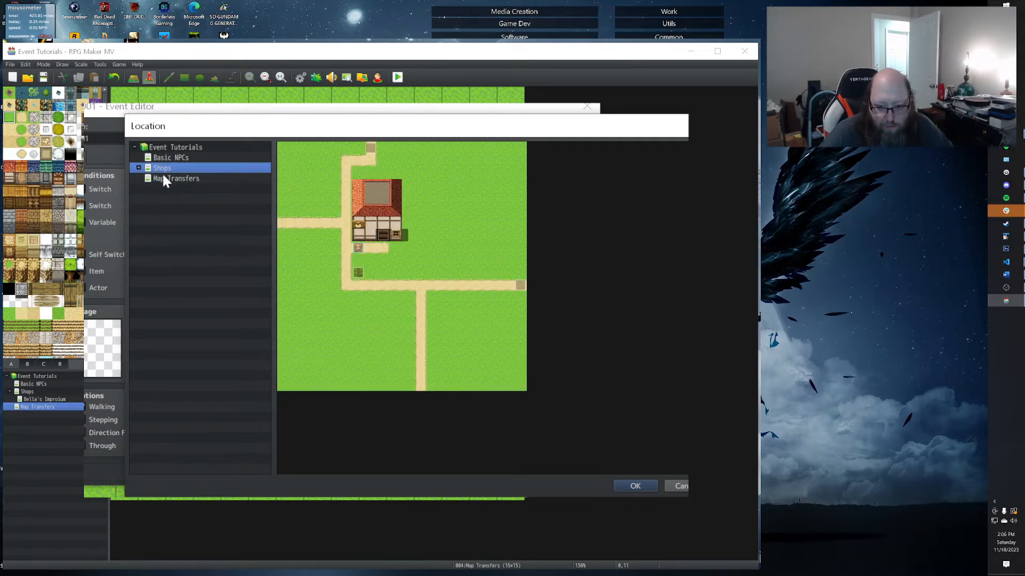
{"action": "left_click", "coordinate": [138, 167]}
{"action": "left_click", "coordinate": [138, 167]}
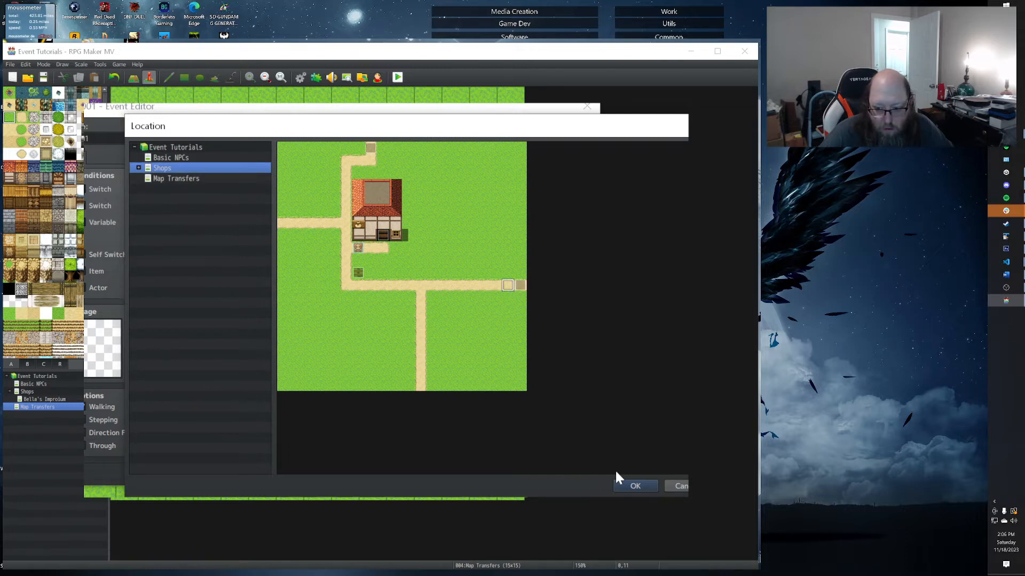
{"action": "left_click", "coordinate": [630, 485]}
{"action": "left_click", "coordinate": [422, 387]}
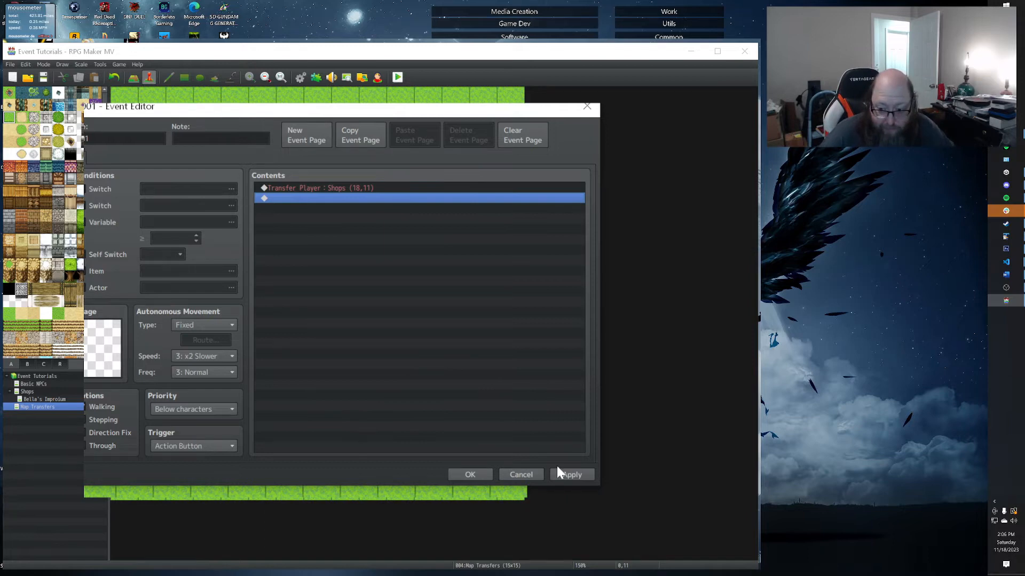
Set the new transfer event's trigger to Player Touch and save the event.
{"action": "left_click", "coordinate": [217, 443]}
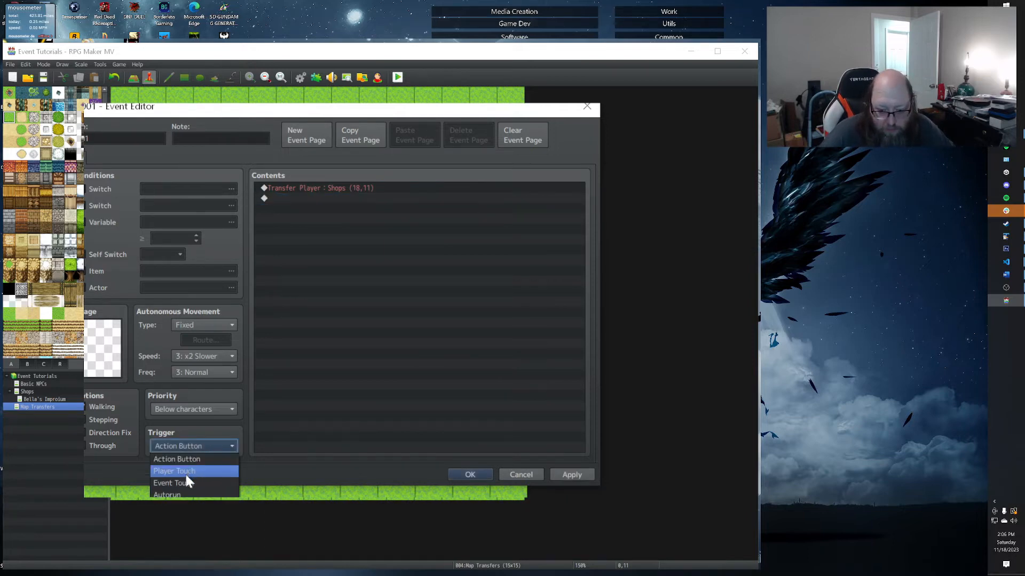
{"action": "left_click", "coordinate": [185, 469]}
{"action": "left_click", "coordinate": [203, 409]}
{"action": "left_click", "coordinate": [282, 394]}
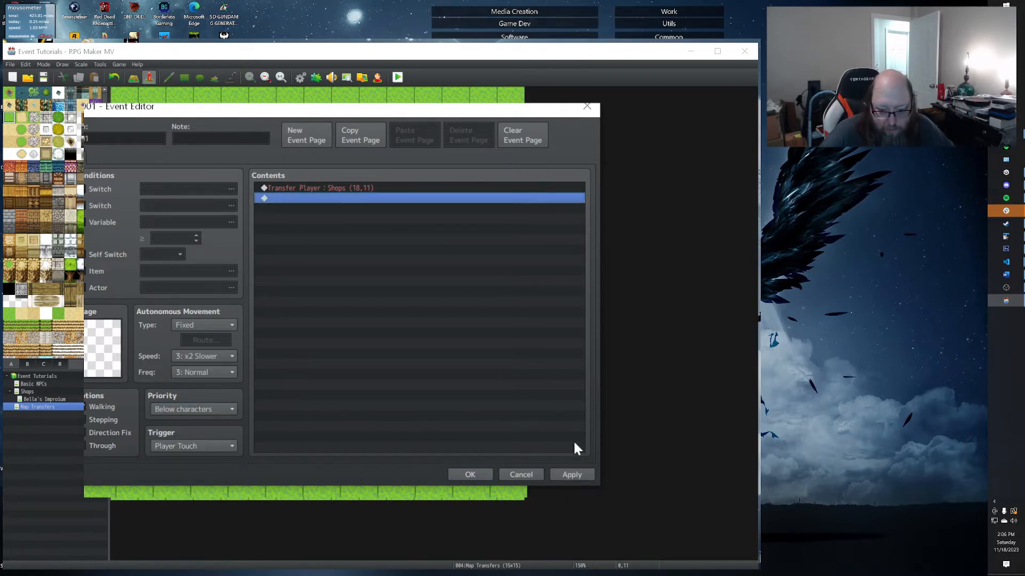
{"action": "left_click", "coordinate": [455, 478]}
Remove the Play SE command from the transfer event at (19,11) on the Shops map and save it.
{"action": "left_click", "coordinate": [27, 392]}
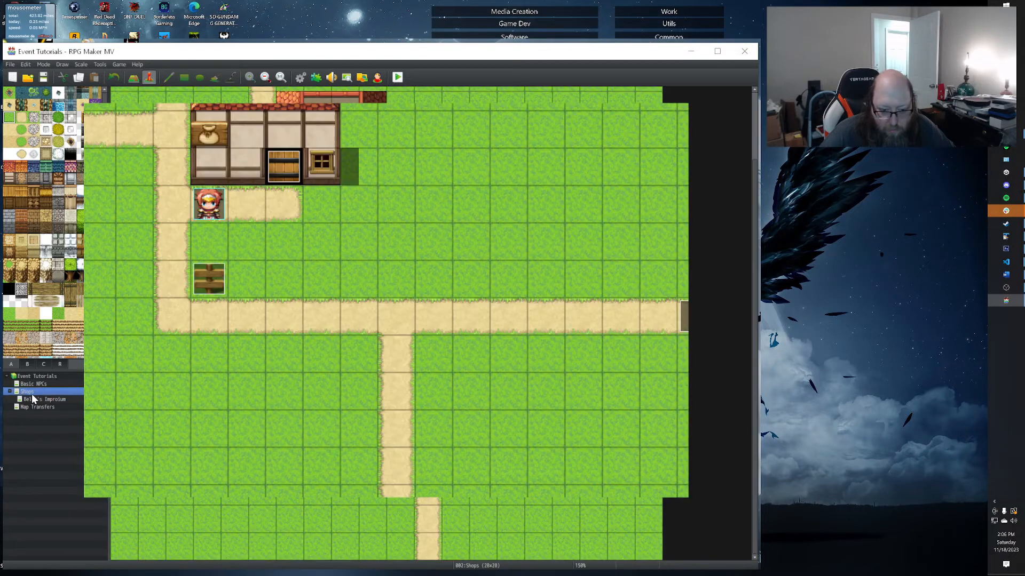
{"action": "double_click", "coordinate": [684, 316]}
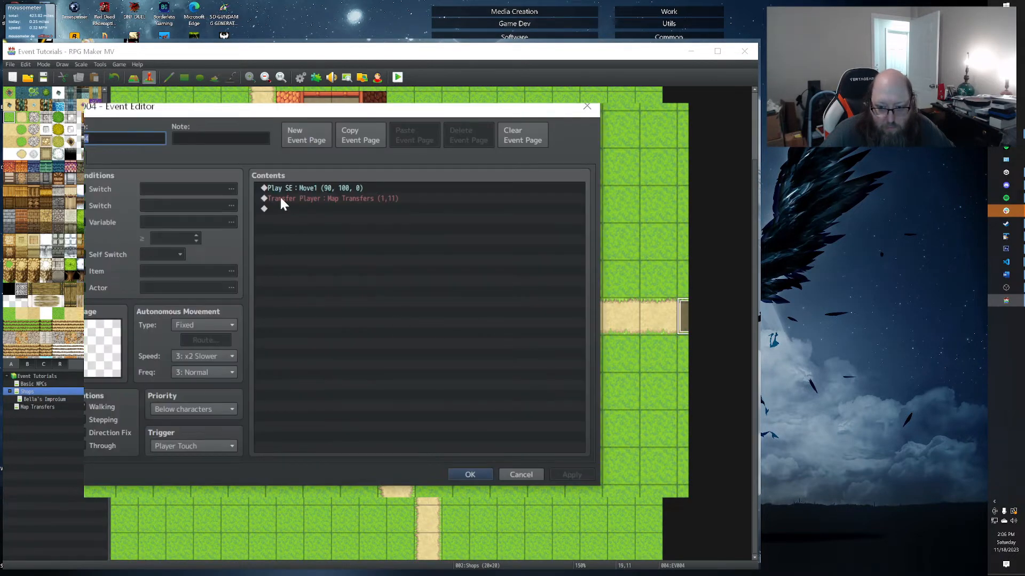
{"action": "left_click", "coordinate": [296, 188]}
{"action": "key", "text": "Delete"}
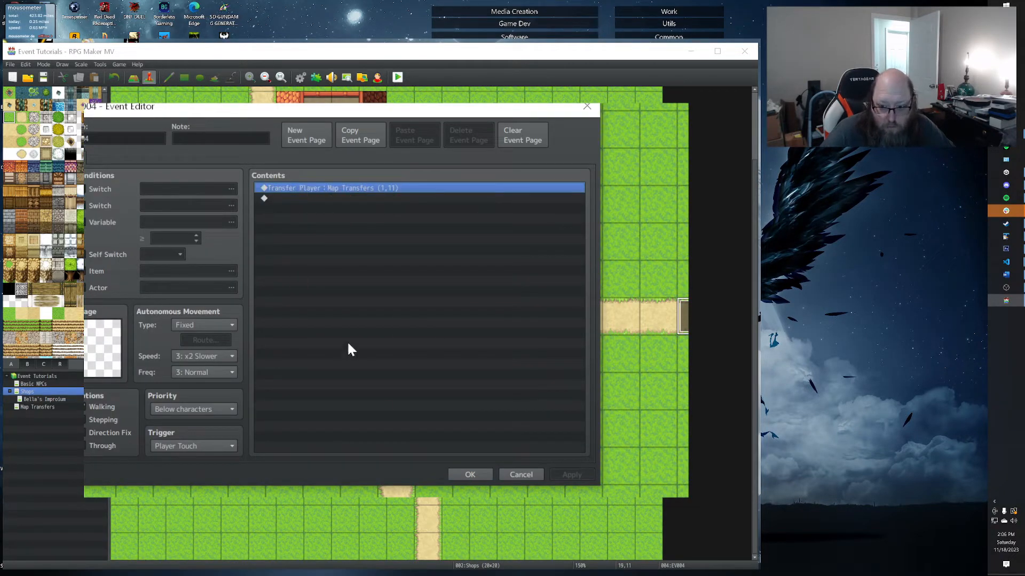
{"action": "left_click", "coordinate": [469, 474]}
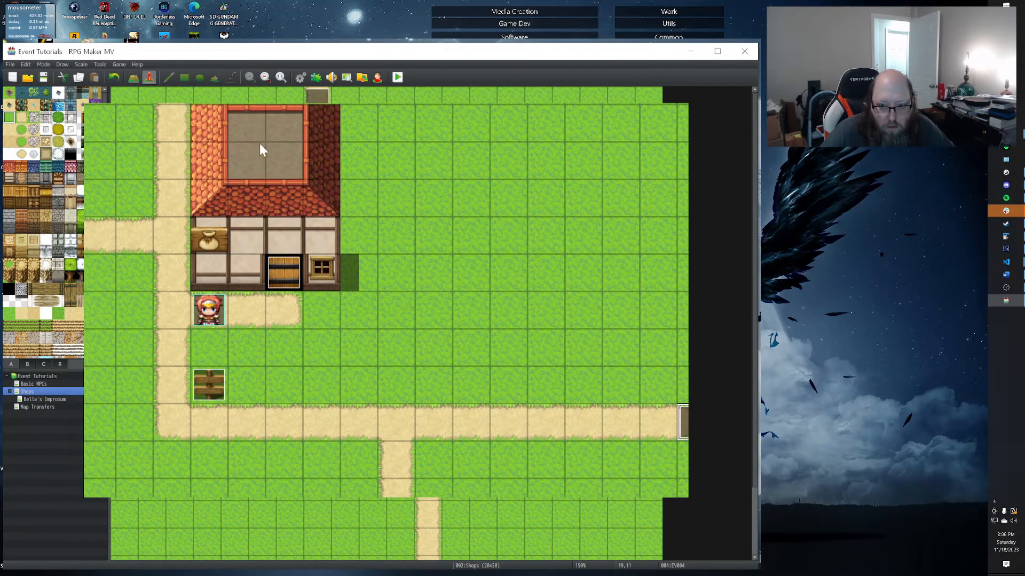
Check the commands of the transfer events at (7,0) on Shops, (7,12) on Basic NPCs and (8,14) on Bella's Improium.
{"action": "double_click", "coordinate": [318, 95]}
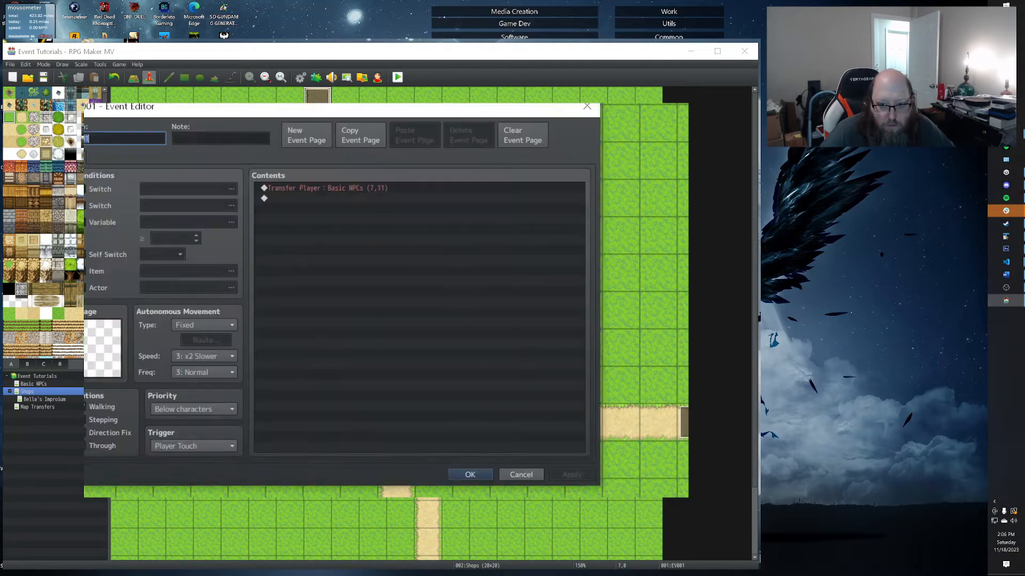
{"action": "left_click", "coordinate": [476, 475]}
{"action": "left_click", "coordinate": [49, 385]}
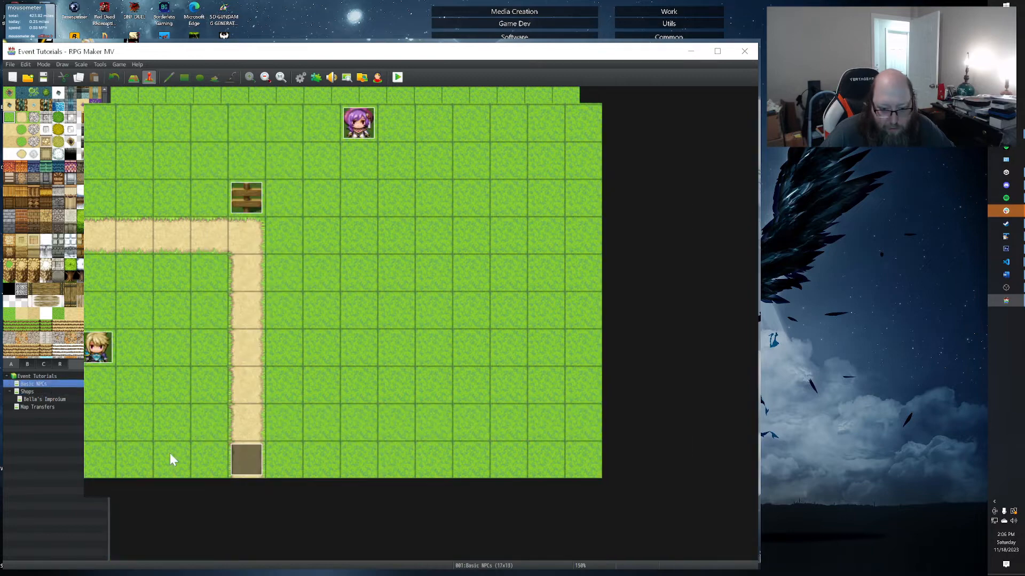
{"action": "double_click", "coordinate": [245, 460]}
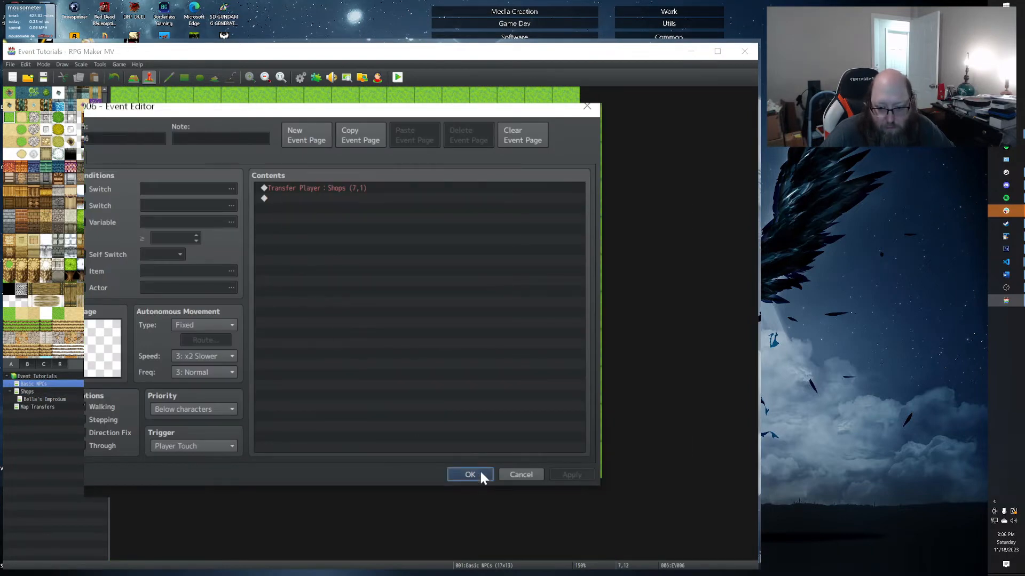
{"action": "left_click", "coordinate": [469, 474]}
{"action": "left_click", "coordinate": [42, 394]}
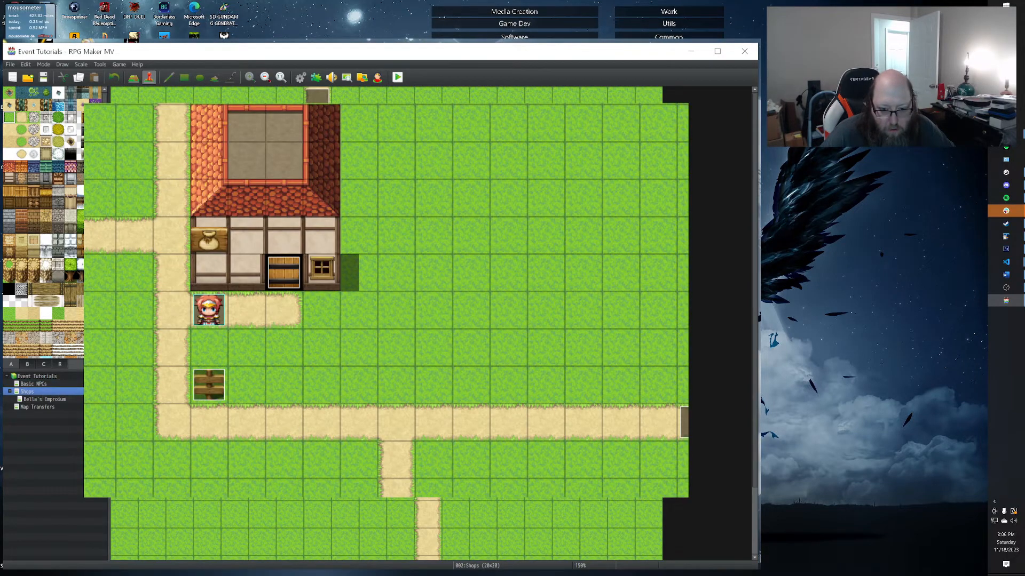
{"action": "left_click", "coordinate": [44, 399]}
{"action": "double_click", "coordinate": [357, 488]}
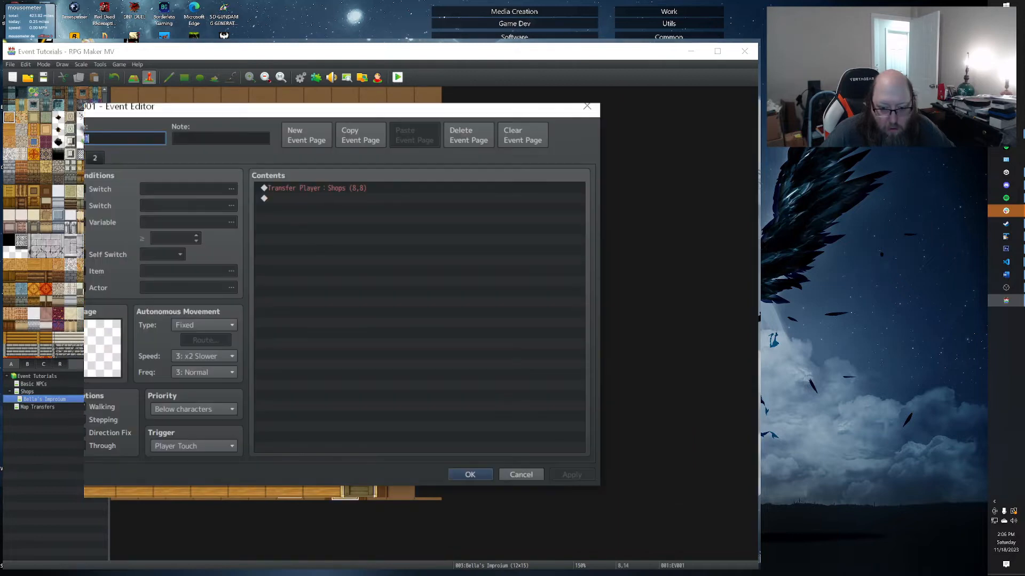
{"action": "left_click", "coordinate": [467, 475]}
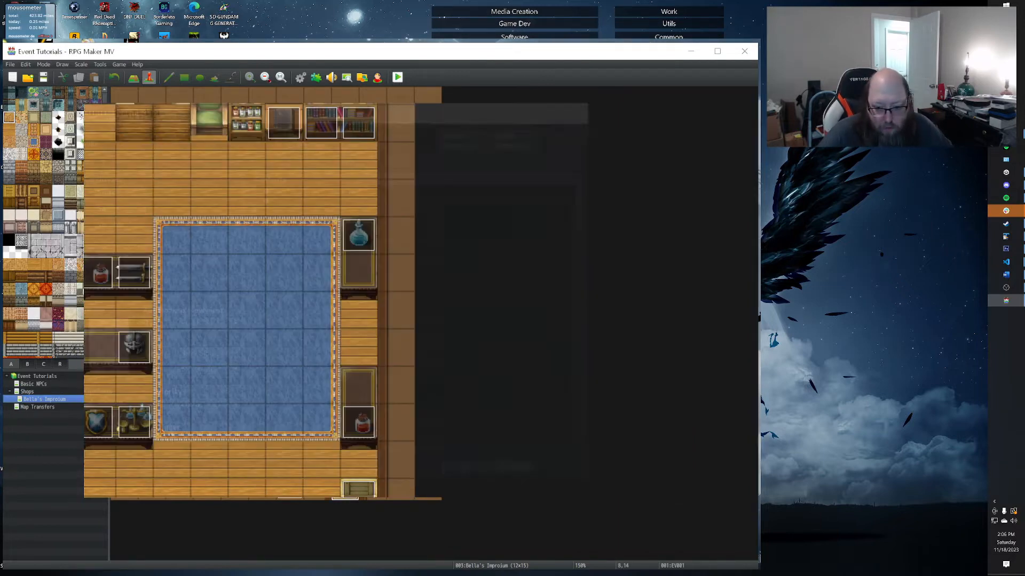
Draw a dirt path on the Map Transfers map from the west edge along row 11, with branches running north and south.
{"action": "left_click", "coordinate": [28, 392]}
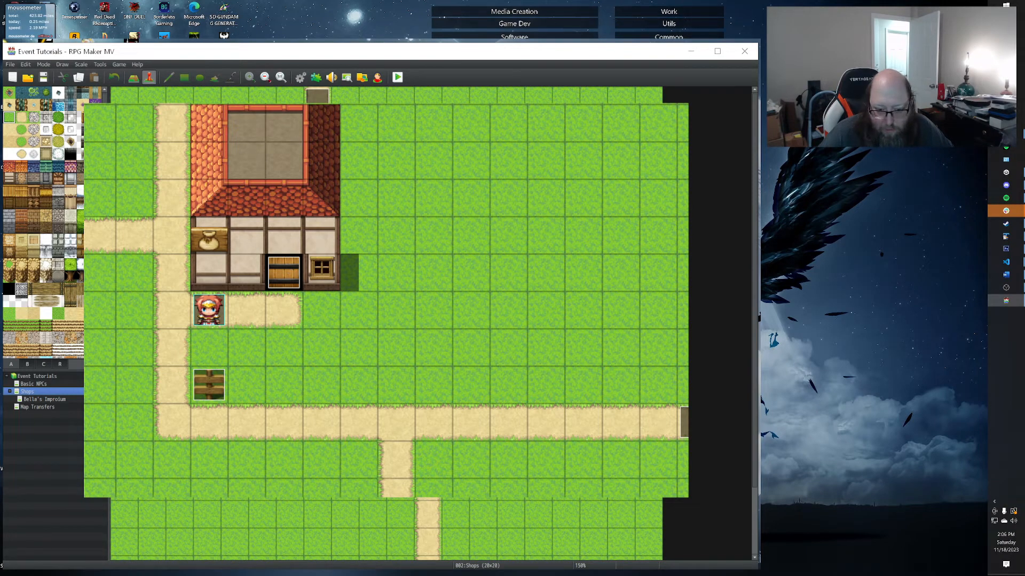
{"action": "left_click", "coordinate": [36, 407]}
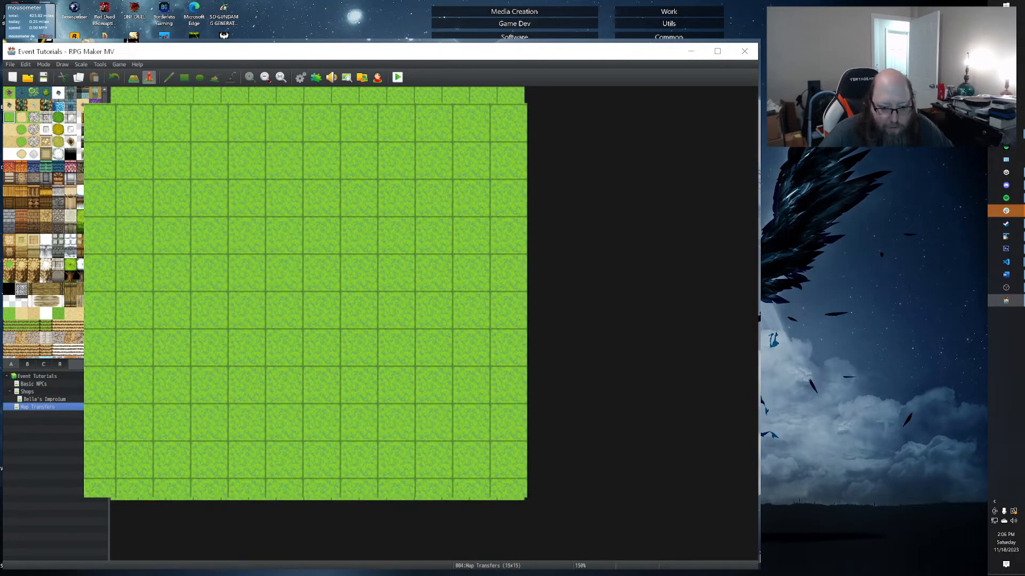
{"action": "left_click", "coordinate": [22, 117]}
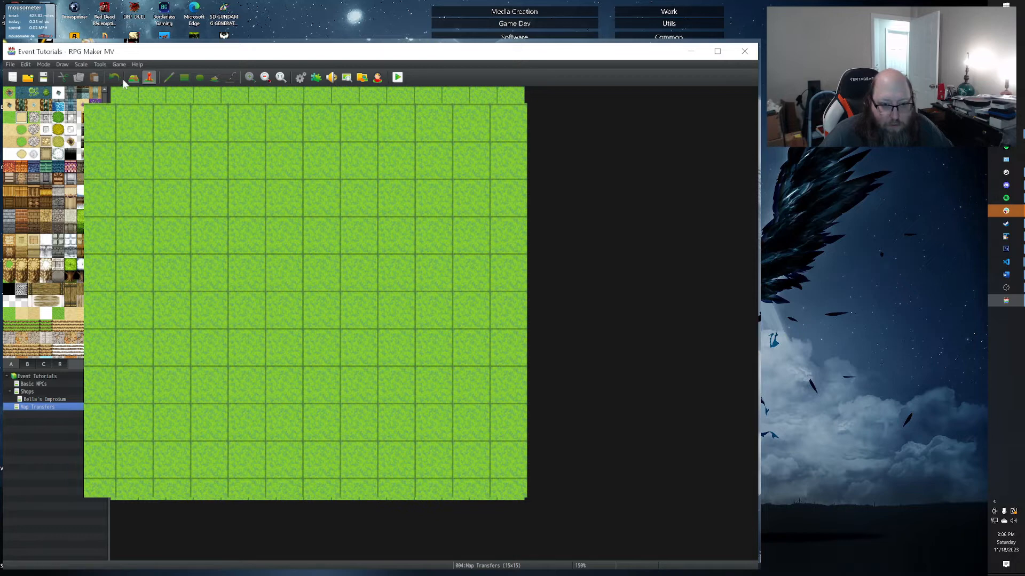
{"action": "left_click", "coordinate": [134, 78]}
{"action": "left_click", "coordinate": [169, 78]}
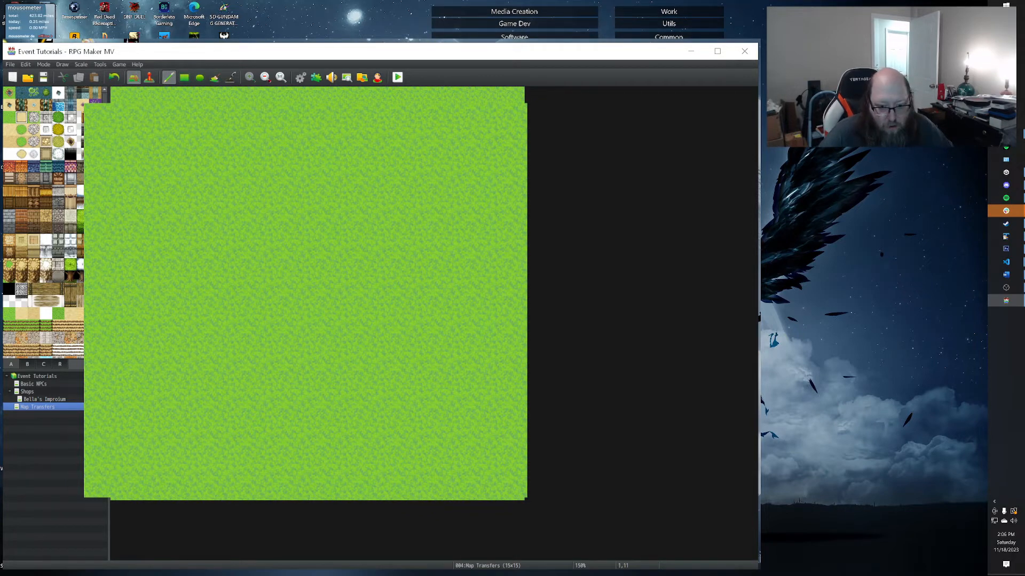
{"action": "mouse_move", "coordinate": [116, 431]}
{"action": "left_mouse_down"}
{"action": "mouse_move", "coordinate": [201, 428]}
{"action": "mouse_move", "coordinate": [213, 409]}
{"action": "mouse_move", "coordinate": [222, 274]}
{"action": "mouse_move", "coordinate": [211, 214]}
{"action": "mouse_move", "coordinate": [213, 233]}
{"action": "mouse_move", "coordinate": [194, 261]}
{"action": "left_mouse_up"}
{"action": "left_click_drag", "start_coordinate": [214, 457], "coordinate": [214, 495]}
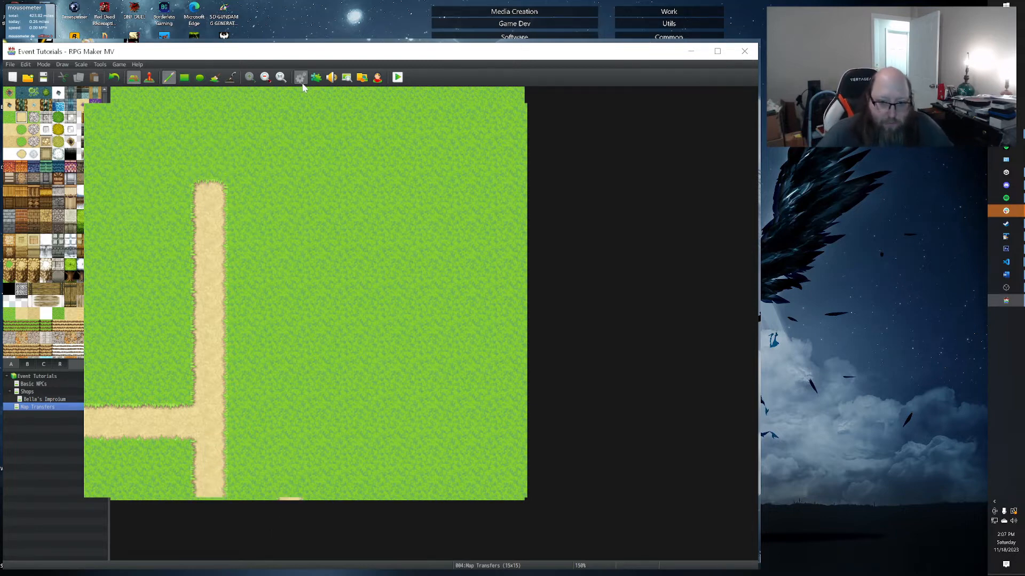
Inspect the Transfer Player command's location options, direct and by variables, from the Map Transfers event at (0,11).
{"action": "left_click", "coordinate": [151, 79]}
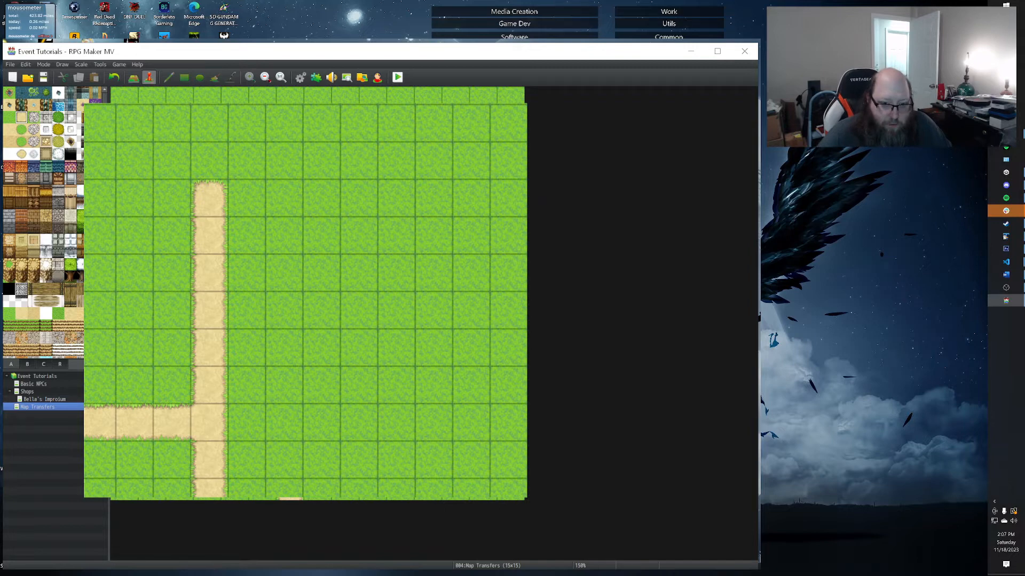
{"action": "double_click", "coordinate": [124, 405]}
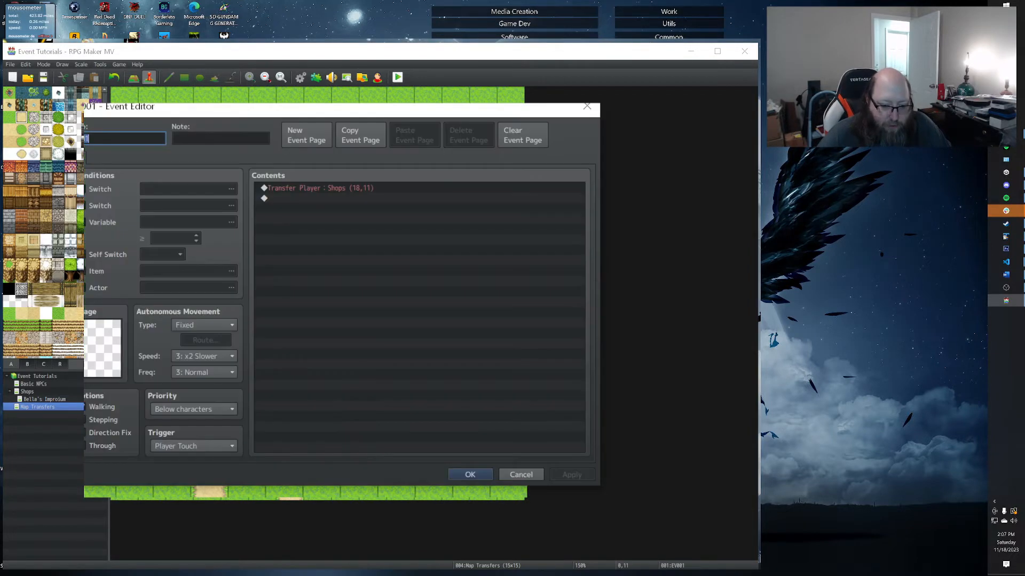
{"action": "left_click", "coordinate": [364, 187]}
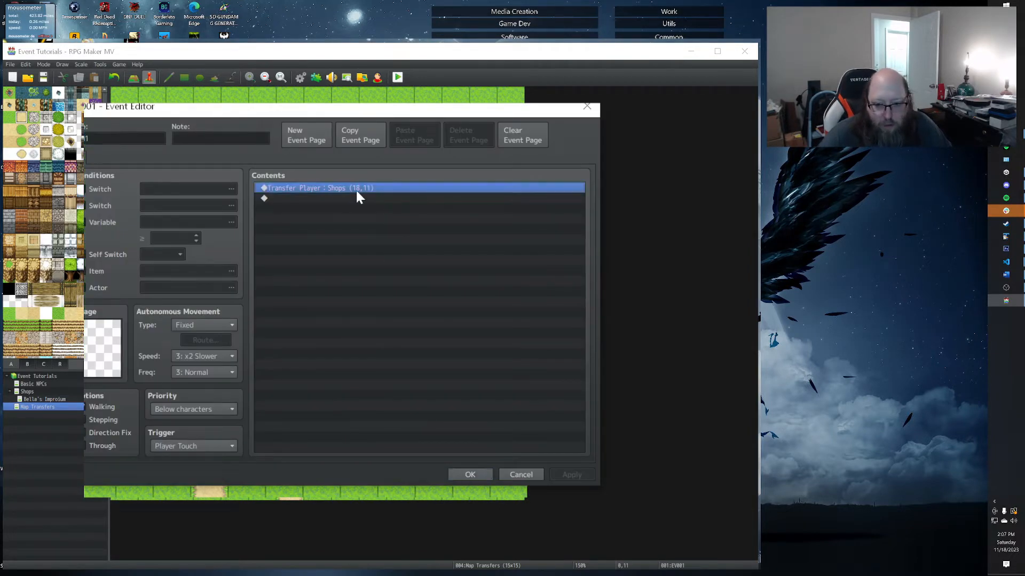
{"action": "double_click", "coordinate": [321, 194]}
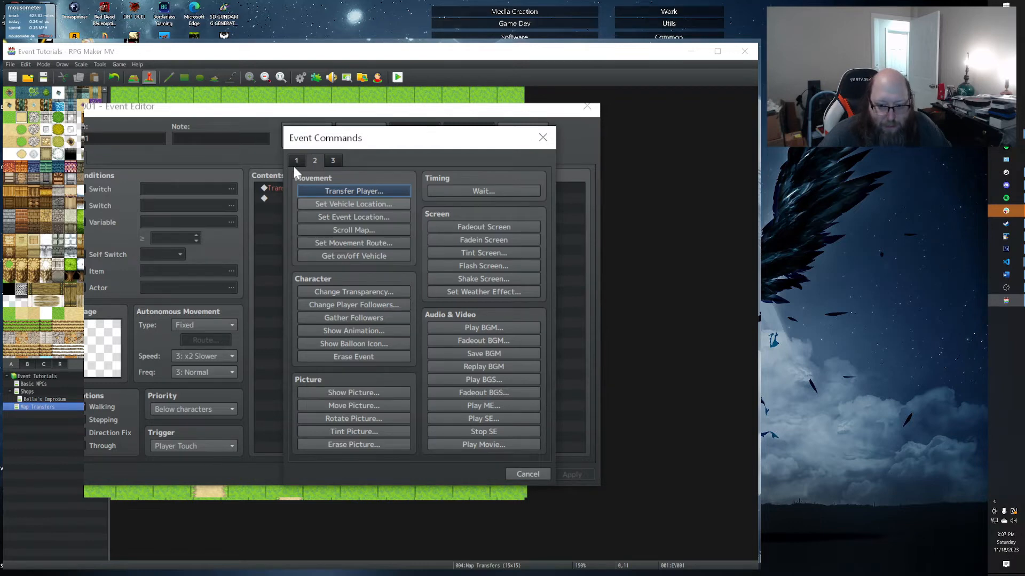
{"action": "left_click", "coordinate": [373, 191]}
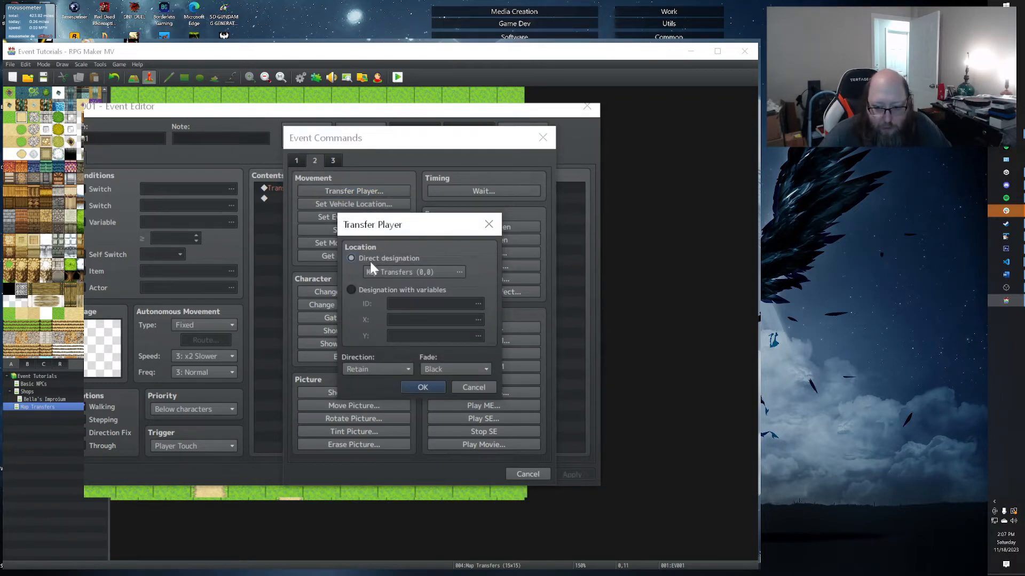
{"action": "left_click", "coordinate": [380, 272]}
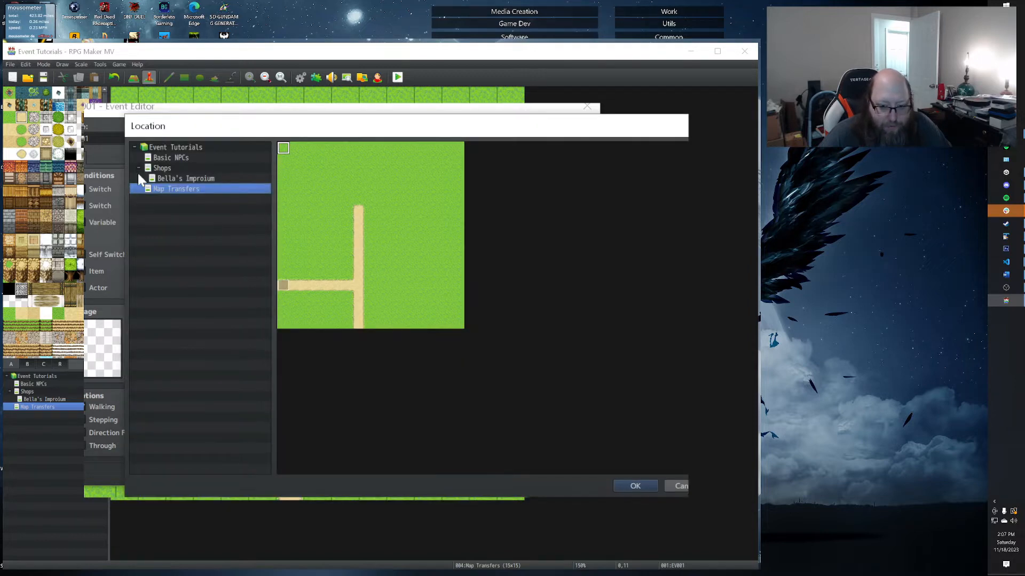
{"action": "left_click", "coordinate": [671, 485]}
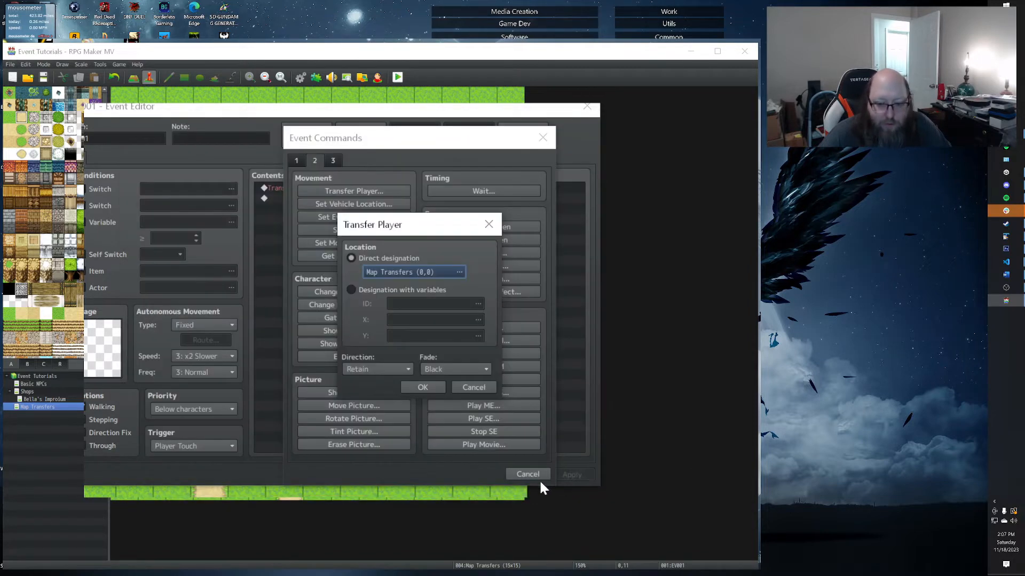
{"action": "left_click", "coordinate": [351, 289]}
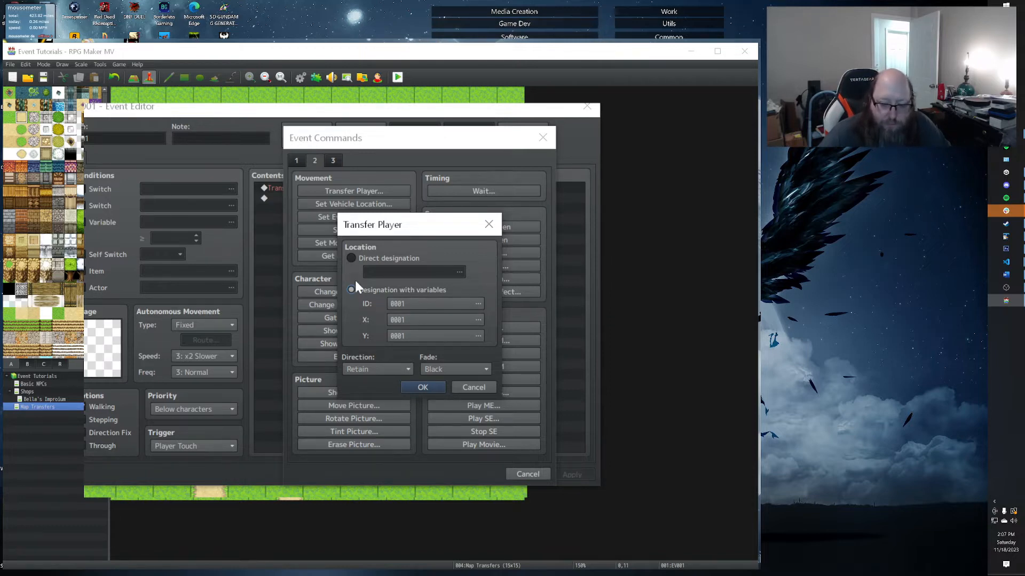
{"action": "left_click", "coordinate": [351, 258]}
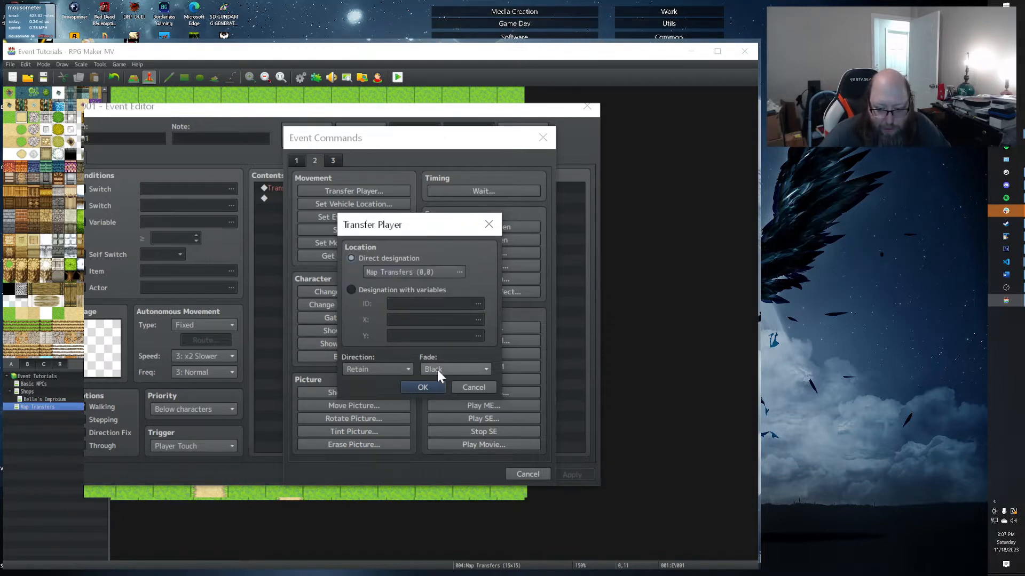
Review the Direction and Fade choices of the Transfer Player command, leaving the event at (0,11) without adding it.
{"action": "left_click", "coordinate": [360, 367]}
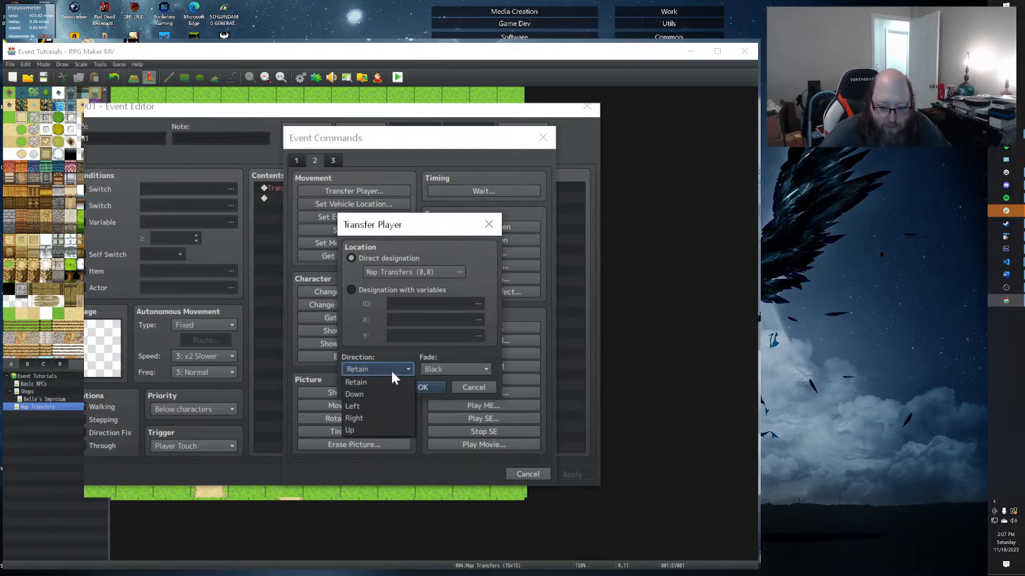
{"action": "left_click", "coordinate": [368, 395]}
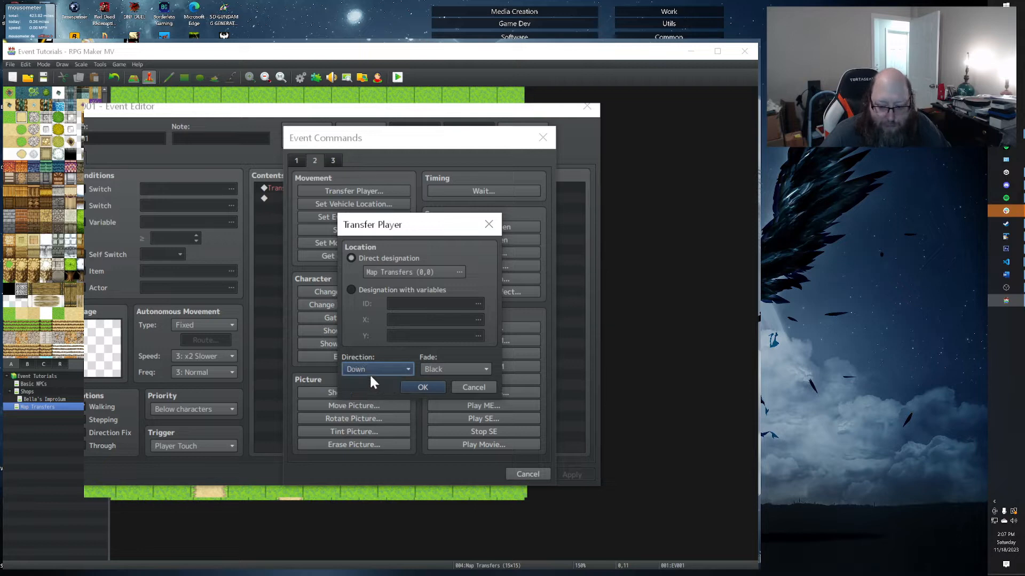
{"action": "left_click", "coordinate": [371, 370]}
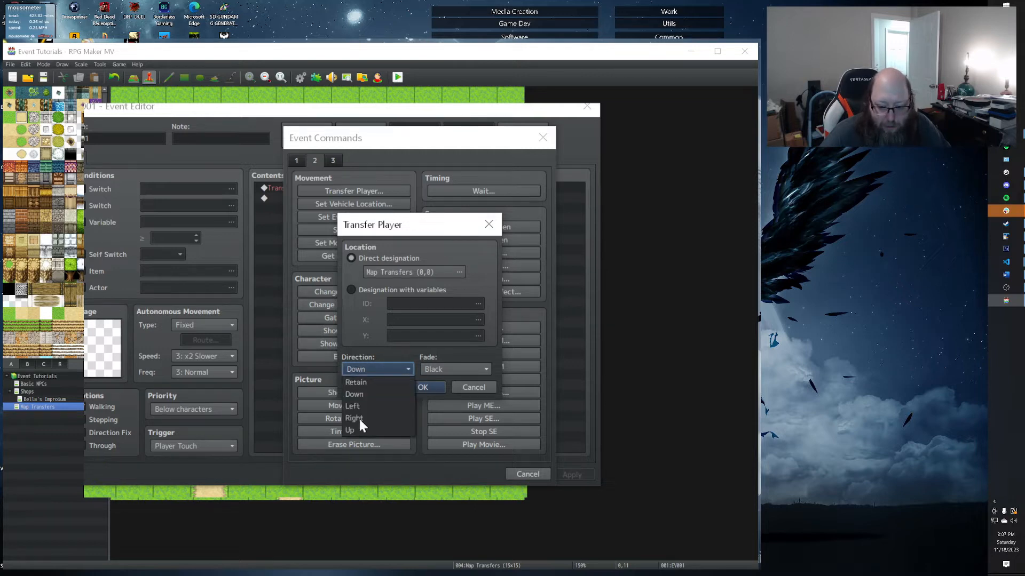
{"action": "left_click", "coordinate": [373, 382]}
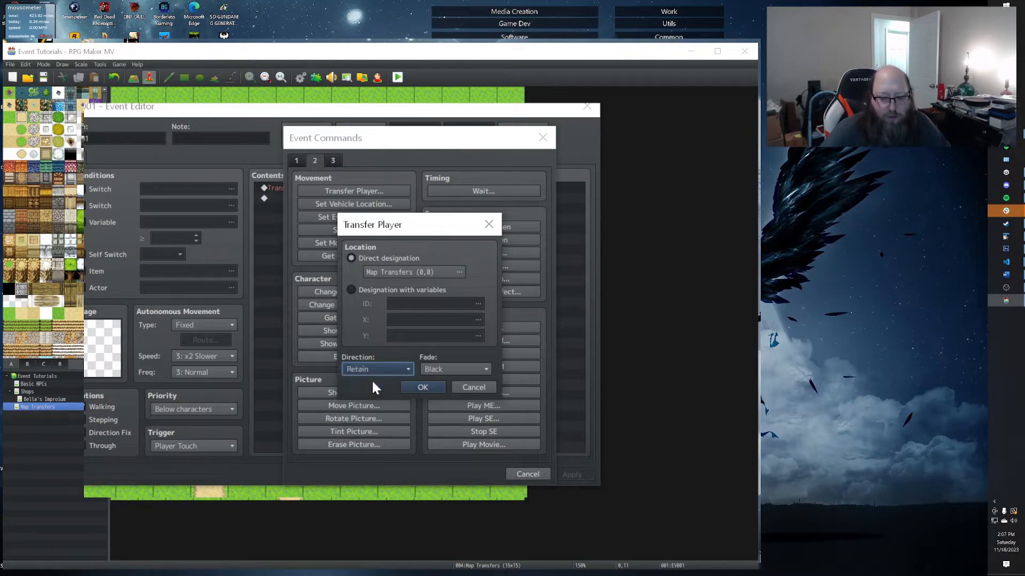
{"action": "left_click", "coordinate": [437, 368]}
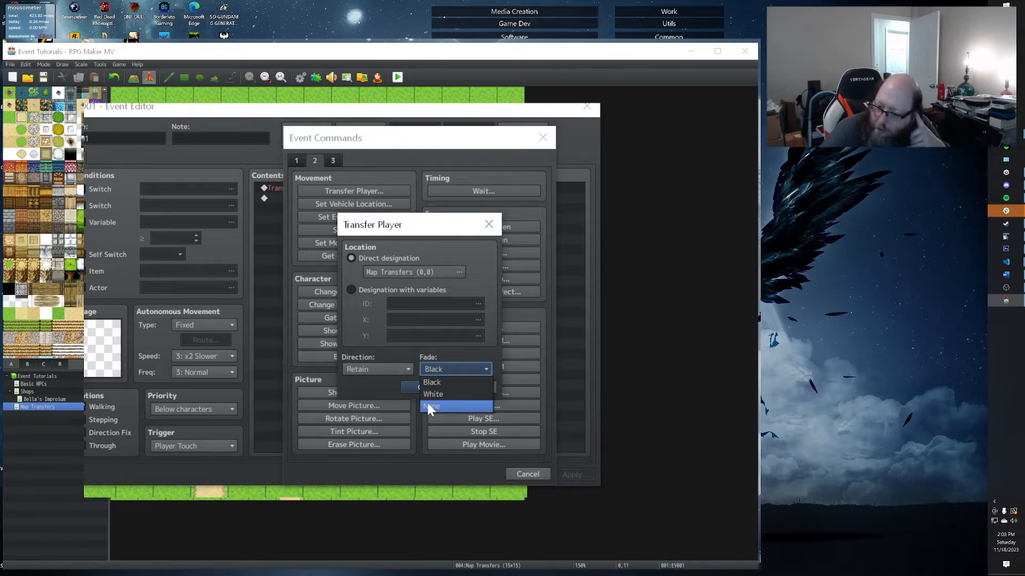
{"action": "left_click", "coordinate": [491, 222]}
{"action": "key", "text": "Escape"}
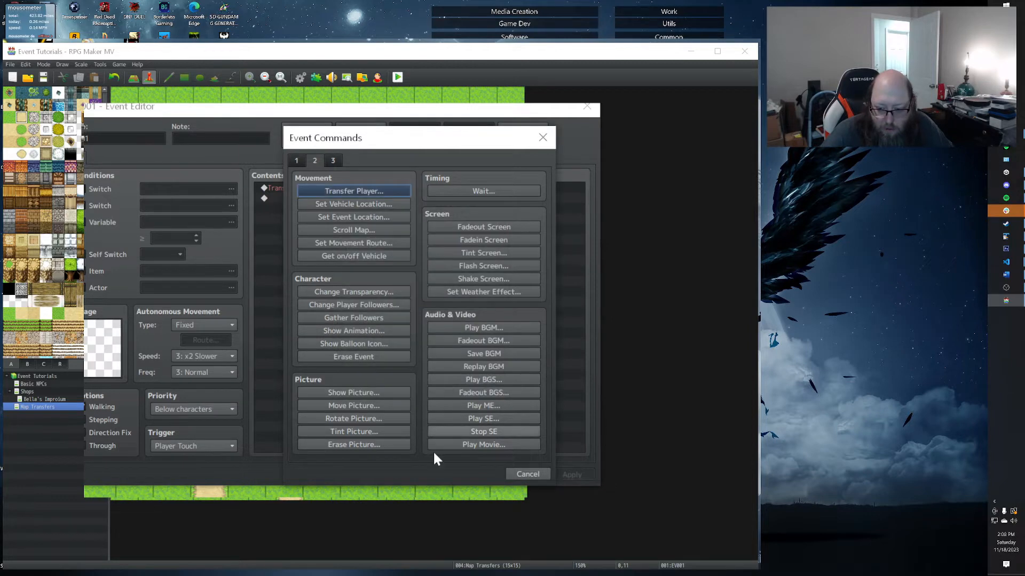
{"action": "left_click", "coordinate": [515, 473]}
{"action": "left_click", "coordinate": [539, 475]}
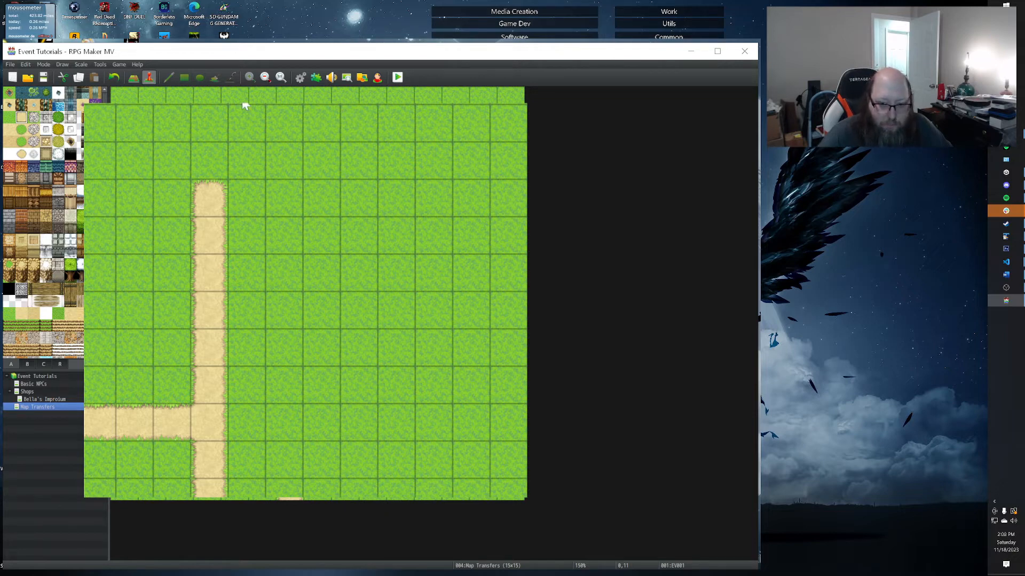
Create a Player Touch event at (6,5) on Map Transfers that transfers the player to Map Transfers (0,0).
{"action": "double_click", "coordinate": [208, 199]}
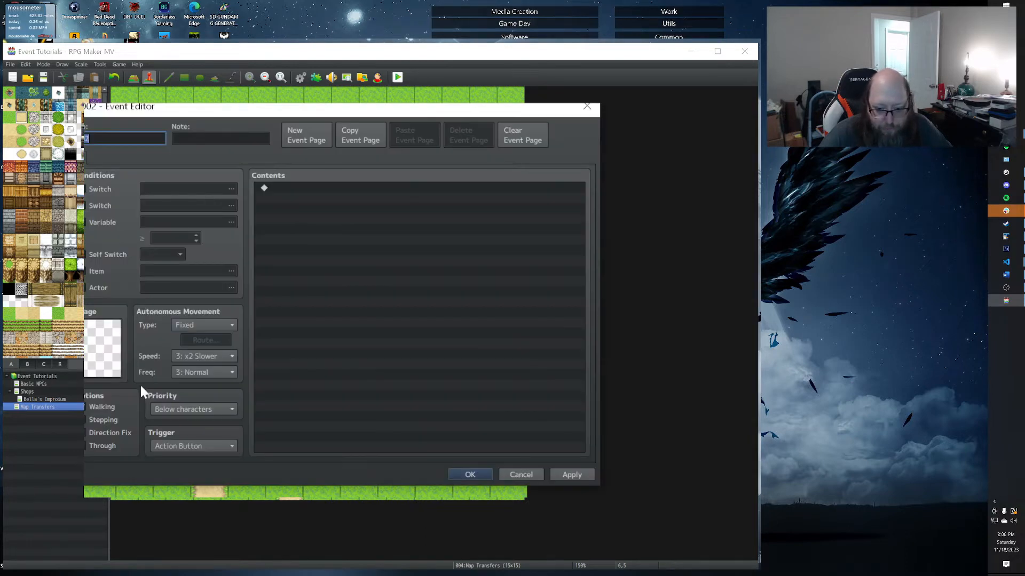
{"action": "left_click", "coordinate": [193, 444]}
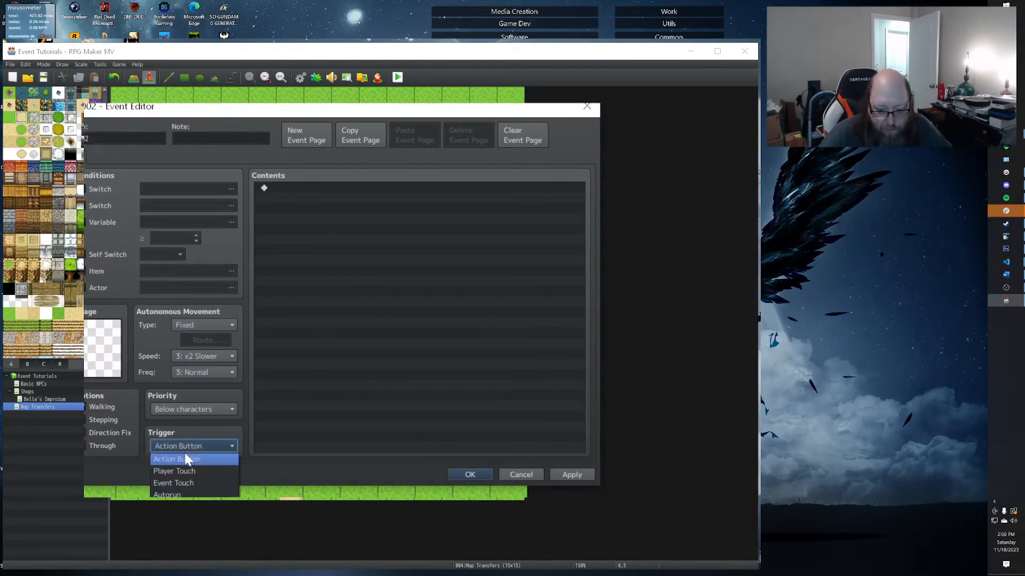
{"action": "left_click", "coordinate": [175, 466]}
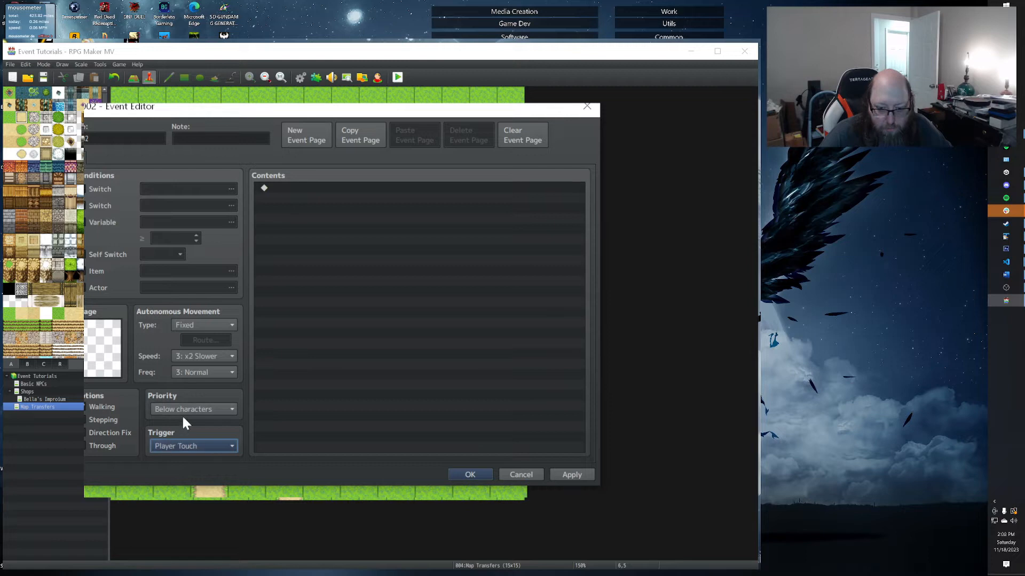
{"action": "double_click", "coordinate": [346, 188]}
{"action": "left_click", "coordinate": [327, 192]}
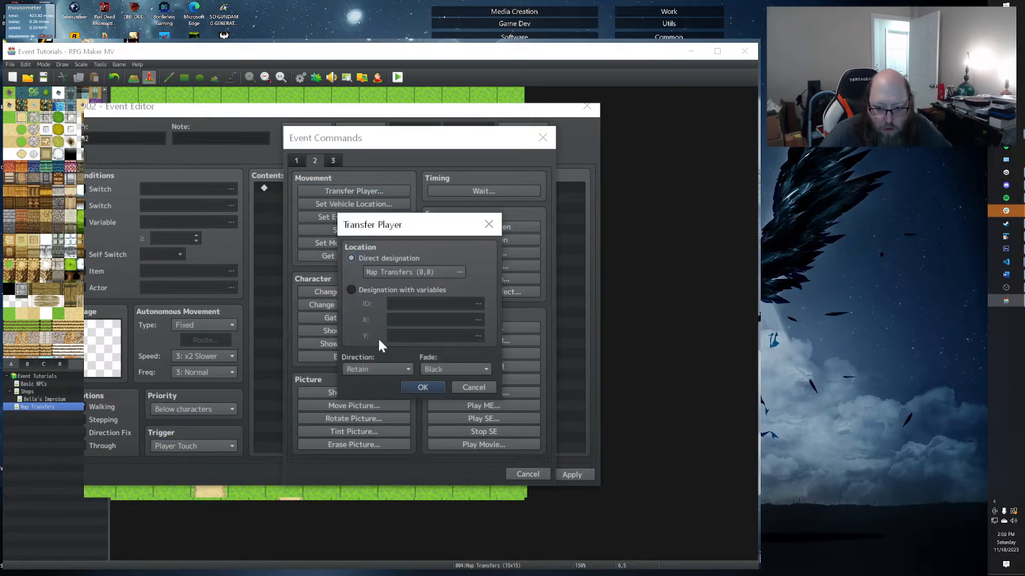
{"action": "left_click", "coordinate": [416, 387]}
{"action": "left_click", "coordinate": [572, 475]}
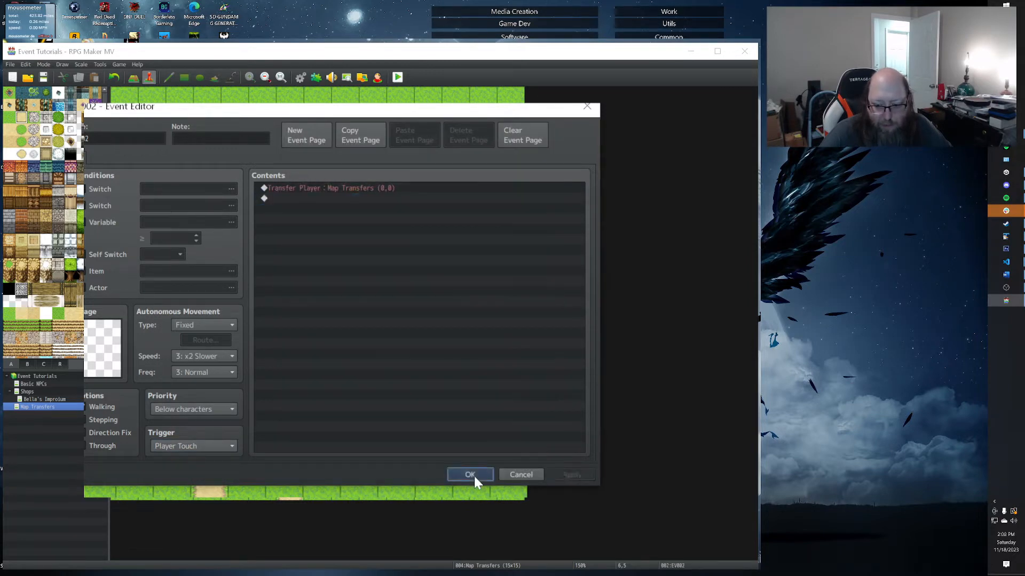
{"action": "left_click", "coordinate": [474, 476]}
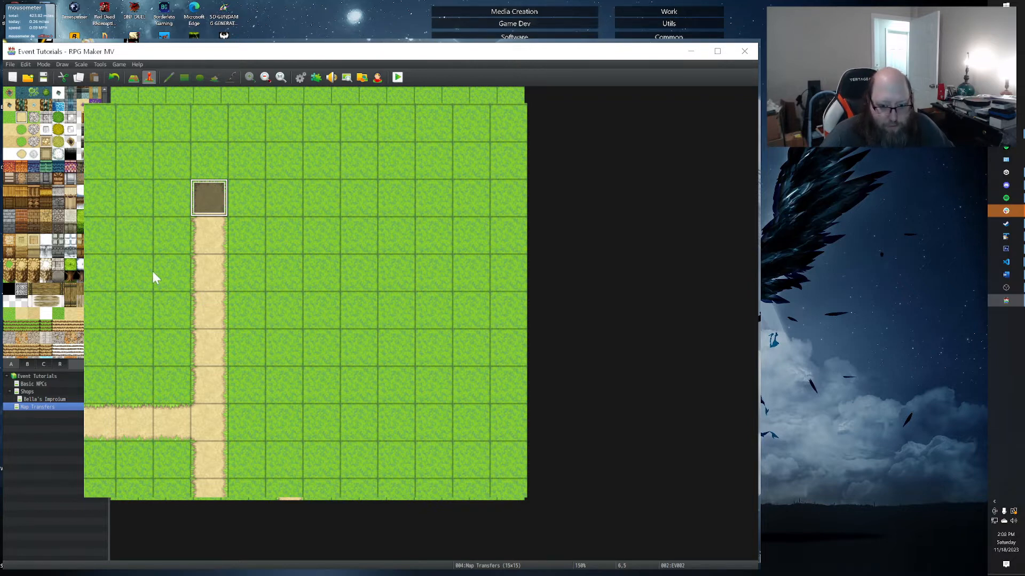
Extend the dirt path north past the event at (6,5) and scatter conifer trees on both sides of it.
{"action": "left_click", "coordinate": [136, 78]}
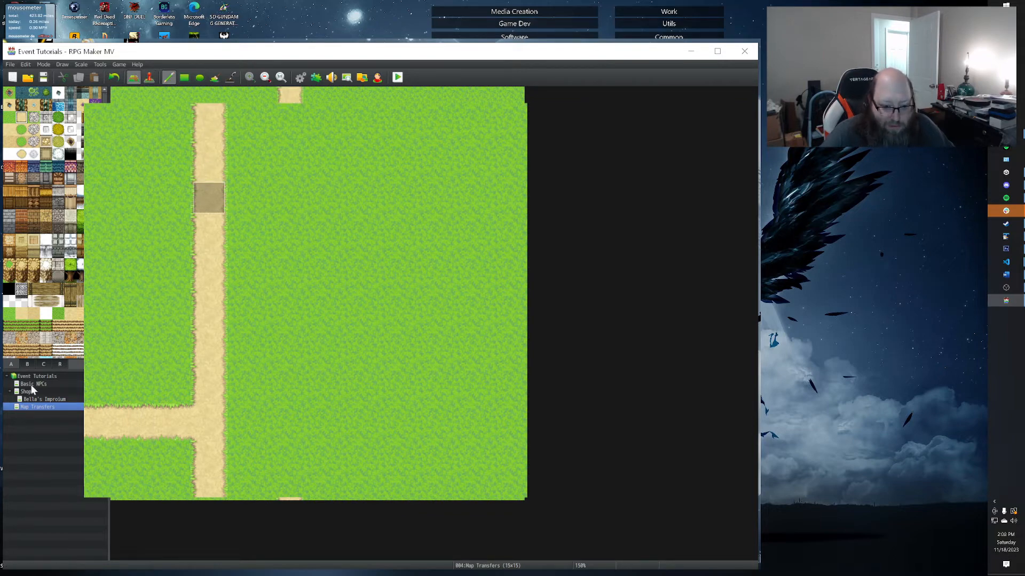
{"action": "left_click", "coordinate": [32, 365]}
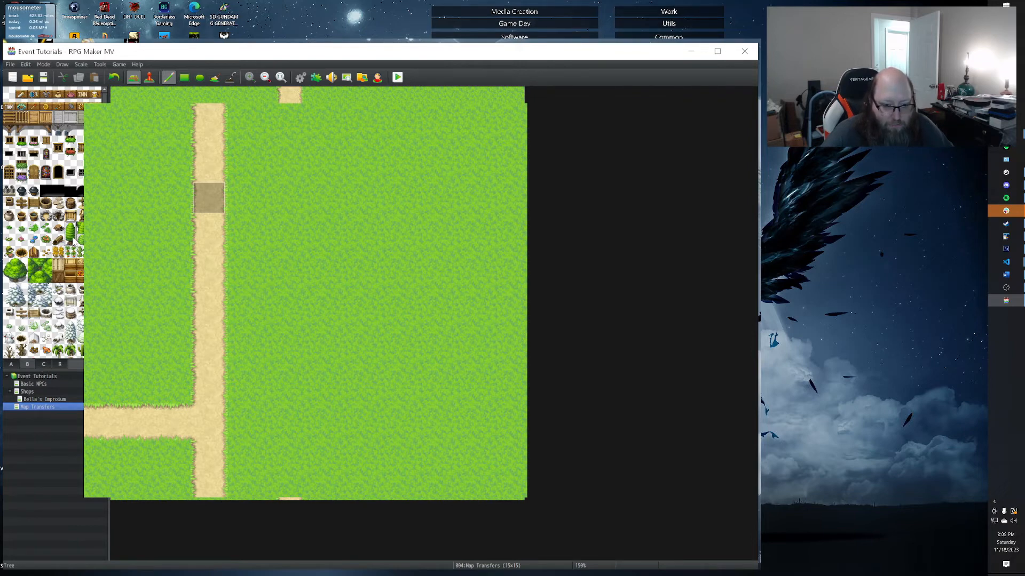
{"action": "left_click", "coordinate": [96, 105]}
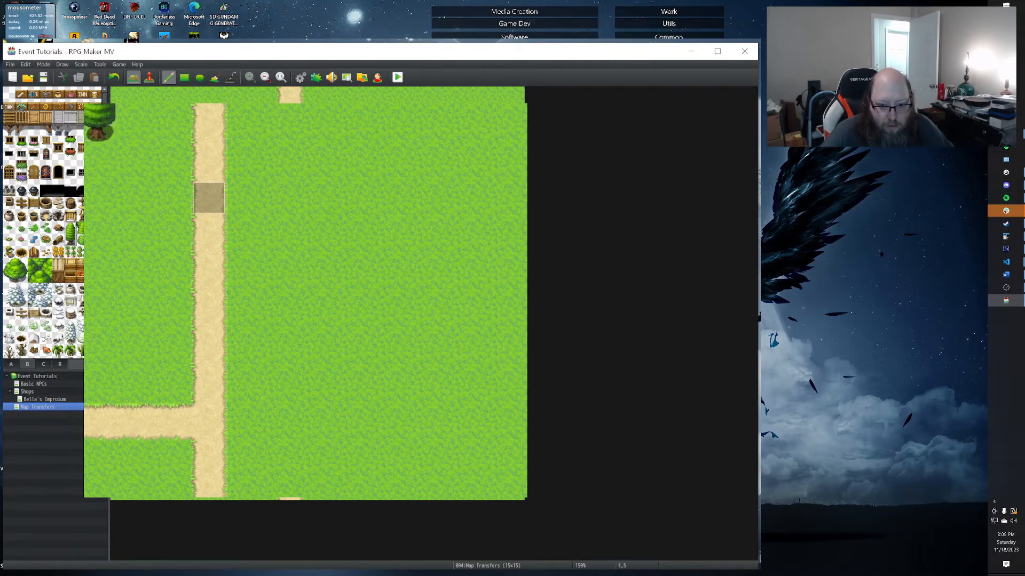
{"action": "left_click", "coordinate": [368, 350]}
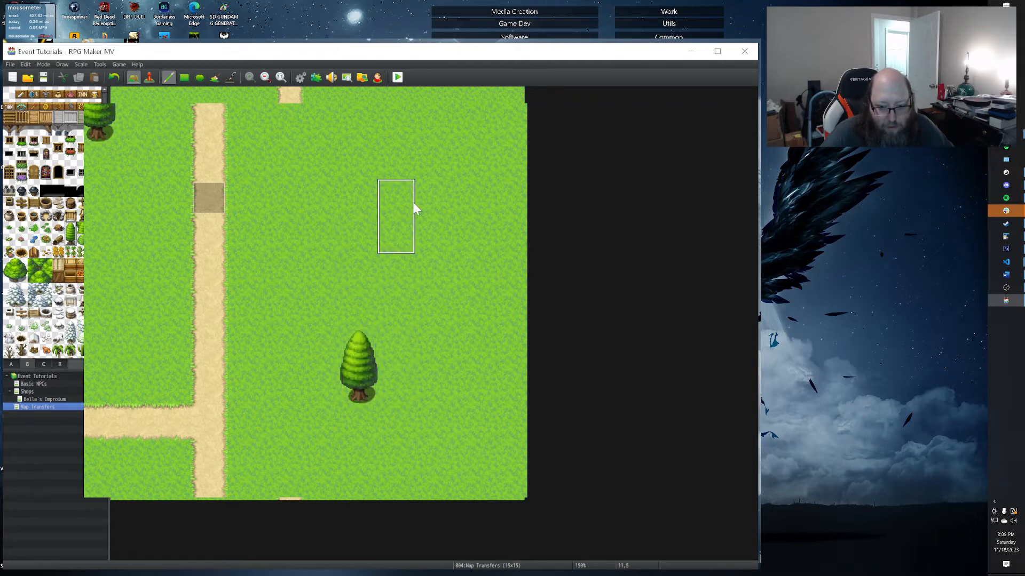
{"action": "left_click", "coordinate": [297, 185]}
{"action": "left_click", "coordinate": [442, 110]}
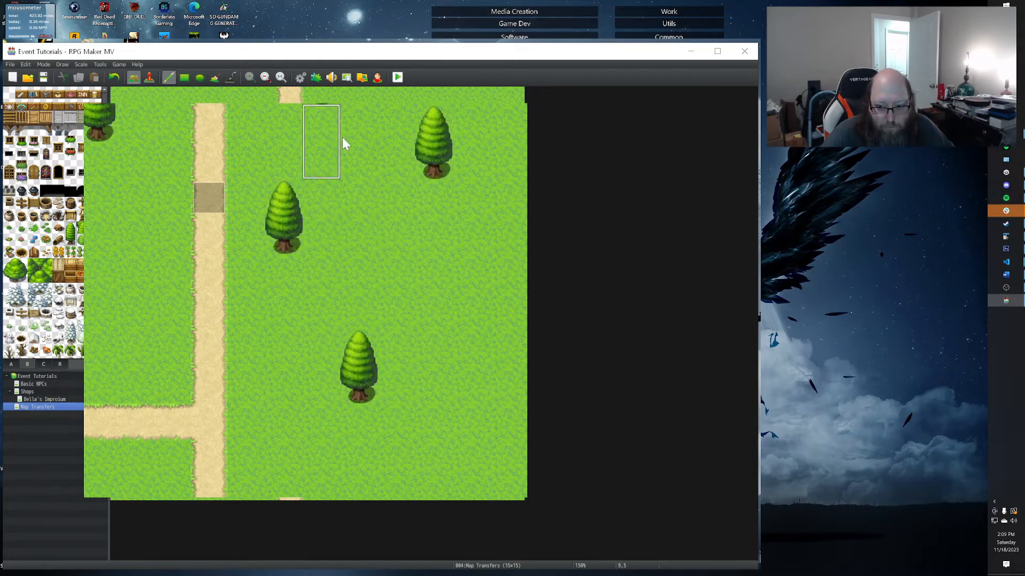
{"action": "left_click", "coordinate": [442, 235]}
{"action": "left_click", "coordinate": [97, 298]}
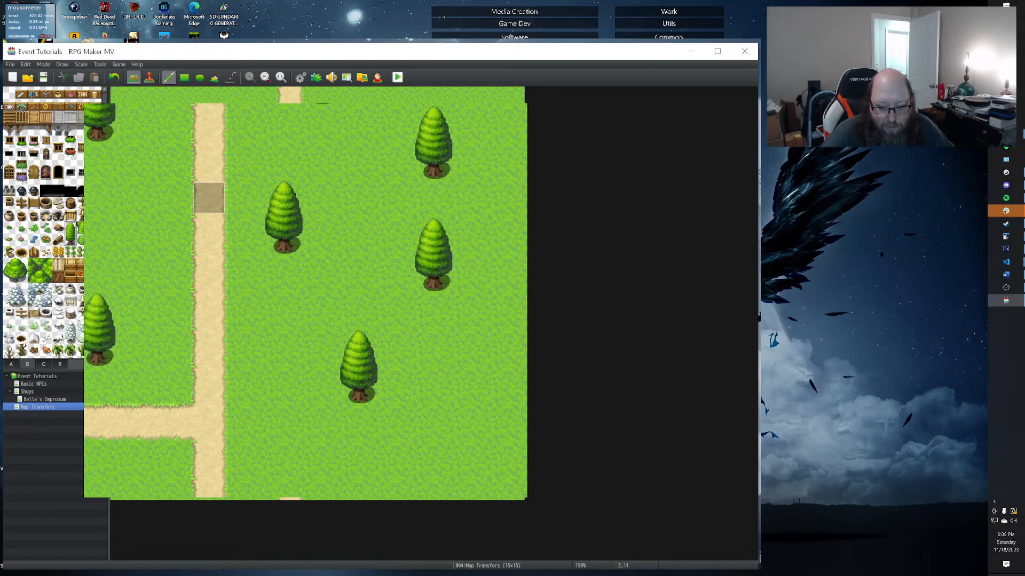
{"action": "left_click", "coordinate": [306, 470]}
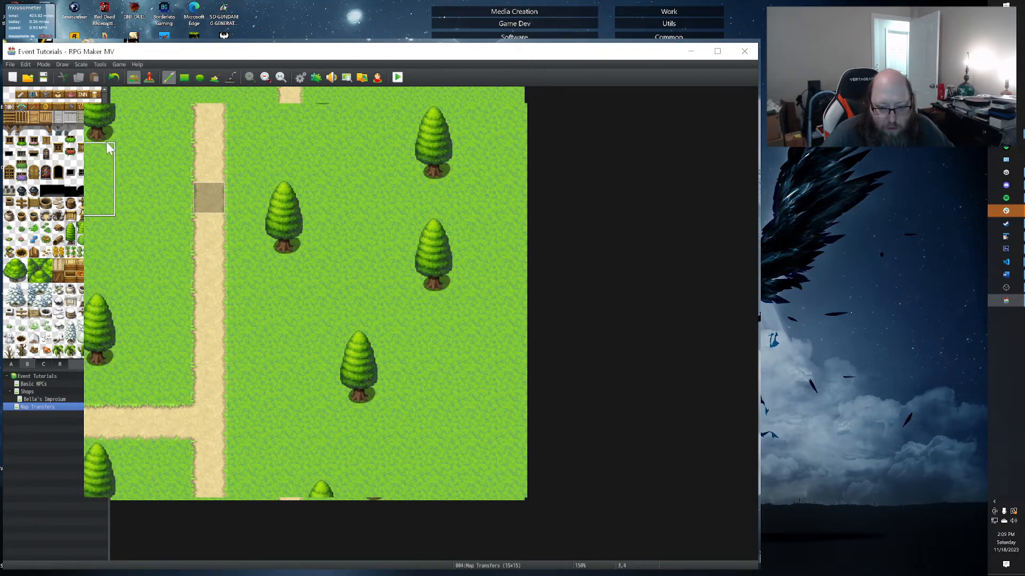
{"action": "left_click", "coordinate": [151, 96]}
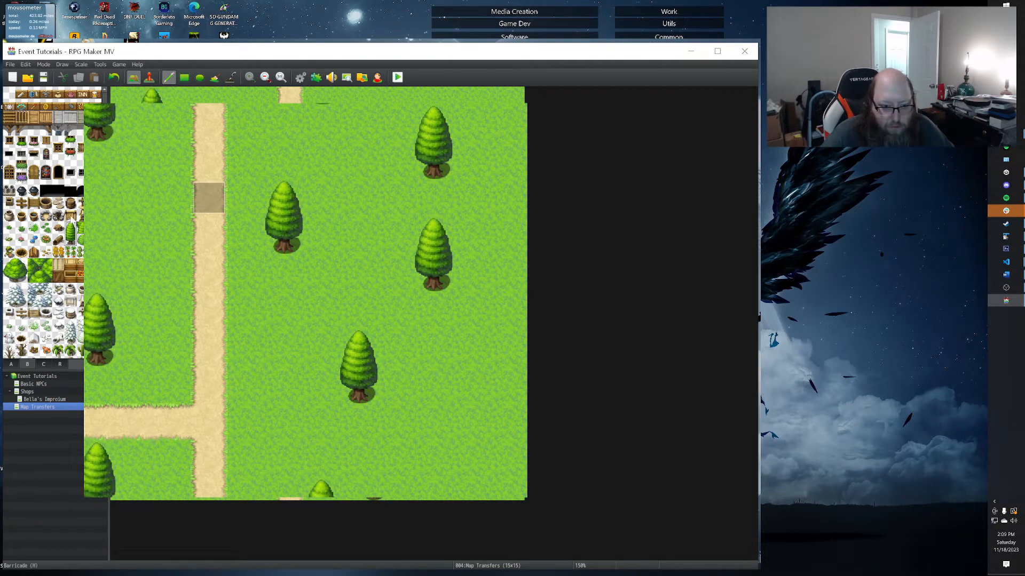
Place one large round tree west of the path and another among the conifers east of it.
{"action": "left_click_drag", "start_coordinate": [9, 264], "coordinate": [22, 278]}
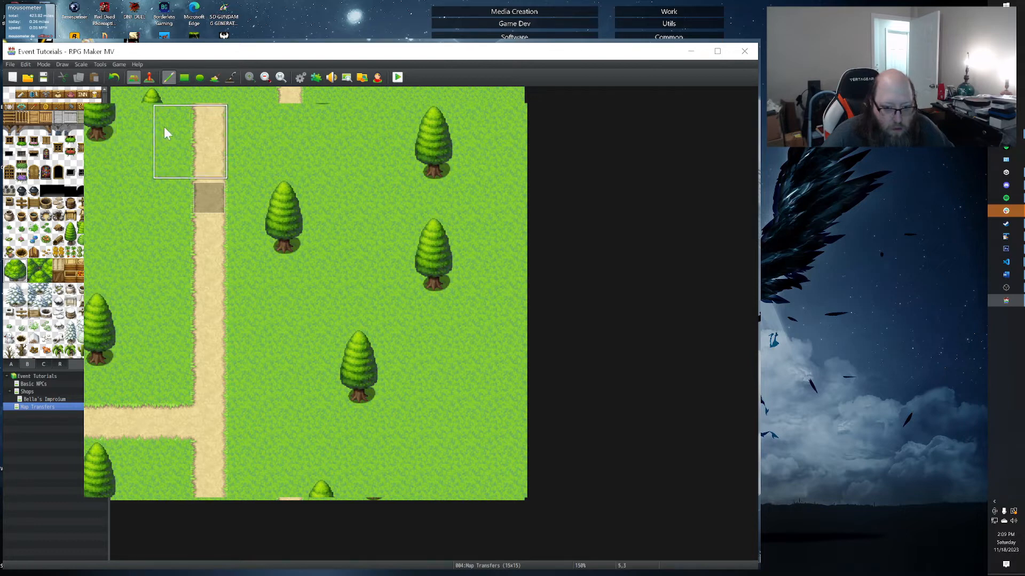
{"action": "left_click", "coordinate": [110, 196]}
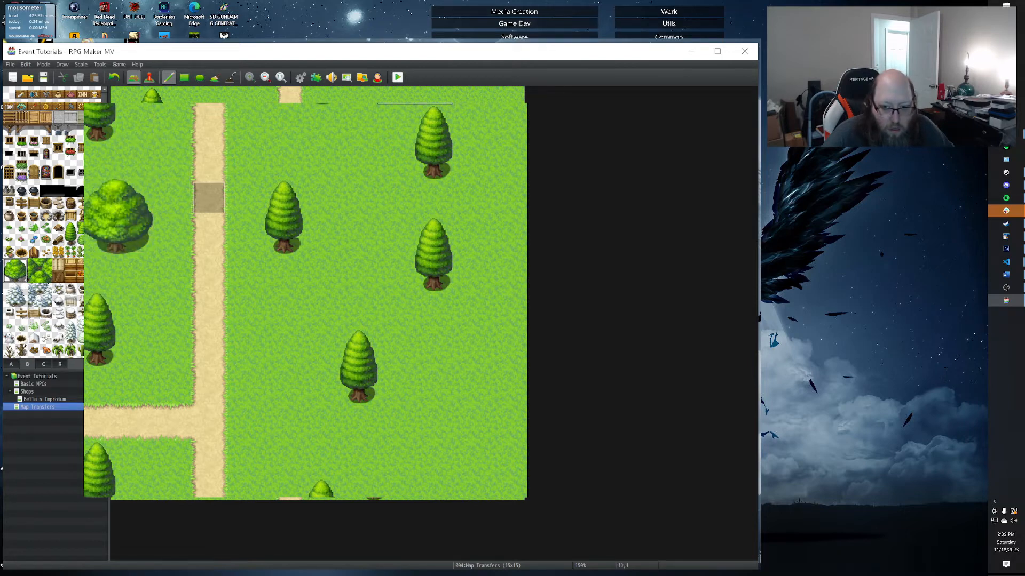
{"action": "left_click", "coordinate": [339, 215]}
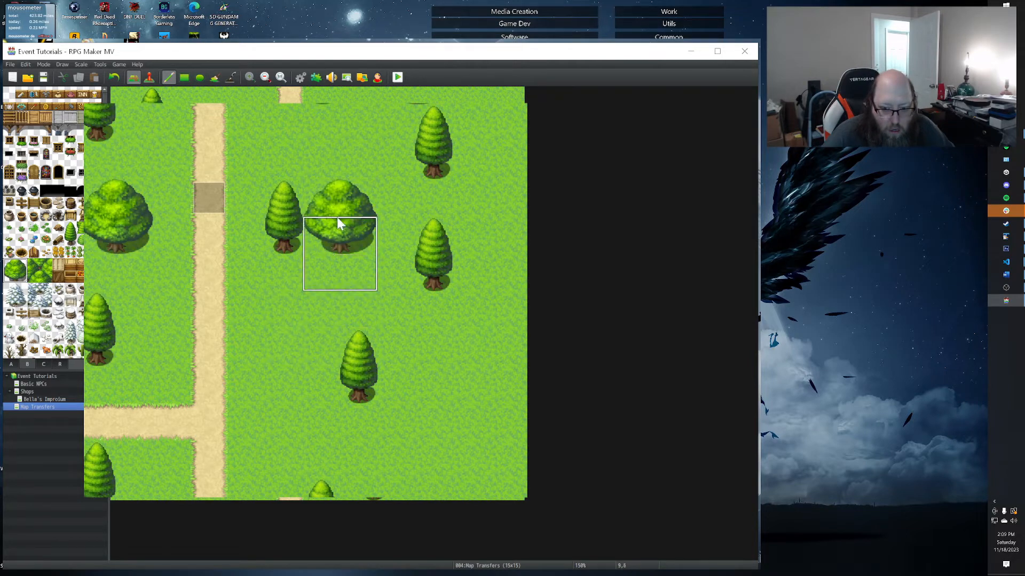
{"action": "key", "text": "ctrl+z"}
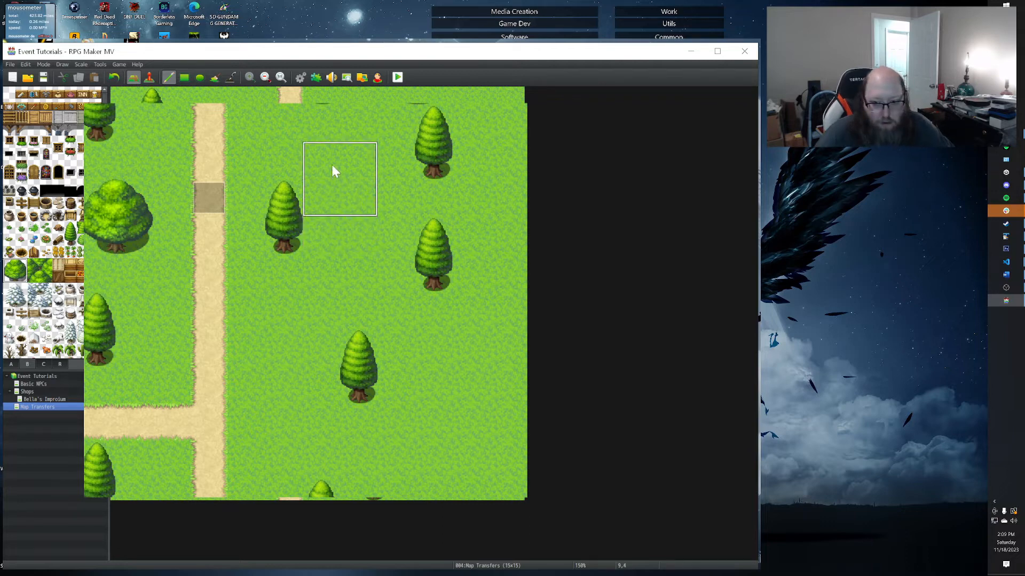
{"action": "left_click", "coordinate": [332, 164]}
{"action": "right_click", "coordinate": [110, 313]}
{"action": "left_click", "coordinate": [100, 324]}
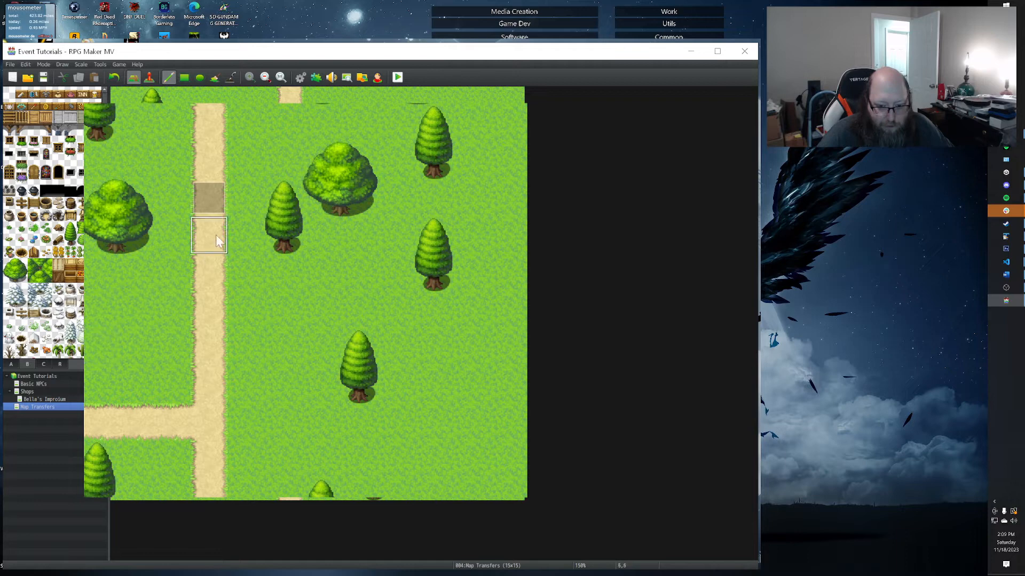
Remove two conifers east of the path and relocate the southwest conifer beside the path, just south of the westward branch.
{"action": "left_click_drag", "start_coordinate": [283, 199], "coordinate": [275, 245]}
{"action": "left_click_drag", "start_coordinate": [433, 237], "coordinate": [435, 267]}
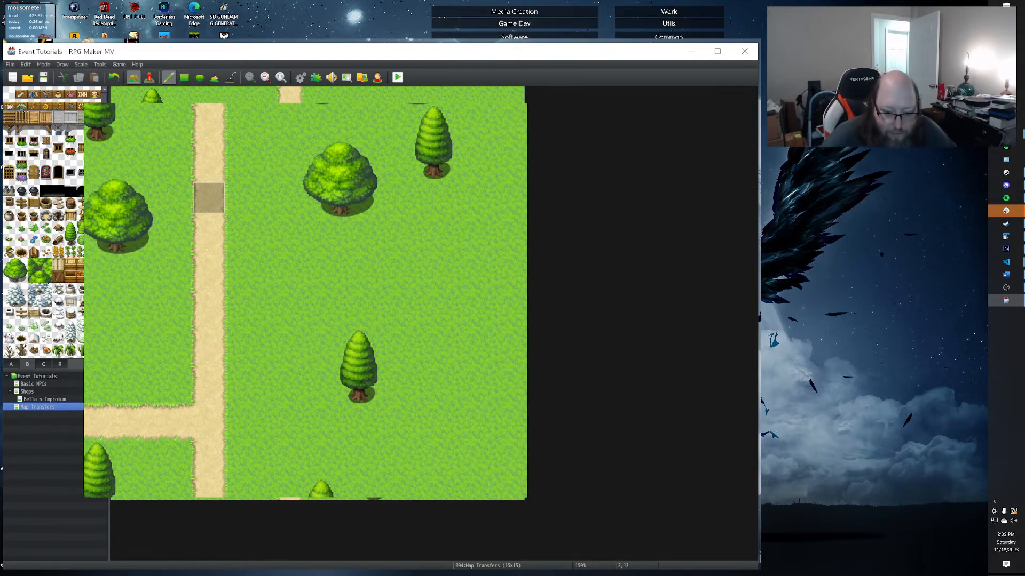
{"action": "left_click_drag", "start_coordinate": [97, 460], "coordinate": [96, 488]}
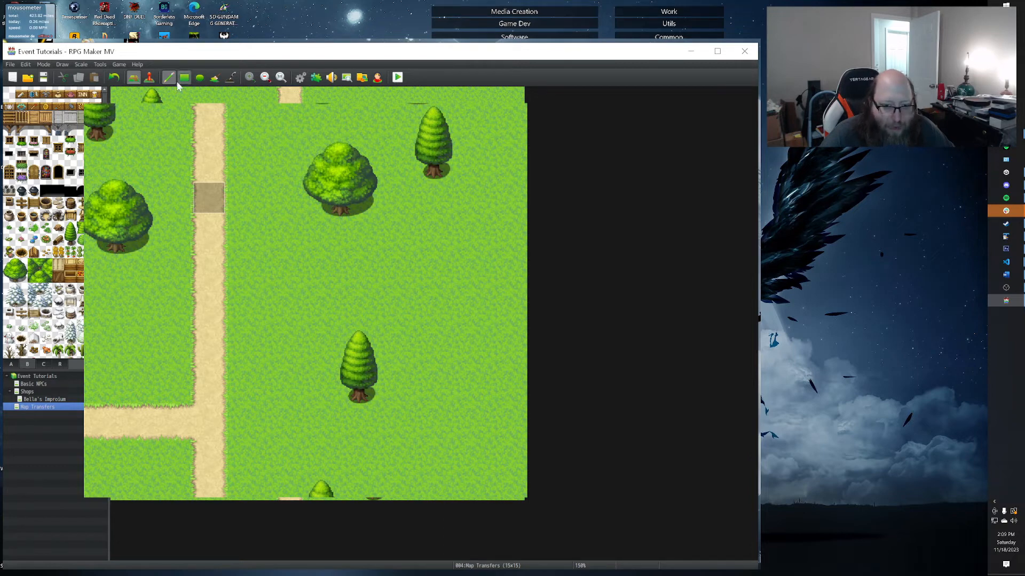
{"action": "left_click_drag", "start_coordinate": [72, 228], "coordinate": [70, 240]}
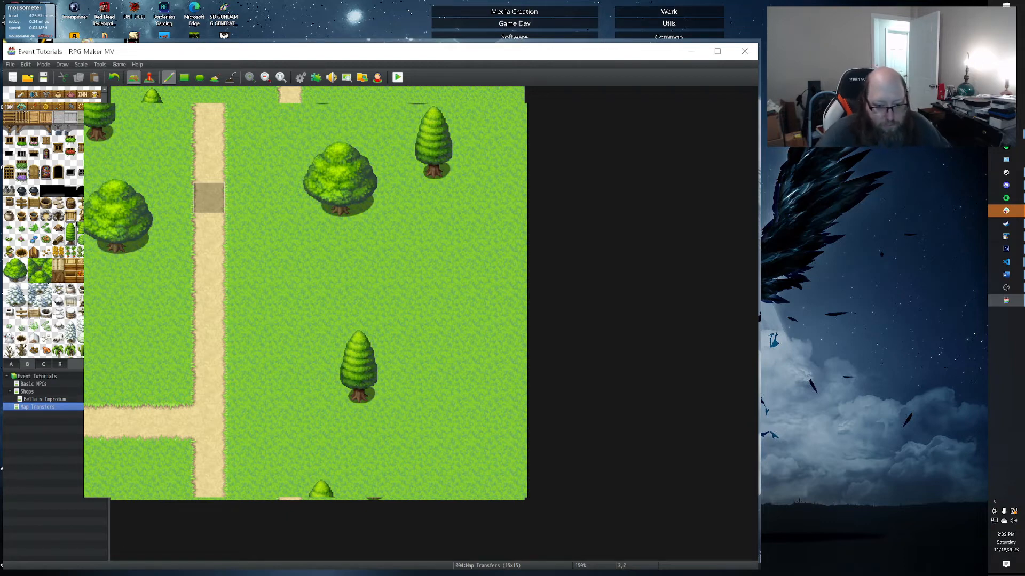
{"action": "left_click", "coordinate": [169, 477]}
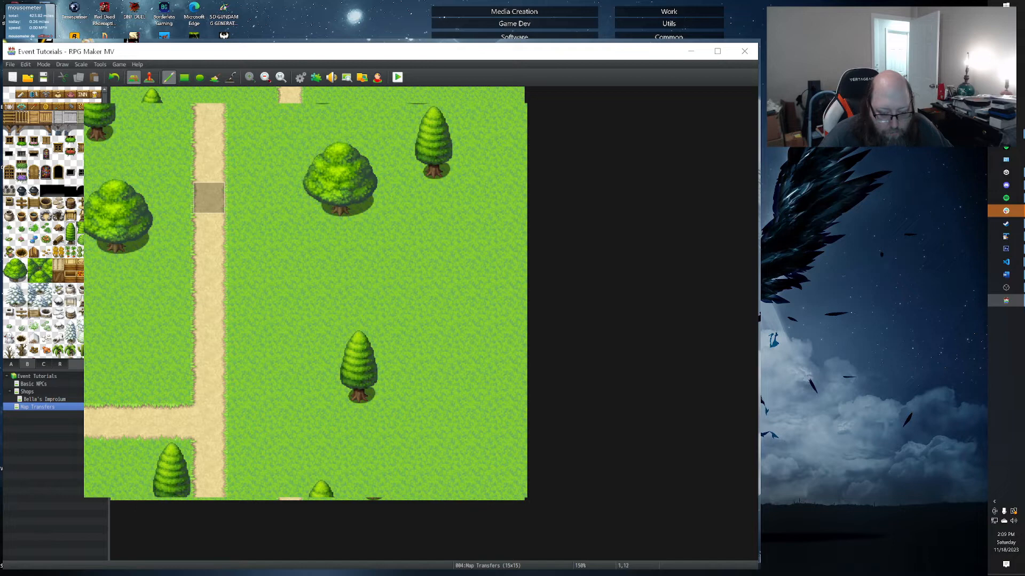
Paint a tall dark-grass patch two tiles wide and four tiles tall directly west of the path, beside the event at (6,5).
{"action": "left_click", "coordinate": [15, 270]}
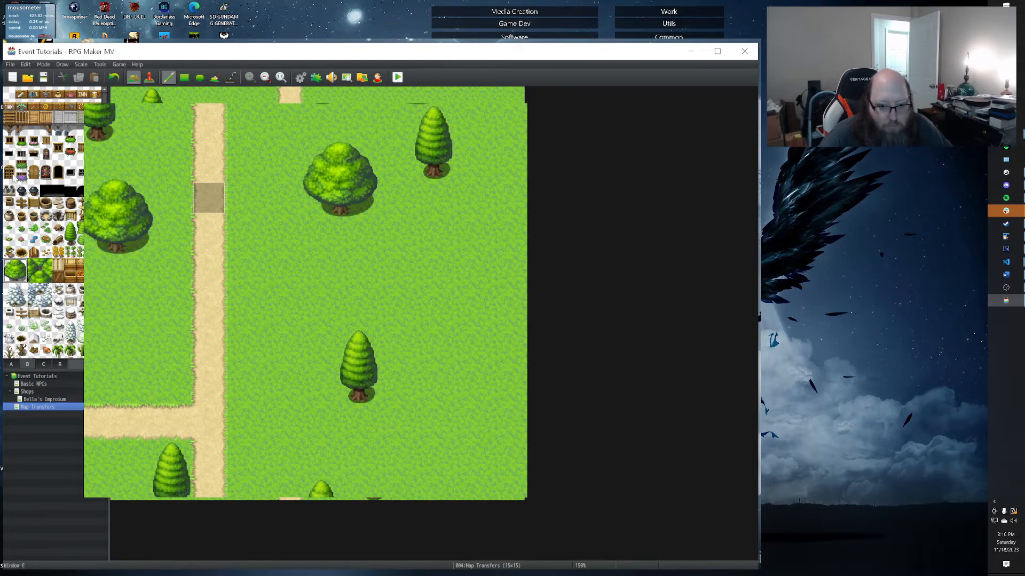
{"action": "left_click", "coordinate": [12, 364]}
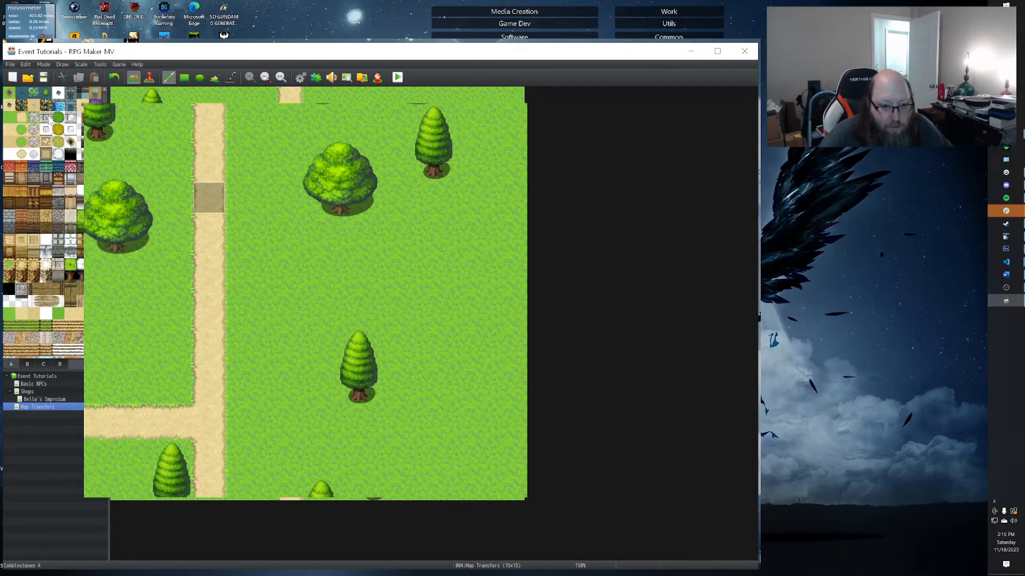
{"action": "left_click", "coordinate": [56, 119]}
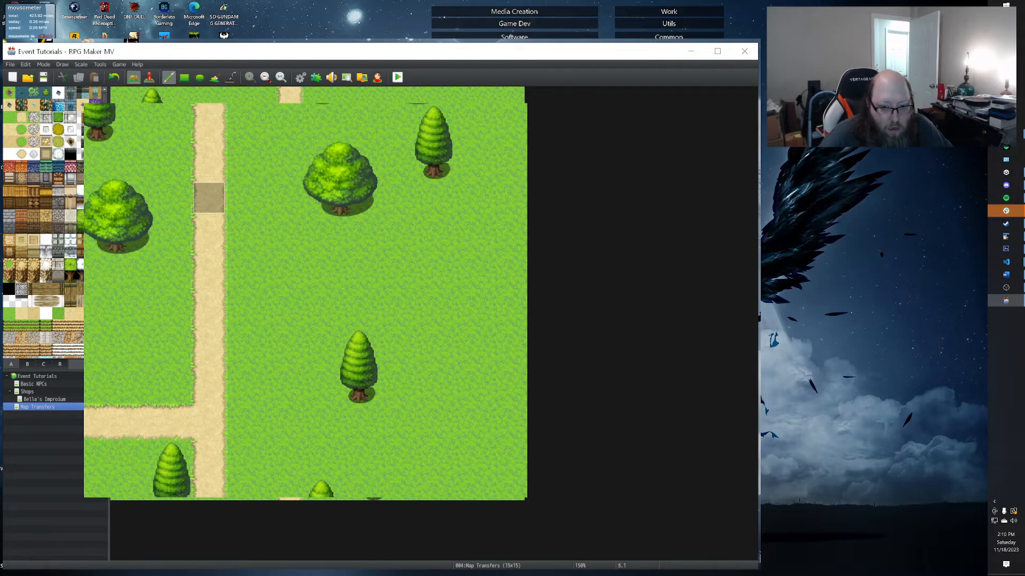
{"action": "mouse_move", "coordinate": [133, 120]}
{"action": "left_mouse_down"}
{"action": "mouse_move", "coordinate": [171, 122]}
{"action": "mouse_move", "coordinate": [160, 149]}
{"action": "mouse_move", "coordinate": [126, 130]}
{"action": "mouse_move", "coordinate": [169, 219]}
{"action": "left_mouse_up"}
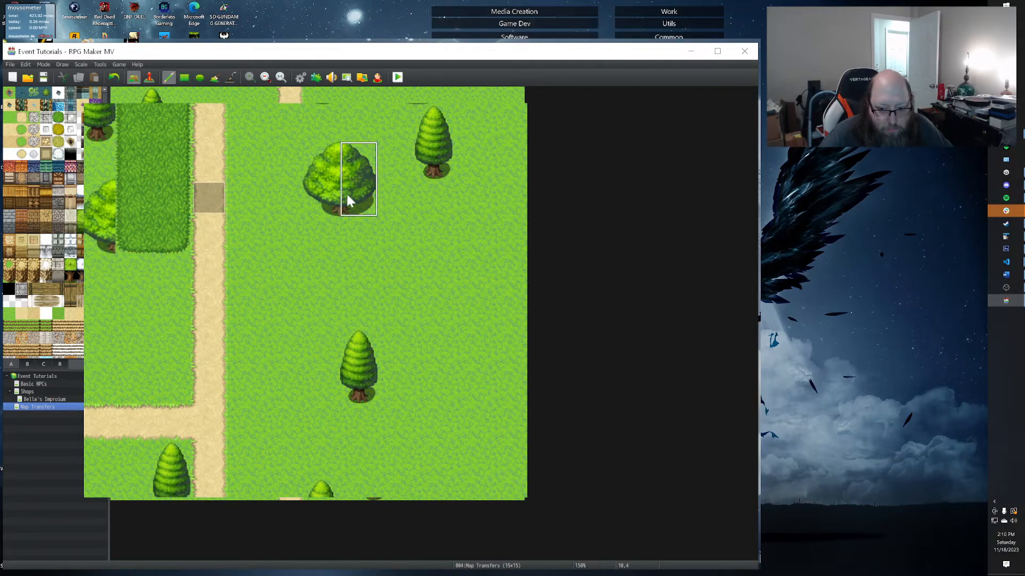
{"action": "left_click", "coordinate": [138, 218]}
{"action": "key", "text": "ctrl+z"}
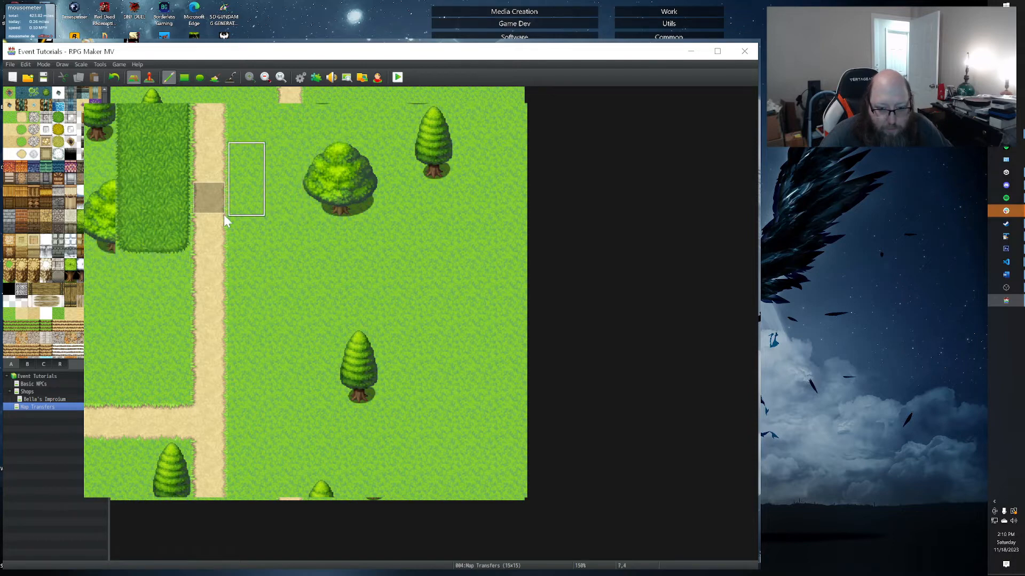
Restore the east half of the large round tree over the grass patch west of the path.
{"action": "left_click", "coordinate": [27, 365]}
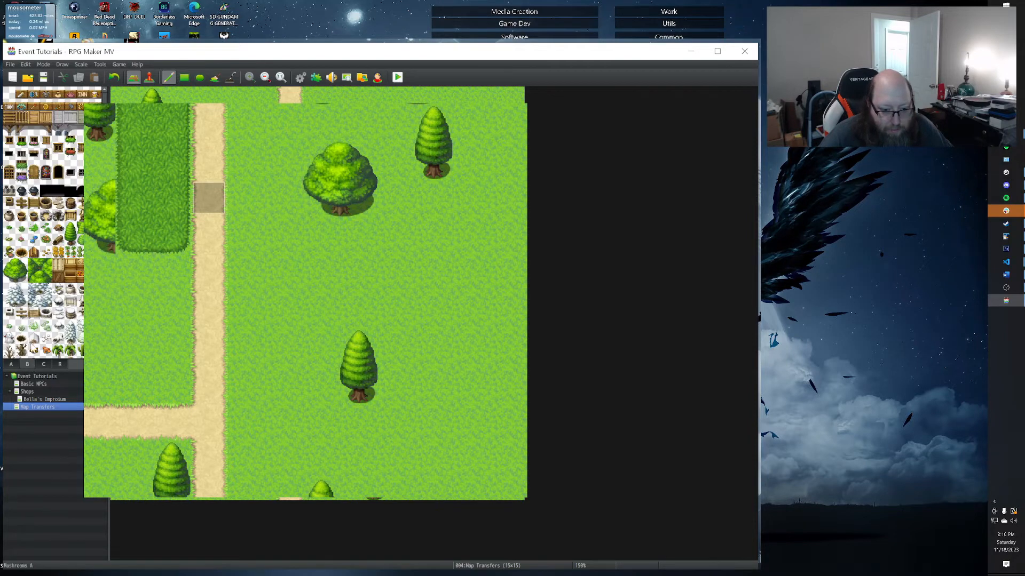
{"action": "left_click_drag", "start_coordinate": [21, 264], "coordinate": [22, 276]}
{"action": "left_click", "coordinate": [133, 218]}
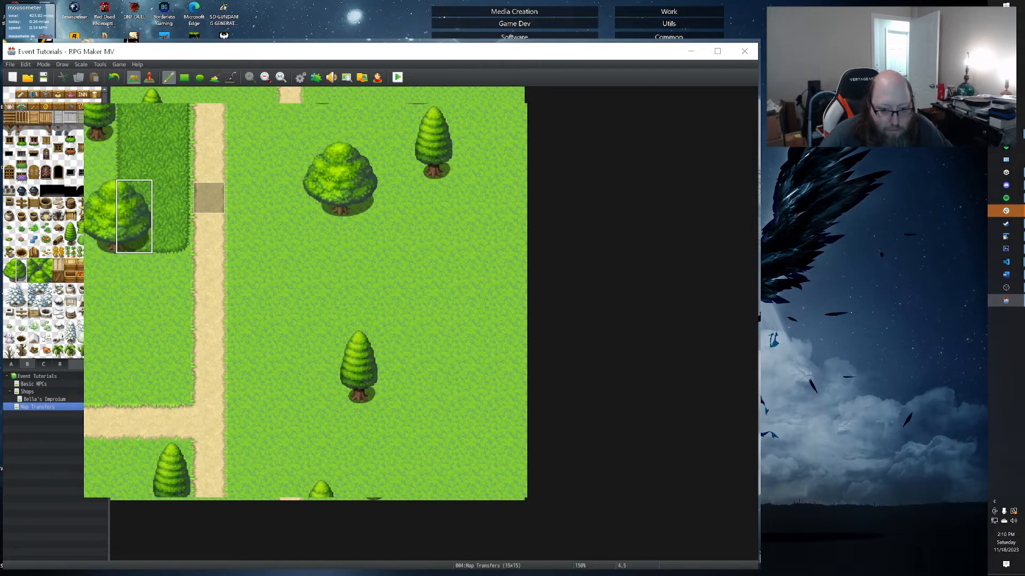
{"action": "key", "text": "ctrl+z"}
{"action": "right_click", "coordinate": [420, 245]}
{"action": "right_click_drag", "start_coordinate": [277, 281], "coordinate": [395, 323]}
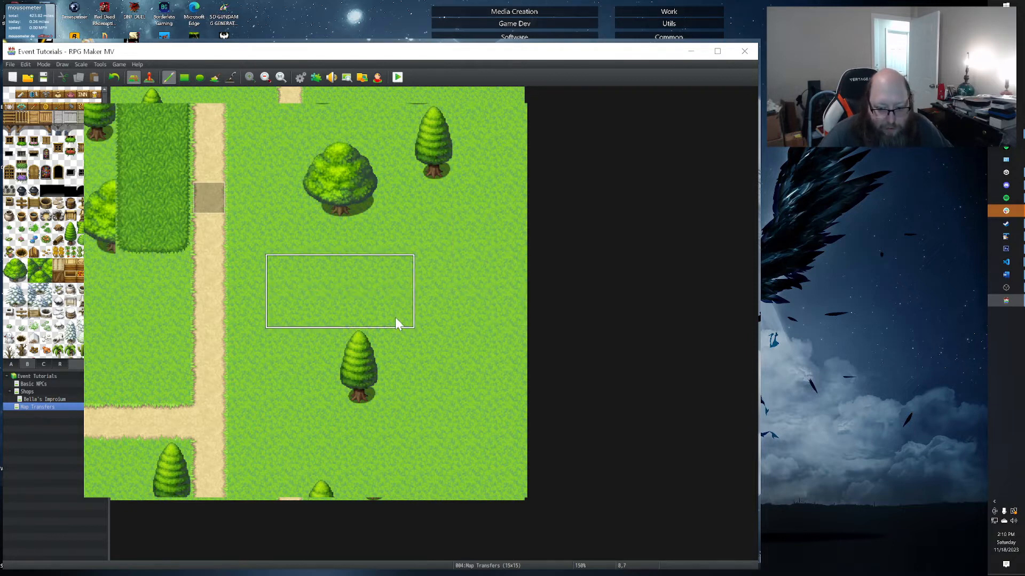
{"action": "right_click_drag", "start_coordinate": [374, 198], "coordinate": [366, 163]}
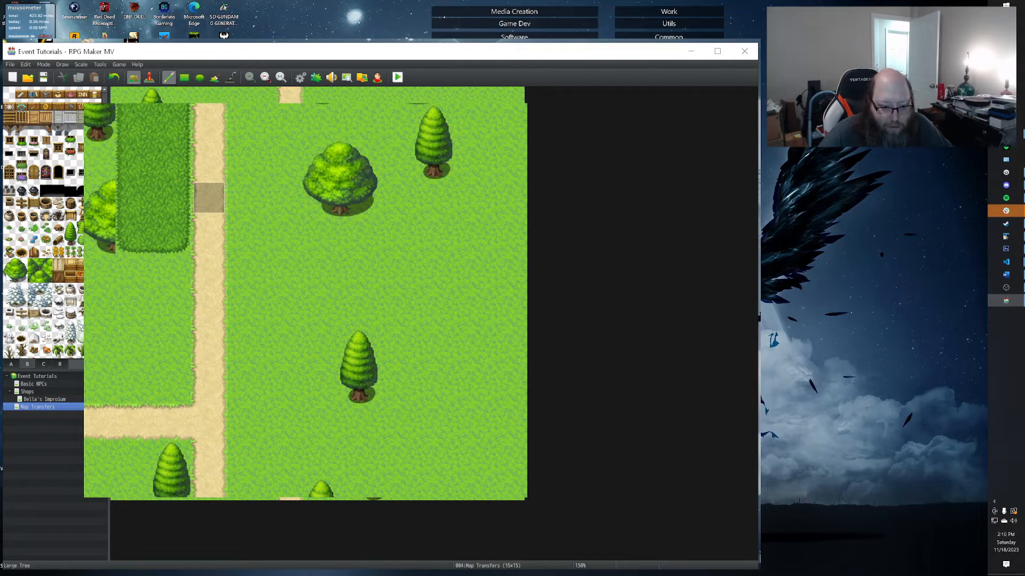
{"action": "left_click", "coordinate": [21, 271]}
{"action": "left_click", "coordinate": [140, 213]}
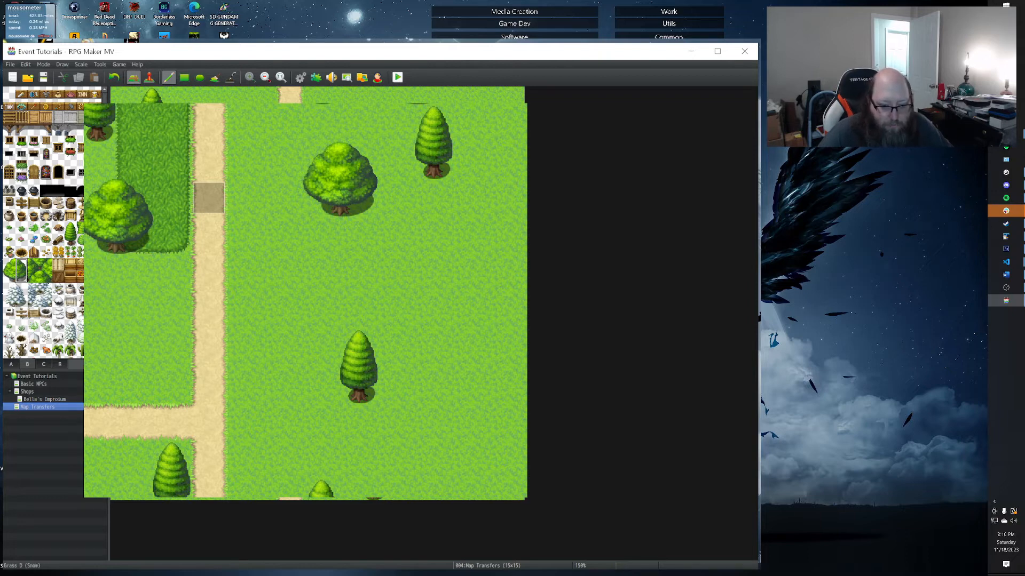
Place orange flowers at (5,5) and blue flowers at (4,4) in the dark-grass patch.
{"action": "left_click", "coordinate": [46, 243]}
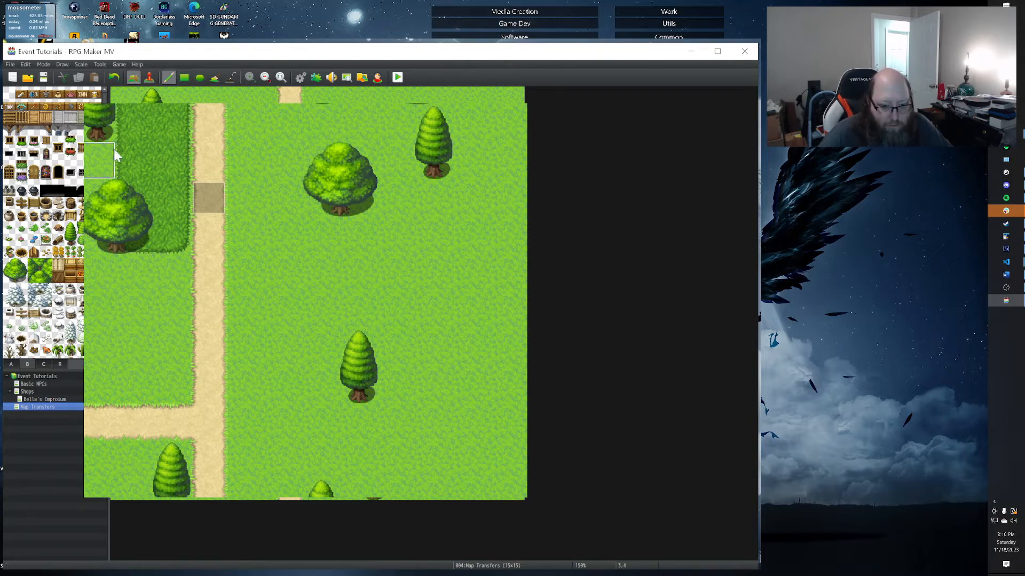
{"action": "left_click", "coordinate": [171, 196]}
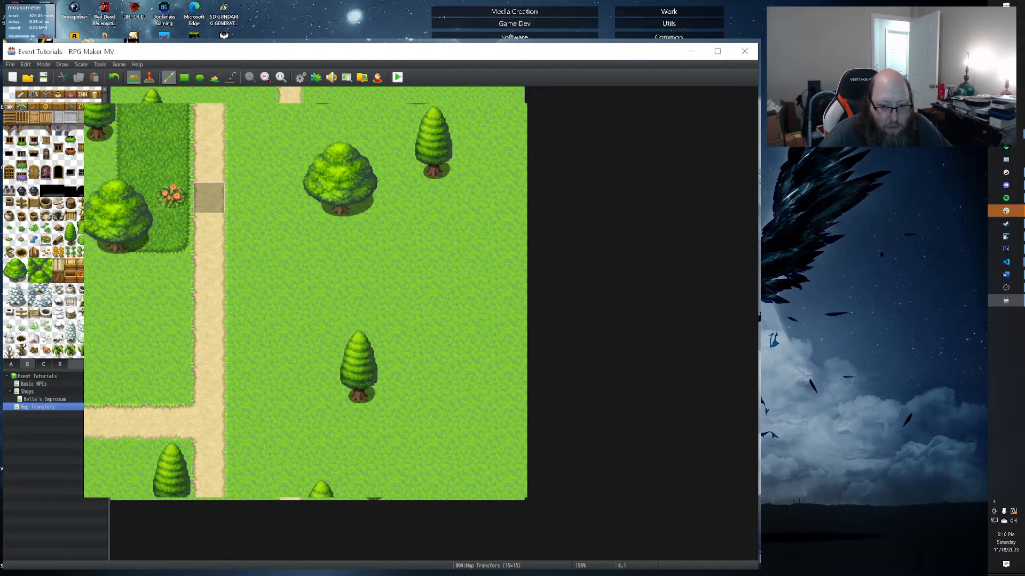
{"action": "left_click", "coordinate": [33, 239]}
{"action": "left_click", "coordinate": [135, 160]}
Try placing flowers at (4,6) over the base of the large round tree.
{"action": "left_click", "coordinate": [22, 239]}
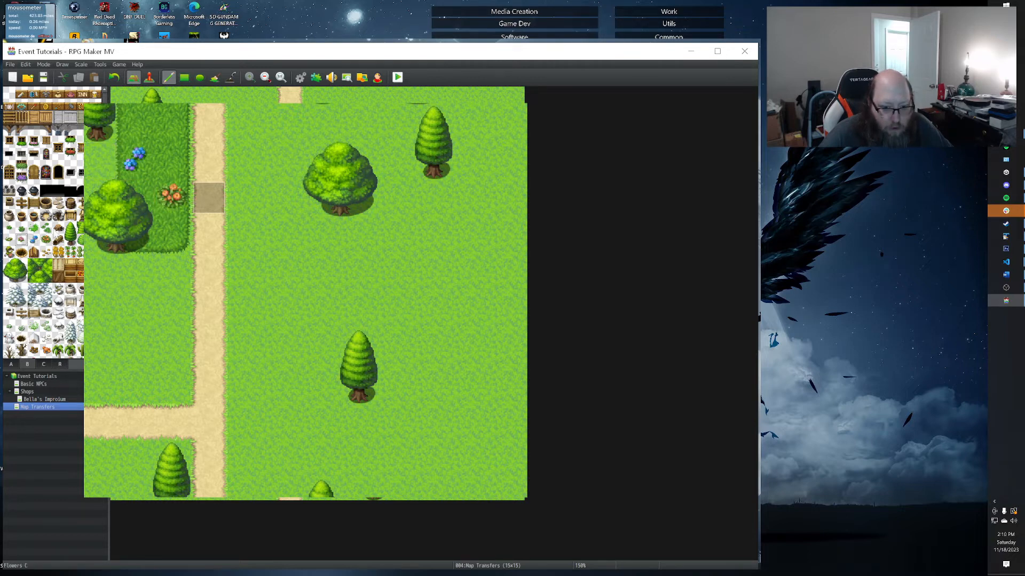
{"action": "key", "text": "ctrl+z"}
{"action": "left_click", "coordinate": [147, 235]}
{"action": "left_click", "coordinate": [46, 241]}
{"action": "left_click", "coordinate": [145, 232]}
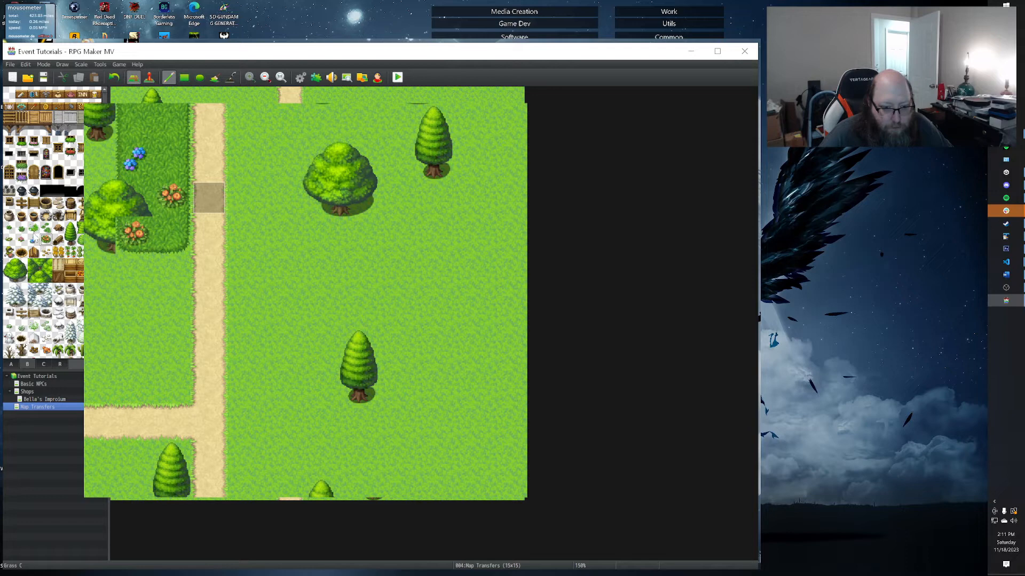
Replace the orange flowers at (5,5) with pink ones and restore the large round tree's base at (4,6).
{"action": "left_click", "coordinate": [24, 239]}
{"action": "right_click", "coordinate": [166, 172]}
{"action": "left_click", "coordinate": [166, 198]}
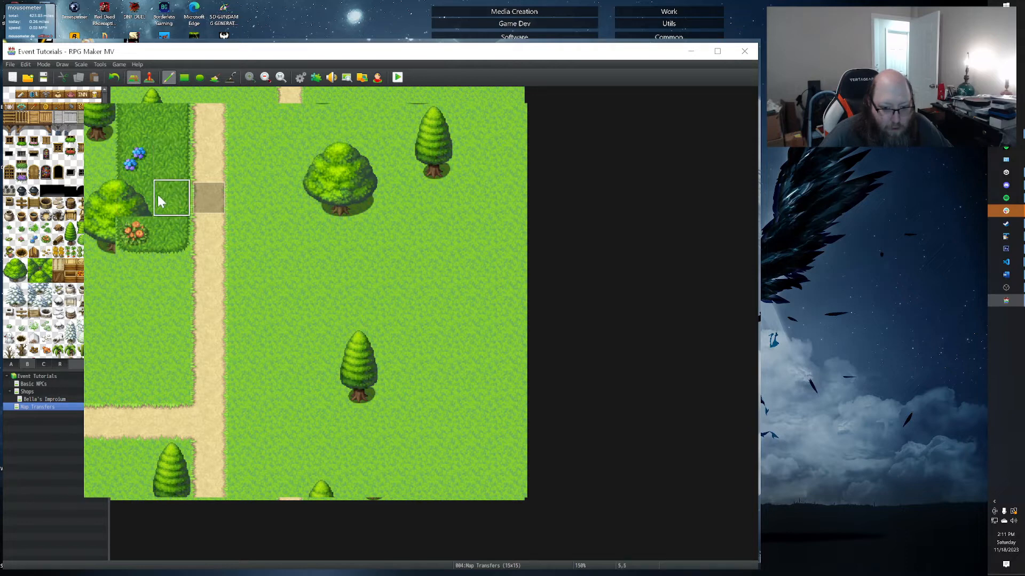
{"action": "left_click", "coordinate": [21, 239]}
{"action": "left_click", "coordinate": [170, 193]}
{"action": "left_click", "coordinate": [21, 277]}
{"action": "left_click", "coordinate": [130, 235]}
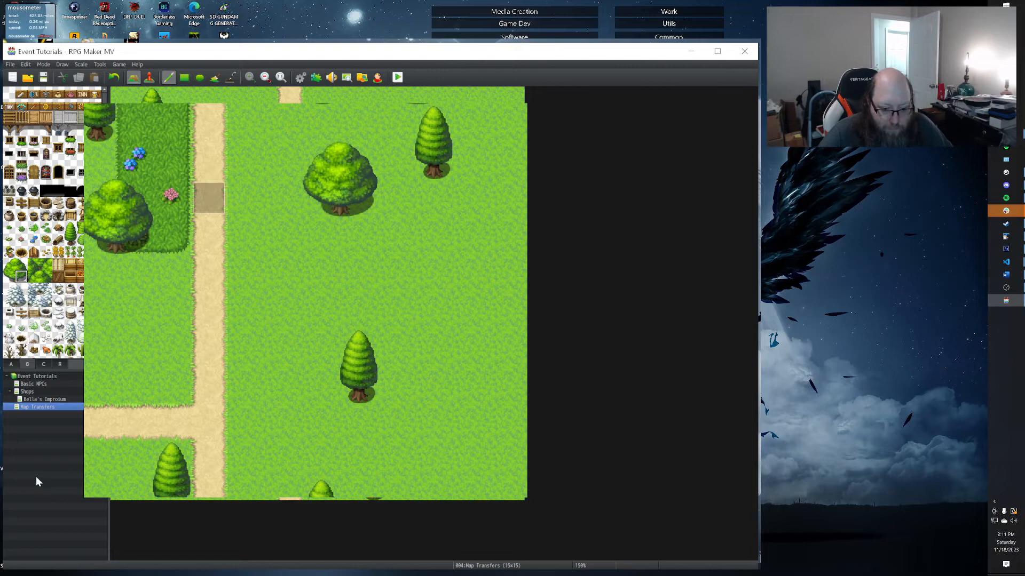
Paste a copy of the Map Transfers map beneath the original and delete that copy.
{"action": "left_click", "coordinate": [40, 398]}
{"action": "left_click", "coordinate": [38, 408]}
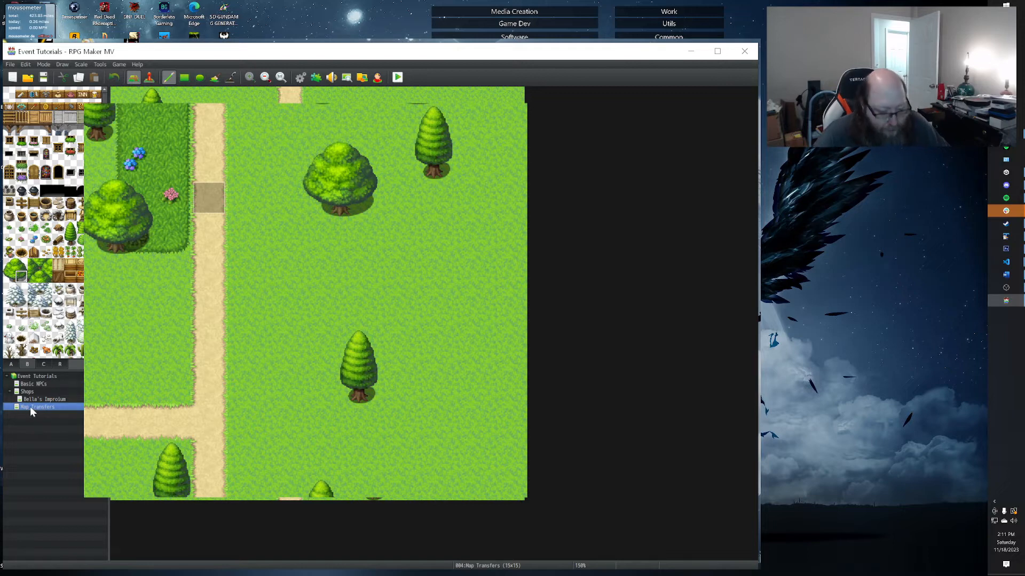
{"action": "key", "text": "ctrl+v"}
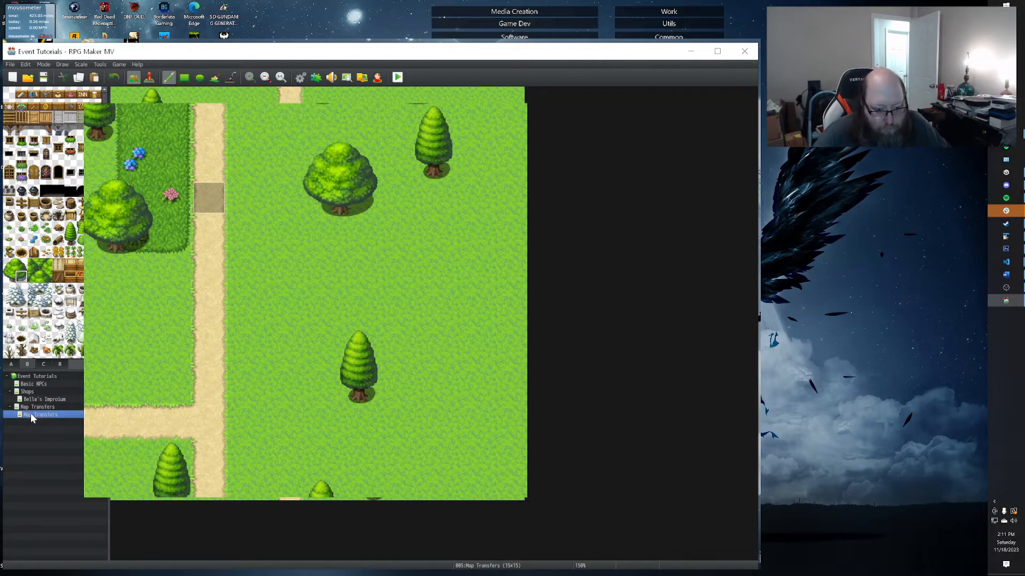
{"action": "key", "text": "Delete"}
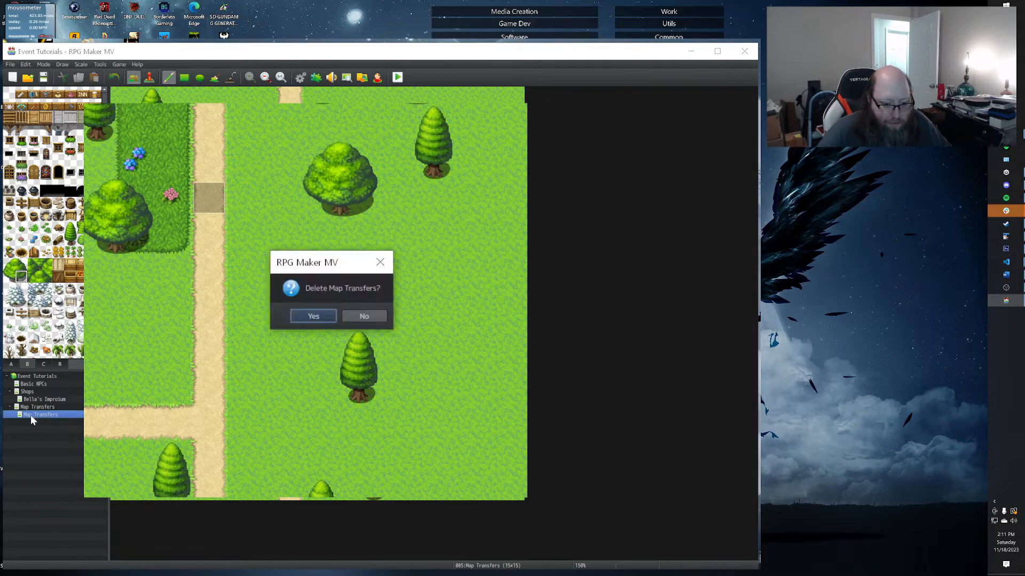
{"action": "left_click", "coordinate": [329, 318]}
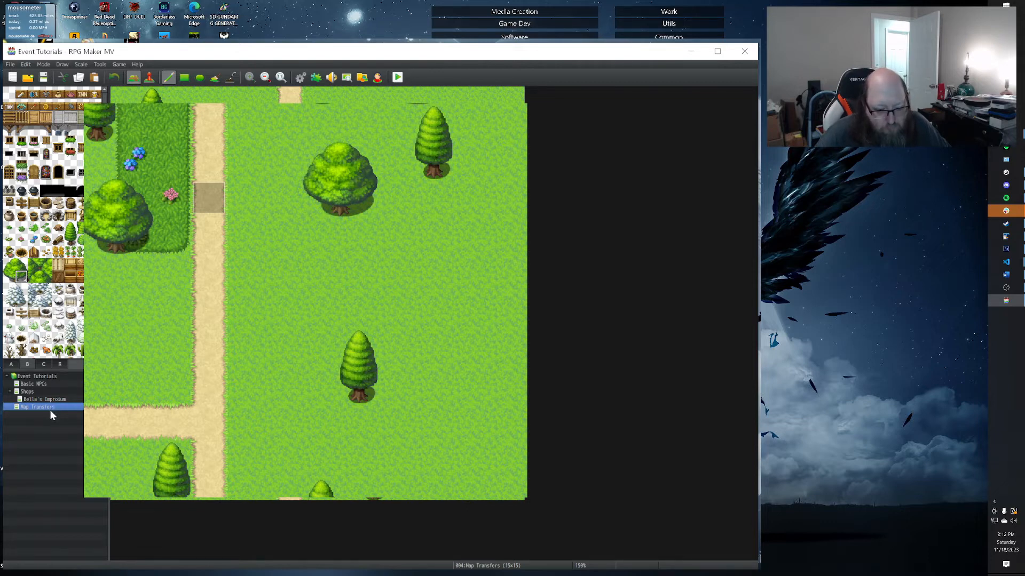
Paste a duplicate of the Map Transfers map as a child of the original in the map tree.
{"action": "key", "text": "ctrl+v"}
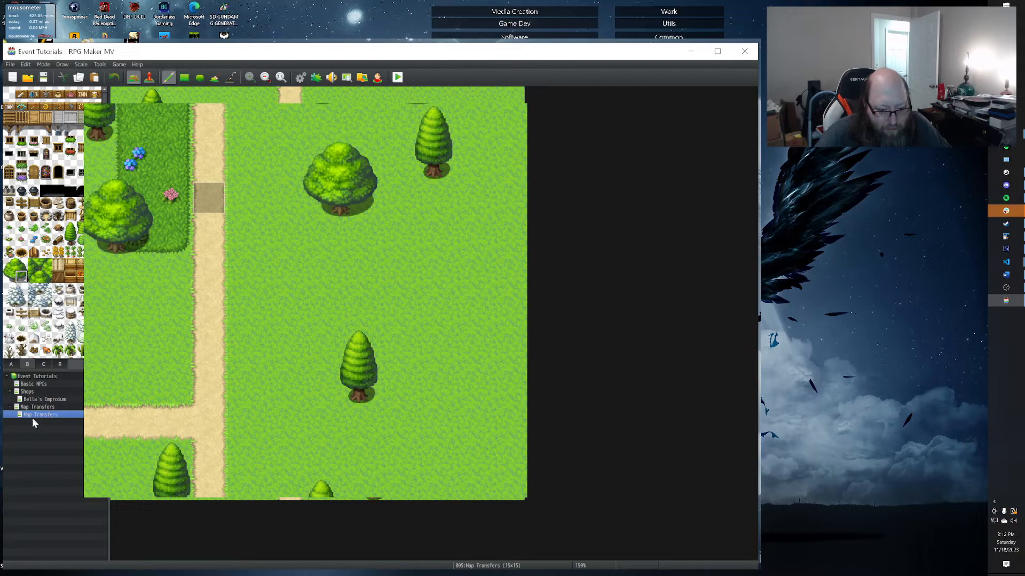
{"action": "right_click", "coordinate": [33, 414]}
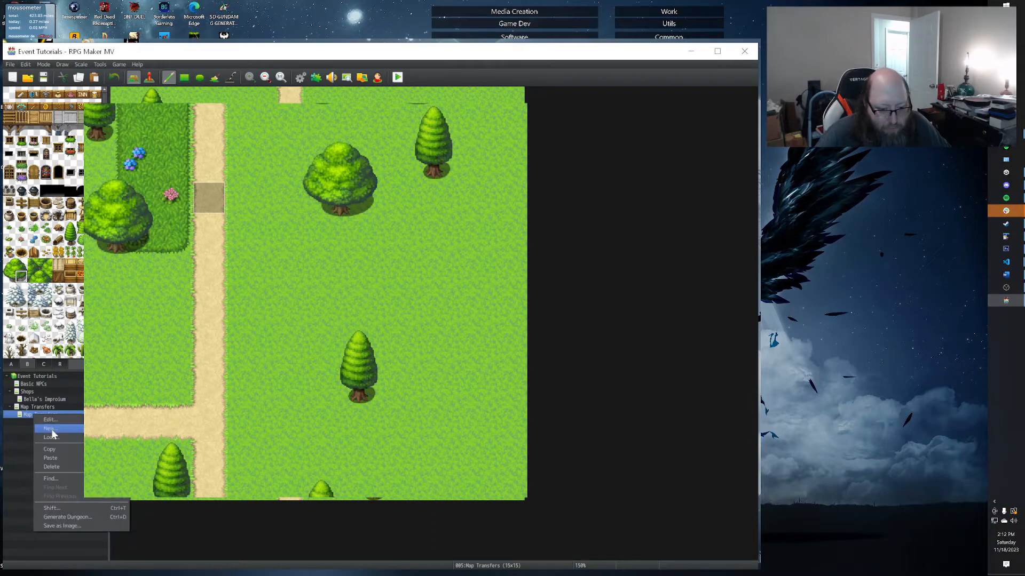
{"action": "left_click", "coordinate": [51, 429]}
{"action": "left_click", "coordinate": [511, 447]}
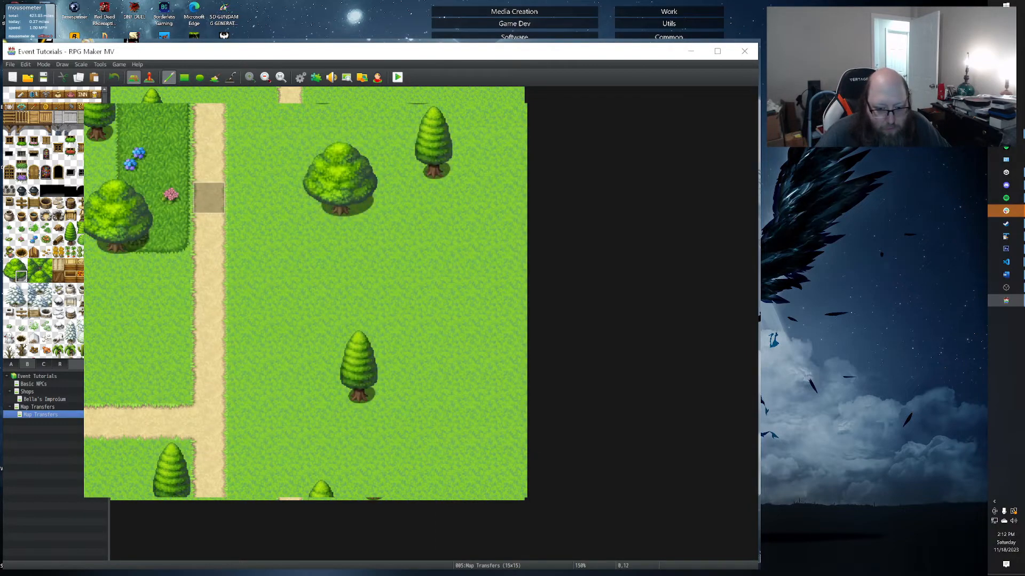
Rename the duplicated child map to Map Transfers B and clear its display name.
{"action": "right_click", "coordinate": [57, 413]}
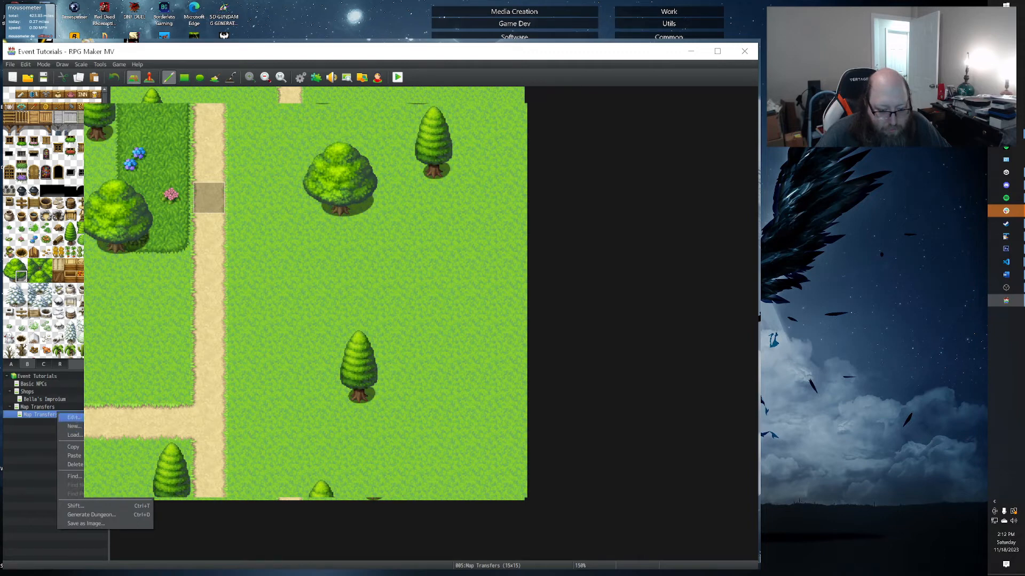
{"action": "left_click", "coordinate": [74, 417]}
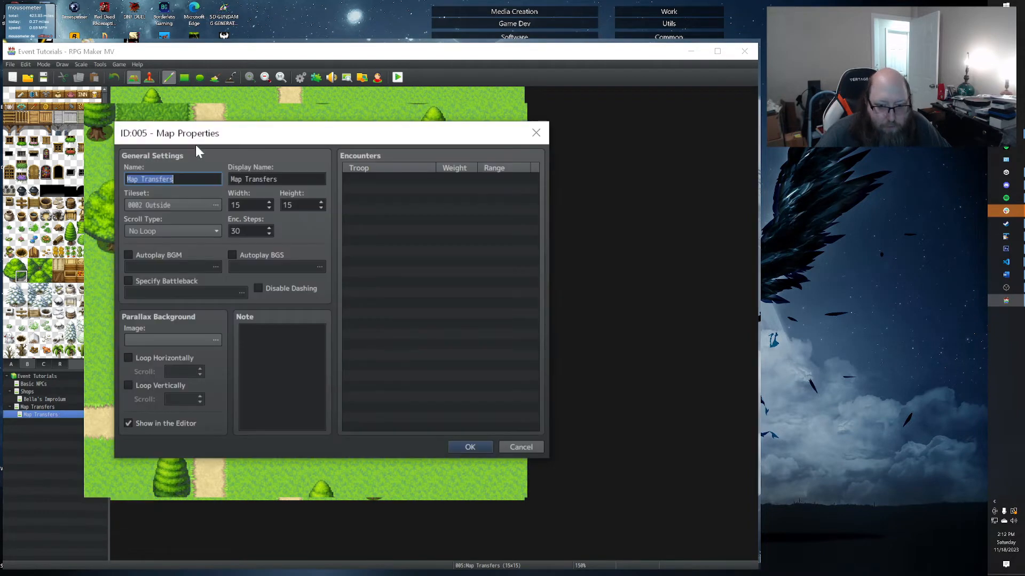
{"action": "key", "text": "Tab"}
{"action": "key", "text": "Delete"}
{"action": "key", "text": "shift+Tab"}
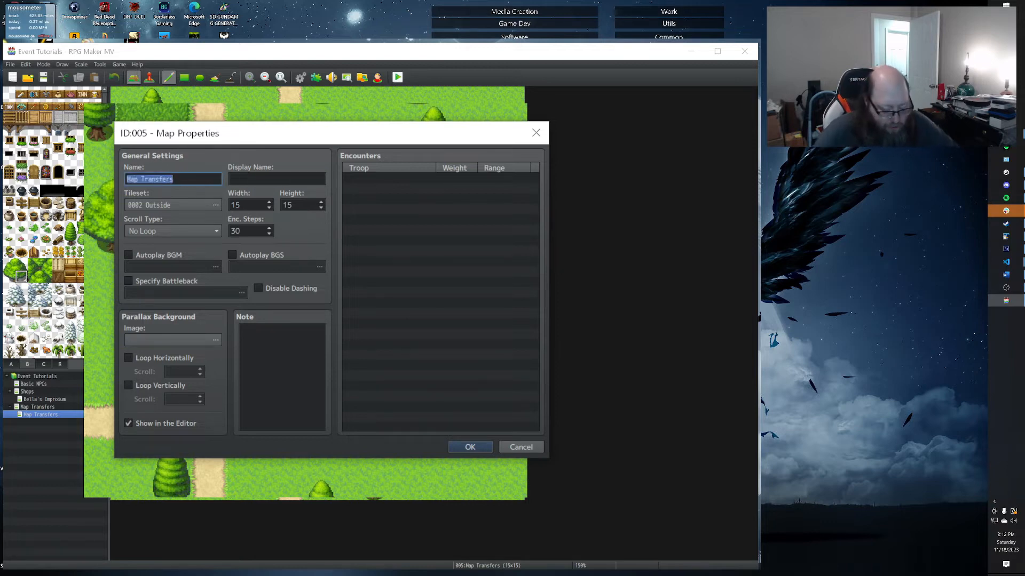
{"action": "key", "text": "End"}
{"action": "type", "text": "B"}
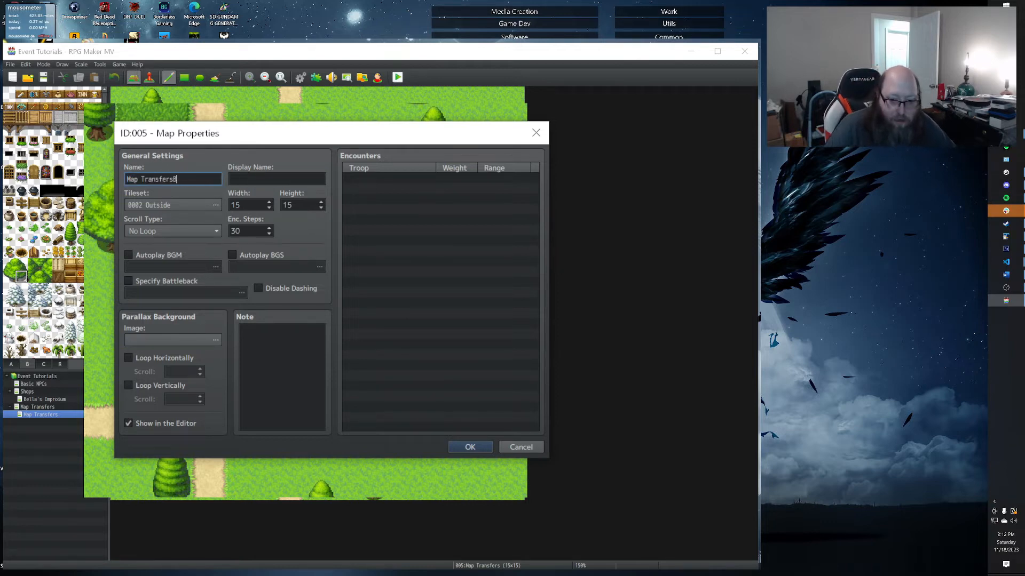
{"action": "key", "text": "BackSpace"}
{"action": "type", "text": " B"}
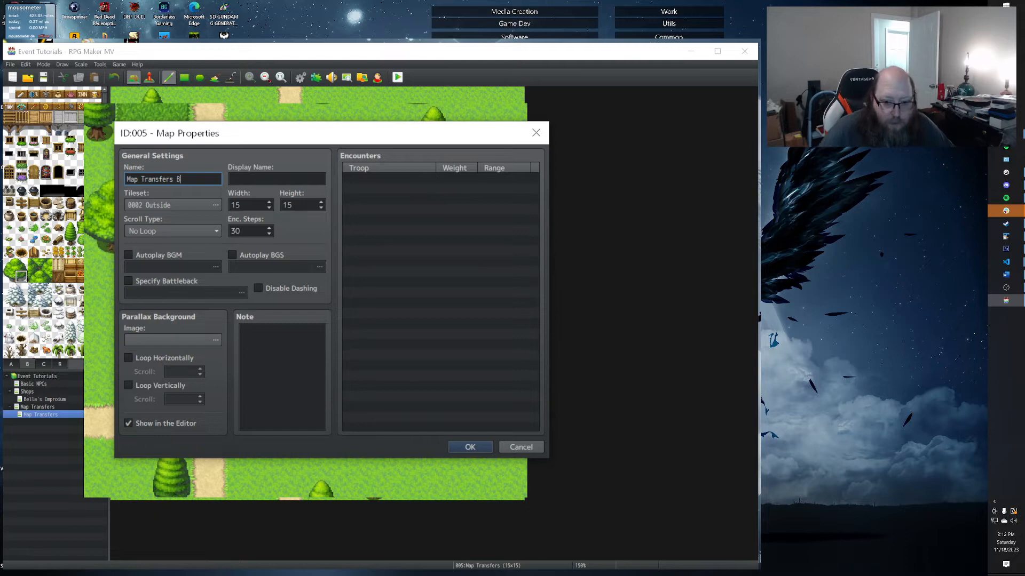
{"action": "left_click", "coordinate": [491, 447]}
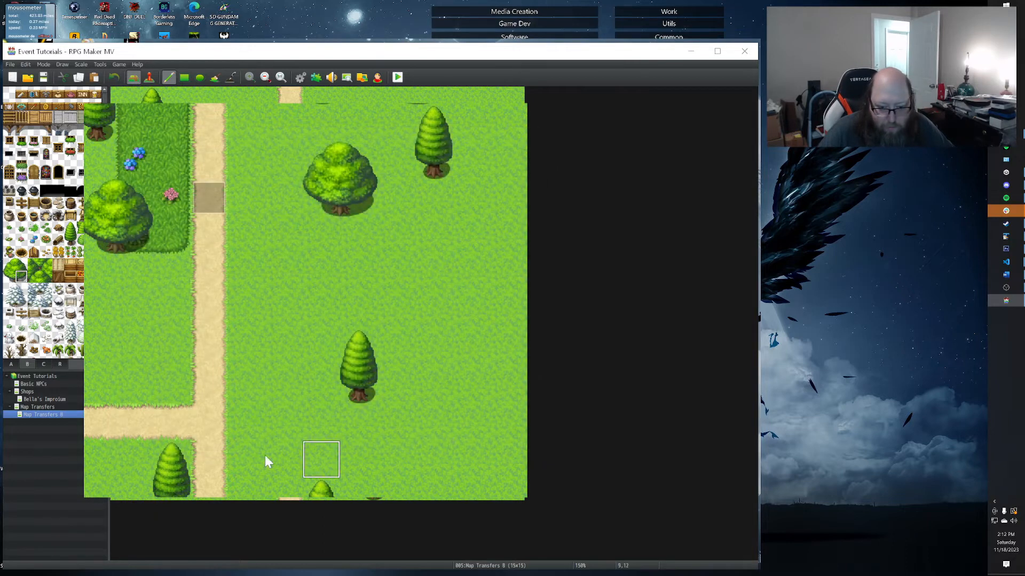
Rename the Map Transfers map to Map Transfers A and clear its display name.
{"action": "left_click", "coordinate": [38, 407]}
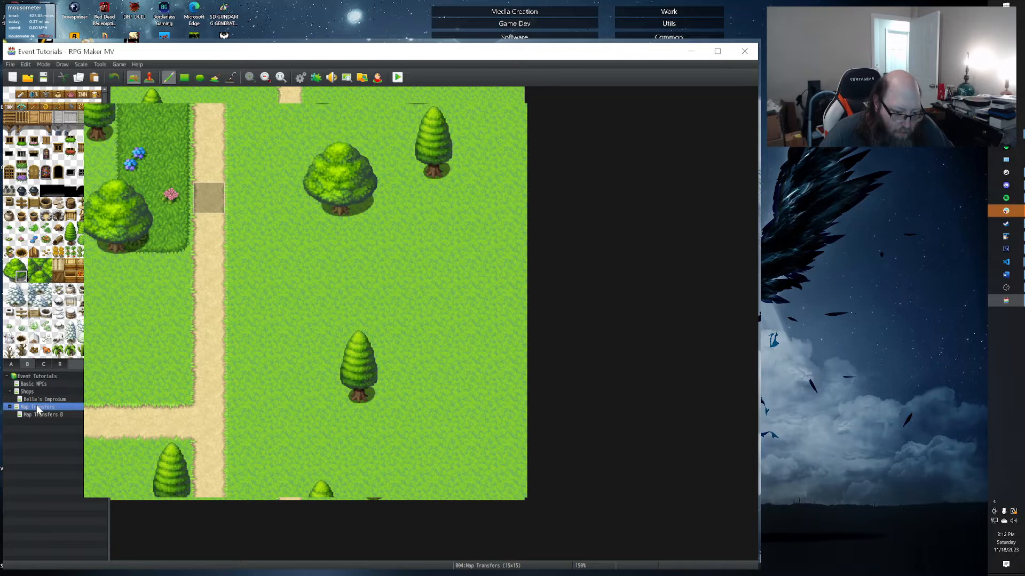
{"action": "right_click", "coordinate": [36, 405]}
{"action": "left_click", "coordinate": [62, 410]}
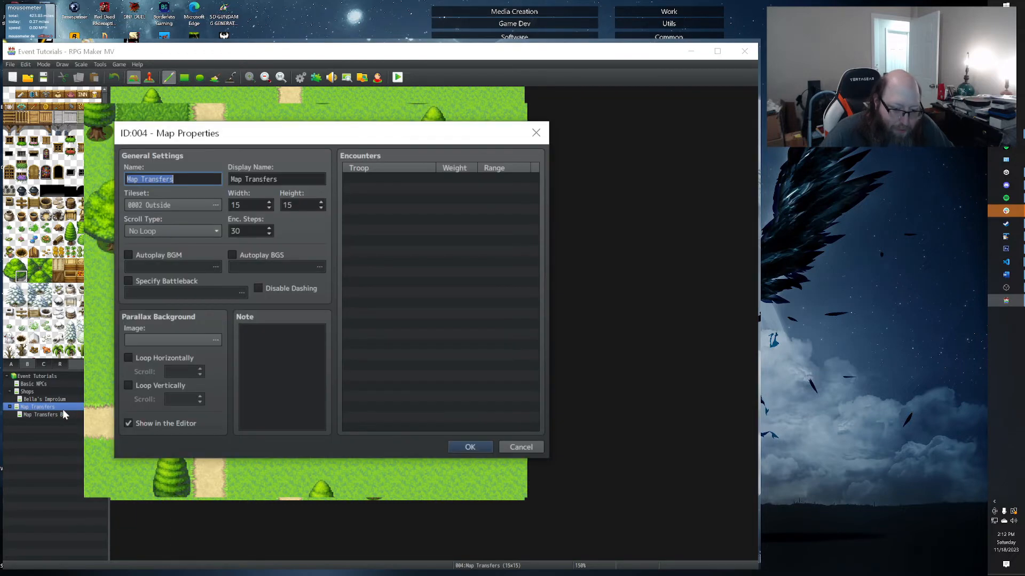
{"action": "left_click", "coordinate": [202, 179]}
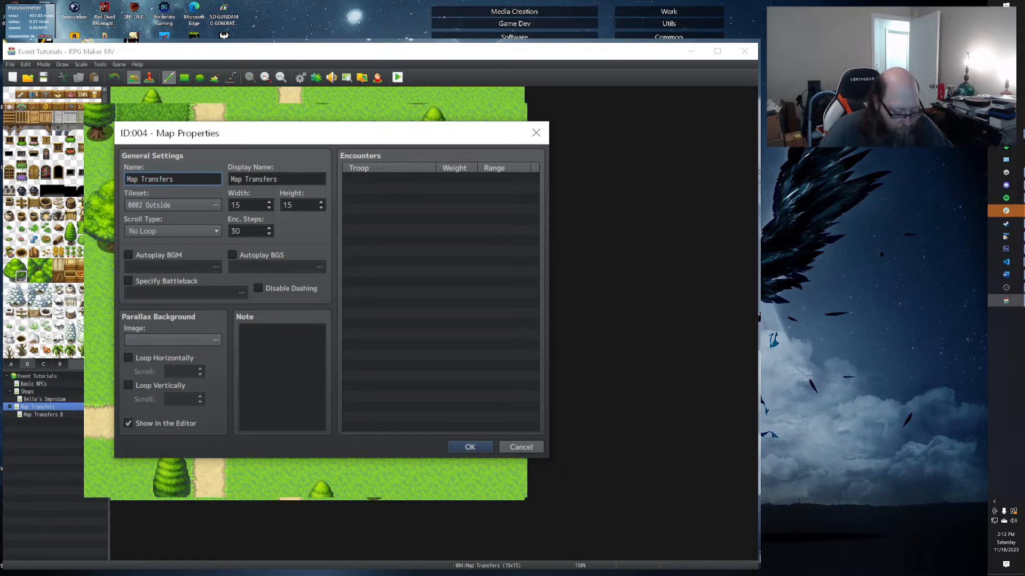
{"action": "type", "text": "A"}
{"action": "left_click", "coordinate": [263, 176]}
{"action": "left_click_drag", "start_coordinate": [278, 180], "coordinate": [229, 179]}
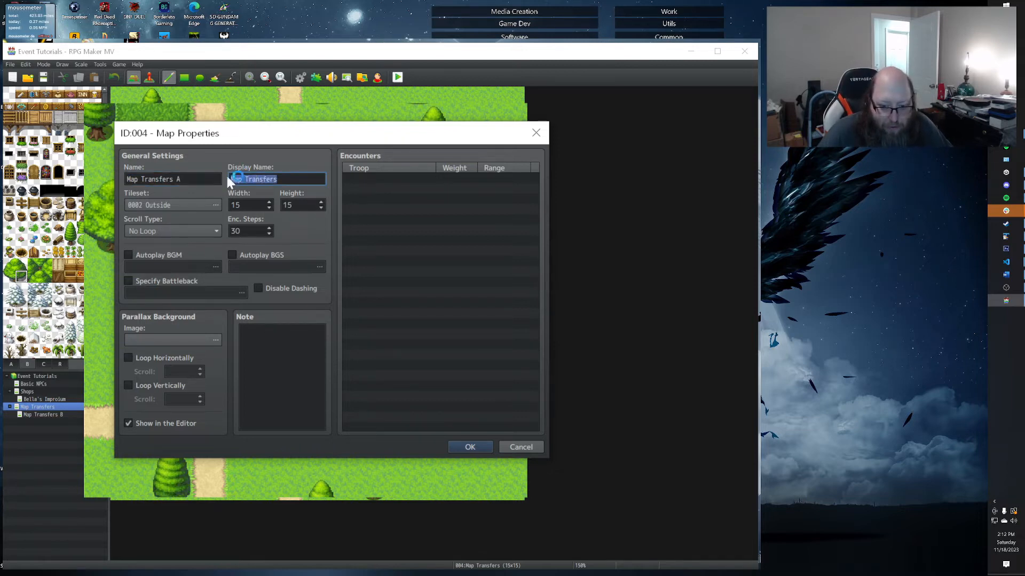
{"action": "key", "text": "BackSpace"}
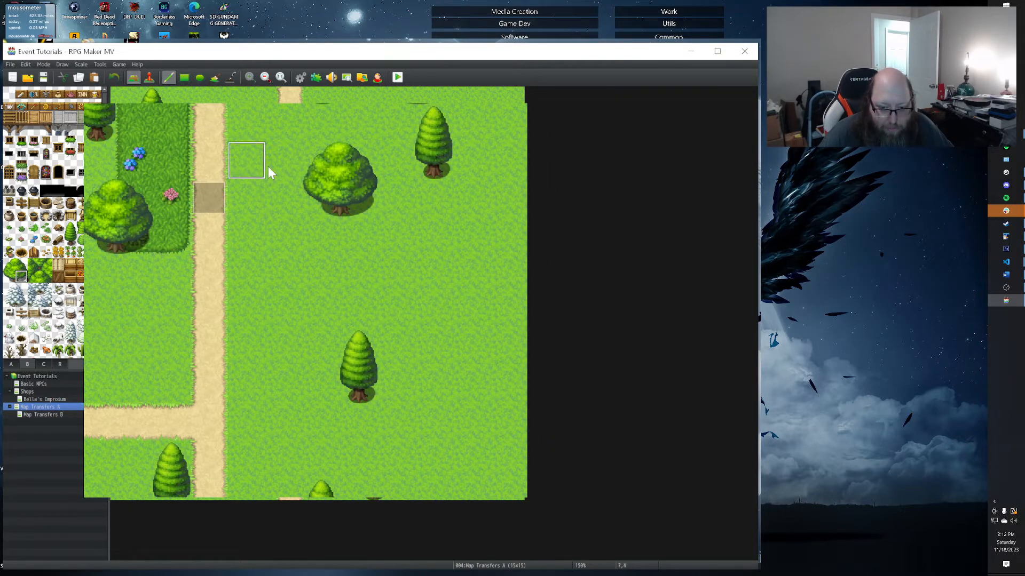
Shift the contents of the Map Transfers B map by an X offset of 1.
{"action": "left_click", "coordinate": [47, 415]}
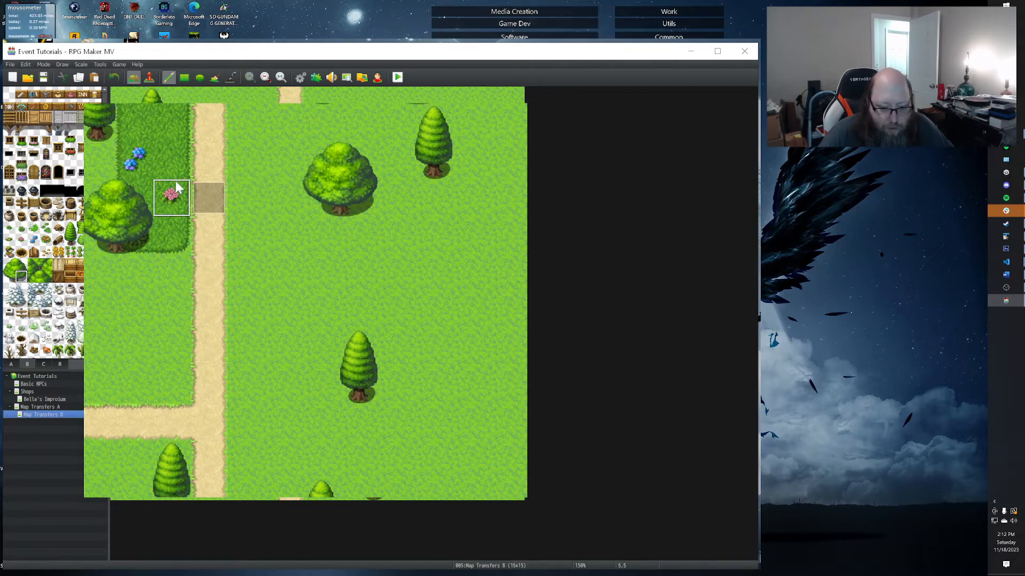
{"action": "right_click", "coordinate": [46, 416]}
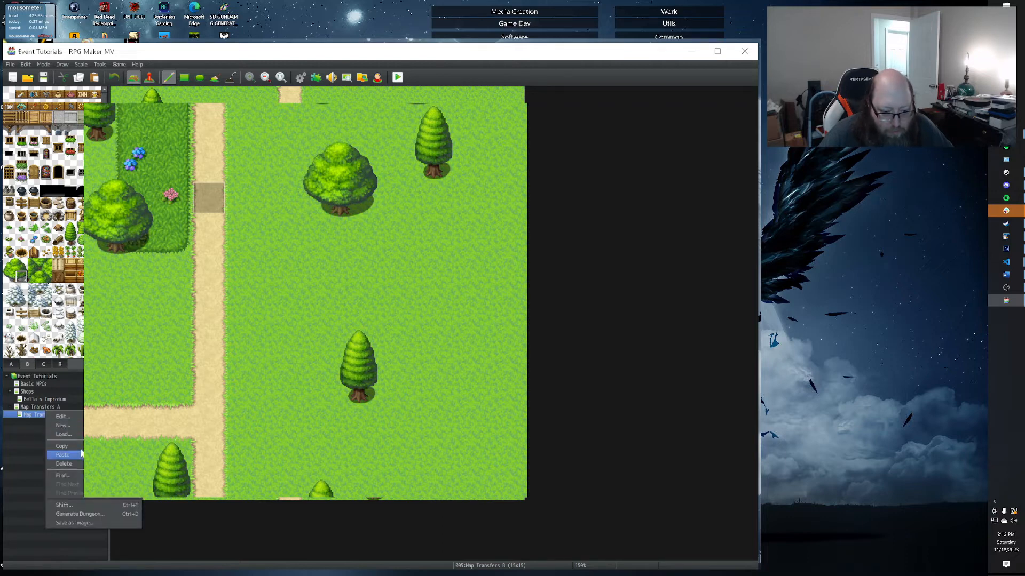
{"action": "left_click", "coordinate": [63, 505]}
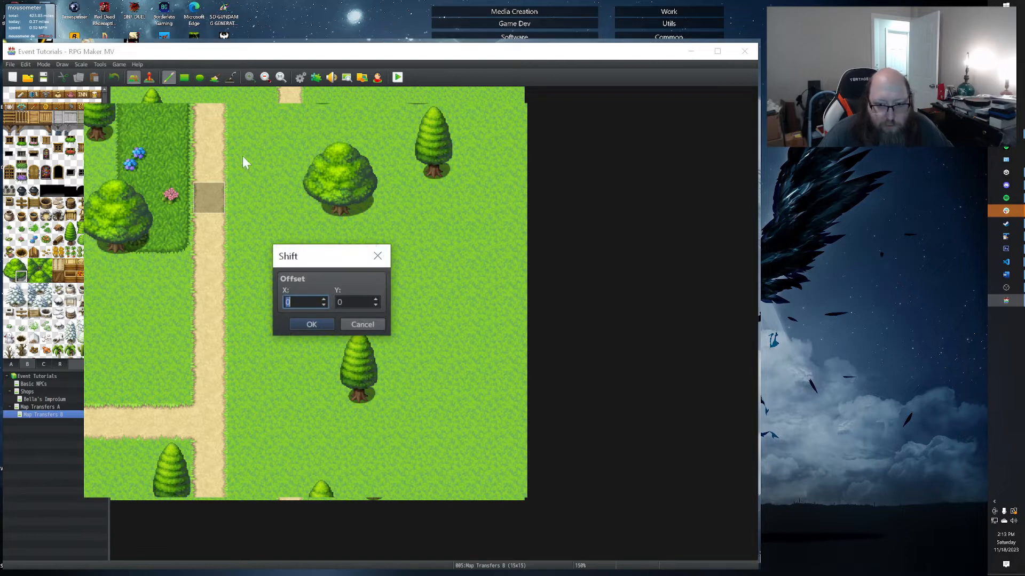
{"action": "left_click", "coordinate": [324, 300]}
{"action": "left_click", "coordinate": [319, 320]}
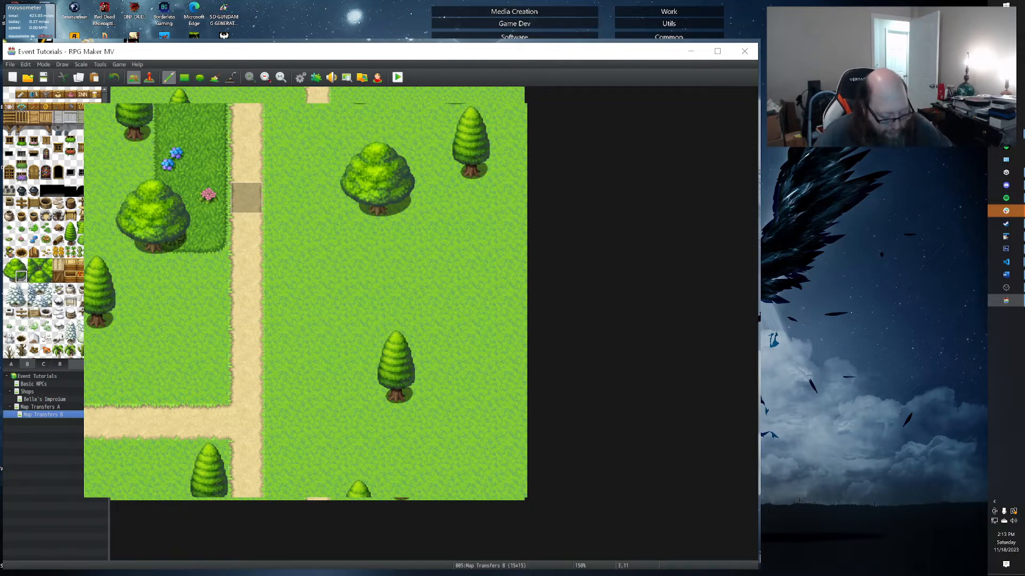
Shift Map Transfers B back horizontally with an X offset of -1.
{"action": "right_click", "coordinate": [56, 413]}
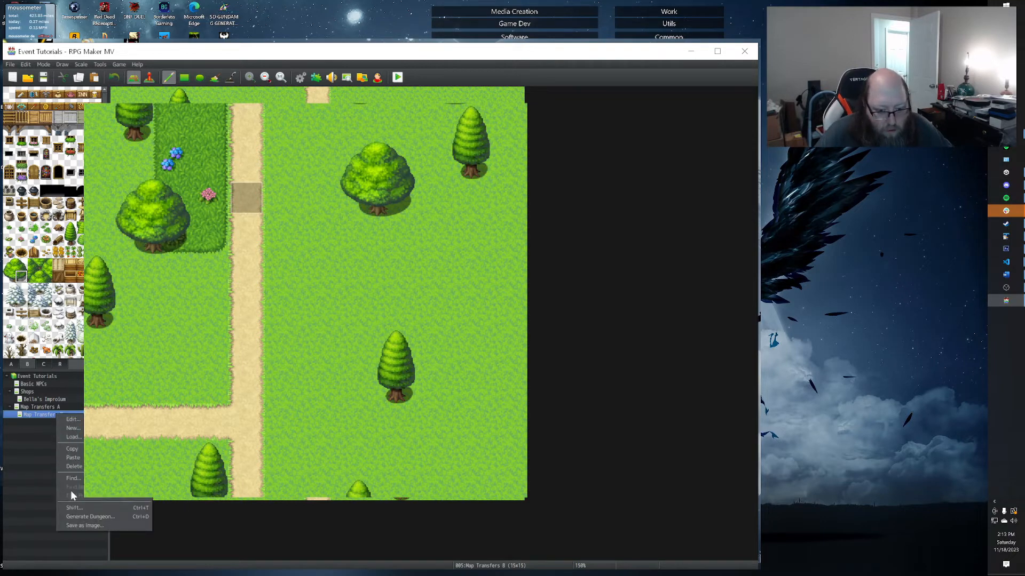
{"action": "left_click", "coordinate": [70, 511]}
{"action": "type", "text": "-1"}
{"action": "left_click", "coordinate": [311, 323]}
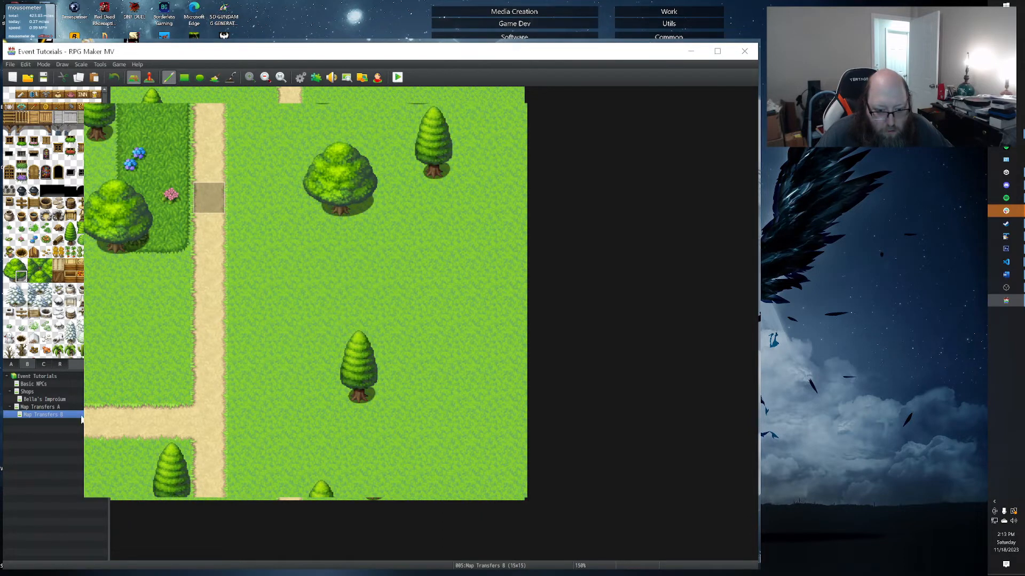
Shift the contents of Map Transfers B upward by six tiles along Y.
{"action": "right_click", "coordinate": [60, 415]}
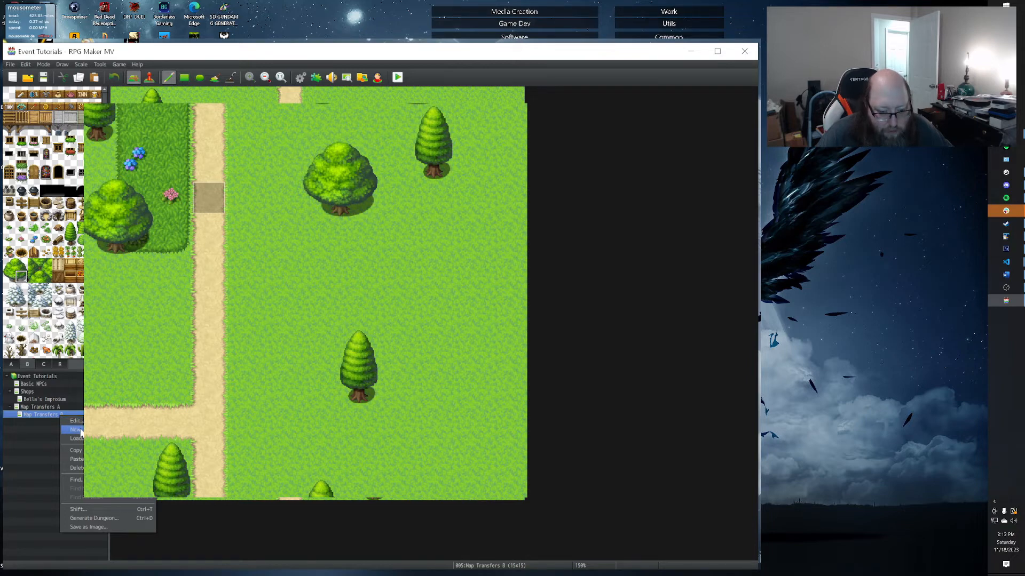
{"action": "left_click", "coordinate": [76, 509]}
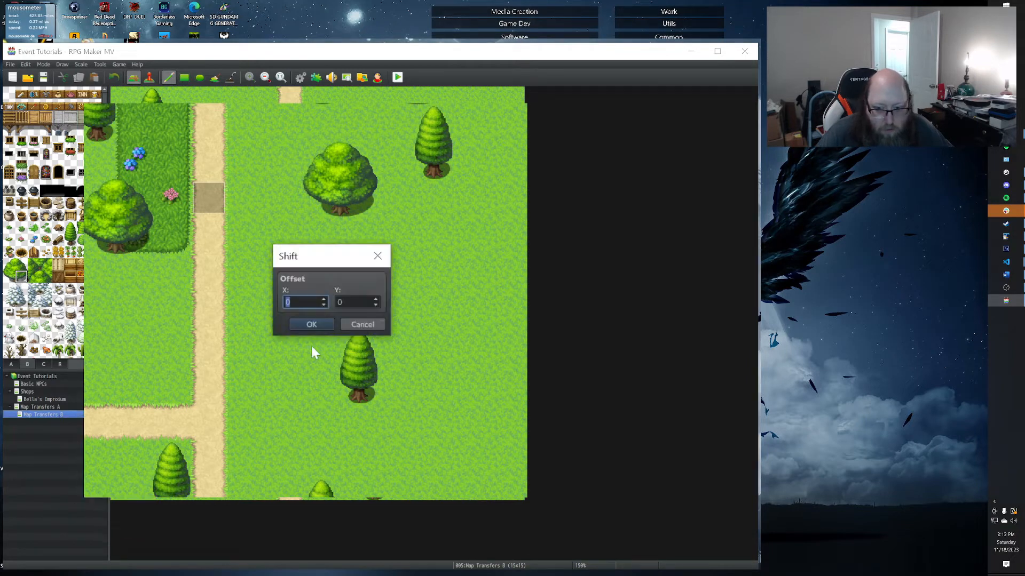
{"action": "left_click", "coordinate": [374, 302]}
{"action": "left_click", "coordinate": [375, 305]}
{"action": "left_click", "coordinate": [375, 305]}
{"action": "left_click", "coordinate": [376, 305]}
{"action": "left_click", "coordinate": [375, 305]}
{"action": "left_click", "coordinate": [304, 325]}
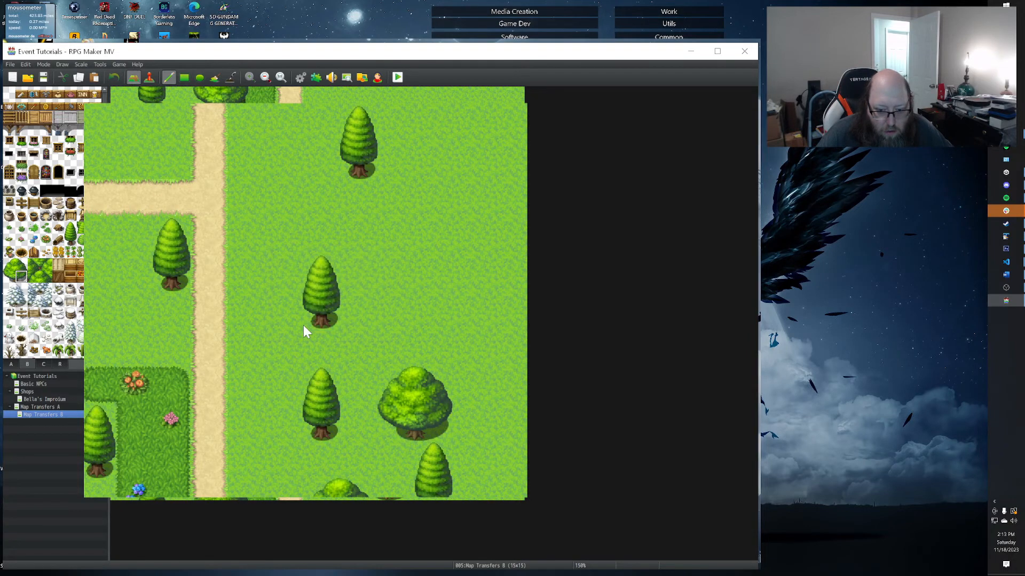
Shift the contents of Map Transfers B down by nine tiles along Y.
{"action": "right_click", "coordinate": [31, 414]}
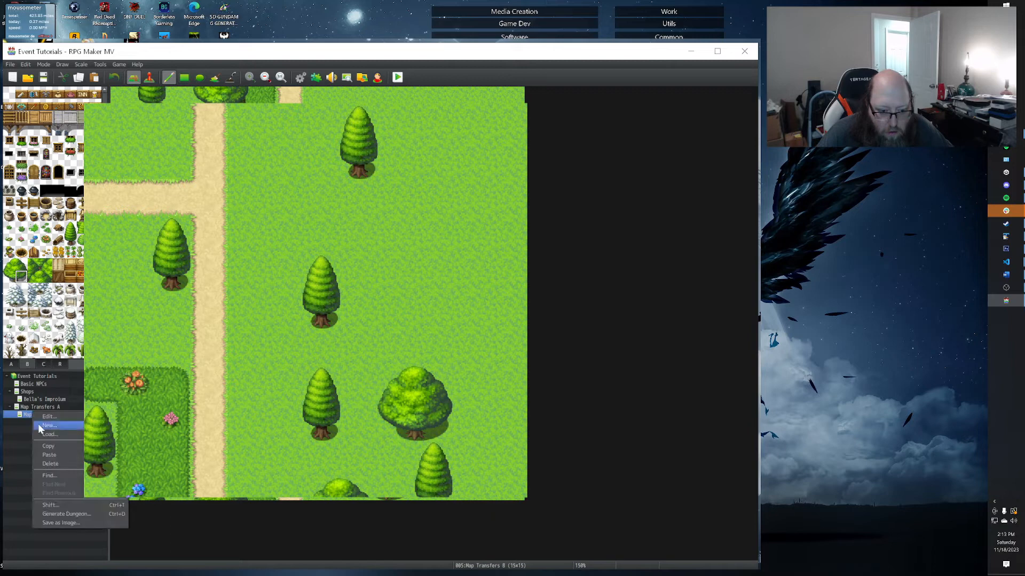
{"action": "left_click", "coordinate": [60, 505]}
{"action": "left_click", "coordinate": [376, 300]}
{"action": "left_click", "coordinate": [376, 299]}
{"action": "left_click", "coordinate": [376, 300]}
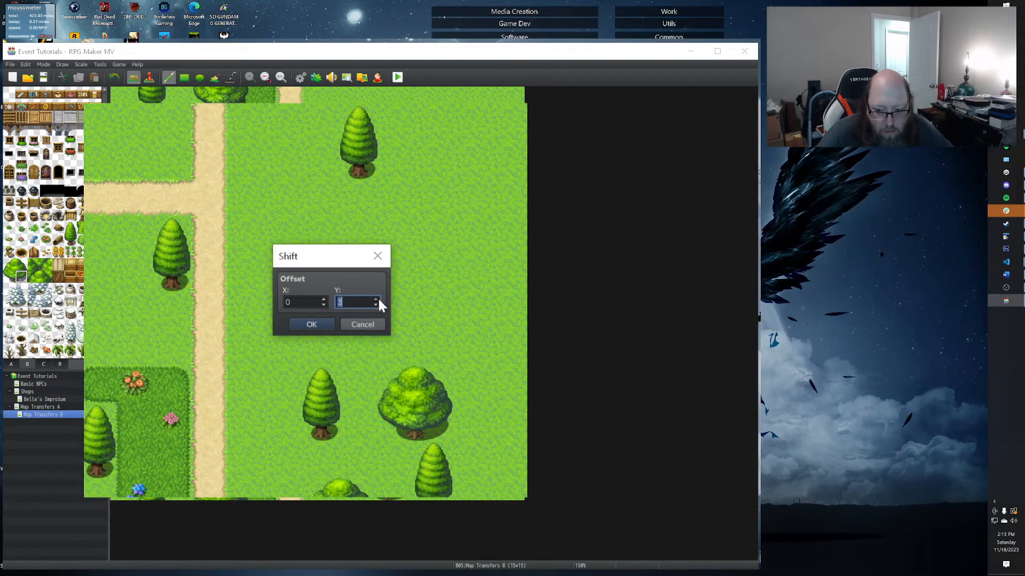
{"action": "left_click", "coordinate": [305, 324]}
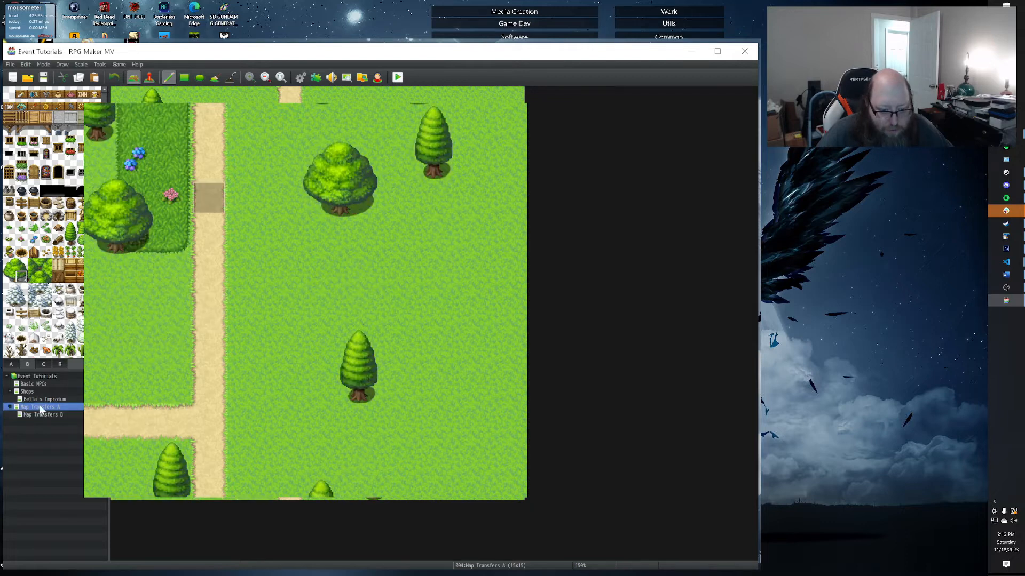
Delete the shifted Map Transfers B map and paste a fresh copy of Map Transfers A as its child.
{"action": "key", "text": "Delete"}
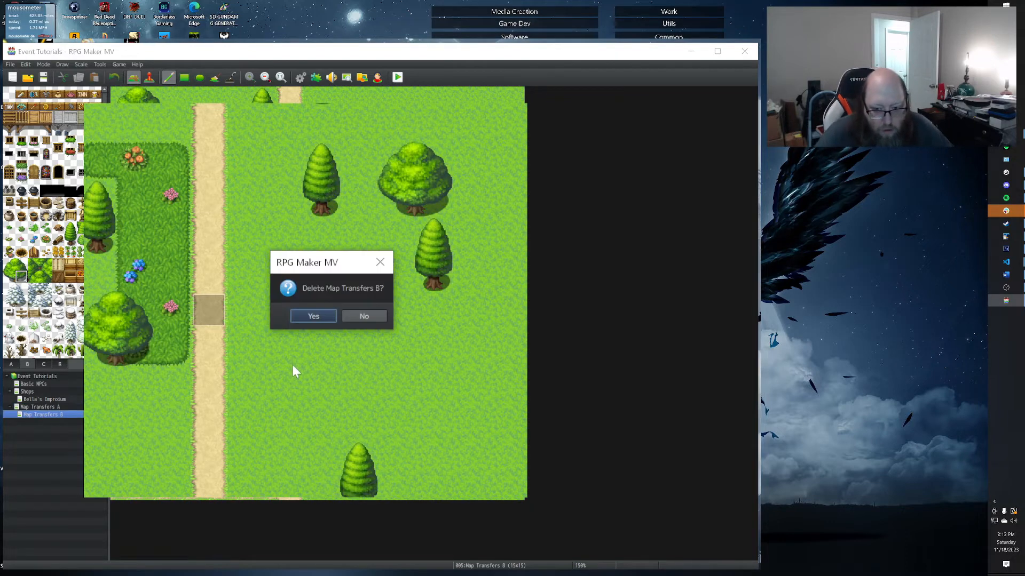
{"action": "left_click", "coordinate": [309, 314]}
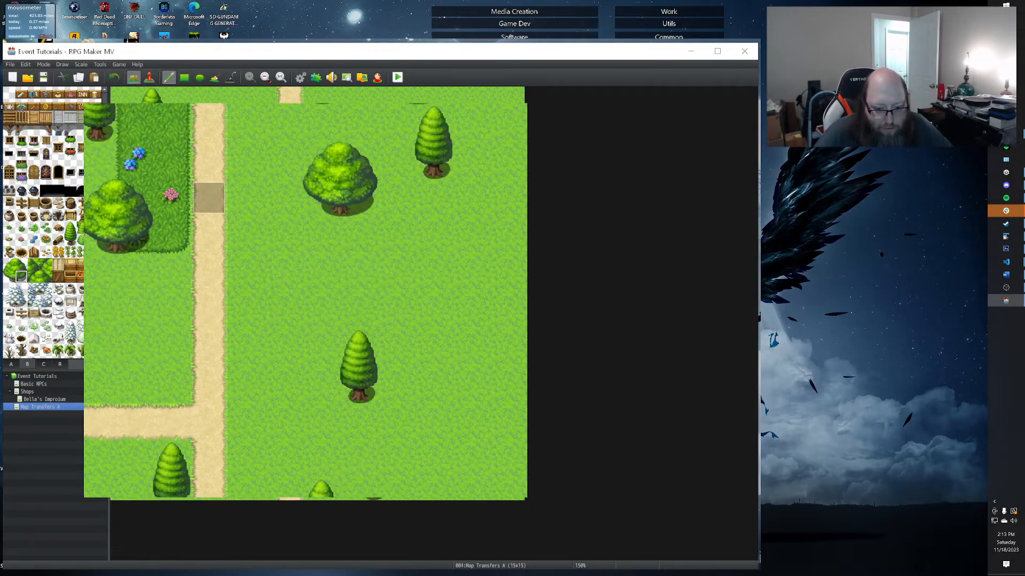
{"action": "key", "text": "ctrl+v"}
Rename the pasted child map to Map Transfers B and set its height to 30 tiles.
{"action": "right_click", "coordinate": [41, 415]}
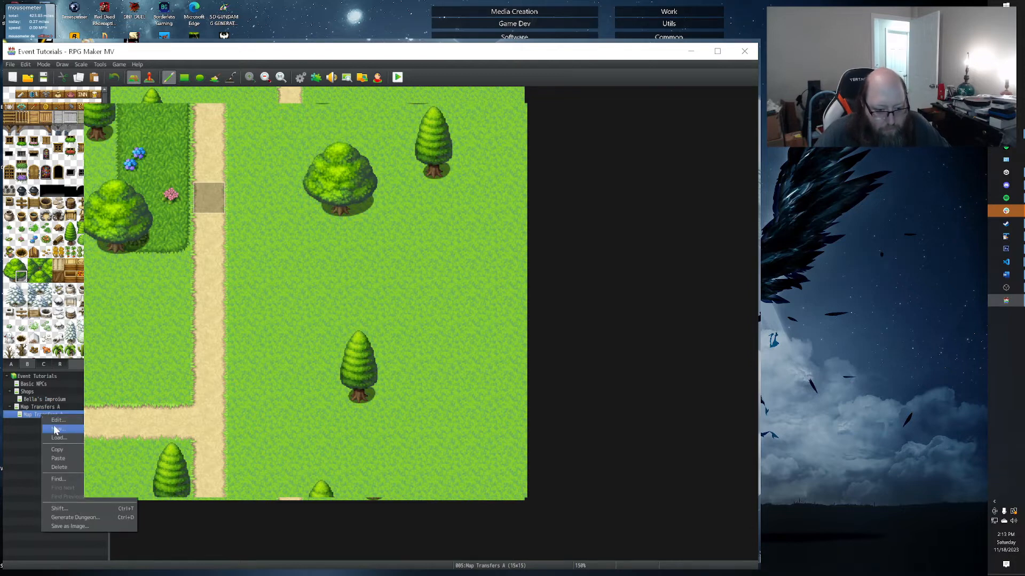
{"action": "left_click", "coordinate": [58, 420]}
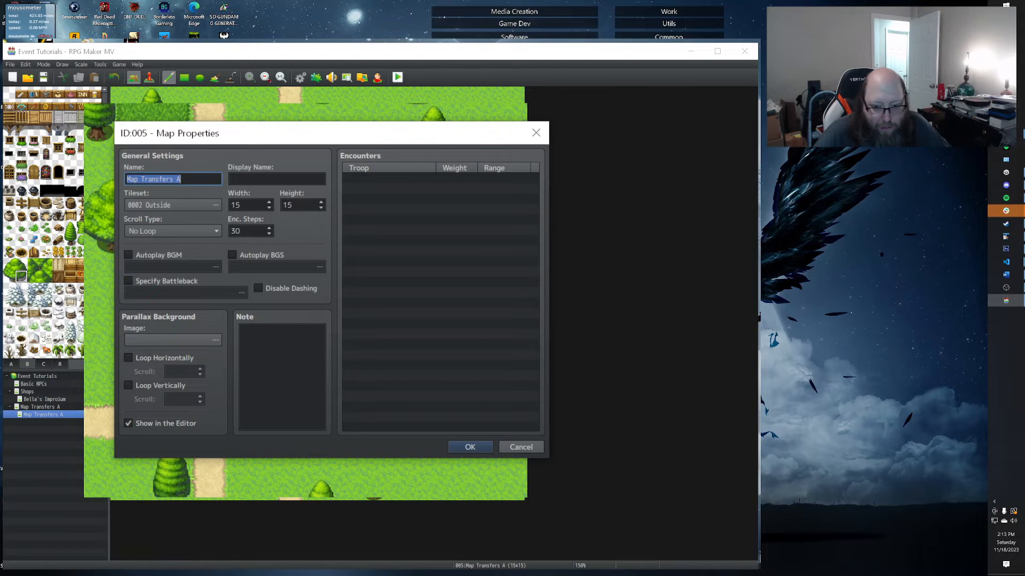
{"action": "key", "text": "Right"}
{"action": "key", "text": "BackSpace"}
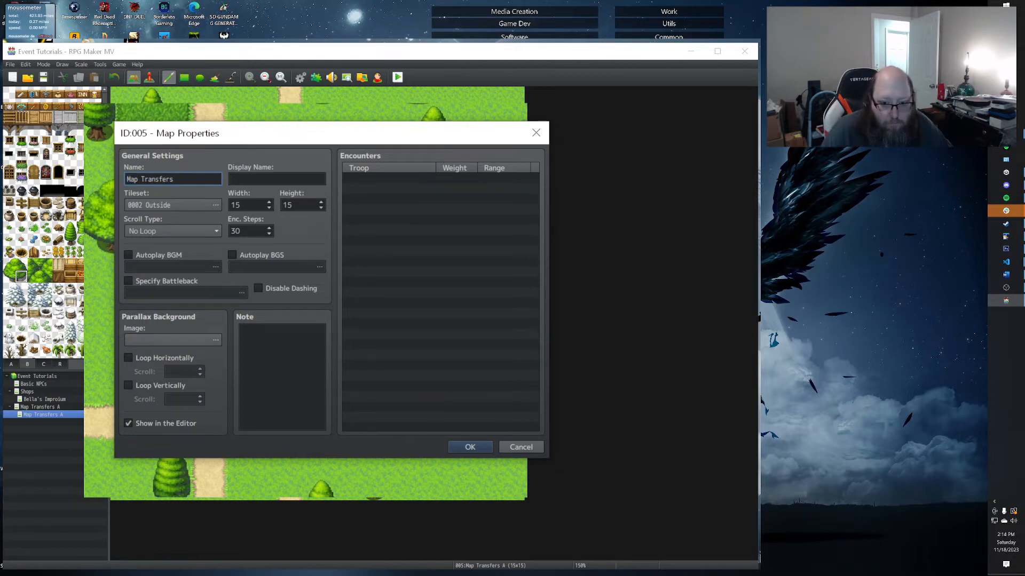
{"action": "type", "text": "B"}
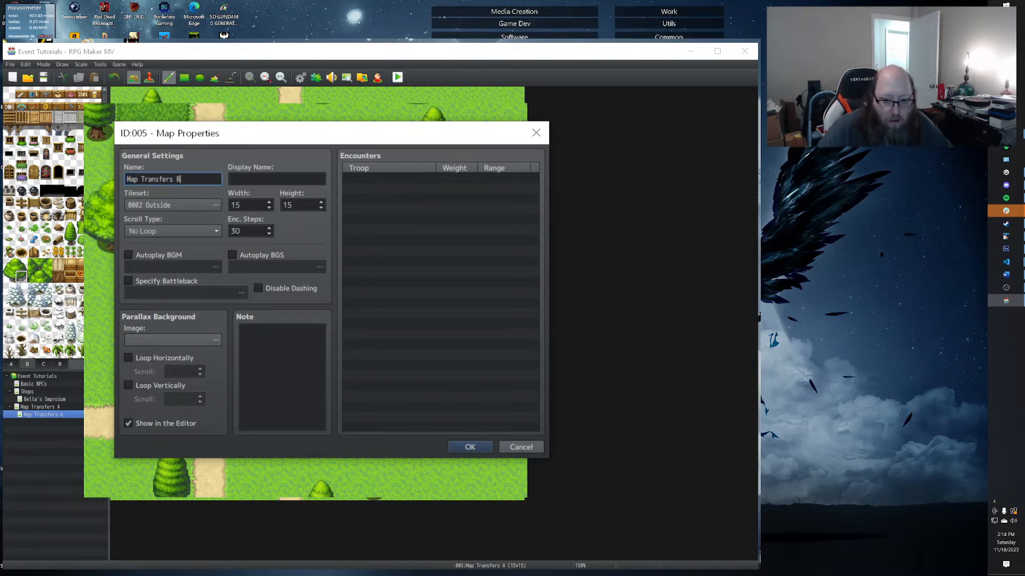
{"action": "left_click_drag", "start_coordinate": [299, 205], "coordinate": [265, 197]}
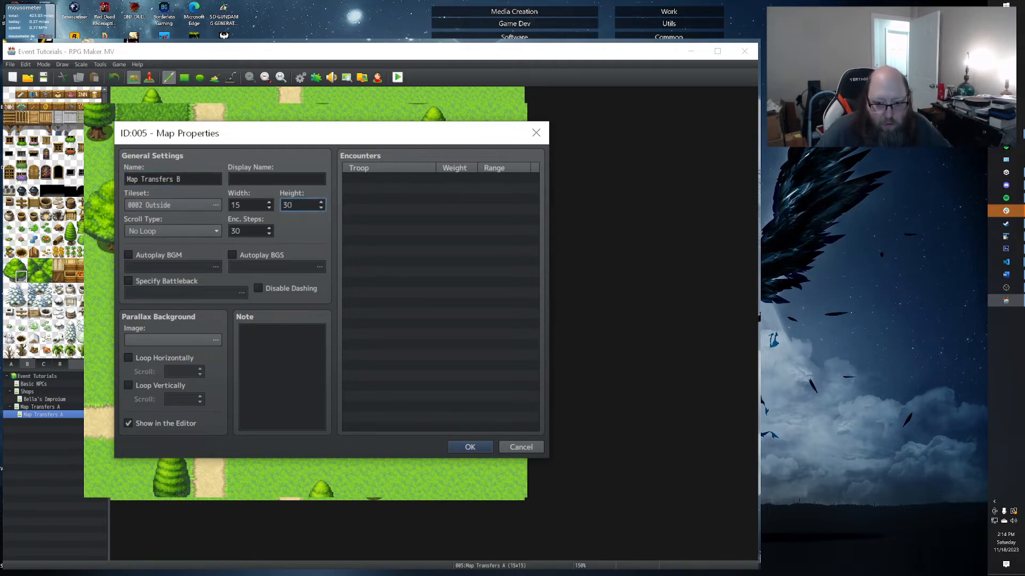
{"action": "left_click", "coordinate": [470, 447]}
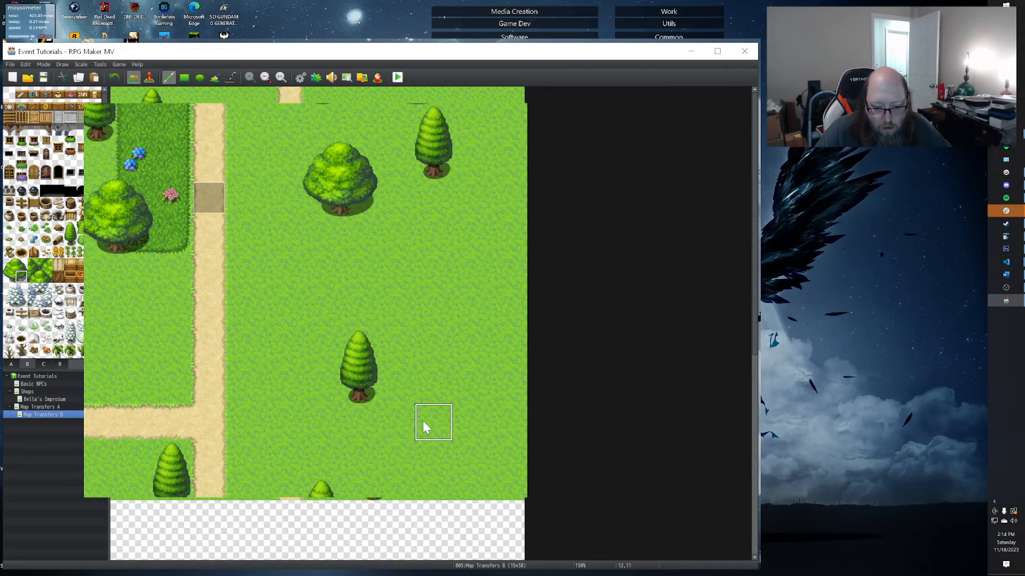
{"action": "scroll", "coordinate": [423, 420], "scroll_direction": "down", "scroll_amount": 1}
{"action": "scroll", "coordinate": [414, 411], "scroll_direction": "down", "scroll_amount": 2}
{"action": "scroll", "coordinate": [412, 402], "scroll_direction": "up", "scroll_amount": 4}
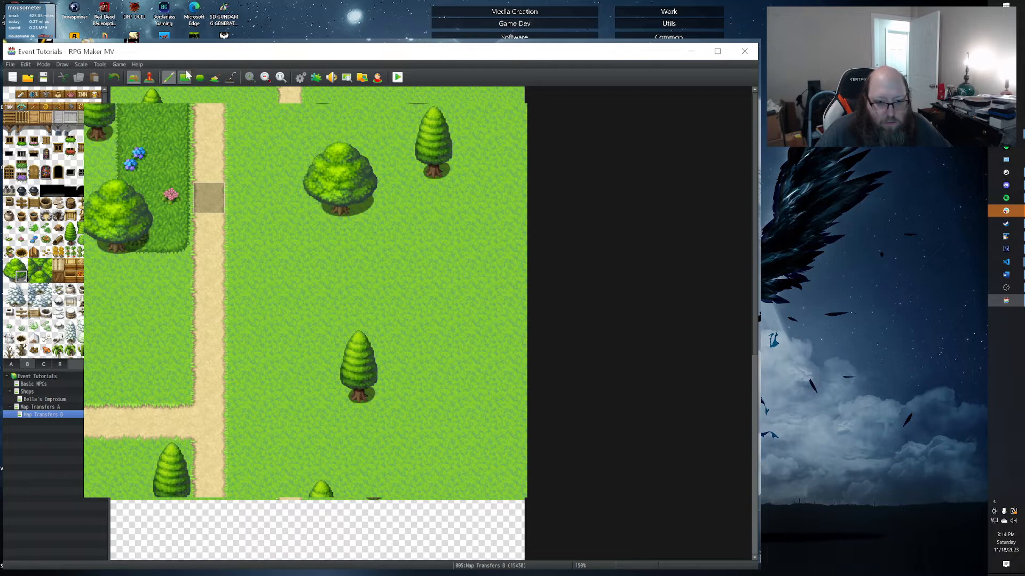
{"action": "left_click_drag", "start_coordinate": [134, 92], "coordinate": [231, 201]}
{"action": "key", "text": "ctrl+z"}
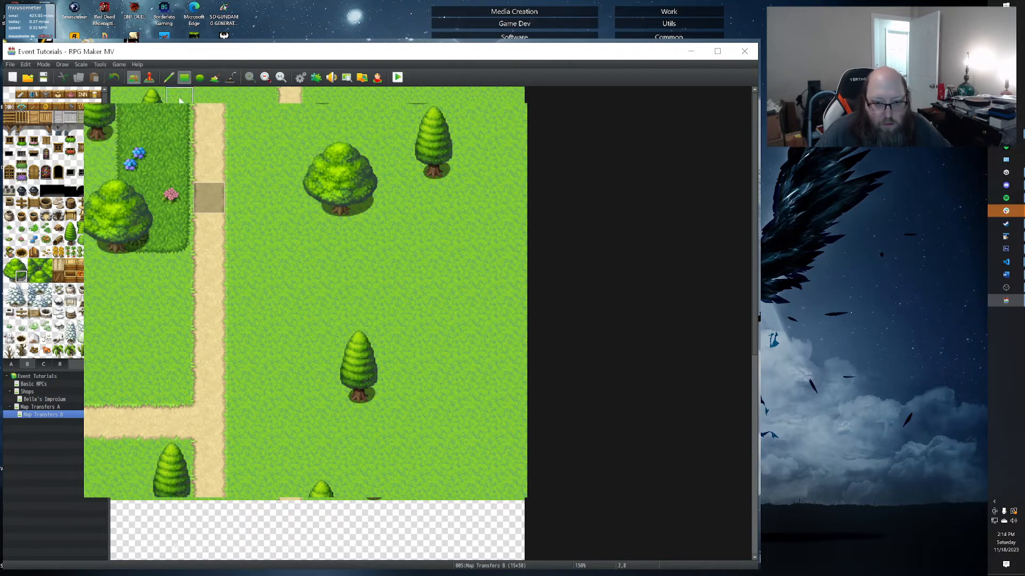
Copy the full 15×15 tile area of Map Transfers B and stamp it into the map's empty lower half.
{"action": "left_click", "coordinate": [200, 78]}
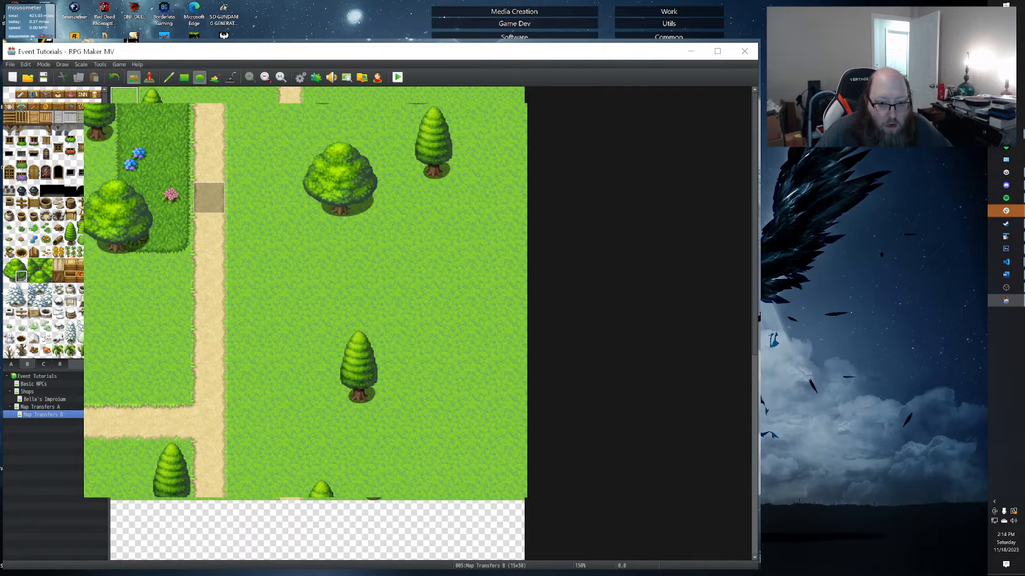
{"action": "mouse_move", "coordinate": [124, 97]}
{"action": "right_mouse_down"}
{"action": "mouse_move", "coordinate": [311, 363]}
{"action": "mouse_move", "coordinate": [483, 487]}
{"action": "mouse_move", "coordinate": [513, 492]}
{"action": "right_mouse_up"}
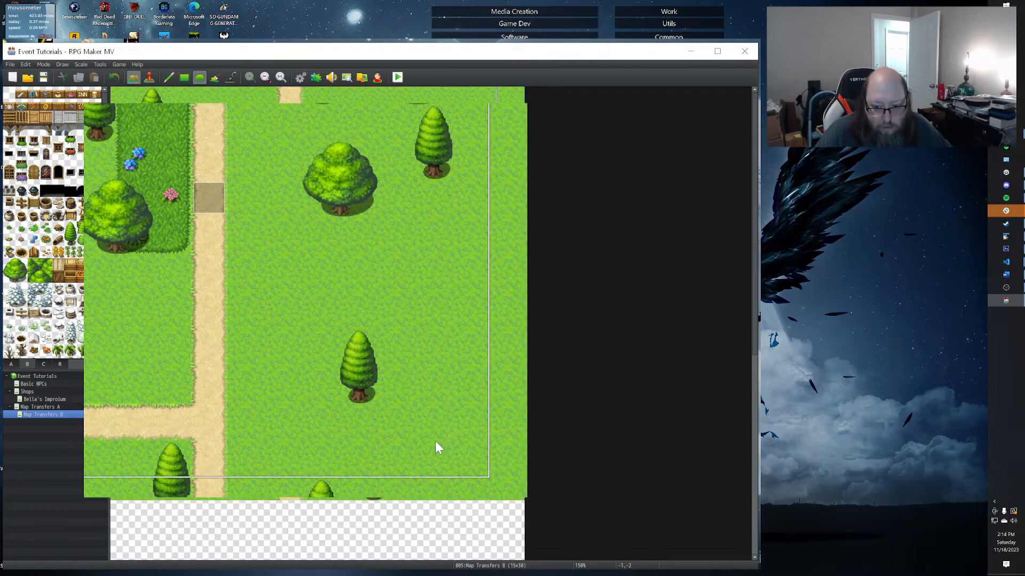
{"action": "left_click", "coordinate": [168, 78]}
{"action": "scroll", "coordinate": [88, 233], "scroll_direction": "down", "scroll_amount": 5}
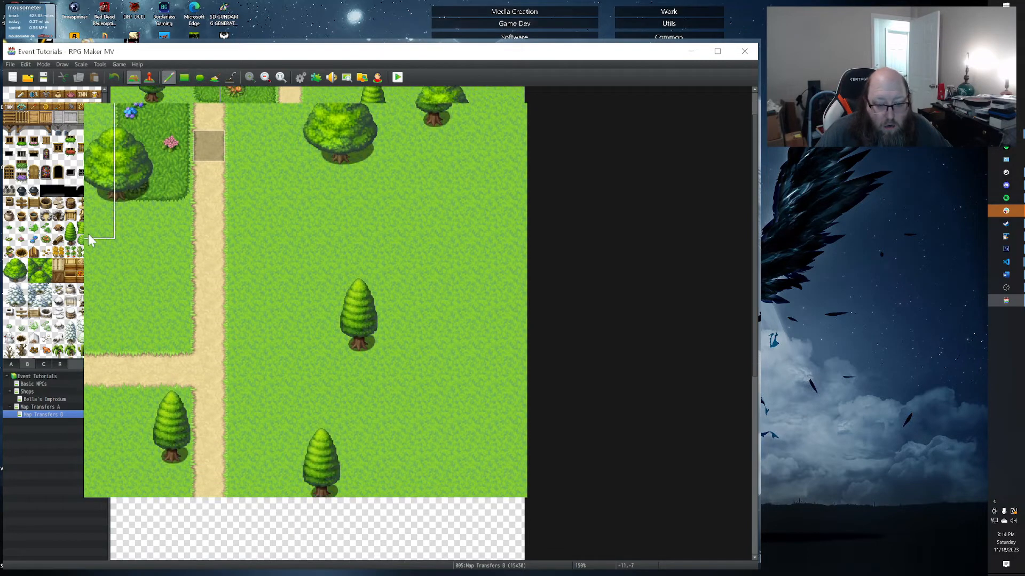
{"action": "left_click", "coordinate": [256, 446]}
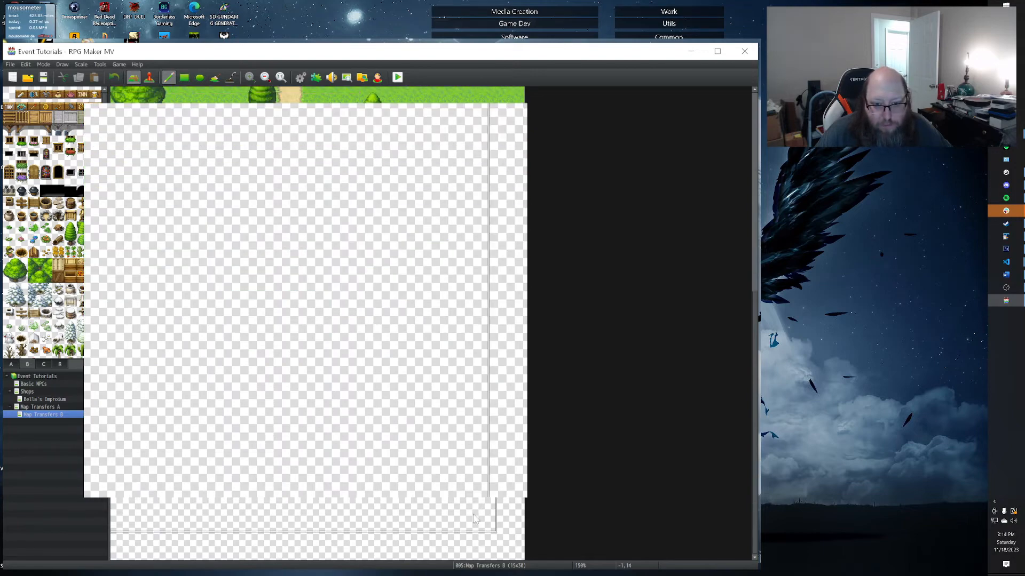
{"action": "left_click", "coordinate": [514, 551]}
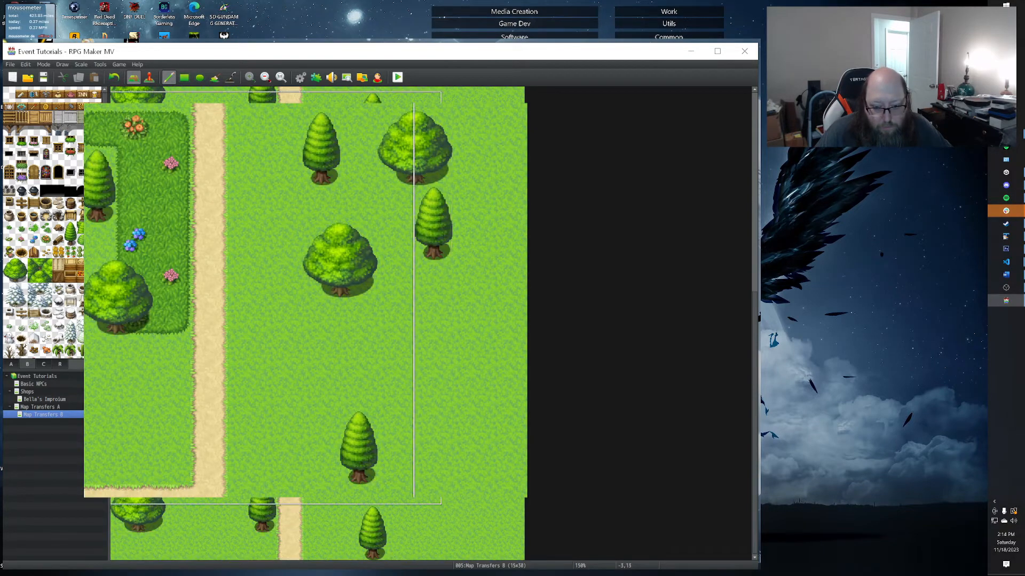
{"action": "scroll", "coordinate": [308, 455], "scroll_direction": "up", "scroll_amount": 6}
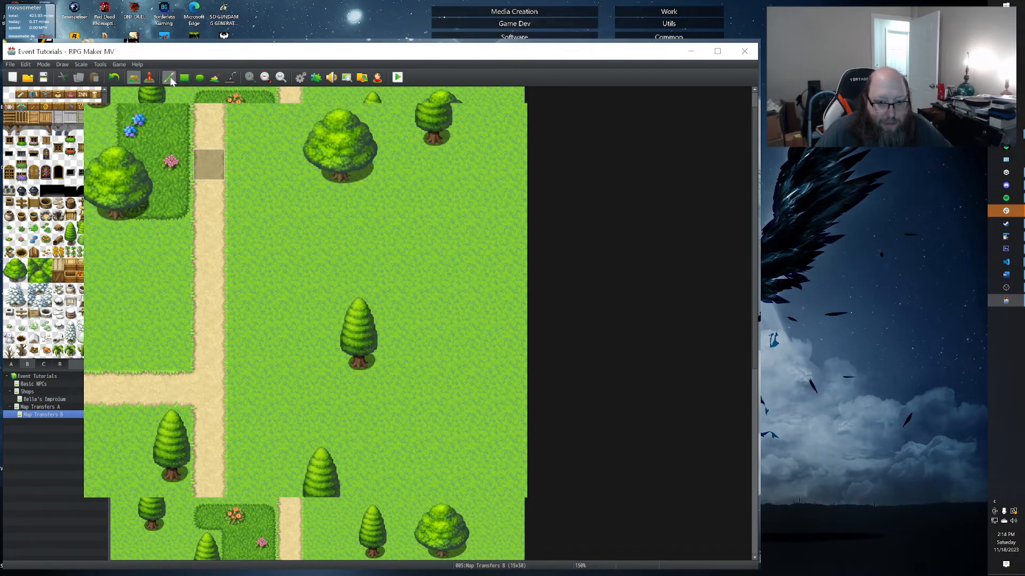
Move the event at (0,11) on Map Transfers B to the lower path's west end at (0,26).
{"action": "left_click", "coordinate": [150, 78]}
{"action": "scroll", "coordinate": [305, 320], "scroll_direction": "down", "scroll_amount": 3}
{"action": "scroll", "coordinate": [304, 320], "scroll_direction": "down", "scroll_amount": 6}
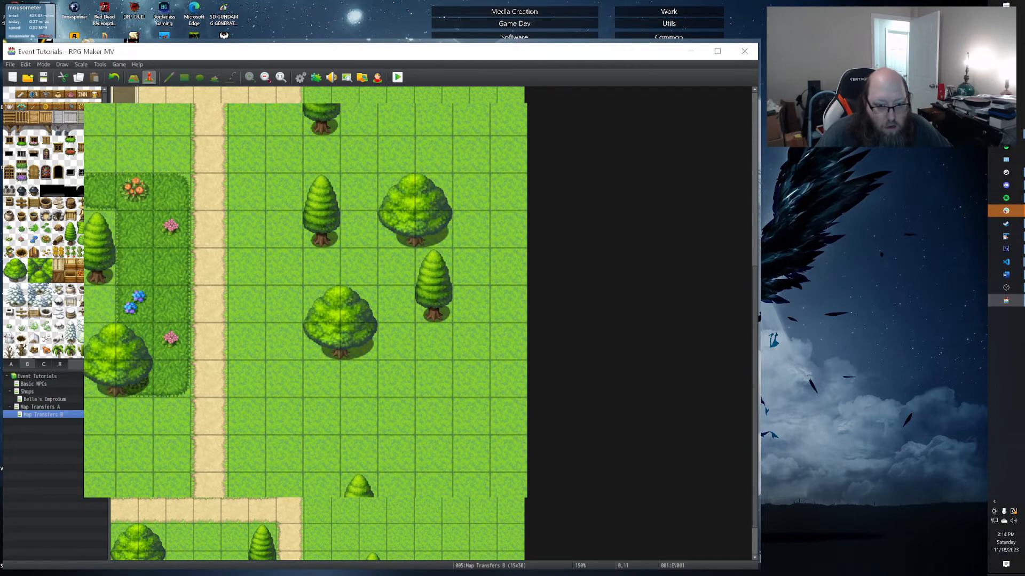
{"action": "left_click_drag", "start_coordinate": [120, 508], "coordinate": [120, 508]}
{"action": "scroll", "coordinate": [175, 239], "scroll_direction": "up", "scroll_amount": 7}
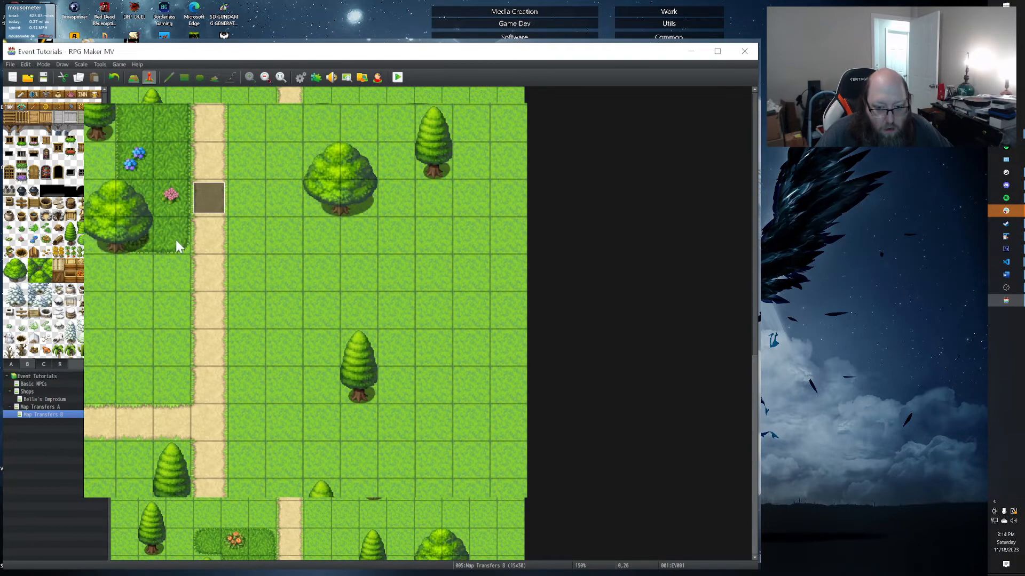
Move the event at (6,5) on Map Transfers B down the vertical path to (6,20).
{"action": "scroll", "coordinate": [218, 406], "scroll_direction": "down", "scroll_amount": 10}
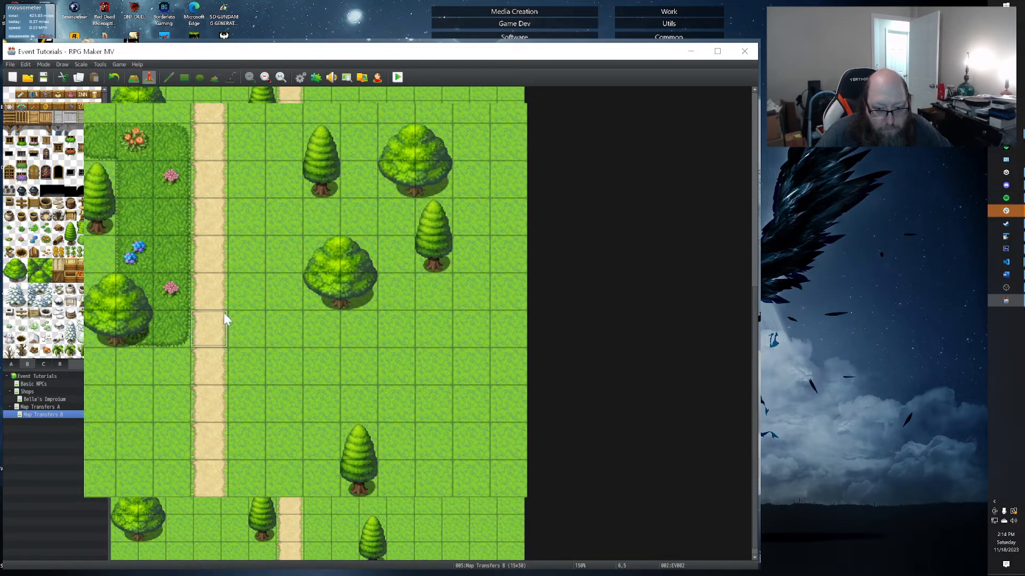
{"action": "scroll", "coordinate": [212, 264], "scroll_direction": "up", "scroll_amount": 10}
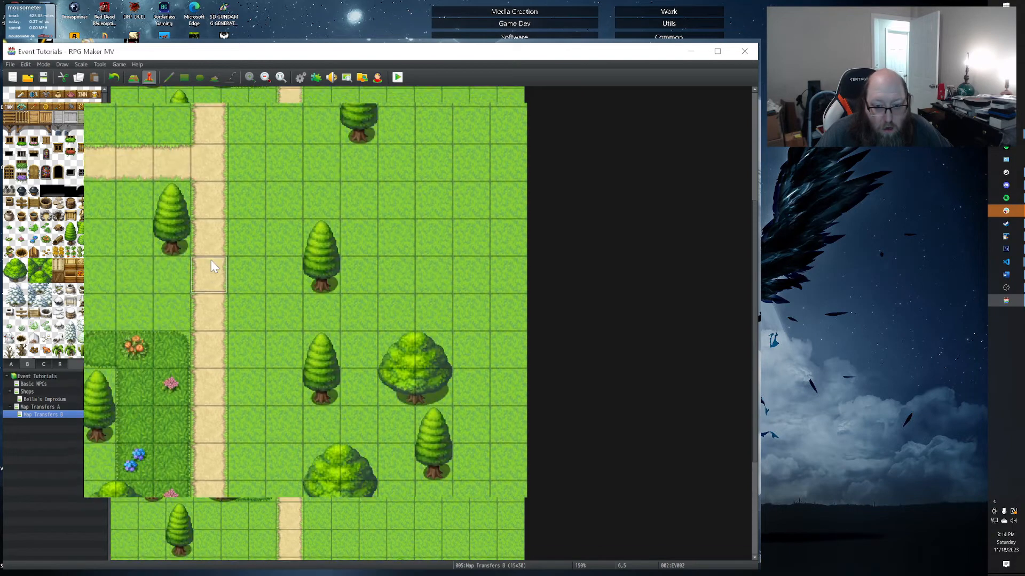
{"action": "scroll", "coordinate": [211, 264], "scroll_direction": "down", "scroll_amount": 7}
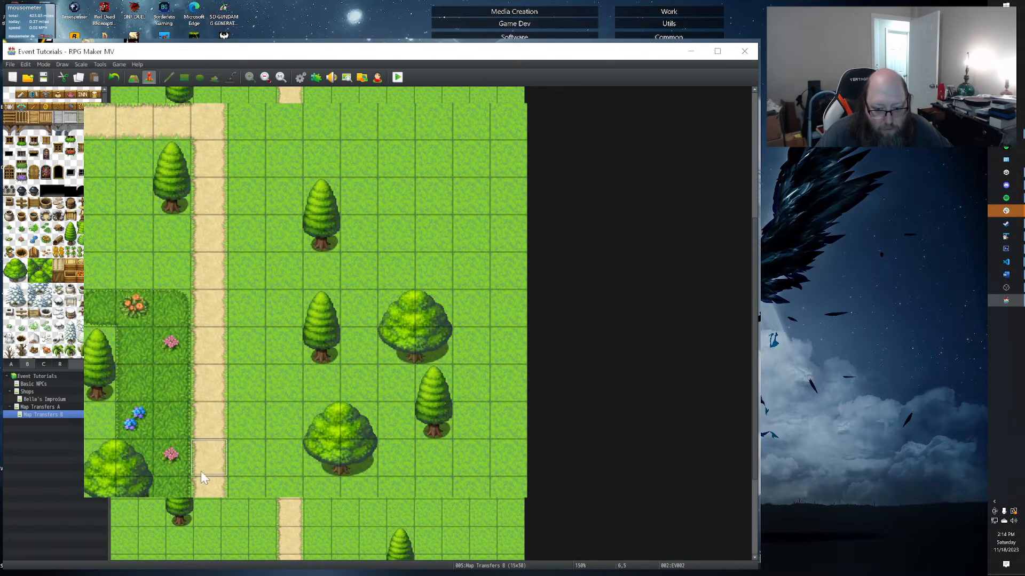
{"action": "scroll", "coordinate": [206, 462], "scroll_direction": "down", "scroll_amount": 4}
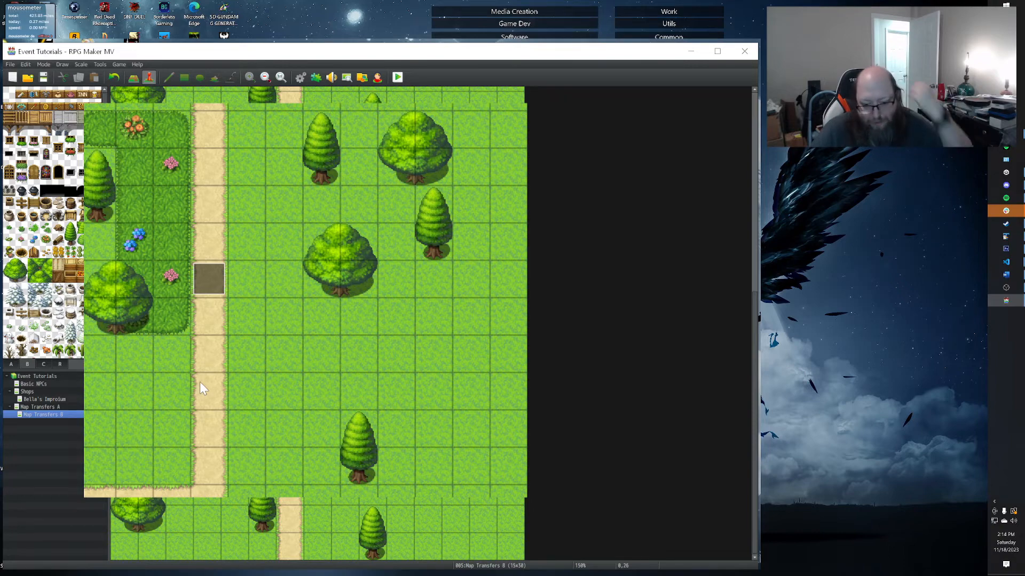
{"action": "scroll", "coordinate": [204, 350], "scroll_direction": "up", "scroll_amount": 3}
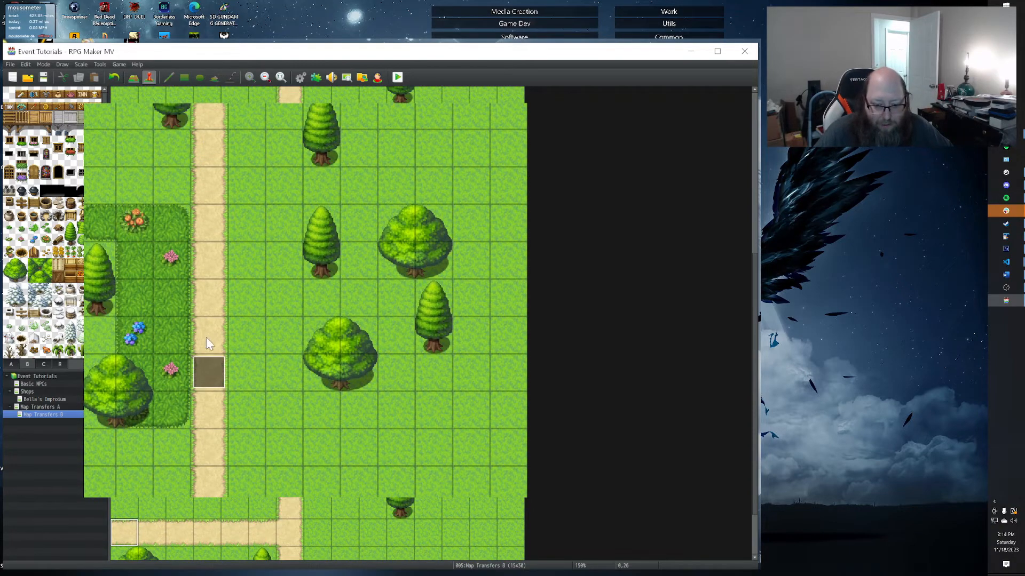
{"action": "left_click", "coordinate": [213, 372]}
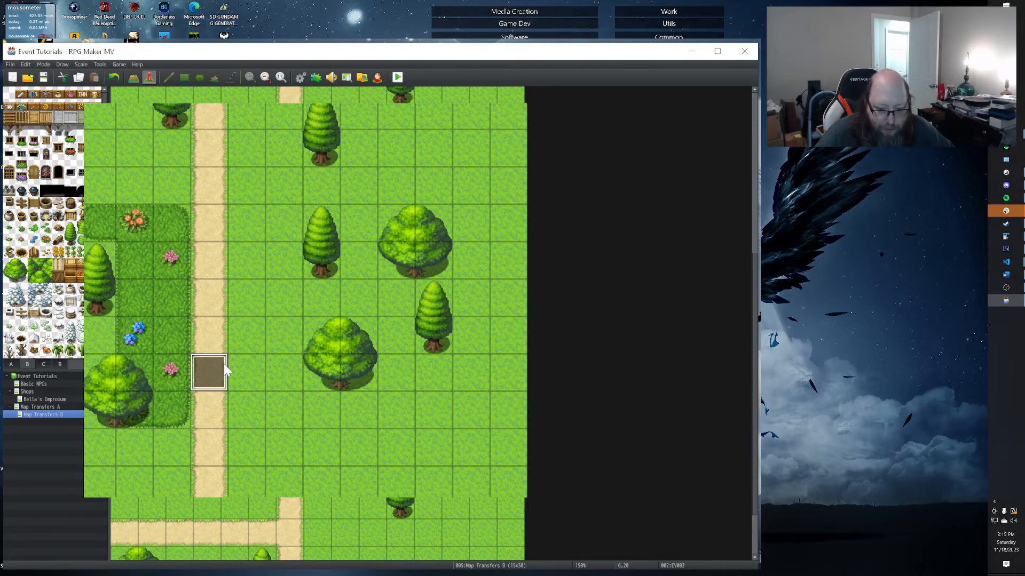
{"action": "scroll", "coordinate": [213, 372], "scroll_direction": "down", "scroll_amount": 3}
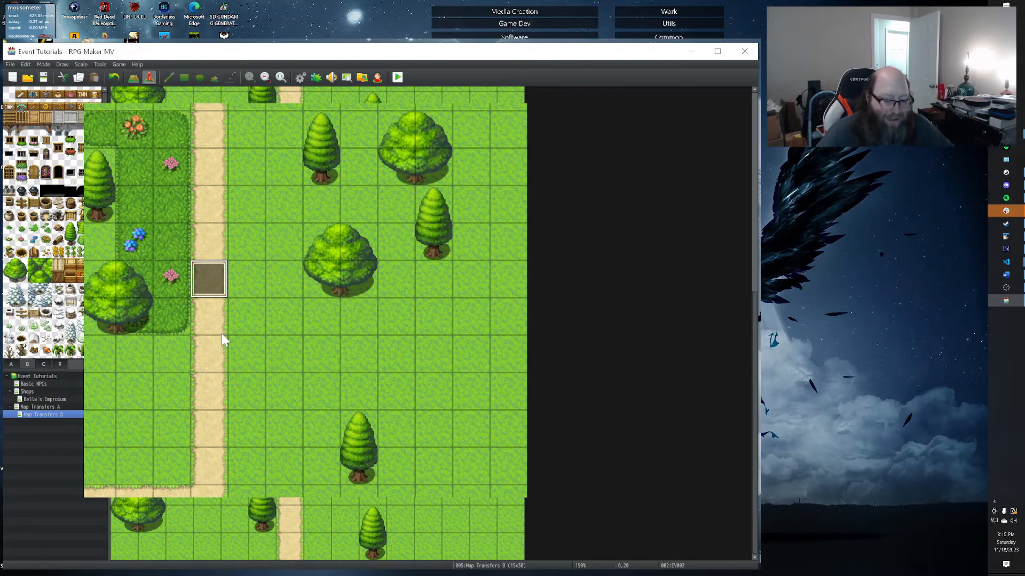
Paint plain grass over the west side path, dark grass patch, flowers and trees in the upper half of Map Transfers B.
{"action": "scroll", "coordinate": [220, 338], "scroll_direction": "up", "scroll_amount": 5}
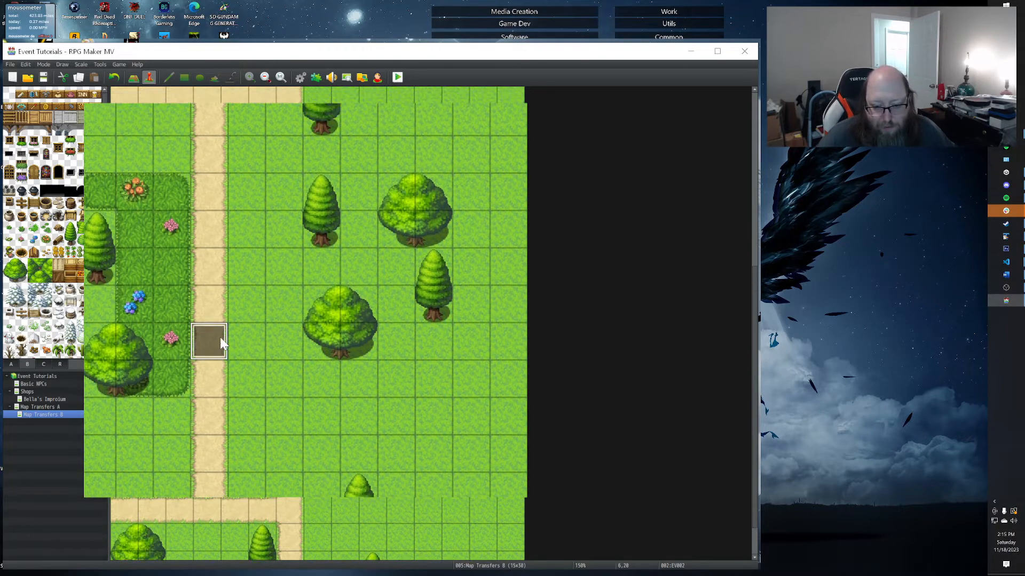
{"action": "scroll", "coordinate": [217, 339], "scroll_direction": "up", "scroll_amount": 2}
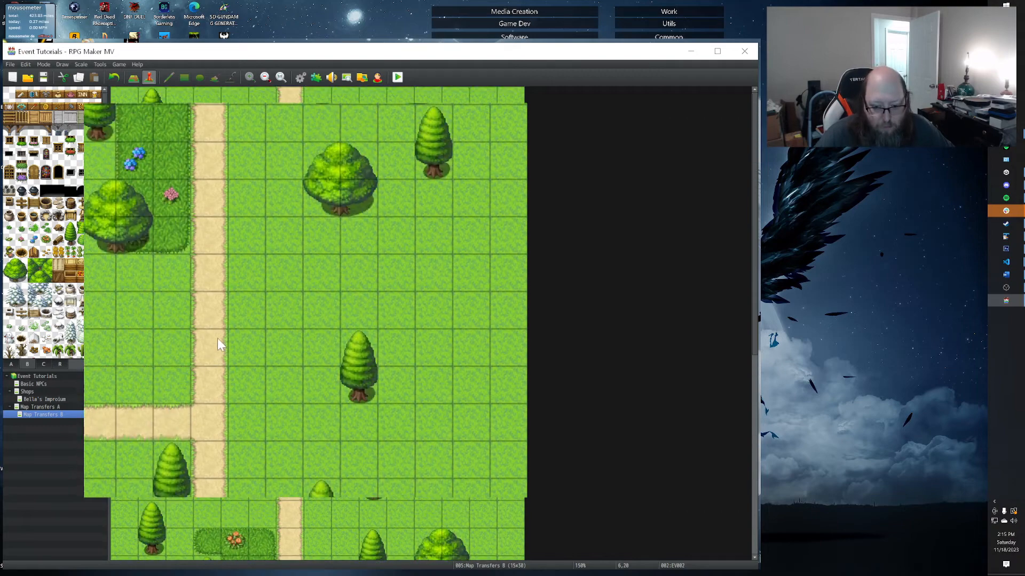
{"action": "right_click", "coordinate": [85, 368]}
{"action": "key", "text": "Escape"}
{"action": "left_click", "coordinate": [136, 77]}
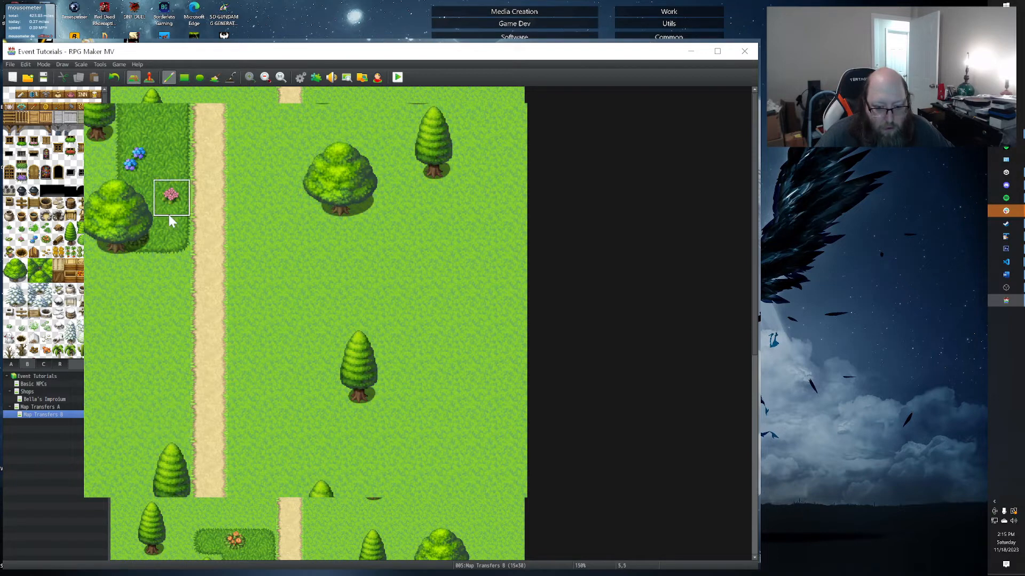
{"action": "mouse_move", "coordinate": [167, 238]}
{"action": "left_mouse_down"}
{"action": "mouse_move", "coordinate": [163, 117]}
{"action": "mouse_move", "coordinate": [165, 204]}
{"action": "mouse_move", "coordinate": [103, 216]}
{"action": "mouse_move", "coordinate": [100, 227]}
{"action": "left_mouse_up"}
{"action": "mouse_move", "coordinate": [94, 123]}
{"action": "left_mouse_down"}
{"action": "mouse_move", "coordinate": [151, 105]}
{"action": "mouse_move", "coordinate": [152, 126]}
{"action": "left_mouse_up"}
{"action": "mouse_move", "coordinate": [283, 104]}
{"action": "left_mouse_down"}
{"action": "mouse_move", "coordinate": [422, 104]}
{"action": "mouse_move", "coordinate": [446, 120]}
{"action": "mouse_move", "coordinate": [293, 154]}
{"action": "mouse_move", "coordinate": [348, 238]}
{"action": "mouse_move", "coordinate": [374, 497]}
{"action": "mouse_move", "coordinate": [339, 459]}
{"action": "left_mouse_up"}
Compare Map Transfers B with Map Transfers A and replace the pines beside the path, just above the lower half, with grass.
{"action": "scroll", "coordinate": [223, 423], "scroll_direction": "down", "scroll_amount": 2}
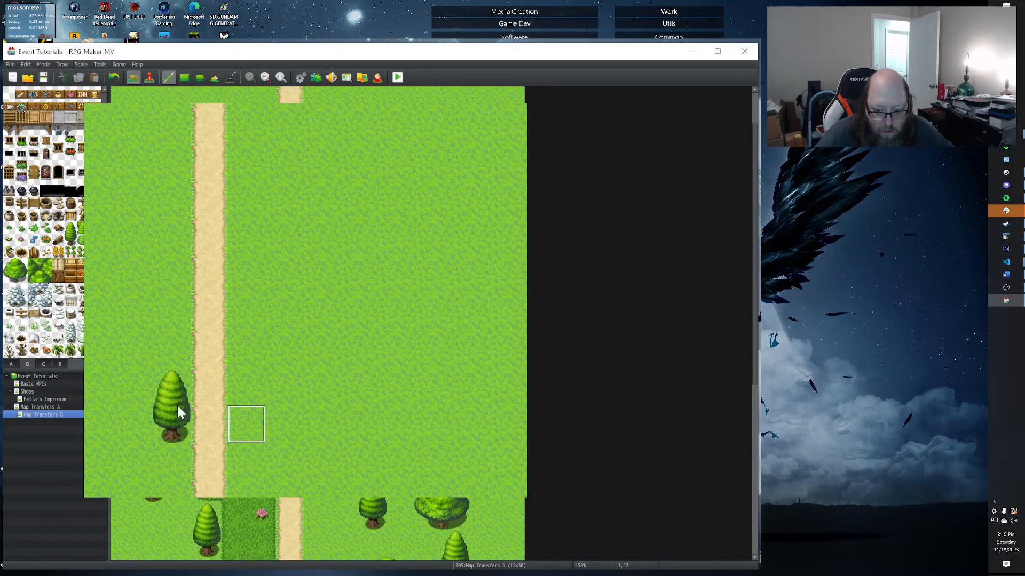
{"action": "scroll", "coordinate": [91, 354], "scroll_direction": "down", "scroll_amount": 5}
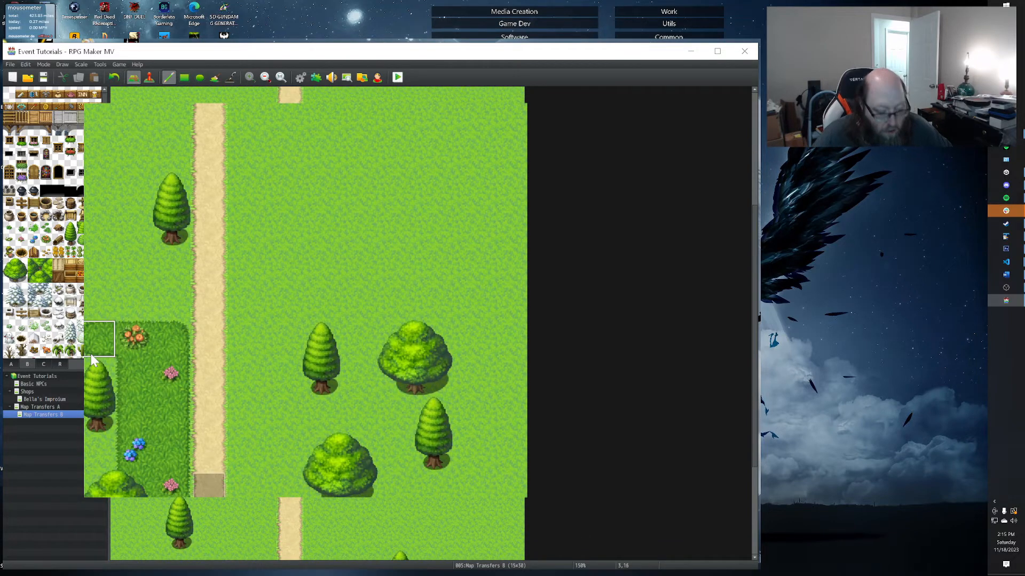
{"action": "scroll", "coordinate": [92, 351], "scroll_direction": "up", "scroll_amount": 3}
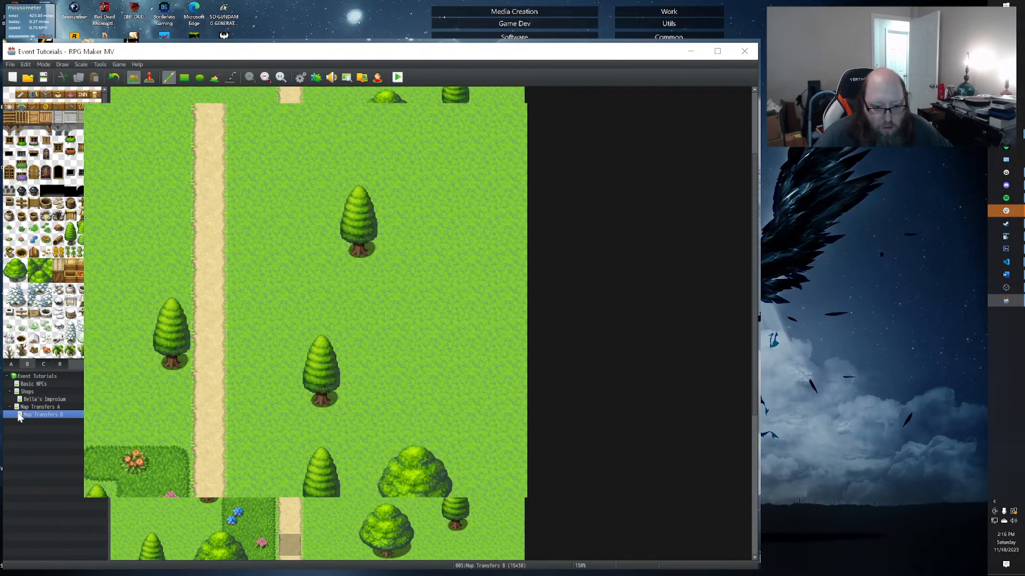
{"action": "left_click", "coordinate": [29, 406]}
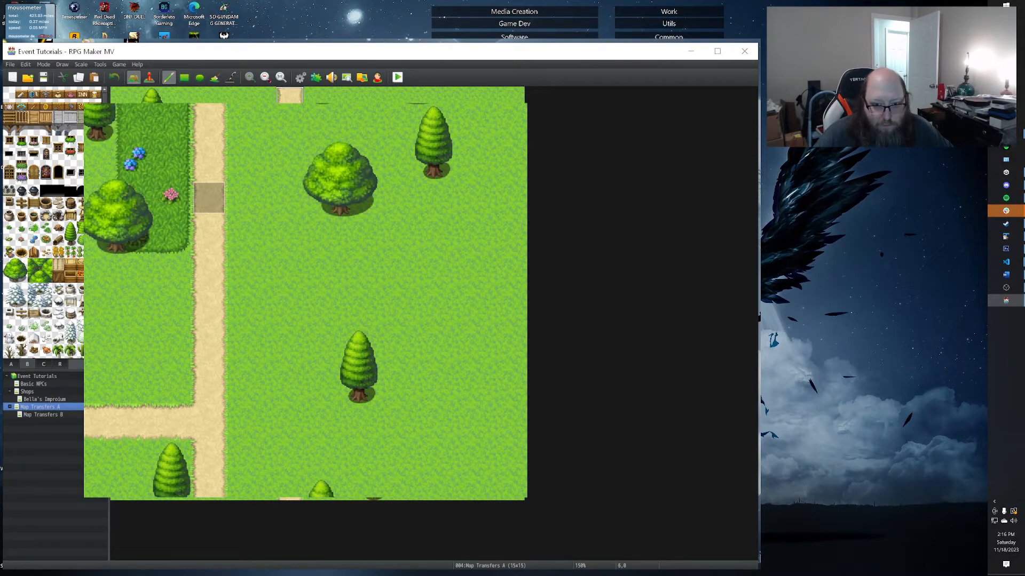
{"action": "left_click", "coordinate": [34, 414]}
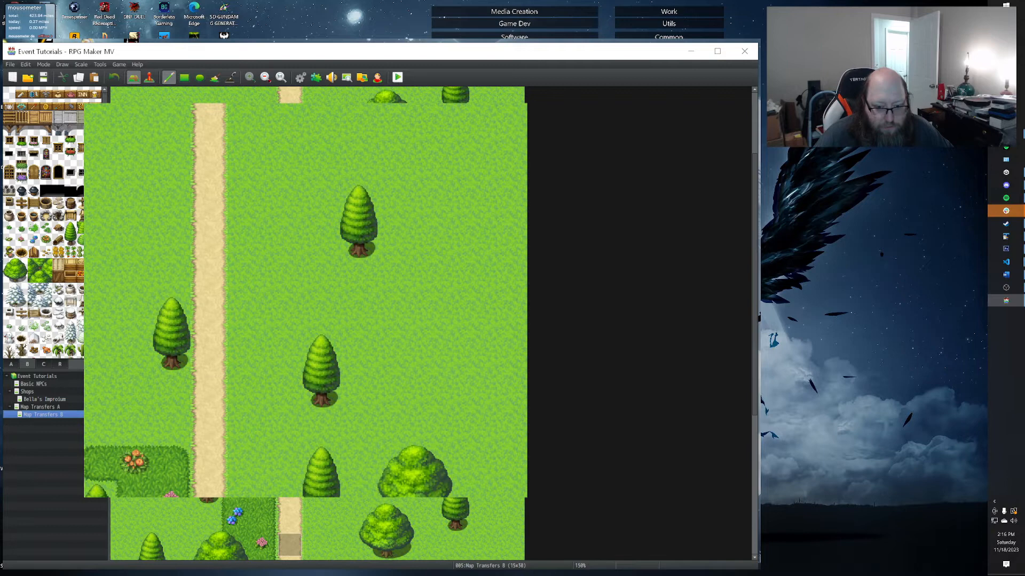
{"action": "left_click_drag", "start_coordinate": [331, 383], "coordinate": [318, 347]}
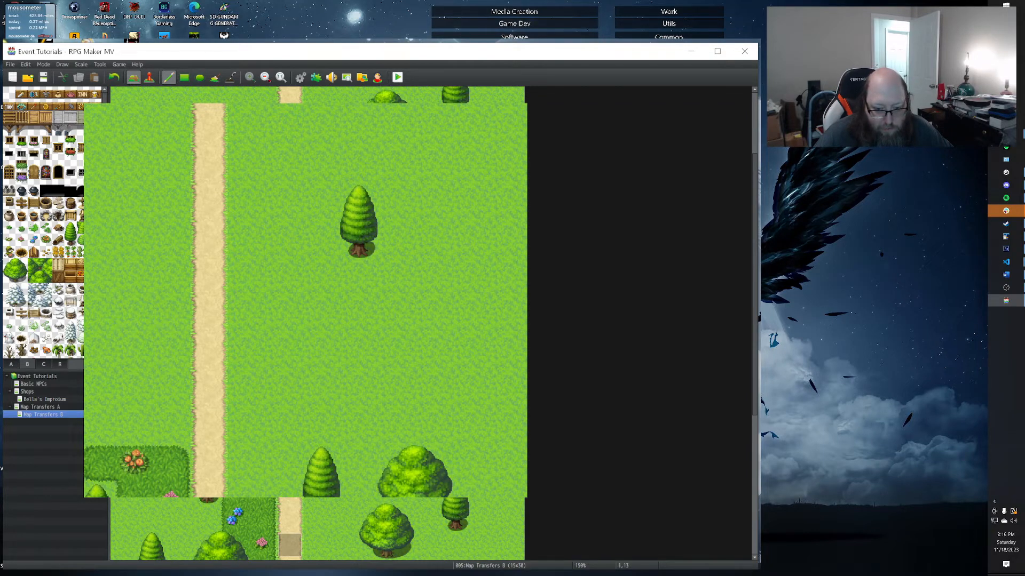
{"action": "scroll", "coordinate": [427, 330], "scroll_direction": "up", "scroll_amount": 4}
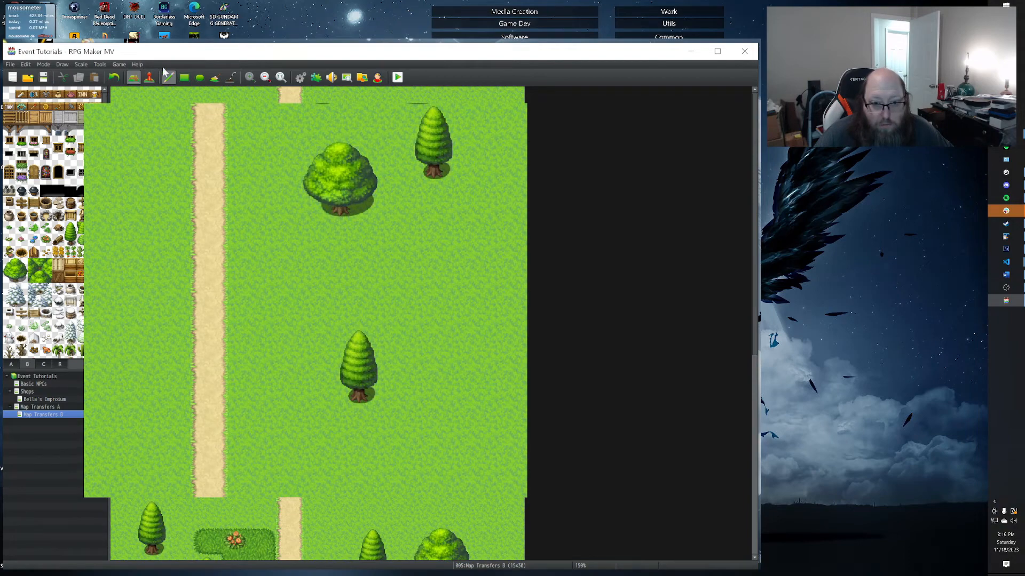
Fill the upper half's remaining trees and its stretch of vertical path with plain grass using the Rectangle tool.
{"action": "left_click", "coordinate": [183, 81]}
{"action": "left_click_drag", "start_coordinate": [320, 392], "coordinate": [435, 104]}
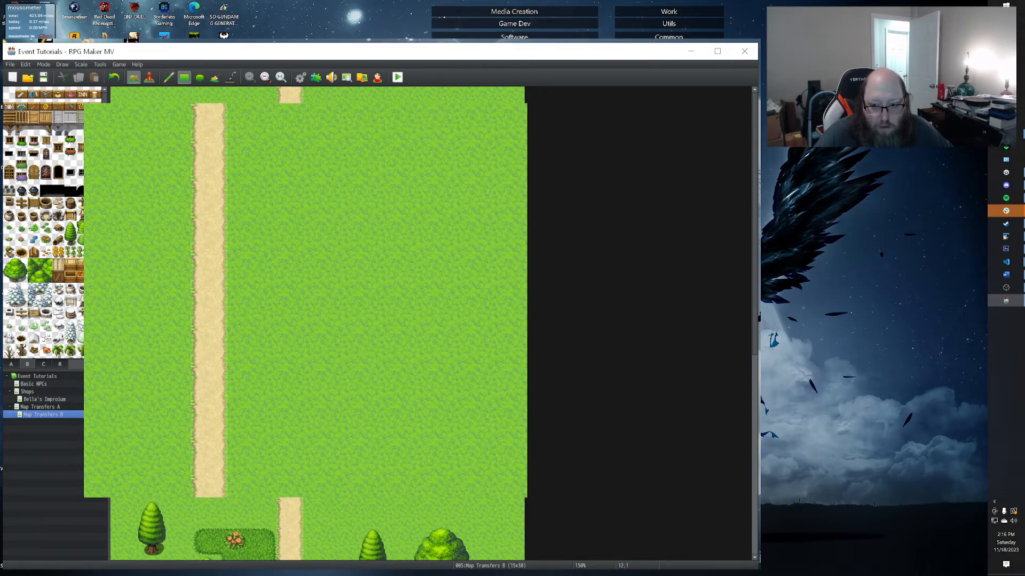
{"action": "mouse_move", "coordinate": [233, 100]}
{"action": "left_mouse_down"}
{"action": "mouse_move", "coordinate": [311, 154]}
{"action": "mouse_move", "coordinate": [358, 400]}
{"action": "mouse_move", "coordinate": [333, 480]}
{"action": "mouse_move", "coordinate": [315, 487]}
{"action": "left_mouse_up"}
Draw a dirt path from the lower path's cut end that turns east, runs north, and branches to the map's west edge.
{"action": "scroll", "coordinate": [298, 459], "scroll_direction": "down", "scroll_amount": 5}
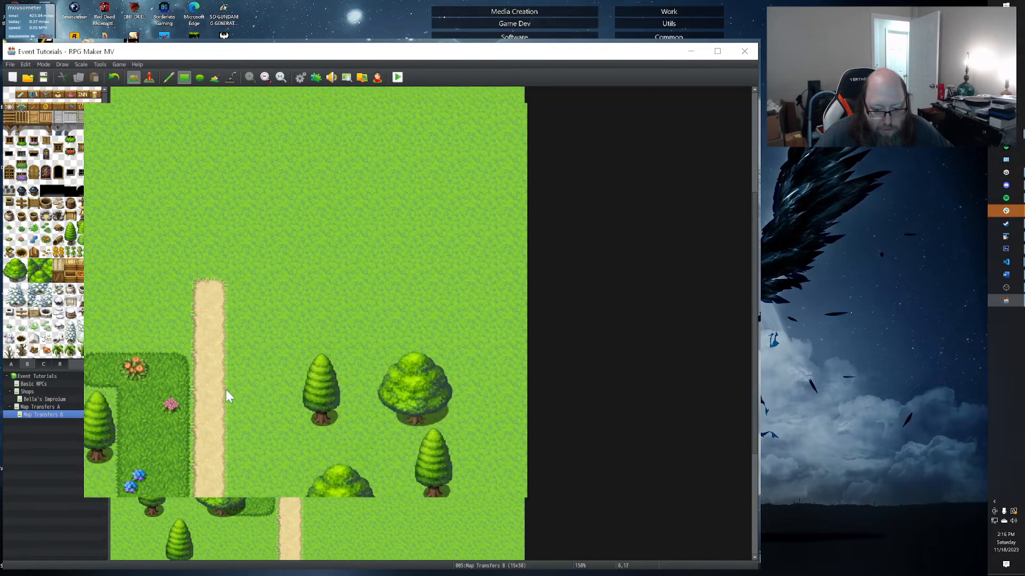
{"action": "left_click", "coordinate": [39, 407]}
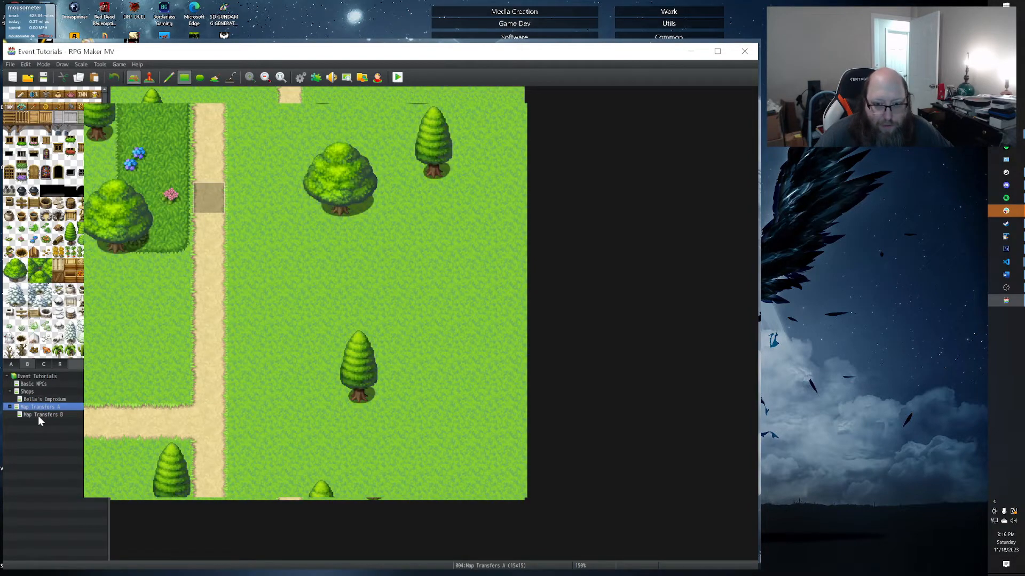
{"action": "left_click", "coordinate": [39, 415]}
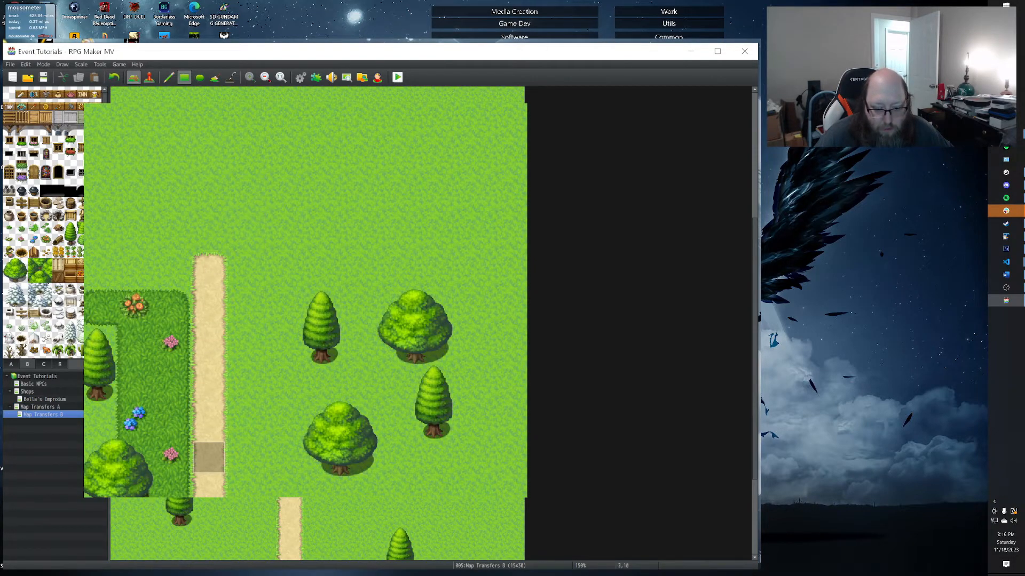
{"action": "scroll", "coordinate": [151, 199], "scroll_direction": "down", "scroll_amount": 3}
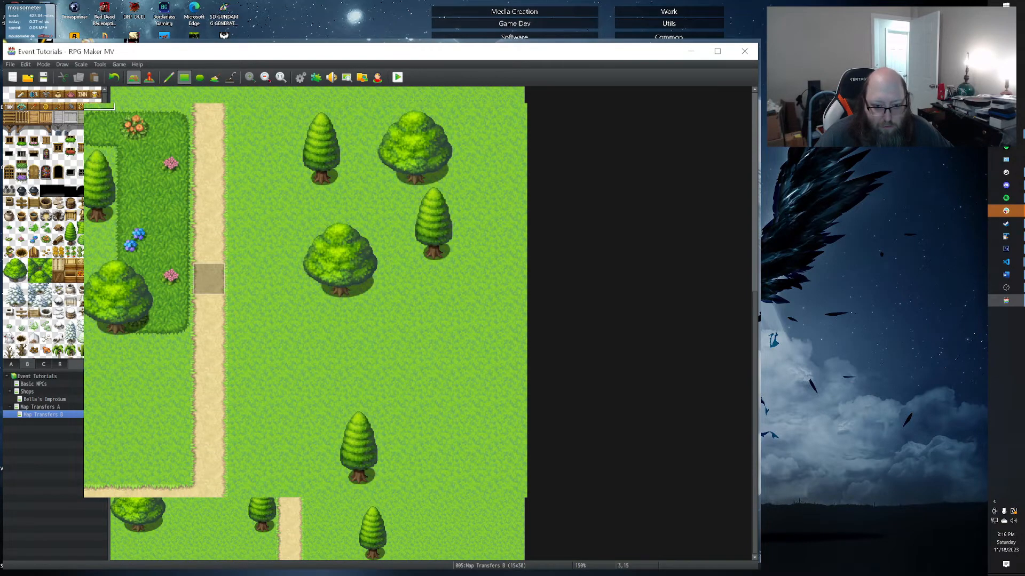
{"action": "scroll", "coordinate": [188, 190], "scroll_direction": "up", "scroll_amount": 5}
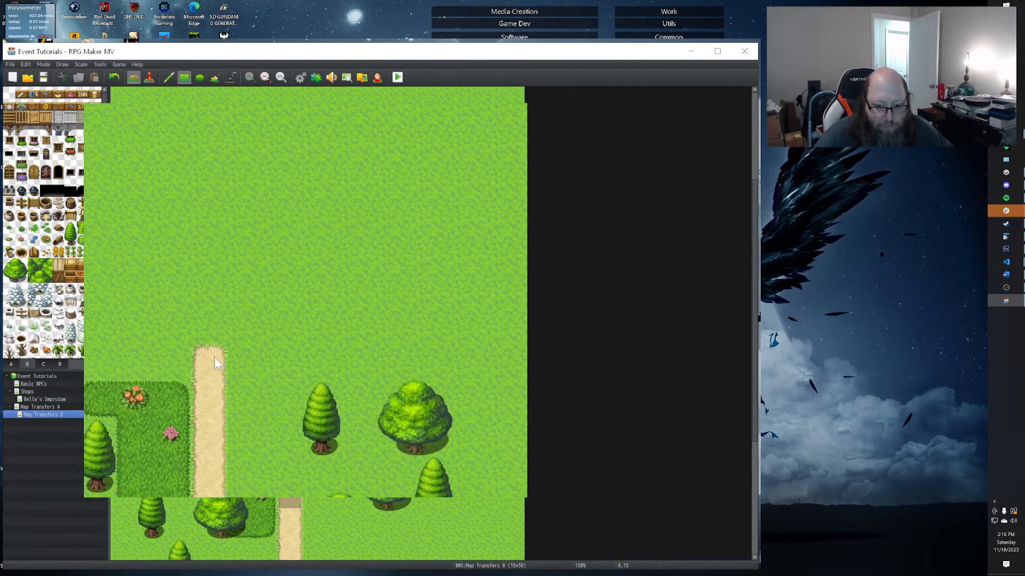
{"action": "left_click", "coordinate": [168, 77]}
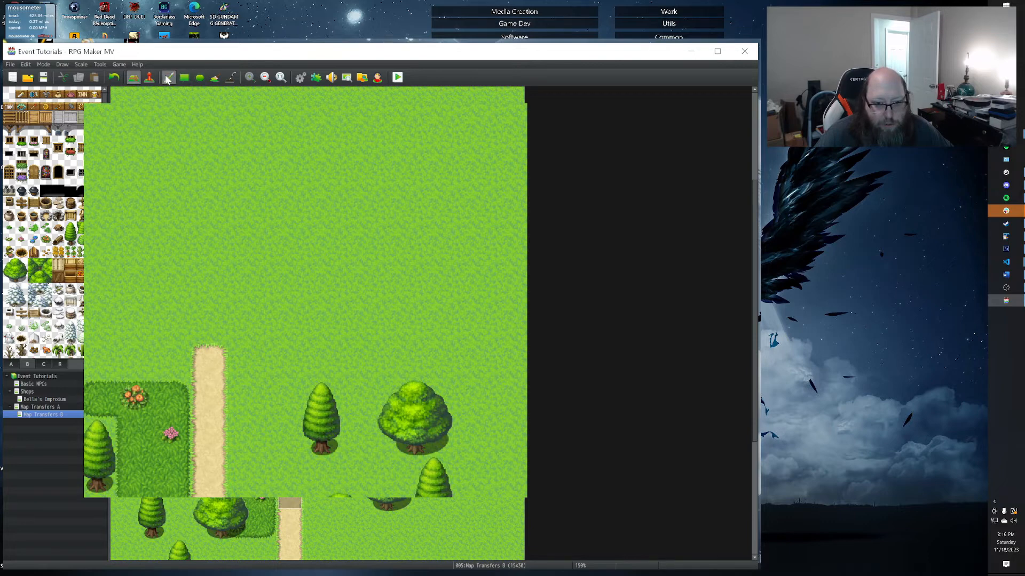
{"action": "mouse_move", "coordinate": [213, 349]}
{"action": "left_mouse_down"}
{"action": "mouse_move", "coordinate": [219, 239]}
{"action": "mouse_move", "coordinate": [203, 176]}
{"action": "mouse_move", "coordinate": [395, 179]}
{"action": "mouse_move", "coordinate": [415, 109]}
{"action": "mouse_move", "coordinate": [394, 244]}
{"action": "mouse_move", "coordinate": [397, 163]}
{"action": "mouse_move", "coordinate": [426, 95]}
{"action": "left_mouse_up"}
{"action": "scroll", "coordinate": [418, 183], "scroll_direction": "up", "scroll_amount": 1}
{"action": "scroll", "coordinate": [402, 159], "scroll_direction": "up", "scroll_amount": 5}
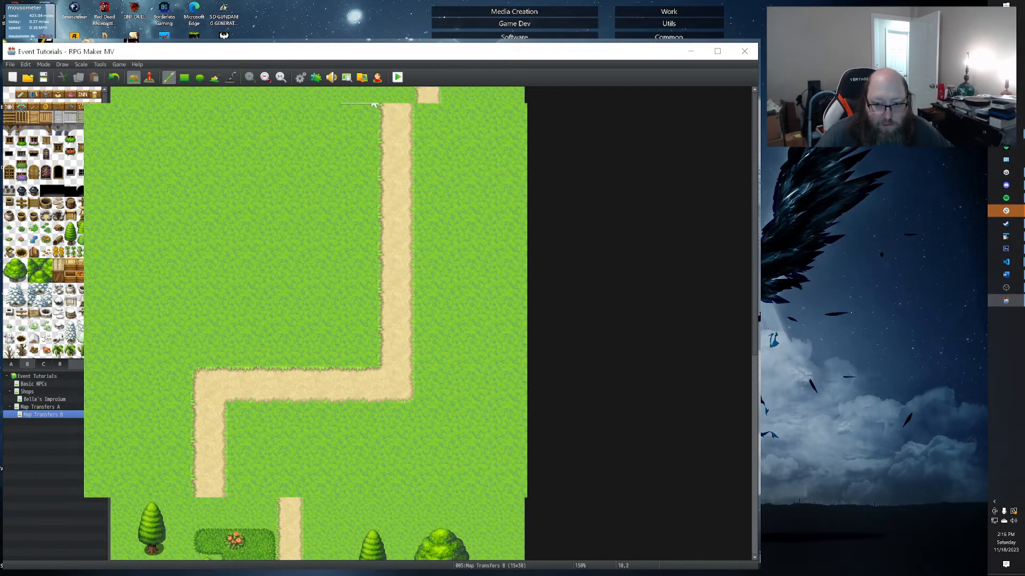
{"action": "left_click_drag", "start_coordinate": [318, 112], "coordinate": [283, 117]}
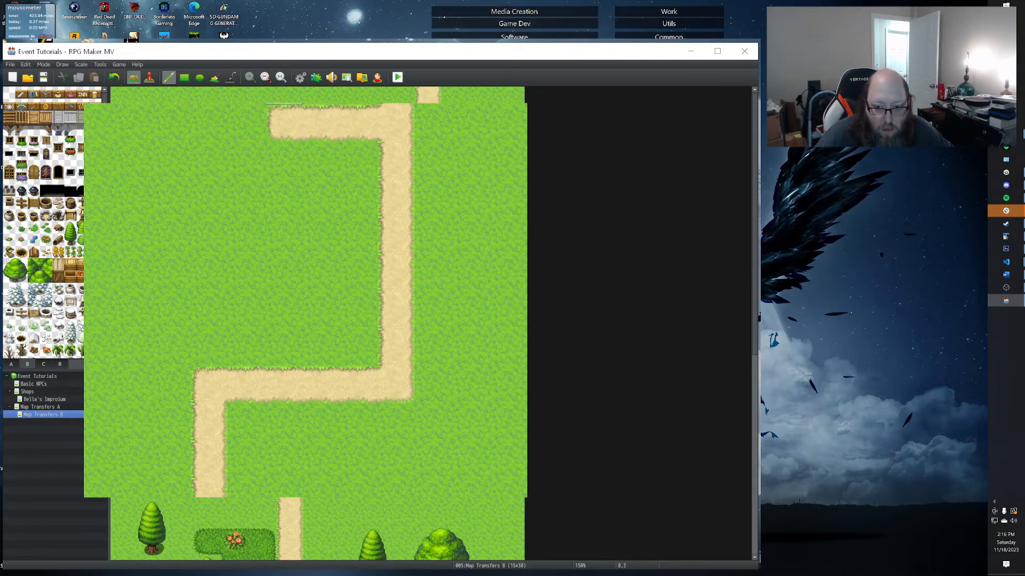
{"action": "left_click_drag", "start_coordinate": [311, 120], "coordinate": [107, 122]}
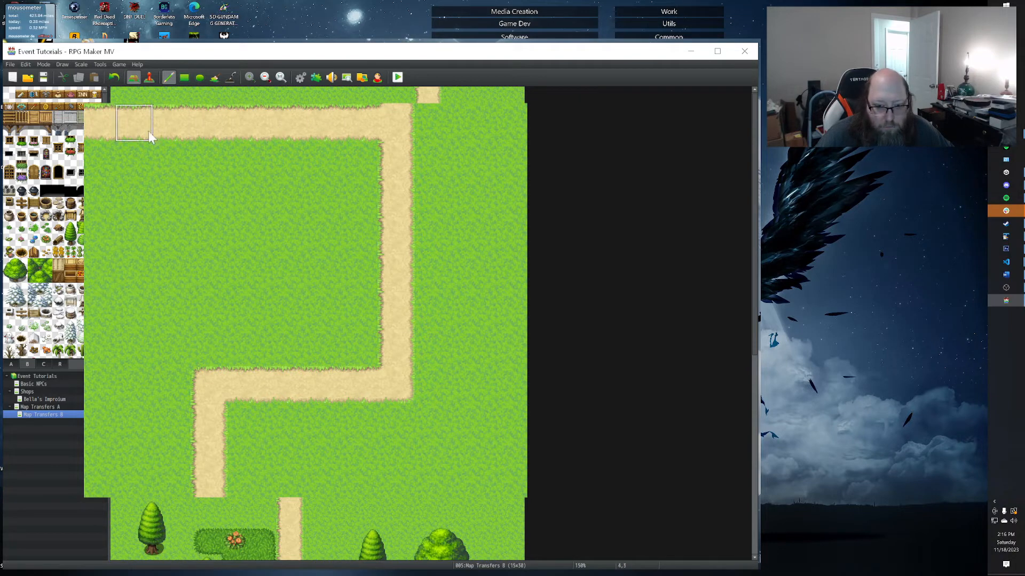
Place seven large round trees on the grass around the new path in the map's upper half.
{"action": "left_click_drag", "start_coordinate": [9, 265], "coordinate": [22, 279]}
{"action": "left_click", "coordinate": [319, 169]}
{"action": "left_click", "coordinate": [171, 227]}
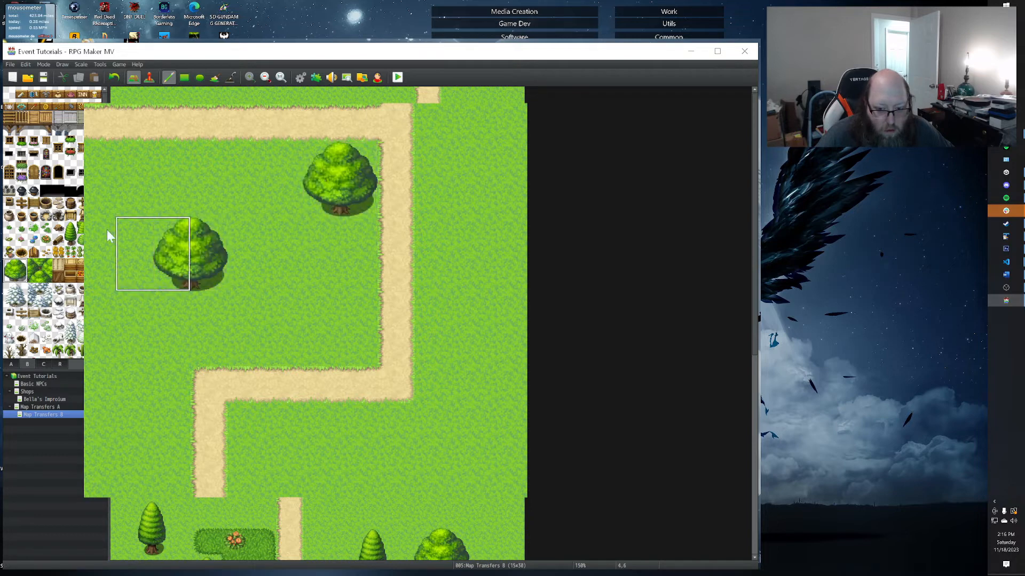
{"action": "left_click", "coordinate": [102, 384]}
{"action": "left_click", "coordinate": [274, 470]}
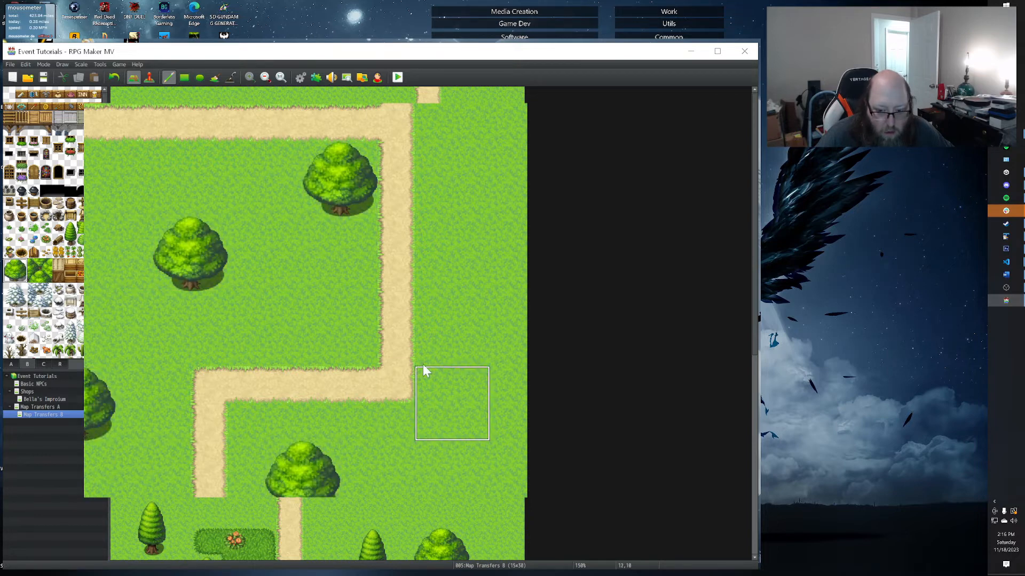
{"action": "left_click", "coordinate": [459, 345]}
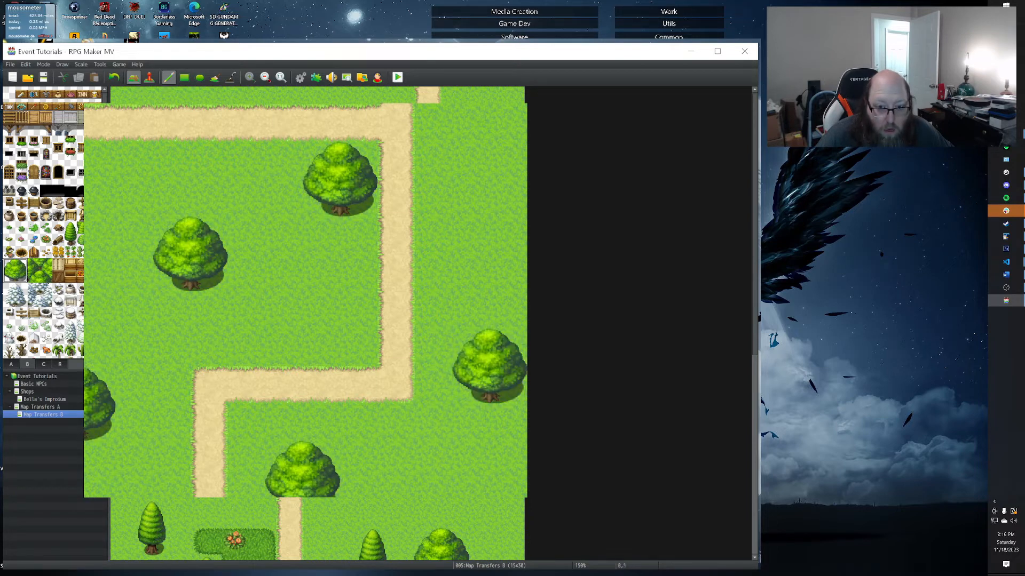
{"action": "left_click", "coordinate": [226, 102]}
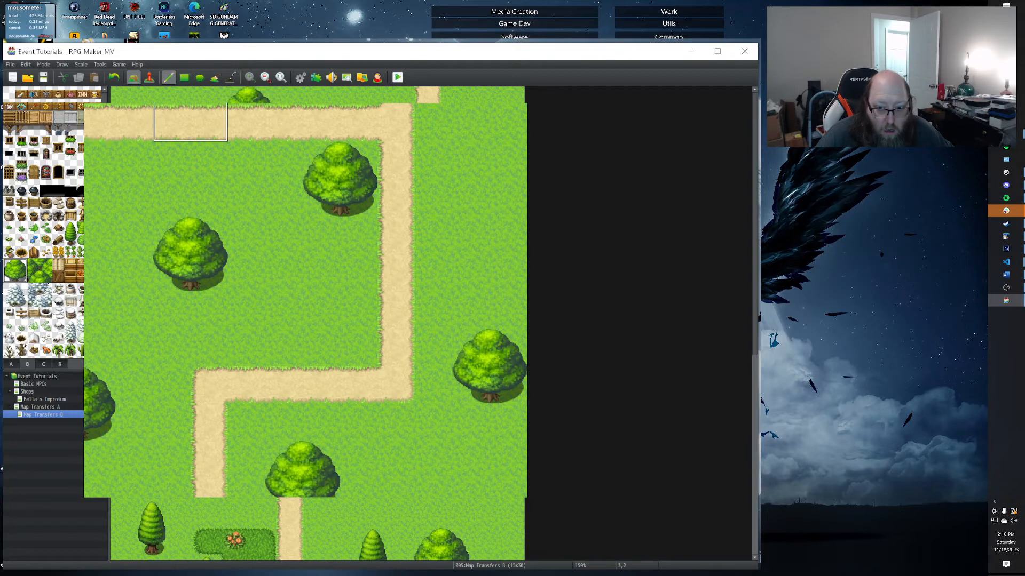
{"action": "left_click", "coordinate": [459, 93]}
Place four pine trees on the grass west of the vertical path, one of them on the strip north of the horizontal path.
{"action": "left_click_drag", "start_coordinate": [69, 227], "coordinate": [69, 239]}
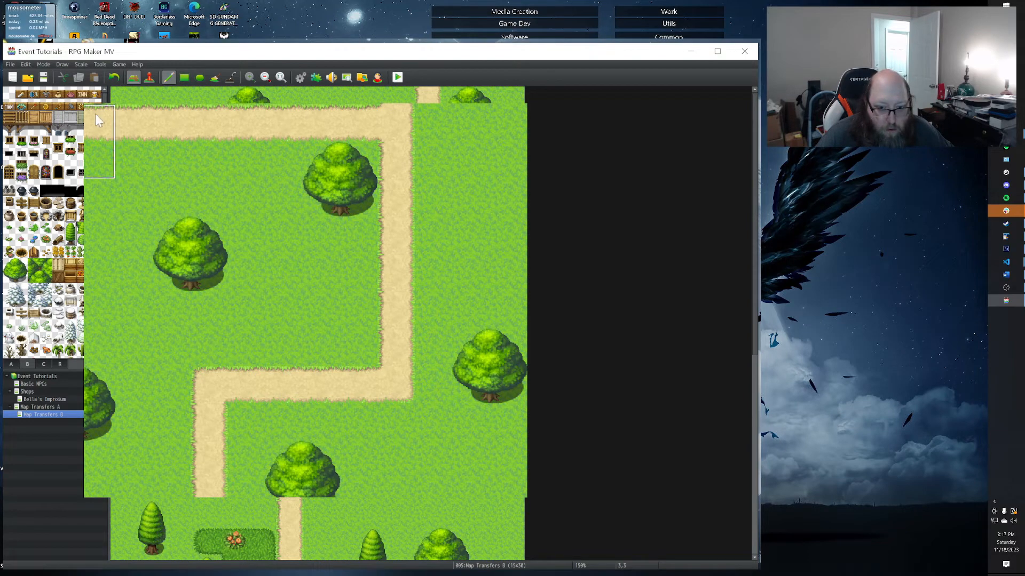
{"action": "left_click", "coordinate": [318, 101]}
{"action": "left_click", "coordinate": [246, 193]}
{"action": "key", "text": "ctrl+z"}
{"action": "left_click", "coordinate": [269, 192]}
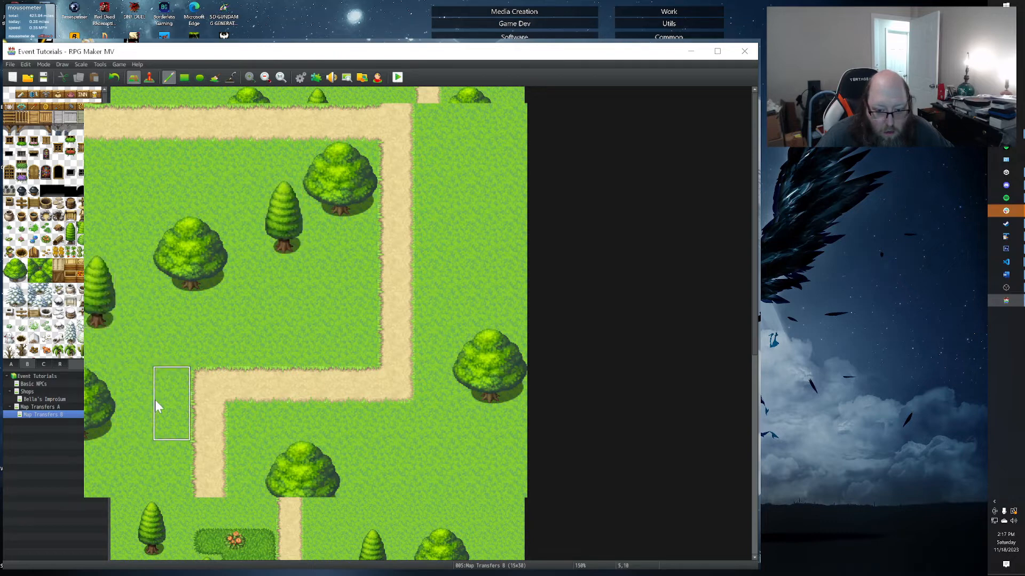
{"action": "left_click", "coordinate": [146, 463]}
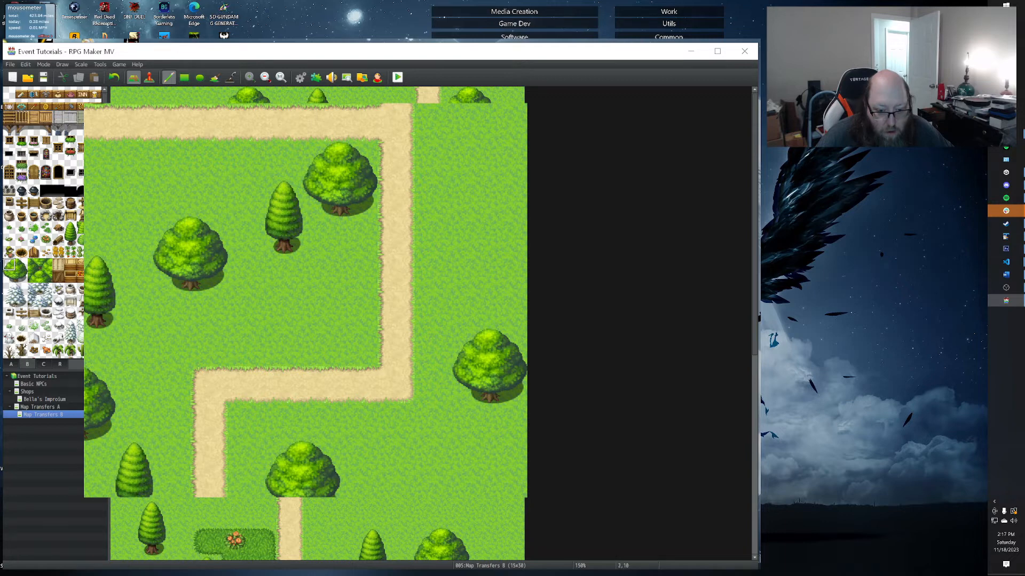
Place five more pine trees, two along the map's northeast side and three on the grass south and east of the path's bend.
{"action": "left_click", "coordinate": [71, 234]}
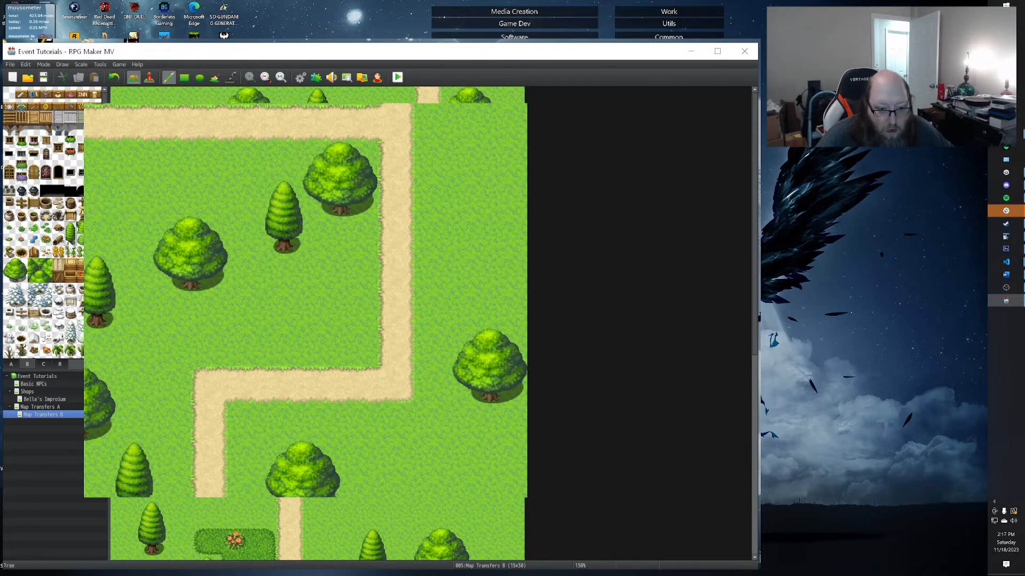
{"action": "left_click", "coordinate": [434, 414]}
{"action": "left_click", "coordinate": [256, 488]}
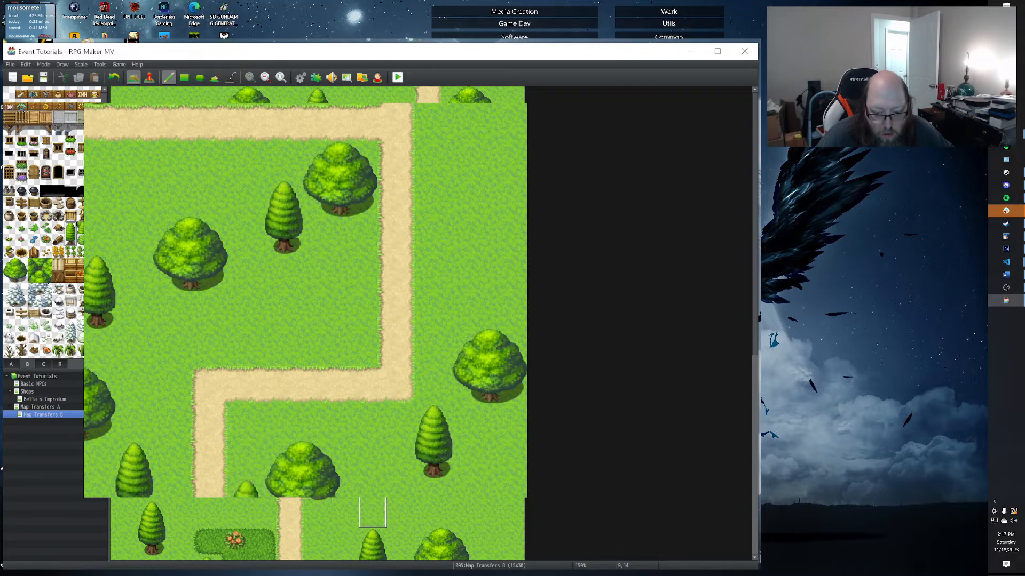
{"action": "left_click", "coordinate": [483, 511]}
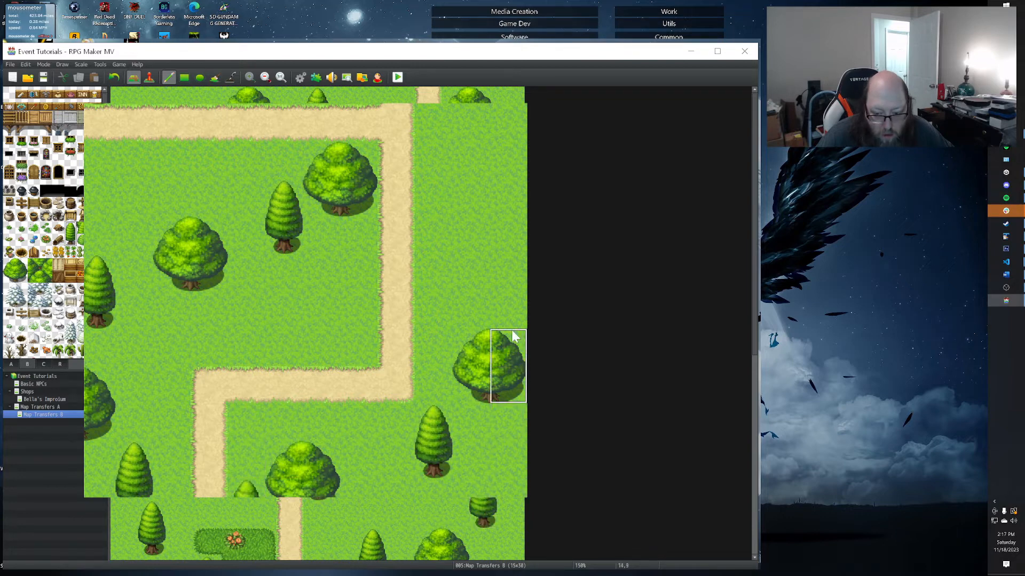
{"action": "left_click", "coordinate": [512, 110]}
{"action": "left_click", "coordinate": [465, 188]}
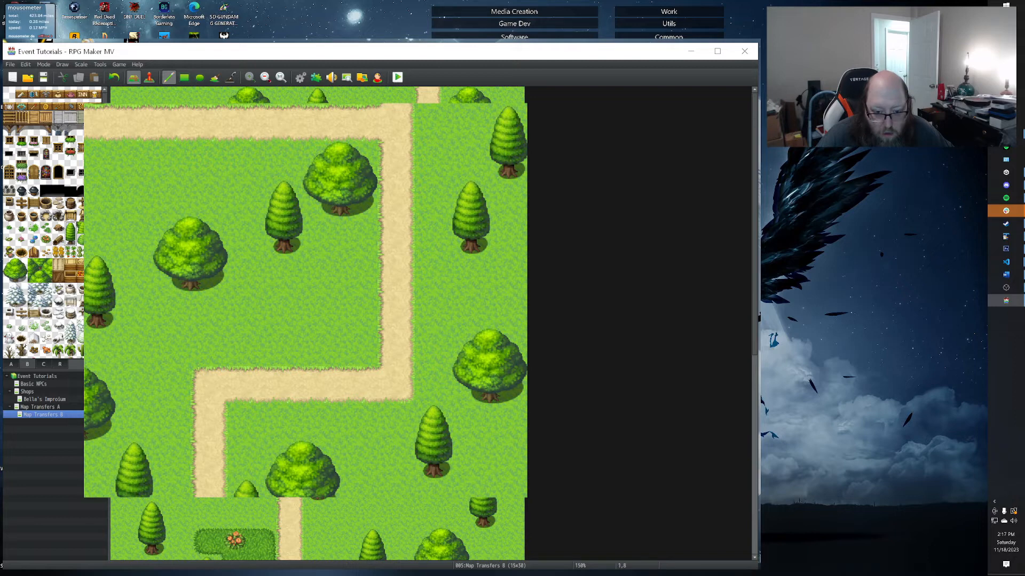
{"action": "left_click", "coordinate": [160, 178]}
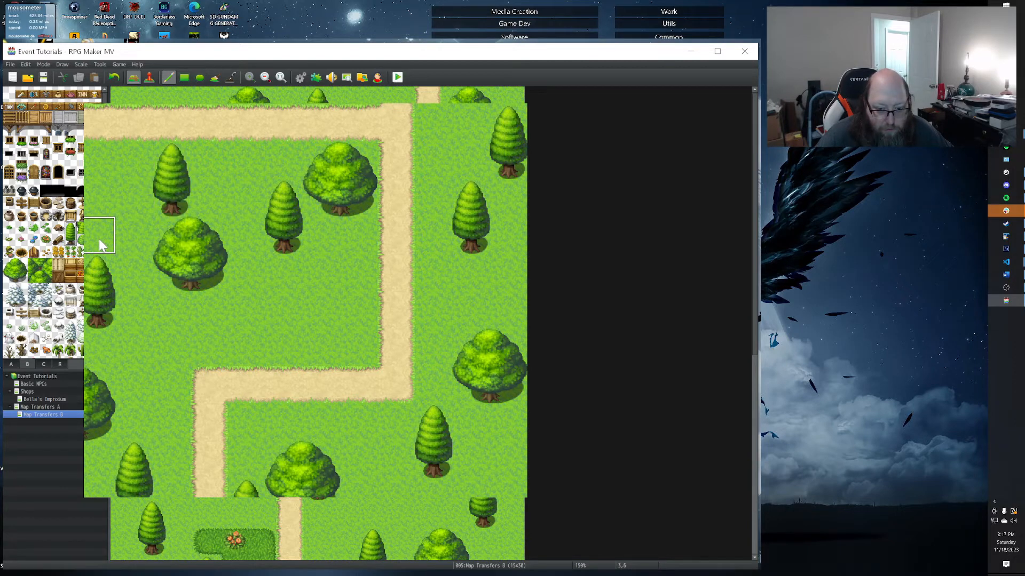
{"action": "key", "text": "ctrl+z"}
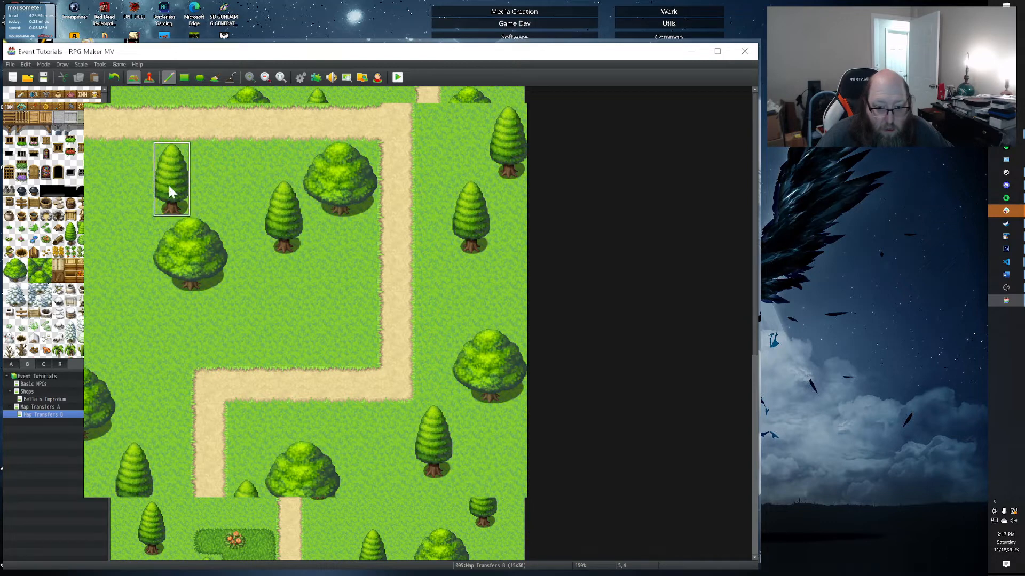
{"action": "left_click", "coordinate": [70, 235]}
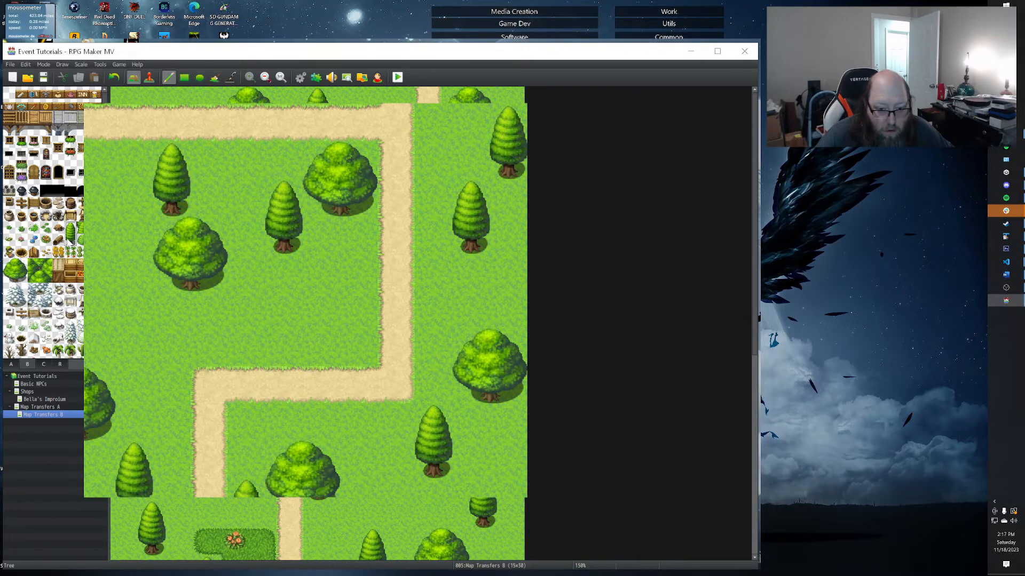
{"action": "right_click", "coordinate": [177, 170]}
{"action": "right_click", "coordinate": [128, 172]}
{"action": "left_click_drag", "start_coordinate": [183, 169], "coordinate": [184, 207]}
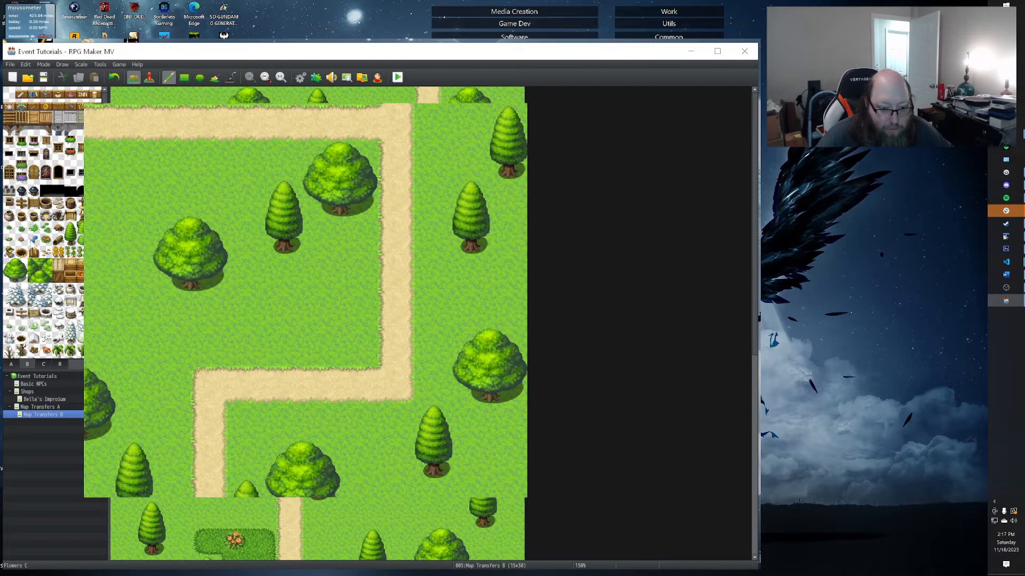
Paint a large irregular patch of dark tall grass inside the path's bend, from the map's west edge, covering the large tree there.
{"action": "left_click", "coordinate": [13, 365]}
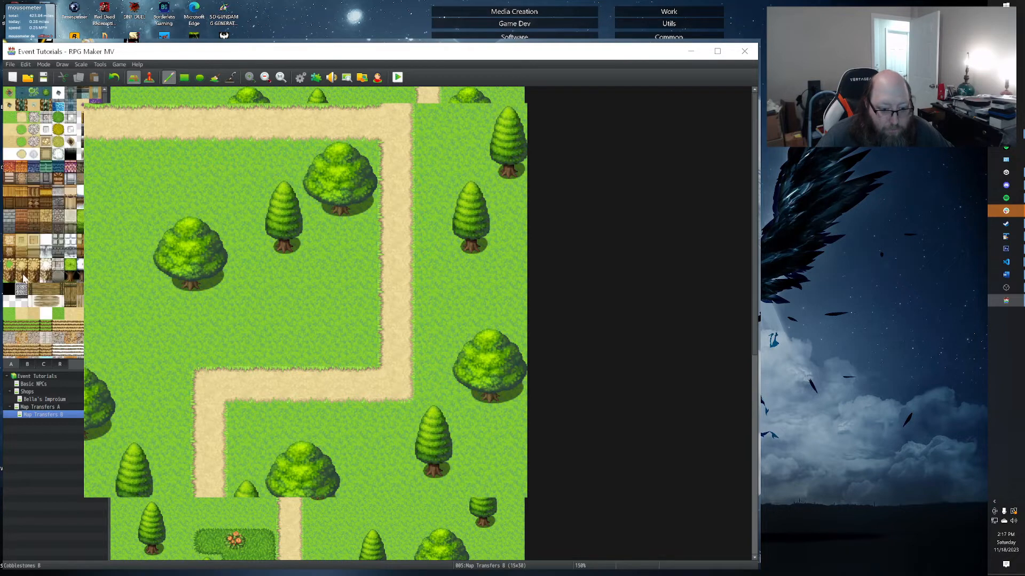
{"action": "left_click", "coordinate": [58, 118]}
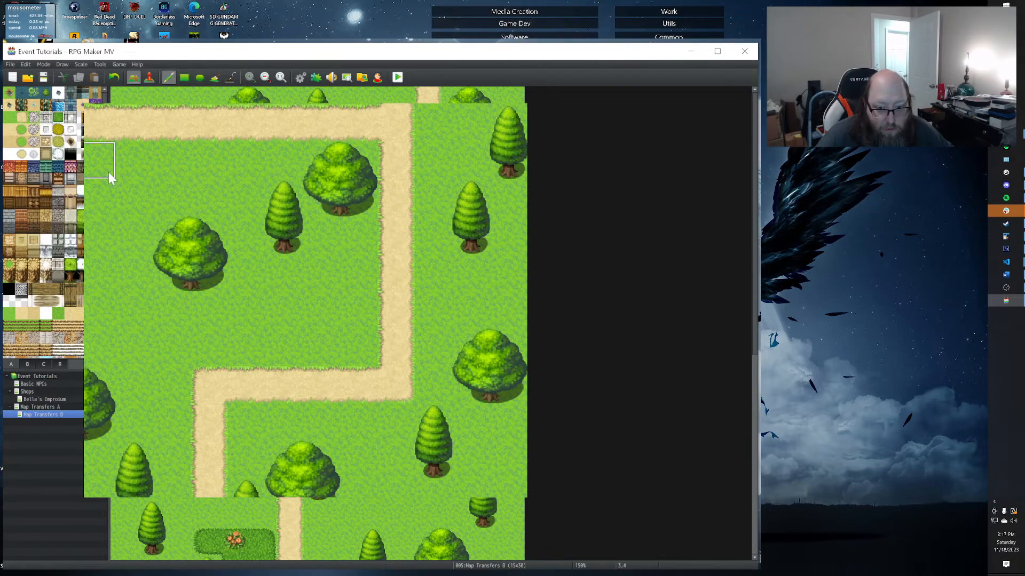
{"action": "mouse_move", "coordinate": [122, 193]}
{"action": "left_mouse_down"}
{"action": "mouse_move", "coordinate": [91, 256]}
{"action": "mouse_move", "coordinate": [144, 361]}
{"action": "mouse_move", "coordinate": [155, 353]}
{"action": "mouse_move", "coordinate": [125, 238]}
{"action": "mouse_move", "coordinate": [130, 201]}
{"action": "mouse_move", "coordinate": [142, 174]}
{"action": "mouse_move", "coordinate": [183, 205]}
{"action": "left_mouse_up"}
{"action": "left_click", "coordinate": [183, 205]}
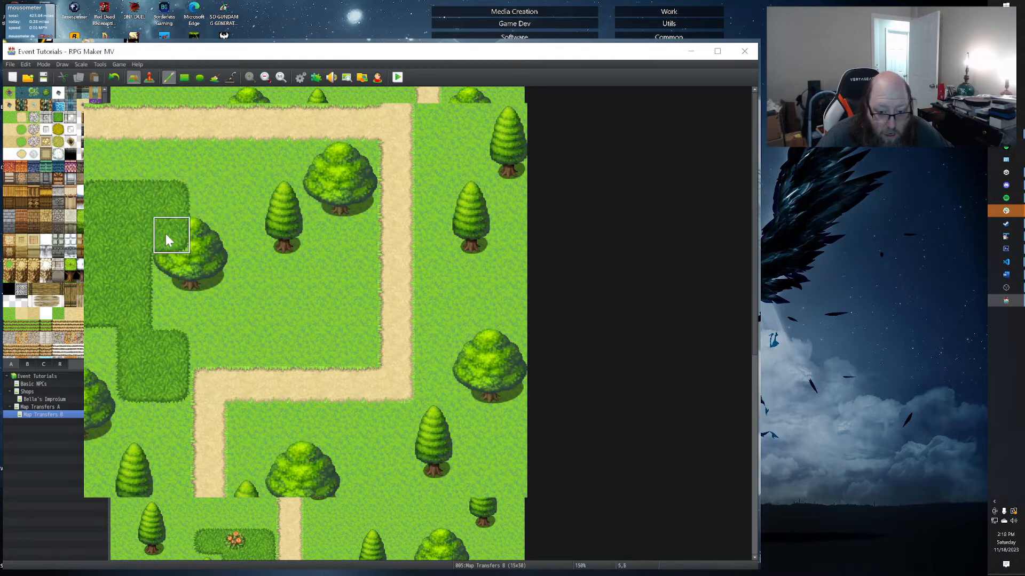
{"action": "mouse_move", "coordinate": [170, 289]}
{"action": "left_mouse_down"}
{"action": "mouse_move", "coordinate": [209, 277]}
{"action": "mouse_move", "coordinate": [193, 222]}
{"action": "left_mouse_up"}
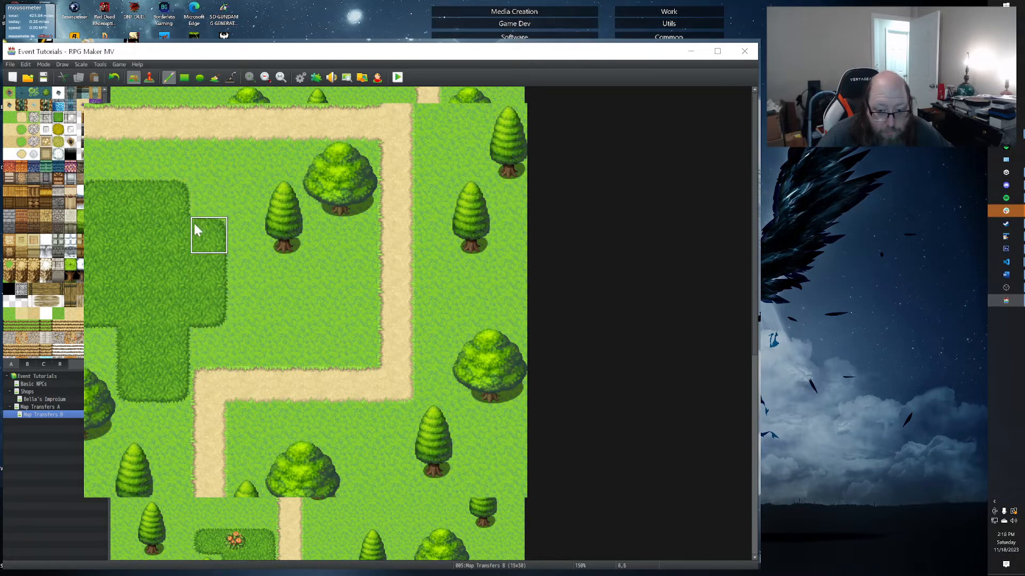
{"action": "mouse_move", "coordinate": [243, 287]}
{"action": "left_mouse_down"}
{"action": "mouse_move", "coordinate": [267, 305]}
{"action": "mouse_move", "coordinate": [110, 304]}
{"action": "left_mouse_up"}
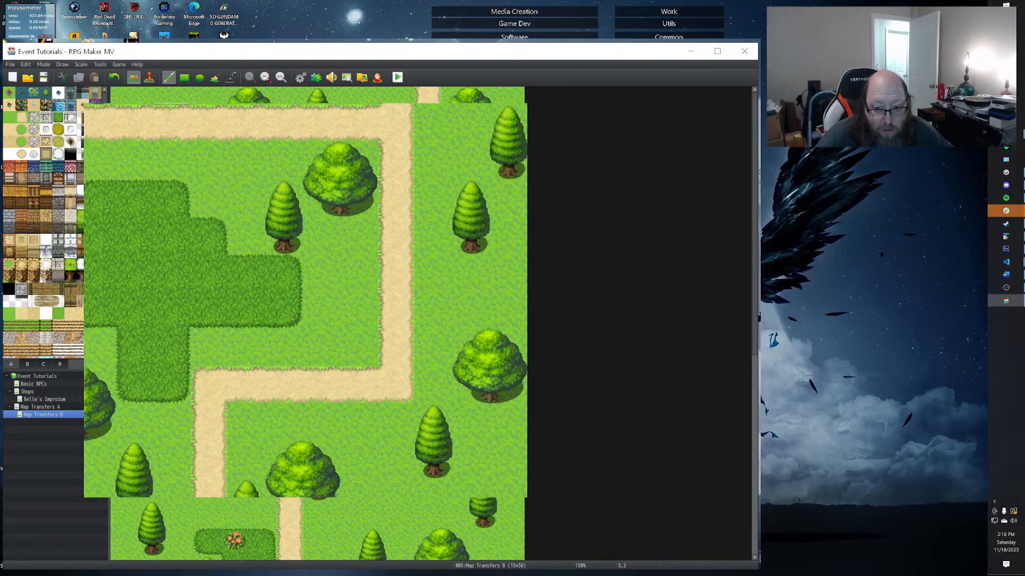
Paint a tall grass patch along the east side of the vertical path, widening it to the map's east edge.
{"action": "mouse_move", "coordinate": [453, 105]}
{"action": "left_mouse_down"}
{"action": "mouse_move", "coordinate": [462, 146]}
{"action": "mouse_move", "coordinate": [437, 108]}
{"action": "mouse_move", "coordinate": [431, 242]}
{"action": "left_mouse_up"}
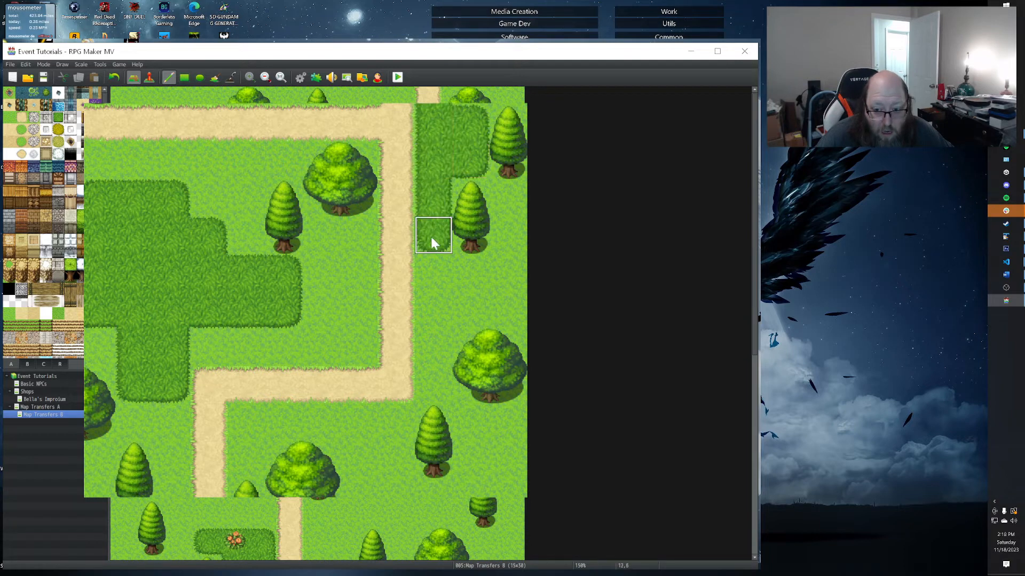
{"action": "left_click_drag", "start_coordinate": [432, 331], "coordinate": [471, 183]}
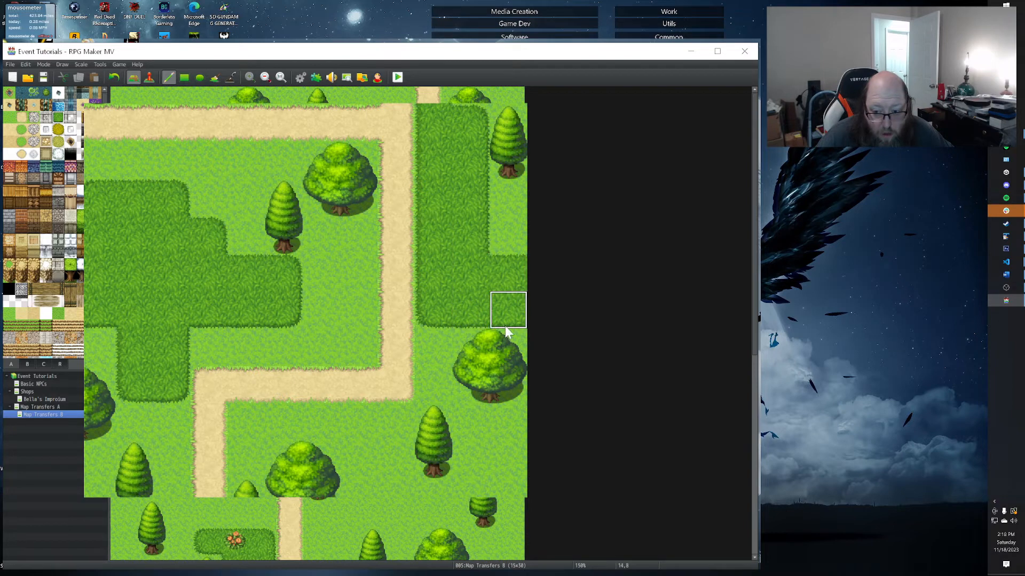
{"action": "left_click", "coordinate": [508, 347]}
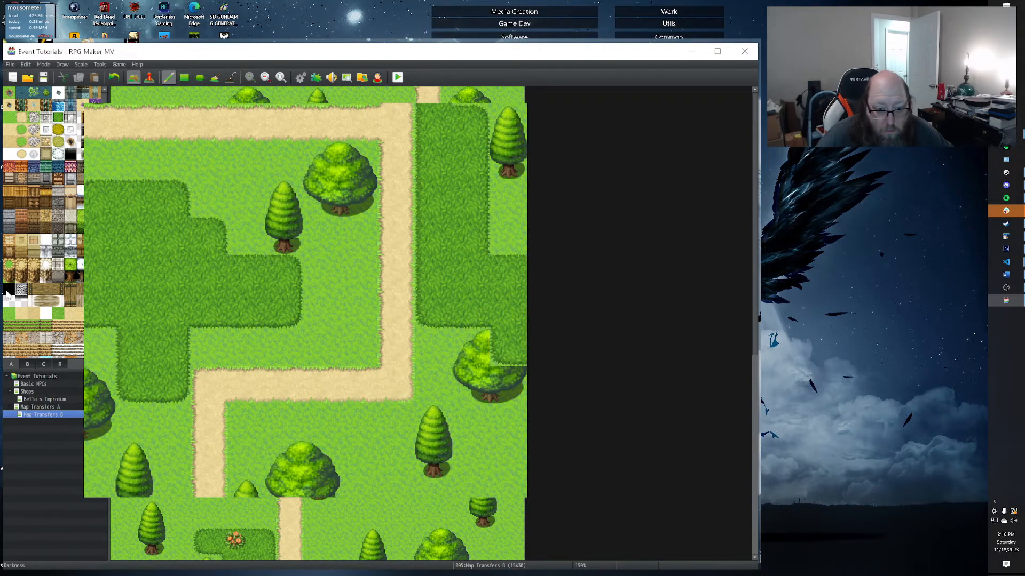
Replant the trees lost to the tall grass: a large round tree on the west patch and a pine on the east patch.
{"action": "left_click", "coordinate": [28, 364]}
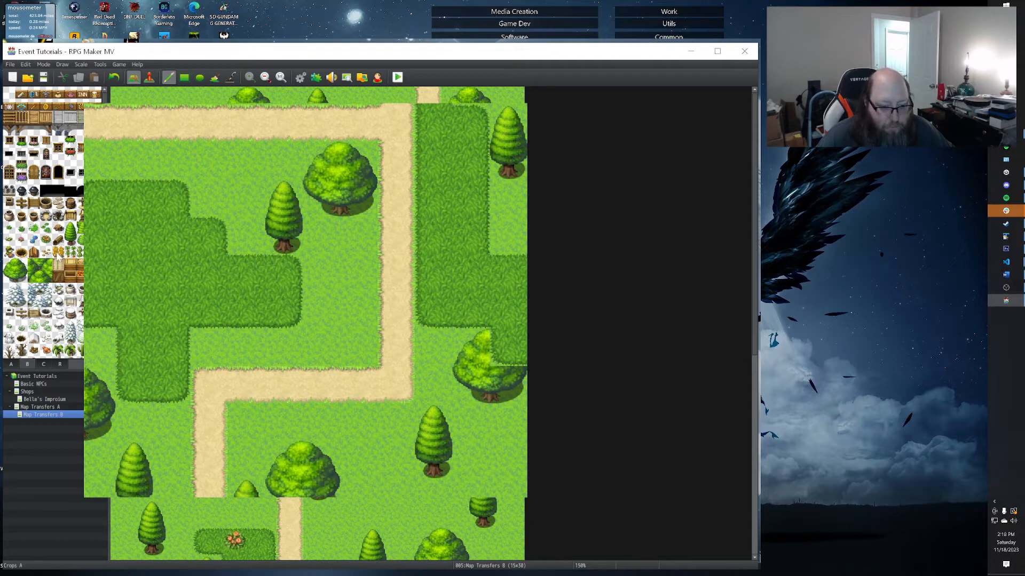
{"action": "left_click", "coordinate": [11, 270]}
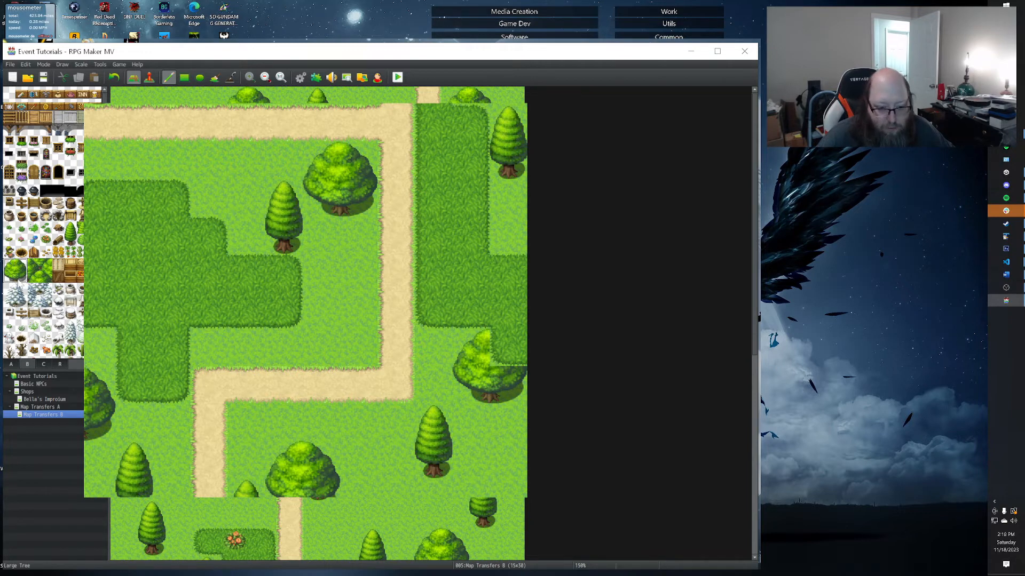
{"action": "left_click", "coordinate": [213, 274]}
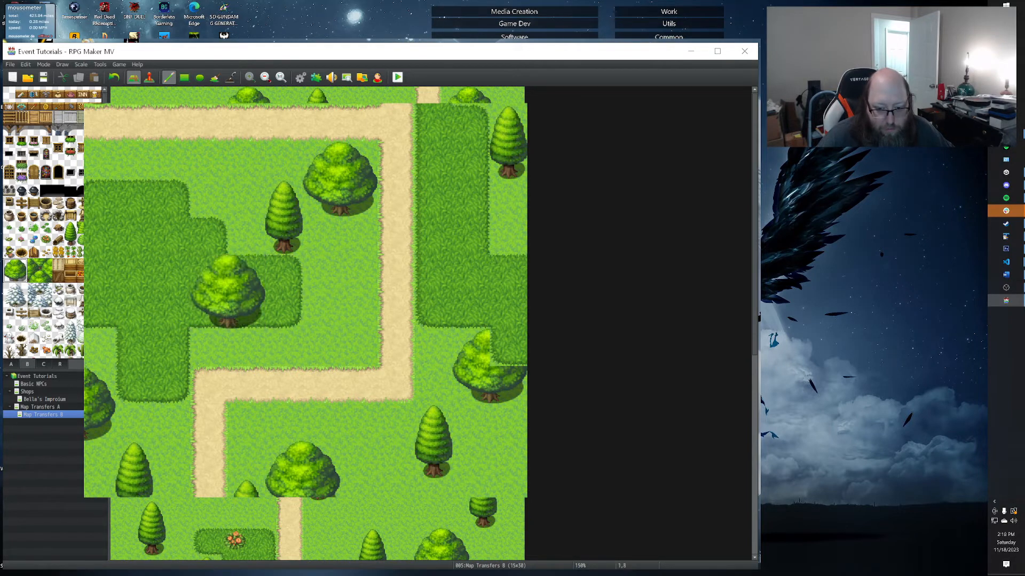
{"action": "key", "text": "ctrl+z"}
{"action": "left_click", "coordinate": [211, 235]}
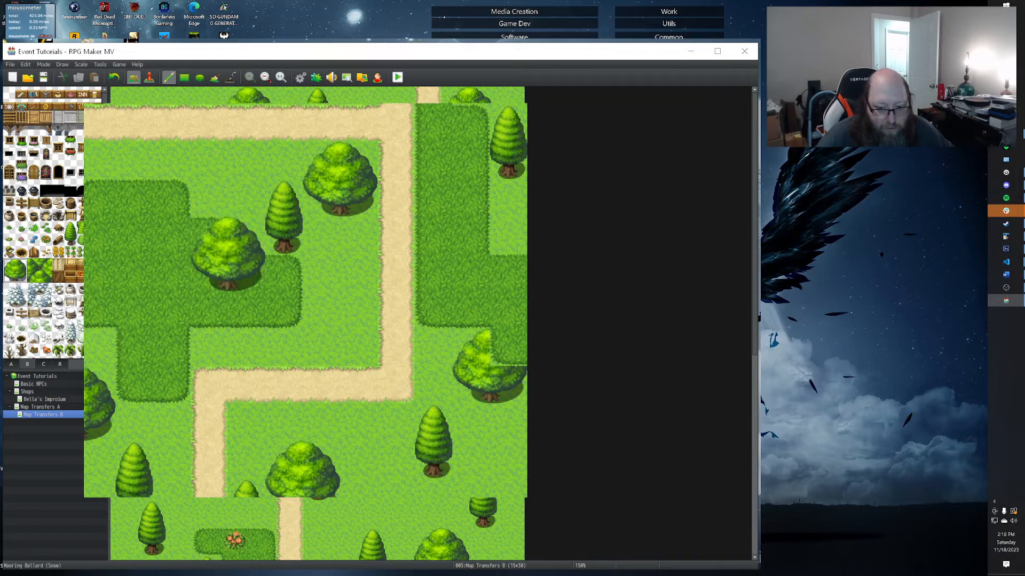
{"action": "left_click_drag", "start_coordinate": [71, 228], "coordinate": [72, 242]}
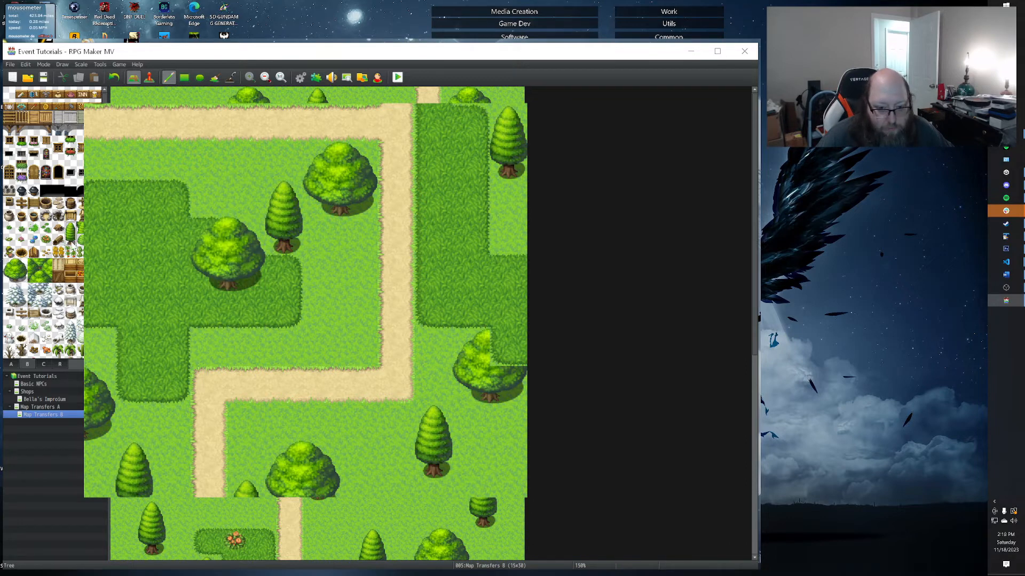
{"action": "left_click", "coordinate": [456, 217]}
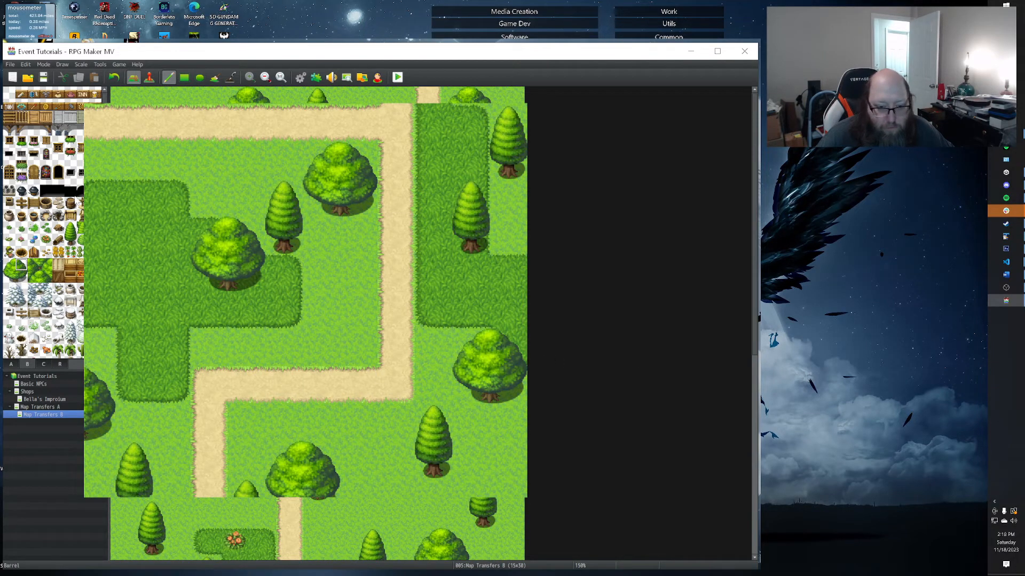
Place three orange flowers, one on the west tall grass patch and two on the east patch.
{"action": "left_click", "coordinate": [135, 195]}
{"action": "left_click", "coordinate": [434, 307]}
{"action": "left_click", "coordinate": [472, 120]}
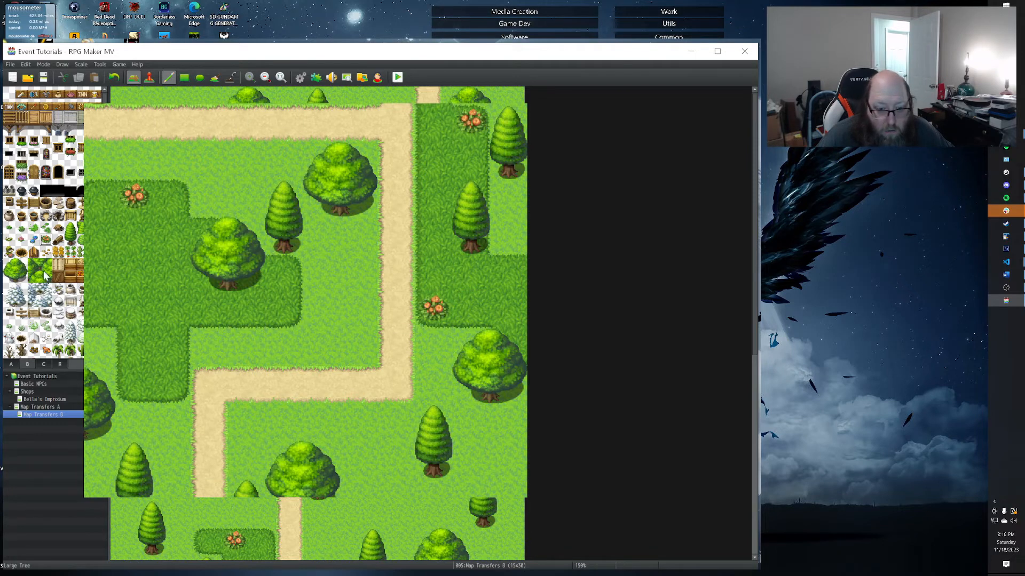
Scatter five blue flowers on the tall grass, three on the west patch and two on the east patch.
{"action": "left_click", "coordinate": [34, 239]}
{"action": "left_click", "coordinate": [172, 308]}
{"action": "left_click", "coordinate": [97, 270]}
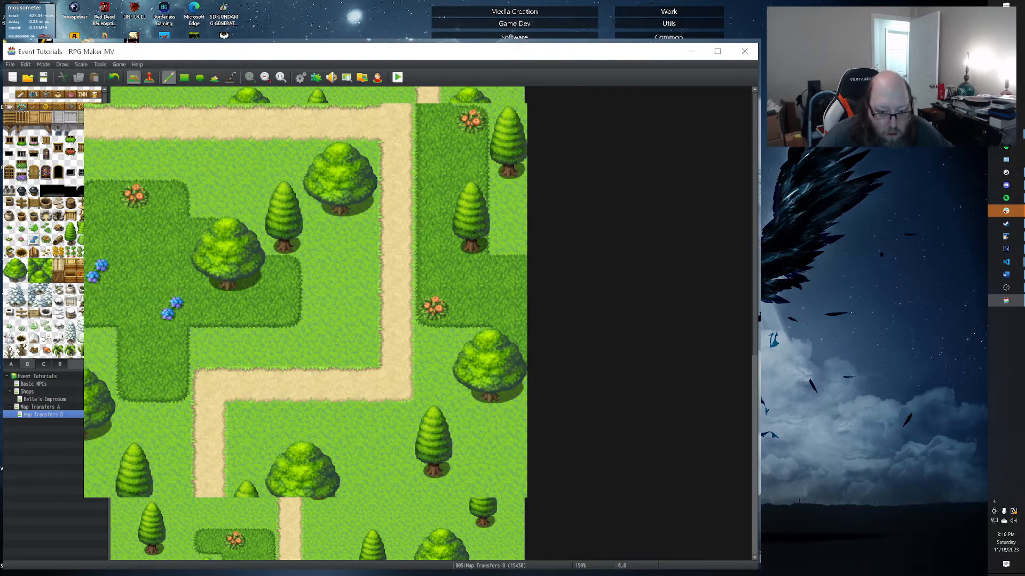
{"action": "left_click", "coordinate": [283, 271]}
{"action": "left_click", "coordinate": [504, 304]}
{"action": "left_click", "coordinate": [433, 120]}
Scatter four small pale yellow flowers on the tall grass, three on the west patch and one on the east patch.
{"action": "left_click", "coordinate": [9, 239]}
{"action": "left_click", "coordinate": [134, 345]}
{"action": "left_click", "coordinate": [245, 308]}
{"action": "left_click", "coordinate": [96, 233]}
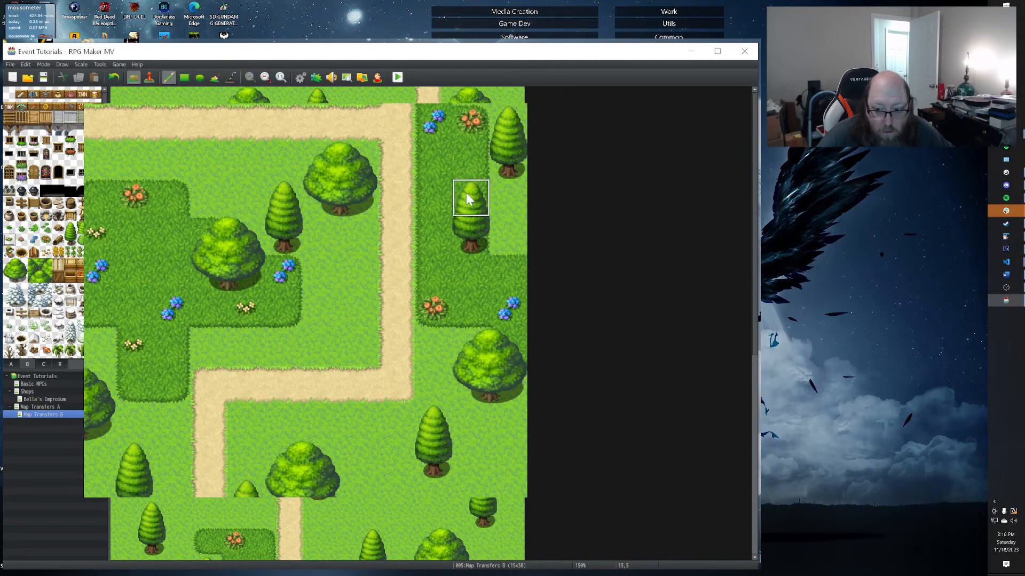
{"action": "left_click", "coordinate": [432, 196]}
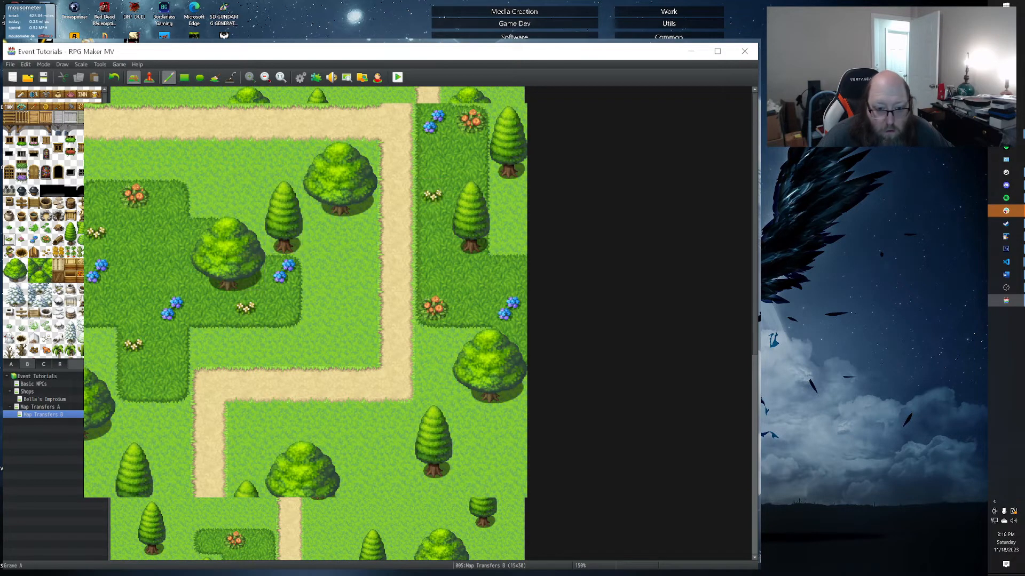
Place three grass tufts on the plain grass, one north of the horizontal path and two south of the path's bend.
{"action": "left_click", "coordinate": [33, 227]}
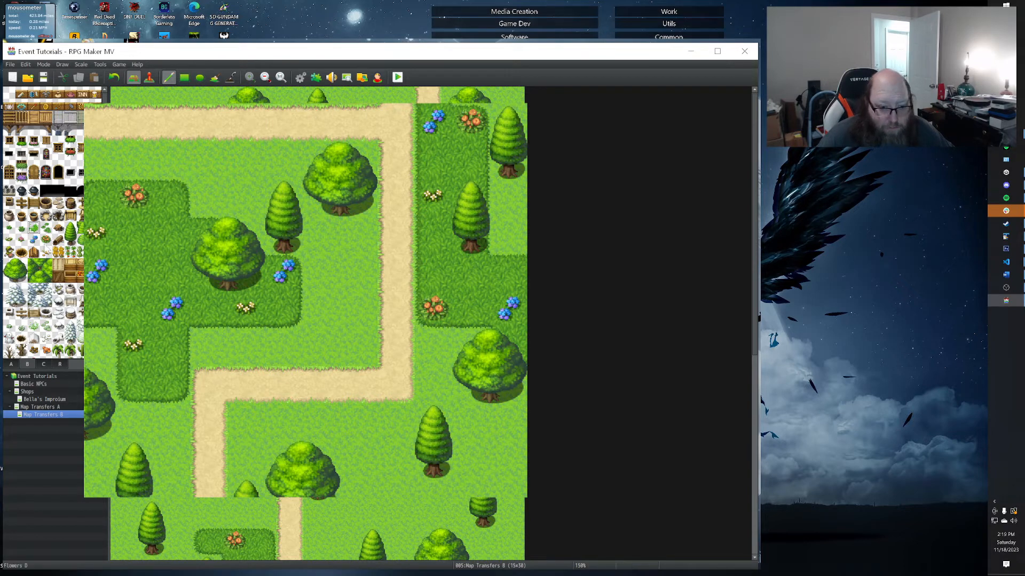
{"action": "left_click", "coordinate": [22, 229]}
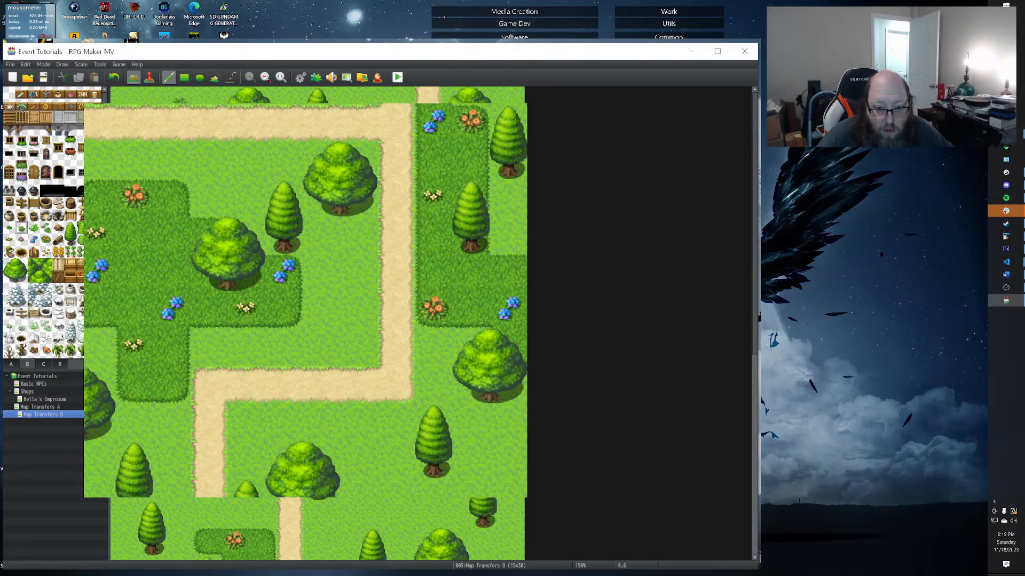
{"action": "left_click", "coordinate": [344, 517]}
{"action": "left_click", "coordinate": [246, 425]}
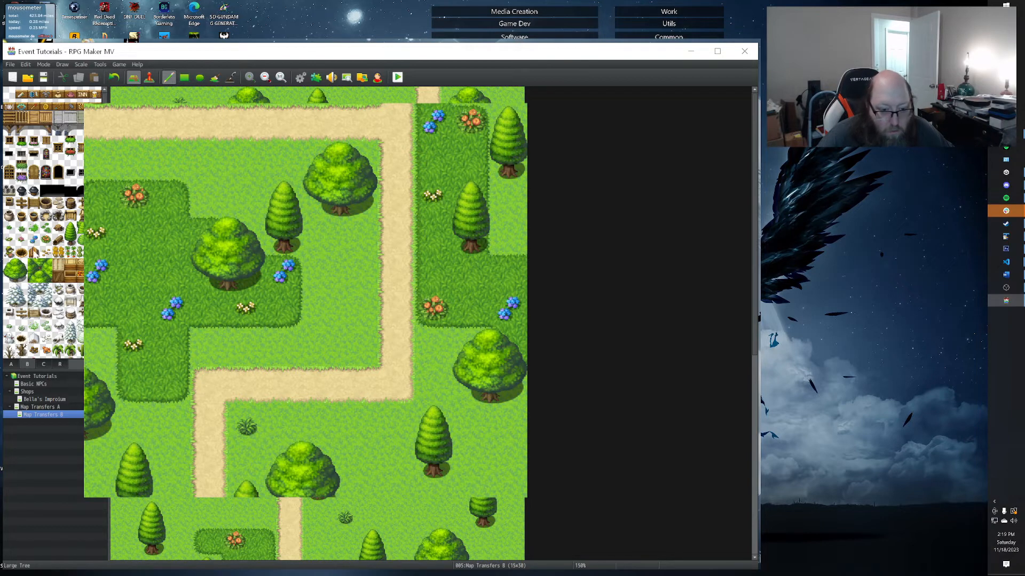
Place six round bushes on the plain grass, two inside the path's bend and four south of it.
{"action": "left_click", "coordinate": [76, 260]}
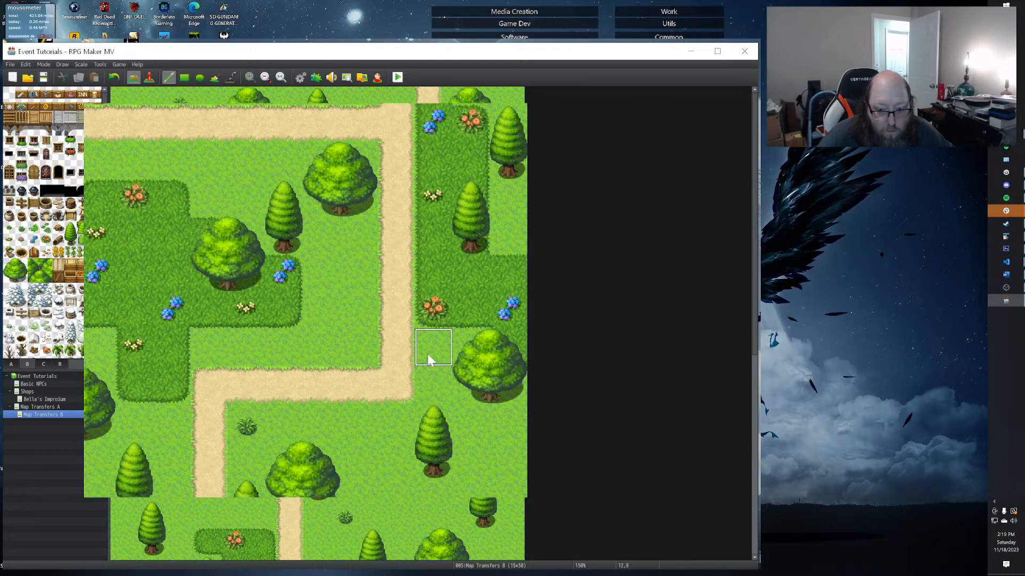
{"action": "left_click", "coordinate": [361, 349]}
{"action": "left_click", "coordinate": [171, 160]}
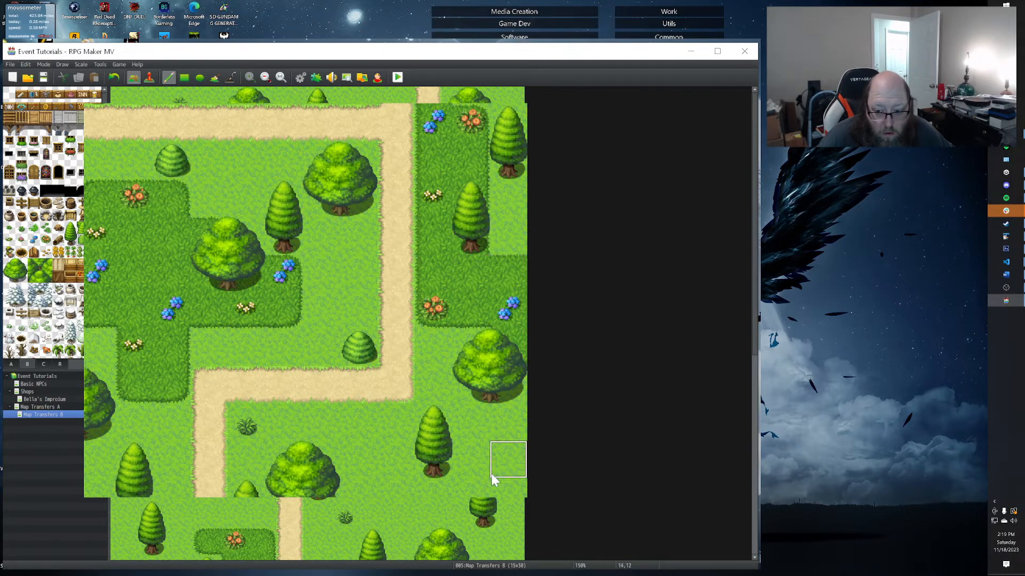
{"action": "left_click", "coordinate": [509, 460]}
{"action": "left_click", "coordinate": [359, 459]}
{"action": "left_click", "coordinate": [400, 515]}
{"action": "left_click", "coordinate": [235, 514]}
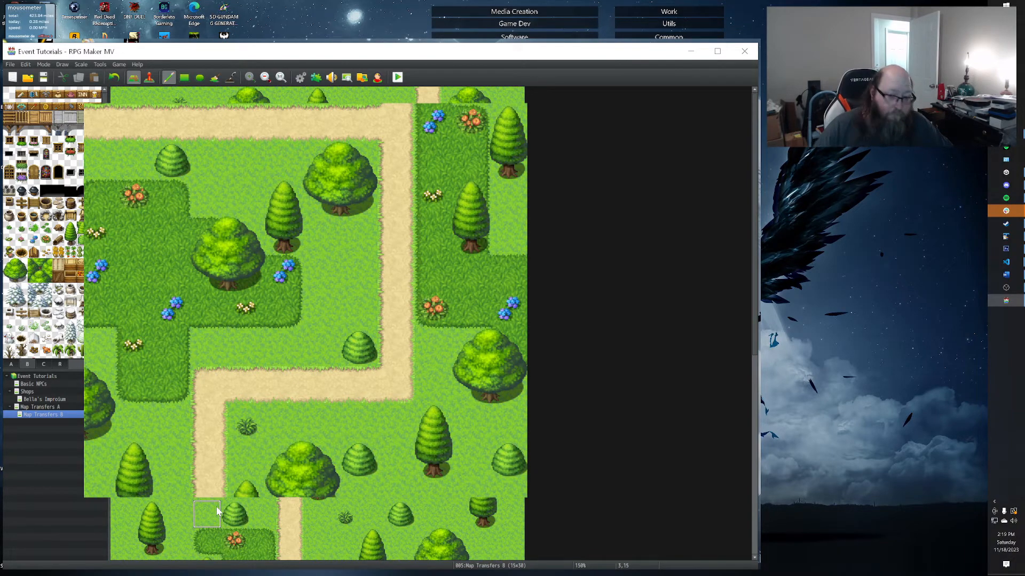
Switch to event editing and move the transfer event on the lower vertical path one tile north to 6,19.
{"action": "scroll", "coordinate": [267, 505], "scroll_direction": "down", "scroll_amount": 5}
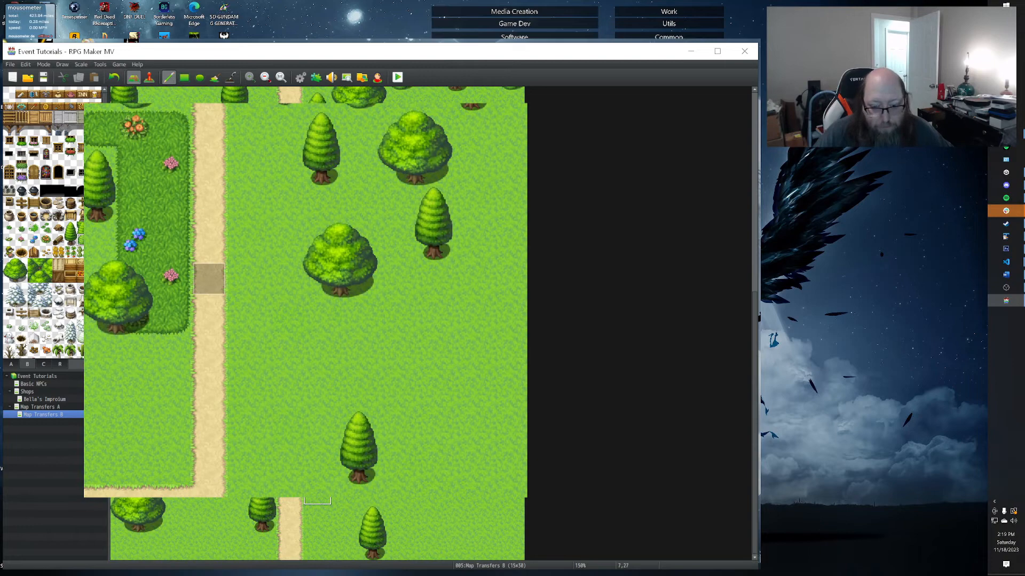
{"action": "left_click", "coordinate": [149, 78]}
{"action": "left_click_drag", "start_coordinate": [208, 277], "coordinate": [212, 251]}
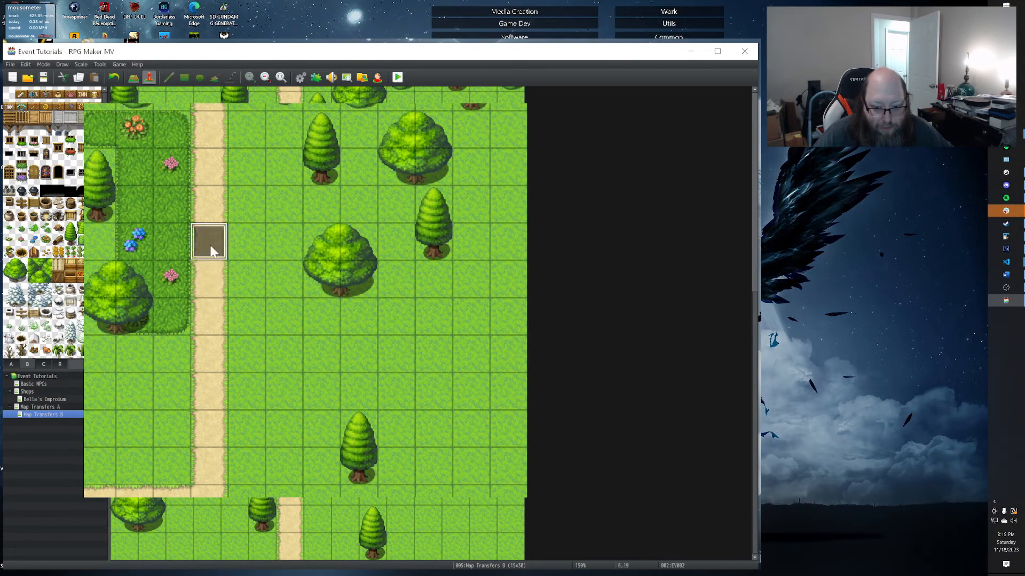
Open the moved event and select its Transfer Player command to Map Transfers A.
{"action": "double_click", "coordinate": [200, 245]}
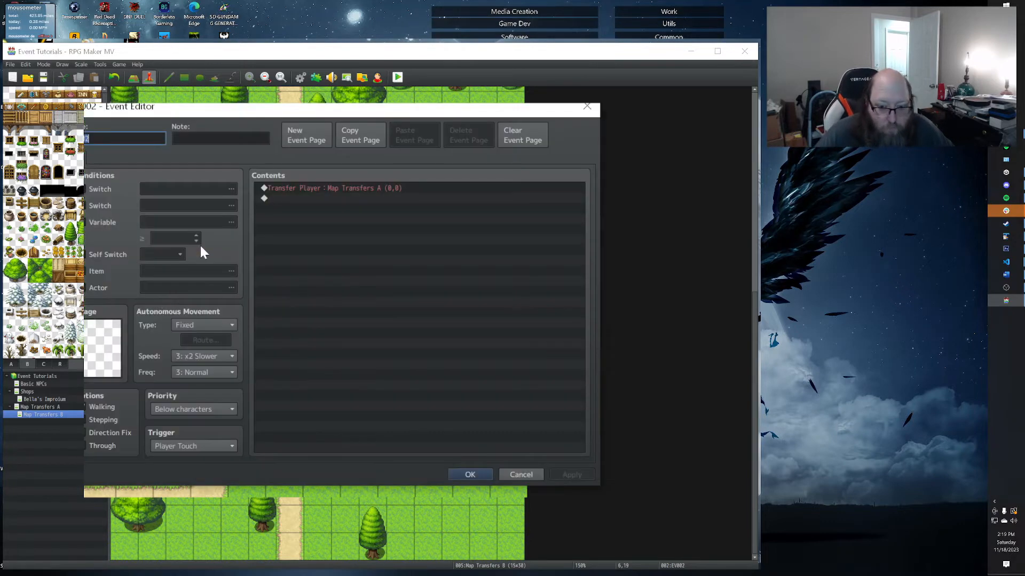
{"action": "left_click", "coordinate": [292, 189]}
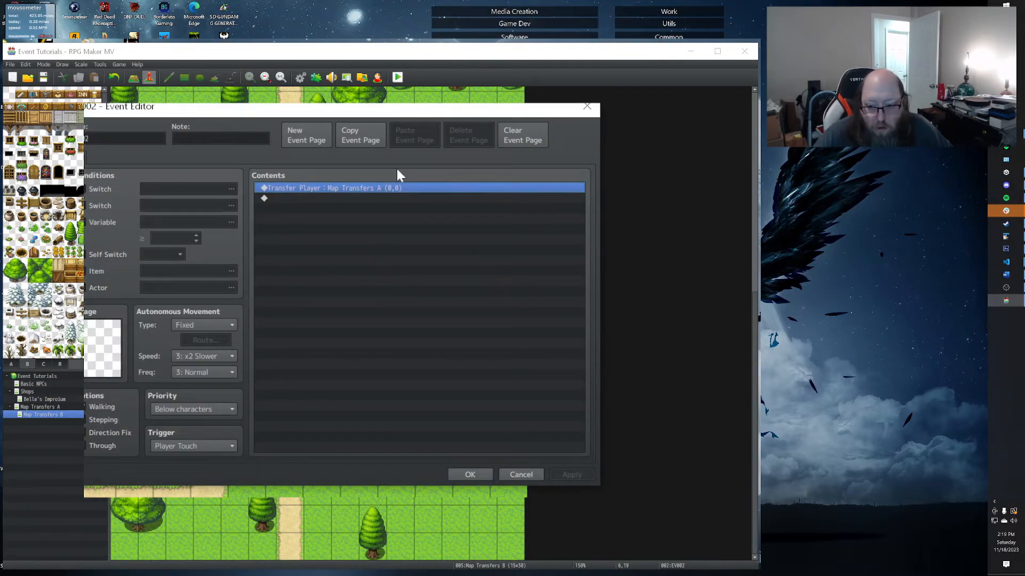
Set the Map Transfers B event's Transfer Player destination to the path tile at (6,5) on Map Transfers A.
{"action": "double_click", "coordinate": [392, 187]}
{"action": "left_click", "coordinate": [377, 268]}
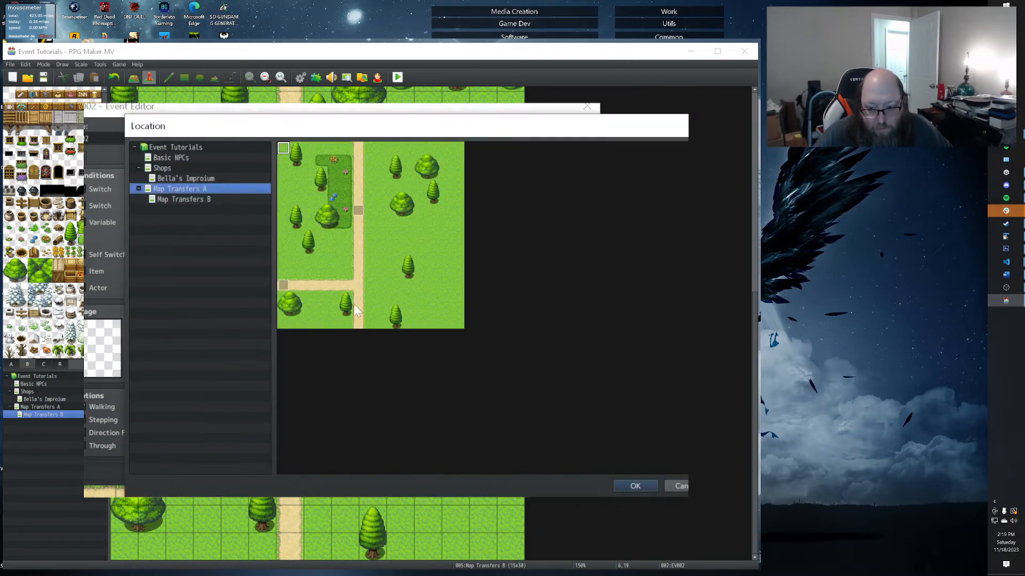
{"action": "left_click", "coordinate": [359, 211]}
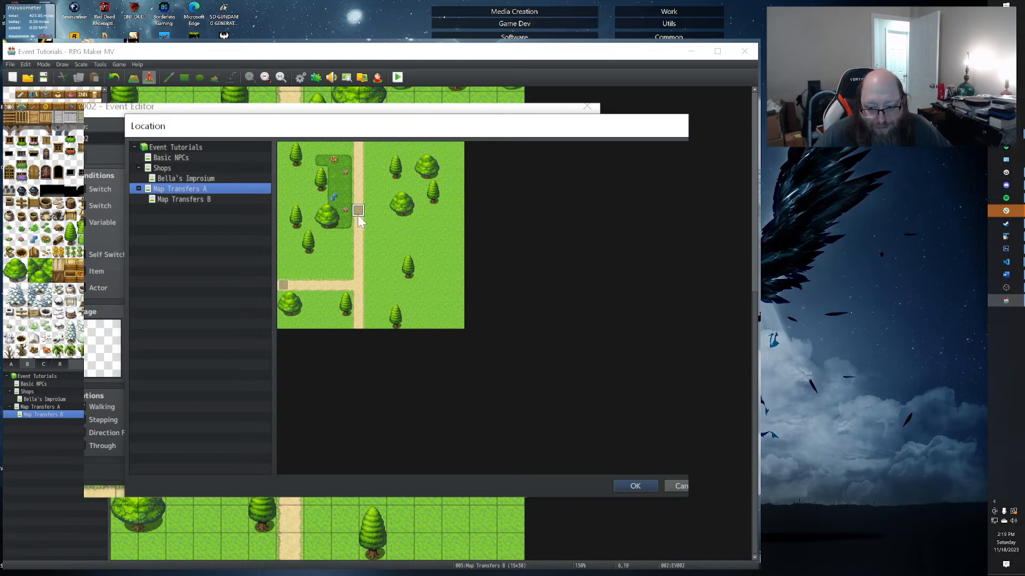
{"action": "left_click", "coordinate": [631, 486]}
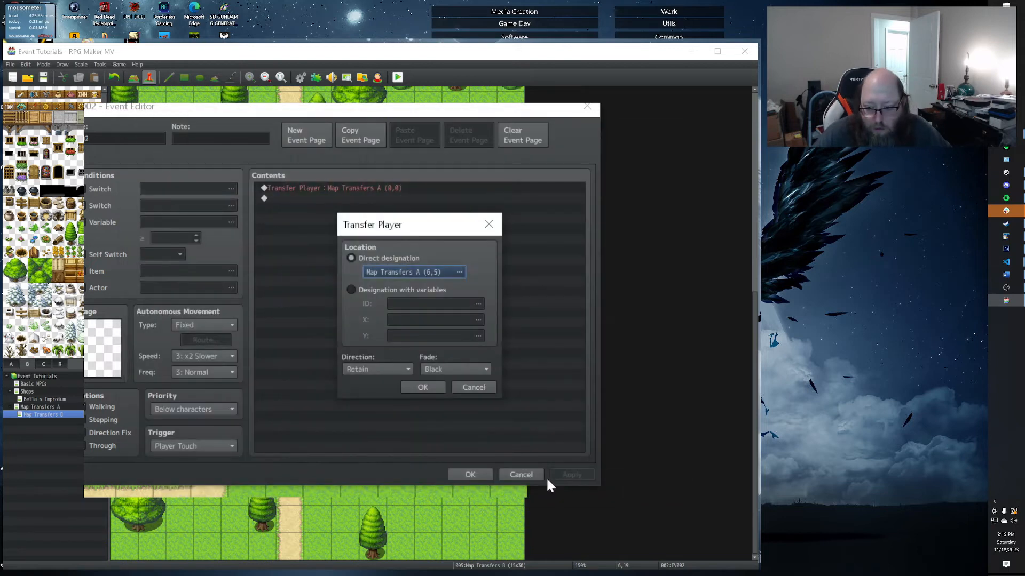
{"action": "left_click", "coordinate": [421, 388]}
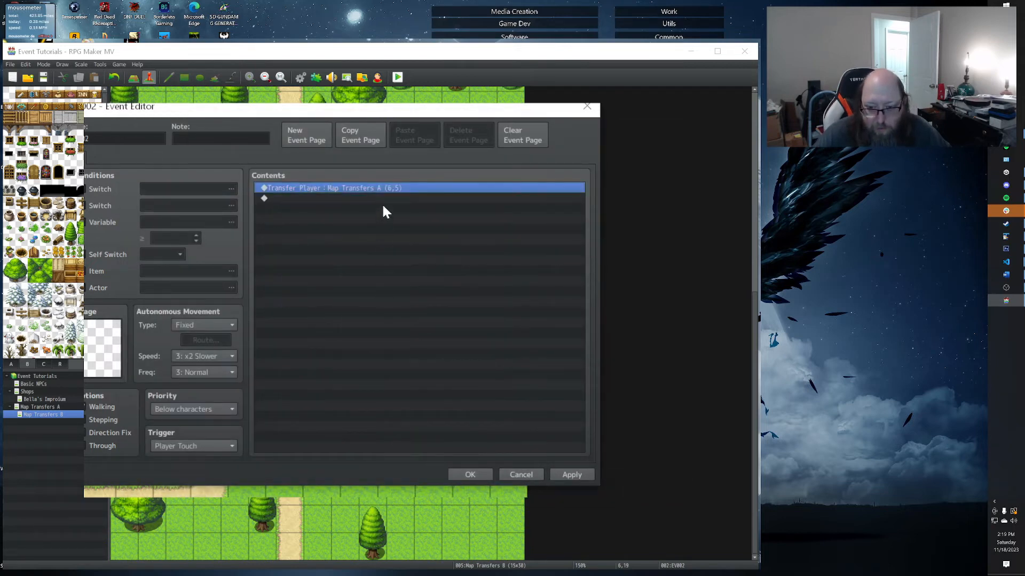
Set the fade of the transfer to Map Transfers A to None and save the event.
{"action": "key", "text": "Return"}
{"action": "left_click", "coordinate": [433, 367]}
{"action": "left_click", "coordinate": [427, 407]}
{"action": "left_click", "coordinate": [421, 388]}
{"action": "left_click", "coordinate": [571, 475]}
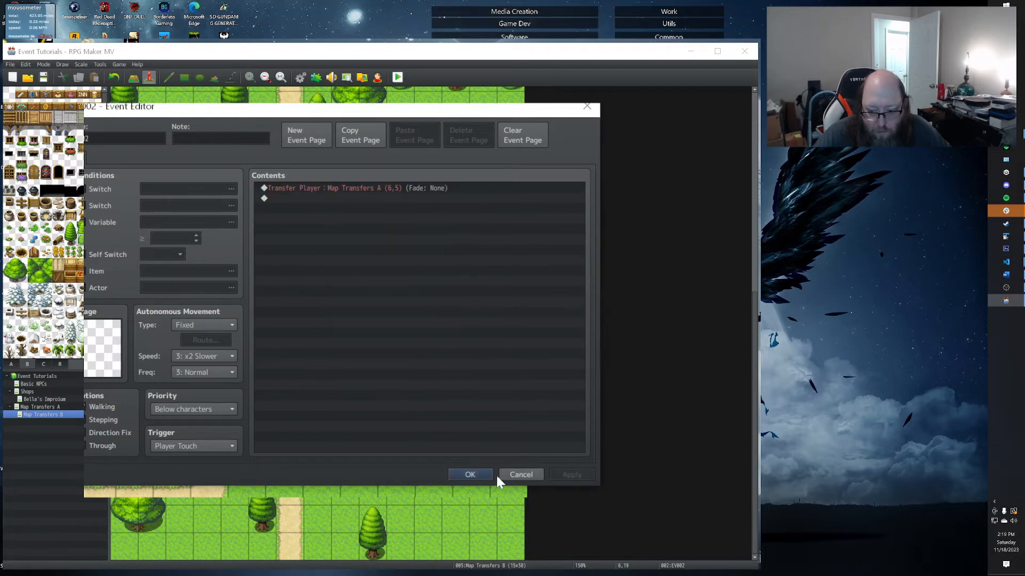
{"action": "left_click", "coordinate": [458, 474]}
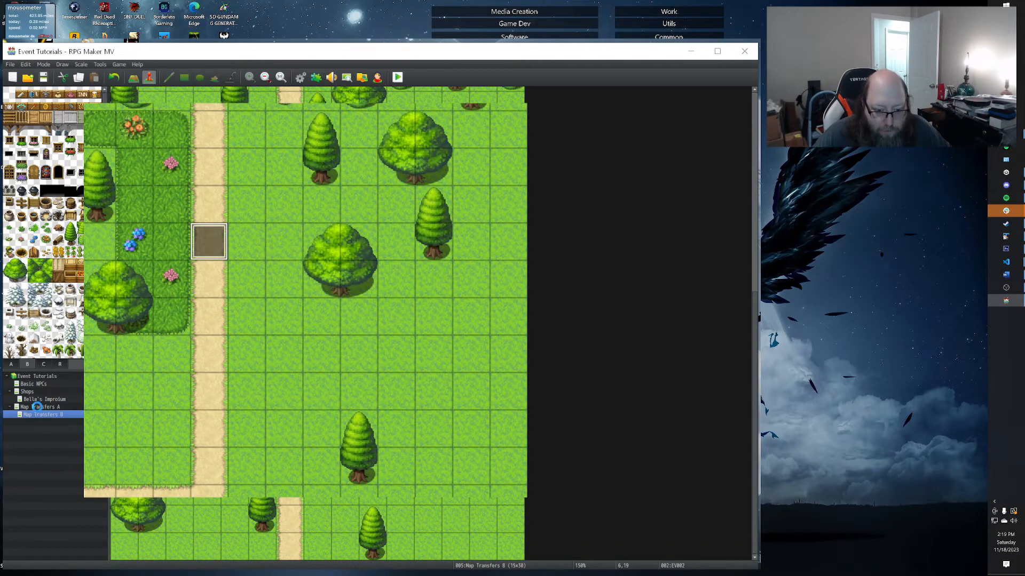
Set the destination of the Map Transfers A event at (6,5) to the path tile at (6,19) on Map Transfers B.
{"action": "left_click", "coordinate": [38, 408]}
{"action": "double_click", "coordinate": [201, 206]}
{"action": "double_click", "coordinate": [347, 186]}
{"action": "left_click", "coordinate": [440, 275]}
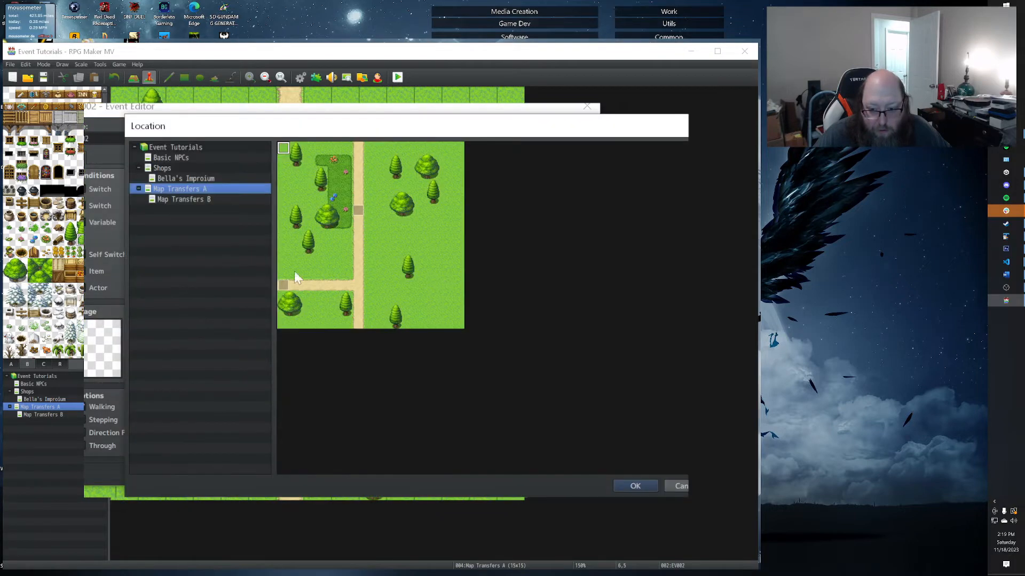
{"action": "left_click", "coordinate": [174, 200]}
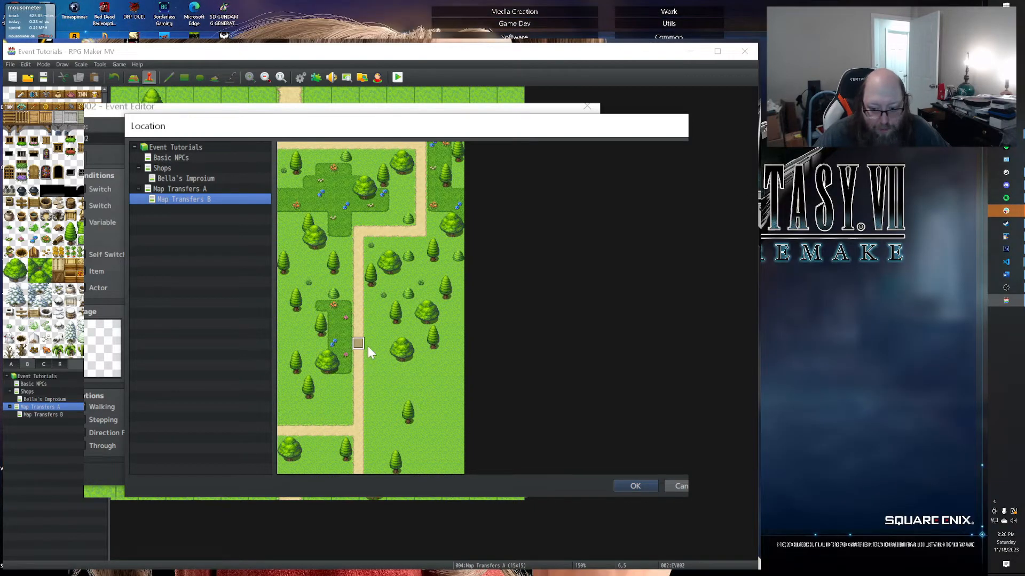
{"action": "left_click", "coordinate": [635, 487]}
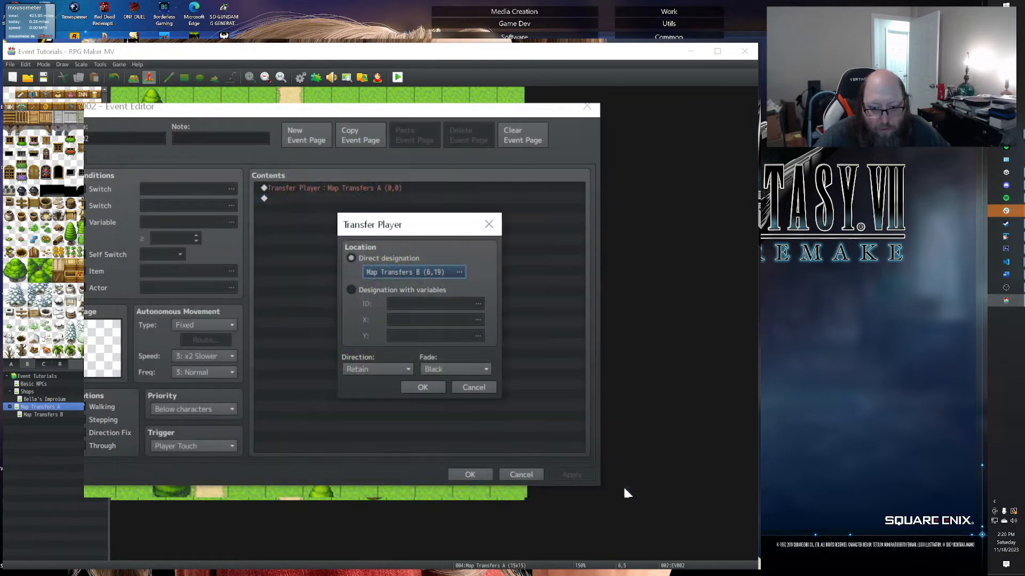
Set the fade of the transfer to Map Transfers B to None and save the event.
{"action": "left_click", "coordinate": [441, 370]}
{"action": "left_click", "coordinate": [430, 397]}
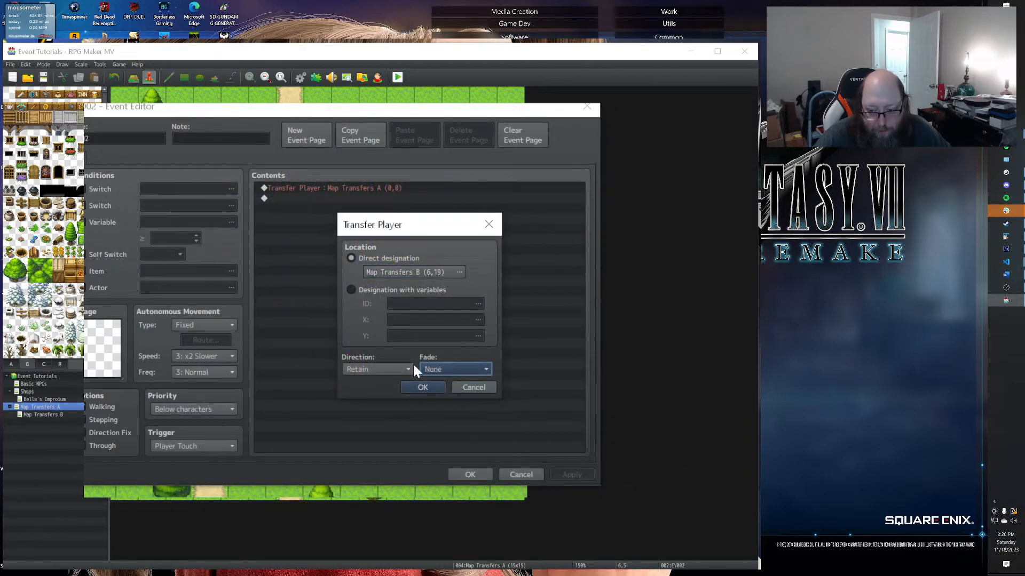
{"action": "left_click", "coordinate": [427, 388]}
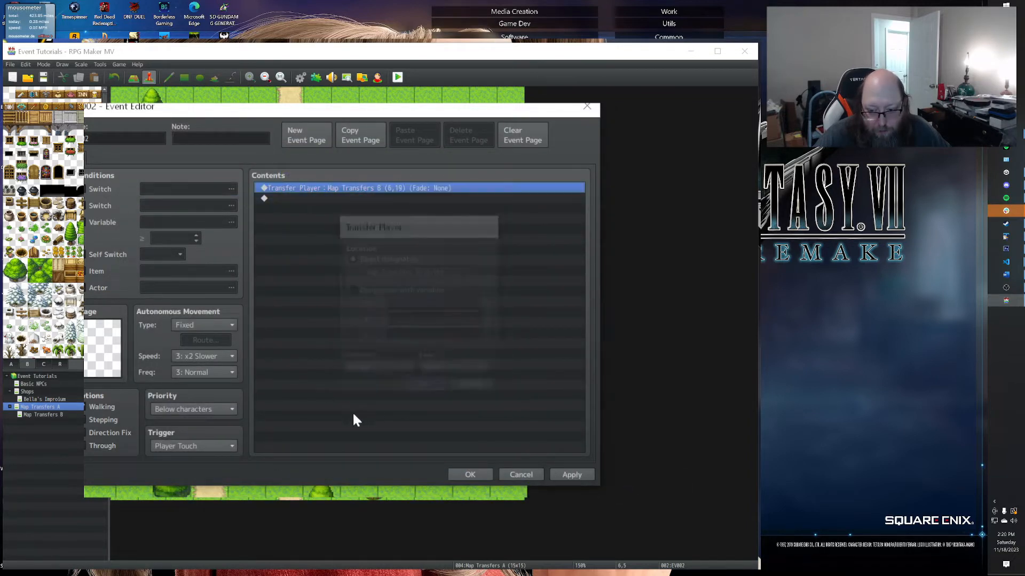
{"action": "left_click", "coordinate": [555, 476]}
{"action": "left_click", "coordinate": [471, 475]}
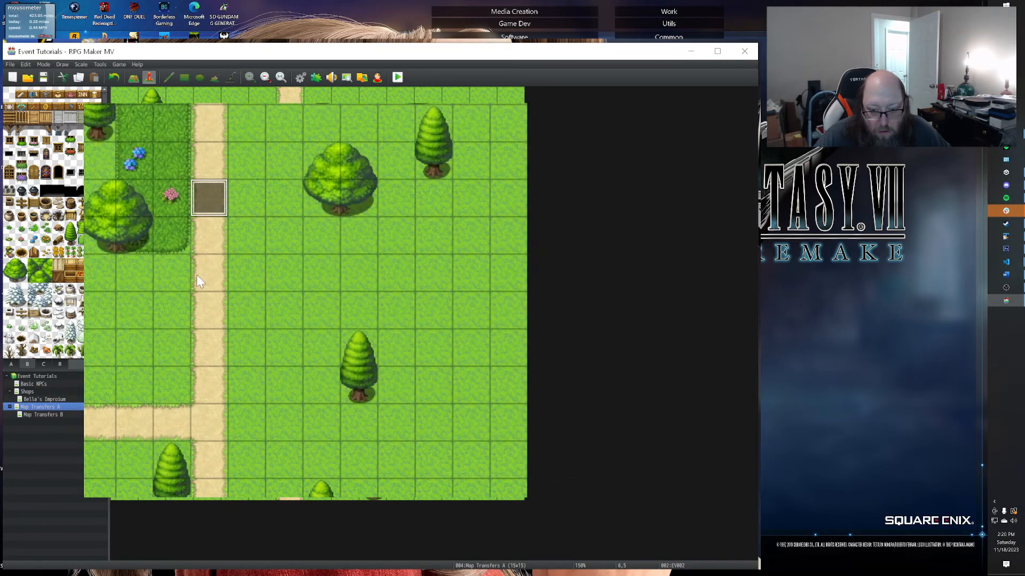
Set the player's starting position on the path at (6,10) in Map Transfers A, and launch a playtest with the changes saved.
{"action": "right_click", "coordinate": [209, 378]}
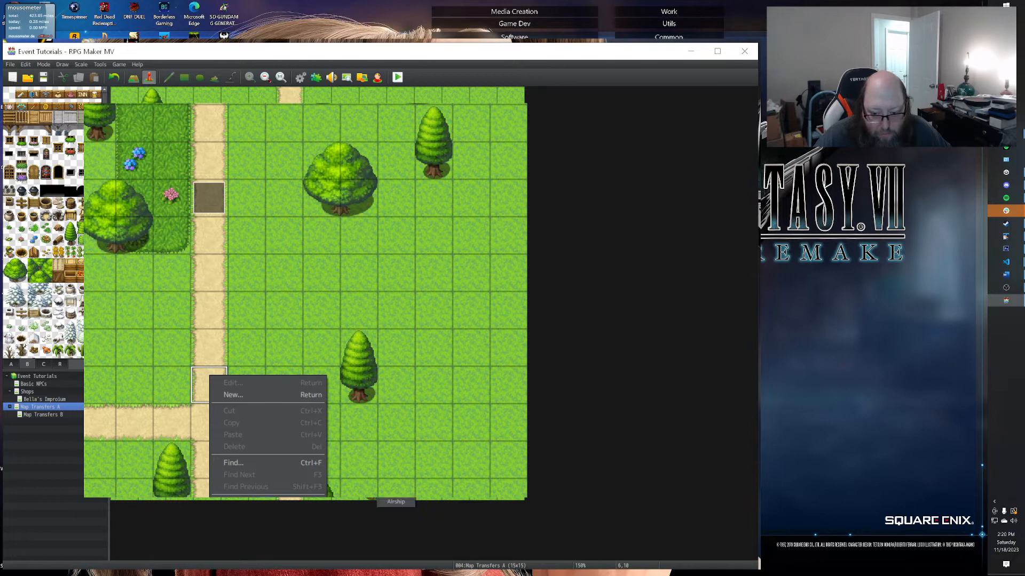
{"action": "left_click", "coordinate": [395, 475]}
{"action": "left_click", "coordinate": [398, 78]}
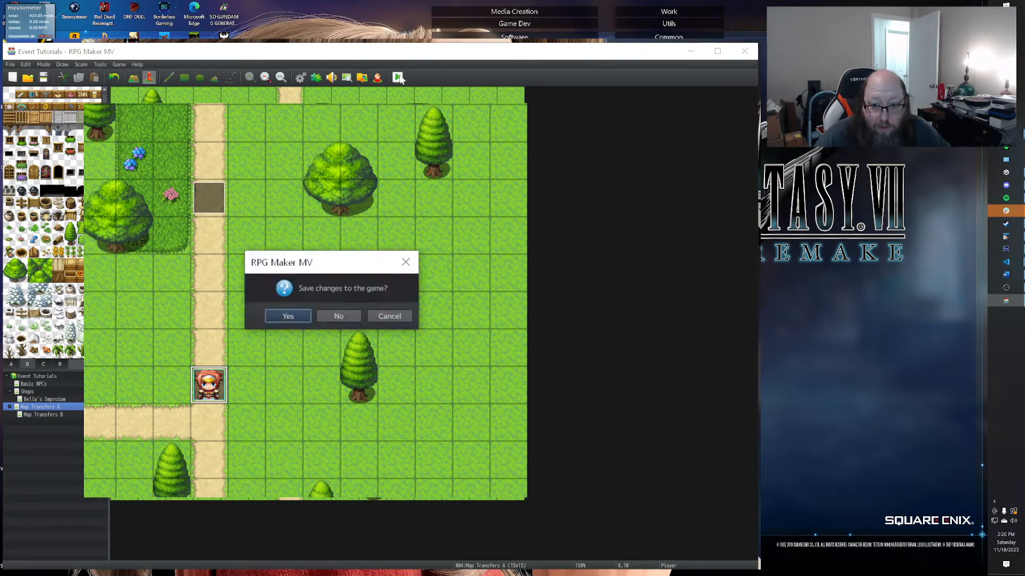
{"action": "left_click", "coordinate": [277, 319]}
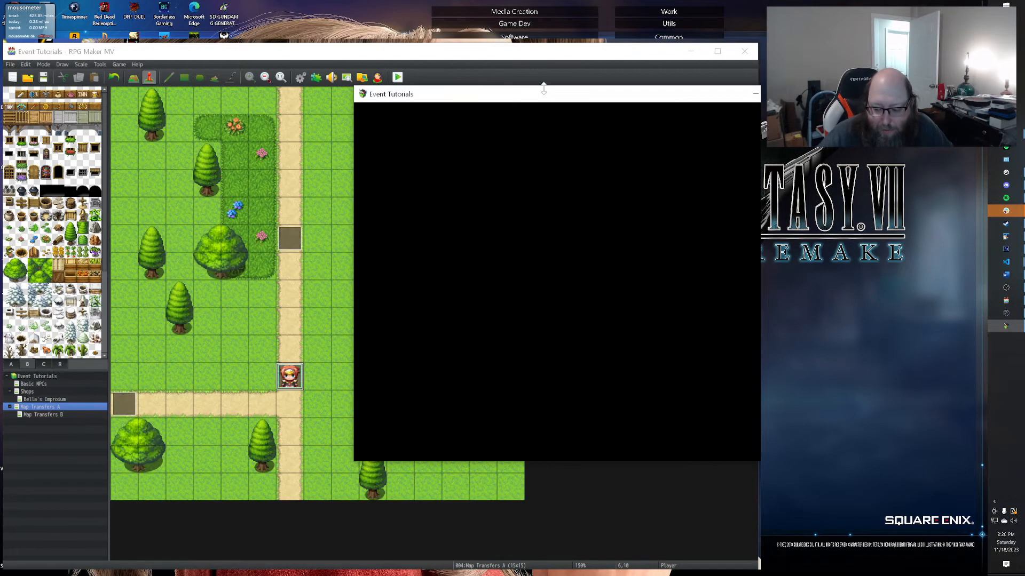
Start a new game and walk the party up and down the path across the transfer tile to test the map transfers.
{"action": "left_click_drag", "start_coordinate": [545, 101], "coordinate": [323, 114]}
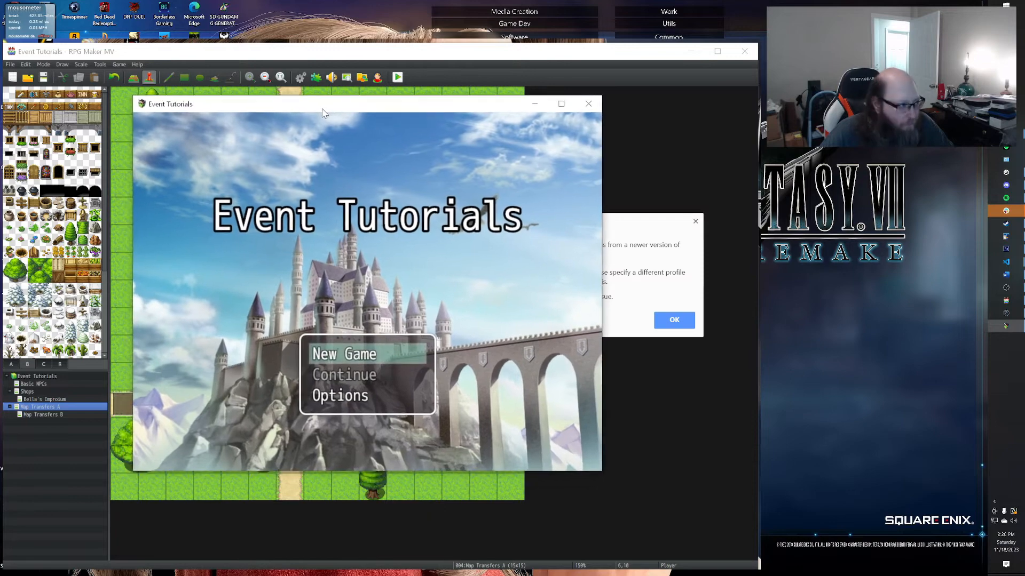
{"action": "key", "text": "Return"}
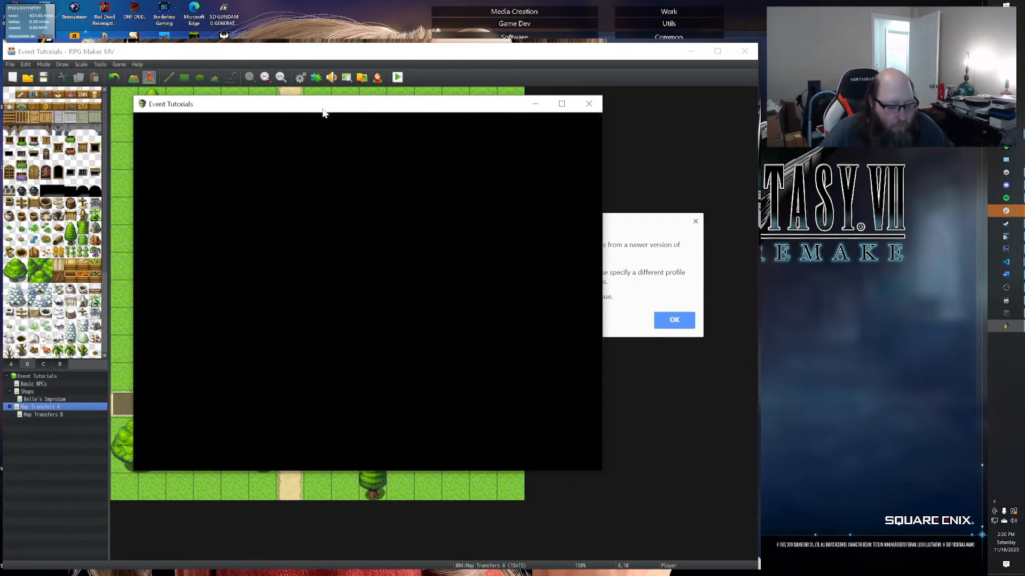
{"action": "key", "text": "Up"}
{"action": "key", "text": "Up"}
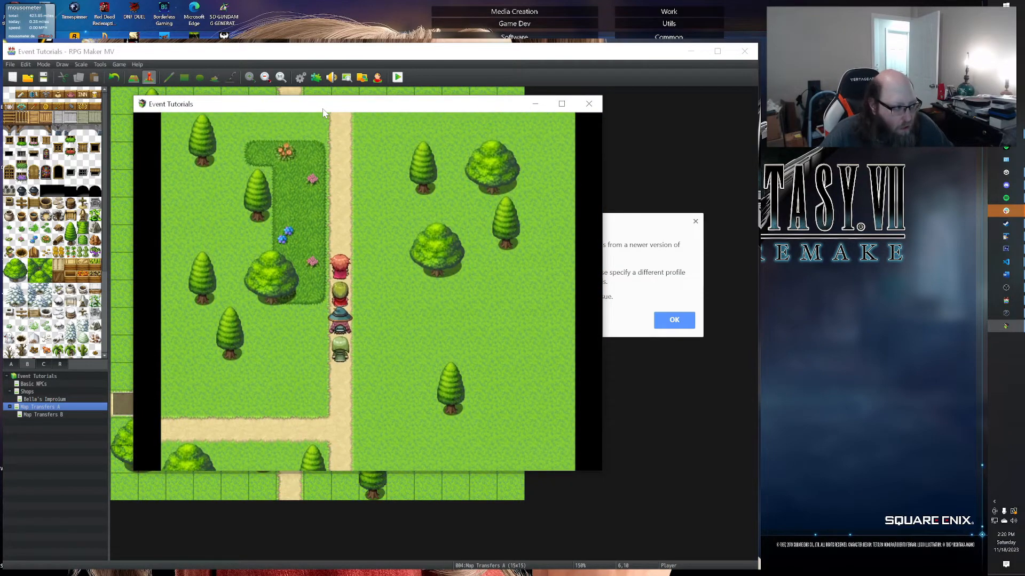
{"action": "key", "text": "Down"}
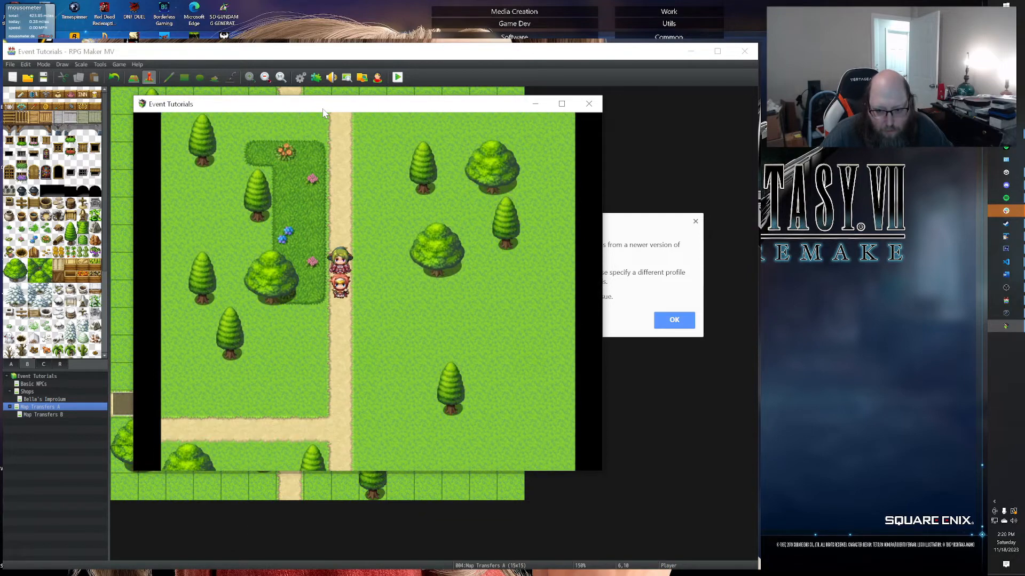
{"action": "key", "text": "Up"}
{"action": "key", "text": "Down"}
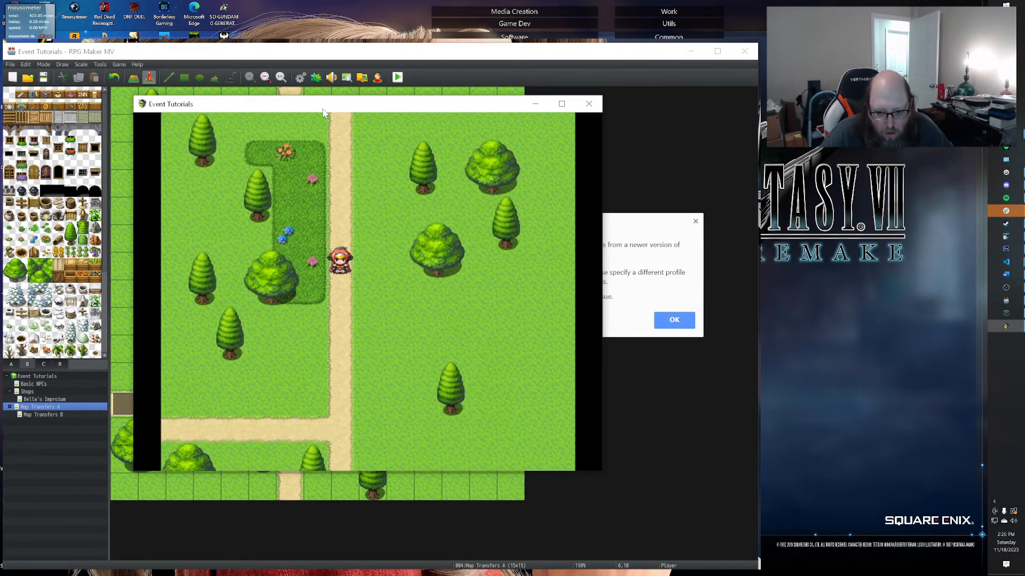
{"action": "key", "text": "Down"}
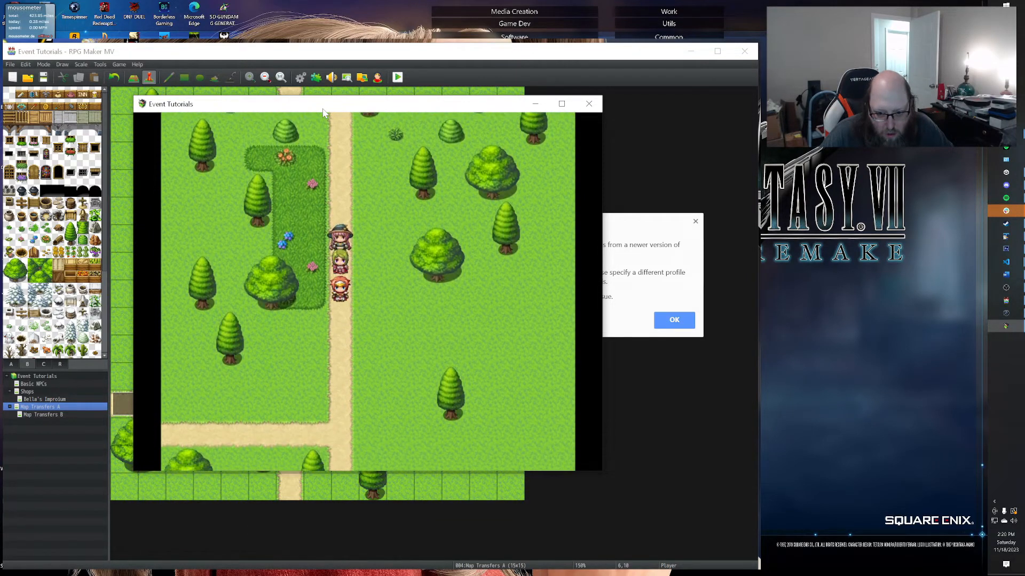
{"action": "key", "text": "Up"}
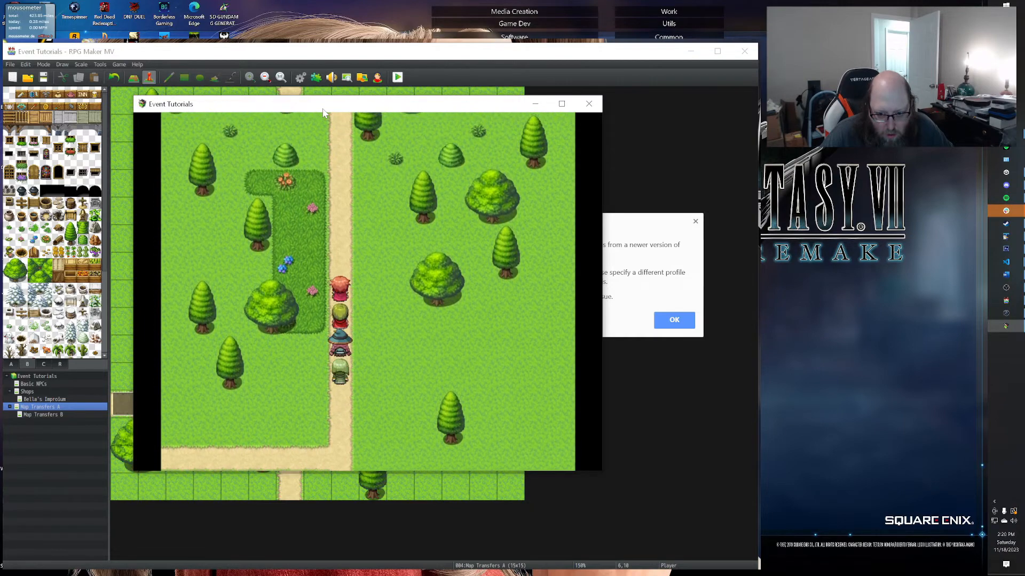
{"action": "key", "text": "Down"}
{"action": "key", "text": "Up"}
{"action": "key", "text": "Up"}
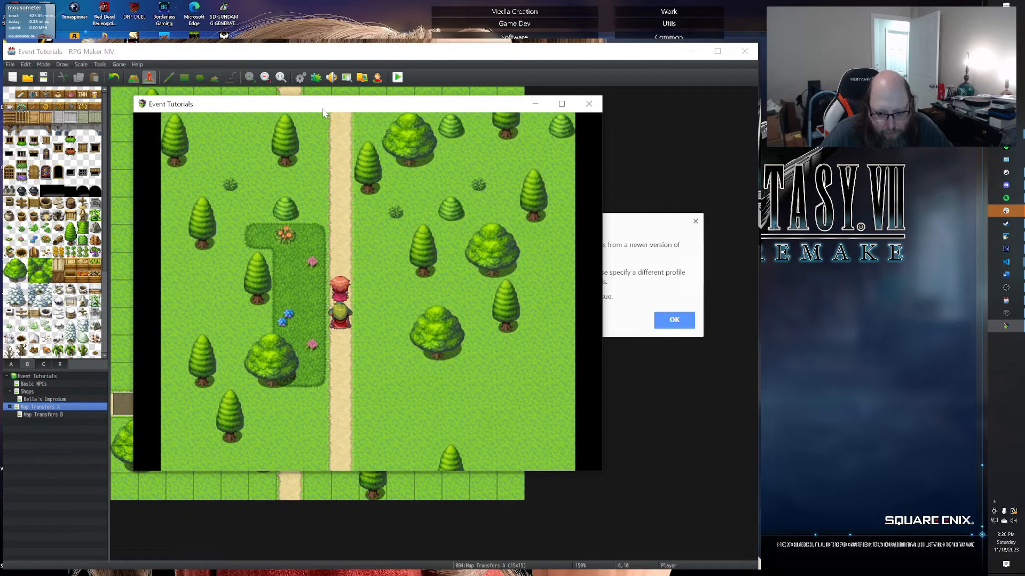
{"action": "key", "text": "Down"}
{"action": "key", "text": "Up"}
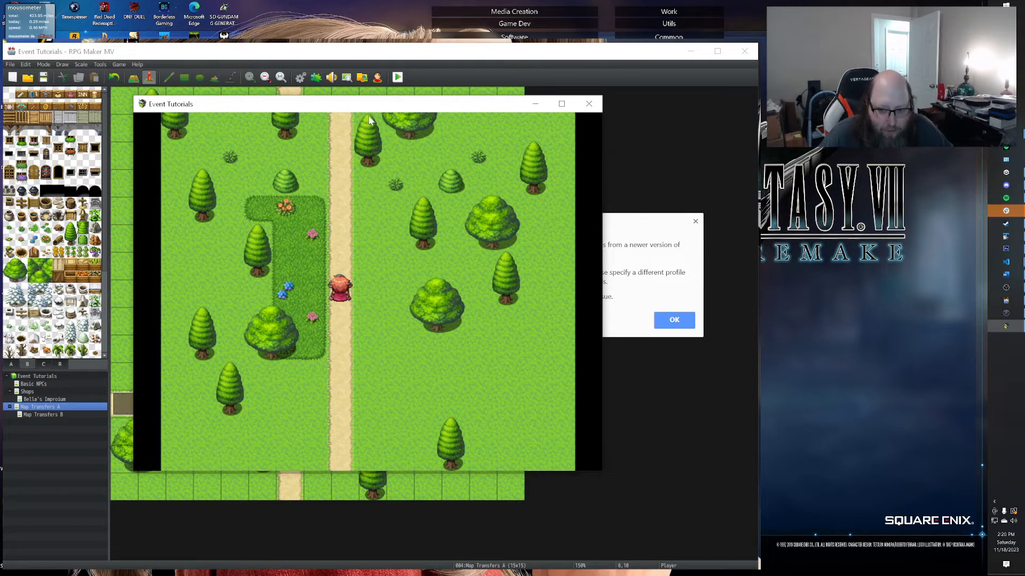
Resize and reposition the playtest window over the editor.
{"action": "mouse_move", "coordinate": [133, 160]}
{"action": "left_mouse_down"}
{"action": "mouse_move", "coordinate": [115, 165]}
{"action": "mouse_move", "coordinate": [130, 163]}
{"action": "left_mouse_up"}
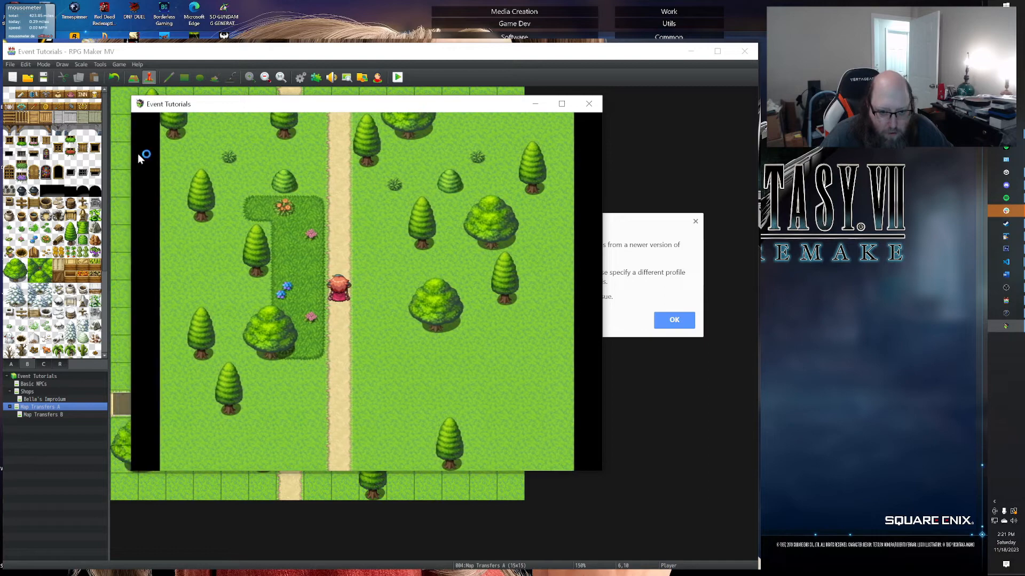
{"action": "mouse_move", "coordinate": [200, 96]}
{"action": "left_mouse_down"}
{"action": "mouse_move", "coordinate": [203, 68]}
{"action": "mouse_move", "coordinate": [203, 90]}
{"action": "left_mouse_up"}
{"action": "left_click_drag", "start_coordinate": [132, 131], "coordinate": [4, 133]}
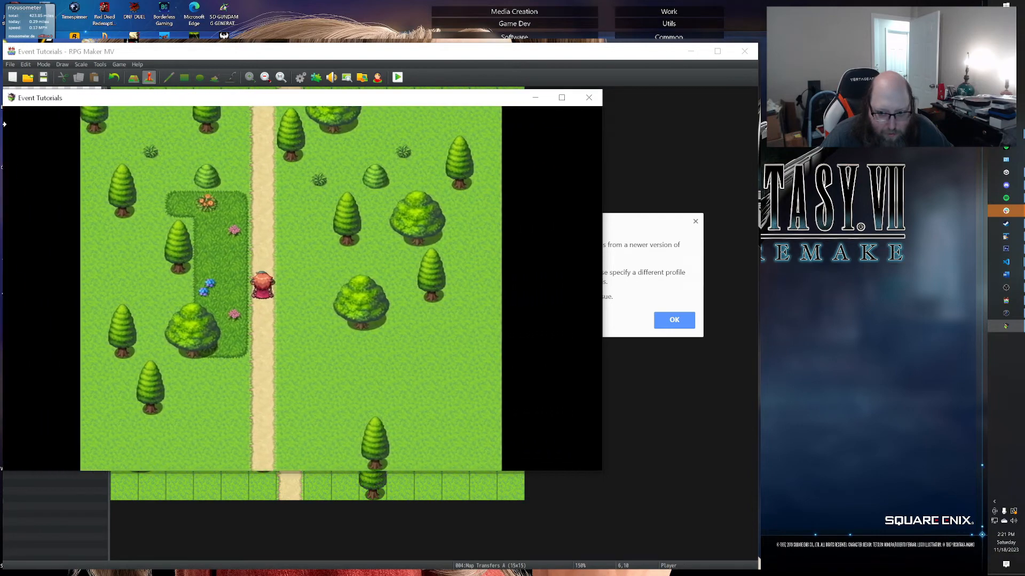
{"action": "left_click_drag", "start_coordinate": [124, 90], "coordinate": [124, 23]}
{"action": "left_click_drag", "start_coordinate": [4, 131], "coordinate": [71, 124]}
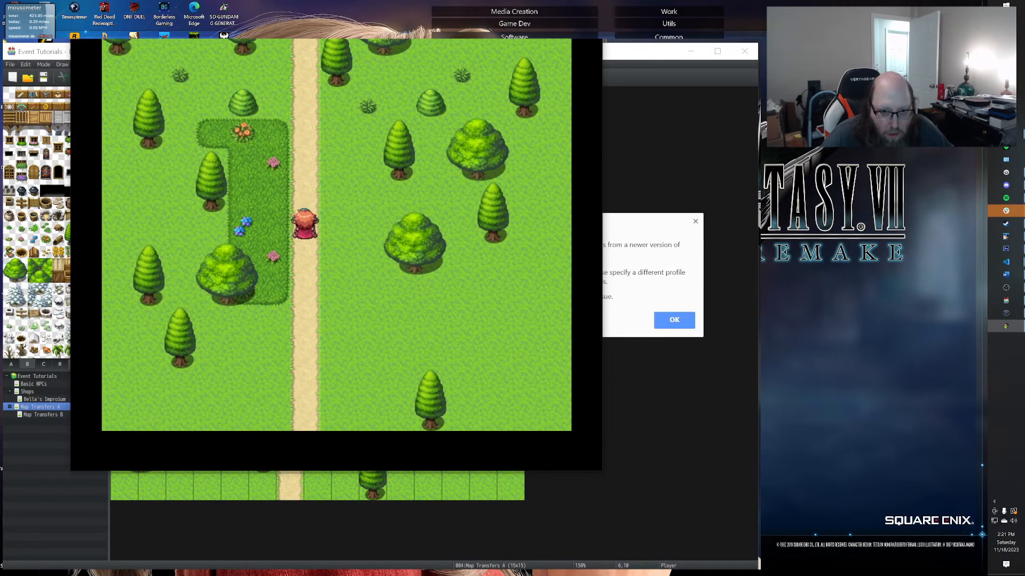
{"action": "left_click_drag", "start_coordinate": [227, 39], "coordinate": [219, 123]}
{"action": "left_click_drag", "start_coordinate": [70, 251], "coordinate": [167, 240]}
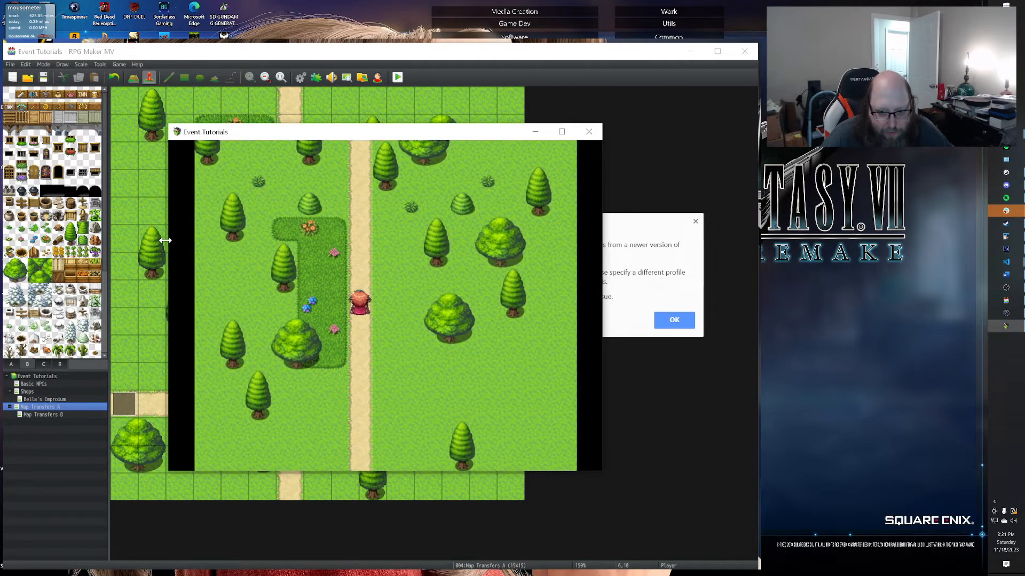
{"action": "left_click_drag", "start_coordinate": [443, 133], "coordinate": [376, 127]}
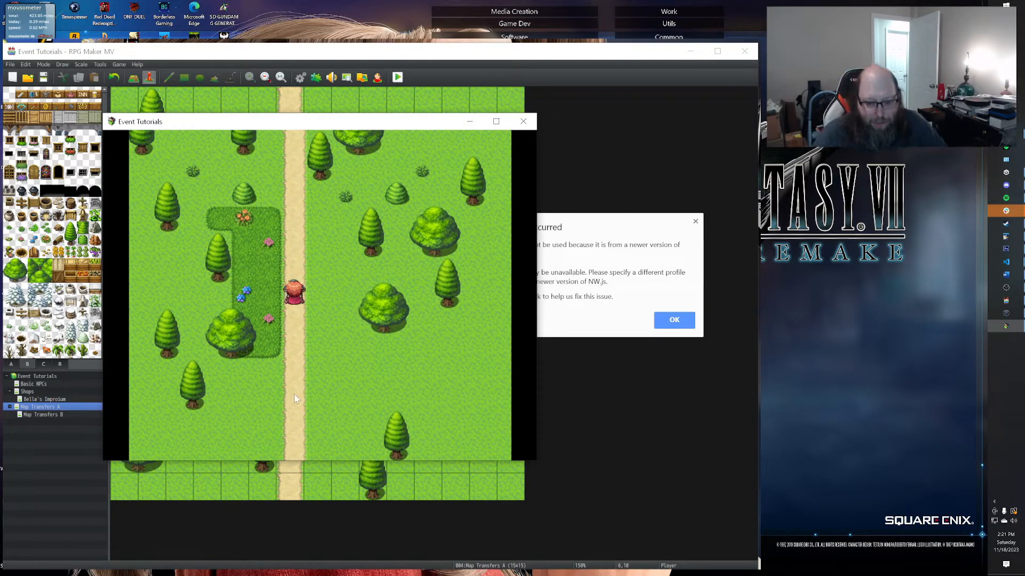
Close the playtest and move the Map Transfers A path event from (6,5) down to (6,8).
{"action": "left_click", "coordinate": [524, 122]}
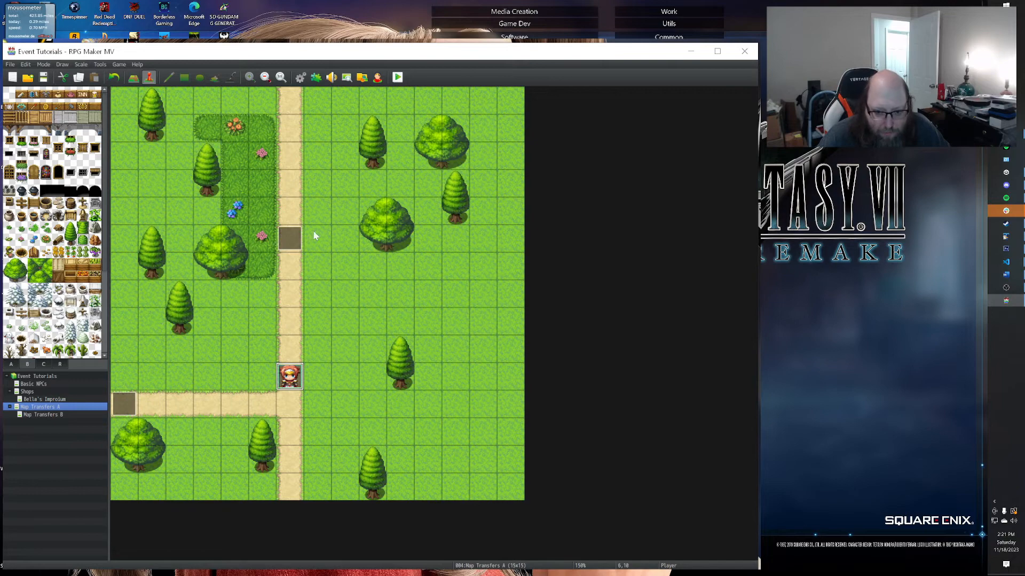
{"action": "left_click", "coordinate": [291, 237]}
{"action": "left_click_drag", "start_coordinate": [290, 240], "coordinate": [289, 315]}
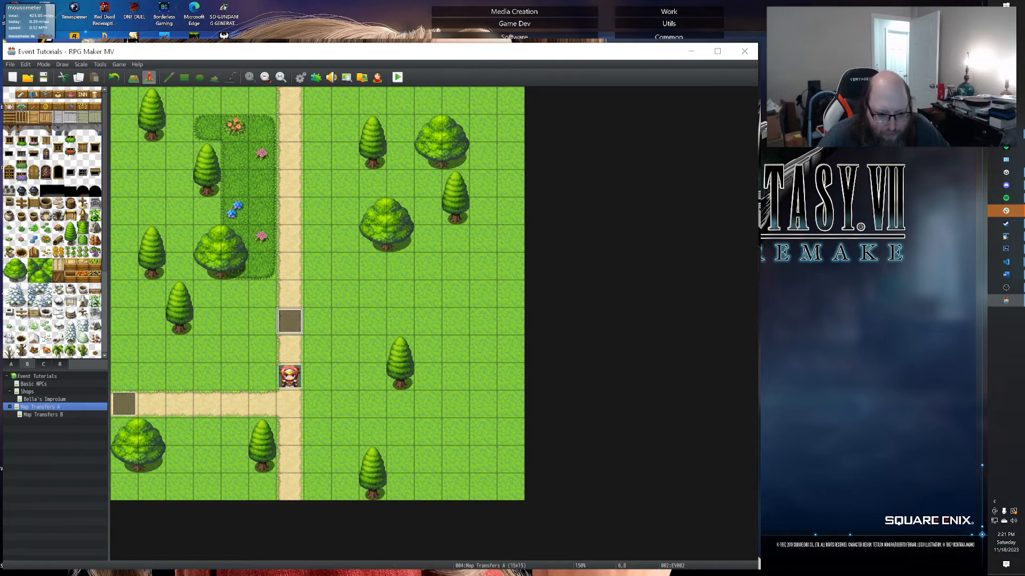
Move the transfer event on the Map Transfers B path down to (6,22).
{"action": "left_click", "coordinate": [43, 415]}
{"action": "left_click", "coordinate": [292, 408]}
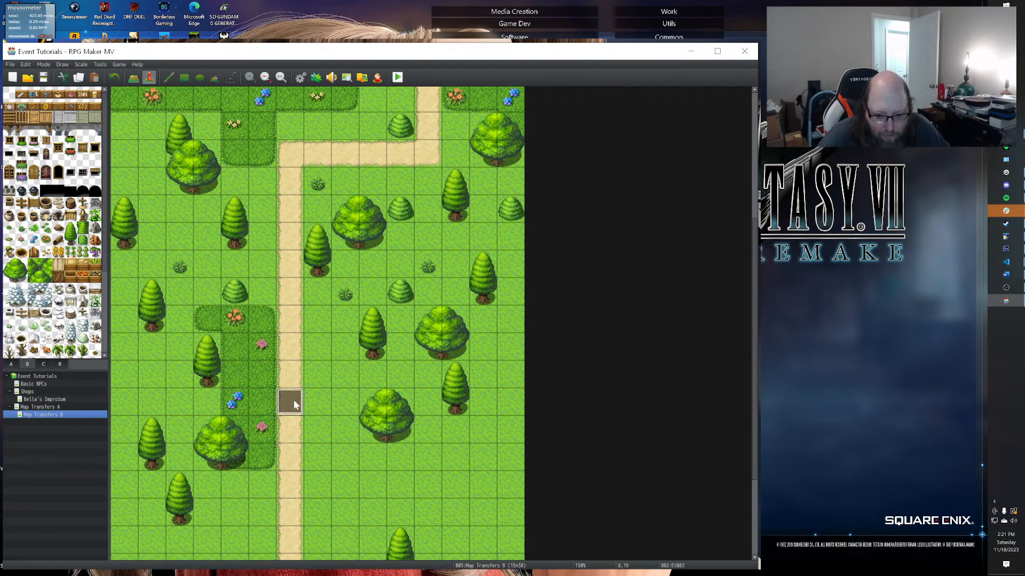
{"action": "left_click_drag", "start_coordinate": [293, 455], "coordinate": [291, 483]}
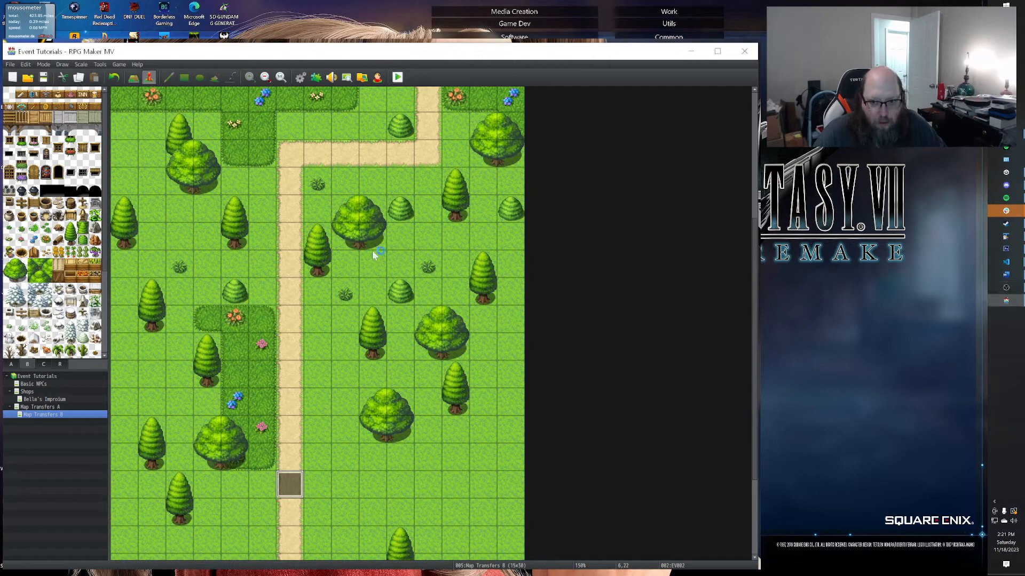
Move the playtest window, start a new game, walk the party up the path across the transfer tile, and close the playtest.
{"action": "left_click_drag", "start_coordinate": [465, 109], "coordinate": [263, 137]}
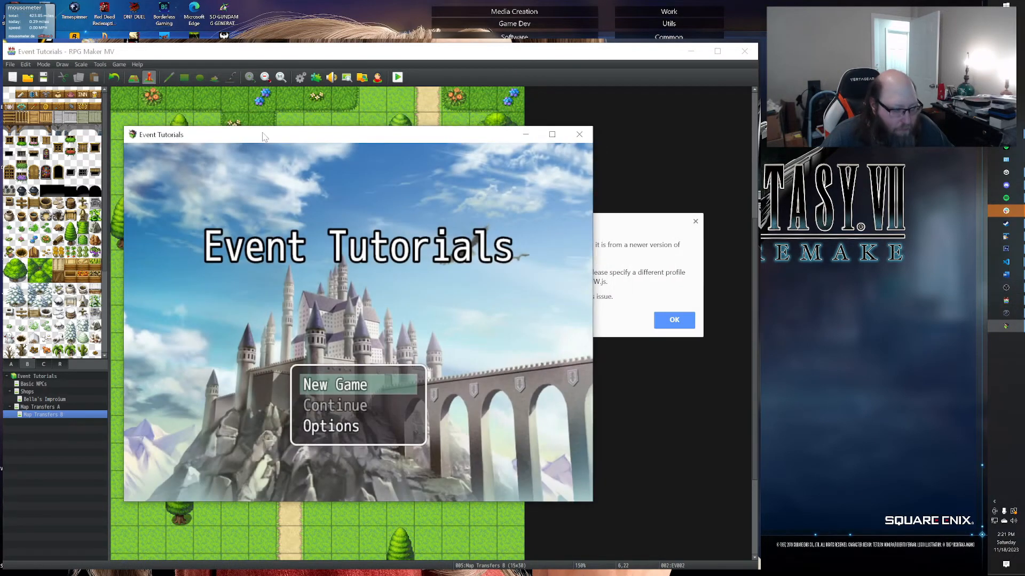
{"action": "key", "text": "Return"}
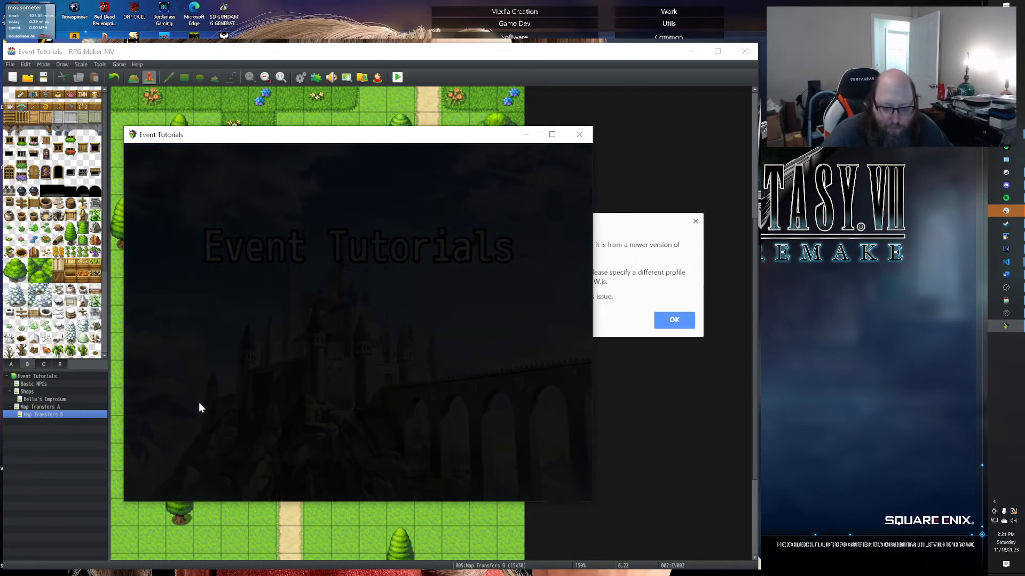
{"action": "left_click", "coordinate": [335, 310]}
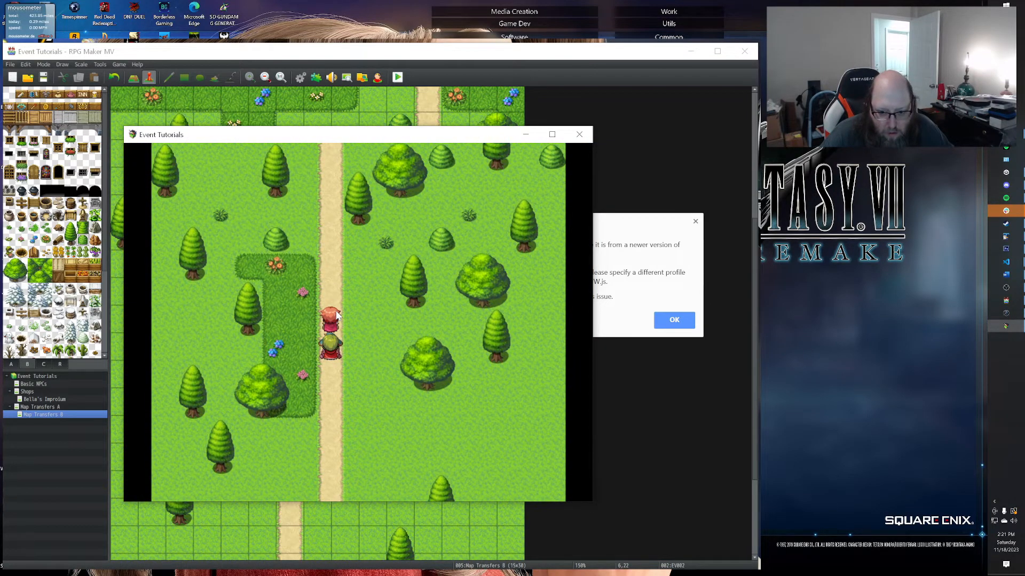
{"action": "left_click", "coordinate": [579, 135]}
Set the Transfer Player destination of the Map Transfers B path event to Map Transfers A (6,8).
{"action": "double_click", "coordinate": [285, 483]}
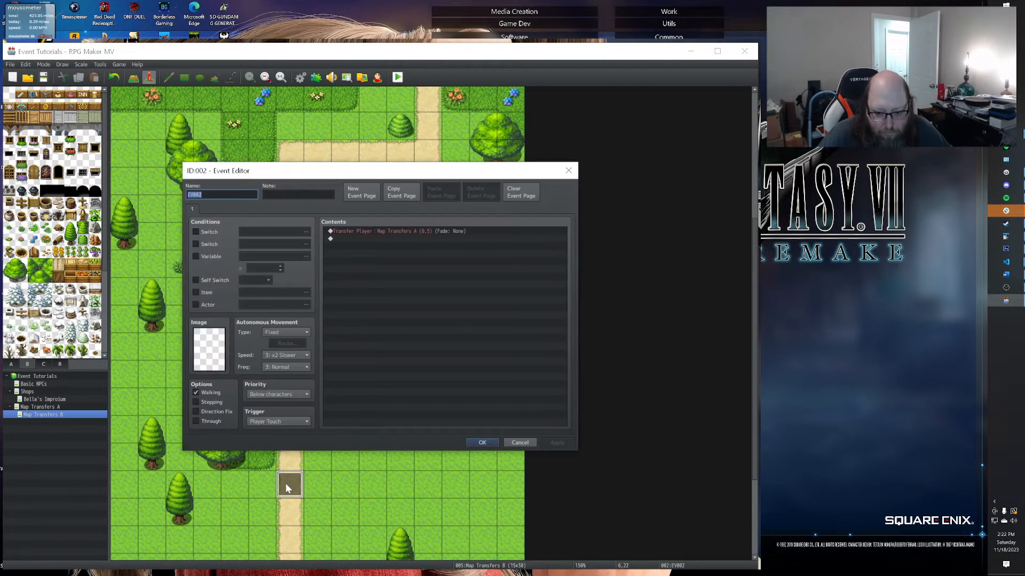
{"action": "double_click", "coordinate": [394, 231]}
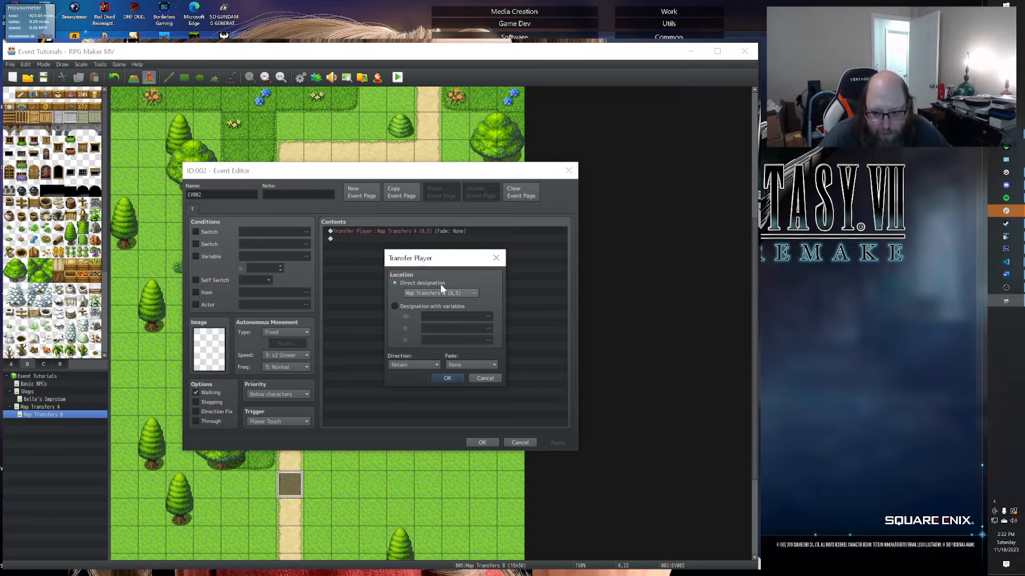
{"action": "left_click", "coordinate": [451, 293]}
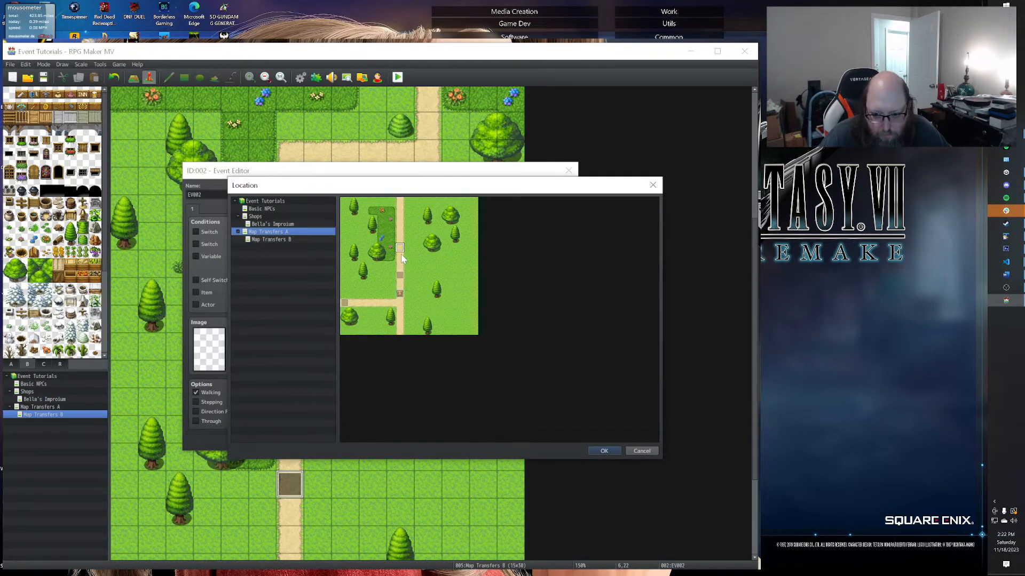
{"action": "left_click", "coordinate": [401, 276]}
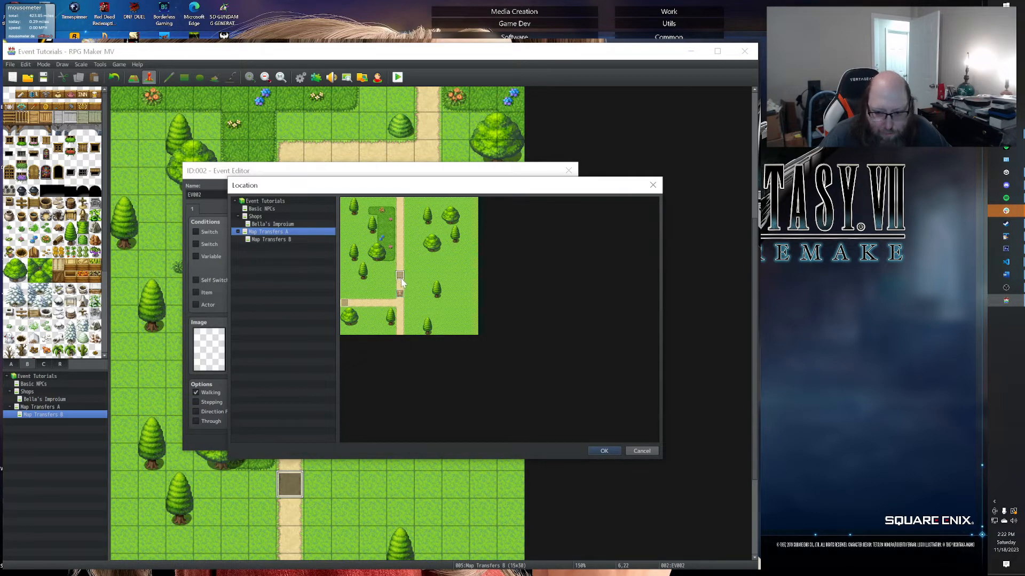
{"action": "left_click", "coordinate": [602, 453]}
{"action": "left_click", "coordinate": [449, 377]}
{"action": "left_click", "coordinate": [482, 442]}
Set the Transfer Player destination of the Map Transfers A path event at (6,8) to Map Transfers B (6,22).
{"action": "left_click", "coordinate": [51, 407]}
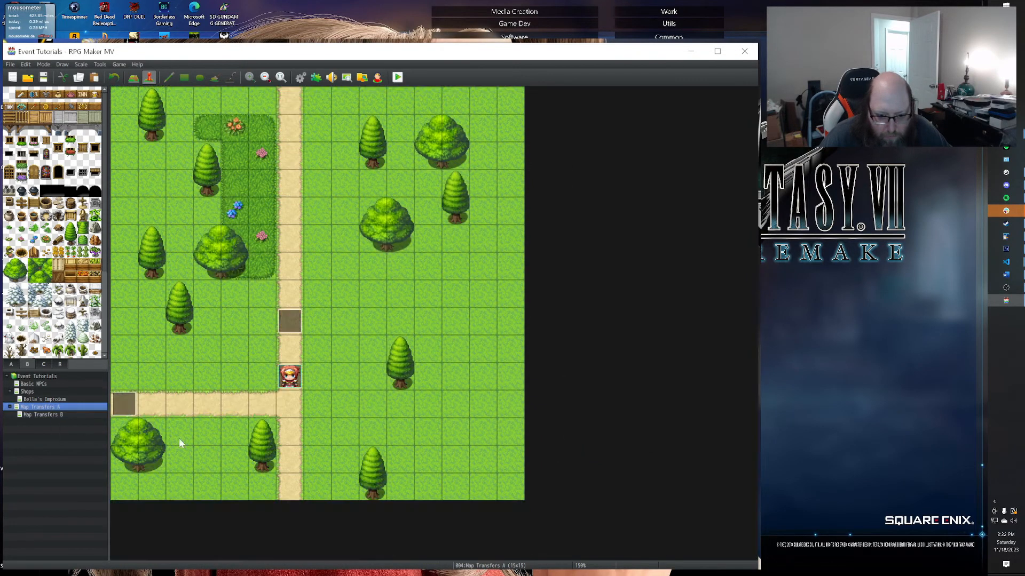
{"action": "double_click", "coordinate": [283, 327]}
{"action": "double_click", "coordinate": [376, 232]}
{"action": "left_click", "coordinate": [414, 293]}
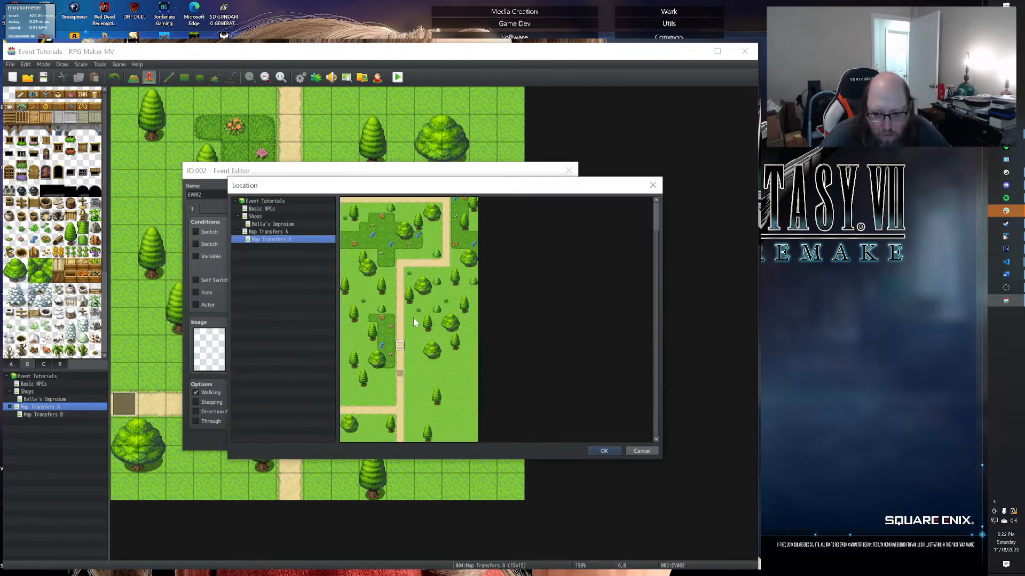
{"action": "left_click", "coordinate": [605, 452]}
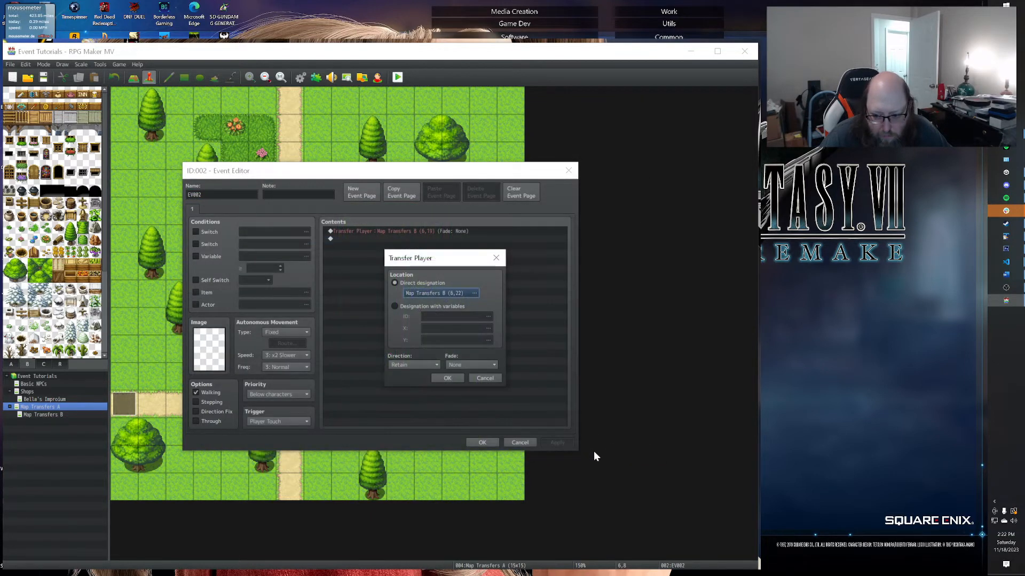
{"action": "left_click", "coordinate": [447, 379]}
{"action": "left_click", "coordinate": [555, 444]}
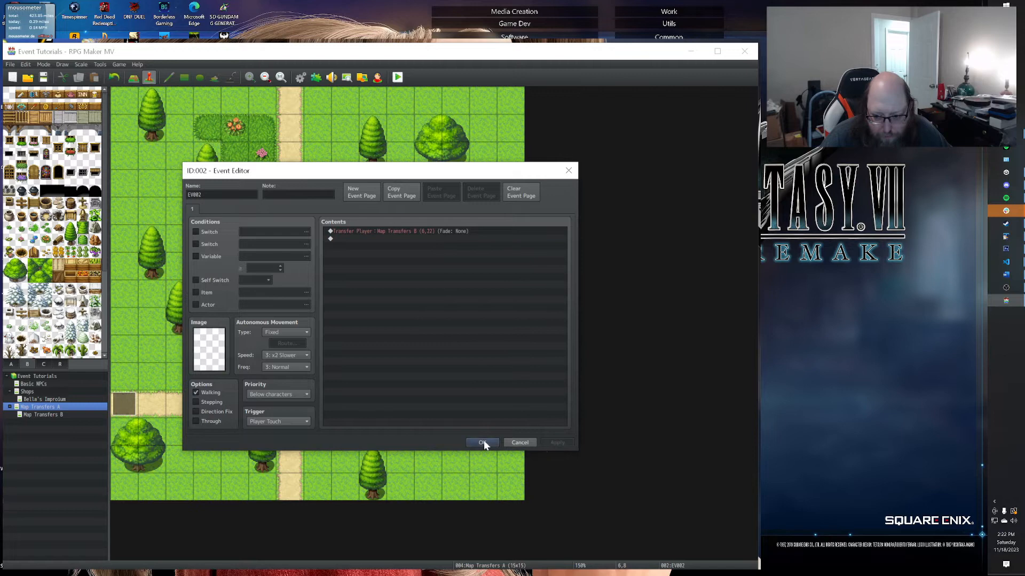
{"action": "left_click", "coordinate": [482, 443]}
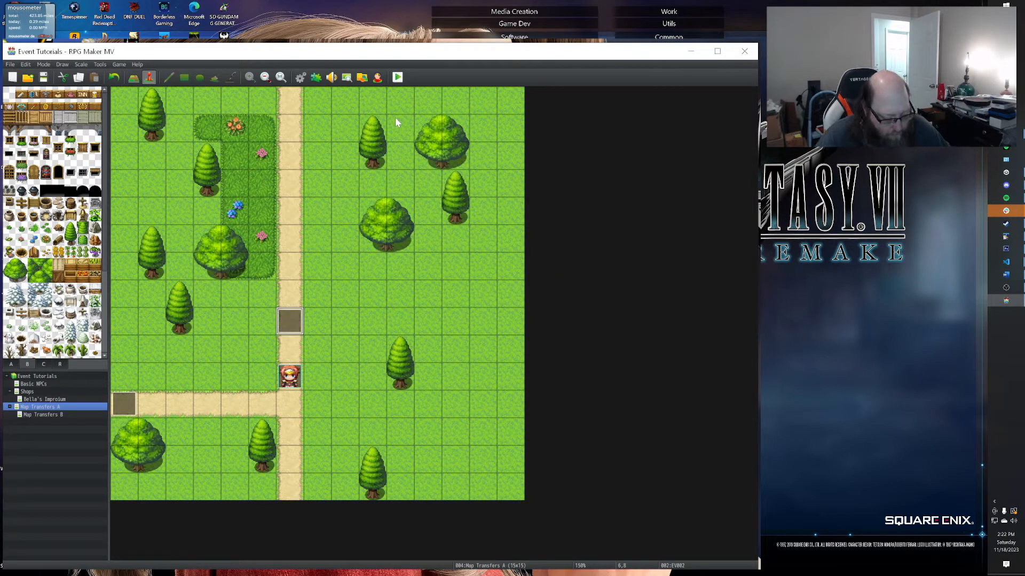
Playtest a new game, walking the party up and down the path across the transfer tile, and close the playtest.
{"action": "left_click", "coordinate": [397, 78]}
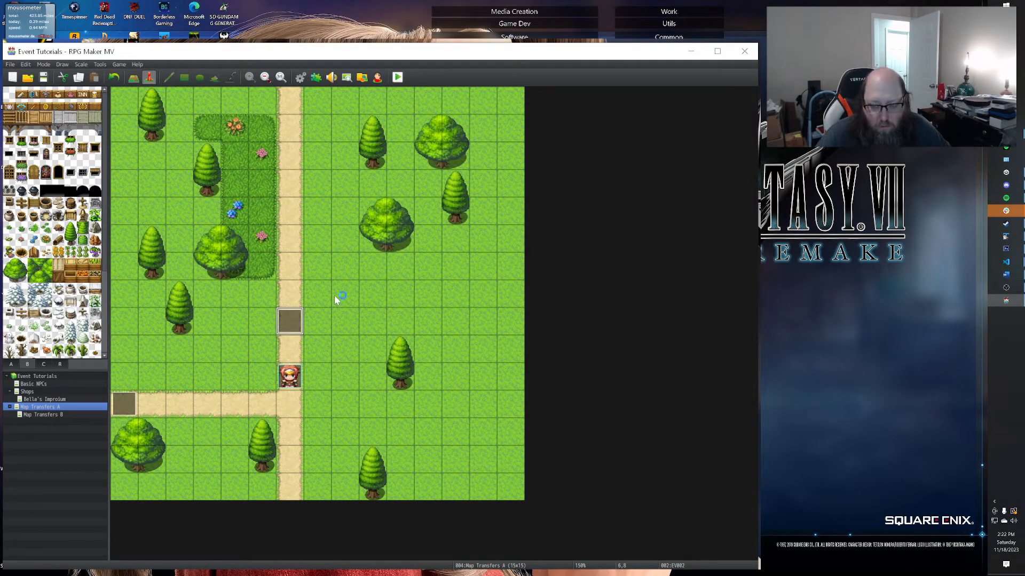
{"action": "left_click_drag", "start_coordinate": [582, 100], "coordinate": [349, 121]}
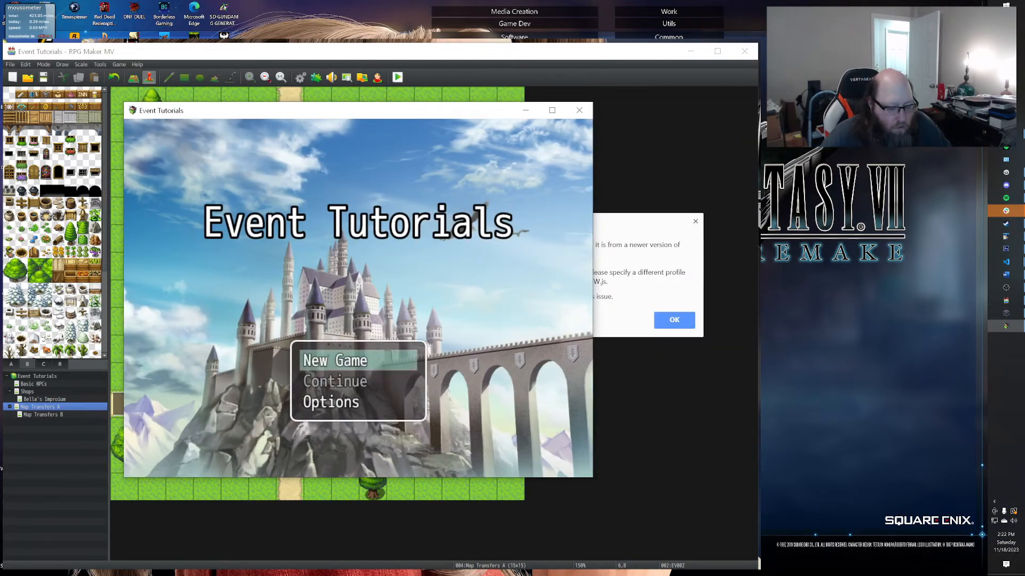
{"action": "key", "text": "Return"}
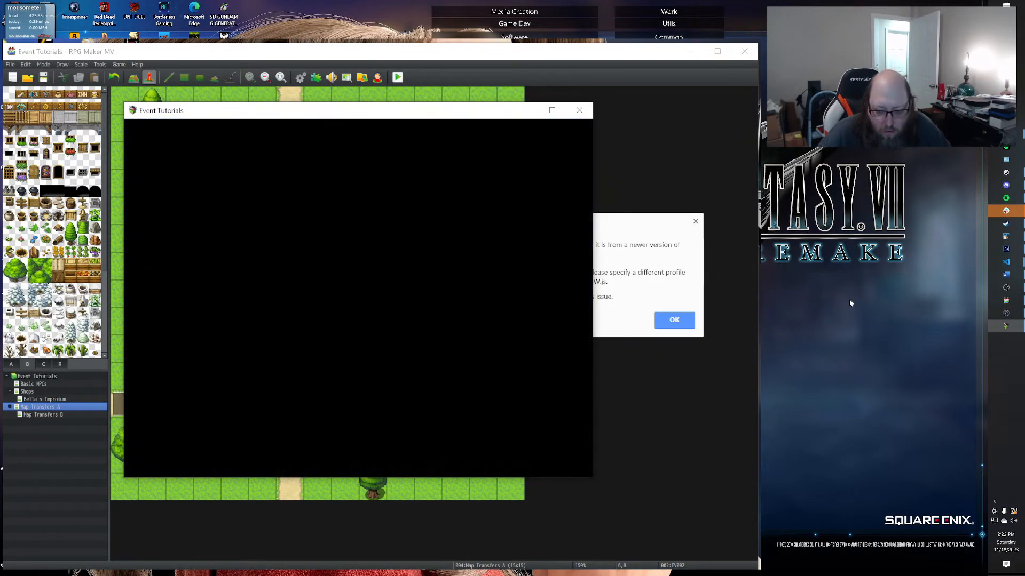
{"action": "key", "text": "Up"}
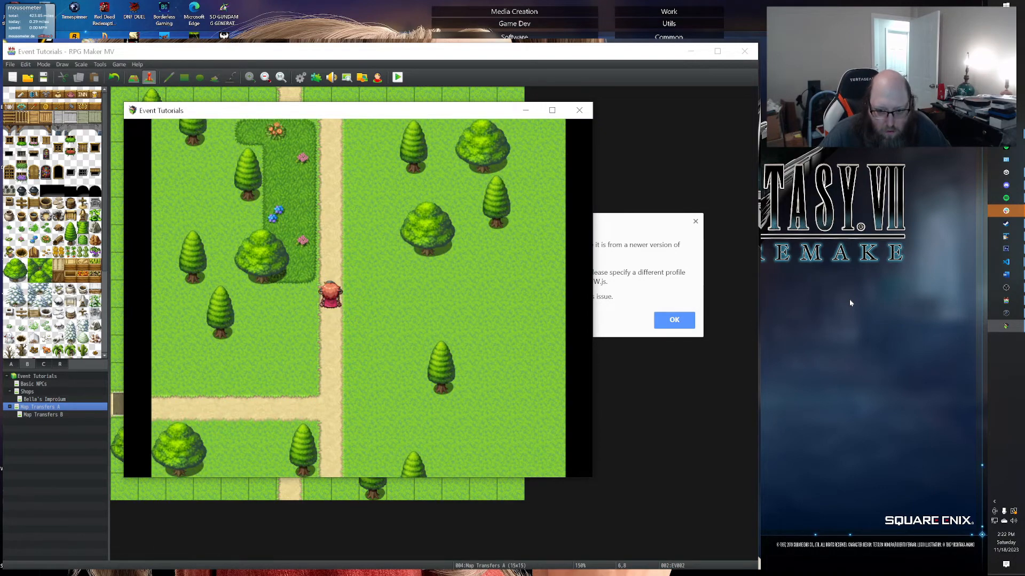
{"action": "key", "text": "Down"}
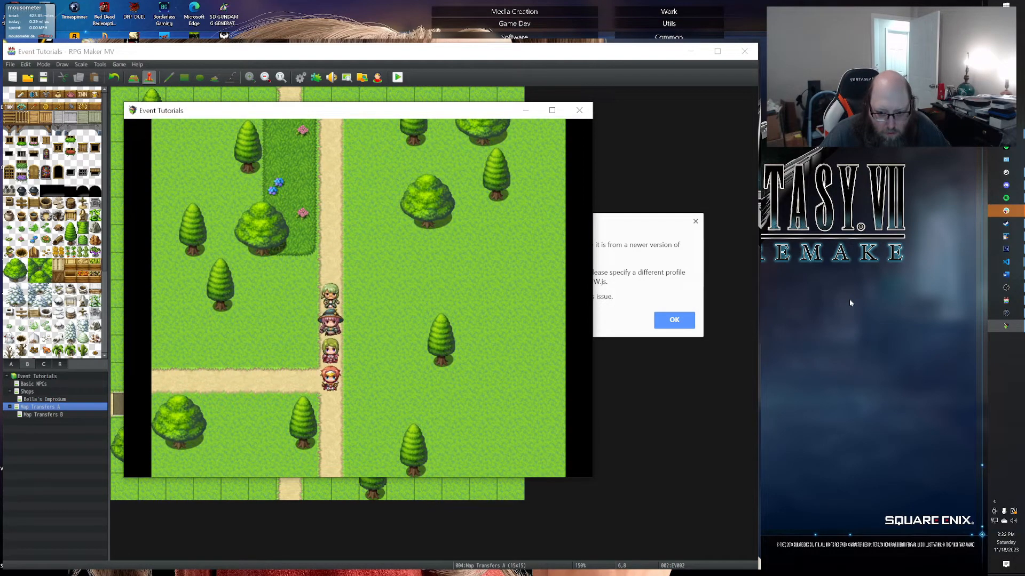
{"action": "key", "text": "Up"}
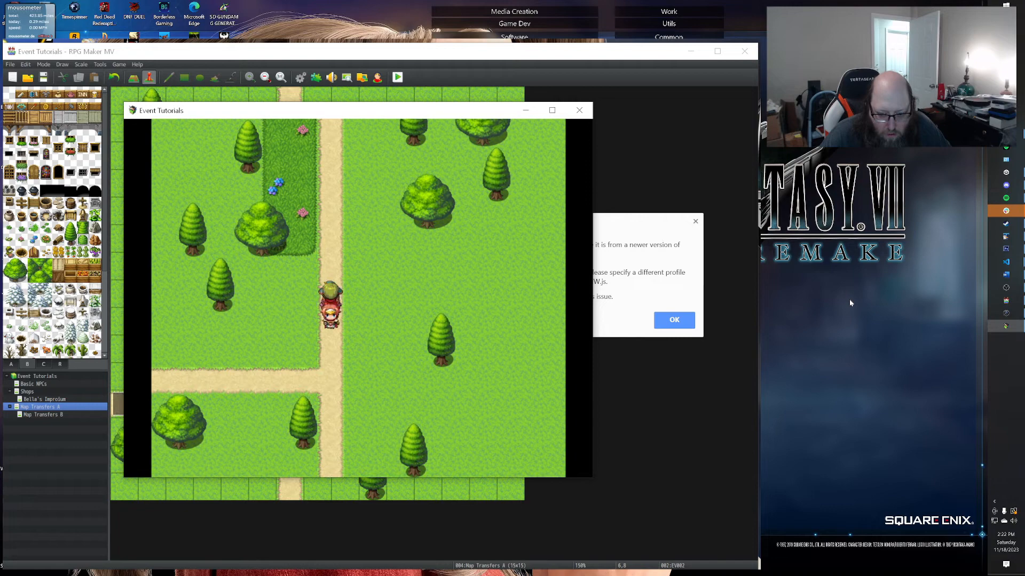
{"action": "key", "text": "Down"}
{"action": "key", "text": "Up"}
{"action": "key", "text": "Up"}
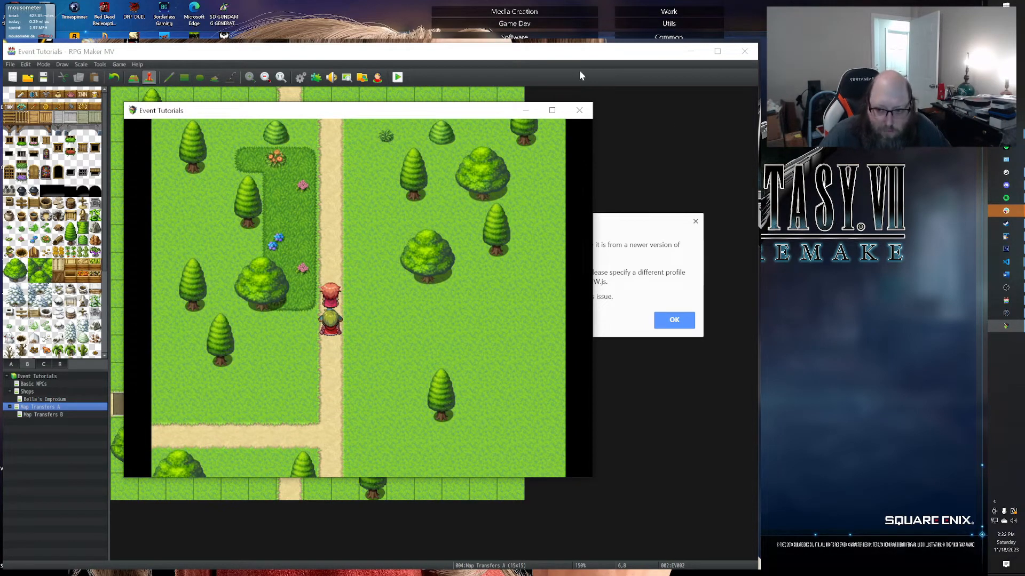
{"action": "left_click", "coordinate": [578, 111]}
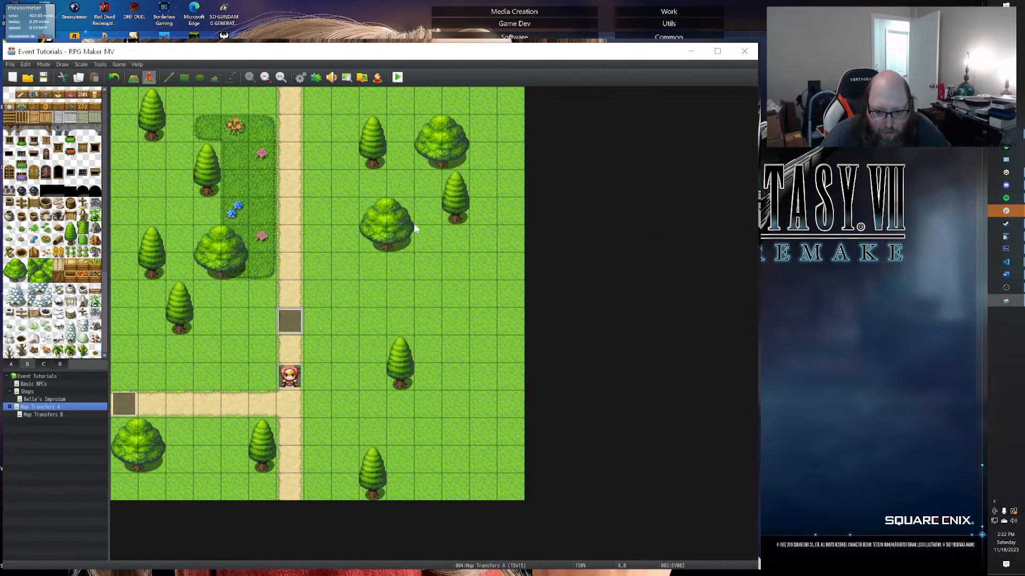
Change the Transfer Player destination of the Map Transfers A path event to Map Transfers B (6,23), one tile lower.
{"action": "double_click", "coordinate": [283, 320]}
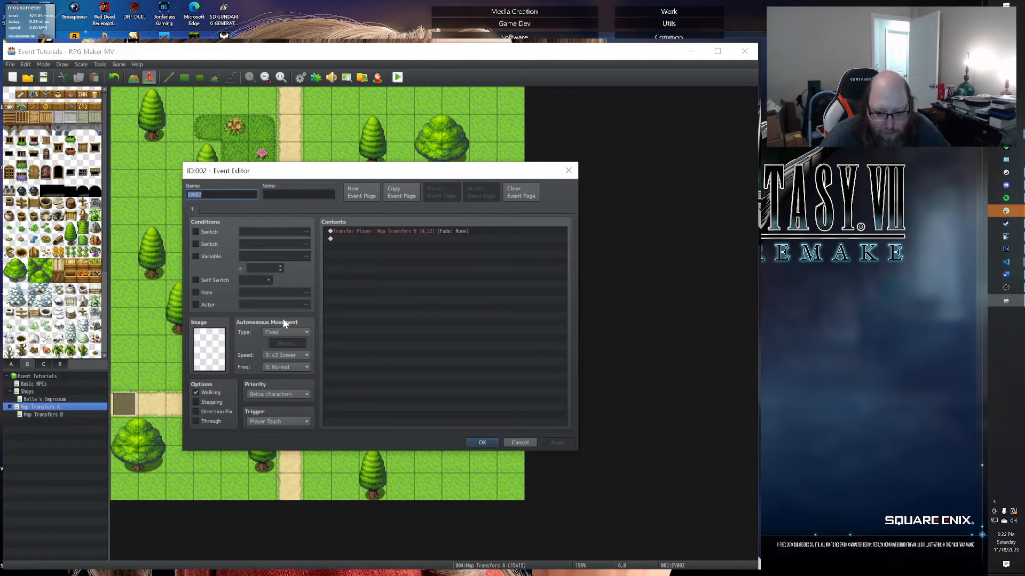
{"action": "double_click", "coordinate": [437, 233]}
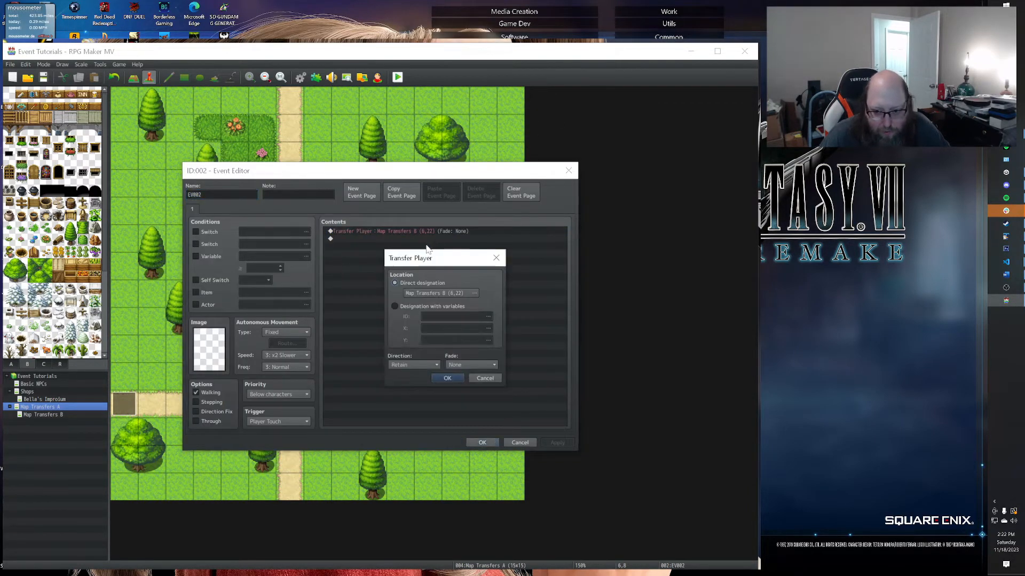
{"action": "left_click", "coordinate": [421, 294]}
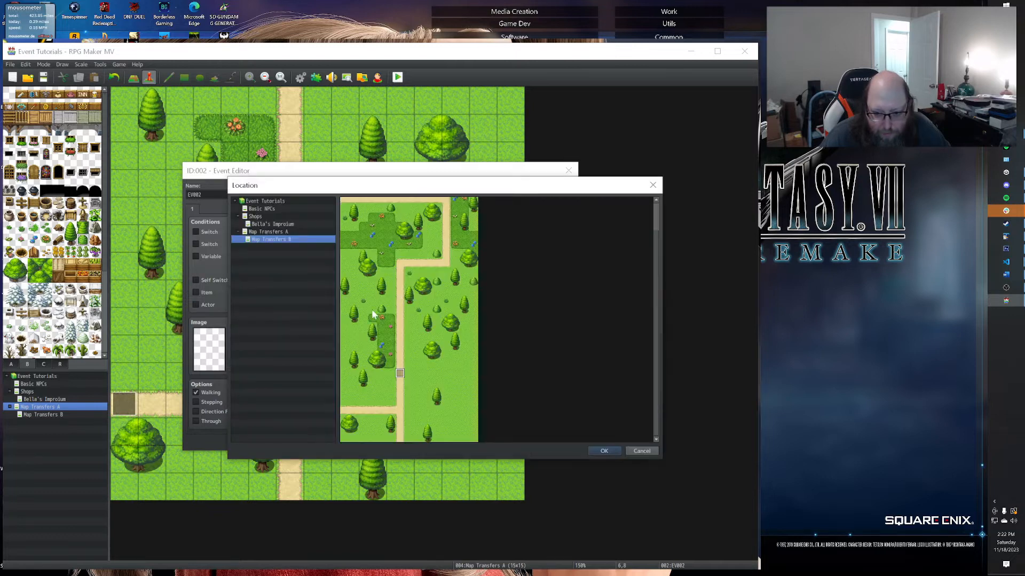
{"action": "double_click", "coordinate": [400, 379]}
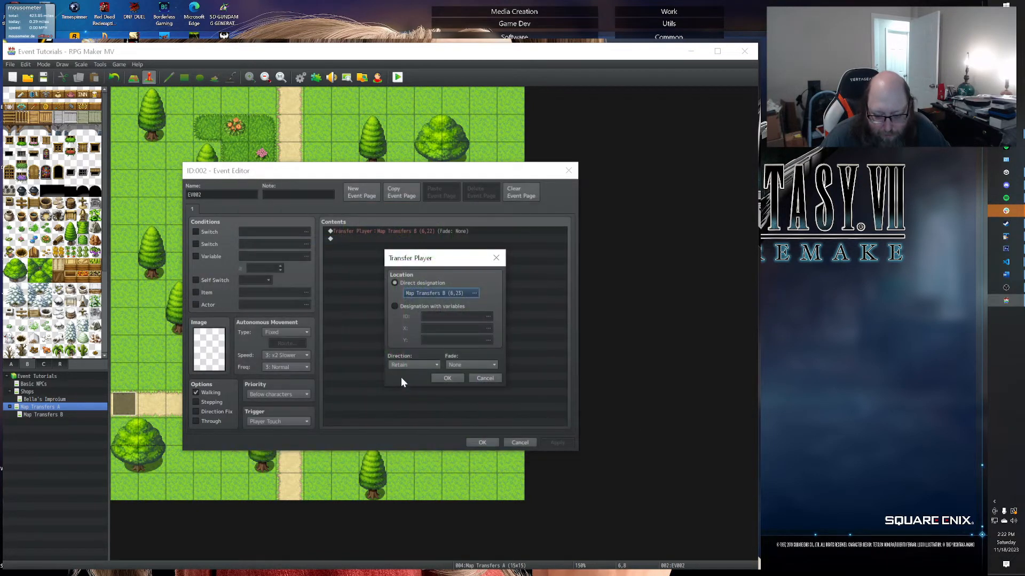
{"action": "left_click", "coordinate": [452, 293]}
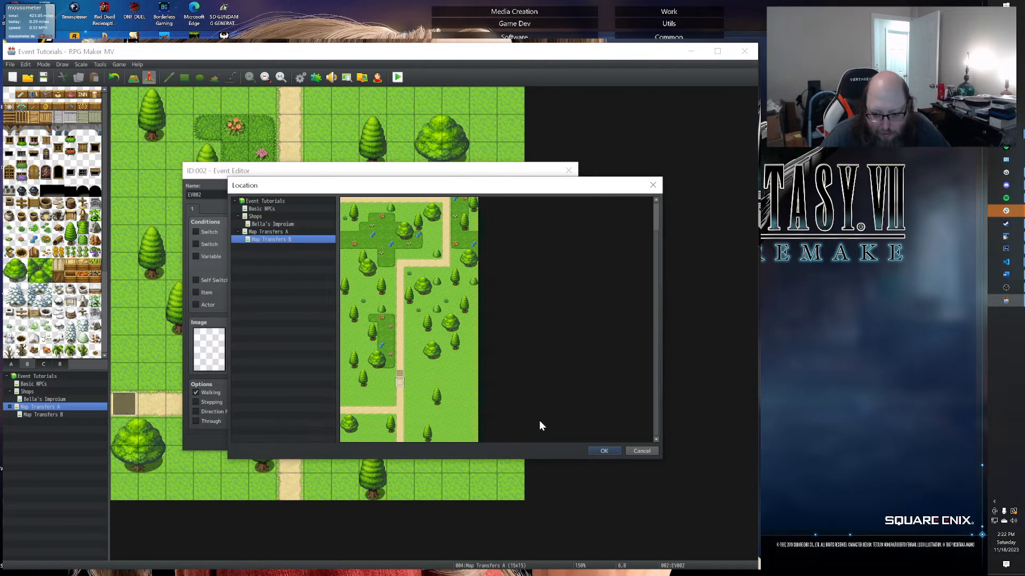
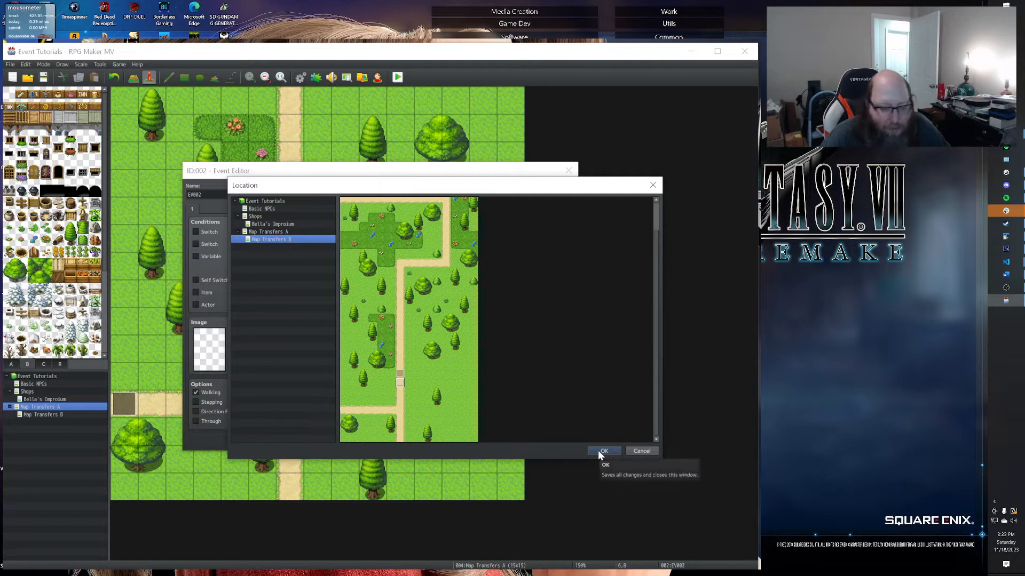
{"action": "left_click", "coordinate": [598, 451]}
{"action": "left_click", "coordinate": [453, 380]}
{"action": "left_click", "coordinate": [557, 442]}
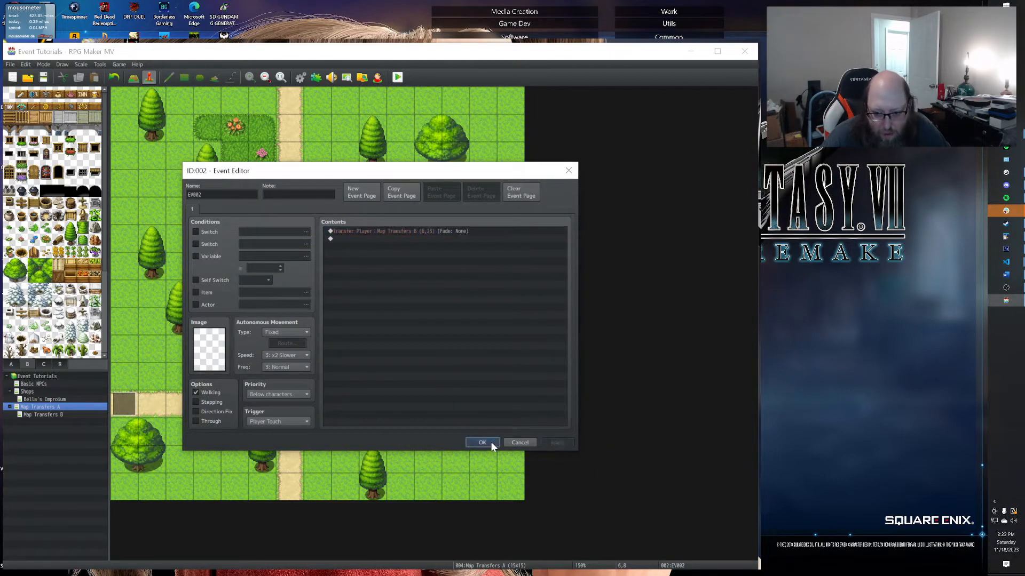
{"action": "left_click", "coordinate": [481, 442]}
Move the Map Transfers B path event down to (6,23) and reconfirm Map Transfers A (6,8) as its transfer destination.
{"action": "left_click", "coordinate": [40, 414]}
{"action": "left_click", "coordinate": [290, 492]}
{"action": "double_click", "coordinate": [290, 510]}
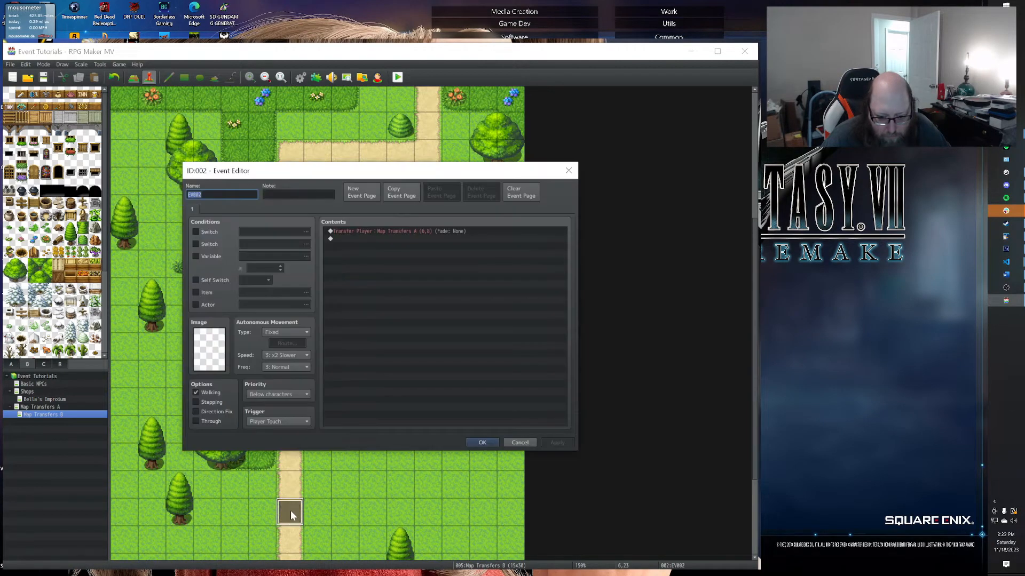
{"action": "double_click", "coordinate": [392, 231]}
{"action": "left_click", "coordinate": [418, 294]}
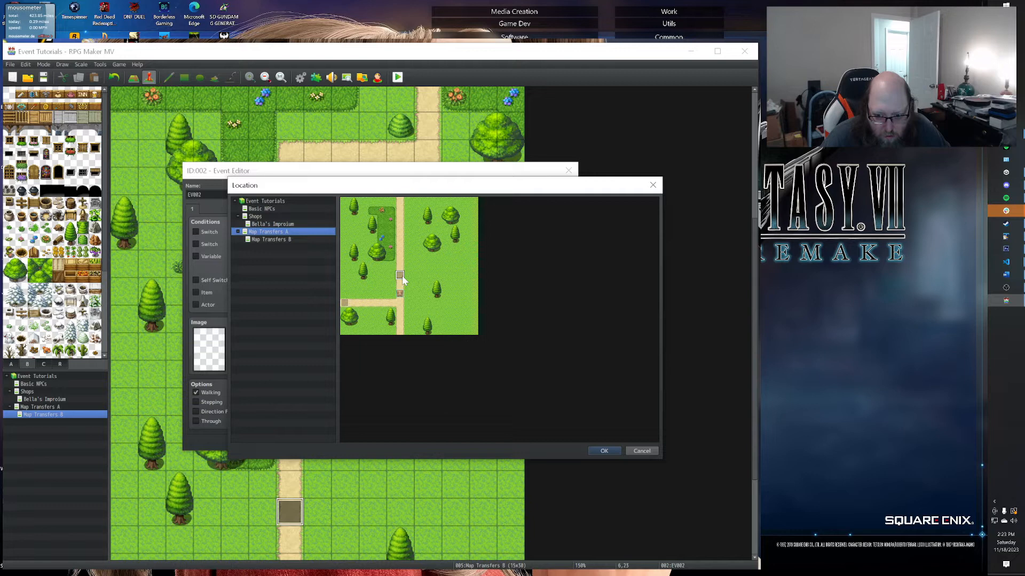
{"action": "left_click", "coordinate": [604, 451]}
{"action": "left_click", "coordinate": [447, 377]}
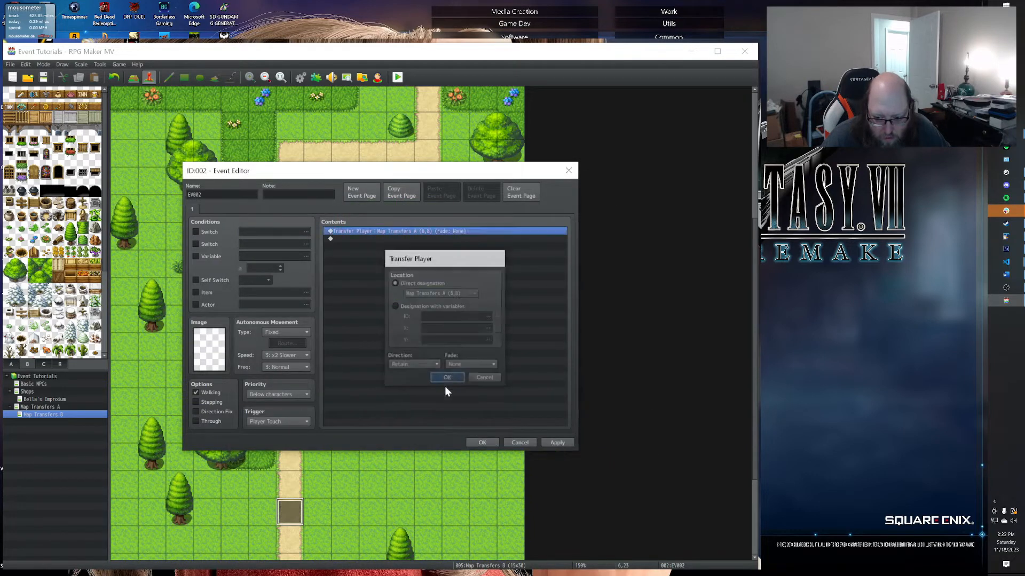
{"action": "left_click", "coordinate": [494, 442]}
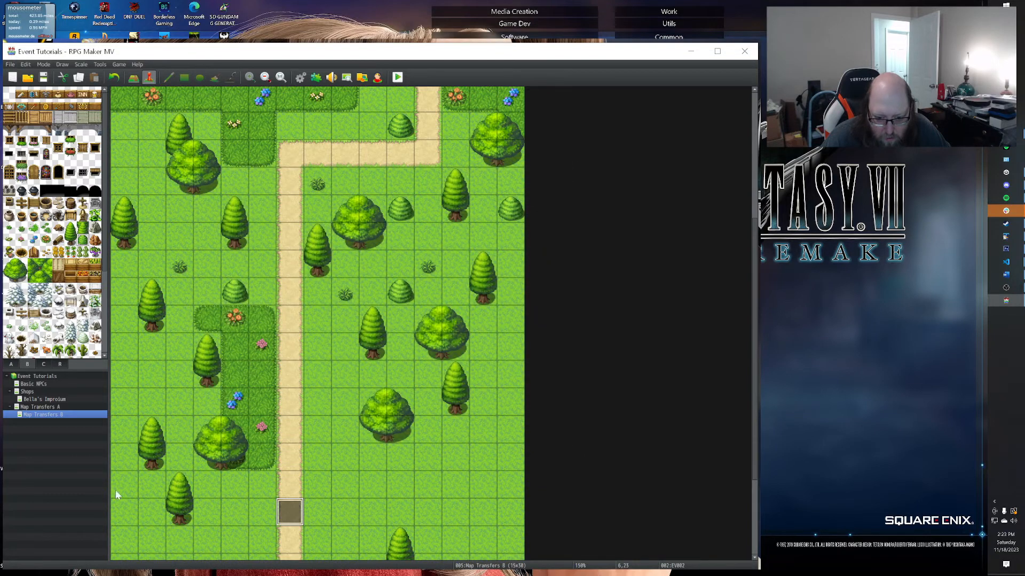
Check that the Map Transfers A path event at (6,8) still transfers the player to Map Transfers B (6,23) with no fade.
{"action": "left_click", "coordinate": [39, 407]}
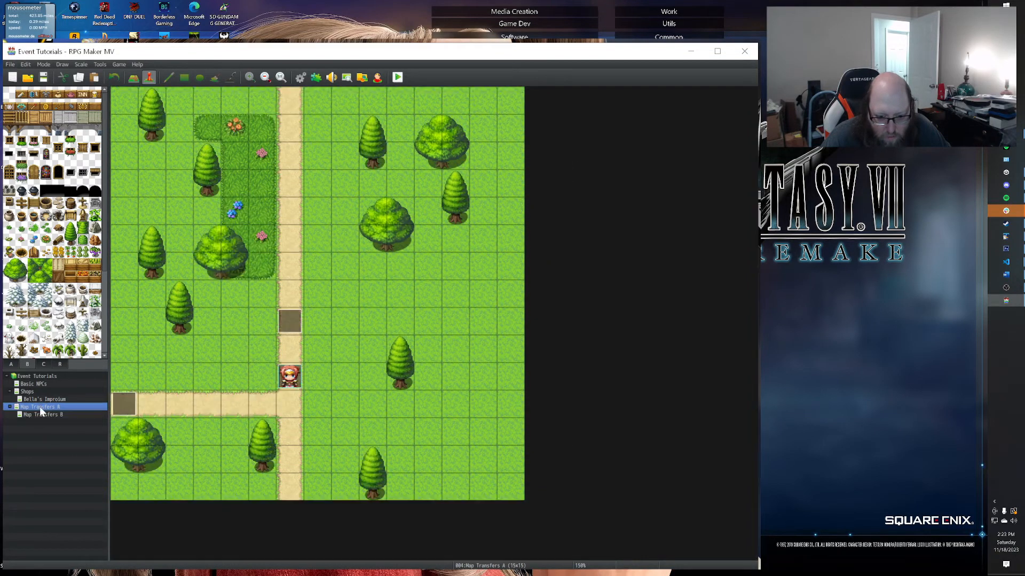
{"action": "double_click", "coordinate": [291, 321]}
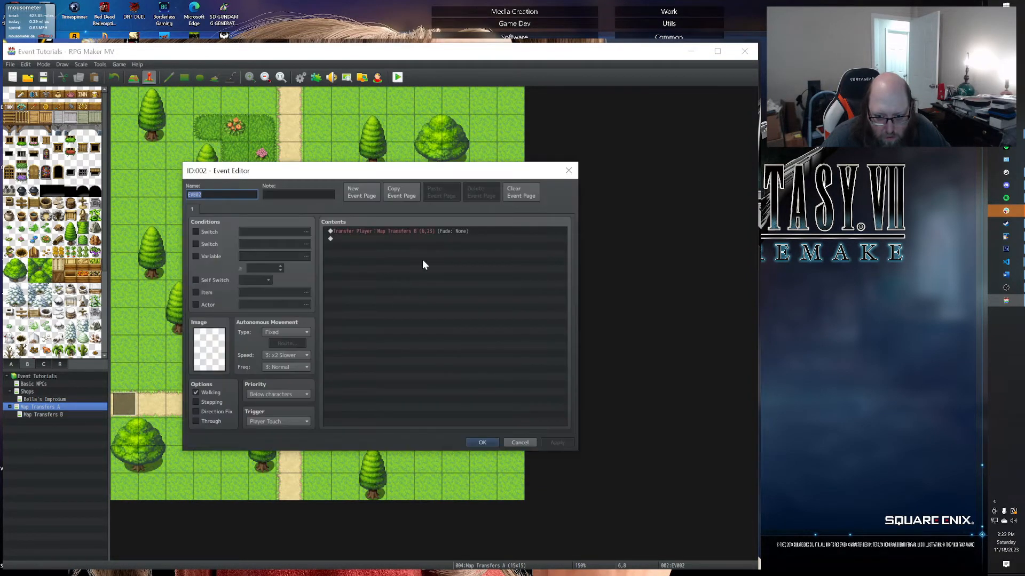
{"action": "double_click", "coordinate": [428, 231]}
{"action": "left_click", "coordinate": [421, 296]}
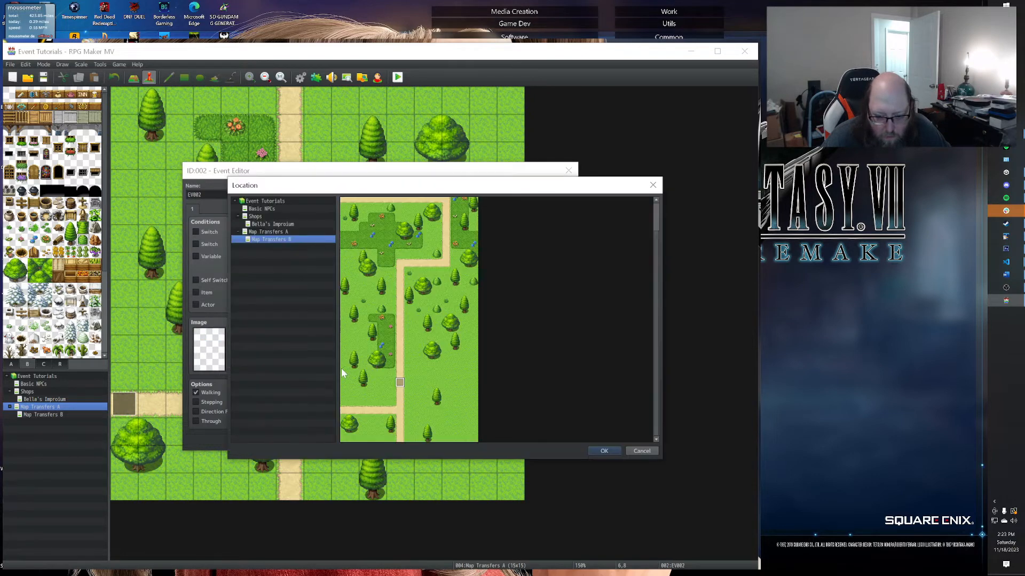
{"action": "left_click", "coordinate": [601, 451]}
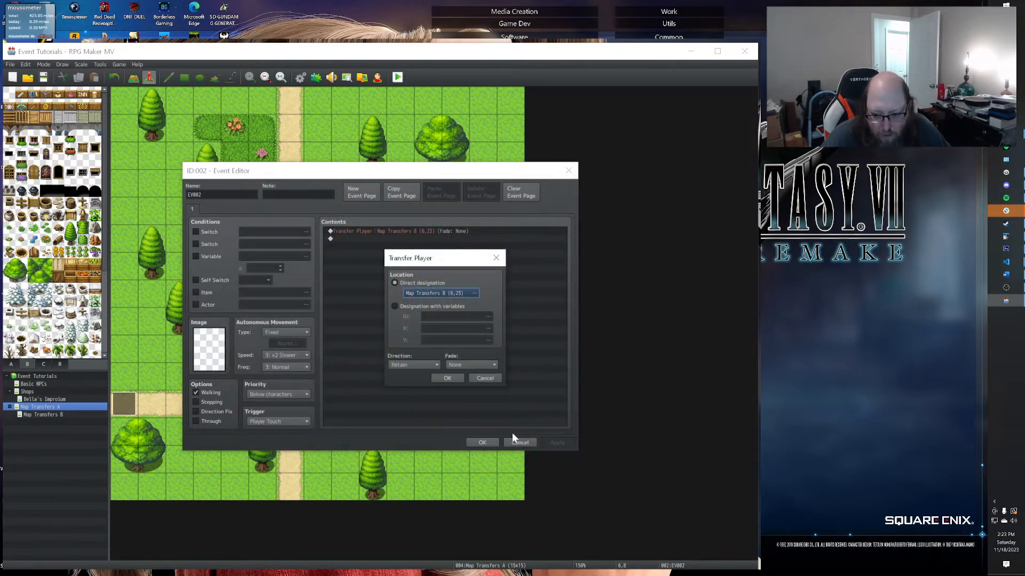
{"action": "left_click", "coordinate": [443, 377]}
{"action": "left_click", "coordinate": [533, 442]}
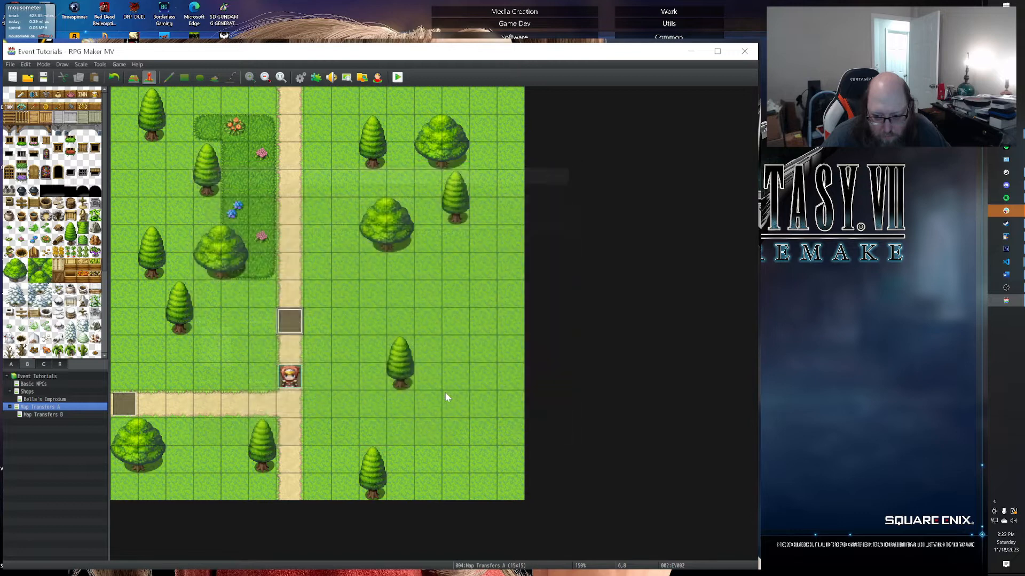
Save the game changes and start a new game in a playtest.
{"action": "left_click", "coordinate": [397, 78]}
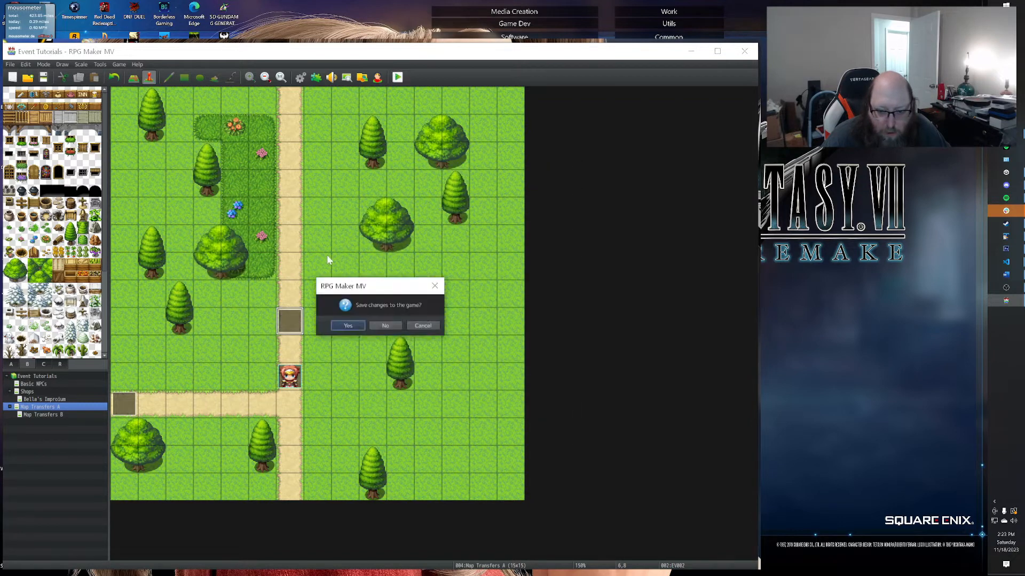
{"action": "left_click", "coordinate": [348, 326]}
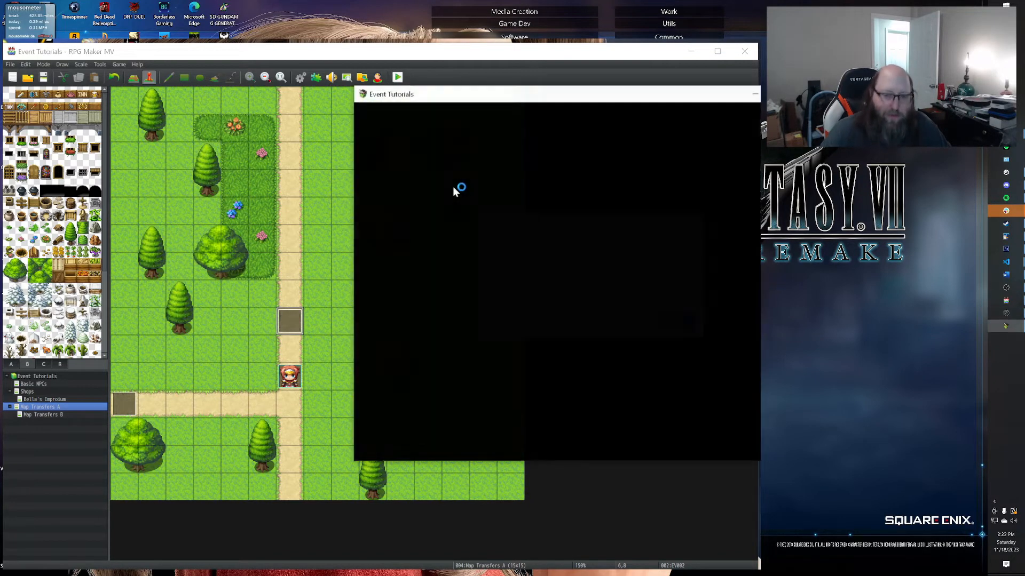
{"action": "left_click_drag", "start_coordinate": [517, 97], "coordinate": [258, 123]}
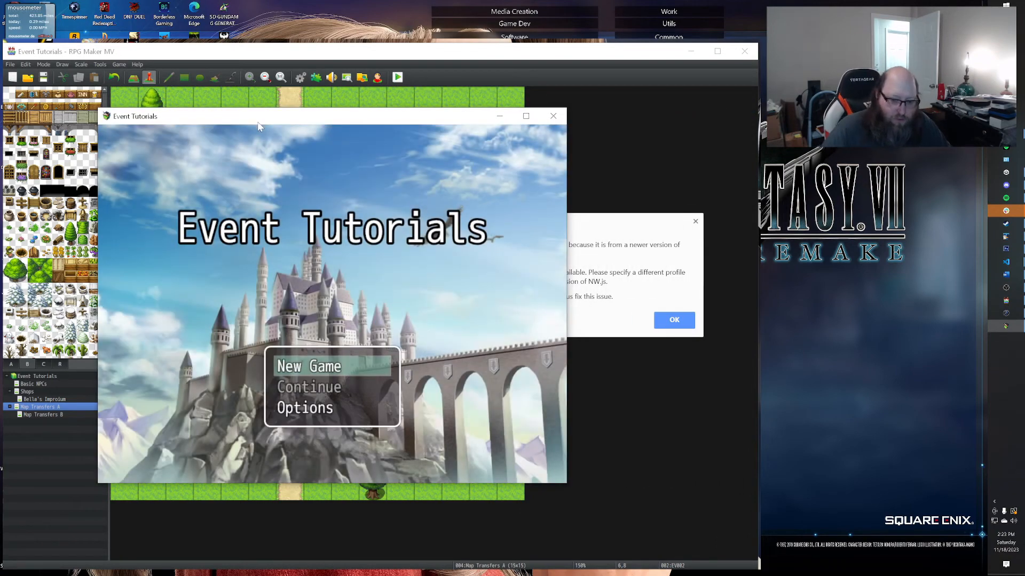
{"action": "key", "text": "Return"}
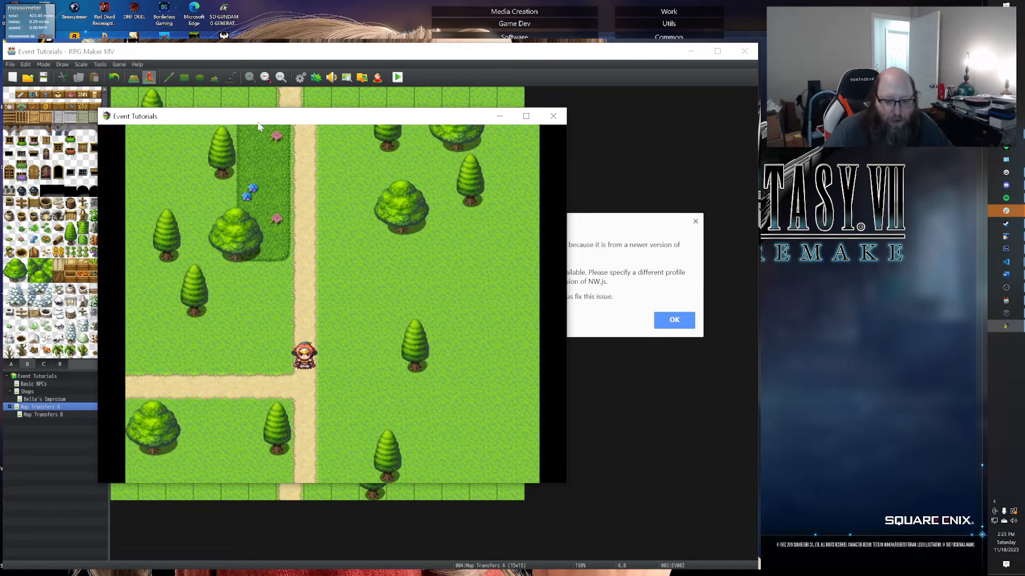
Walk the party up and down the path around the transfer tile to examine the follower behaviour, and close the playtest.
{"action": "key", "text": "Up"}
{"action": "key", "text": "Up"}
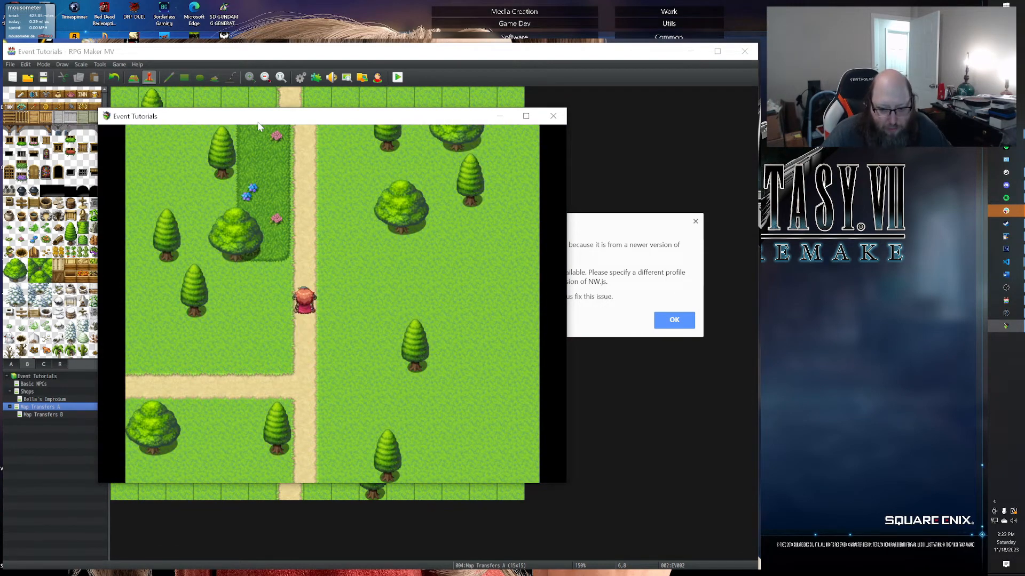
{"action": "key", "text": "Down"}
{"action": "key", "text": "Down"}
{"action": "key", "text": "Down"}
{"action": "key", "text": "Down"}
{"action": "key", "text": "Down"}
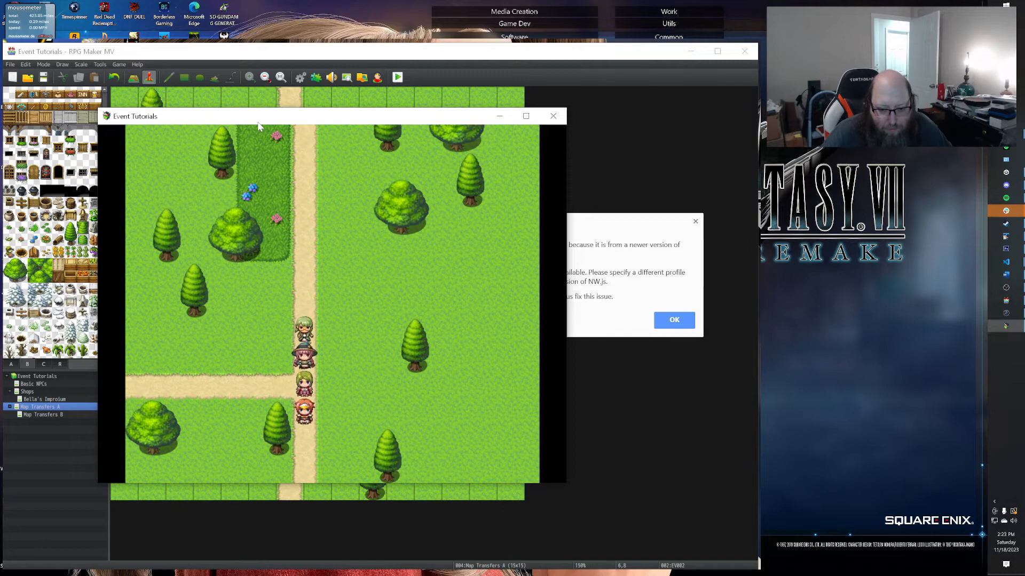
{"action": "key", "text": "Up"}
{"action": "key", "text": "Up"}
{"action": "key", "text": "Up"}
{"action": "key", "text": "Up"}
{"action": "key", "text": "Up"}
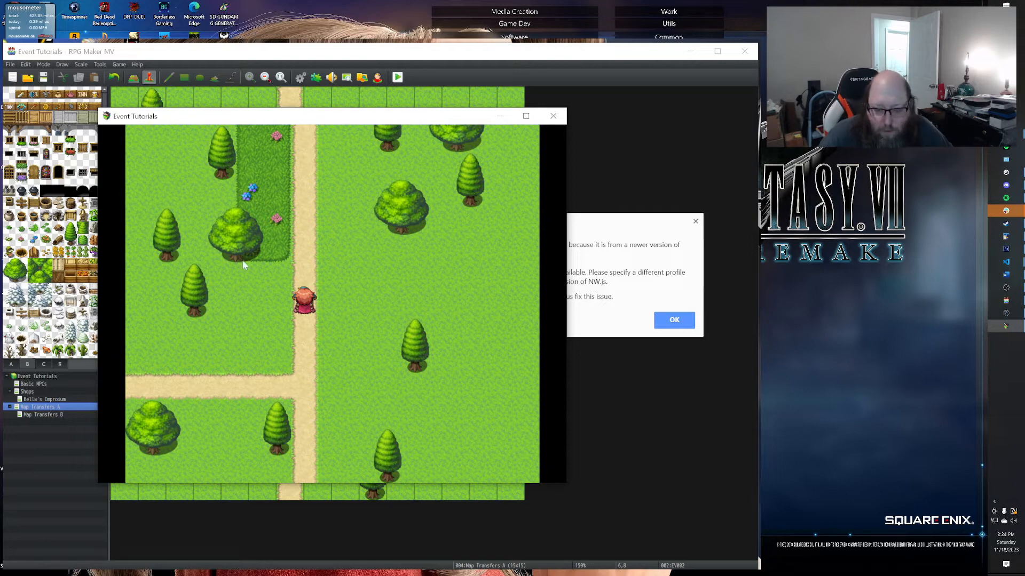
{"action": "left_click", "coordinate": [551, 116]}
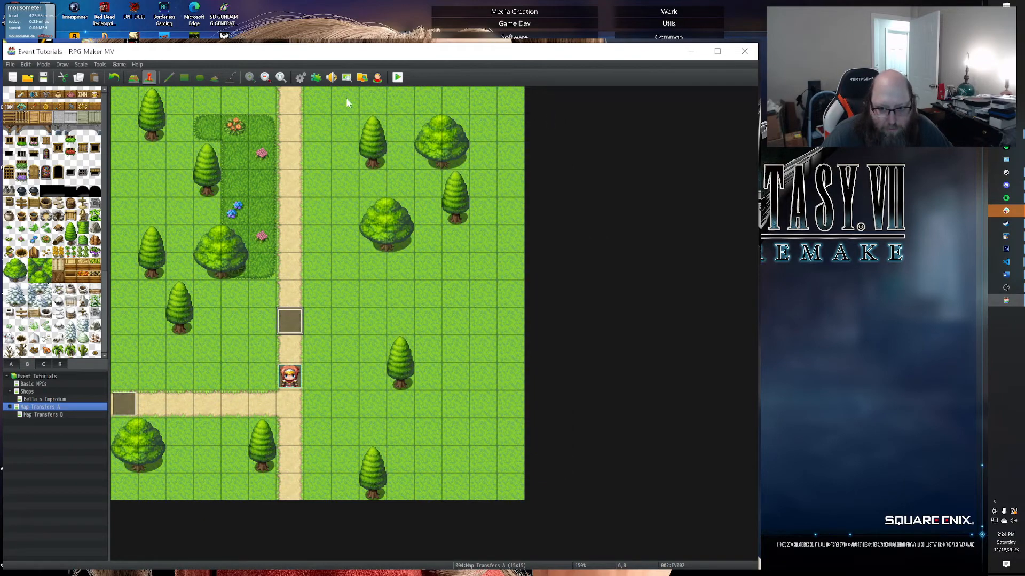
Disable Show Player Followers in the database's System options and apply the change.
{"action": "left_click", "coordinate": [299, 77]}
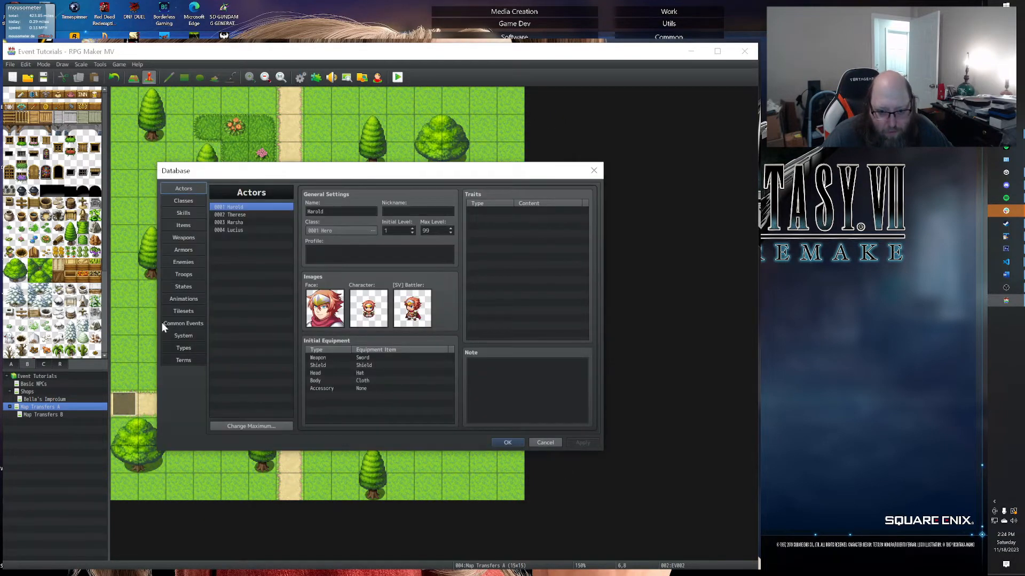
{"action": "left_click", "coordinate": [183, 334]}
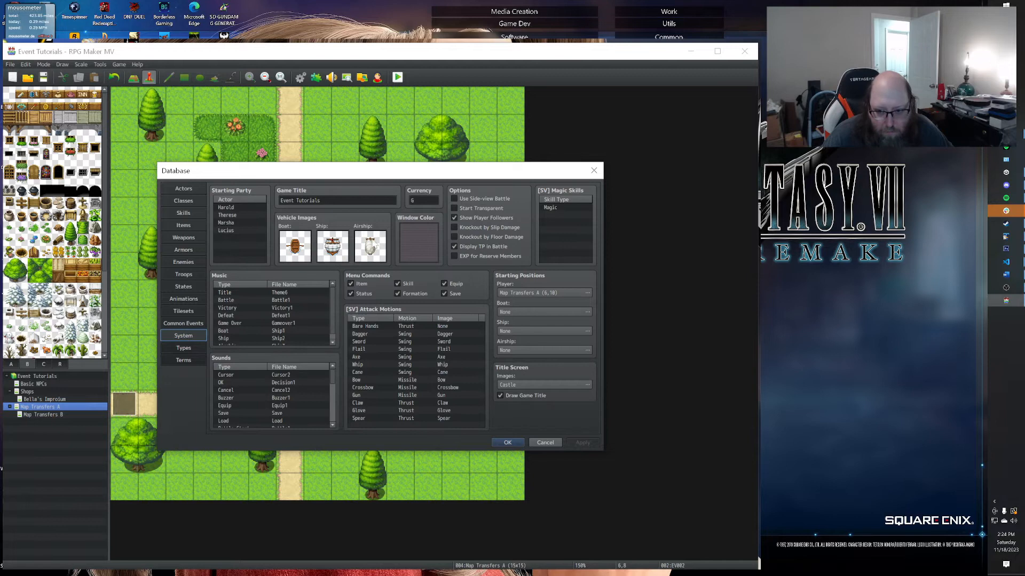
{"action": "left_click", "coordinate": [489, 218]}
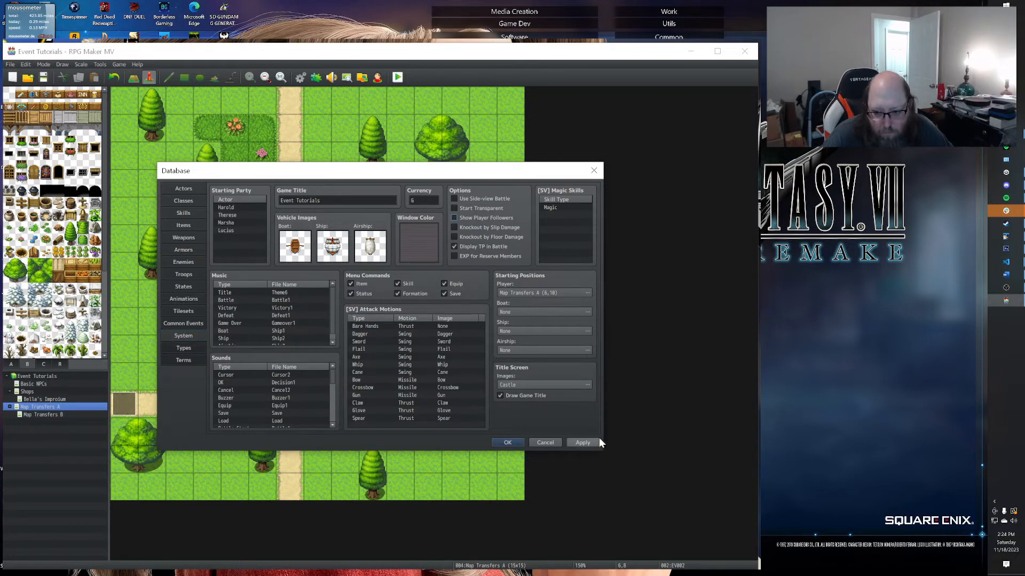
{"action": "left_click", "coordinate": [581, 443]}
{"action": "left_click", "coordinate": [507, 443]}
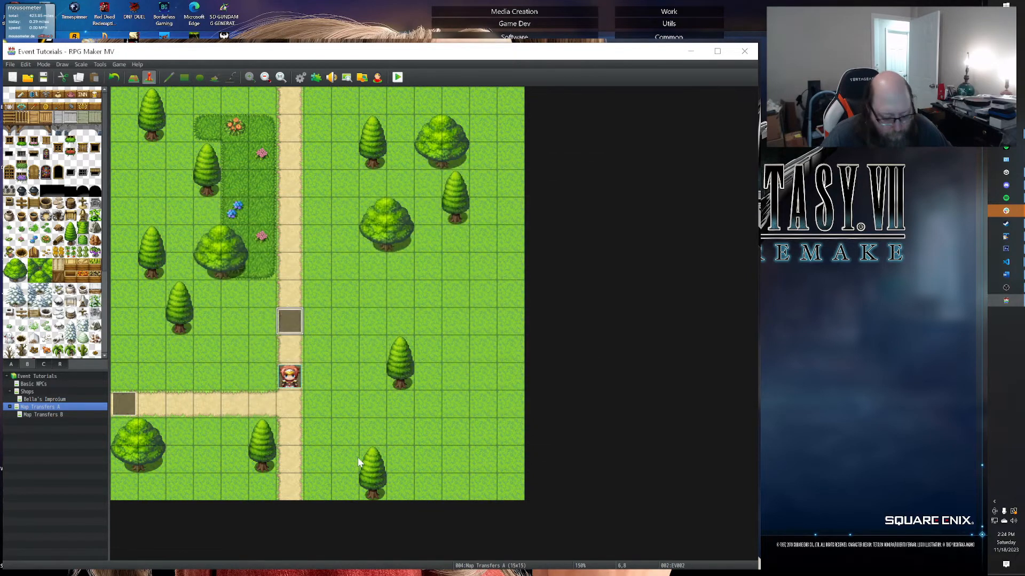
Playtest a new game, move the player briefly near the starting tile, and restart with another new game.
{"action": "left_click", "coordinate": [398, 77]}
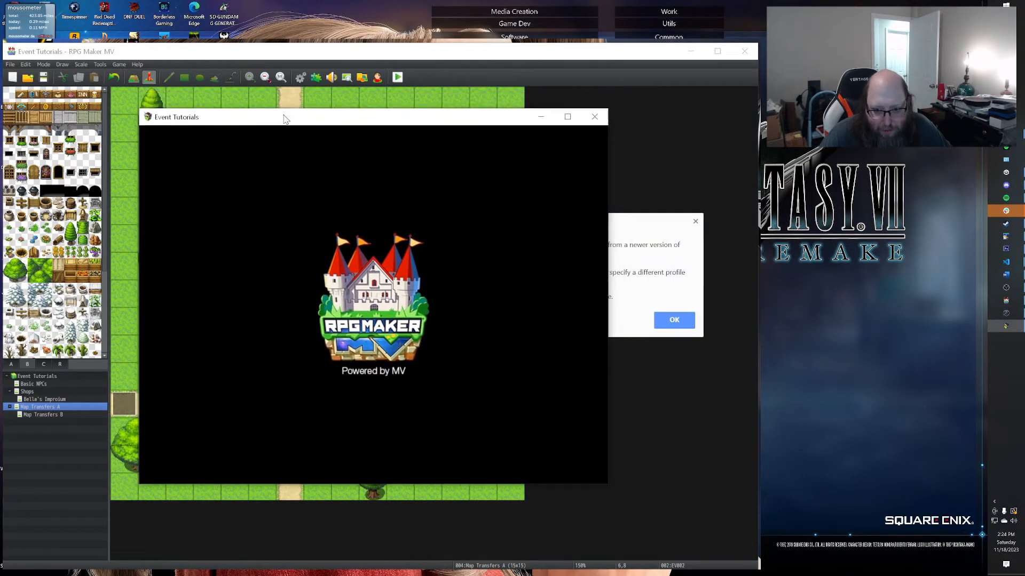
{"action": "key", "text": "Return"}
{"action": "key", "text": "Up"}
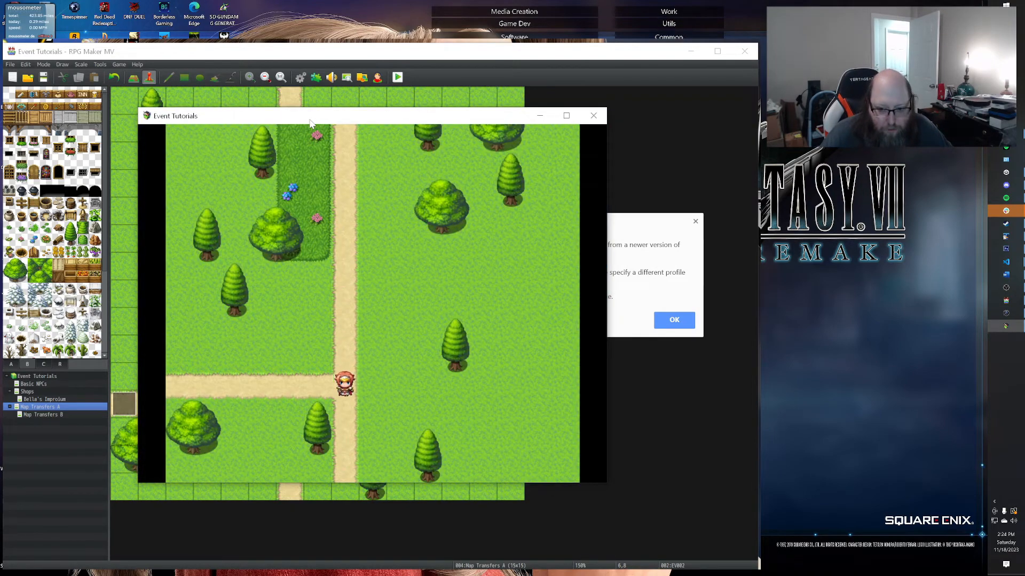
{"action": "key", "text": "Down"}
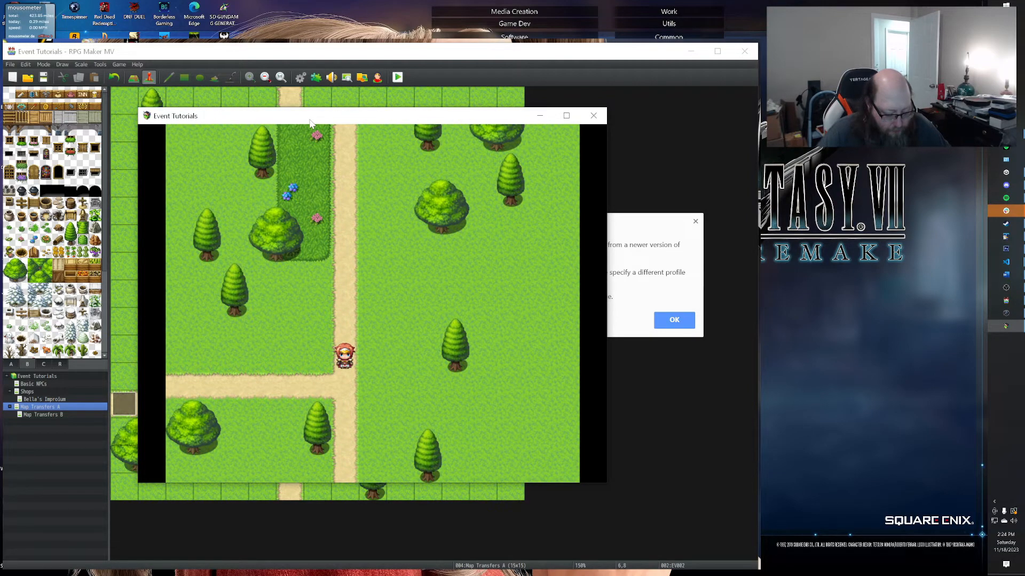
{"action": "key", "text": "F5"}
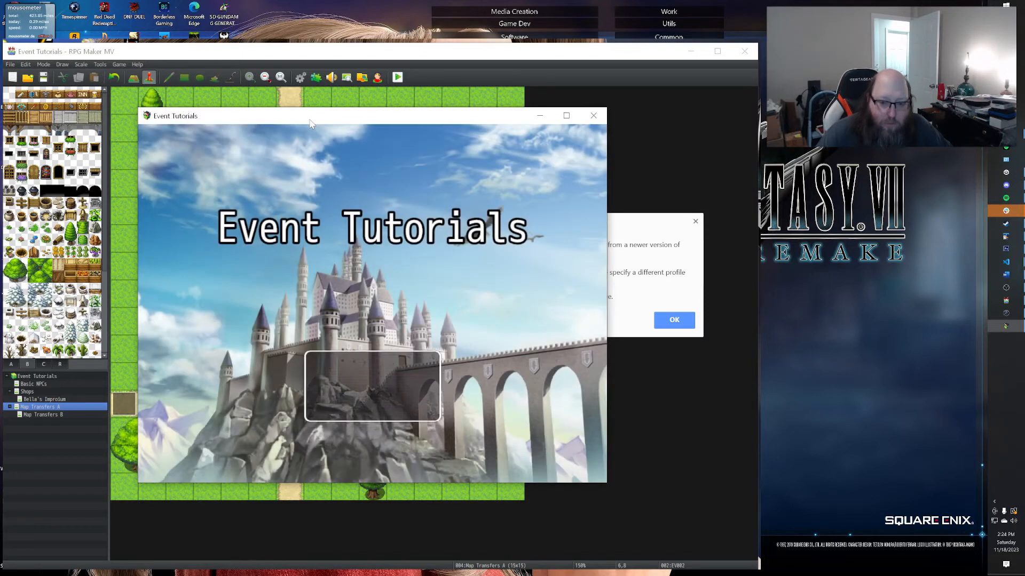
{"action": "key", "text": "Return"}
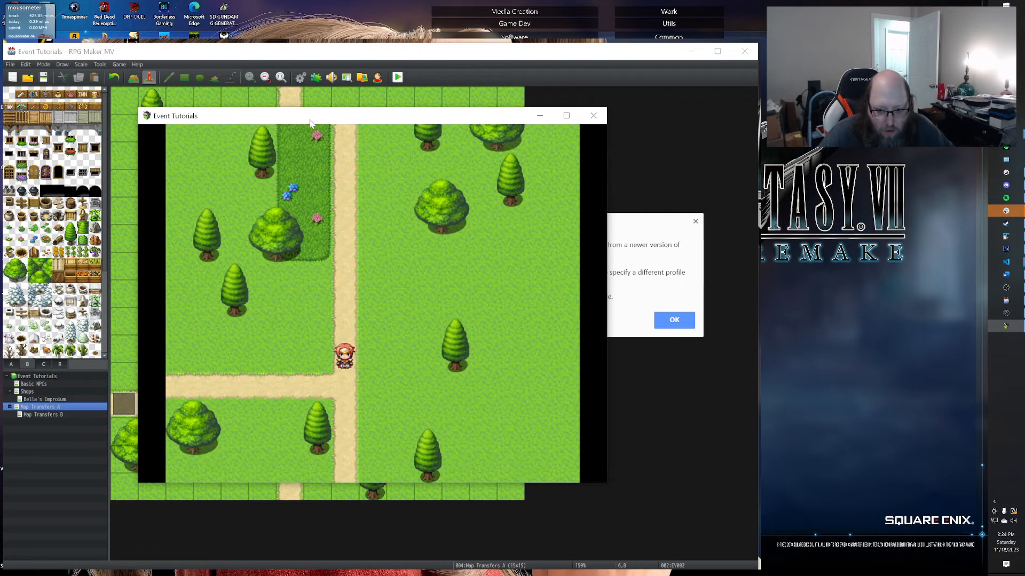
Walk the player up the path across the transfer tile into Map Transfers B and wander around the flower patch.
{"action": "key", "text": "Up"}
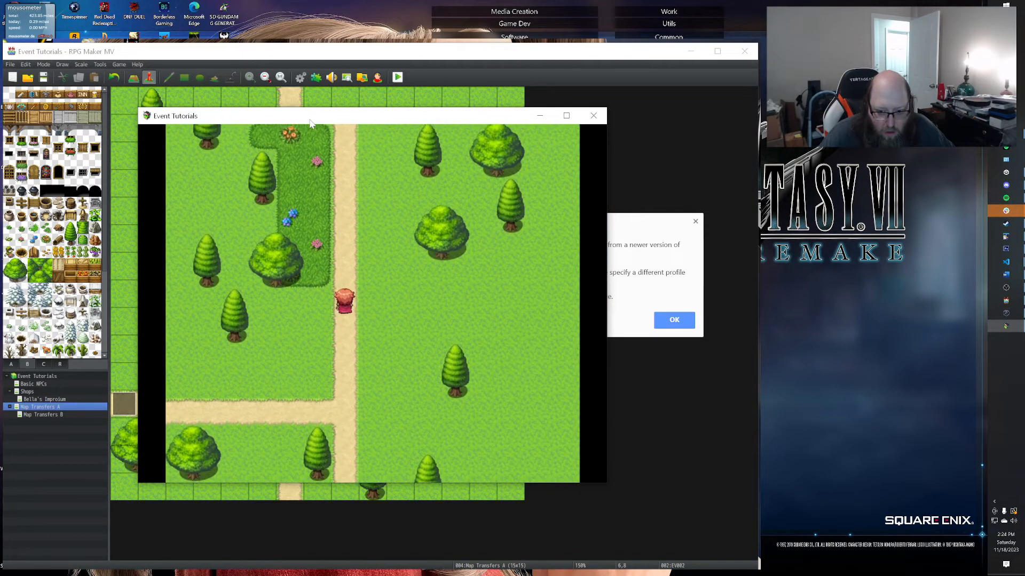
{"action": "key", "text": "Up"}
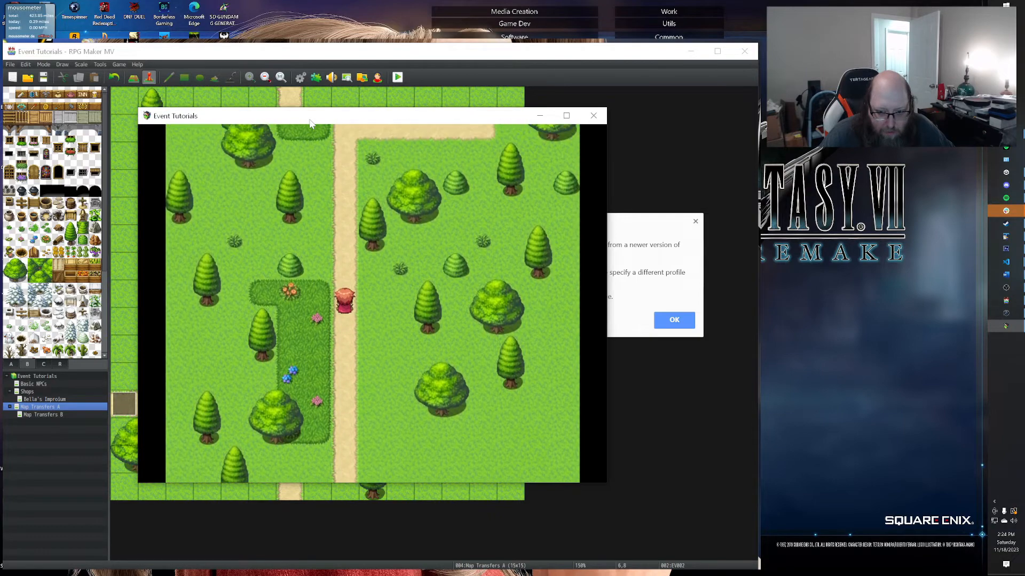
{"action": "key", "text": "Up"}
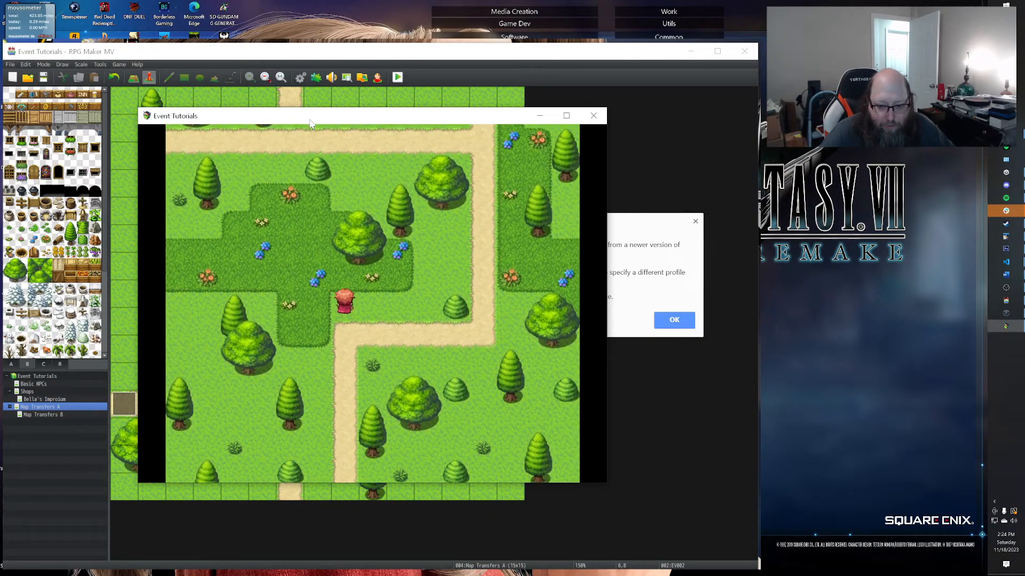
{"action": "key", "text": "Left"}
{"action": "key", "text": "Right"}
{"action": "key", "text": "Up"}
{"action": "key", "text": "Right"}
{"action": "key", "text": "Down"}
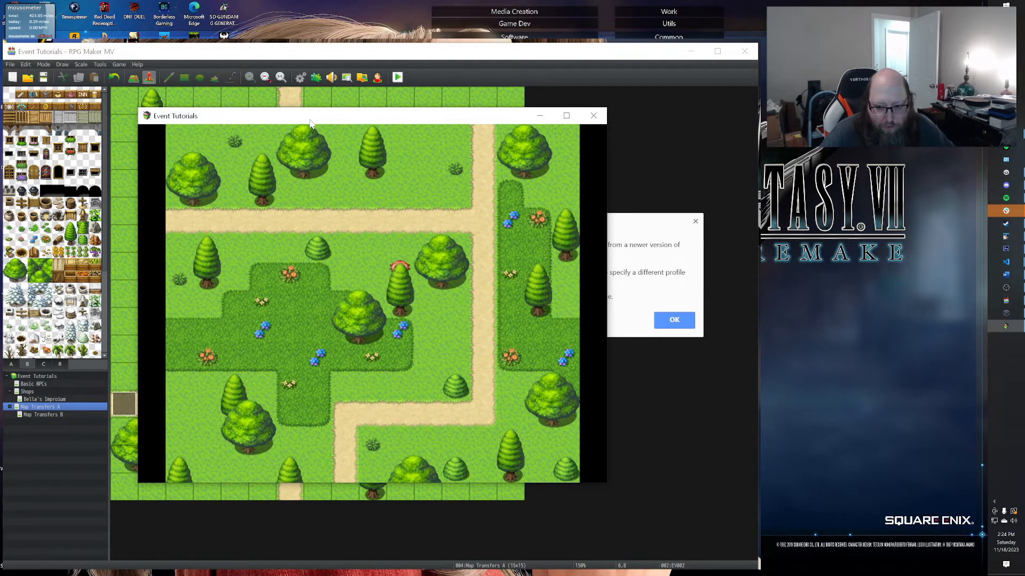
Walk the player back down the path across the transfer tile to the path junction in Map Transfers A.
{"action": "key", "text": "Left"}
{"action": "key", "text": "Down"}
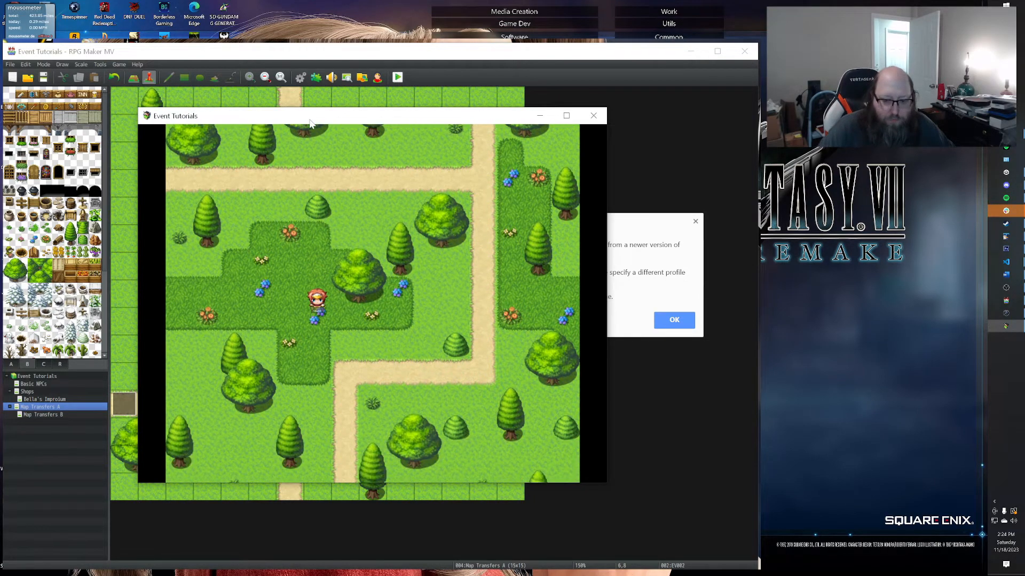
{"action": "key", "text": "Down"}
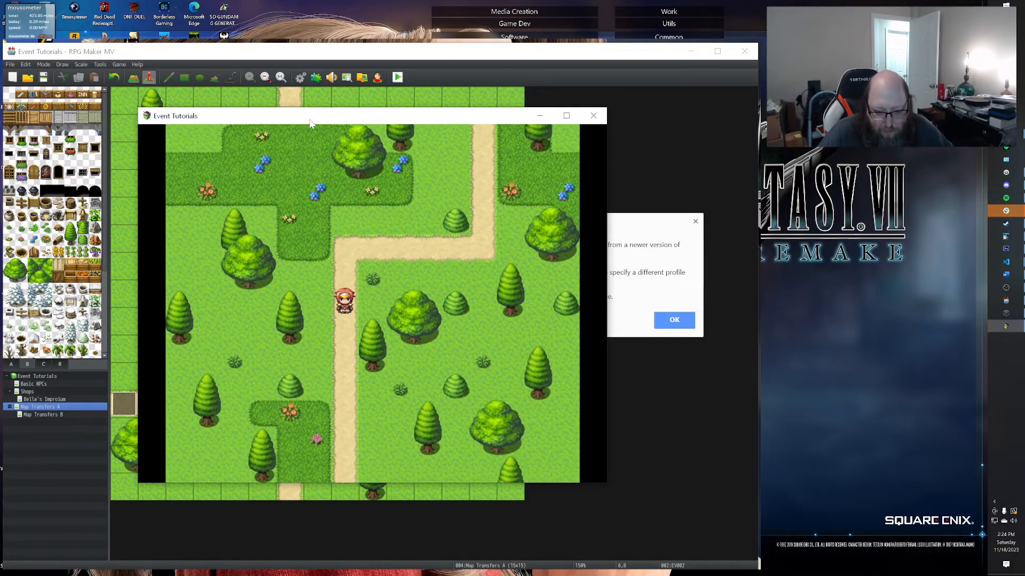
{"action": "key", "text": "Down"}
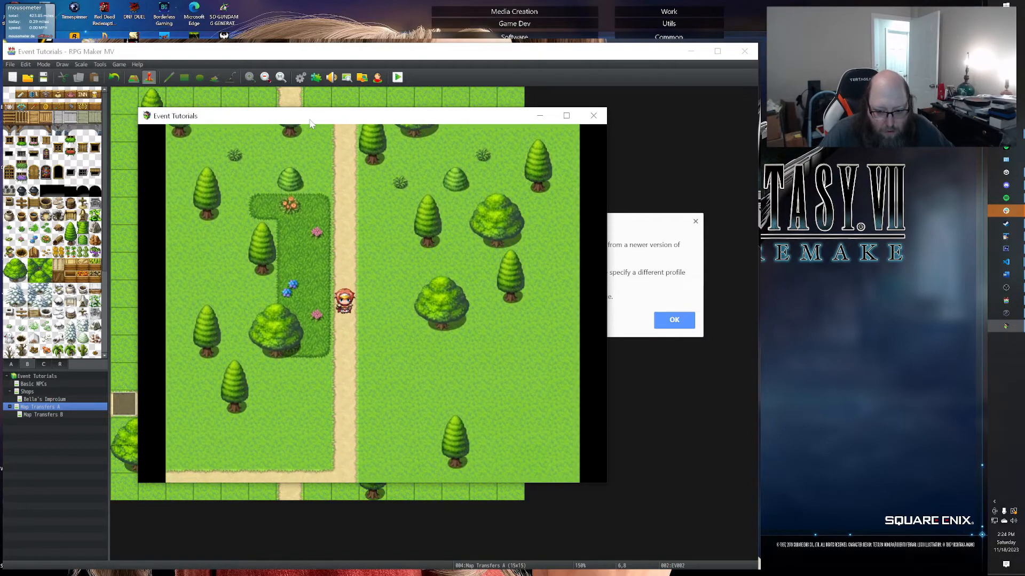
{"action": "key", "text": "Down"}
{"action": "key", "text": "Right"}
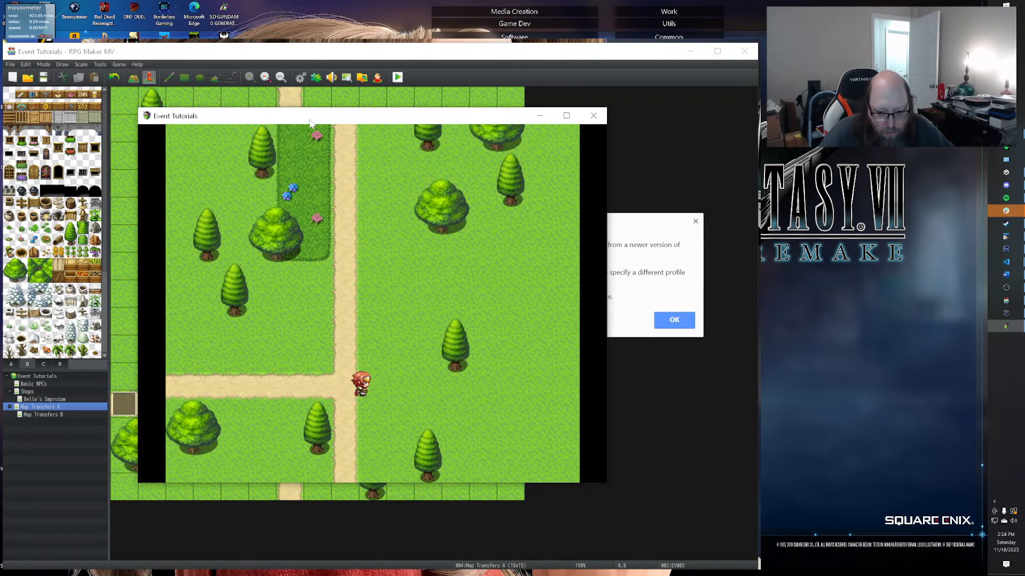
Walk up the grass beside the transfer tile, return to the path, and follow it up again into Map Transfers B.
{"action": "key", "text": "Up"}
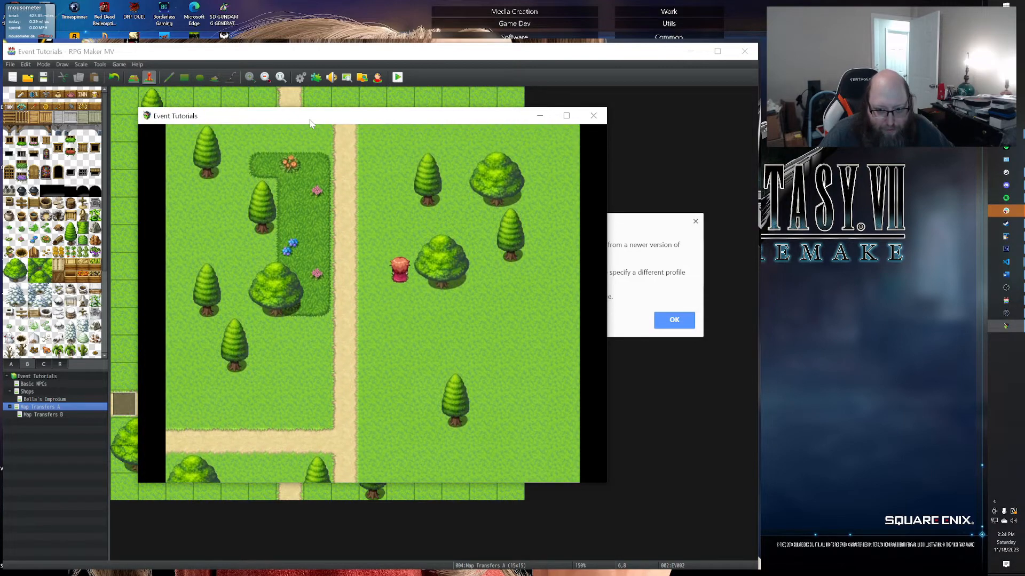
{"action": "key", "text": "Down"}
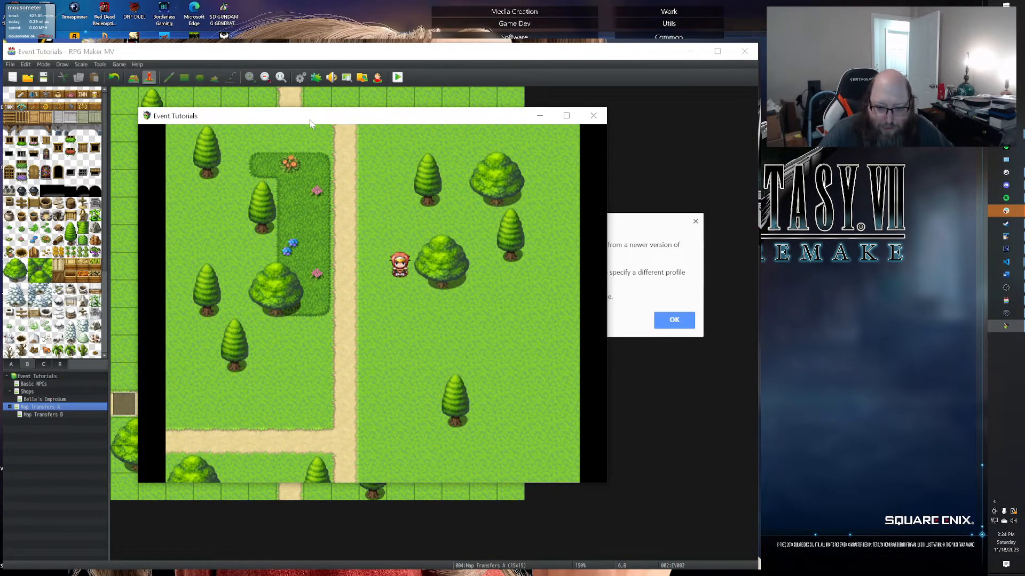
{"action": "key", "text": "Left"}
{"action": "key", "text": "Up"}
{"action": "key", "text": "Up"}
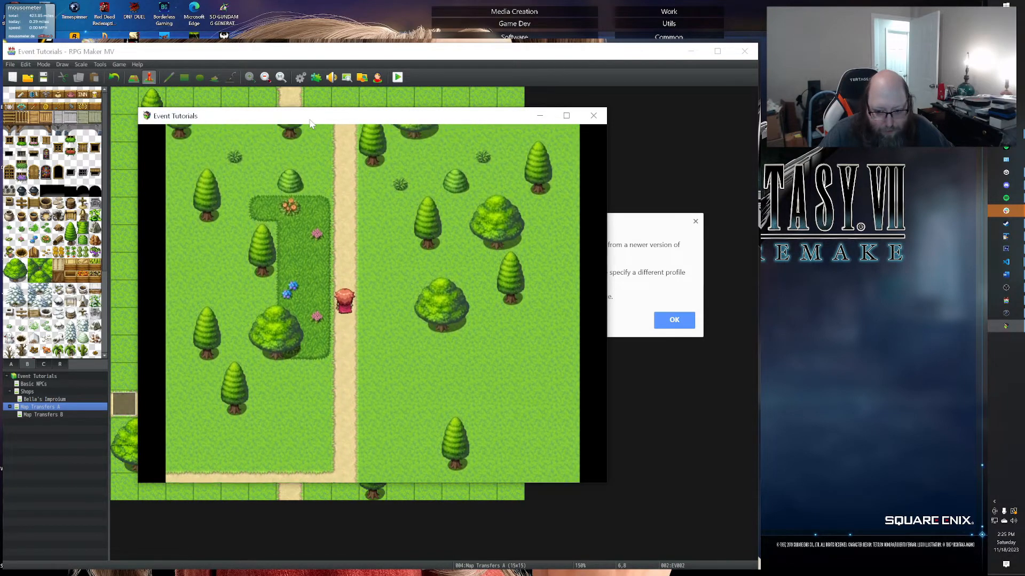
{"action": "key", "text": "Up"}
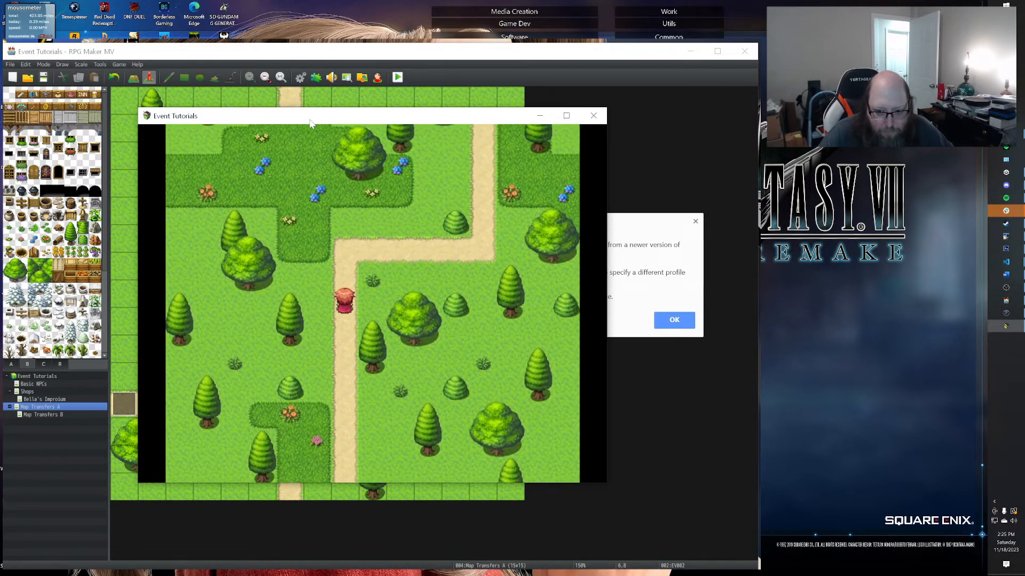
{"action": "key", "text": "Up"}
{"action": "key", "text": "Right"}
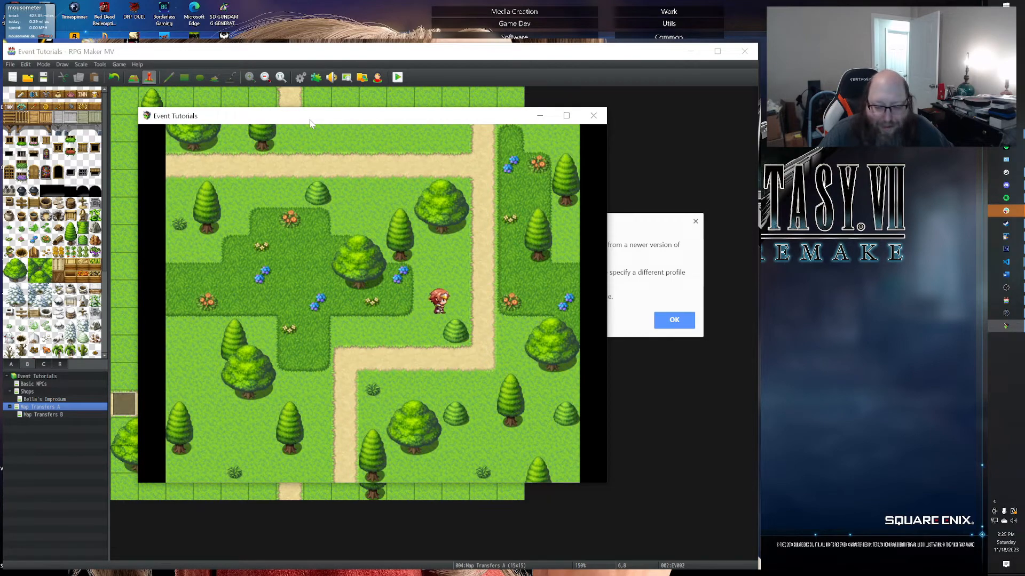
Walk the player to the upper path junction in Map Transfers B, and follow the path down across the transfer tile into Map Transfers A.
{"action": "key", "text": "Right"}
{"action": "key", "text": "Up"}
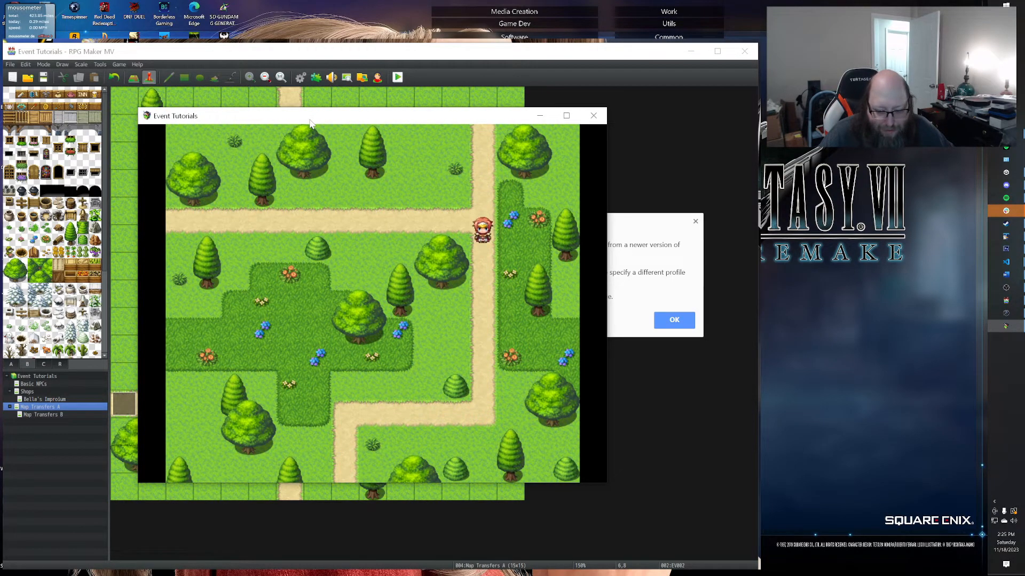
{"action": "key", "text": "Down"}
{"action": "key", "text": "Left"}
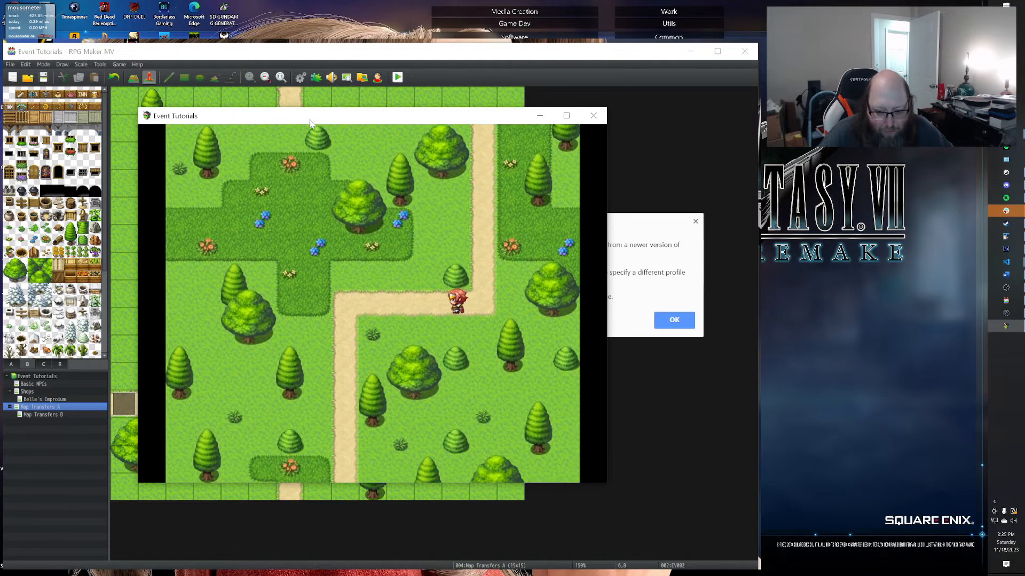
{"action": "key", "text": "Down"}
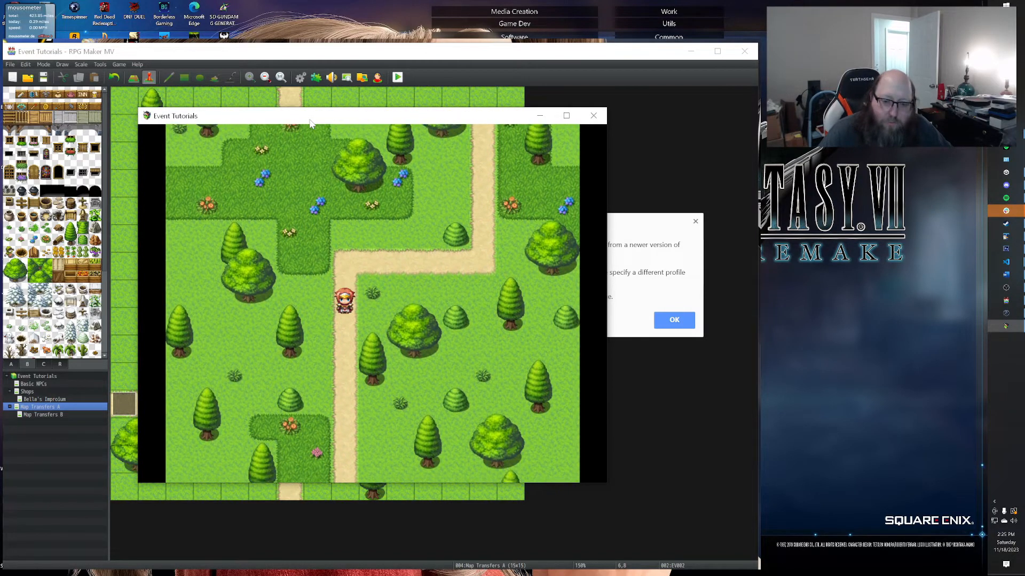
{"action": "key", "text": "Down"}
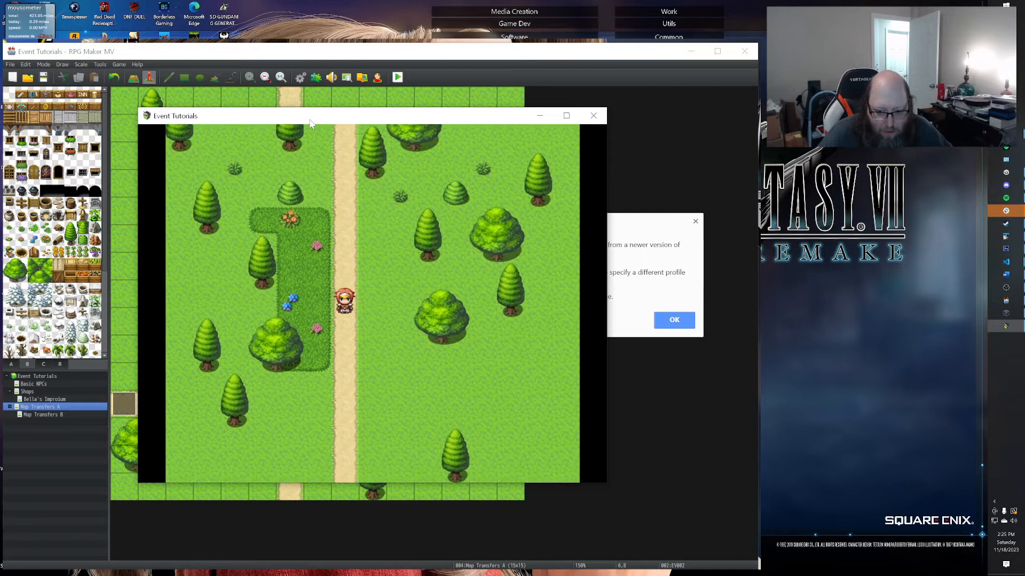
{"action": "key", "text": "Down"}
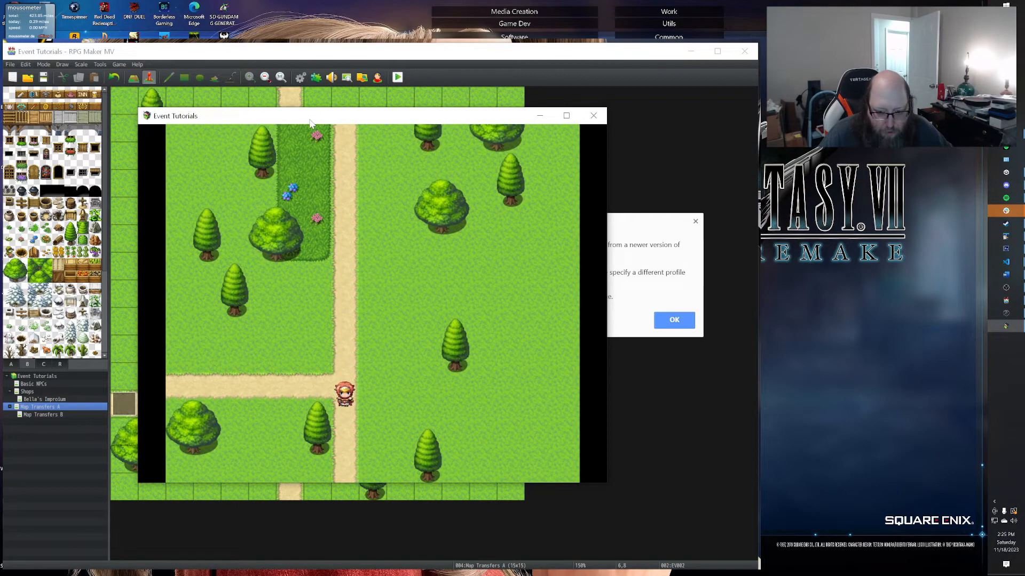
Walk the player up the path into Map Transfers B again and turn back down toward the junction in Map Transfers A.
{"action": "key", "text": "Up"}
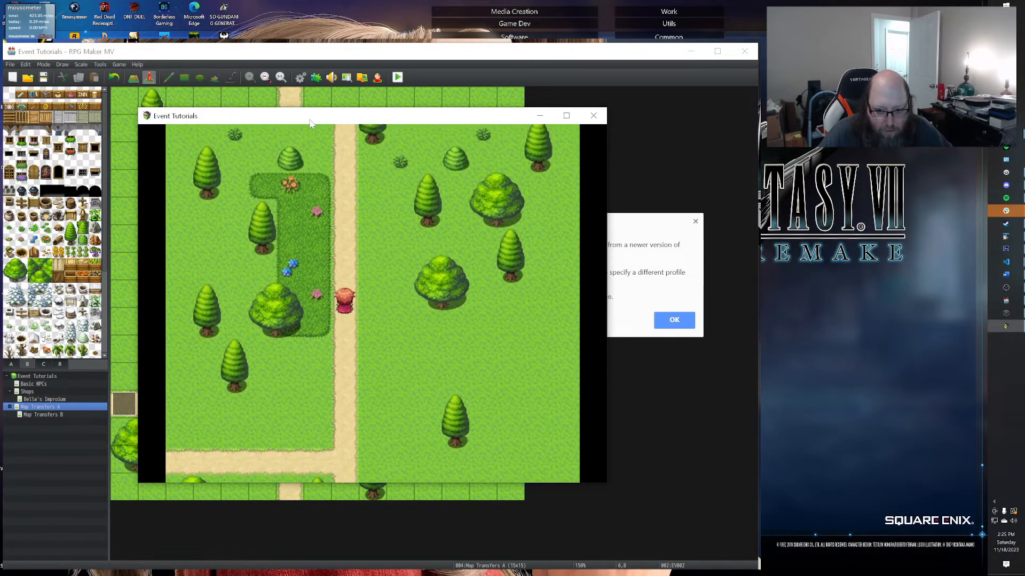
{"action": "key", "text": "Up"}
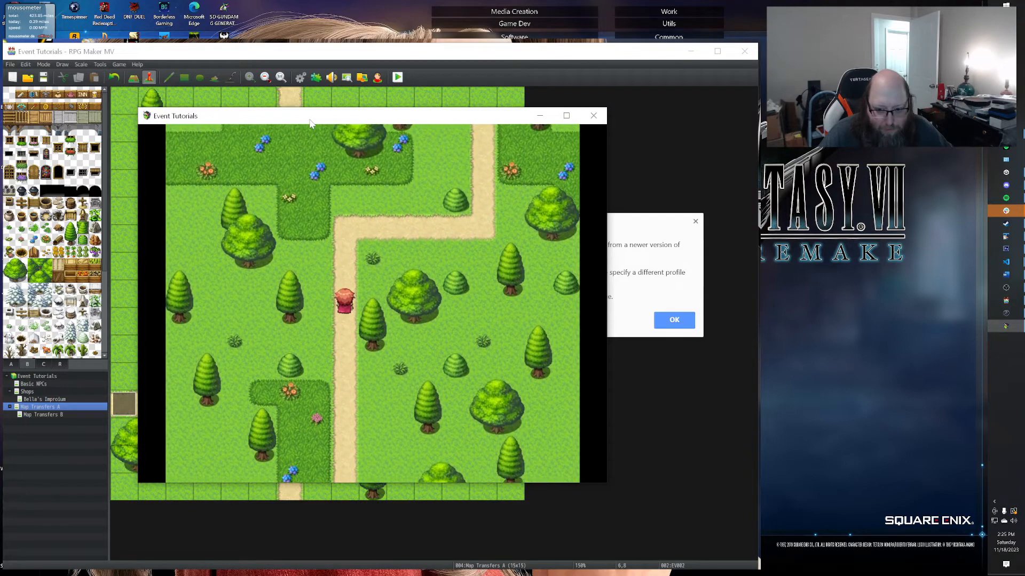
{"action": "key", "text": "Down"}
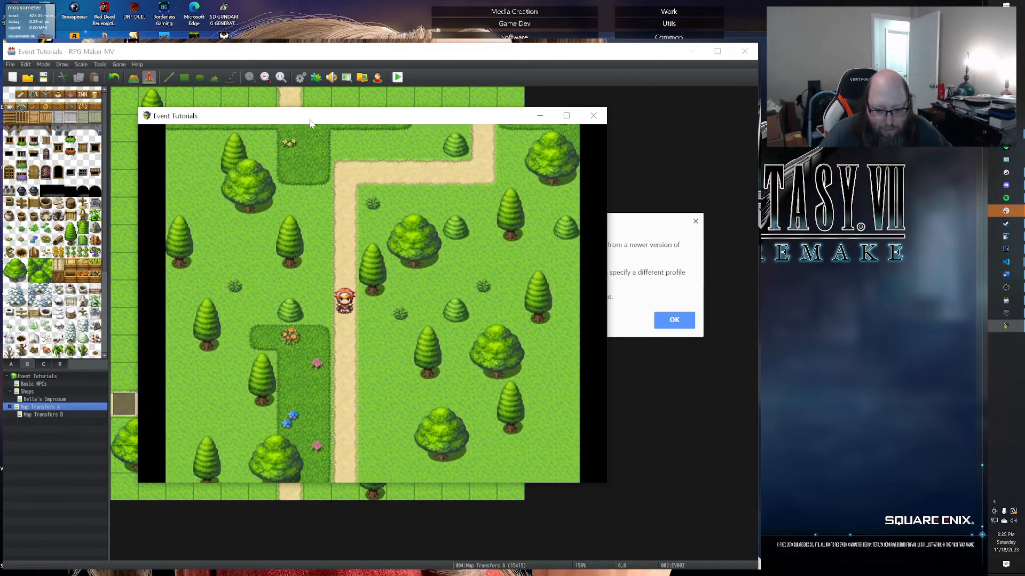
{"action": "key", "text": "Down"}
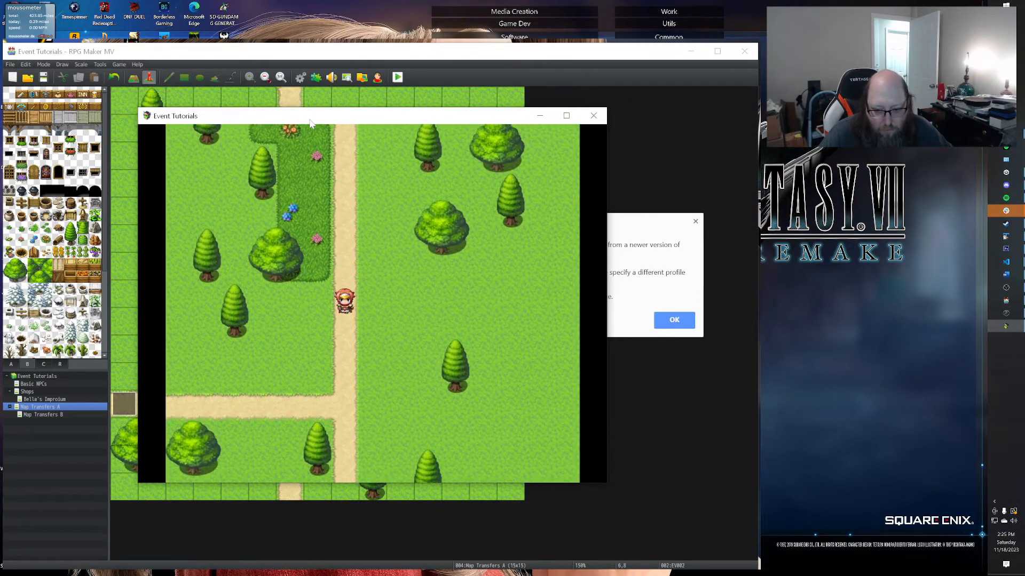
Move the player back and forth along the vertical path around the transfer tile to test crossings in both directions.
{"action": "key", "text": "Up"}
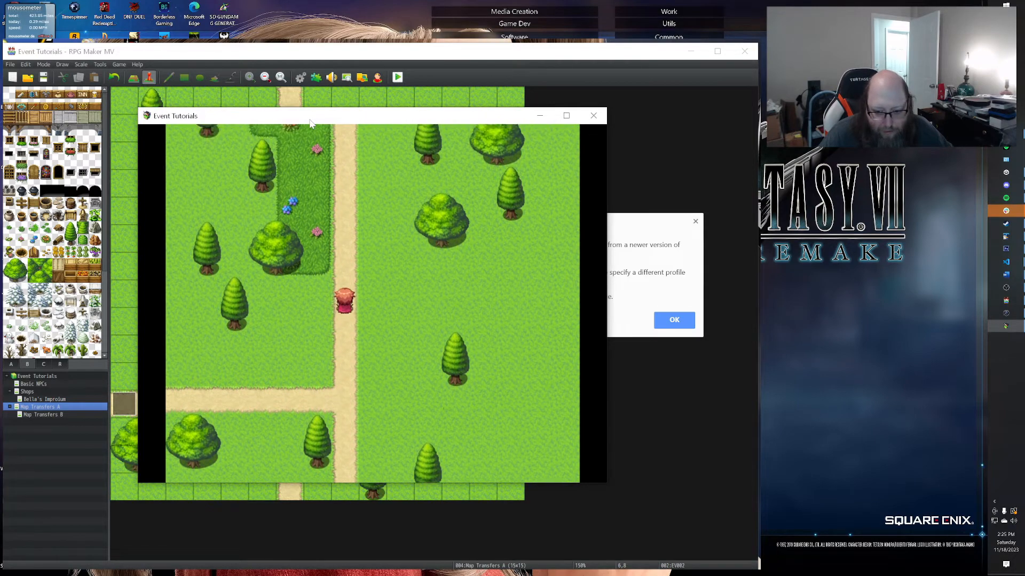
{"action": "key", "text": "Down"}
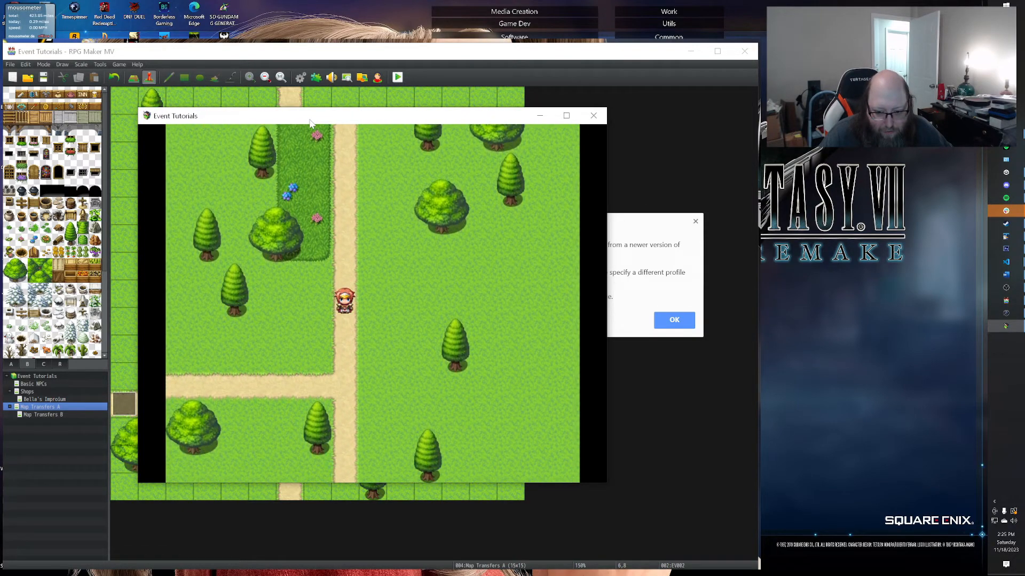
{"action": "key", "text": "Down"}
{"action": "key", "text": "Down"}
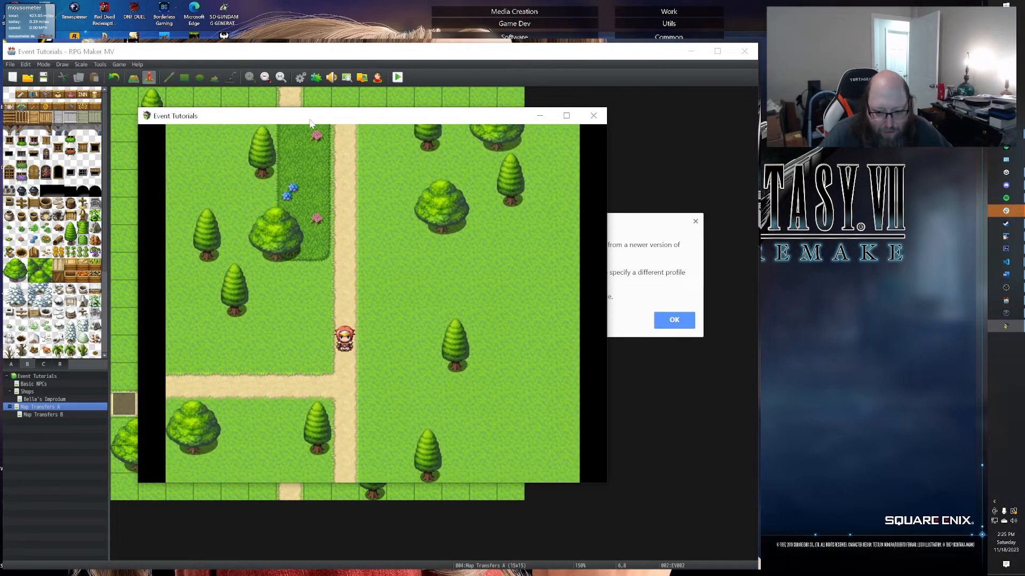
{"action": "key", "text": "Down"}
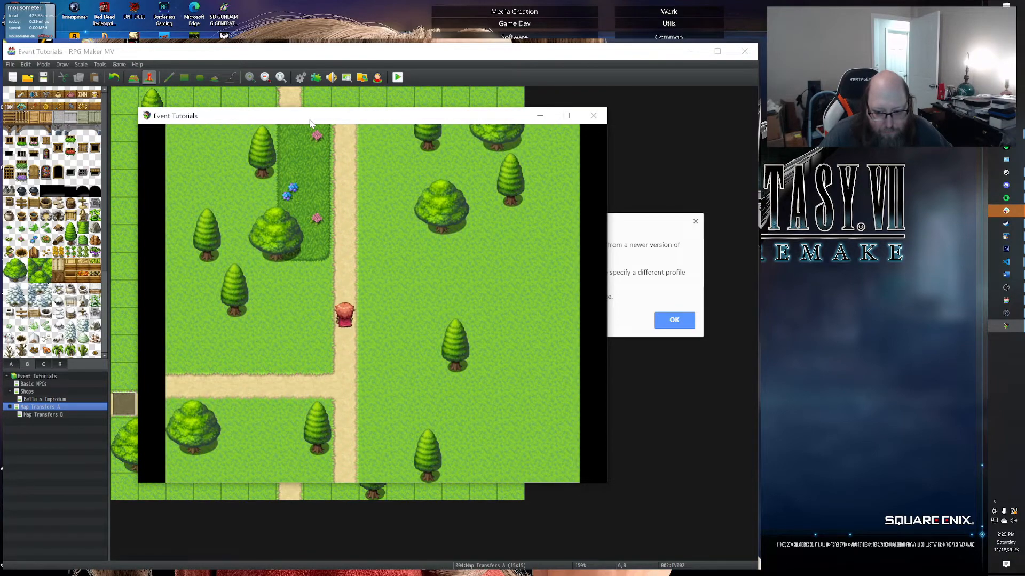
{"action": "key", "text": "Up"}
{"action": "key", "text": "Down"}
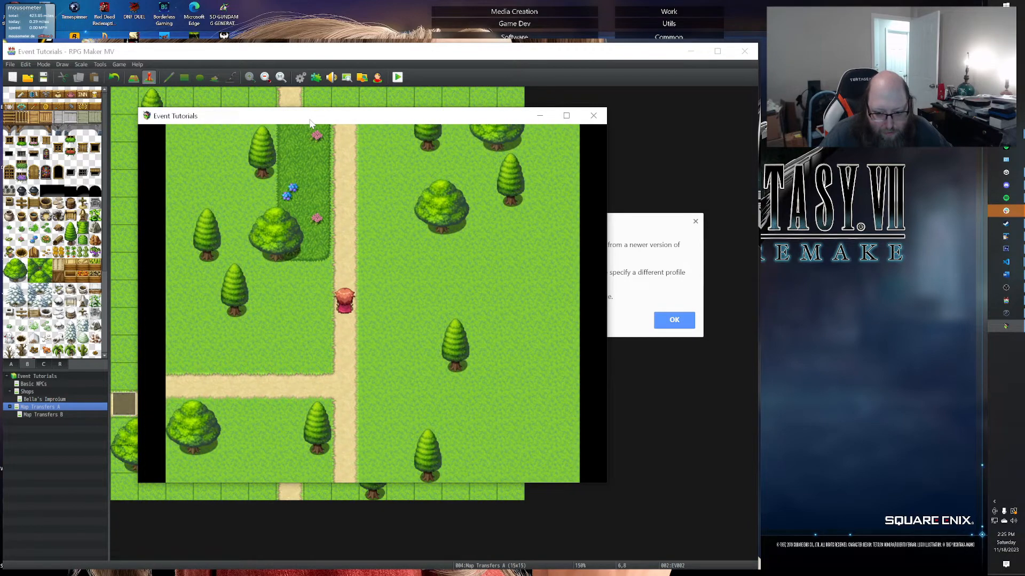
Walk the player up the path across the transfer tile and around the bend in Map Transfers B.
{"action": "key", "text": "Up"}
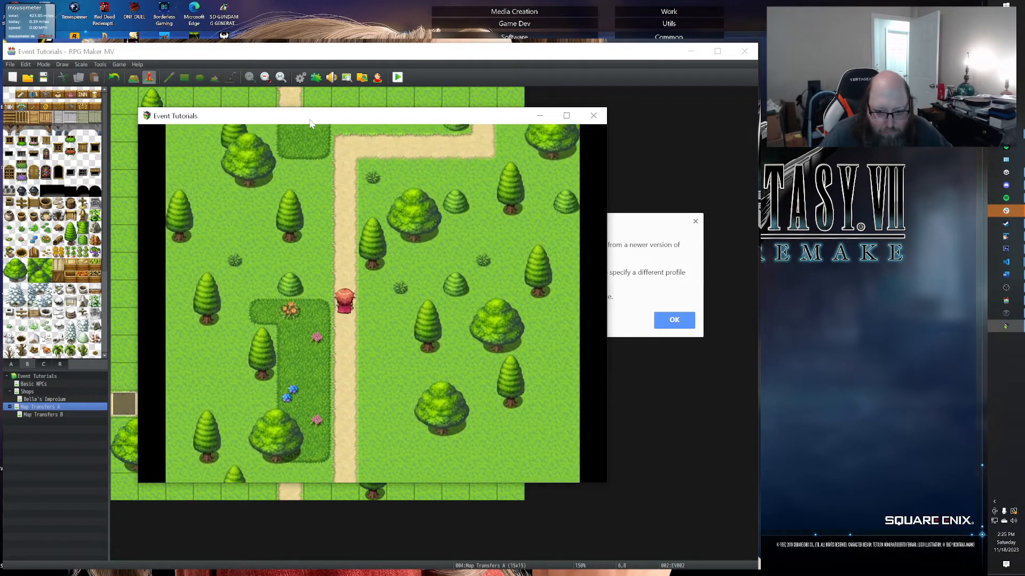
{"action": "key", "text": "Up"}
{"action": "key", "text": "Right"}
{"action": "key", "text": "Right"}
{"action": "key", "text": "Up"}
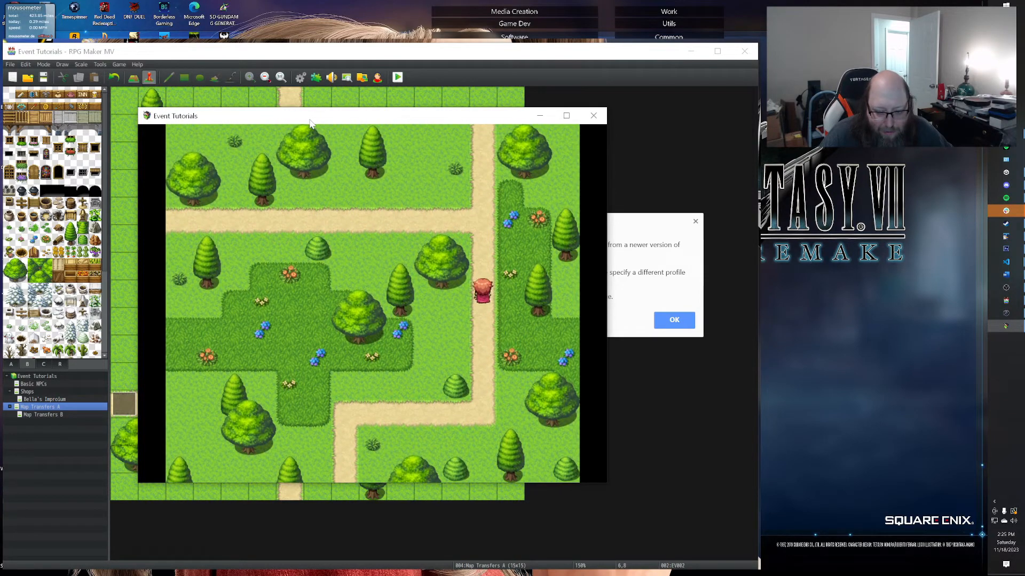
Walk the player back around the bend and down the long path to just below the junction in Map Transfers A.
{"action": "key", "text": "Down"}
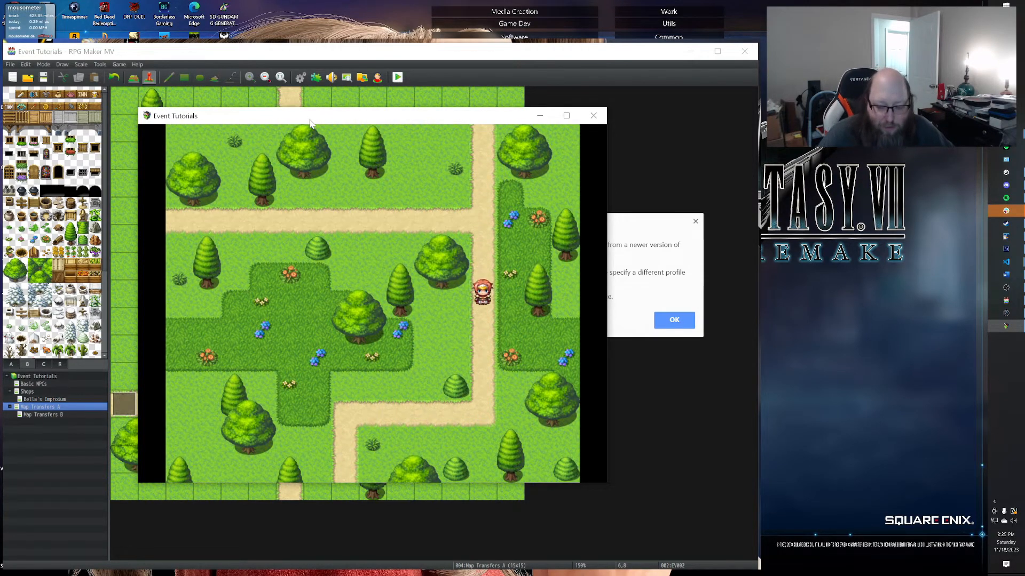
{"action": "key", "text": "Left"}
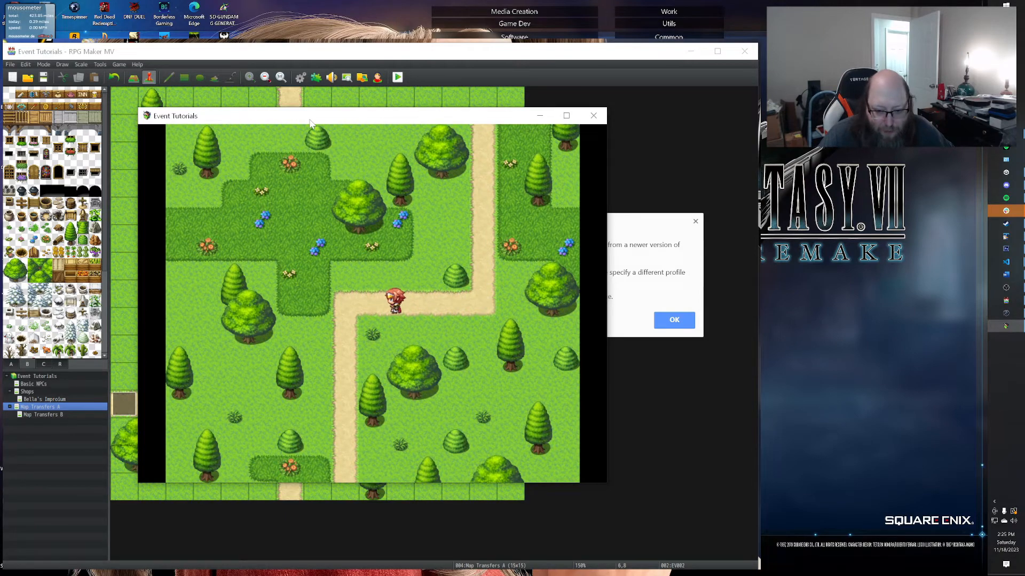
{"action": "key", "text": "Down"}
{"action": "key", "text": "Right"}
{"action": "key", "text": "Down"}
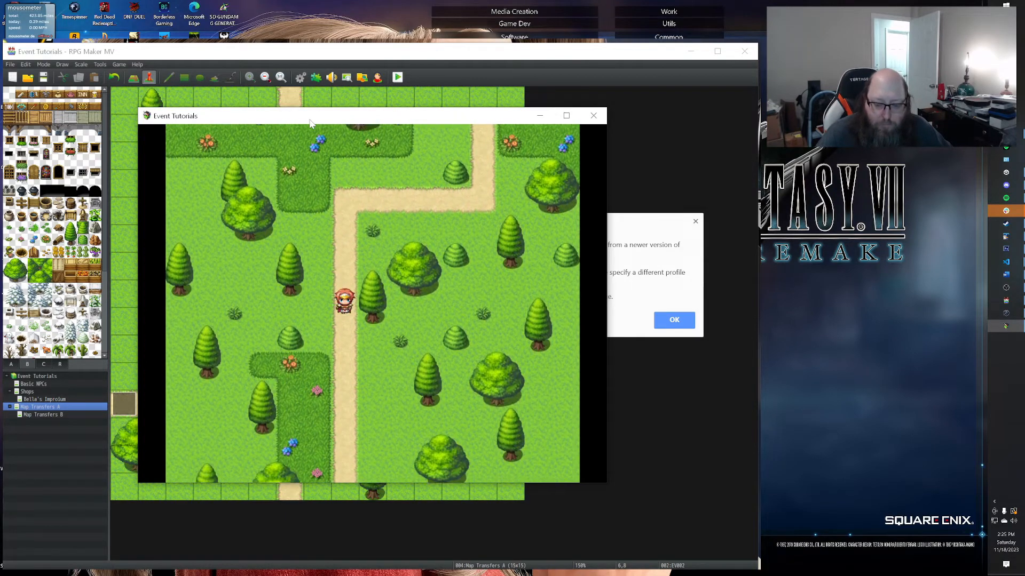
{"action": "key", "text": "Down"}
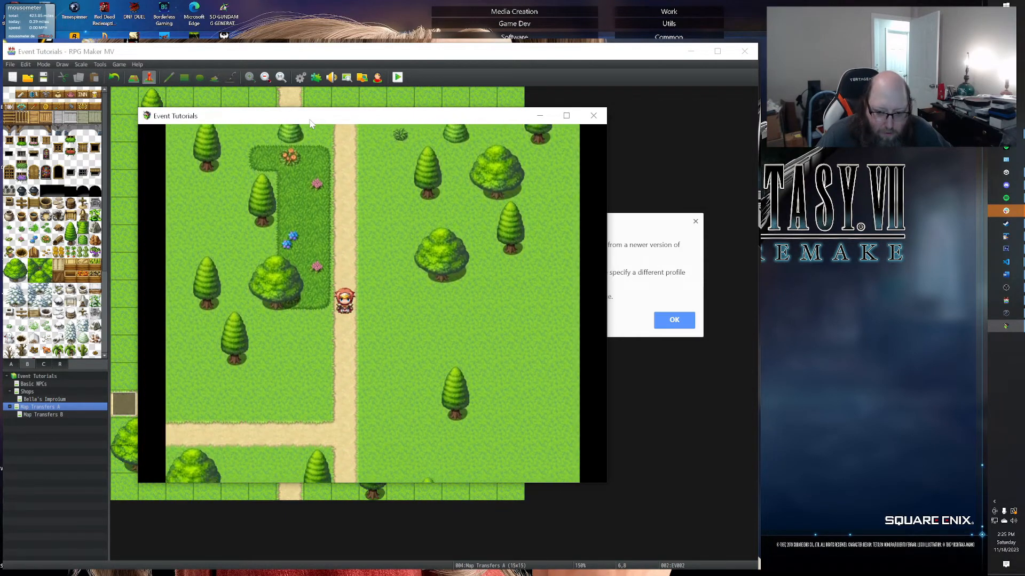
{"action": "key", "text": "Down"}
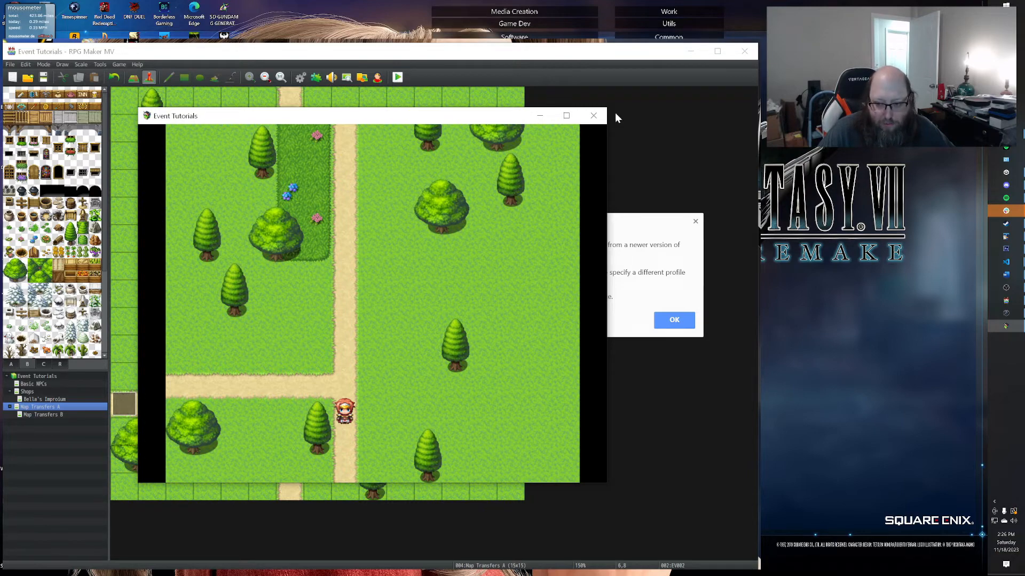
Walk the player along the west side path through its edge transfer, return to the main path junction, and end the playtest.
{"action": "key", "text": "Up"}
{"action": "key", "text": "Left"}
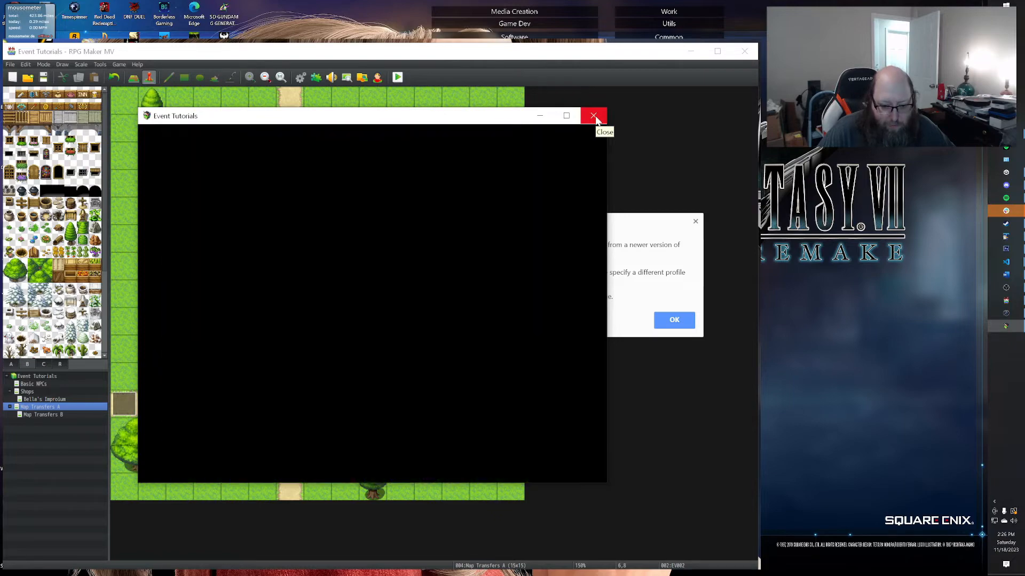
{"action": "key", "text": "Right"}
{"action": "key", "text": "Right"}
{"action": "key", "text": "Up"}
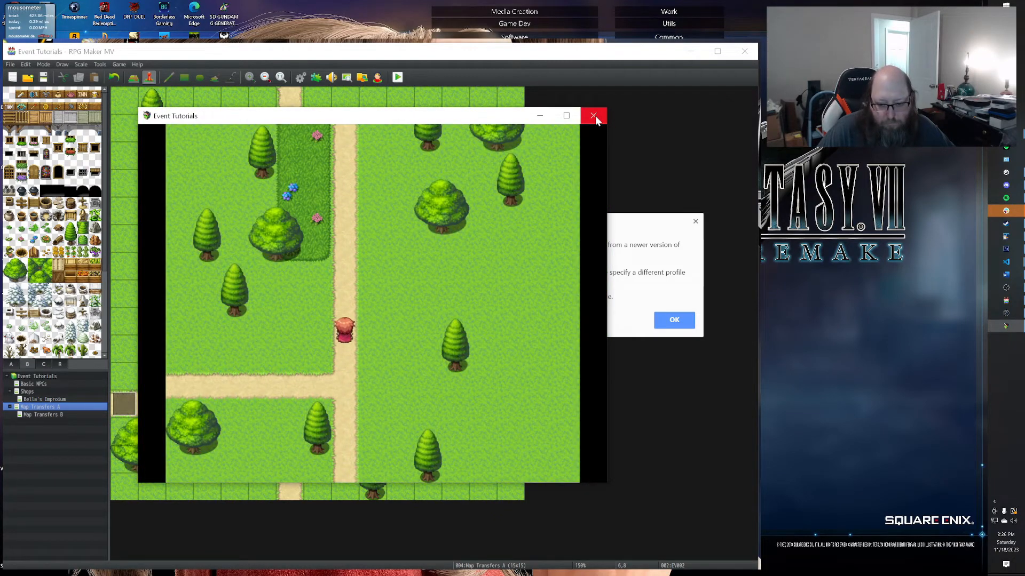
{"action": "key", "text": "Down"}
{"action": "key", "text": "Down"}
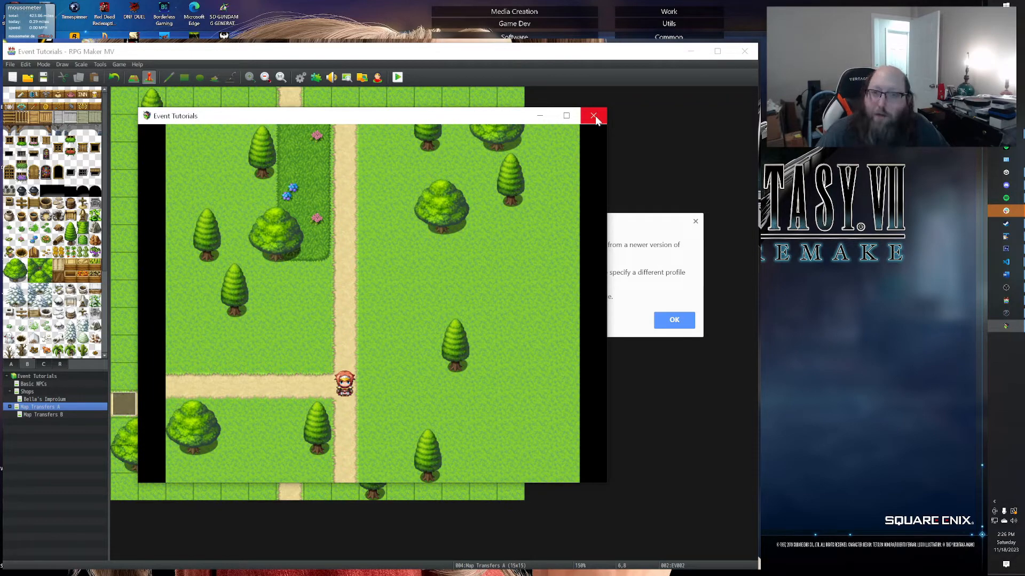
{"action": "left_click", "coordinate": [594, 116]}
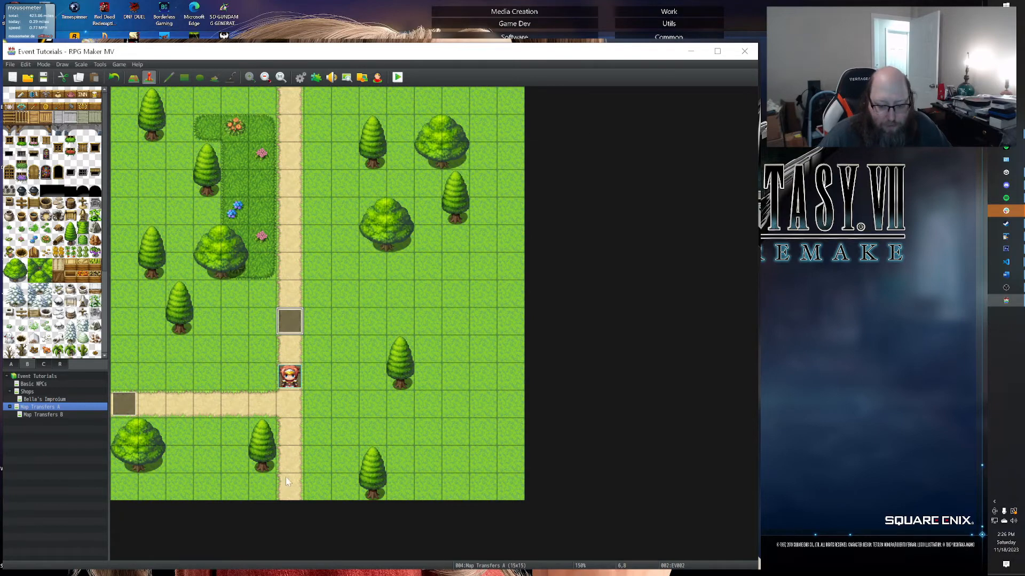
Examine the map properties of Map Transfers A and leave them without saving changes.
{"action": "right_click", "coordinate": [31, 408]}
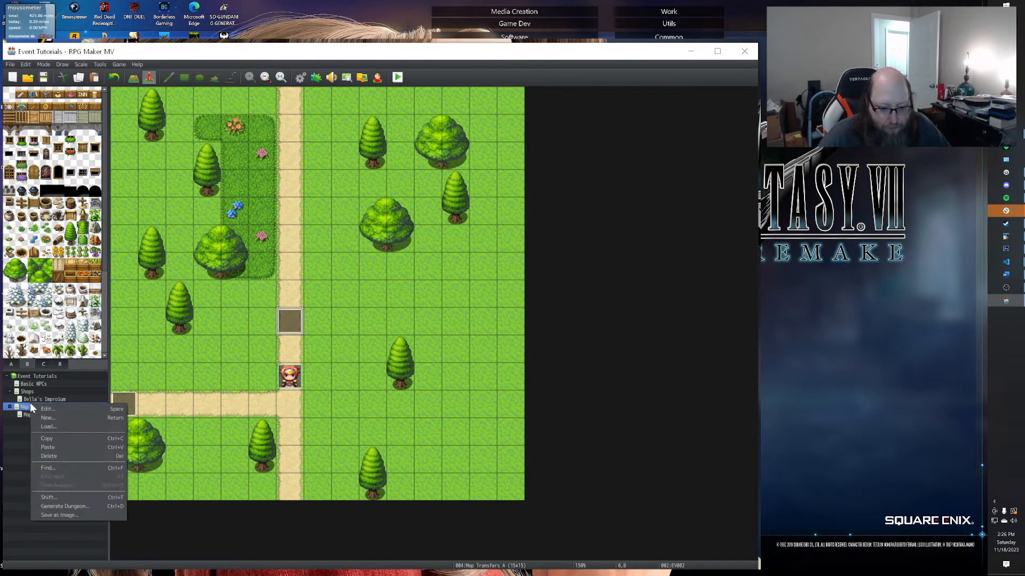
{"action": "left_click", "coordinate": [61, 410]}
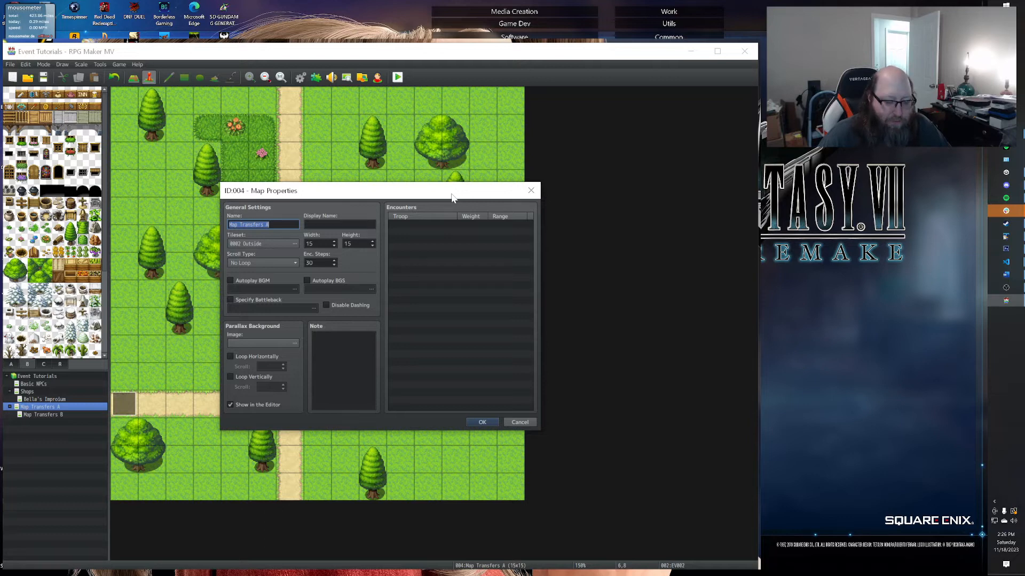
{"action": "left_click", "coordinate": [529, 420]}
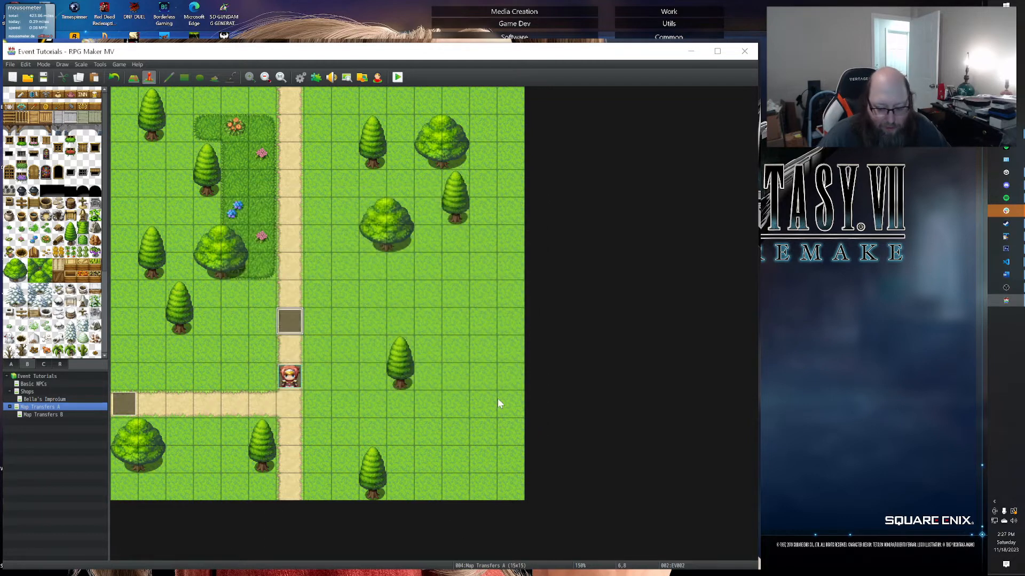
Playtest a new game, walk the player onto the grass beside the path junction in Map Transfers A, and end the playtest.
{"action": "left_click", "coordinate": [397, 77]}
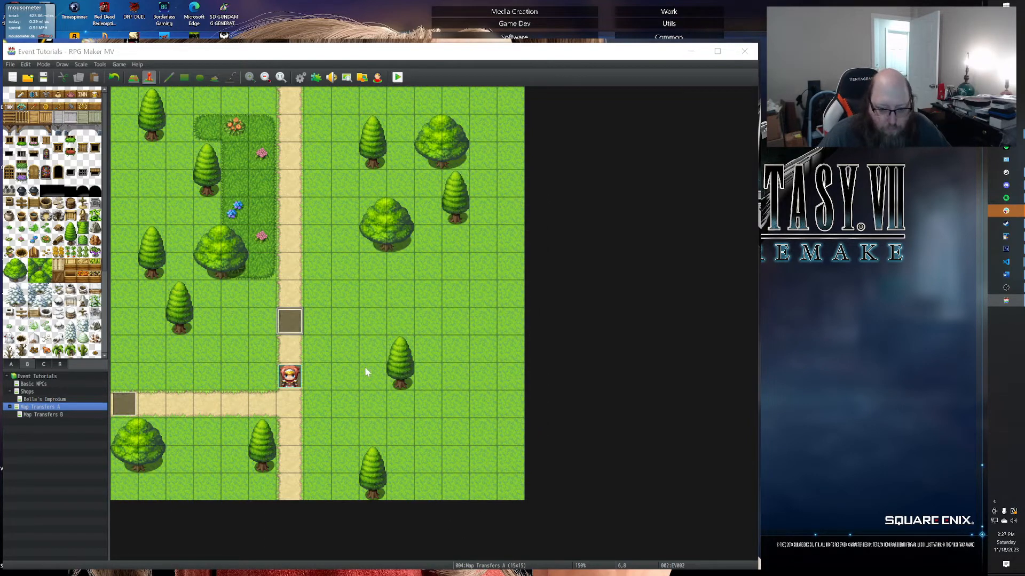
{"action": "left_click_drag", "start_coordinate": [533, 98], "coordinate": [321, 116]}
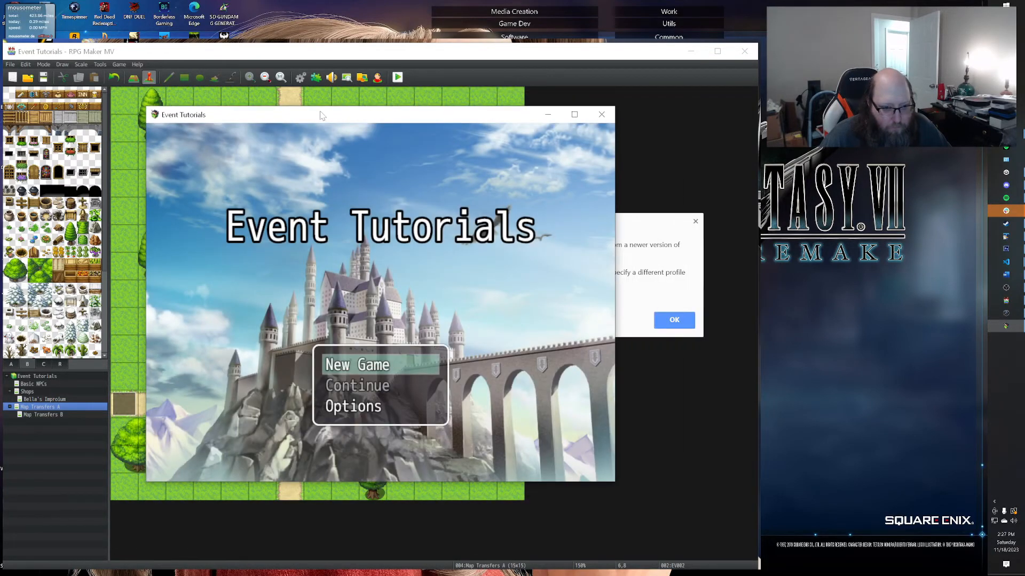
{"action": "key", "text": "Return"}
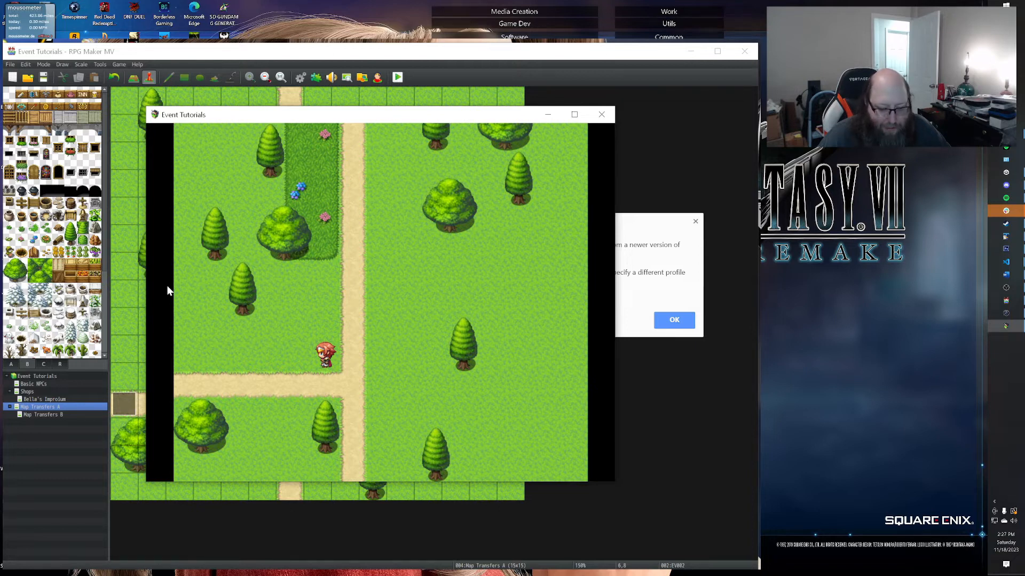
{"action": "left_click", "coordinate": [605, 119]}
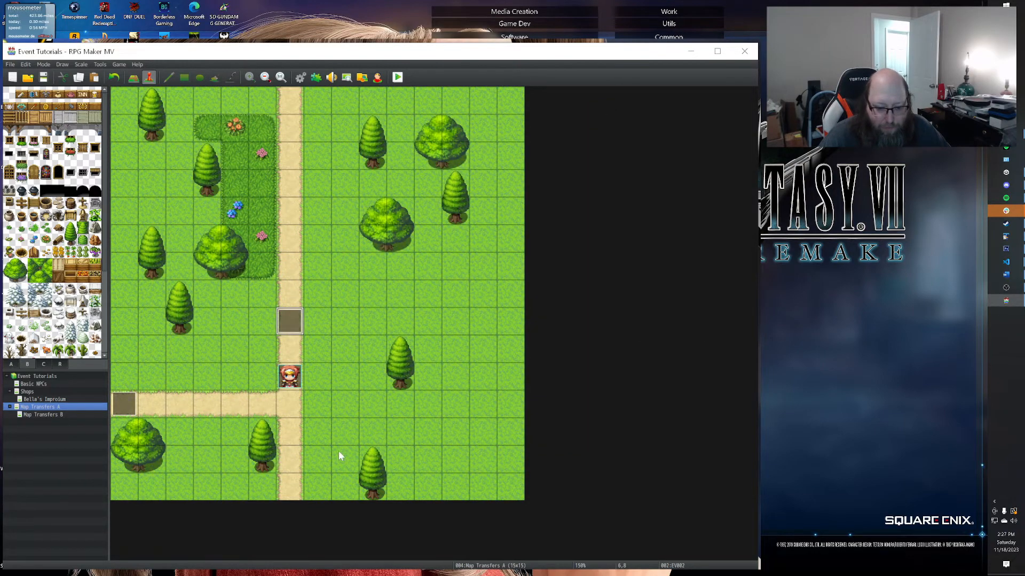
Start a new map under Map Transfers A with the name and display name Cave System 1.
{"action": "left_click", "coordinate": [35, 414]}
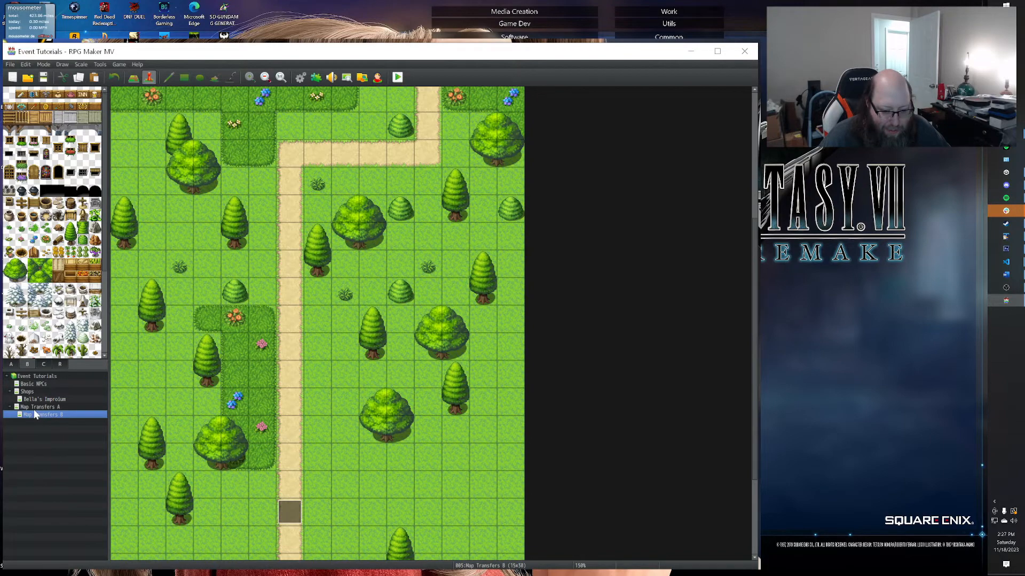
{"action": "left_click", "coordinate": [33, 407]}
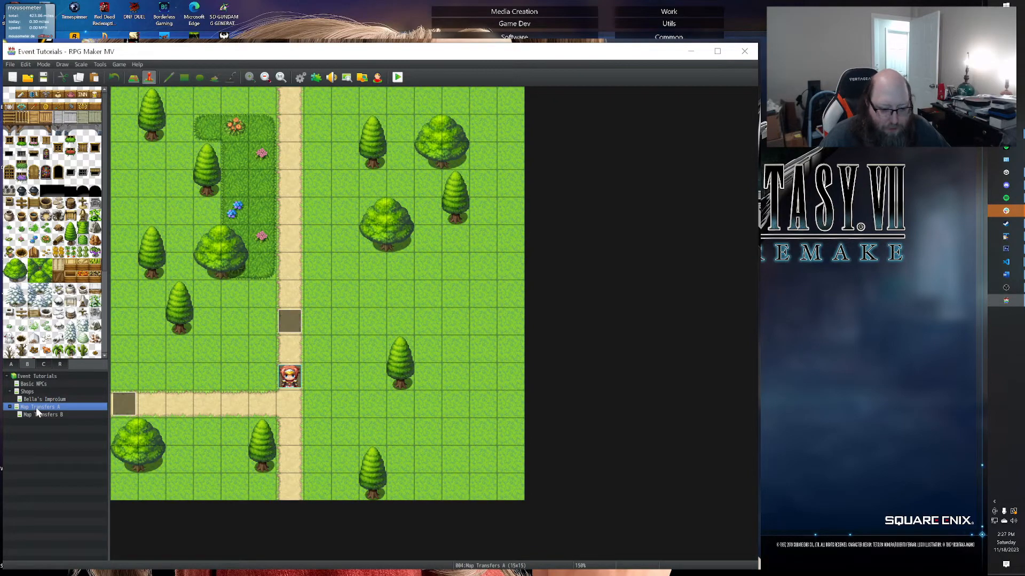
{"action": "right_click", "coordinate": [36, 408]}
{"action": "left_click", "coordinate": [63, 422]}
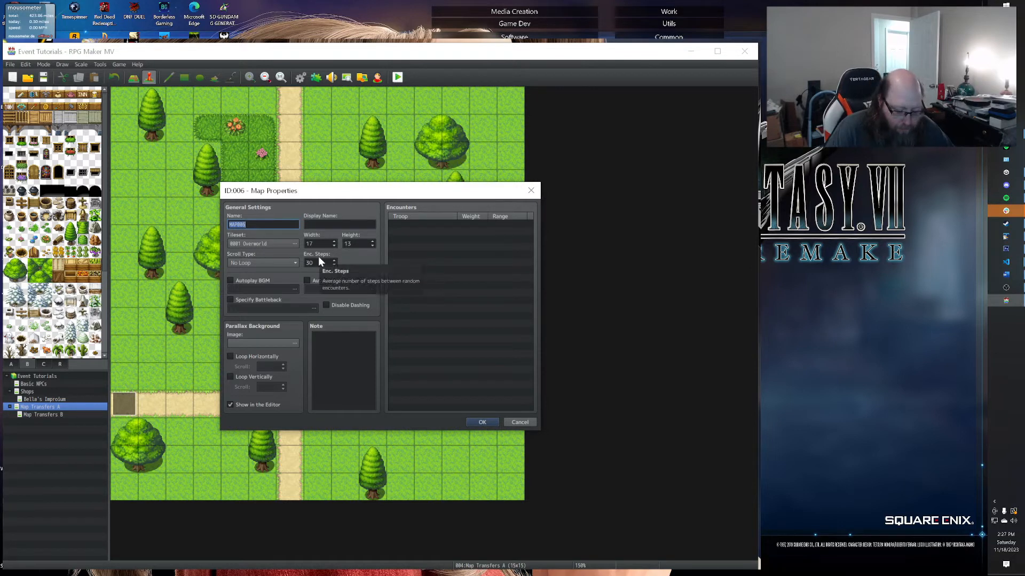
{"action": "type", "text": "Cave System"}
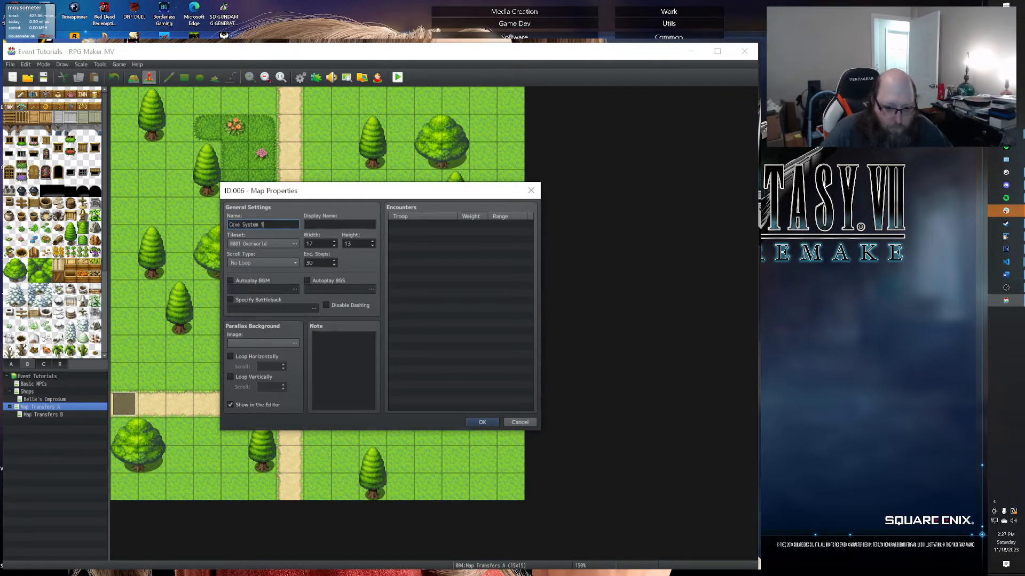
{"action": "type", "text": " 1"}
{"action": "key", "text": "Tab"}
{"action": "type", "text": "Cave System"}
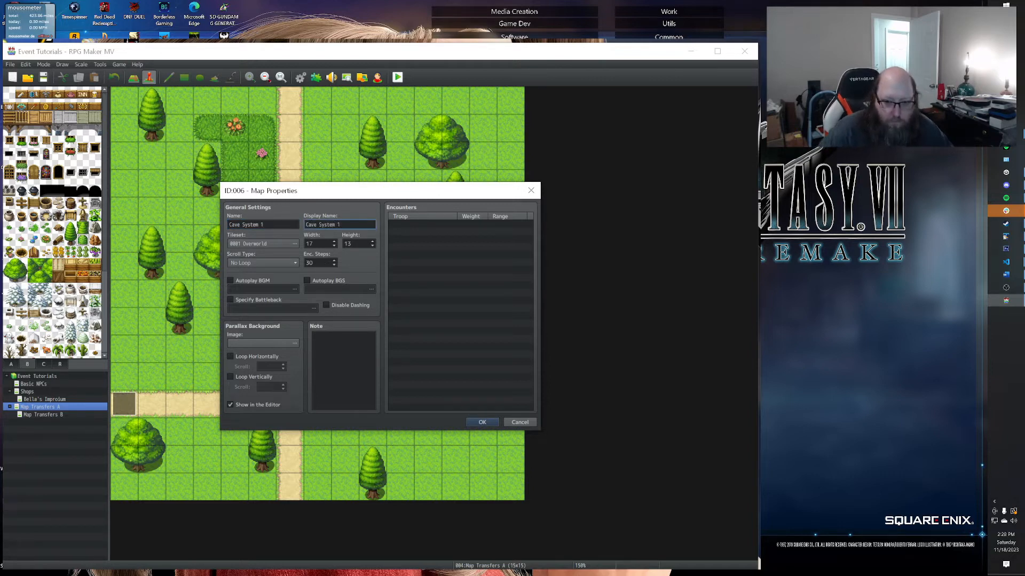
{"action": "key", "text": "Tab"}
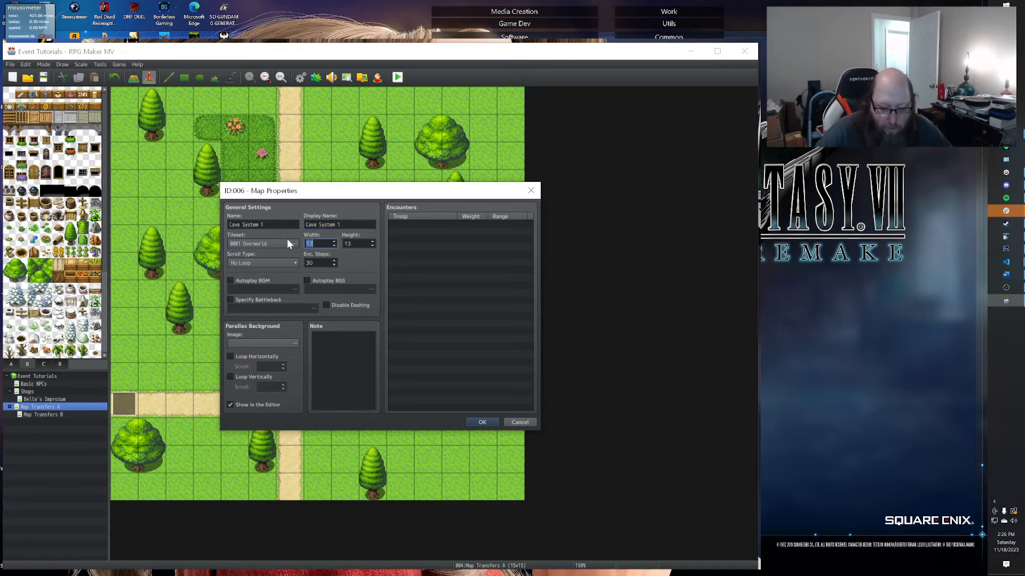
{"action": "type", "text": "45"}
{"action": "key", "text": "Tab"}
{"action": "type", "text": "45"}
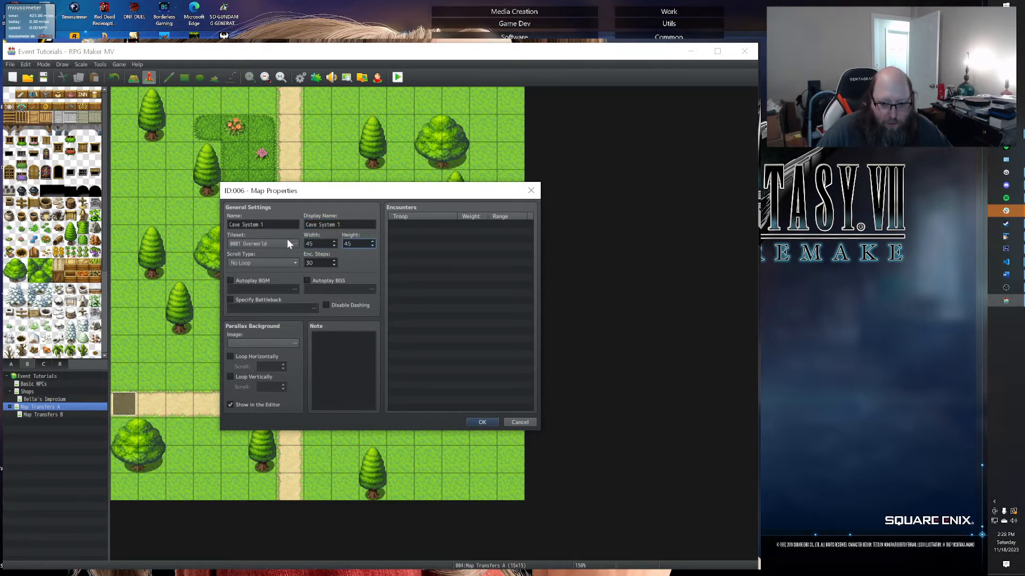
Set the new map's width and height to 60, assign the 0004 Dungeon tileset, and create it.
{"action": "key", "text": "shift+Tab"}
{"action": "type", "text": "6"}
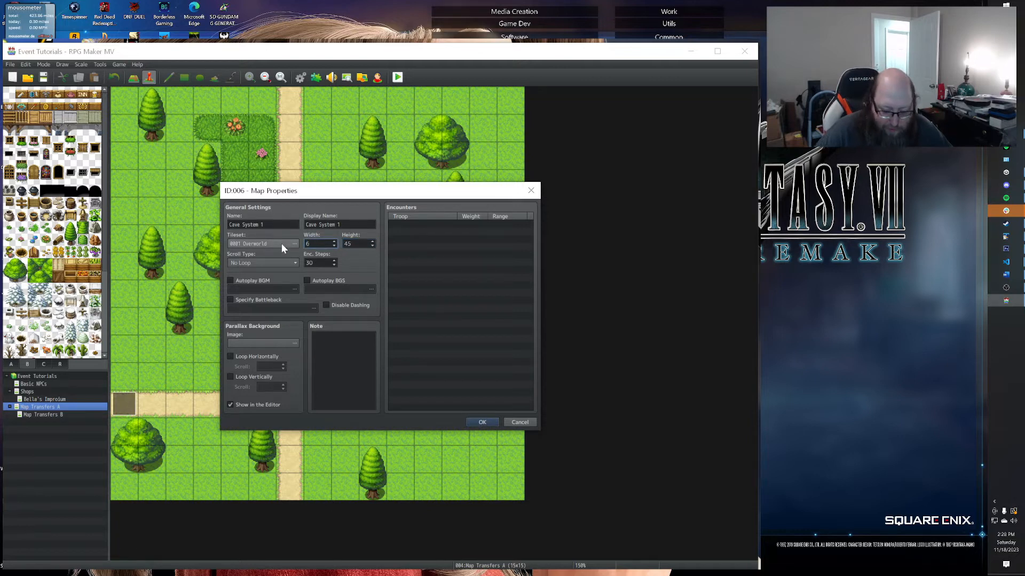
{"action": "type", "text": "0"}
{"action": "key", "text": "Tab"}
{"action": "type", "text": "6"}
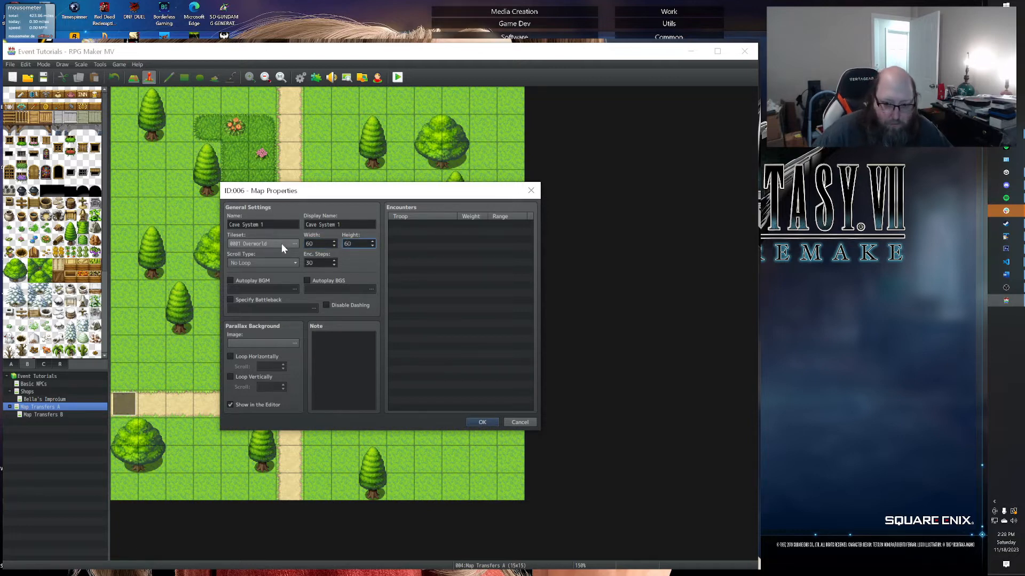
{"action": "type", "text": "0"}
{"action": "left_click", "coordinate": [294, 244]}
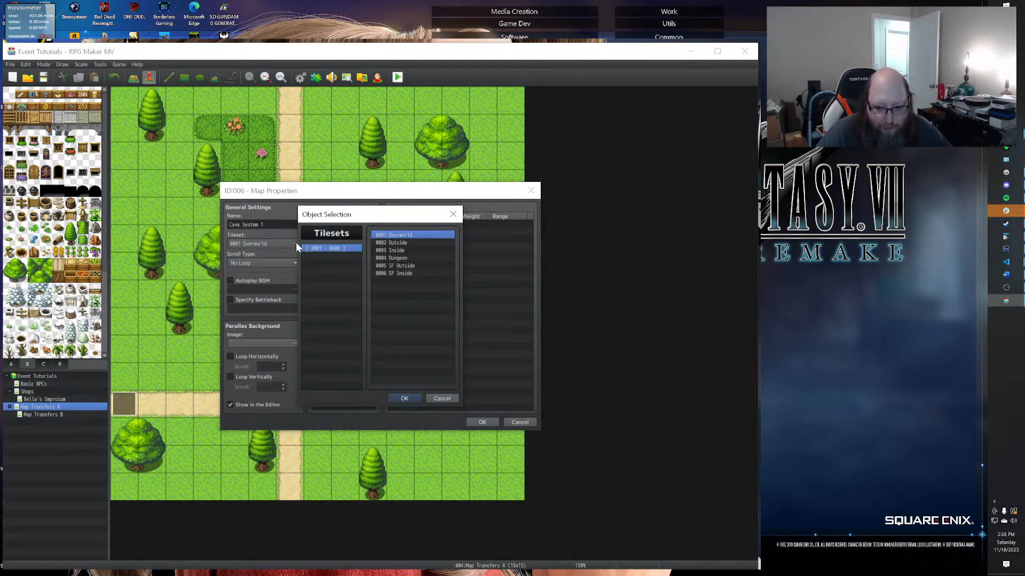
{"action": "left_click", "coordinate": [411, 257]}
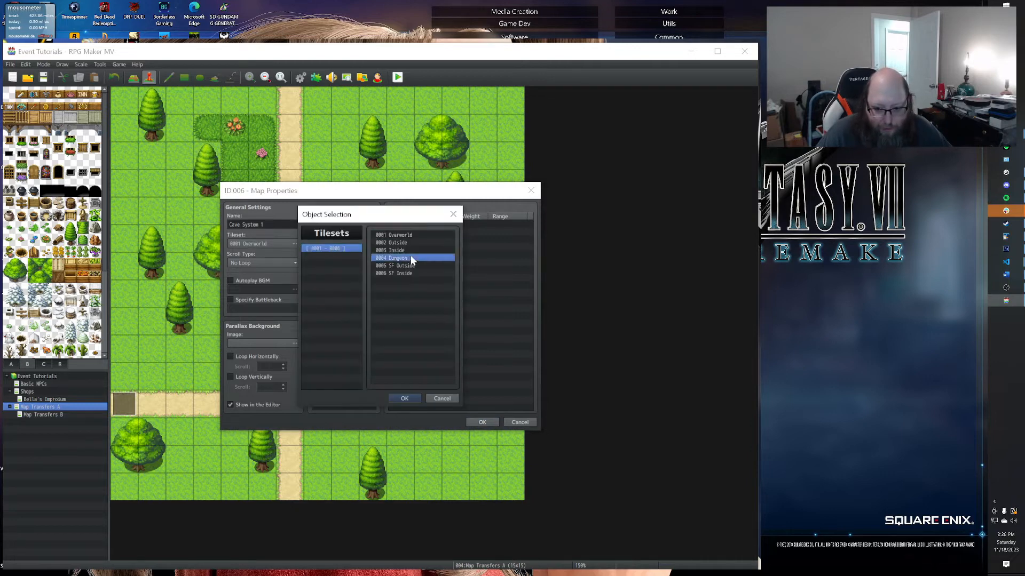
{"action": "left_click", "coordinate": [398, 397]}
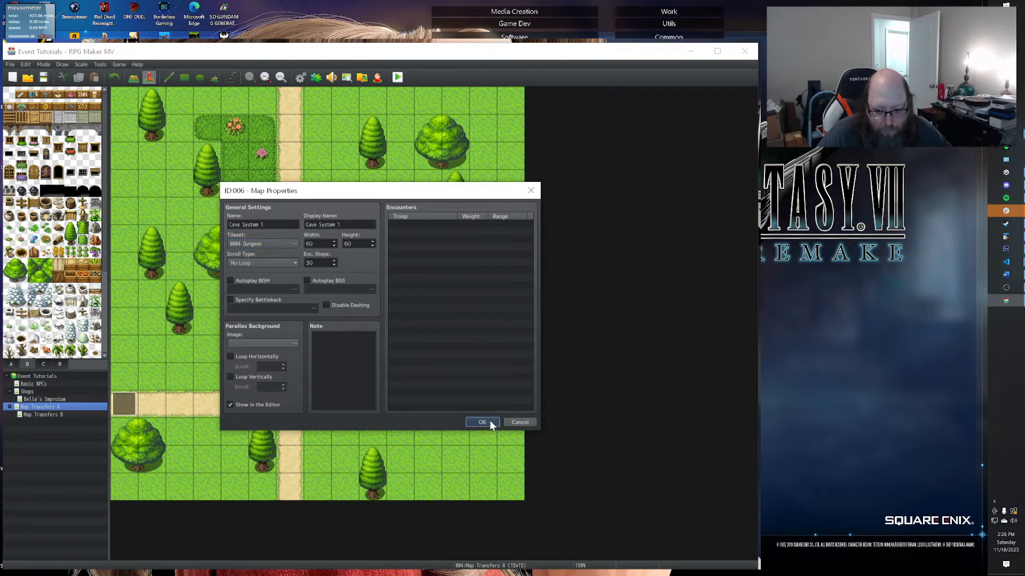
{"action": "left_click", "coordinate": [490, 422]}
Duplicate the Cave System 1 map under Map Transfers A.
{"action": "key", "text": "ctrl+c"}
{"action": "left_click", "coordinate": [46, 406]}
{"action": "key", "text": "ctrl+v"}
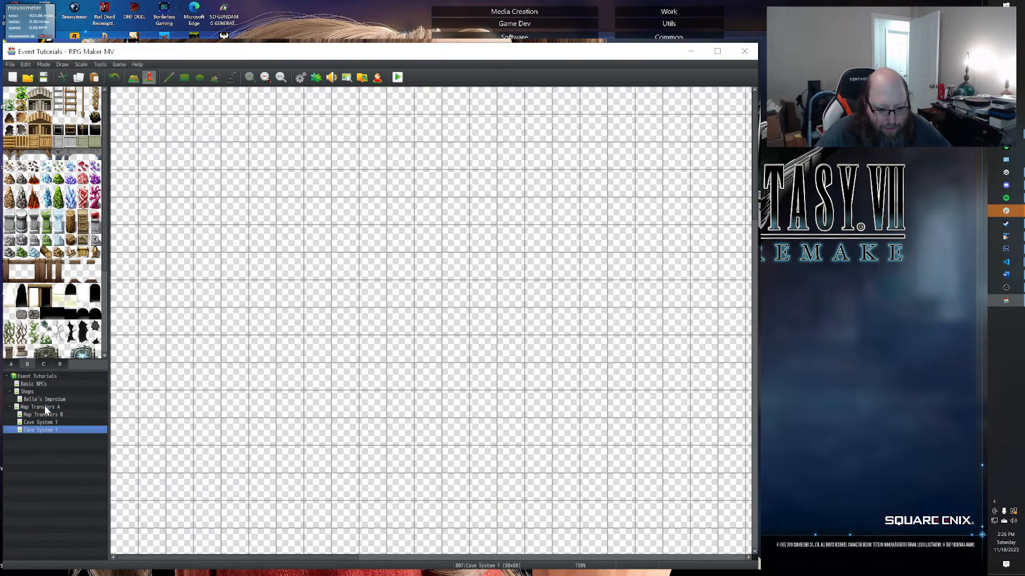
Change the name and display name of the duplicated map to Cave System 2.
{"action": "right_click", "coordinate": [41, 430]}
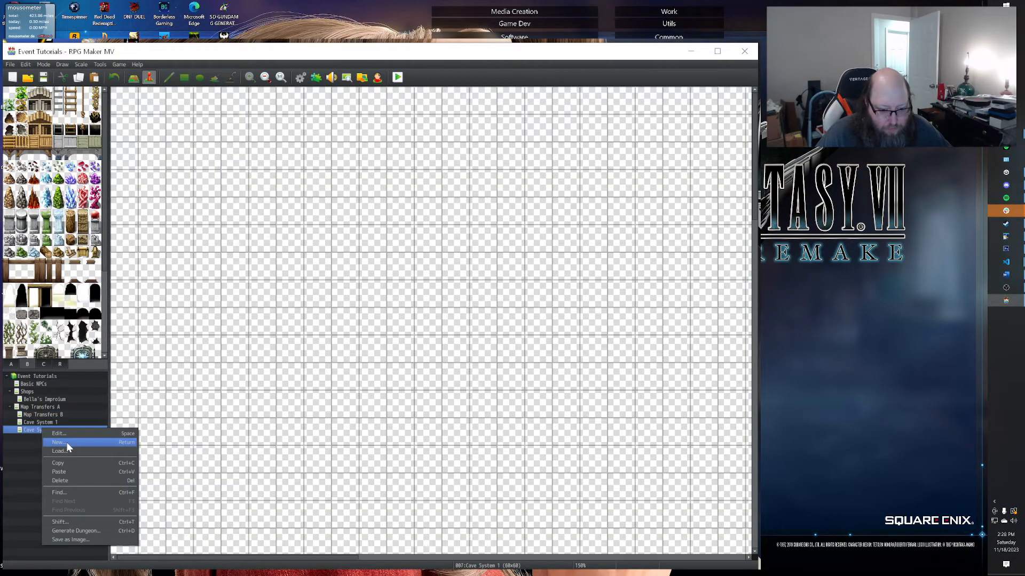
{"action": "left_click", "coordinate": [66, 433]}
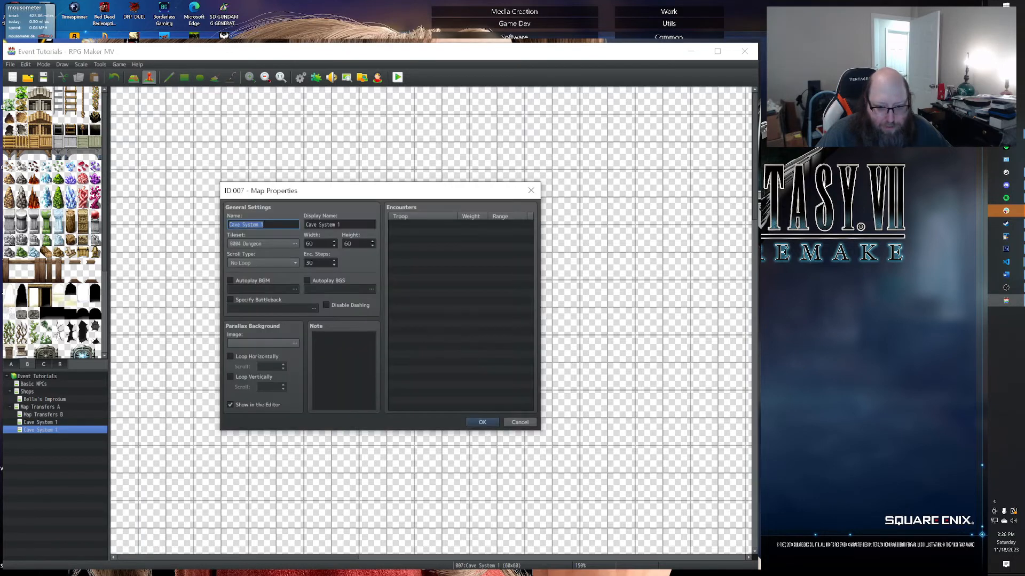
{"action": "key", "text": "BackSpace"}
{"action": "type", "text": "2"}
{"action": "key", "text": "Tab"}
{"action": "key", "text": "Right"}
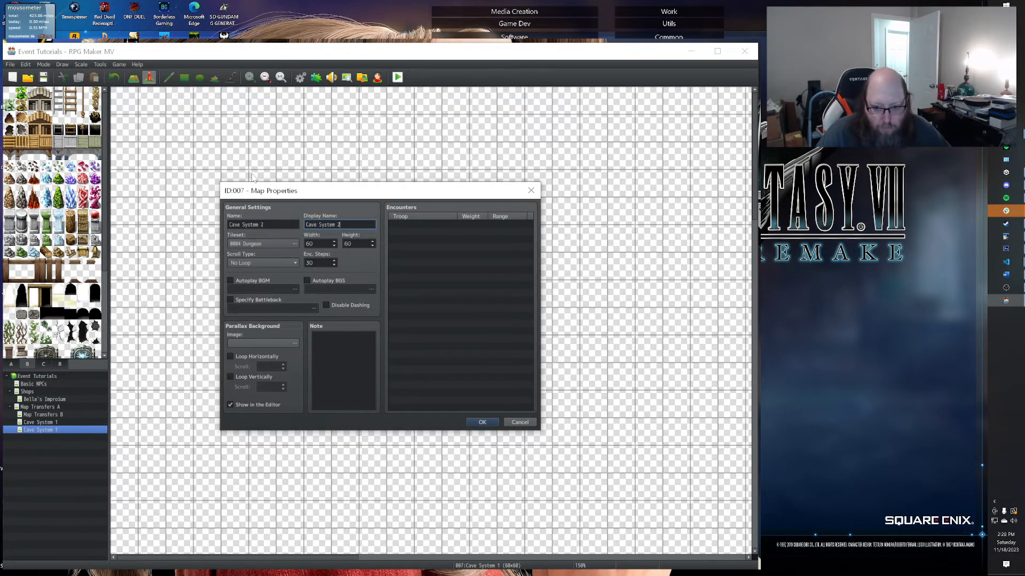
{"action": "left_click", "coordinate": [480, 422]}
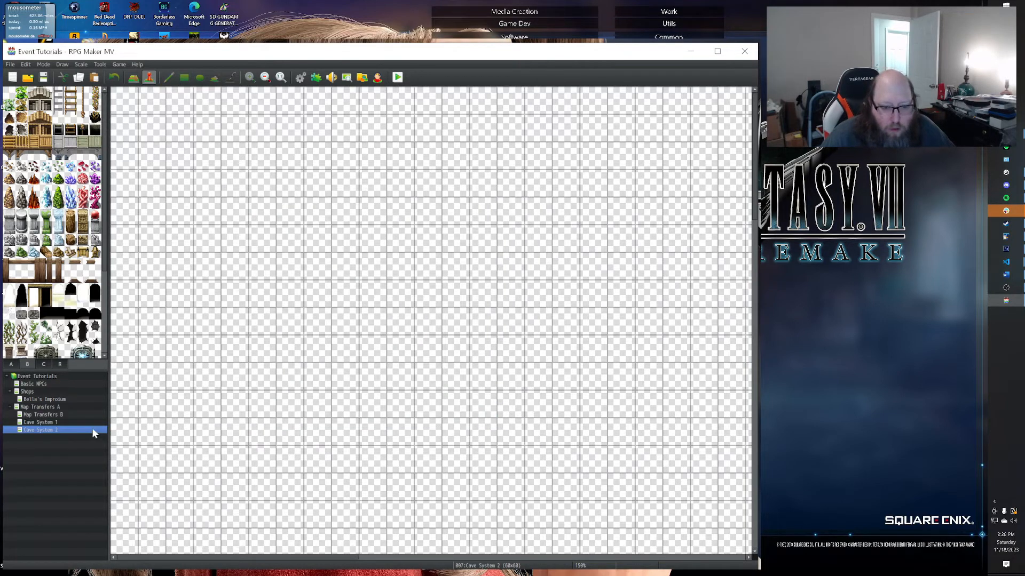
Flood fill the entire Cave System 1 map with the solid black tile.
{"action": "left_click", "coordinate": [58, 423]}
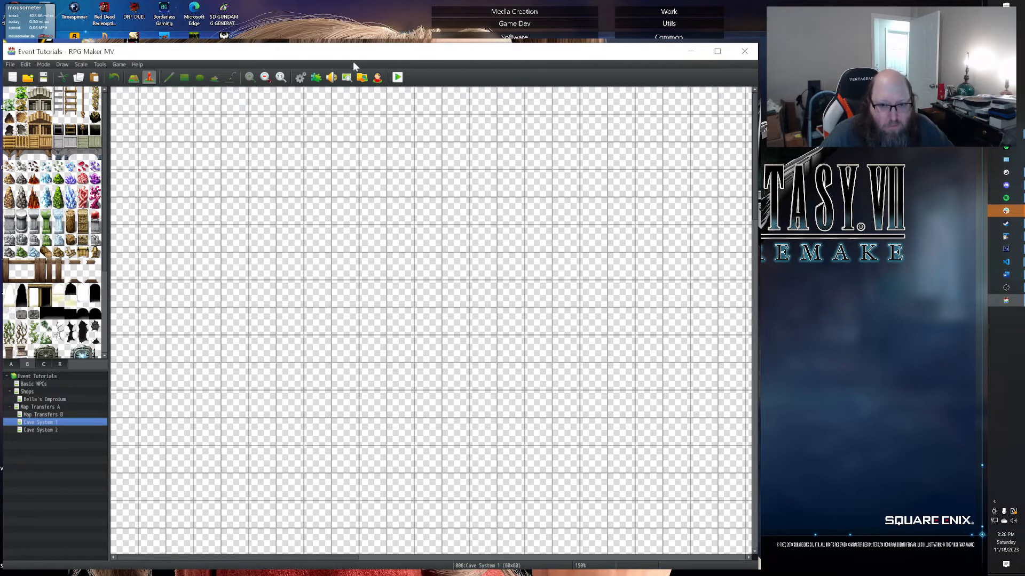
{"action": "left_click", "coordinate": [134, 78]}
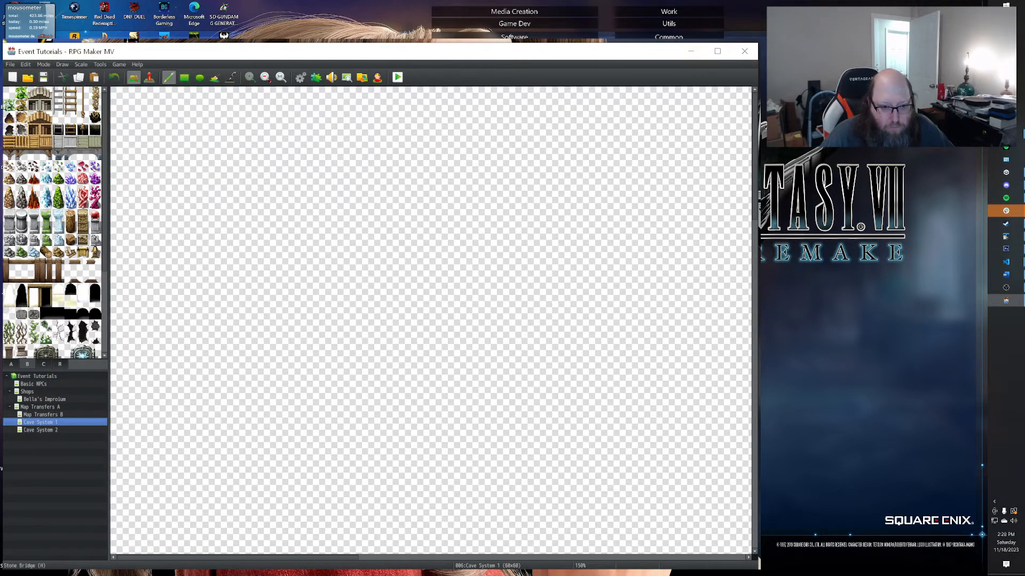
{"action": "left_click", "coordinate": [10, 364]}
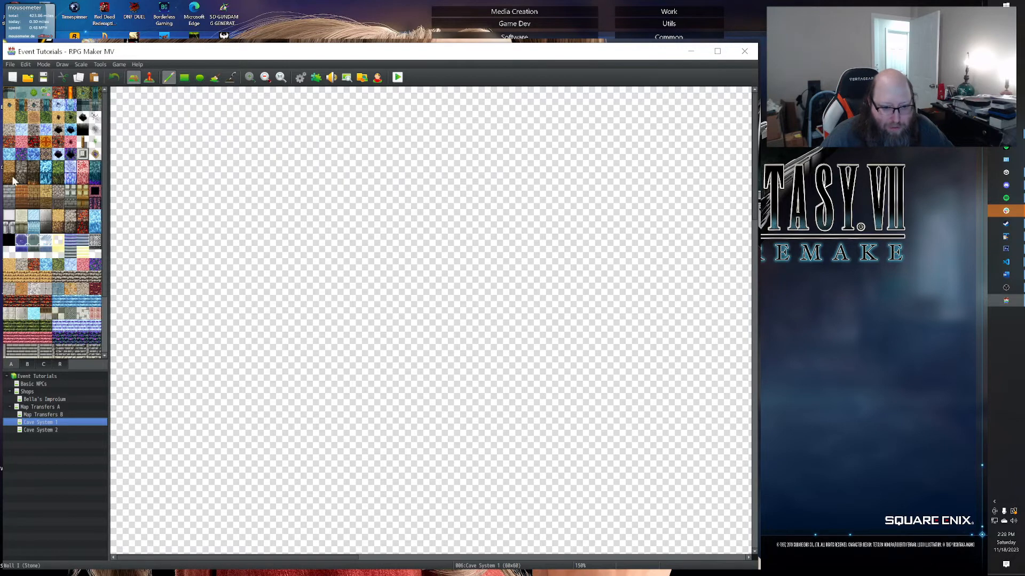
{"action": "left_click", "coordinate": [10, 241]}
{"action": "left_click", "coordinate": [214, 78]}
{"action": "left_click", "coordinate": [188, 174]}
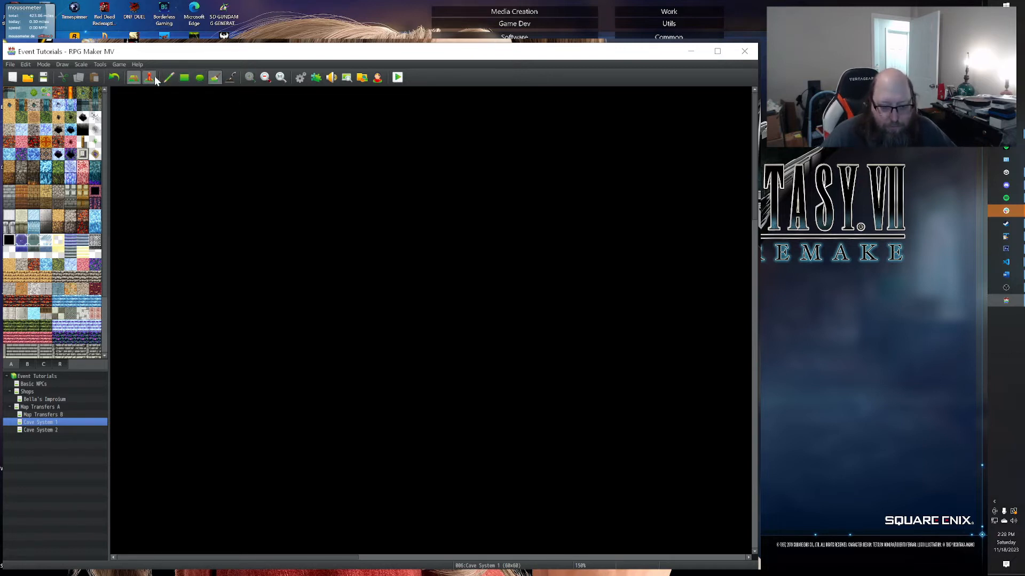
Start a new map under Map Transfers A named Cave Entrance, leaving the display name blank.
{"action": "left_click", "coordinate": [36, 408]}
{"action": "right_click", "coordinate": [36, 407]}
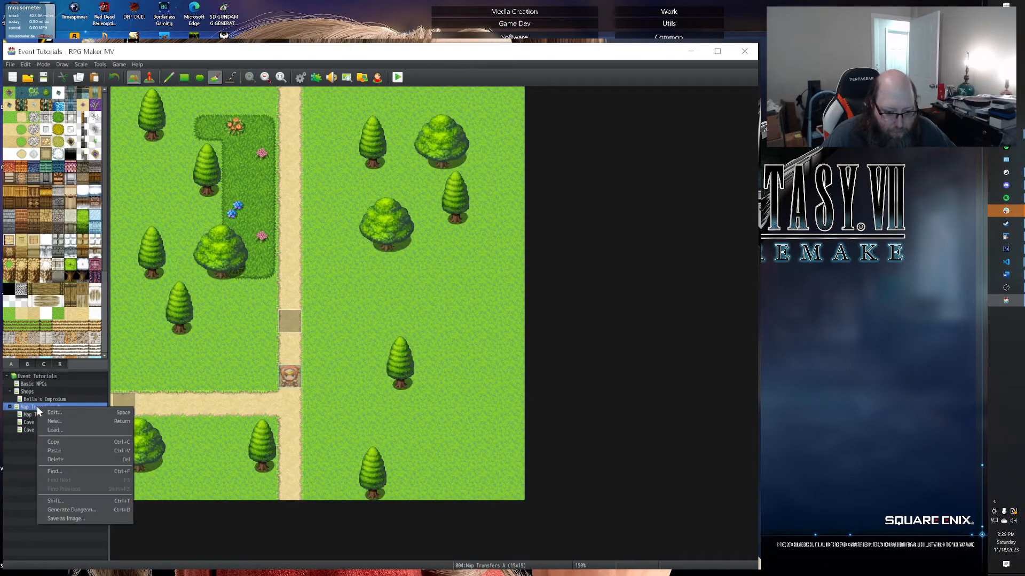
{"action": "left_click", "coordinate": [67, 421]}
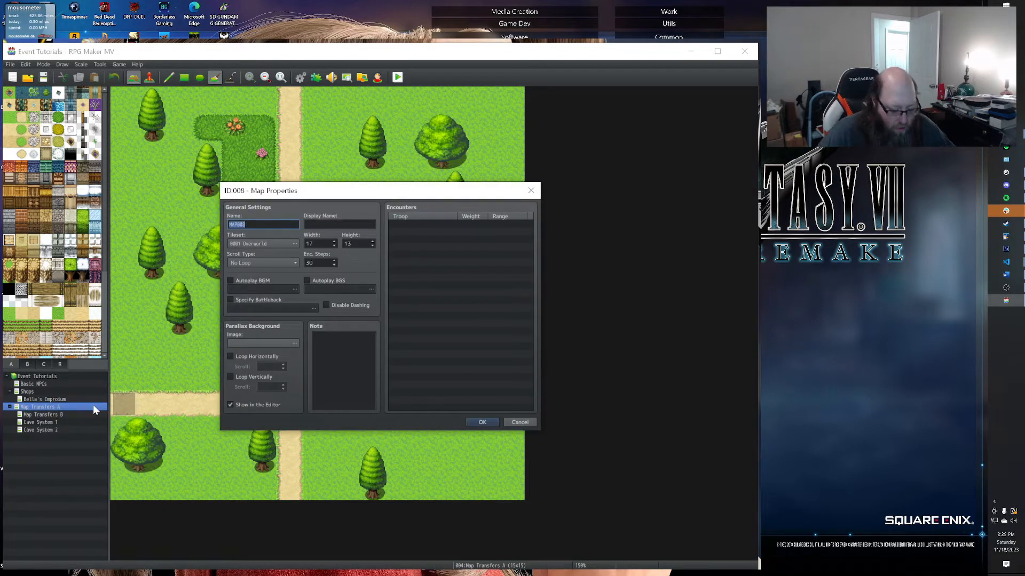
{"action": "type", "text": "Cave Entr"}
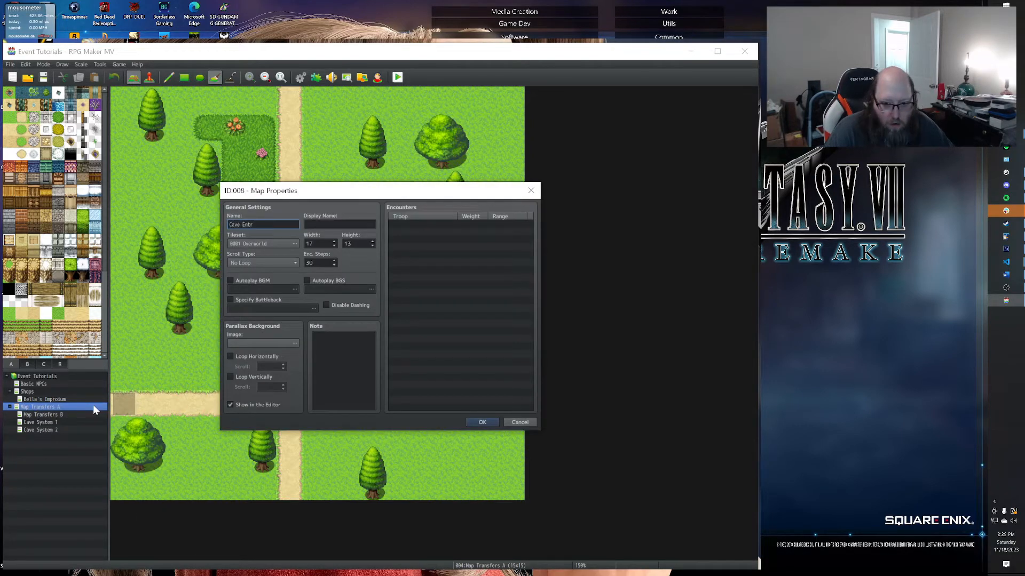
{"action": "type", "text": "ance"}
{"action": "key", "text": "Tab"}
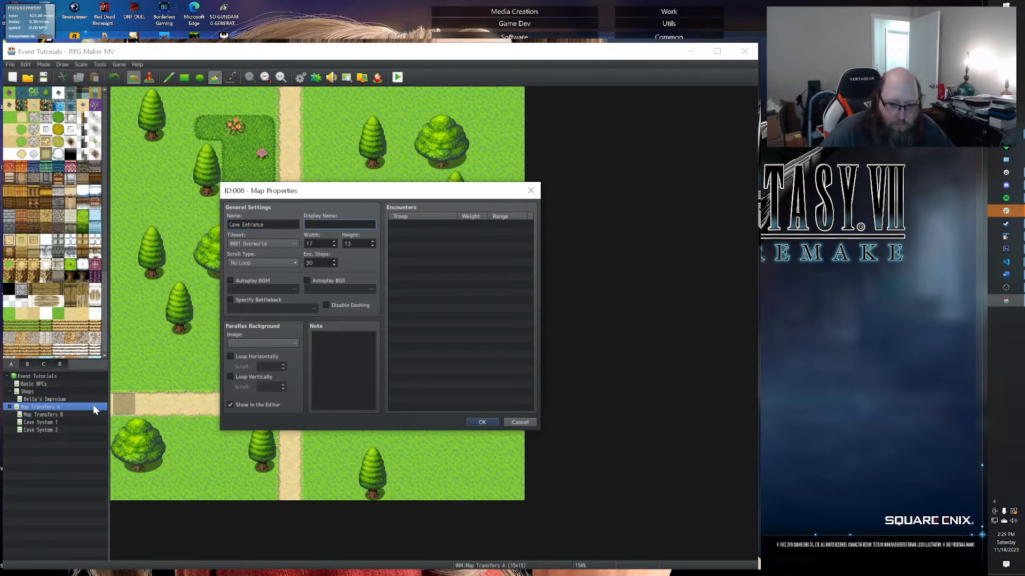
Give the new map a width of 25 and height of 20, assign the 0002 Outside tileset, and create it.
{"action": "double_click", "coordinate": [304, 243]}
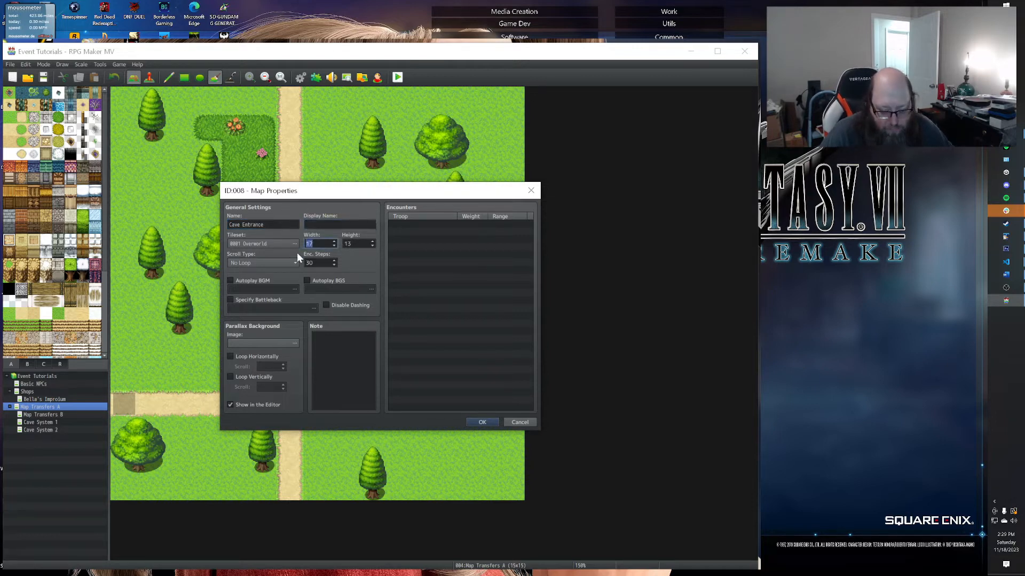
{"action": "type", "text": "25"}
{"action": "key", "text": "Tab"}
{"action": "type", "text": "50"}
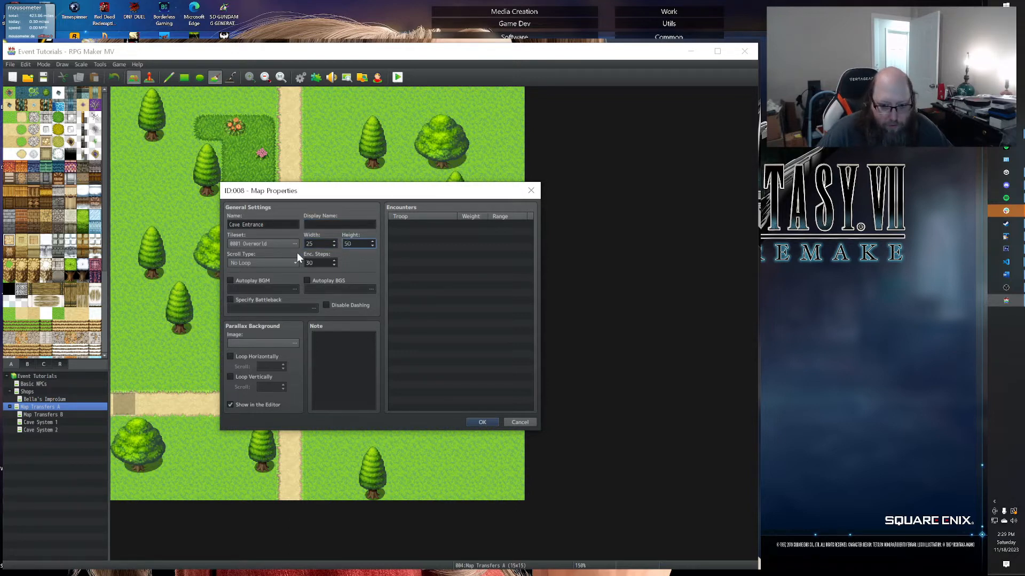
{"action": "key", "text": "BackSpace"}
{"action": "key", "text": "BackSpace"}
{"action": "type", "text": "20"}
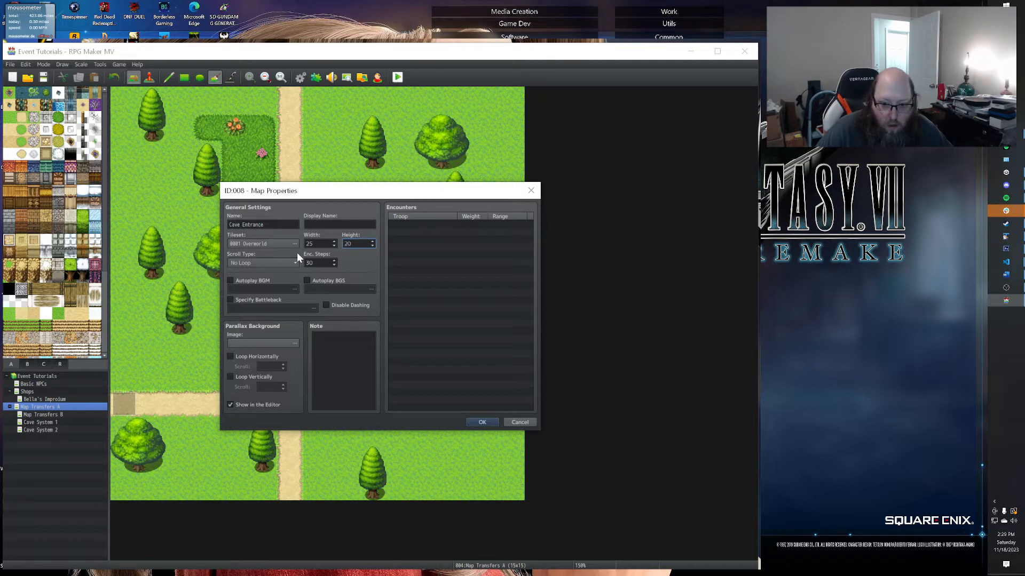
{"action": "left_click", "coordinate": [281, 243]}
{"action": "left_click", "coordinate": [393, 243]}
{"action": "left_click", "coordinate": [405, 398]}
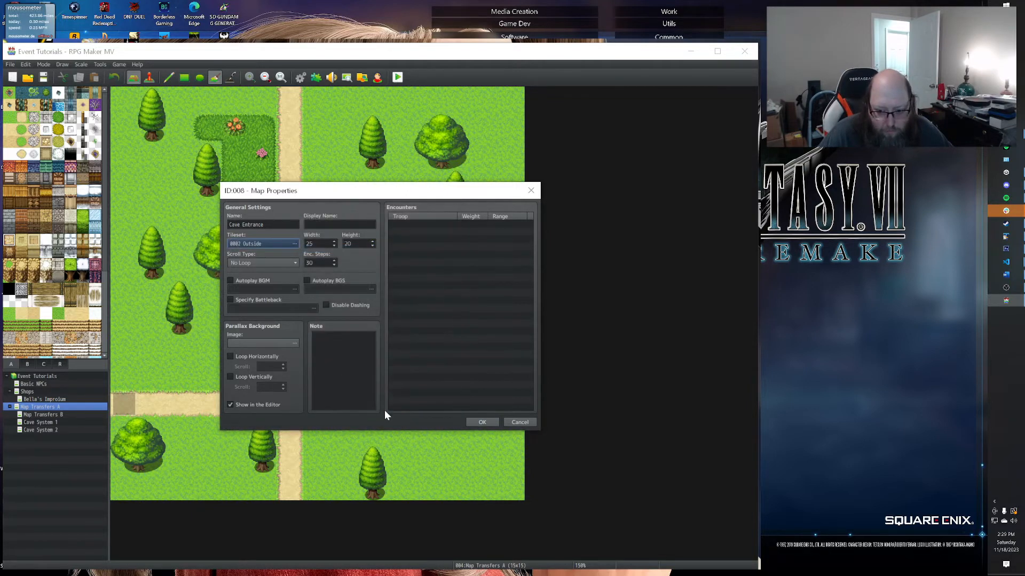
{"action": "left_click", "coordinate": [492, 422]}
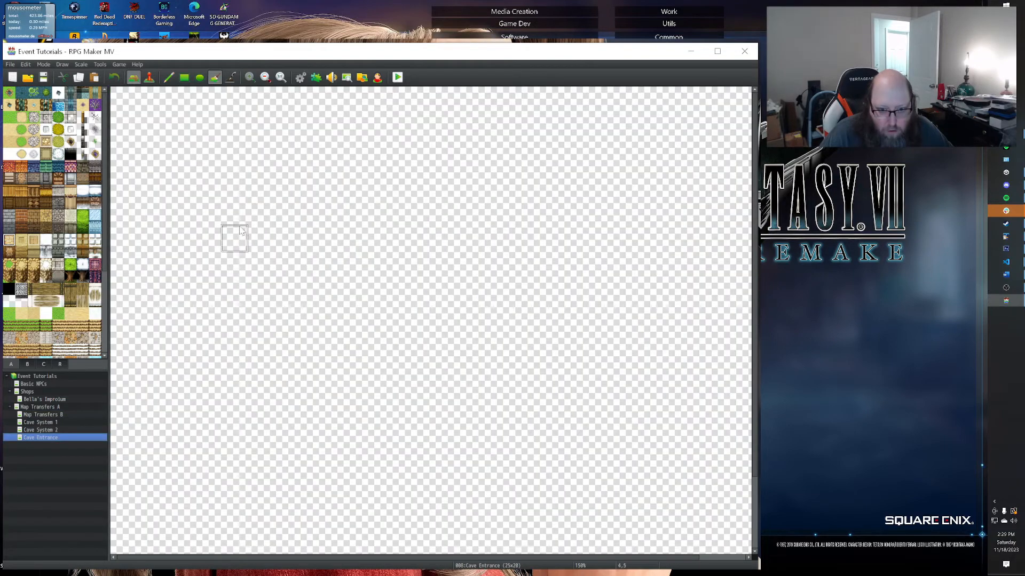
Resize the Cave Entrance map to a width of 15 and a height of 15.
{"action": "right_click", "coordinate": [39, 437]}
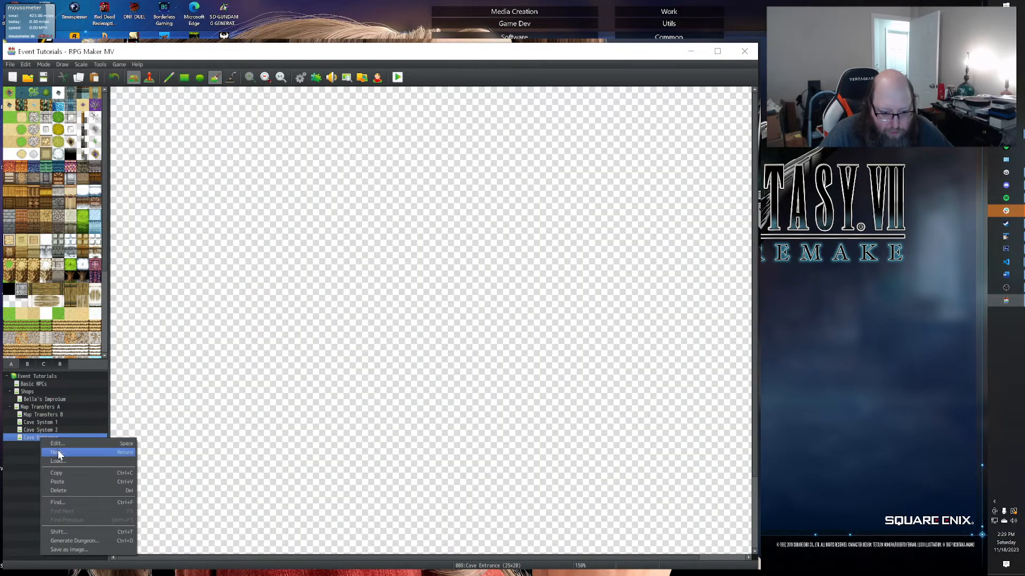
{"action": "left_click", "coordinate": [59, 440]}
{"action": "left_click_drag", "start_coordinate": [320, 244], "coordinate": [268, 244]}
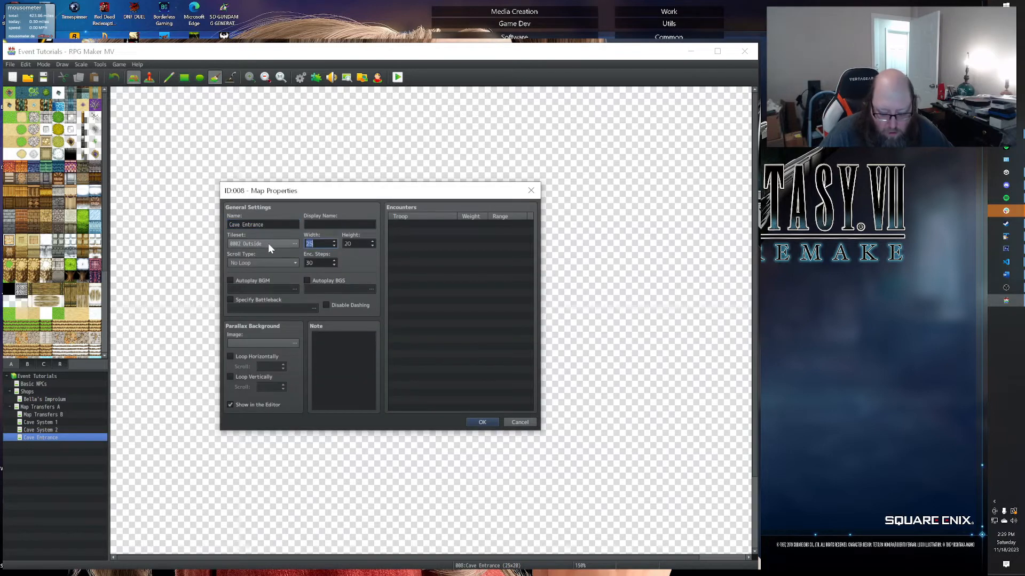
{"action": "type", "text": "15"}
{"action": "key", "text": "Tab"}
{"action": "type", "text": "15"}
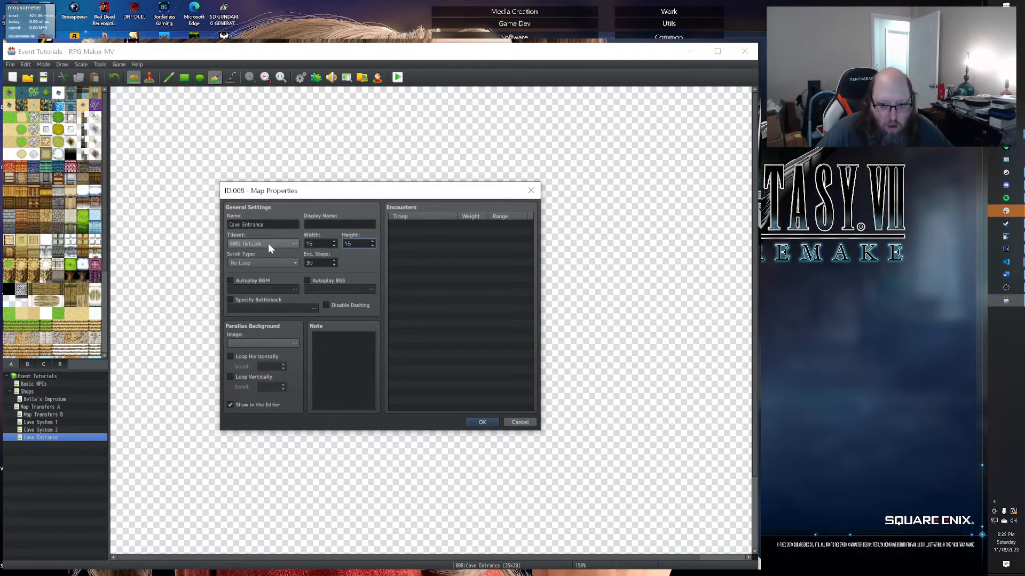
{"action": "left_click", "coordinate": [474, 422]}
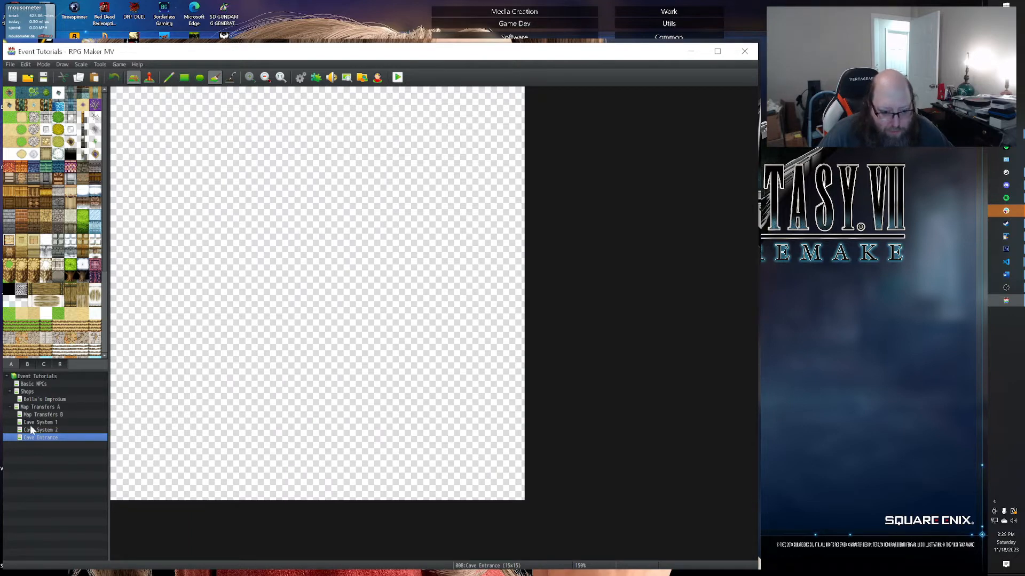
Flood fill the whole Cave Entrance map with the light green grass tile.
{"action": "left_click", "coordinate": [9, 118]}
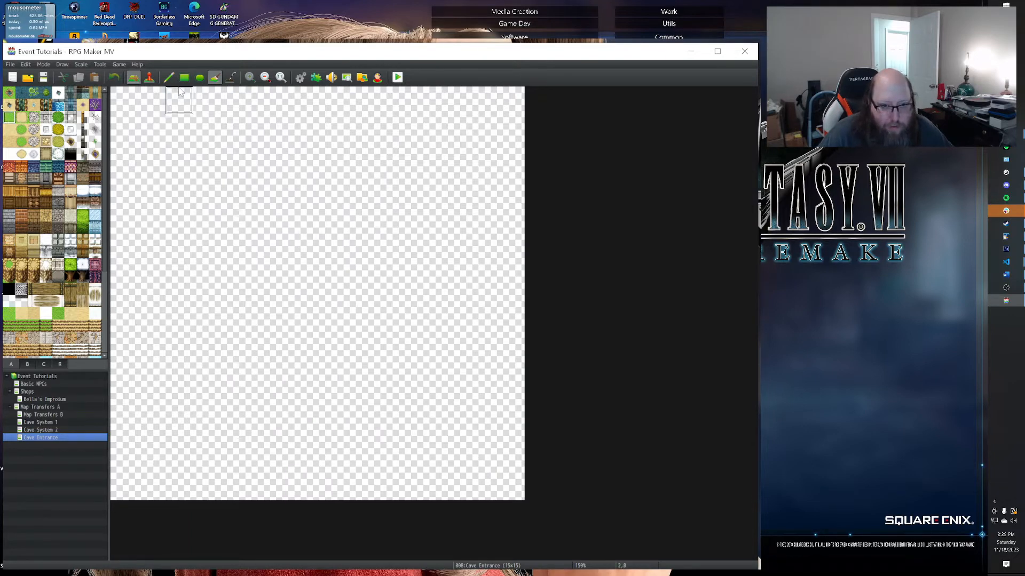
{"action": "left_click", "coordinate": [206, 153]}
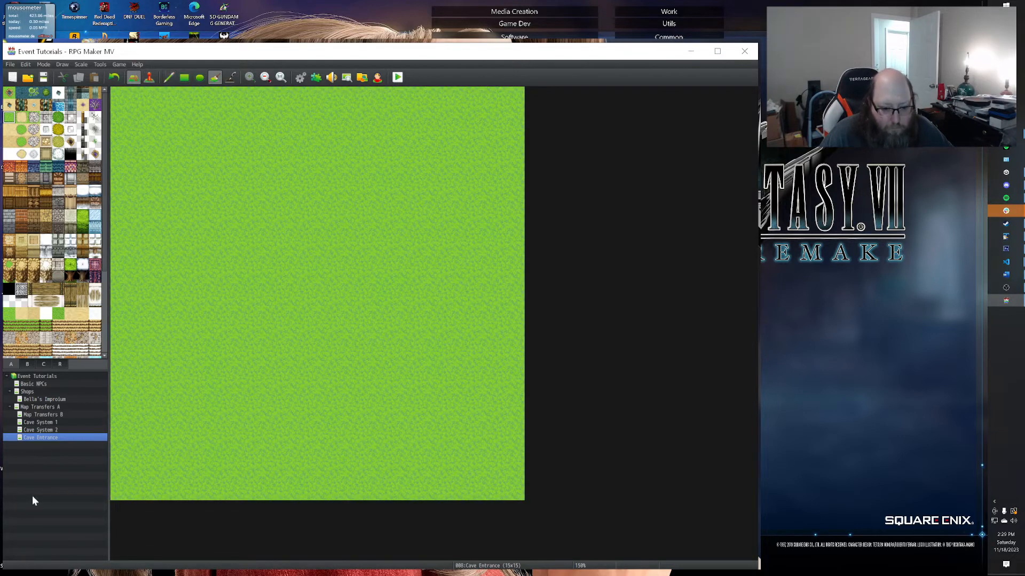
Matching the path column in Map Transfers A, draw a sand path on Cave Entrance down column 6, east along row 6, and up column 13 to row 4.
{"action": "left_click", "coordinate": [44, 414]}
{"action": "scroll", "coordinate": [352, 453], "scroll_direction": "down", "scroll_amount": 3}
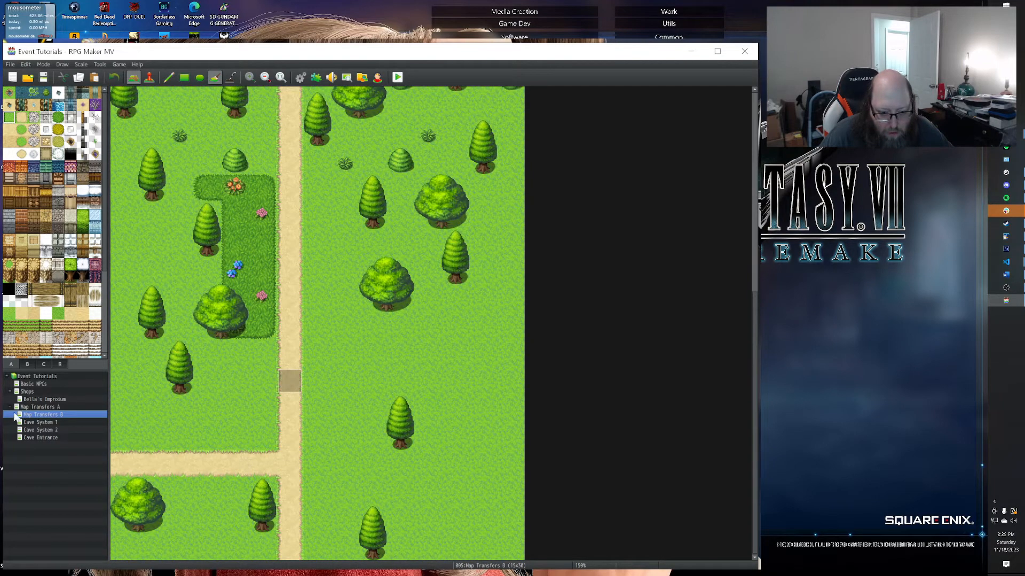
{"action": "left_click", "coordinate": [53, 399]}
{"action": "left_click", "coordinate": [47, 407]}
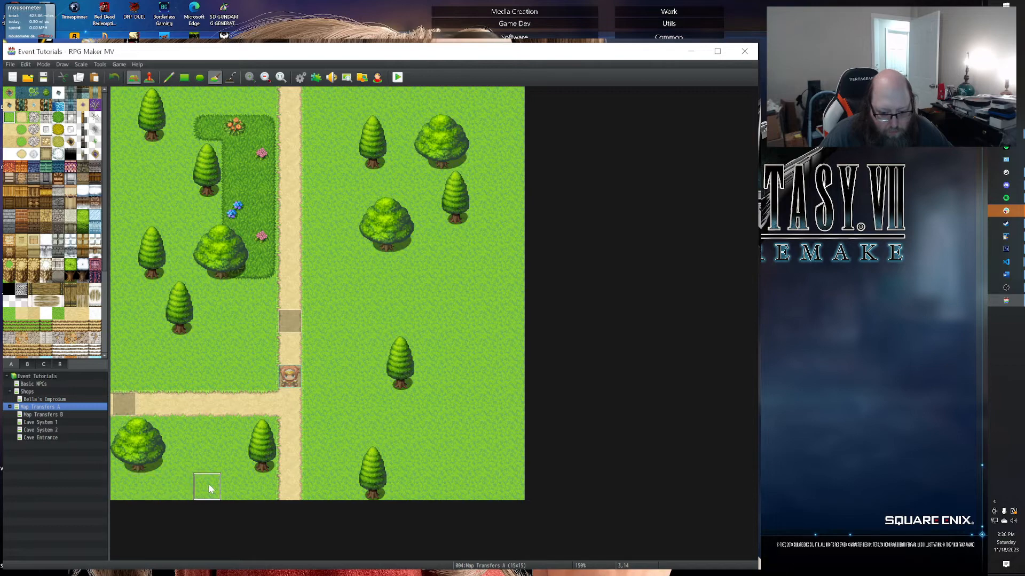
{"action": "left_click", "coordinate": [45, 437]}
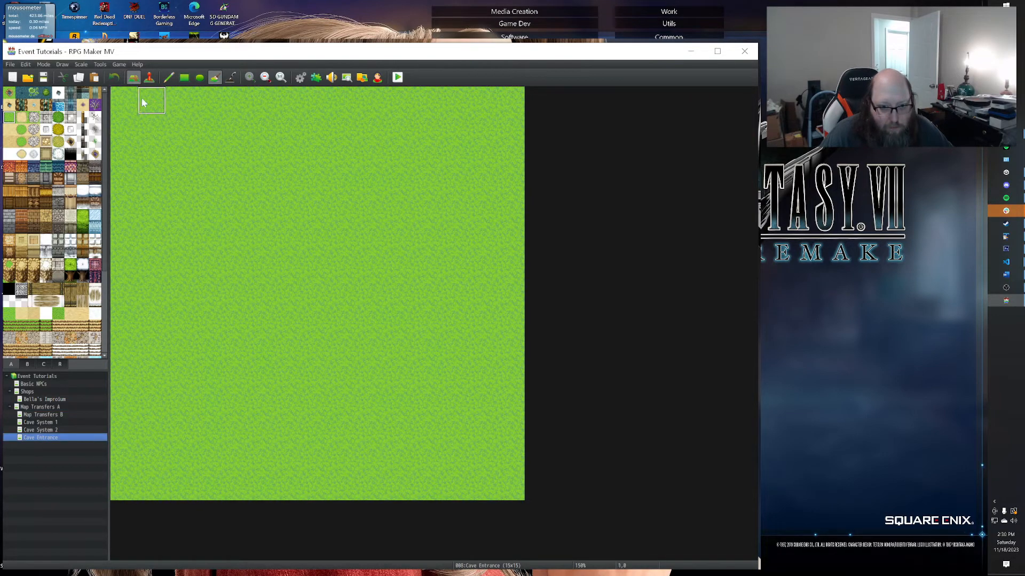
{"action": "left_click", "coordinate": [258, 102]}
{"action": "left_click", "coordinate": [21, 117]}
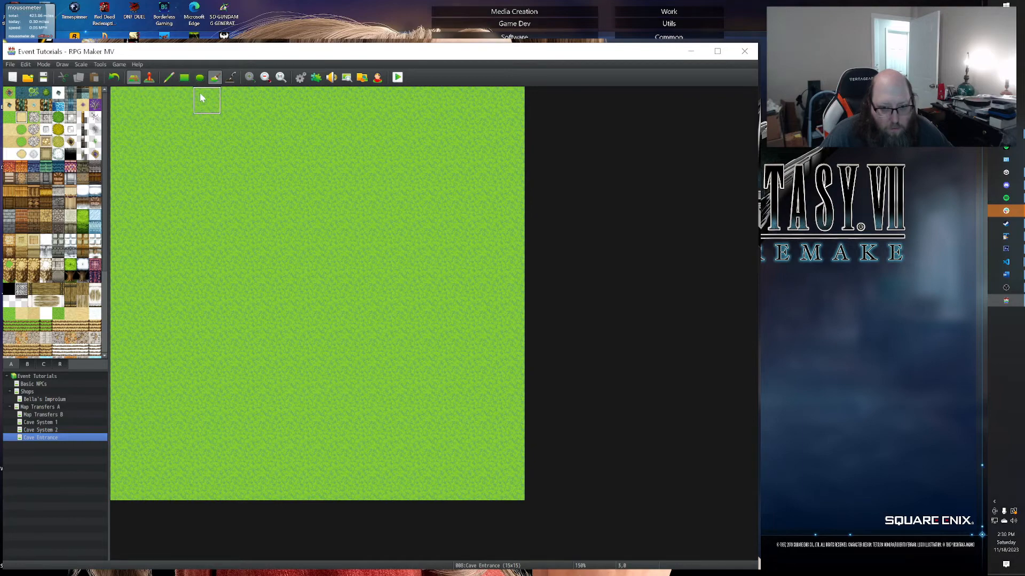
{"action": "left_click", "coordinate": [169, 78]}
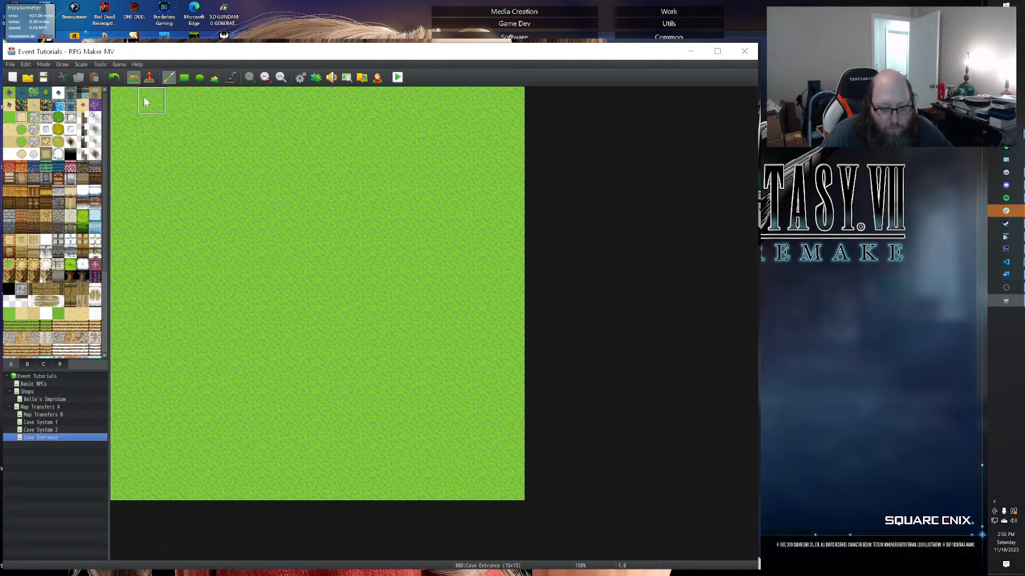
{"action": "left_click", "coordinate": [281, 100]}
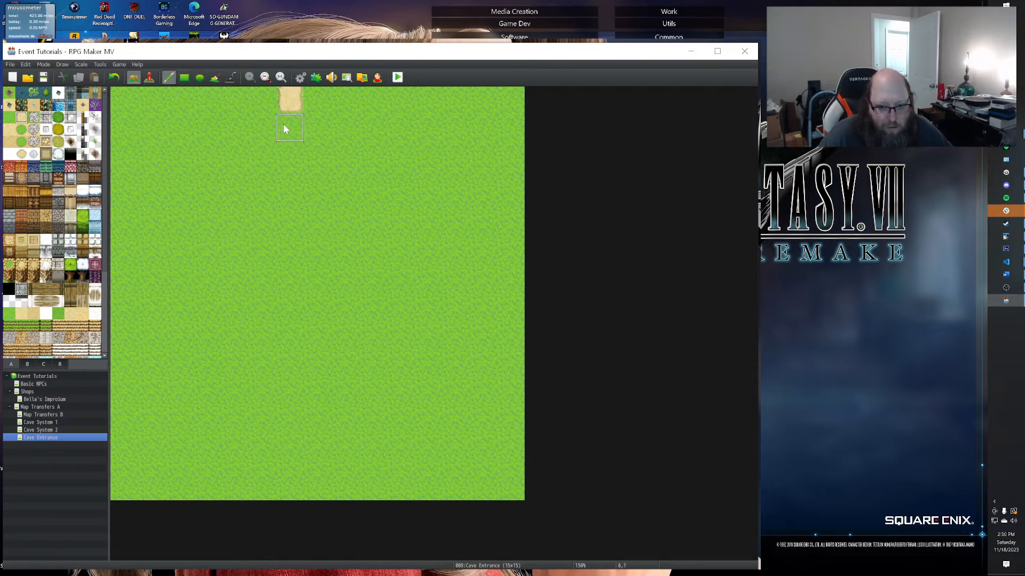
{"action": "left_click_drag", "start_coordinate": [283, 128], "coordinate": [279, 150]}
{"action": "mouse_move", "coordinate": [284, 200]}
{"action": "left_mouse_down"}
{"action": "mouse_move", "coordinate": [282, 251]}
{"action": "mouse_move", "coordinate": [478, 265]}
{"action": "left_mouse_up"}
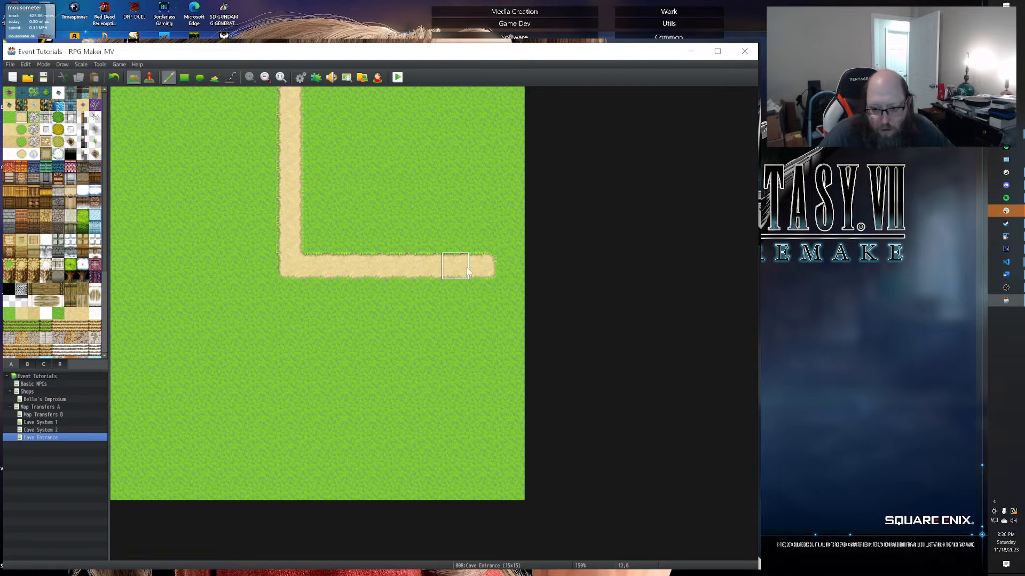
{"action": "left_click_drag", "start_coordinate": [477, 227], "coordinate": [480, 212]}
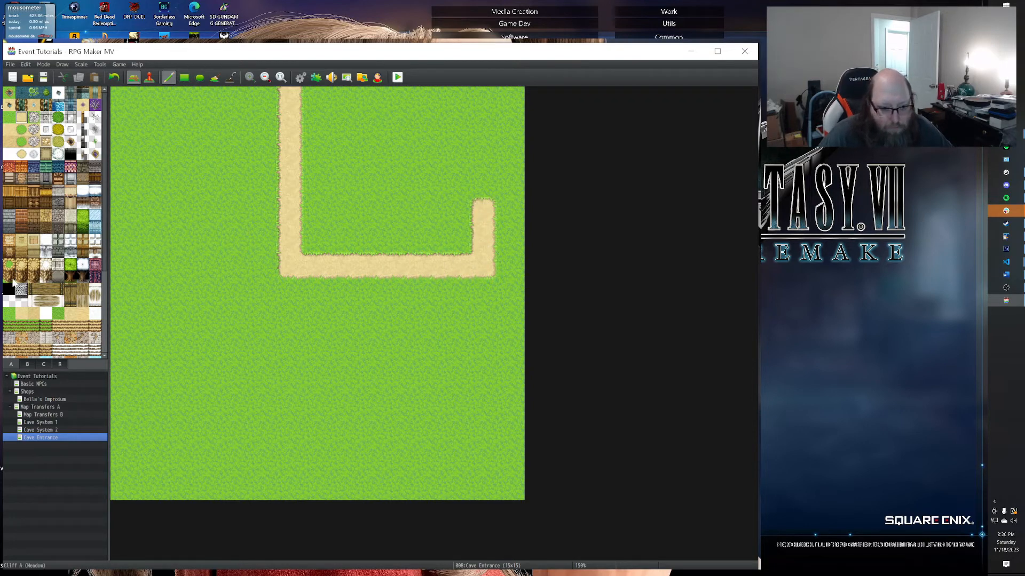
Paint the grassy cliff's west edge down column 7 beside the path, ending with its lower-west rock face corner.
{"action": "scroll", "coordinate": [25, 289], "scroll_direction": "down", "scroll_amount": 5}
{"action": "left_click", "coordinate": [9, 316]}
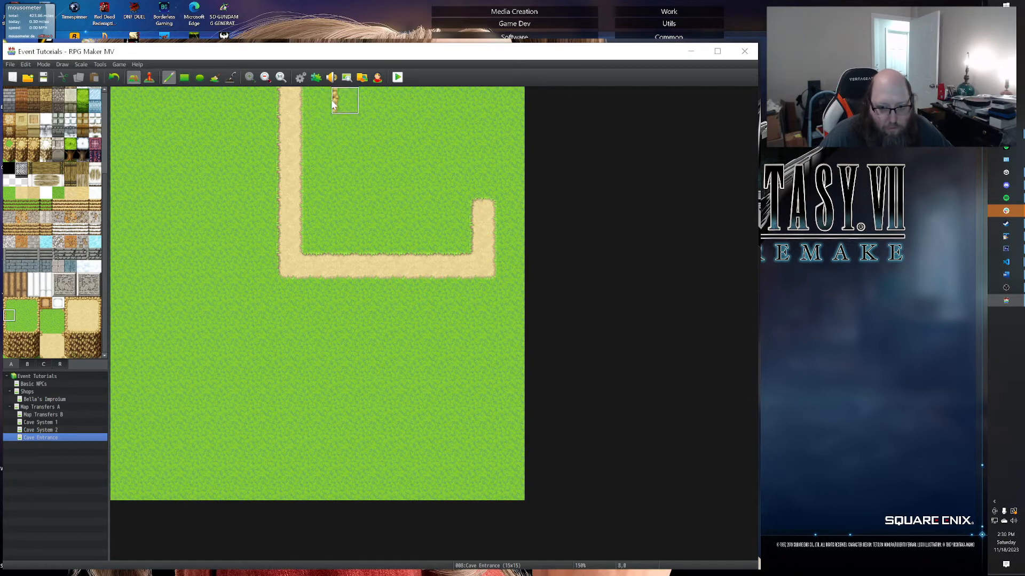
{"action": "left_click_drag", "start_coordinate": [307, 104], "coordinate": [307, 195]}
{"action": "left_click_drag", "start_coordinate": [9, 328], "coordinate": [9, 354]}
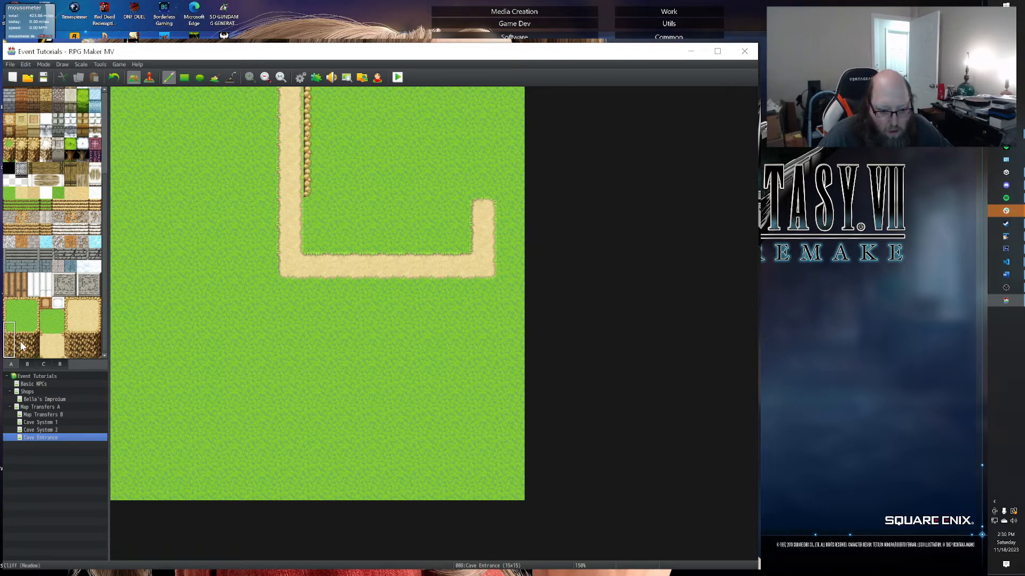
{"action": "left_click", "coordinate": [316, 200]}
Extend the cliff's rock face east along the horizontal path and close it with the east corner piece at column 12.
{"action": "left_click_drag", "start_coordinate": [20, 327], "coordinate": [21, 352]}
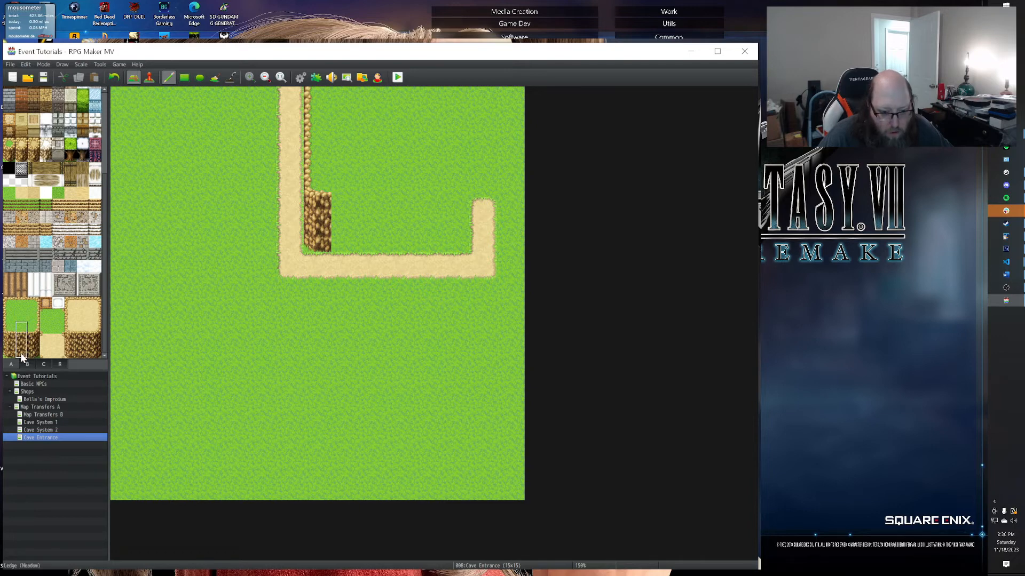
{"action": "left_click_drag", "start_coordinate": [350, 199], "coordinate": [427, 193]}
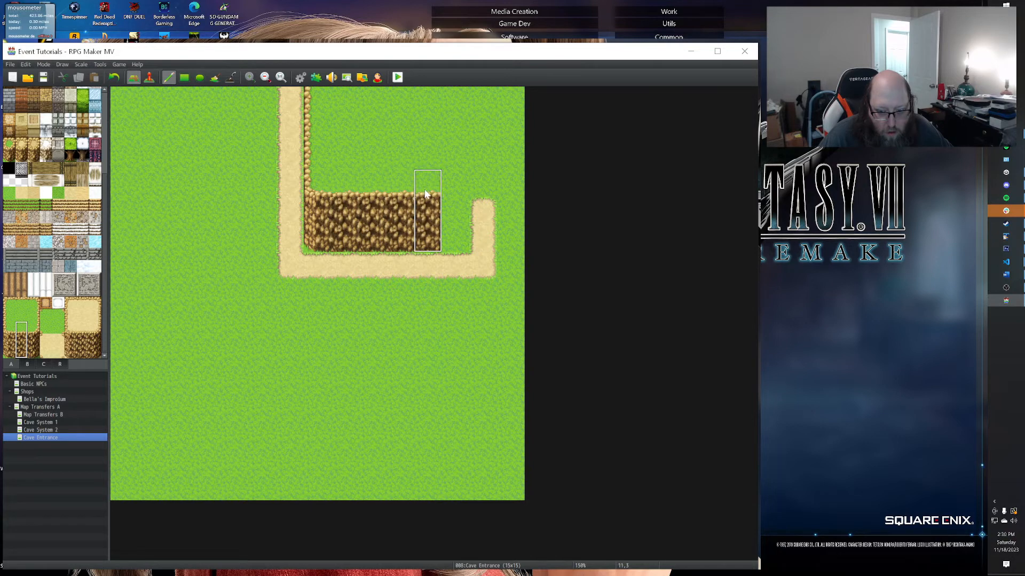
{"action": "left_click_drag", "start_coordinate": [33, 327], "coordinate": [31, 351]}
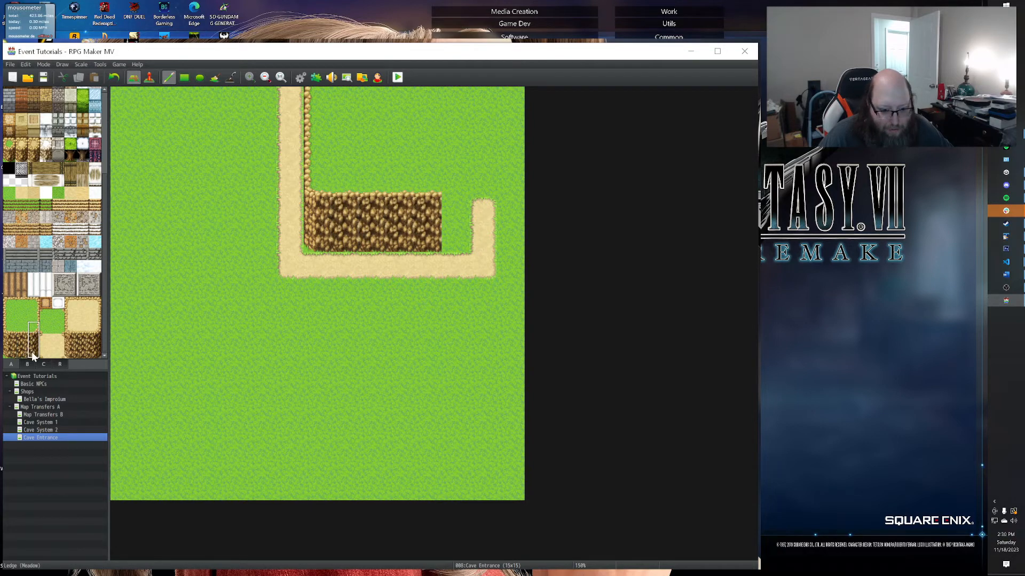
{"action": "left_click", "coordinate": [455, 188]}
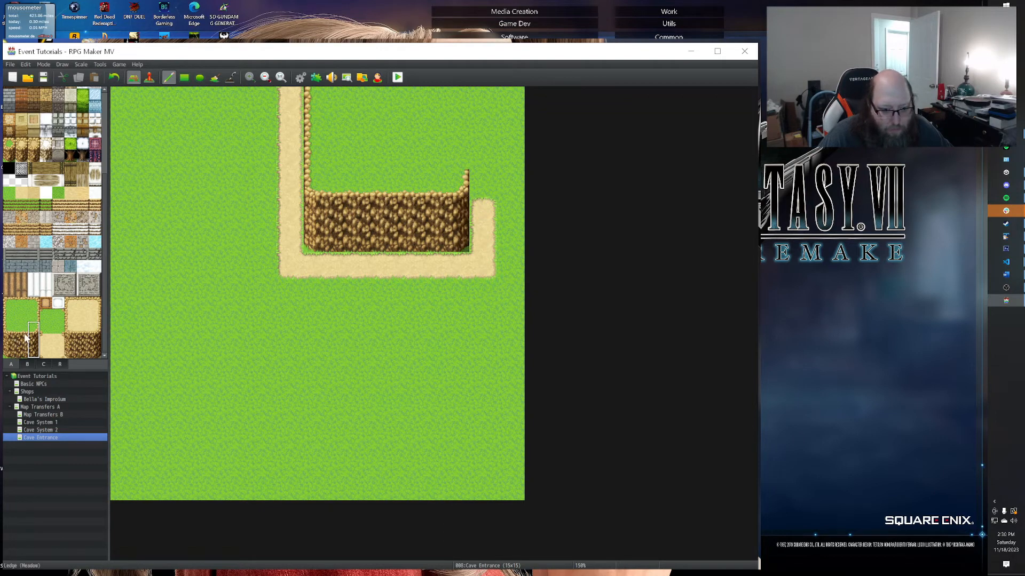
Extend the cliff's east edge one tile north and place a rock face segment above the end of the path in column 13.
{"action": "left_click", "coordinate": [38, 317]}
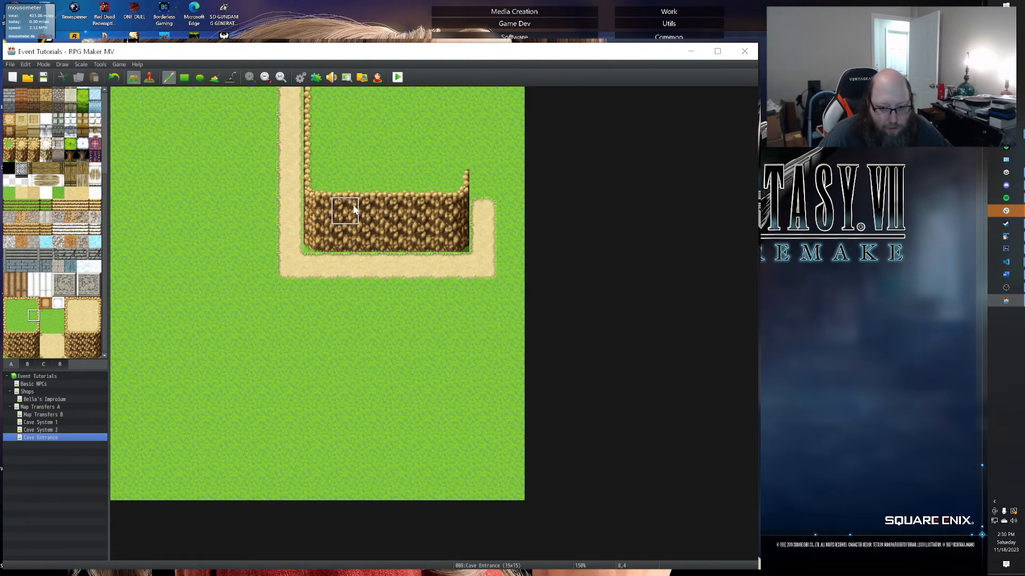
{"action": "left_click", "coordinate": [457, 155]}
{"action": "left_click", "coordinate": [20, 340]}
{"action": "left_click_drag", "start_coordinate": [15, 346], "coordinate": [24, 352]}
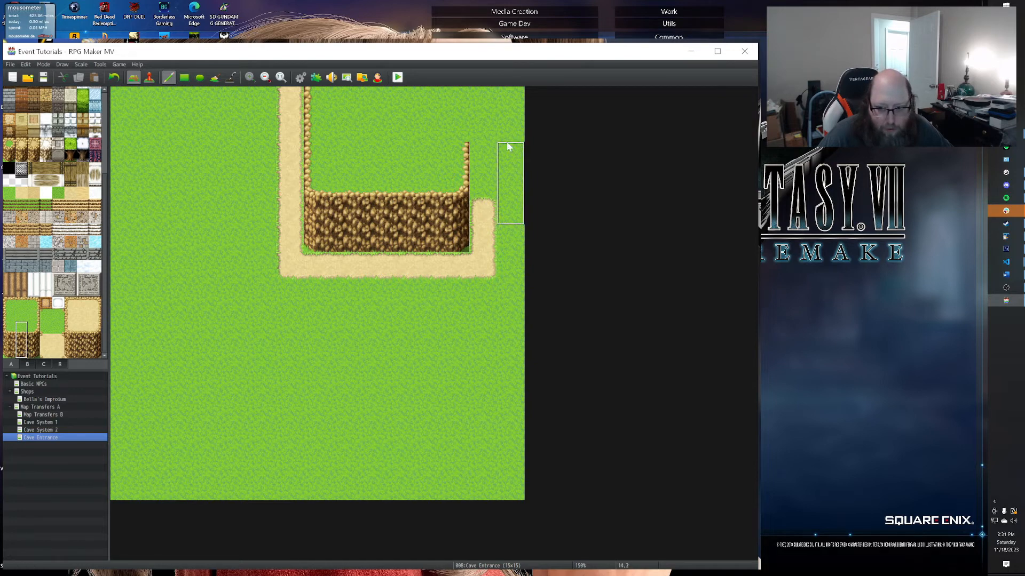
{"action": "left_click", "coordinate": [485, 113]}
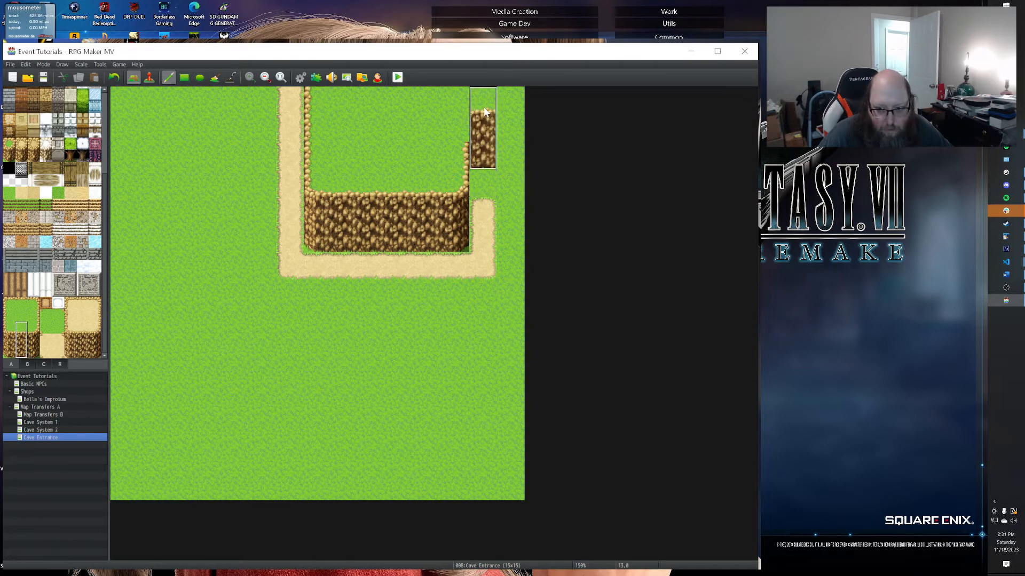
Paint a cliff edge down column 14 east of the path and finish it with a rock face corner below.
{"action": "left_click", "coordinate": [34, 317]}
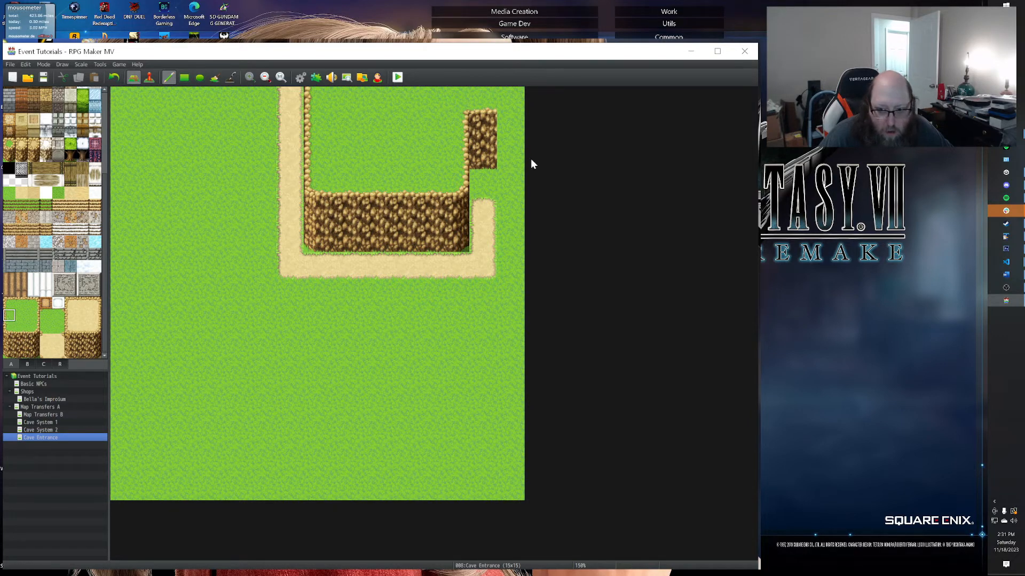
{"action": "left_click_drag", "start_coordinate": [503, 165], "coordinate": [497, 244]}
{"action": "key", "text": "ctrl+z"}
{"action": "left_click_drag", "start_coordinate": [510, 126], "coordinate": [507, 242]}
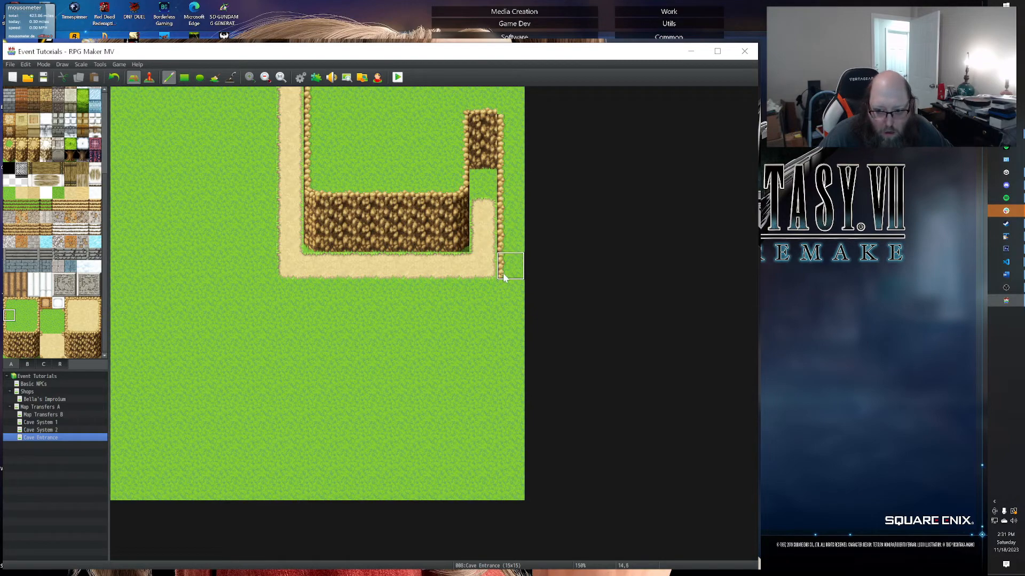
{"action": "left_click_drag", "start_coordinate": [9, 327], "coordinate": [10, 351]}
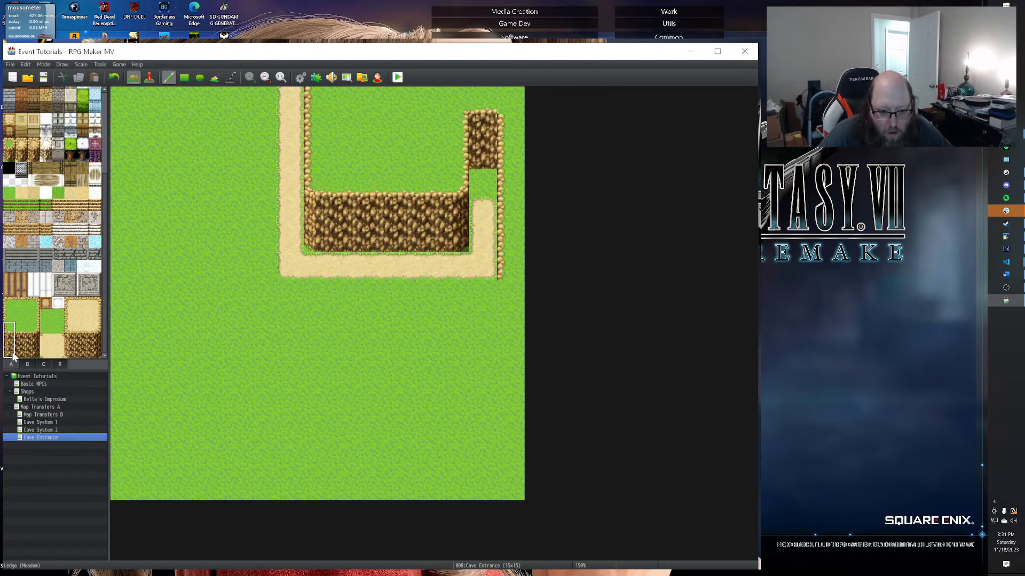
{"action": "left_click", "coordinate": [501, 292]}
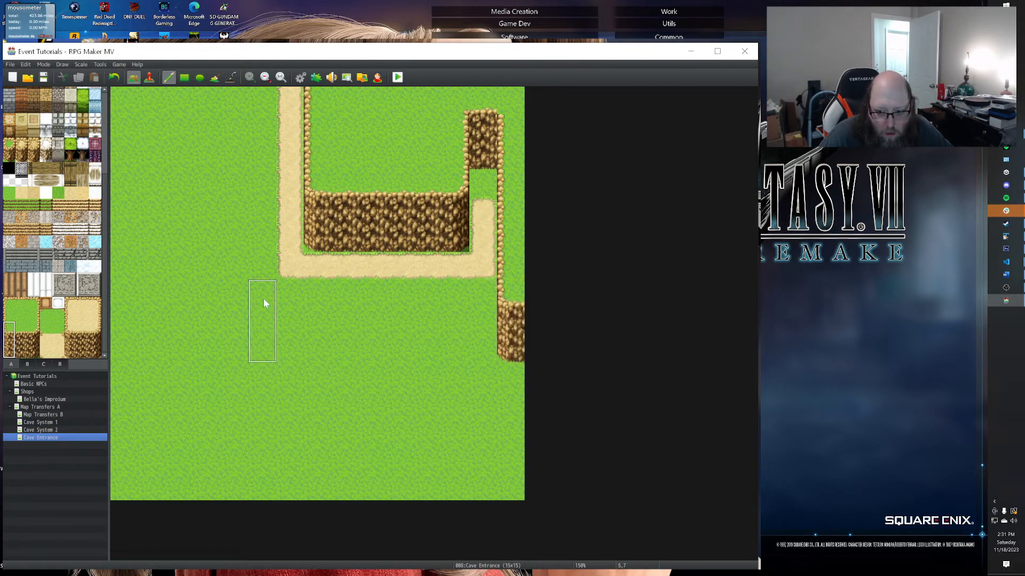
Paint irregular dark grass patches across the southern part of the map and west of the vertical path.
{"action": "left_click", "coordinate": [52, 328]}
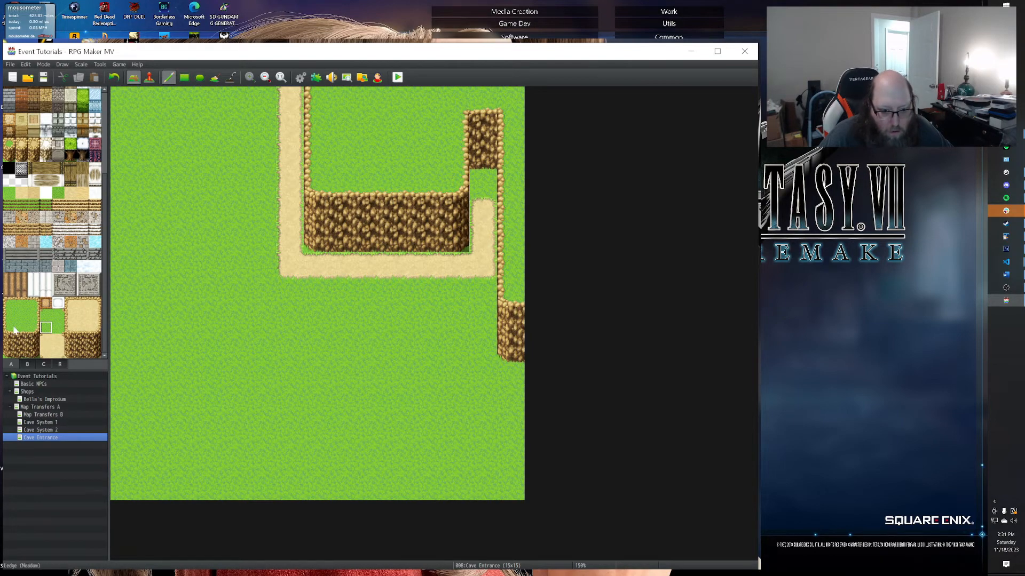
{"action": "left_click", "coordinate": [22, 364]}
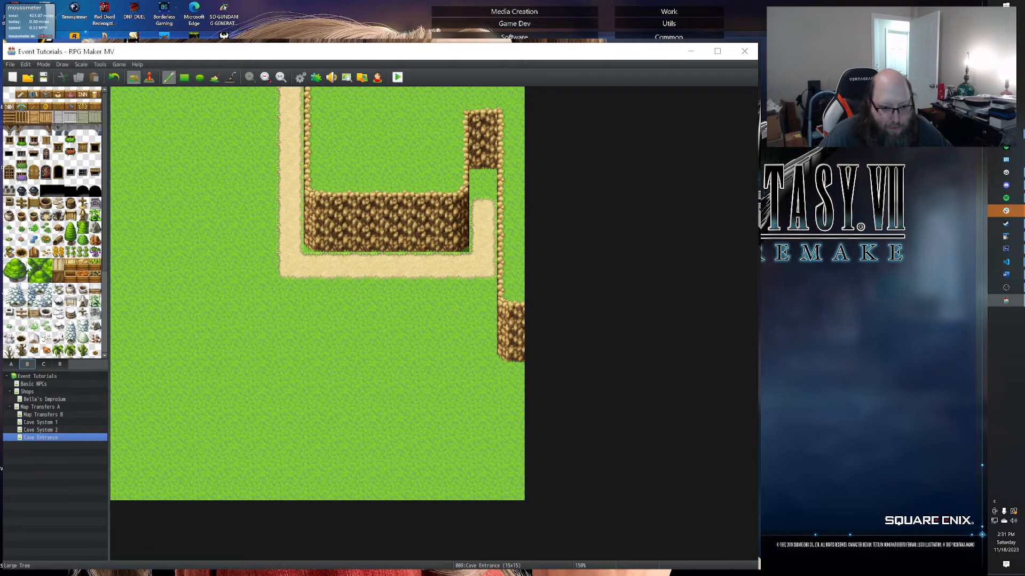
{"action": "left_click", "coordinate": [10, 364]}
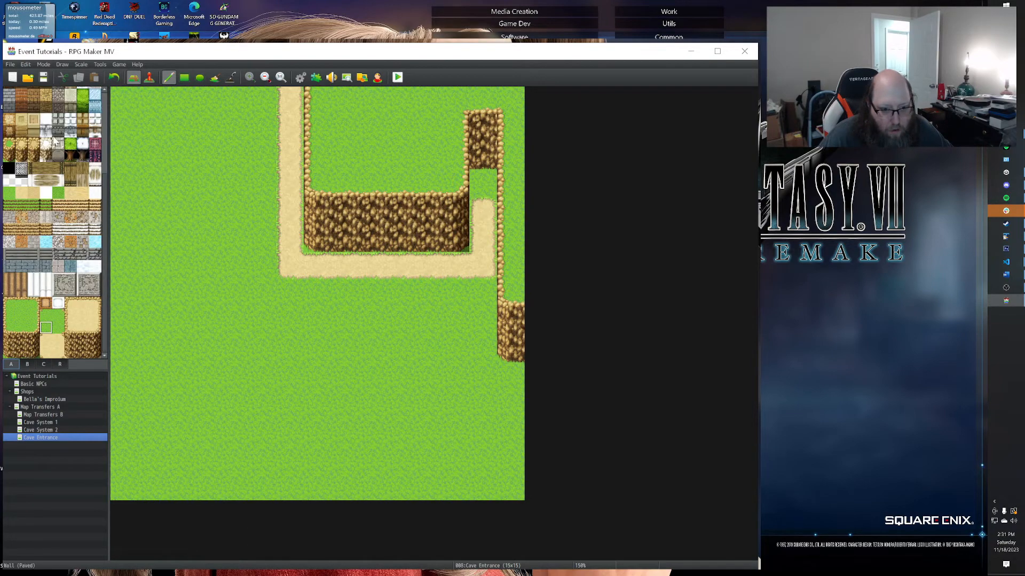
{"action": "scroll", "coordinate": [67, 106], "scroll_direction": "up", "scroll_amount": 5}
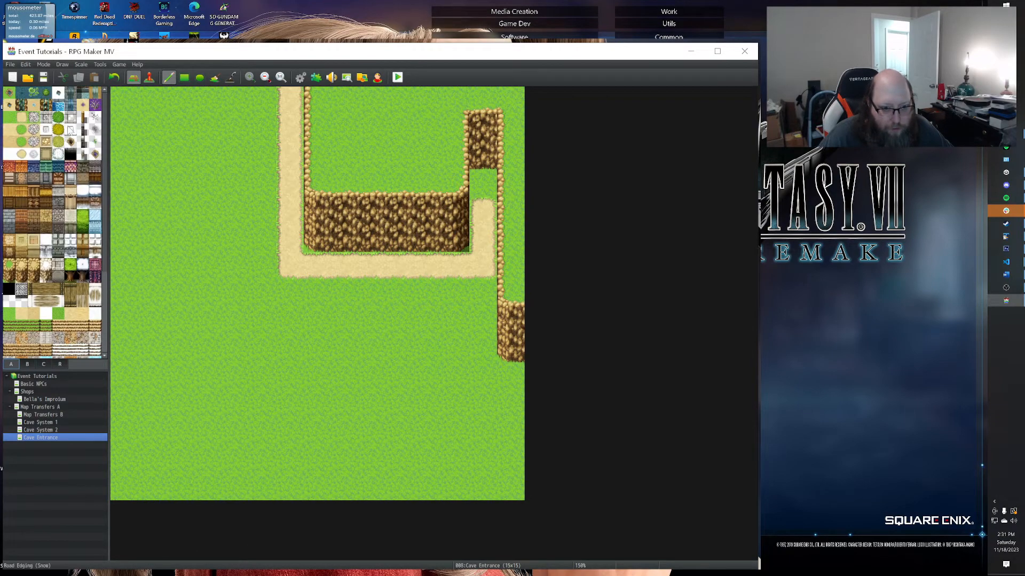
{"action": "mouse_move", "coordinate": [146, 316]}
{"action": "left_mouse_down"}
{"action": "mouse_move", "coordinate": [206, 318]}
{"action": "mouse_move", "coordinate": [268, 407]}
{"action": "mouse_move", "coordinate": [259, 357]}
{"action": "mouse_move", "coordinate": [442, 344]}
{"action": "mouse_move", "coordinate": [414, 402]}
{"action": "mouse_move", "coordinate": [507, 440]}
{"action": "mouse_move", "coordinate": [468, 448]}
{"action": "mouse_move", "coordinate": [223, 412]}
{"action": "mouse_move", "coordinate": [325, 403]}
{"action": "mouse_move", "coordinate": [324, 383]}
{"action": "mouse_move", "coordinate": [290, 484]}
{"action": "mouse_move", "coordinate": [140, 515]}
{"action": "left_mouse_up"}
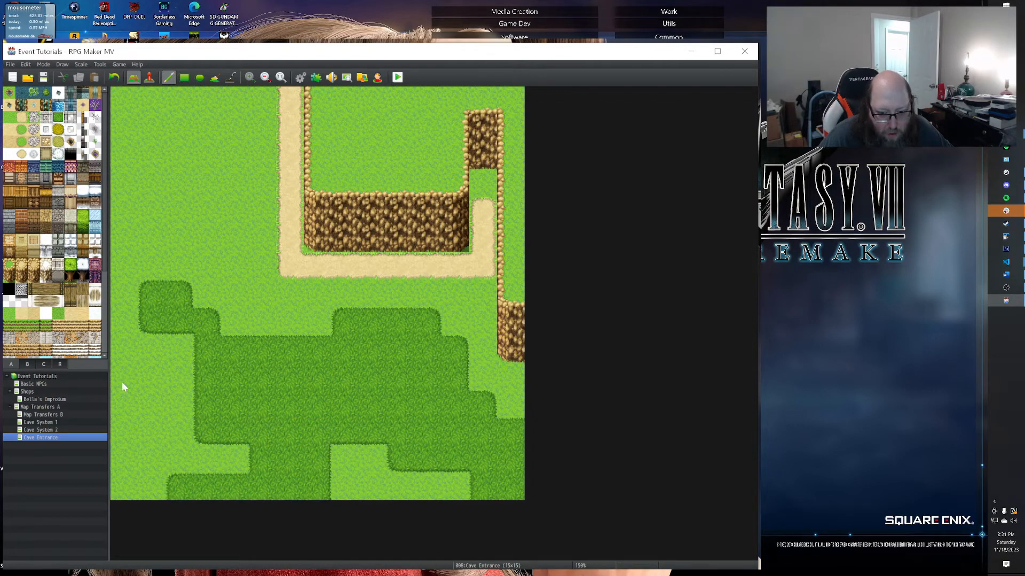
{"action": "mouse_move", "coordinate": [153, 118]}
{"action": "left_mouse_down"}
{"action": "mouse_move", "coordinate": [196, 164]}
{"action": "mouse_move", "coordinate": [170, 184]}
{"action": "mouse_move", "coordinate": [171, 116]}
{"action": "mouse_move", "coordinate": [231, 178]}
{"action": "mouse_move", "coordinate": [149, 183]}
{"action": "left_mouse_up"}
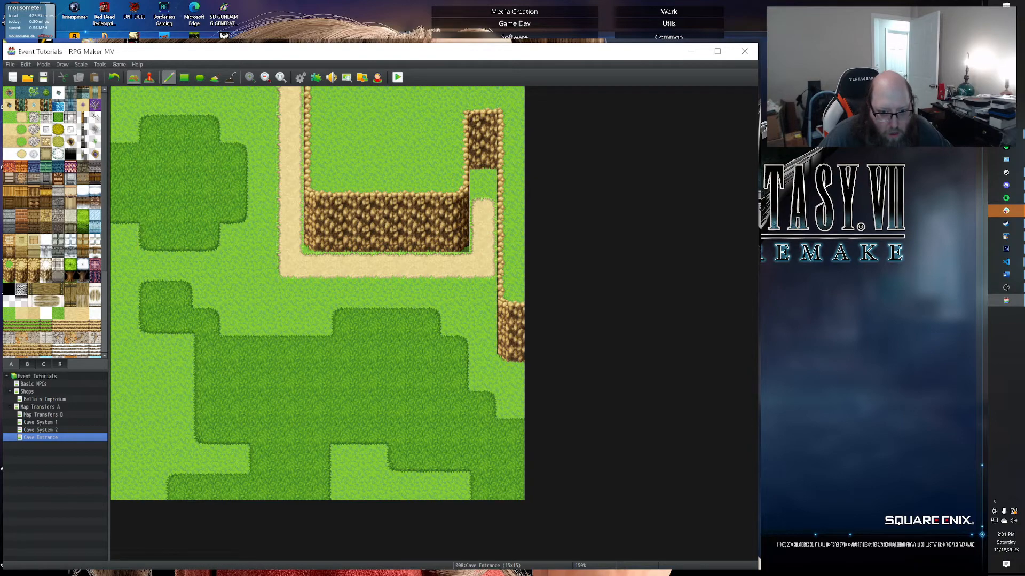
Place seven large green trees on and around the dark grass patches, two in the northwest and five in the south.
{"action": "left_click", "coordinate": [28, 364]}
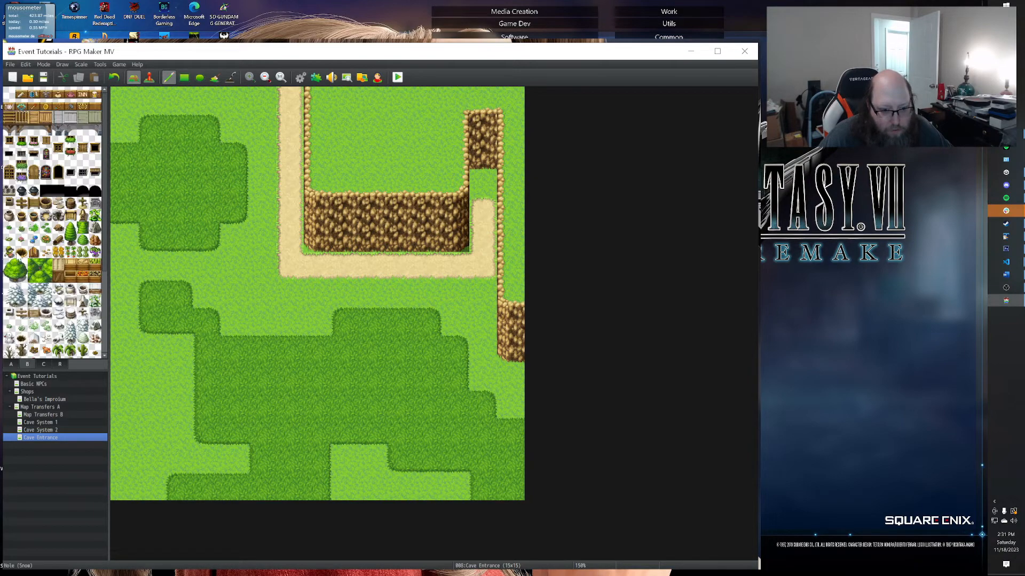
{"action": "left_click_drag", "start_coordinate": [3, 276], "coordinate": [20, 276]}
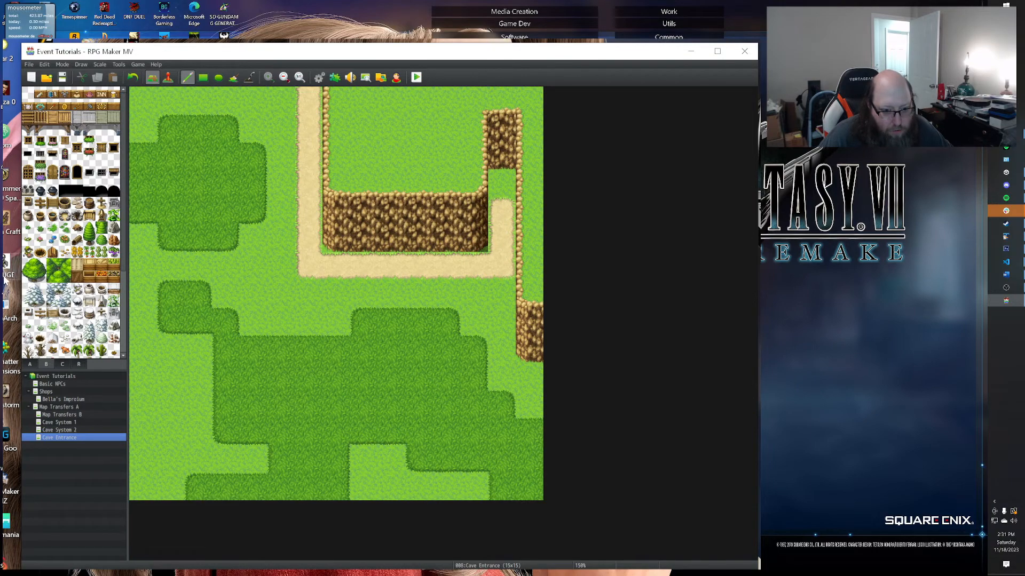
{"action": "left_click_drag", "start_coordinate": [21, 284], "coordinate": [3, 283]}
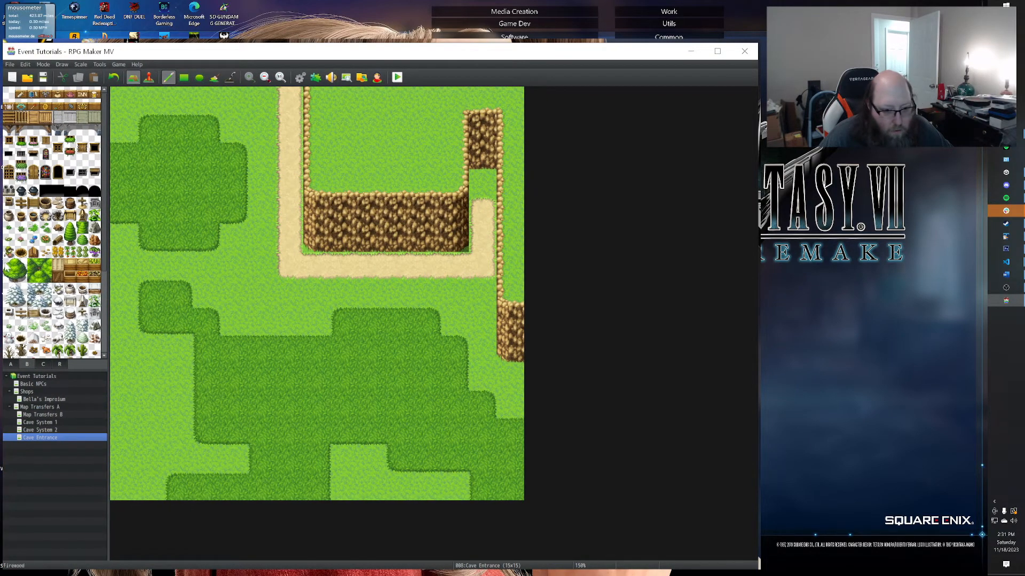
{"action": "left_click", "coordinate": [135, 128]}
{"action": "left_click", "coordinate": [204, 209]}
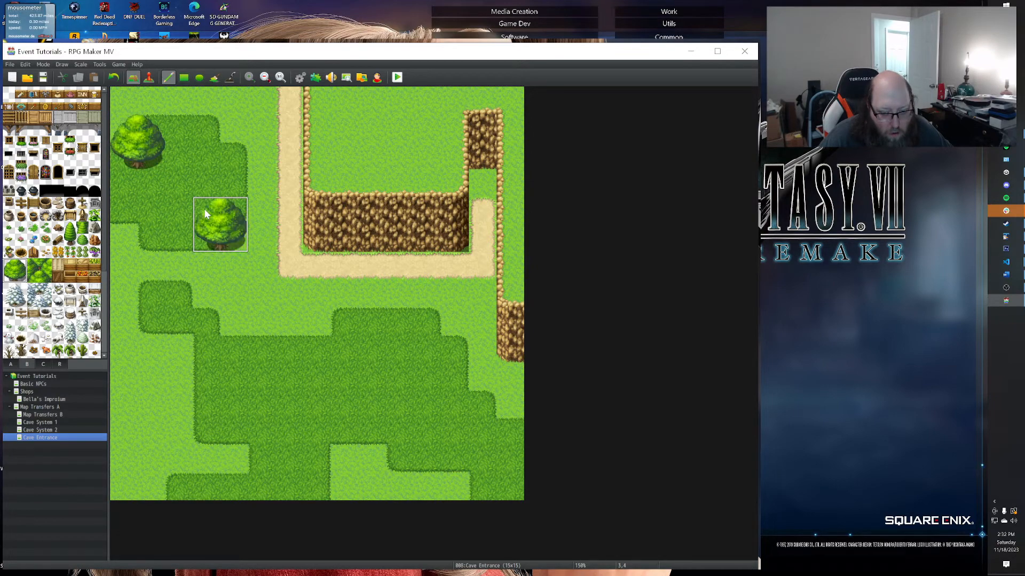
{"action": "left_click", "coordinate": [183, 366]}
{"action": "left_click", "coordinate": [348, 344]}
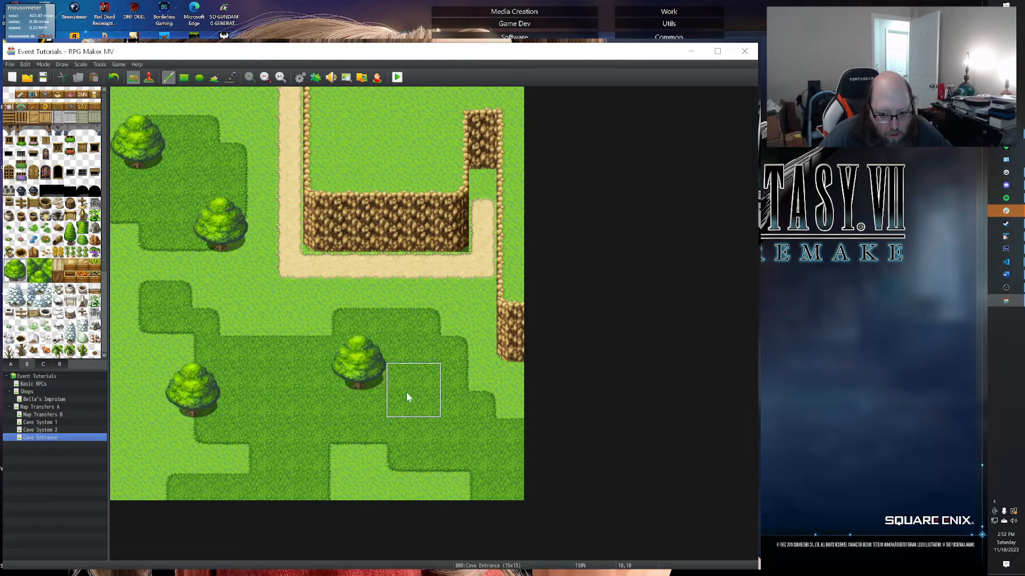
{"action": "left_click", "coordinate": [447, 425]}
{"action": "left_click", "coordinate": [306, 441]}
{"action": "left_click", "coordinate": [244, 331]}
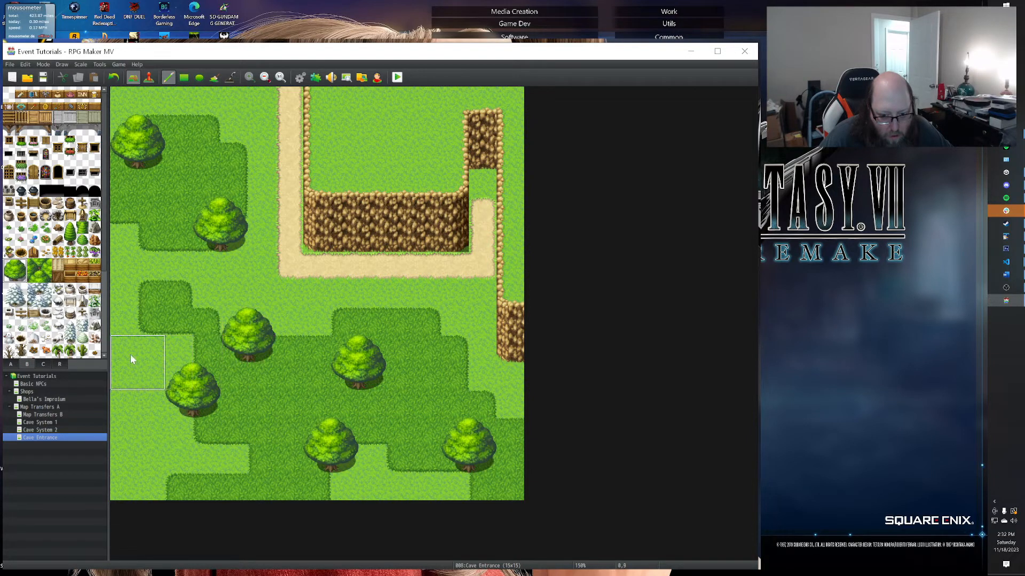
Place three more large green trees: at the west edge, near the southwest corner and on the northeast part of the southern dark grass.
{"action": "left_click", "coordinate": [131, 288]}
{"action": "left_click", "coordinate": [127, 445]}
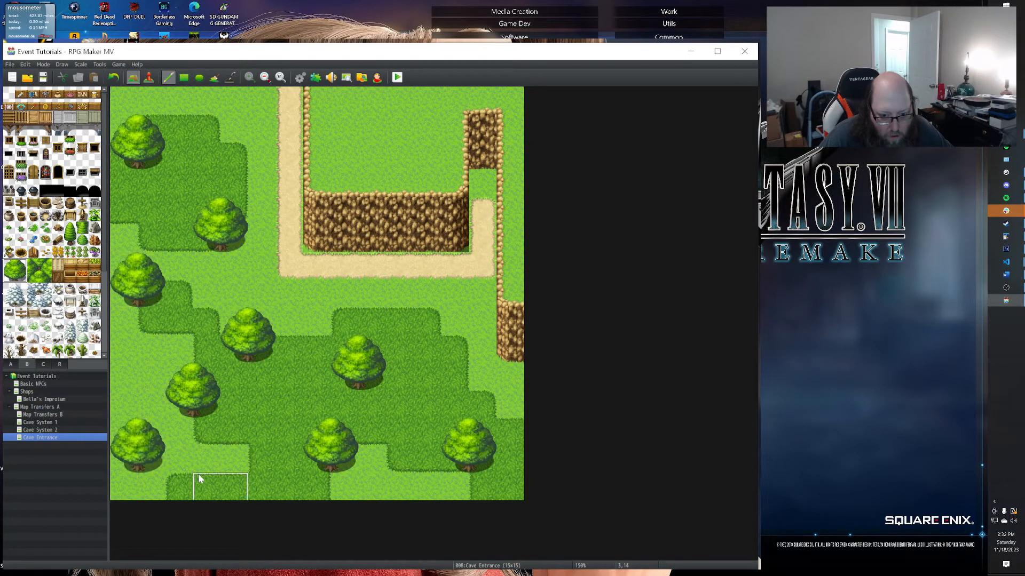
{"action": "key", "text": "ctrl+z"}
{"action": "left_click", "coordinate": [157, 467]}
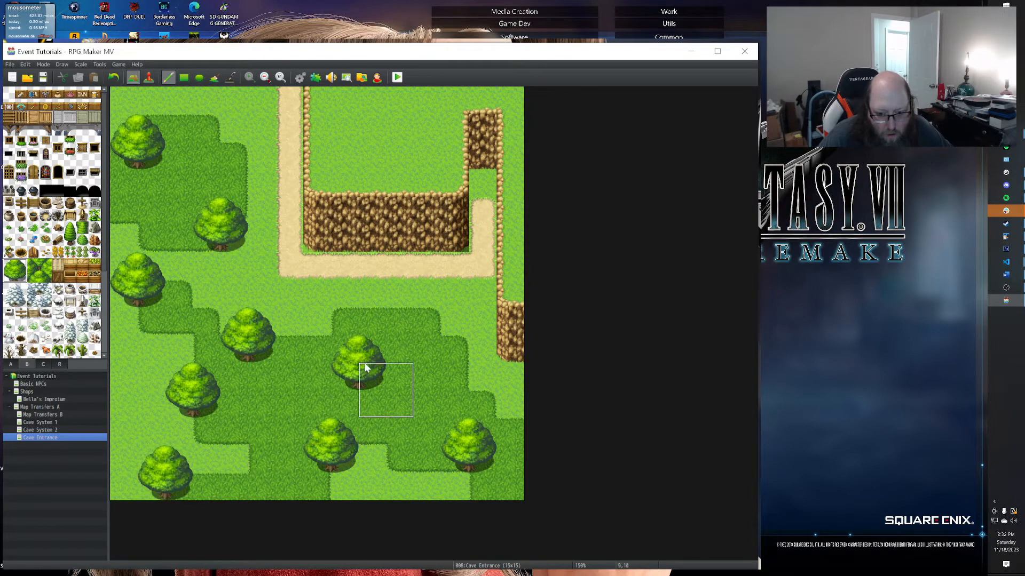
{"action": "left_click", "coordinate": [445, 340]}
{"action": "key", "text": "ctrl+z"}
{"action": "left_click", "coordinate": [433, 331]}
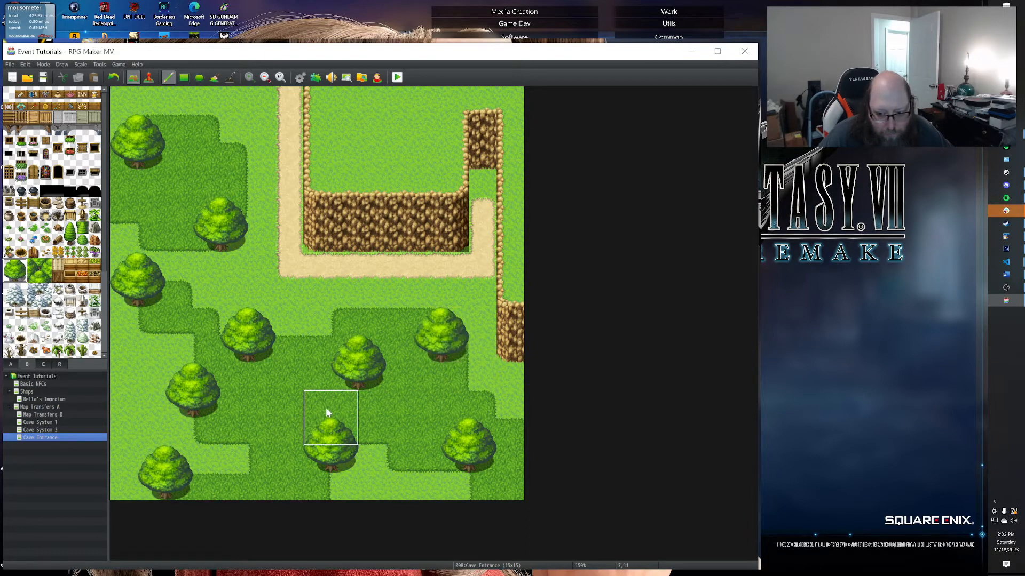
Place six narrow conifers: three on the northwest grass patch, one beside the west-edge tree and two in the southwest.
{"action": "left_click_drag", "start_coordinate": [70, 226], "coordinate": [70, 240]}
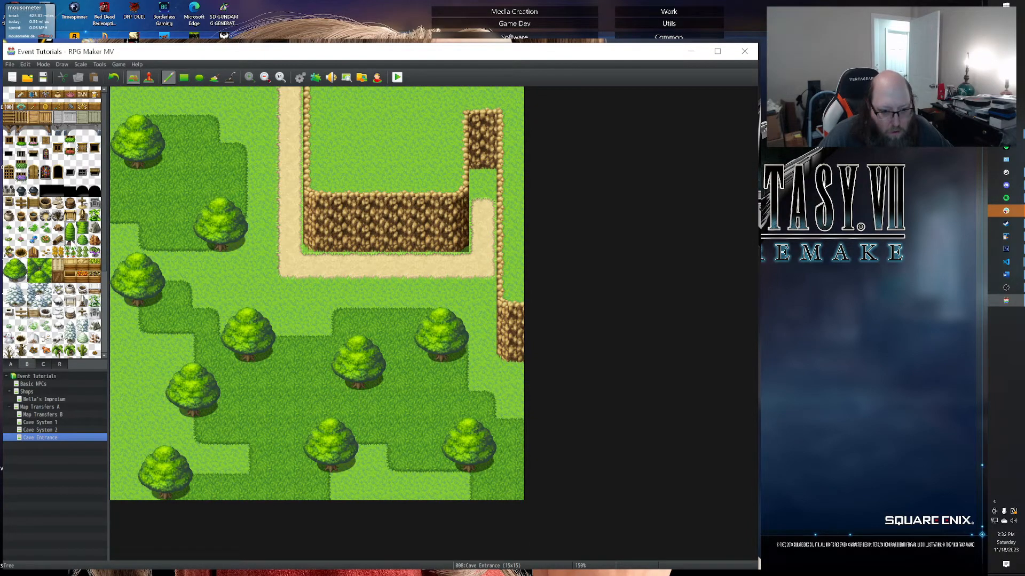
{"action": "left_click", "coordinate": [158, 191]}
{"action": "left_click", "coordinate": [207, 156]}
{"action": "left_click", "coordinate": [181, 101]}
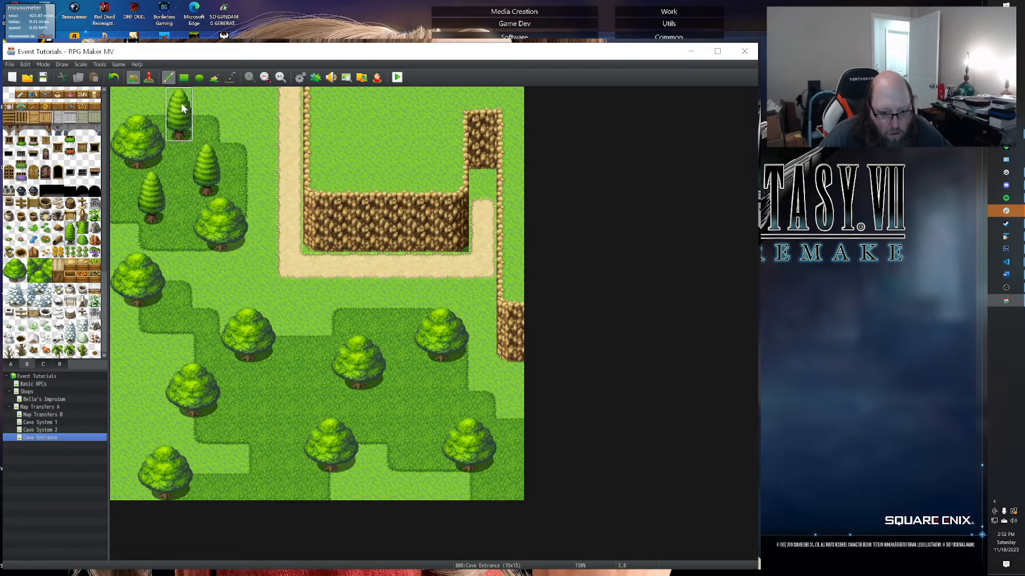
{"action": "left_click", "coordinate": [208, 463]}
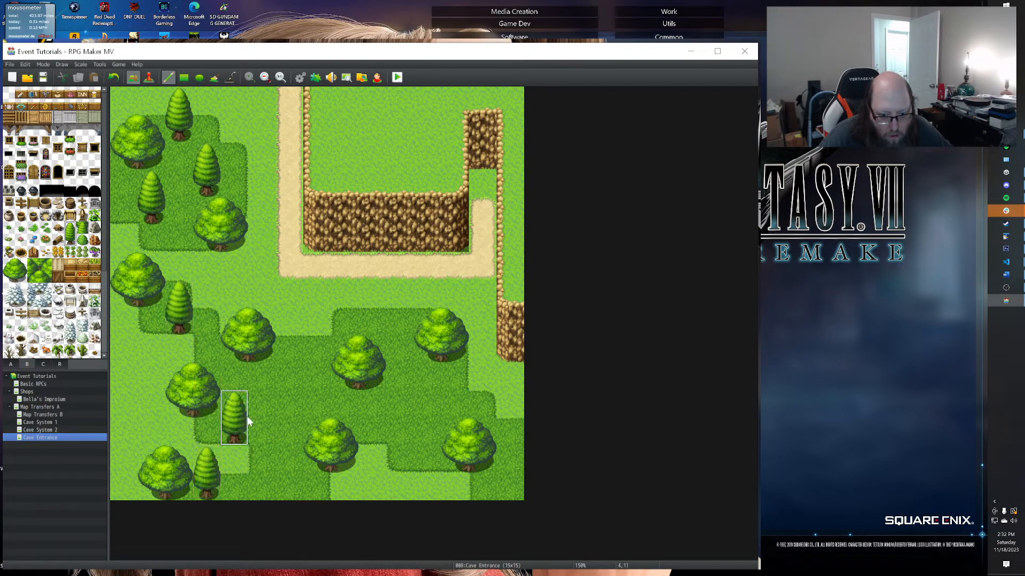
{"action": "key", "text": "ctrl+z"}
{"action": "left_click", "coordinate": [207, 424]}
{"action": "left_click", "coordinate": [243, 410]}
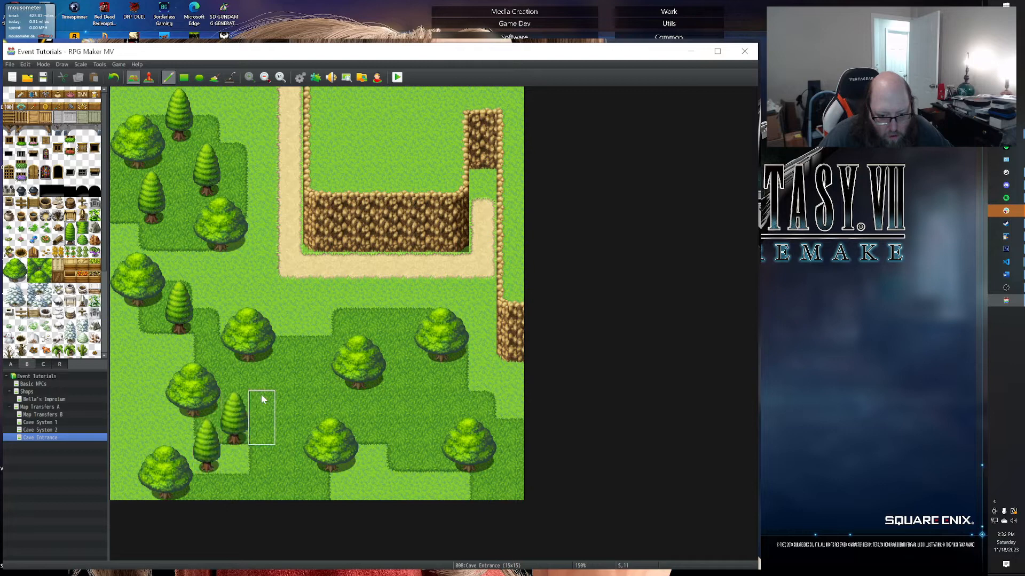
Add six conifers below the path and among the southern trees, plus two on top of the cliff plateau.
{"action": "left_click", "coordinate": [310, 328]}
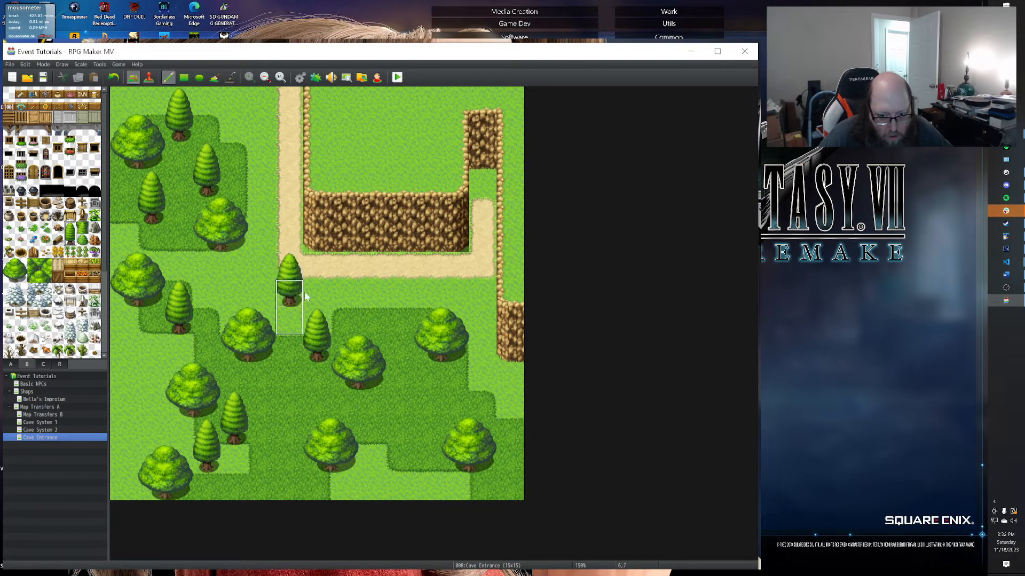
{"action": "left_click", "coordinate": [426, 373]}
{"action": "left_click", "coordinate": [483, 316]}
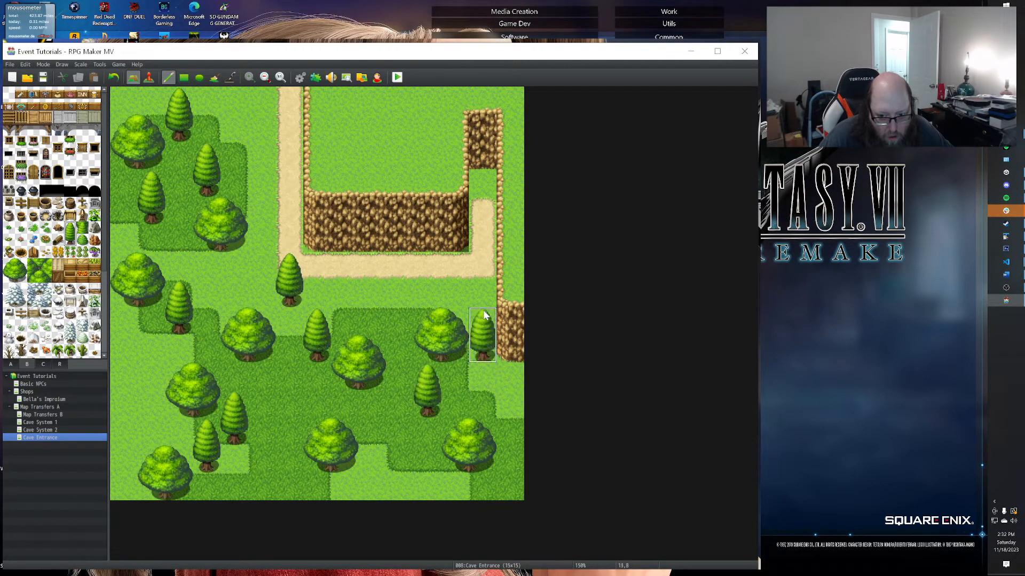
{"action": "left_click", "coordinate": [341, 135]}
{"action": "left_click", "coordinate": [401, 105]}
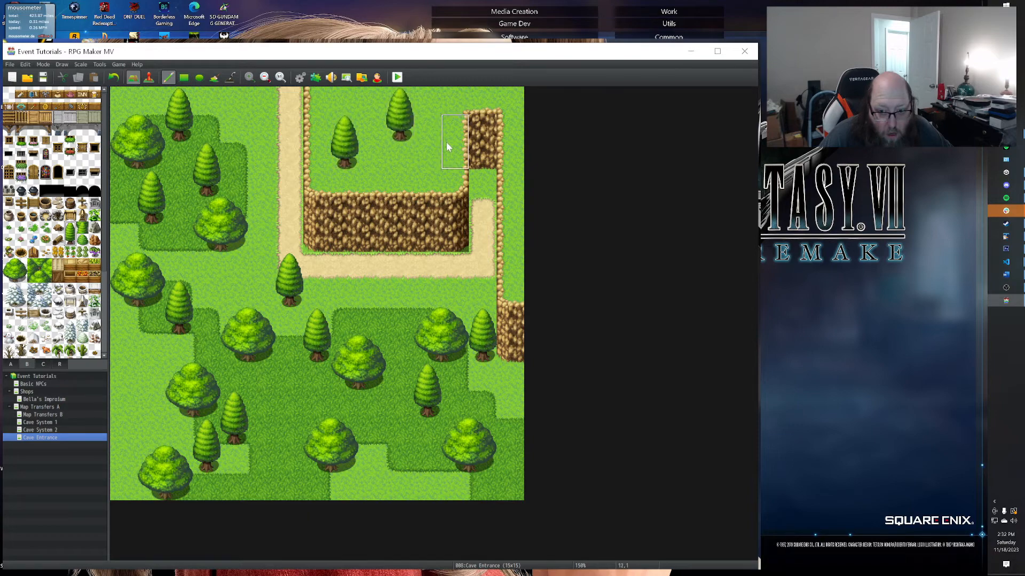
{"action": "left_click", "coordinate": [395, 427]}
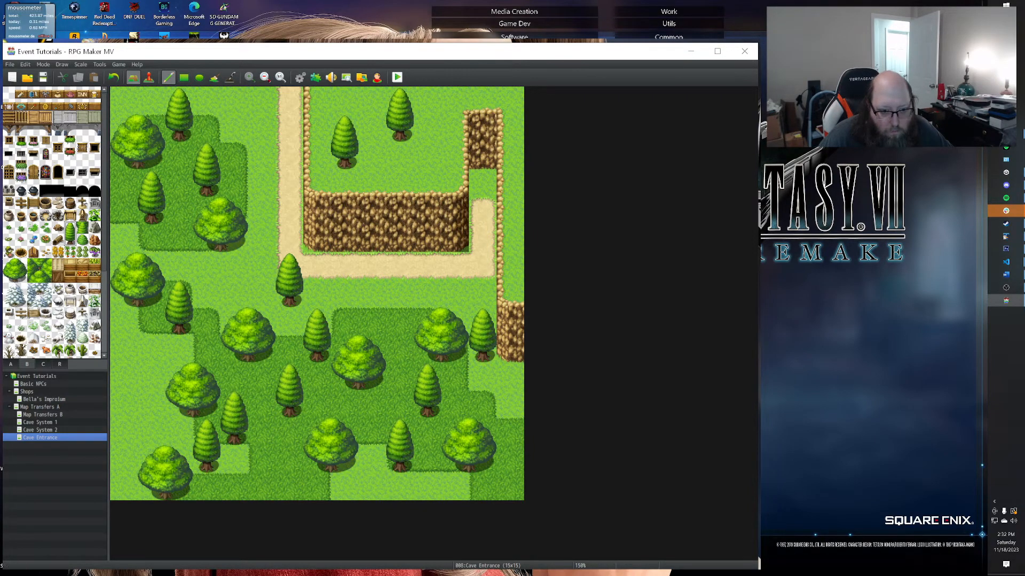
Place a large tree at the north end of the plateau's west edge, with the neighbouring conifer overlapping in front of it.
{"action": "left_click", "coordinate": [15, 269]}
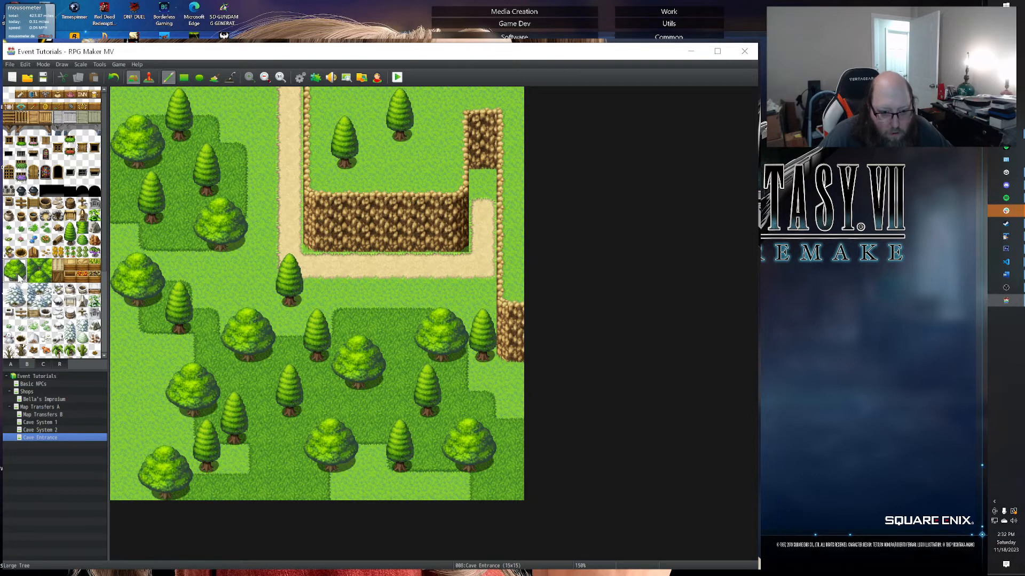
{"action": "left_click", "coordinate": [429, 146]}
{"action": "key", "text": "ctrl+z"}
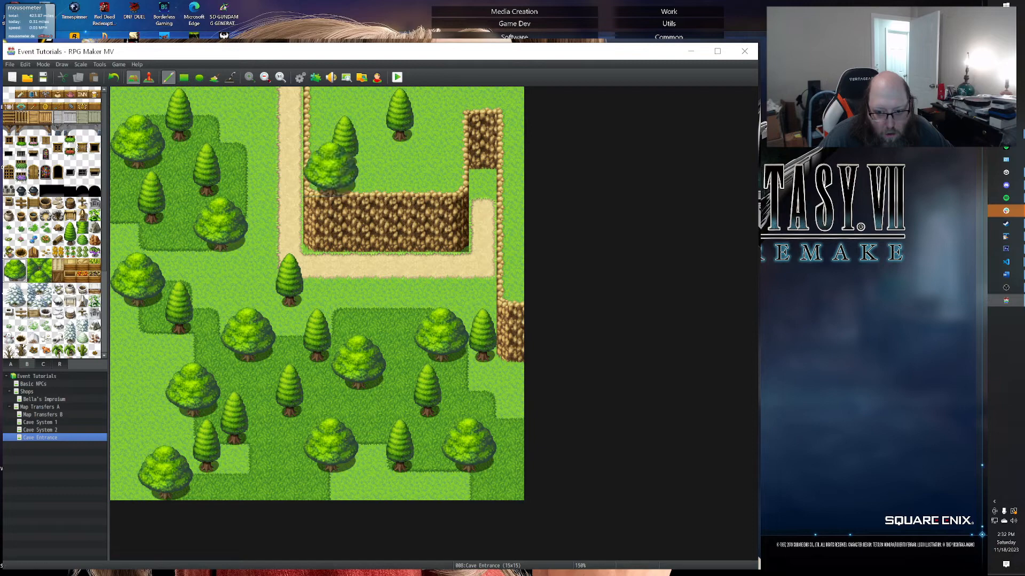
{"action": "left_click", "coordinate": [316, 146]}
{"action": "key", "text": "ctrl+z"}
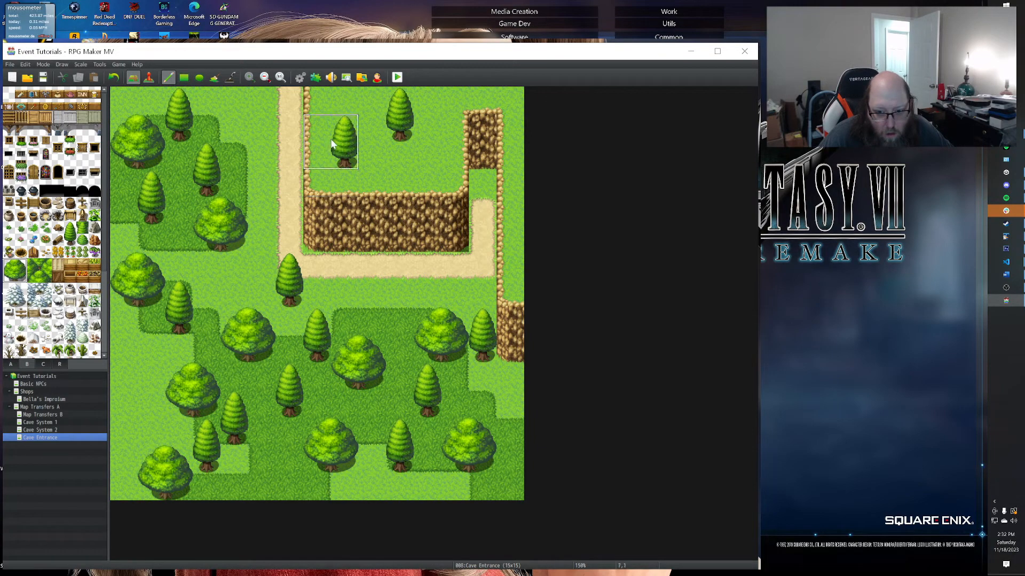
{"action": "left_click", "coordinate": [318, 152]}
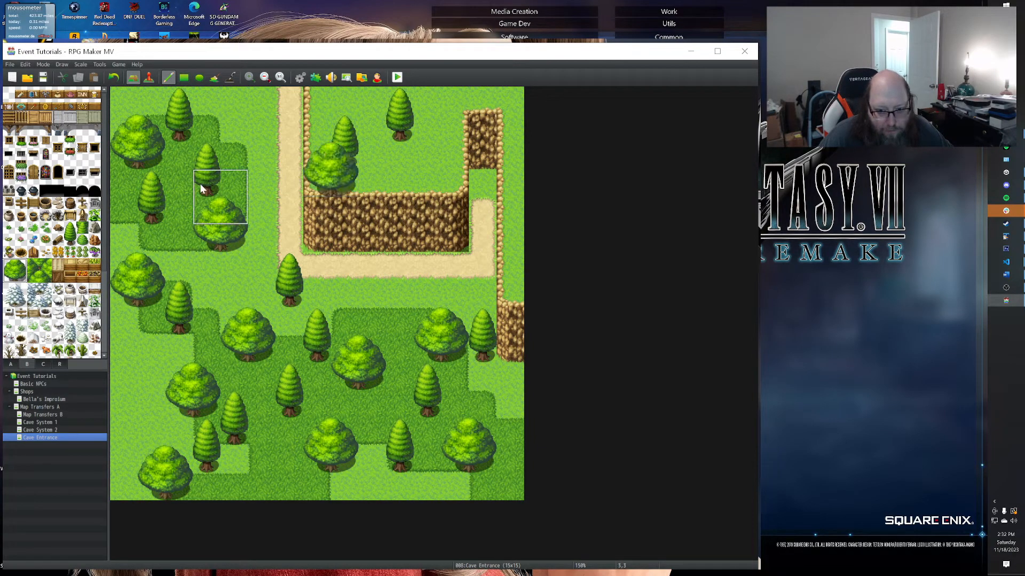
{"action": "key", "text": "ctrl+z"}
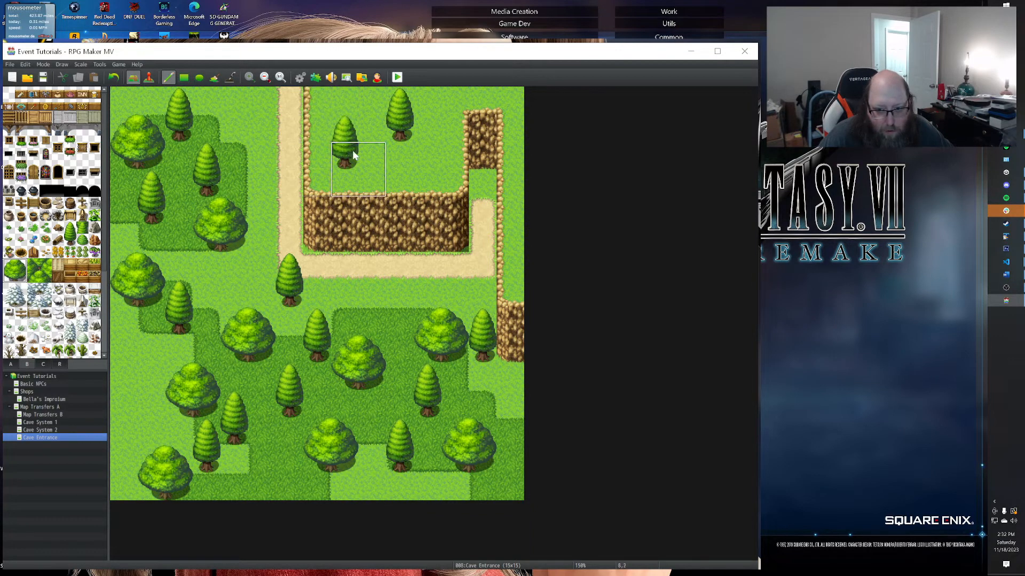
{"action": "left_click", "coordinate": [325, 104]}
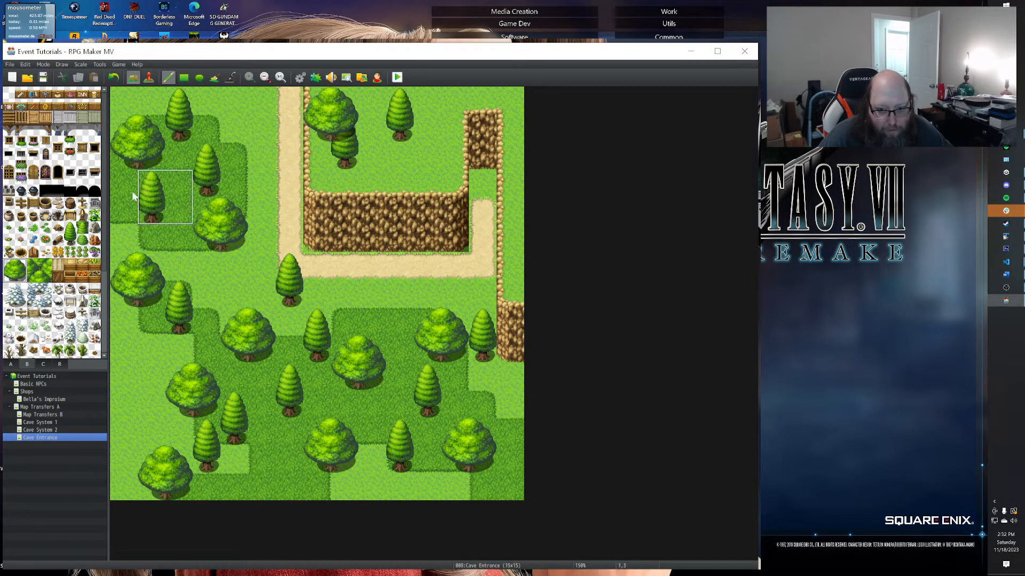
{"action": "left_click", "coordinate": [70, 233]}
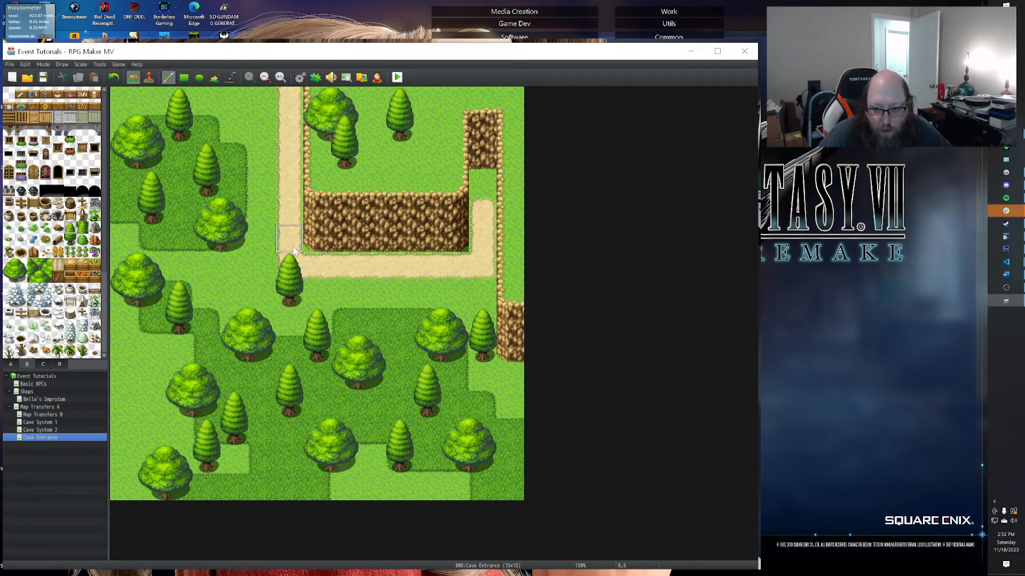
Place the two-tile-high dark cave opening on the rock face above the end of the path.
{"action": "scroll", "coordinate": [52, 285], "scroll_direction": "down", "scroll_amount": 1}
{"action": "scroll", "coordinate": [52, 285], "scroll_direction": "up", "scroll_amount": 3}
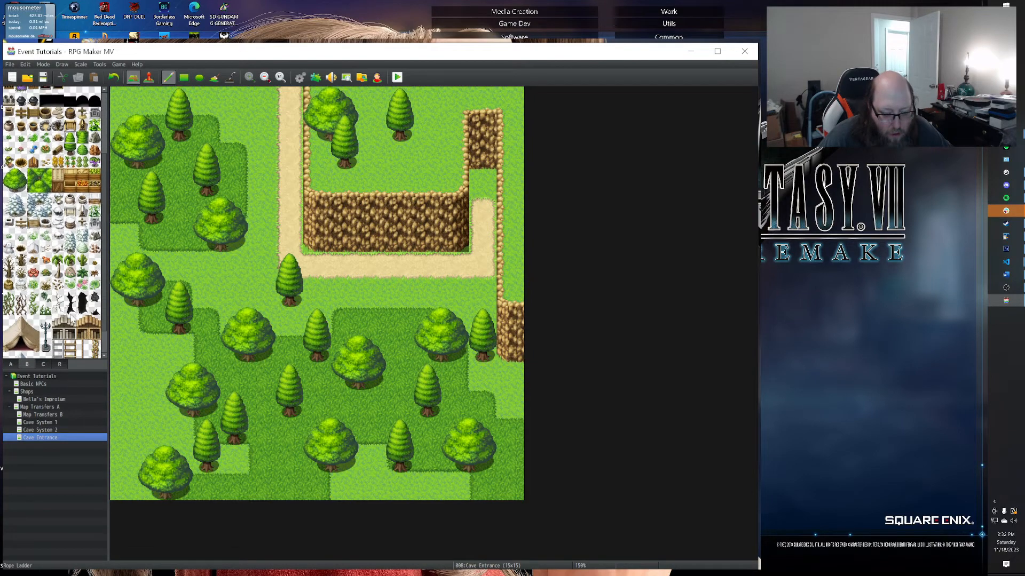
{"action": "scroll", "coordinate": [69, 314], "scroll_direction": "down", "scroll_amount": 3}
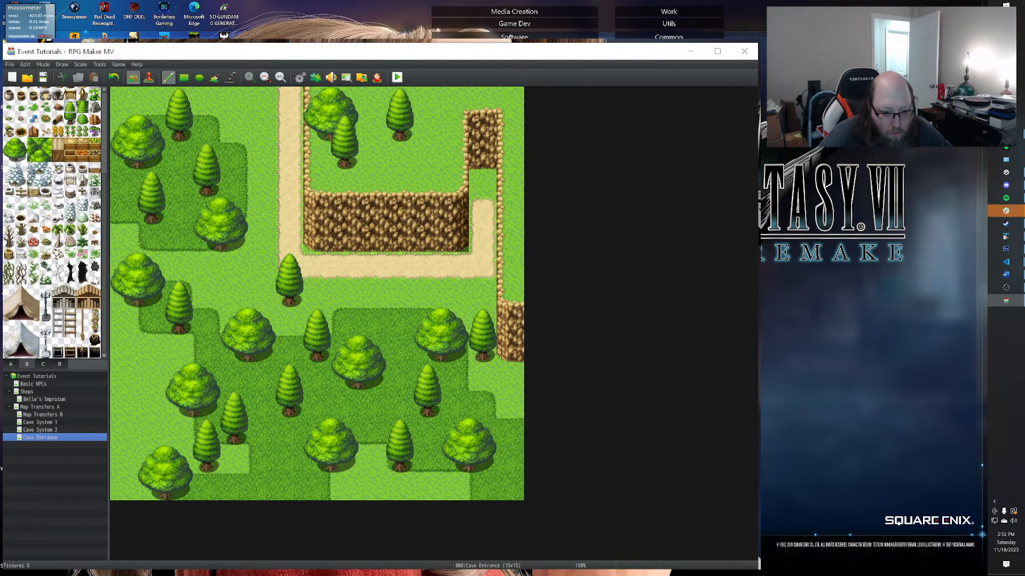
{"action": "left_click_drag", "start_coordinate": [83, 266], "coordinate": [83, 278]}
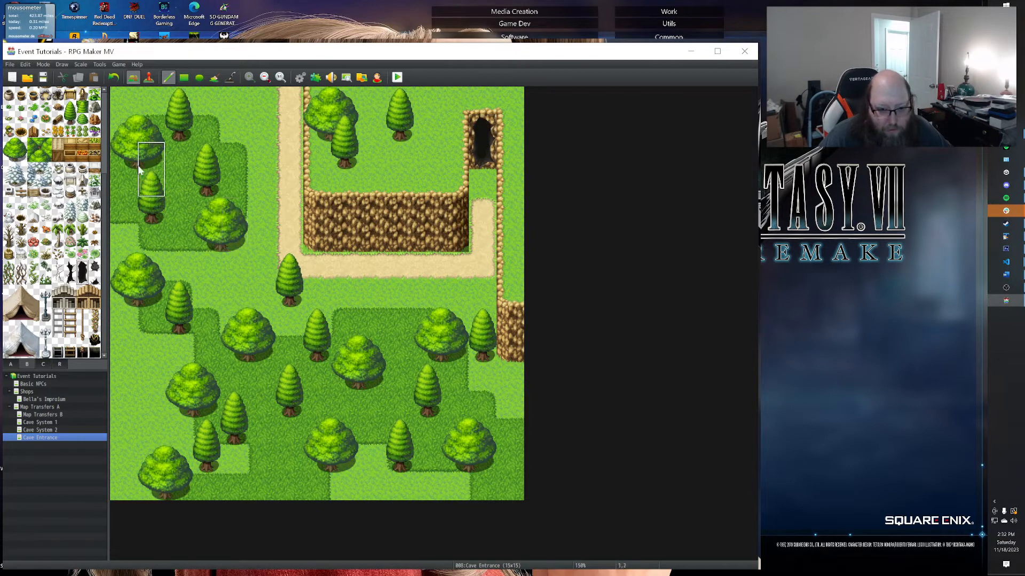
Extend the sand path one tile north so that it meets the cave opening.
{"action": "left_click", "coordinate": [474, 191]}
{"action": "key", "text": "ctrl+z"}
{"action": "right_click", "coordinate": [477, 214]}
{"action": "left_click", "coordinate": [482, 185]}
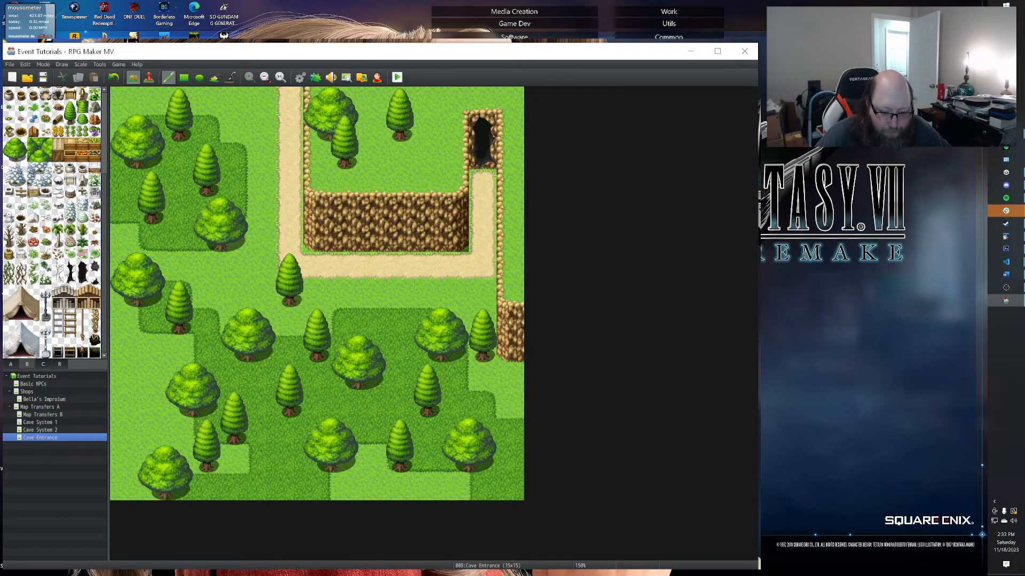
Open the Cave System 1 map and paint an irregular grey rock floor about six tiles wide at its southern edge.
{"action": "left_click", "coordinate": [48, 424]}
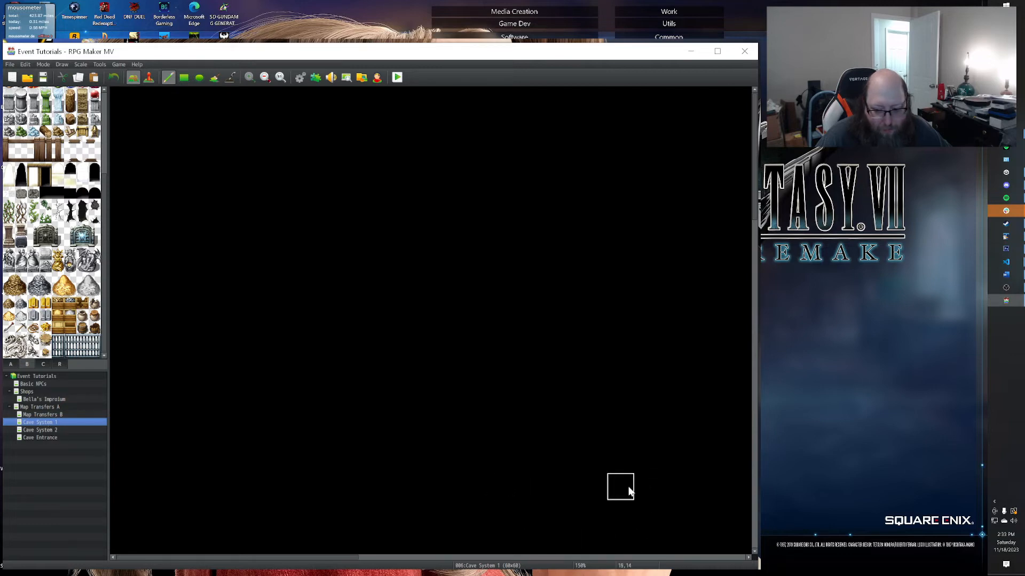
{"action": "scroll", "coordinate": [611, 459], "scroll_direction": "down", "scroll_amount": 10}
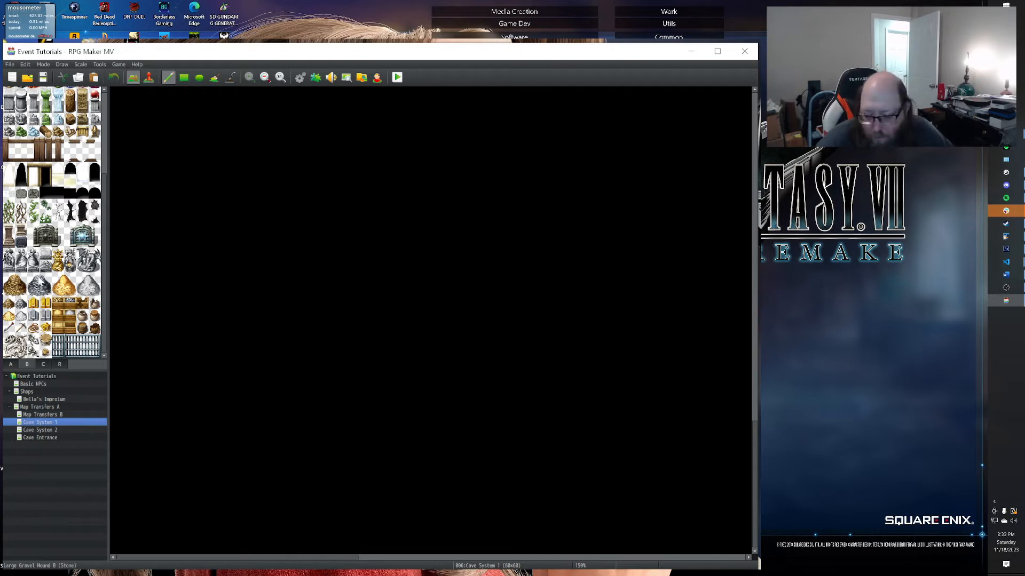
{"action": "left_click", "coordinate": [12, 364]}
{"action": "scroll", "coordinate": [59, 167], "scroll_direction": "down", "scroll_amount": 4}
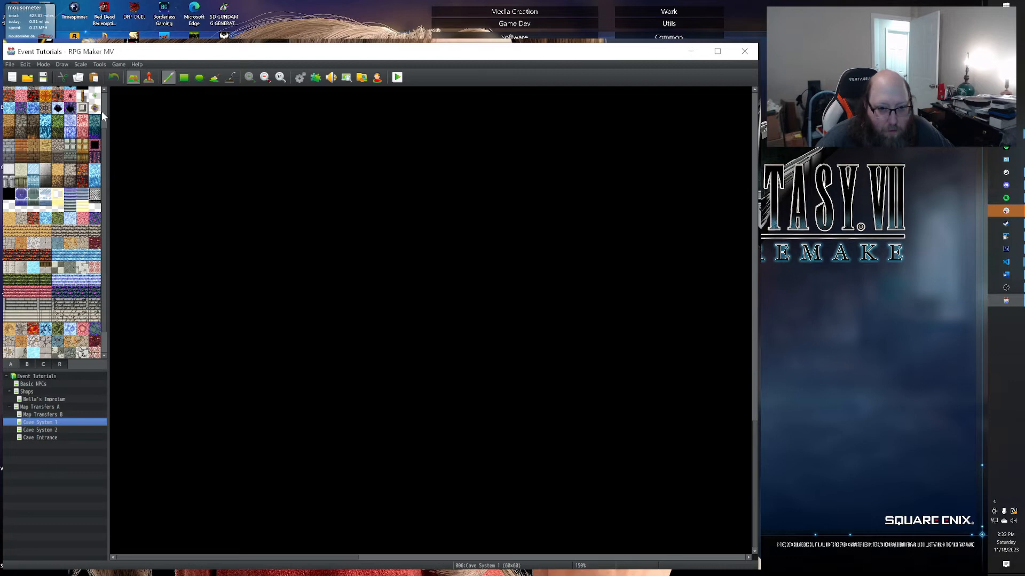
{"action": "scroll", "coordinate": [59, 167], "scroll_direction": "up", "scroll_amount": 3}
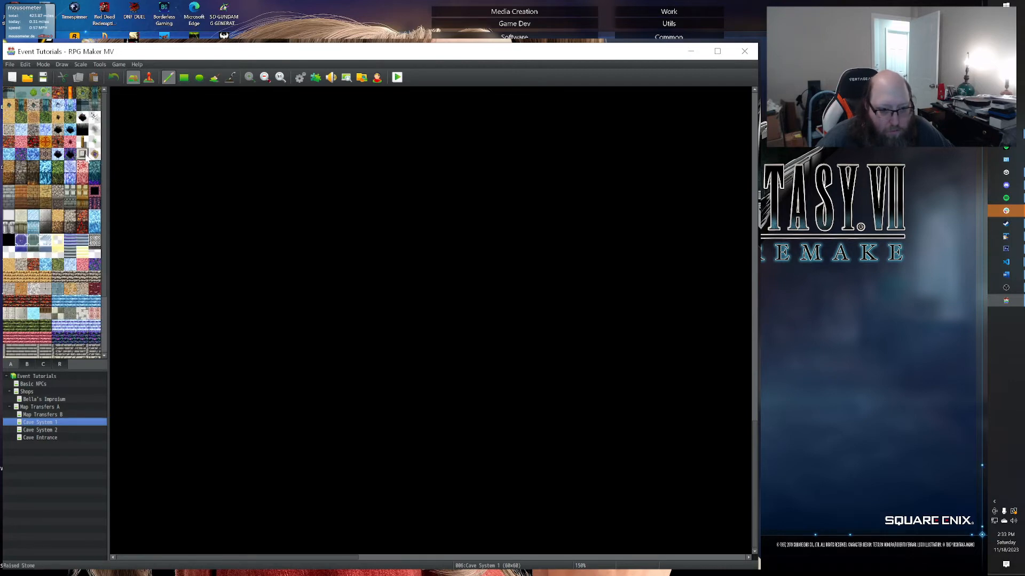
{"action": "left_click", "coordinate": [27, 131]}
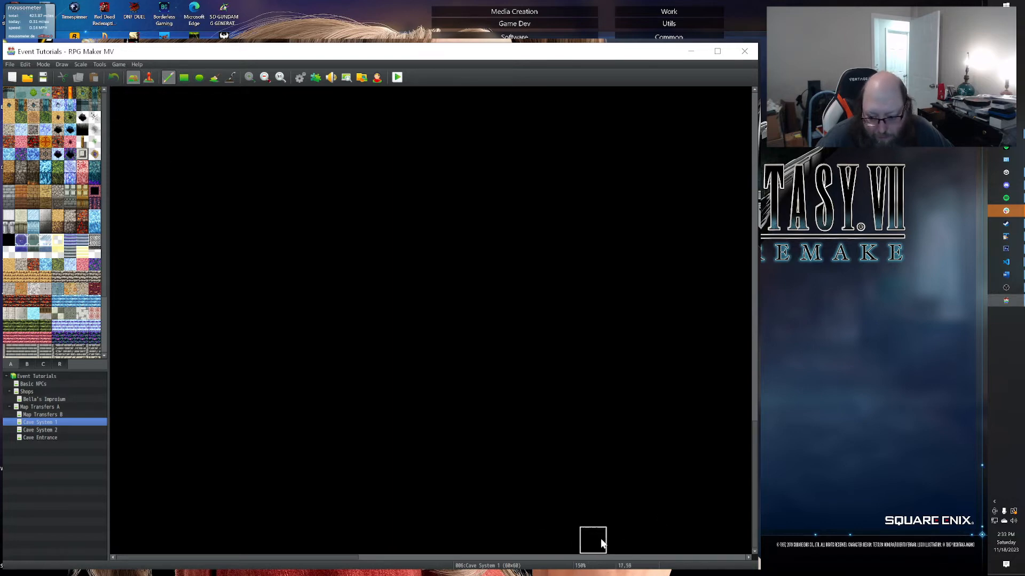
{"action": "mouse_move", "coordinate": [562, 540]}
{"action": "left_mouse_down"}
{"action": "mouse_move", "coordinate": [648, 540]}
{"action": "mouse_move", "coordinate": [686, 499]}
{"action": "mouse_move", "coordinate": [675, 455]}
{"action": "mouse_move", "coordinate": [559, 450]}
{"action": "mouse_move", "coordinate": [578, 511]}
{"action": "mouse_move", "coordinate": [656, 453]}
{"action": "mouse_move", "coordinate": [587, 496]}
{"action": "left_mouse_up"}
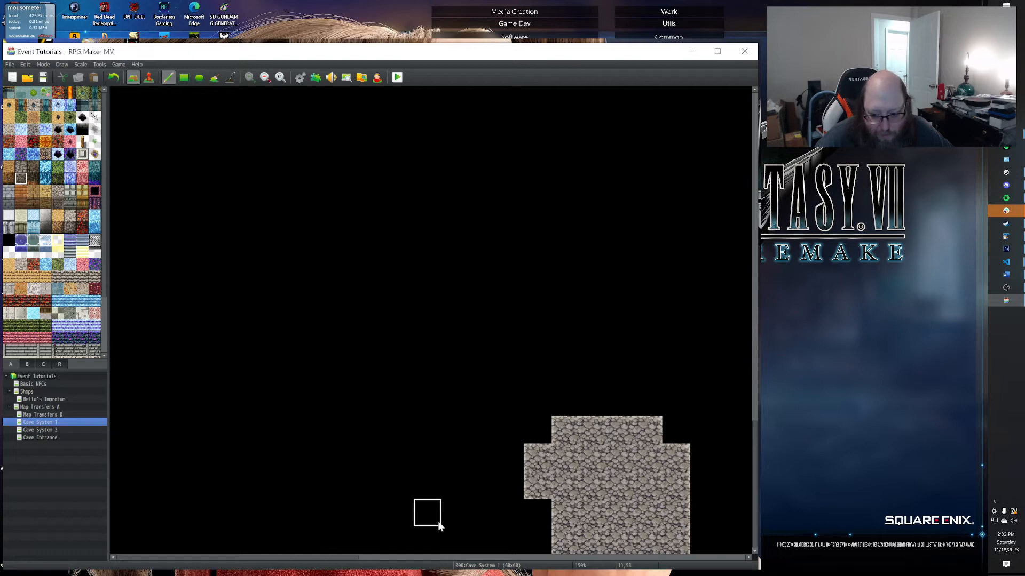
{"action": "left_click_drag", "start_coordinate": [526, 545], "coordinate": [538, 520]}
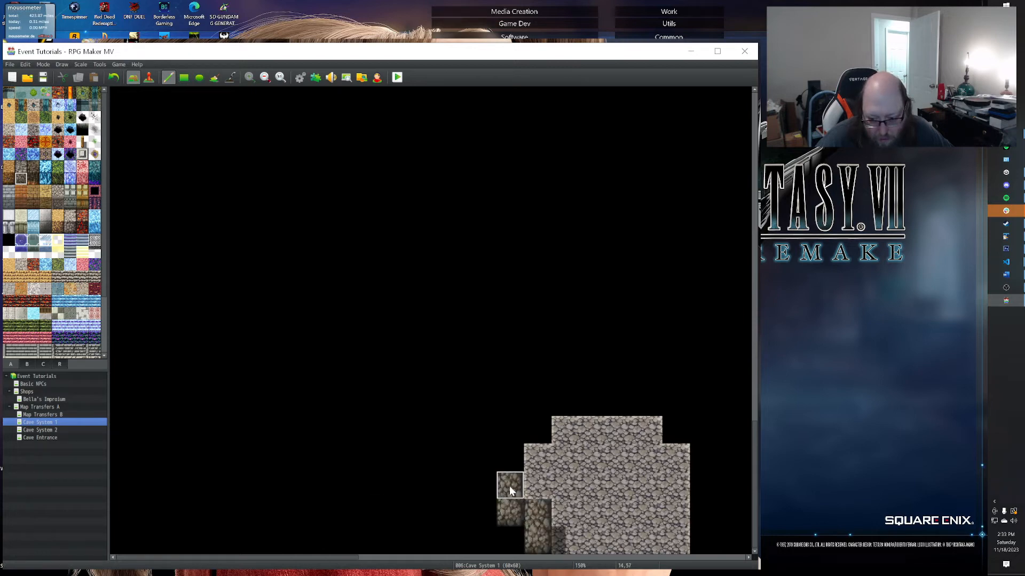
{"action": "key", "text": "ctrl+z"}
{"action": "left_click", "coordinate": [556, 543]}
{"action": "key", "text": "ctrl+z"}
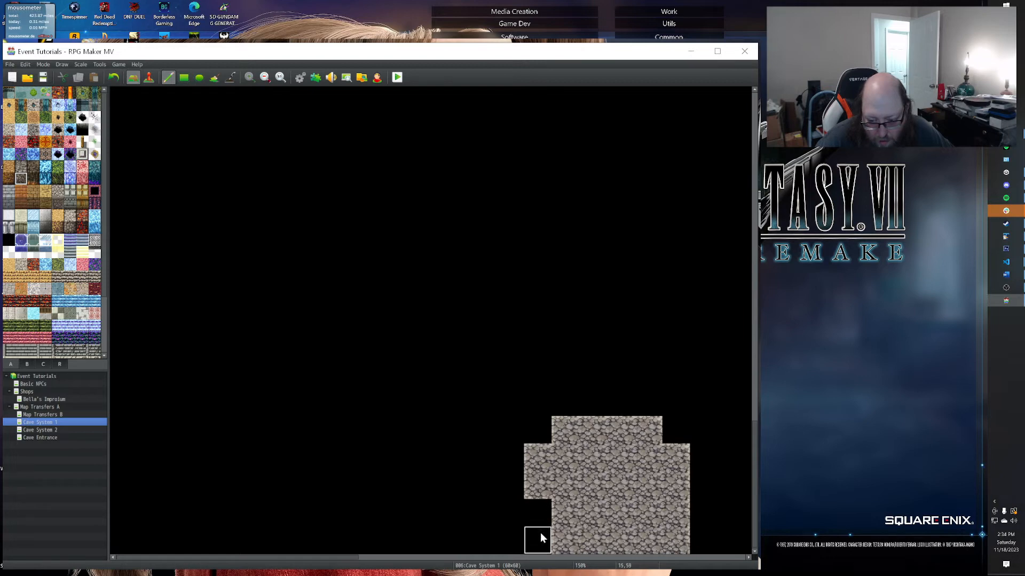
Paint stone wall-top tiles along the room's west, east and south sides, leaving a one-tile entrance in the south.
{"action": "left_click", "coordinate": [21, 166]}
{"action": "left_click", "coordinate": [538, 540]}
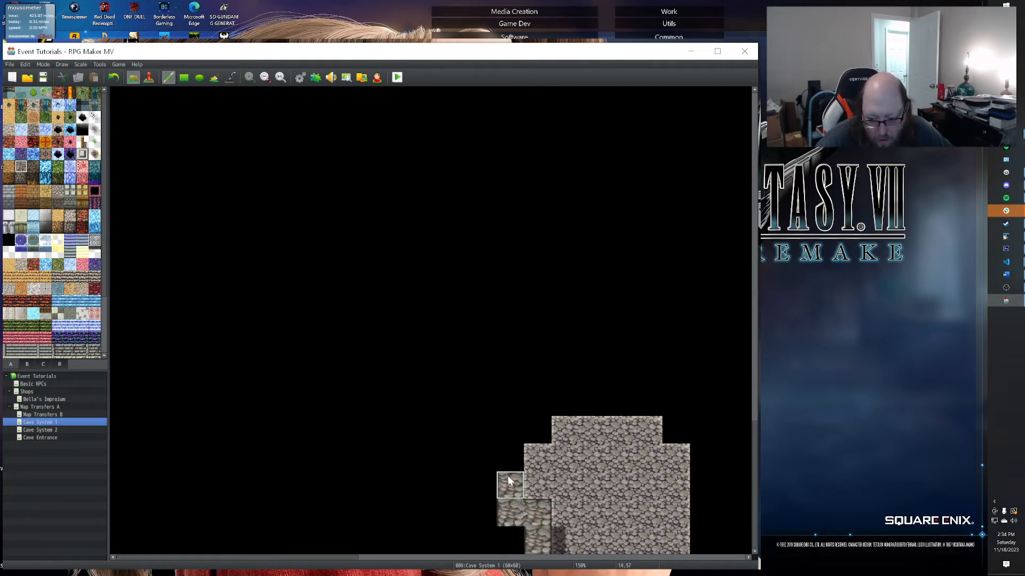
{"action": "left_click_drag", "start_coordinate": [508, 480], "coordinate": [508, 430]}
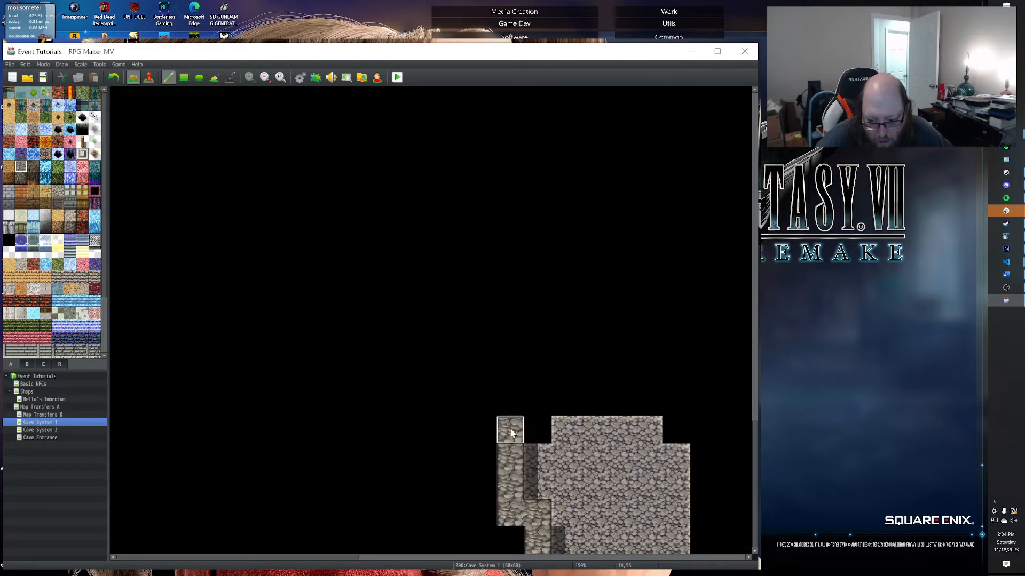
{"action": "left_click", "coordinate": [704, 546]}
{"action": "left_click", "coordinate": [698, 469]}
{"action": "left_click_drag", "start_coordinate": [568, 543], "coordinate": [675, 542]}
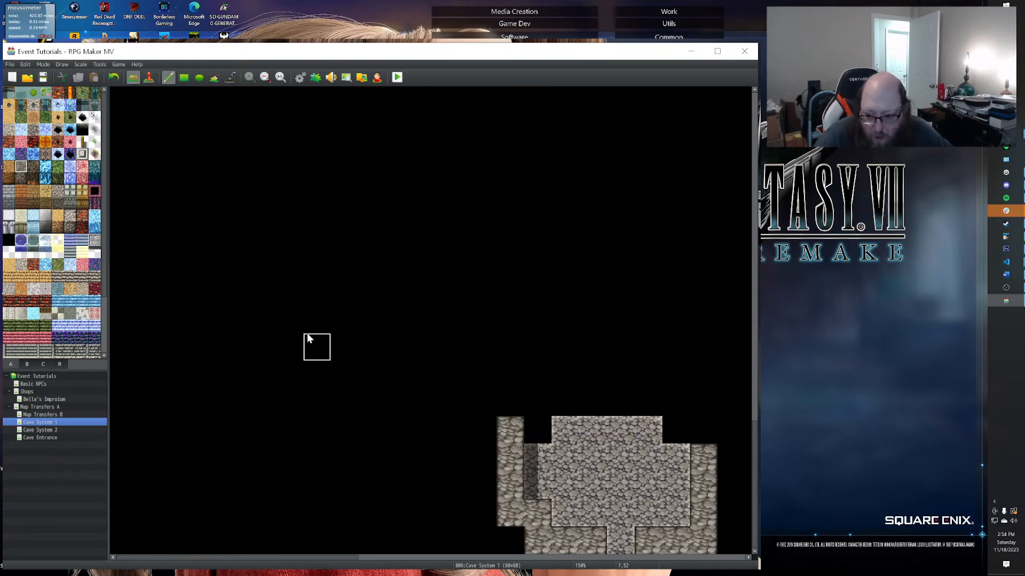
Paint two-tile-high dark rock wall faces along the room's north side, with the easternmost column stepped one tile lower.
{"action": "left_click", "coordinate": [19, 178]}
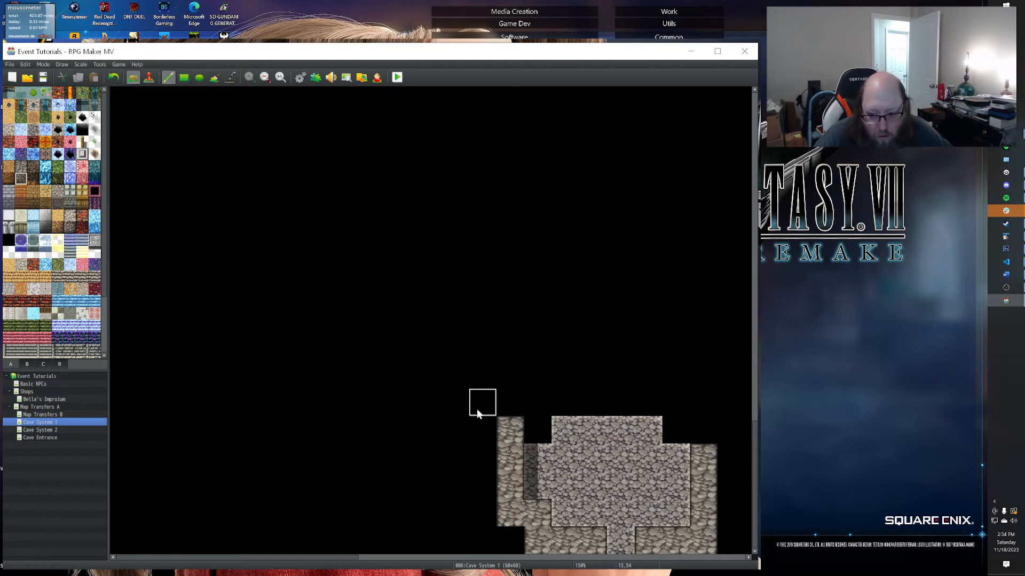
{"action": "left_click", "coordinate": [526, 421]}
{"action": "left_click", "coordinate": [530, 407]}
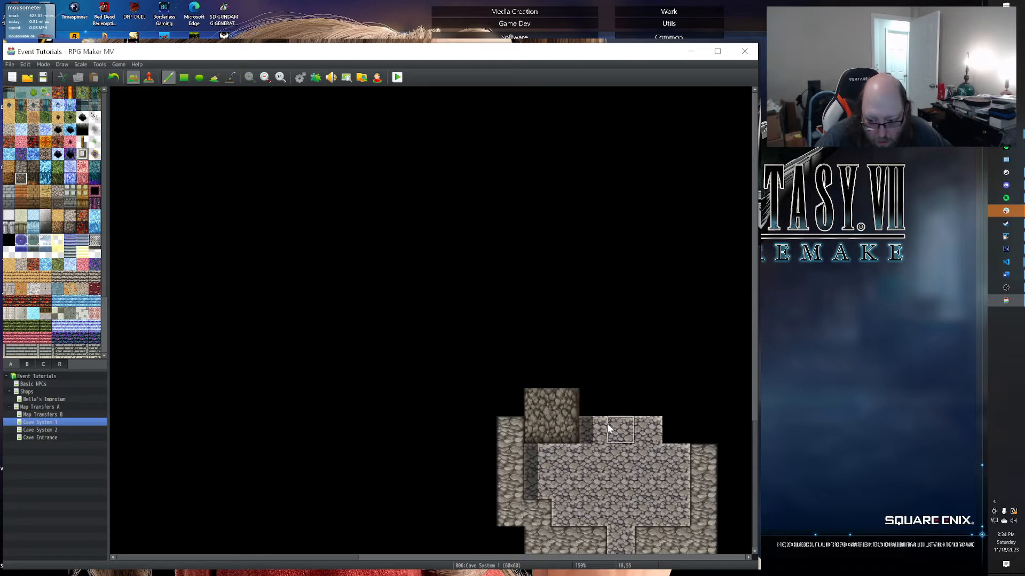
{"action": "mouse_move", "coordinate": [591, 424]}
{"action": "left_mouse_down"}
{"action": "mouse_move", "coordinate": [593, 409]}
{"action": "mouse_move", "coordinate": [616, 408]}
{"action": "mouse_move", "coordinate": [671, 426]}
{"action": "left_mouse_up"}
Extend the stone wall top up the east side and around the north side to enclose the wall faces.
{"action": "left_click_drag", "start_coordinate": [700, 457], "coordinate": [702, 439]}
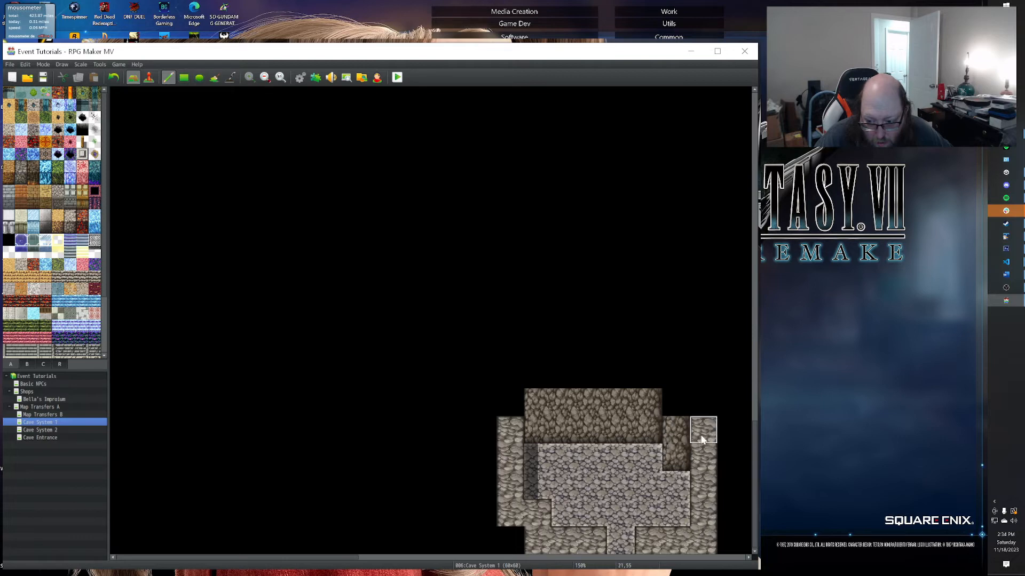
{"action": "mouse_move", "coordinate": [686, 402]}
{"action": "left_mouse_down"}
{"action": "mouse_move", "coordinate": [660, 373]}
{"action": "mouse_move", "coordinate": [534, 377]}
{"action": "mouse_move", "coordinate": [516, 399]}
{"action": "mouse_move", "coordinate": [512, 377]}
{"action": "left_mouse_up"}
{"action": "left_click", "coordinate": [666, 373]}
{"action": "left_click", "coordinate": [698, 404]}
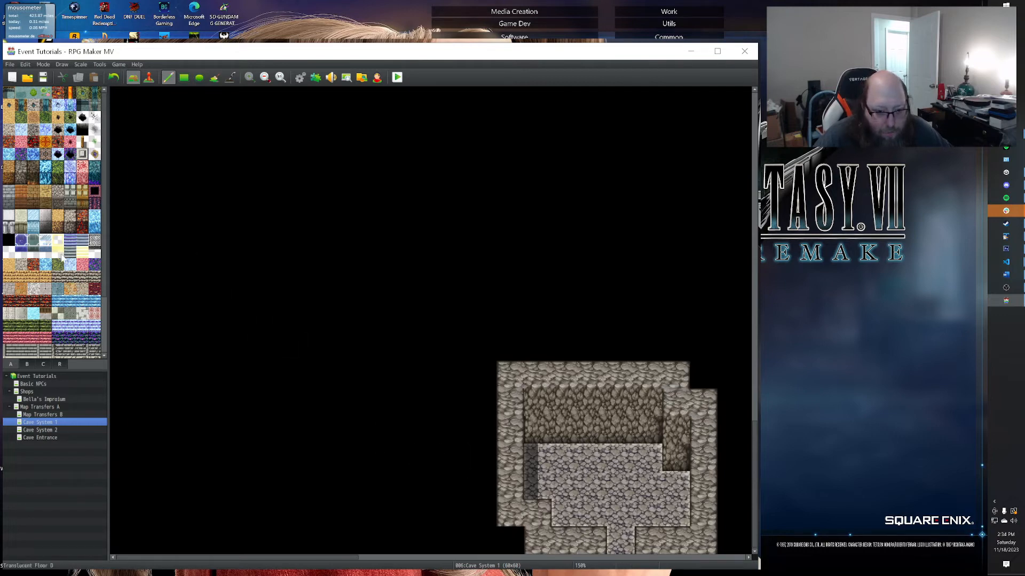
Place the glowing light entrance tile in the southern gap and a dark cave opening at the west end of the north wall face.
{"action": "left_click", "coordinate": [28, 365]}
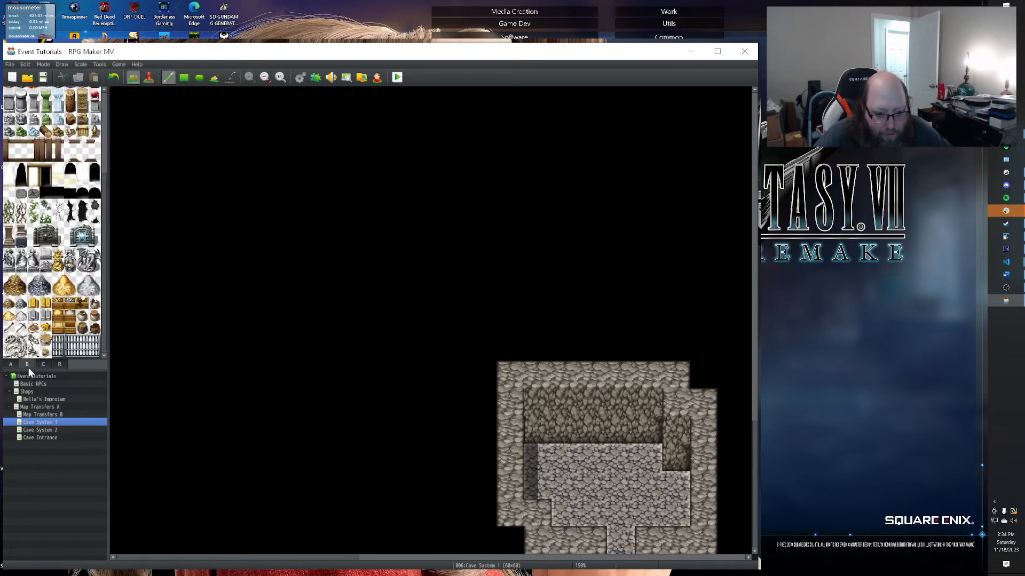
{"action": "left_click", "coordinate": [70, 181]}
{"action": "left_click", "coordinate": [621, 541]}
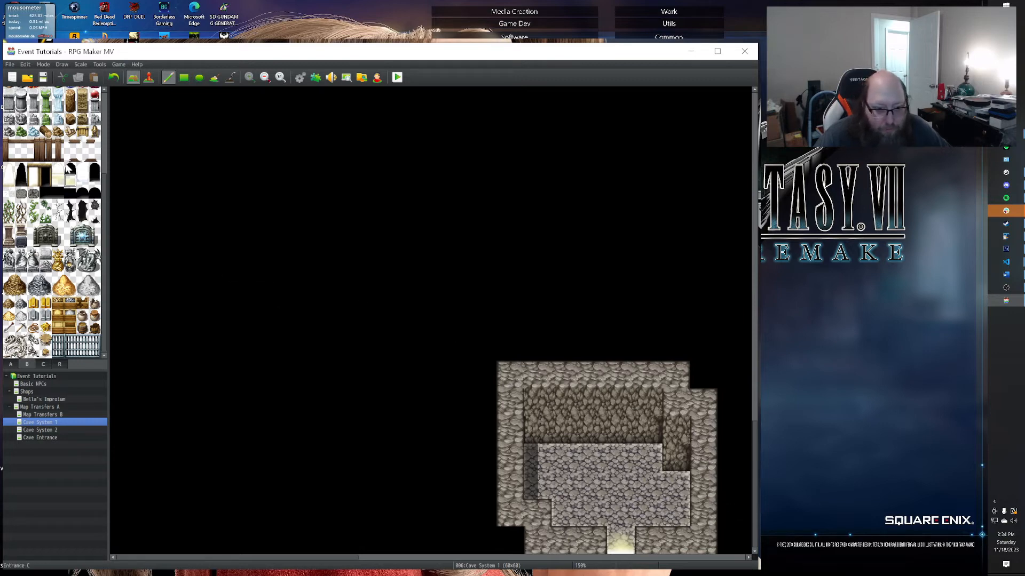
{"action": "left_click", "coordinate": [549, 430]}
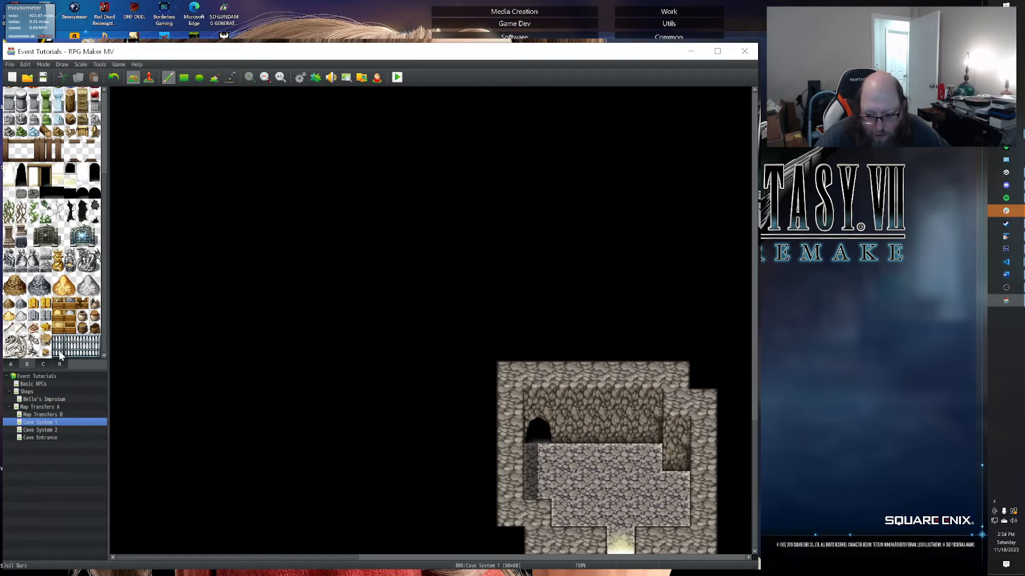
Erase the automatic shadow beside the west wall with the shadow pen and return to the pencil tool.
{"action": "left_click", "coordinate": [224, 75]}
{"action": "left_click", "coordinate": [532, 467]}
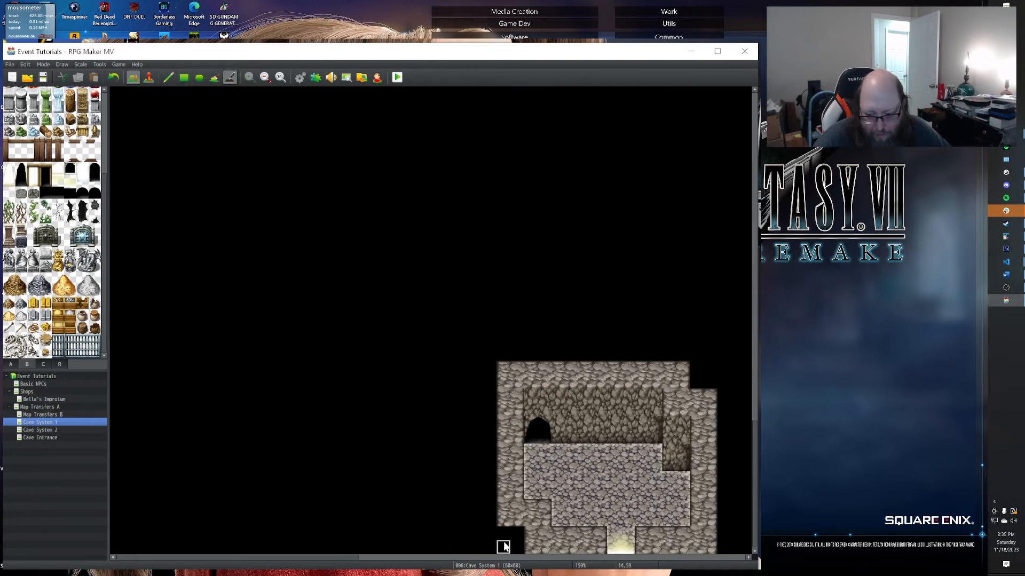
{"action": "left_click", "coordinate": [169, 77]}
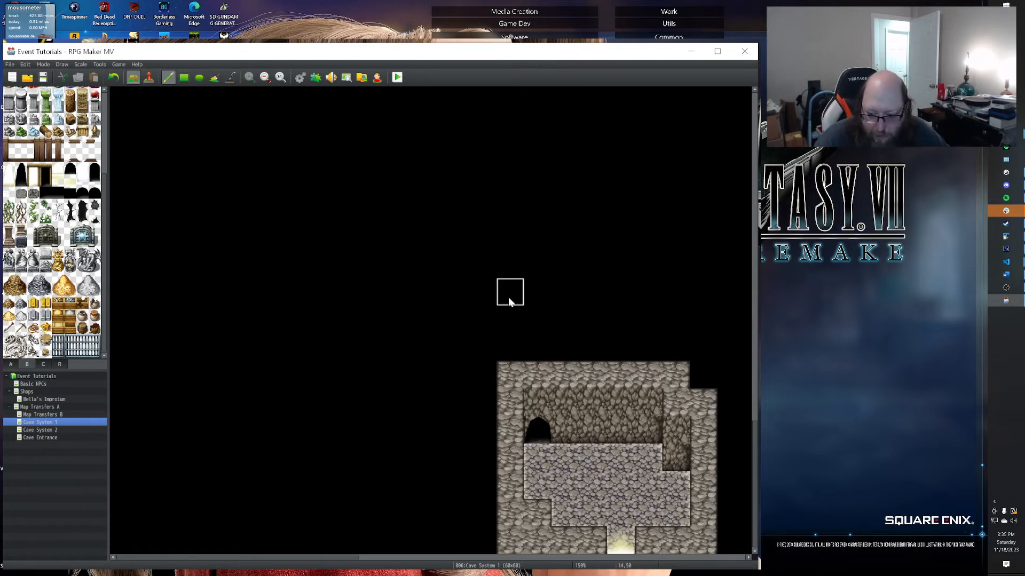
{"action": "scroll", "coordinate": [453, 306], "scroll_direction": "up", "scroll_amount": 2}
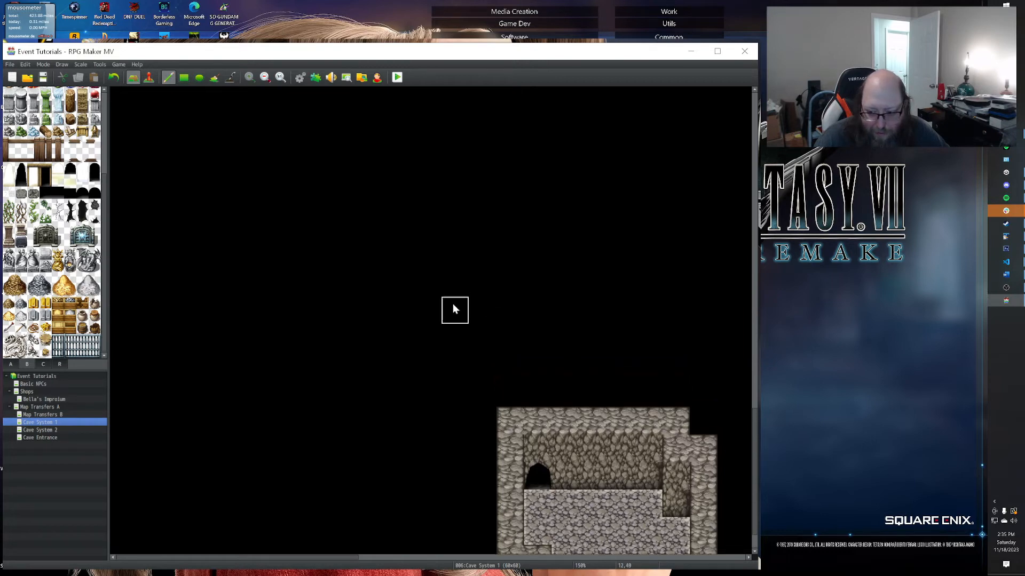
{"action": "scroll", "coordinate": [455, 309], "scroll_direction": "up", "scroll_amount": 20}
{"action": "scroll", "coordinate": [480, 391], "scroll_direction": "down", "scroll_amount": 20}
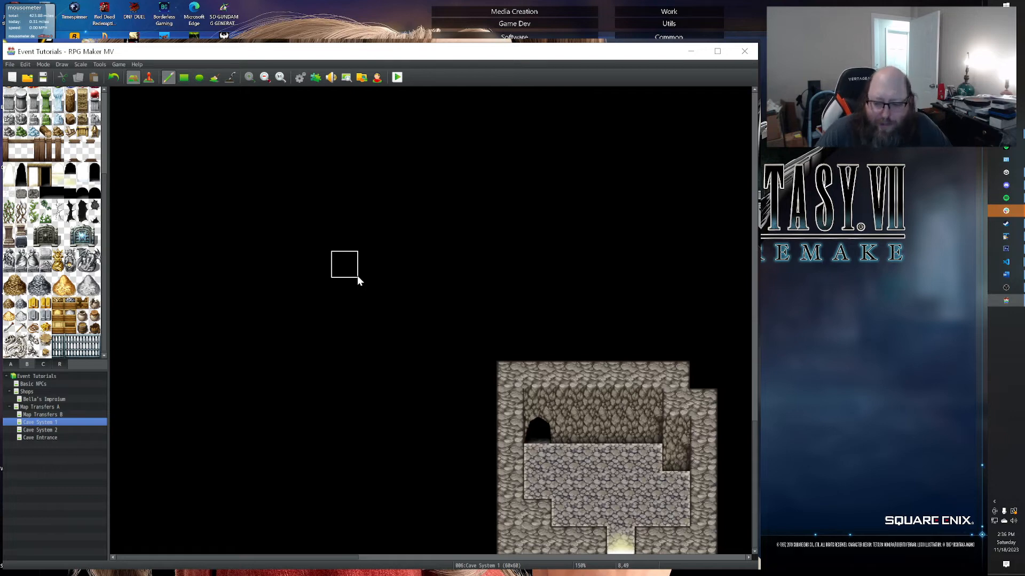
Place a tall rock against the northeast wall face and a small rock pile in the floor's southwest corner.
{"action": "scroll", "coordinate": [77, 302], "scroll_direction": "up", "scroll_amount": 3}
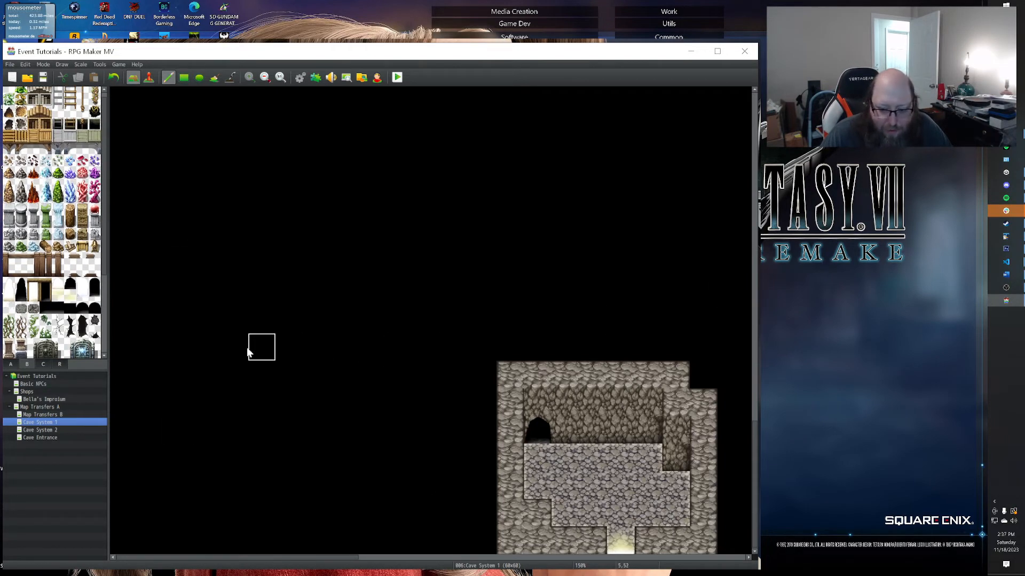
{"action": "scroll", "coordinate": [33, 212], "scroll_direction": "up", "scroll_amount": 1}
{"action": "left_click_drag", "start_coordinate": [21, 191], "coordinate": [20, 204]}
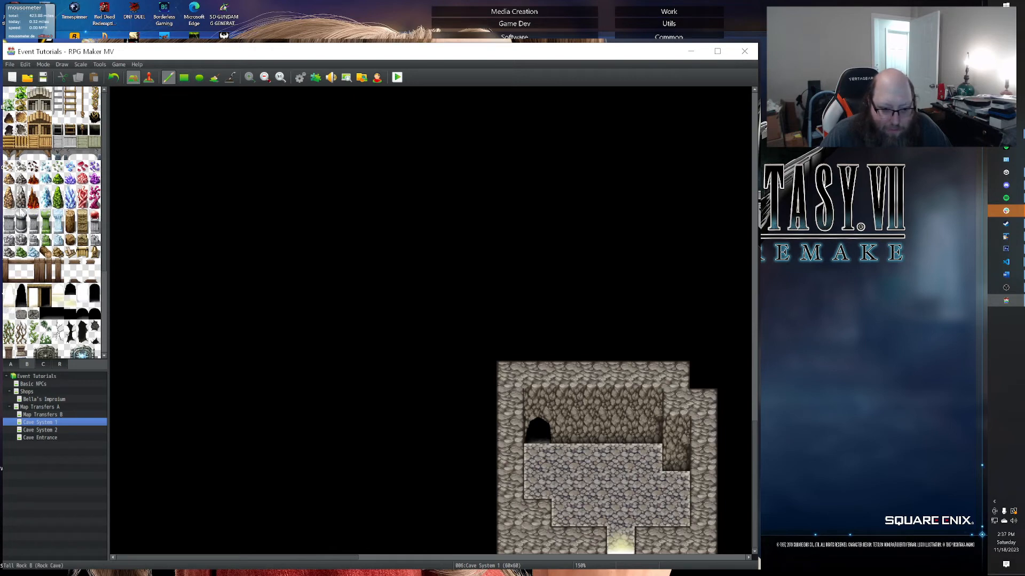
{"action": "left_click", "coordinate": [674, 460]}
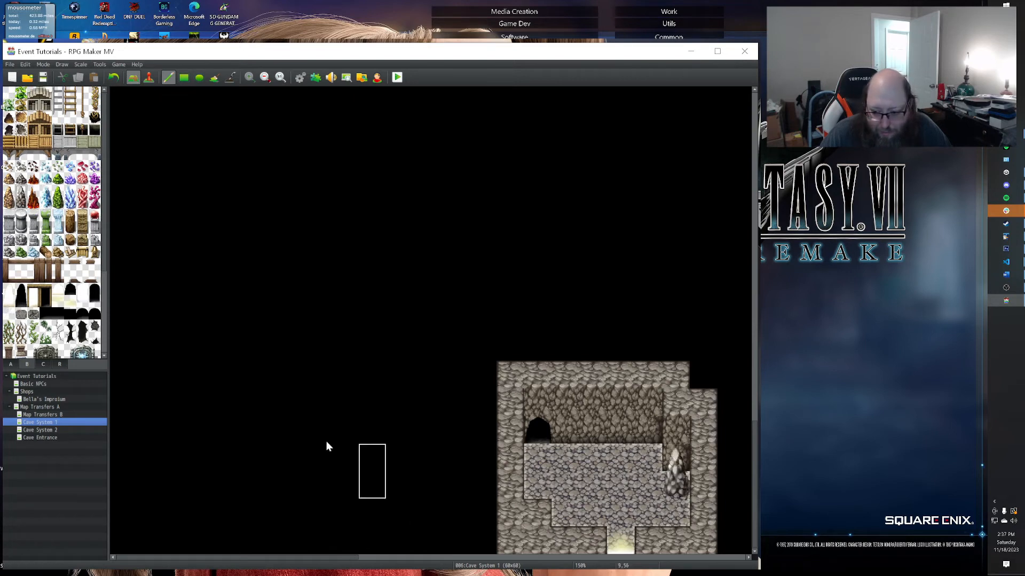
{"action": "left_click", "coordinate": [21, 177]}
{"action": "left_click", "coordinate": [566, 513]}
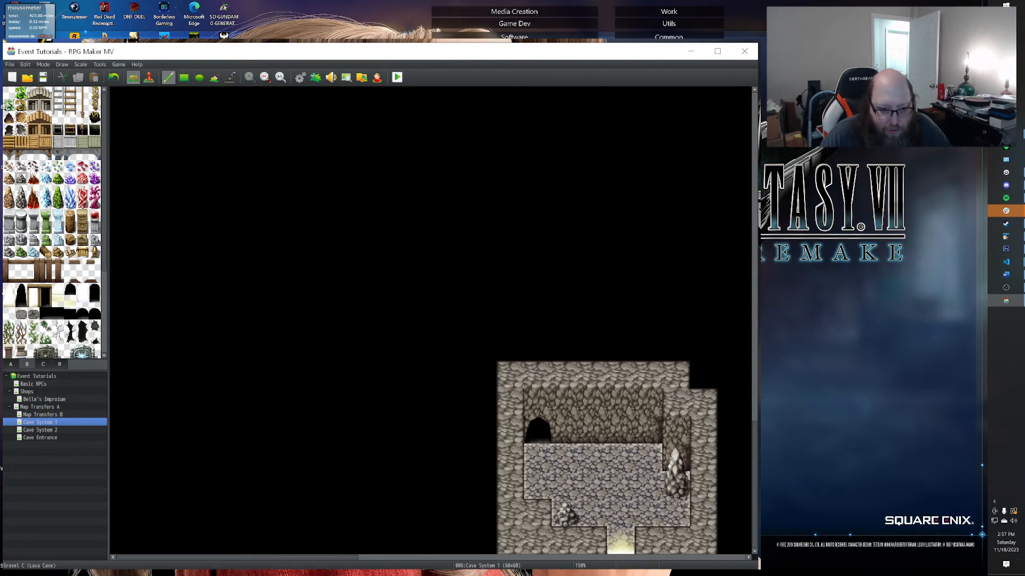
Scatter grey gravel on the floor near the cave opening and just northeast of the southern entrance.
{"action": "left_click", "coordinate": [10, 166]}
{"action": "left_click", "coordinate": [18, 166]}
{"action": "left_click", "coordinate": [568, 467]}
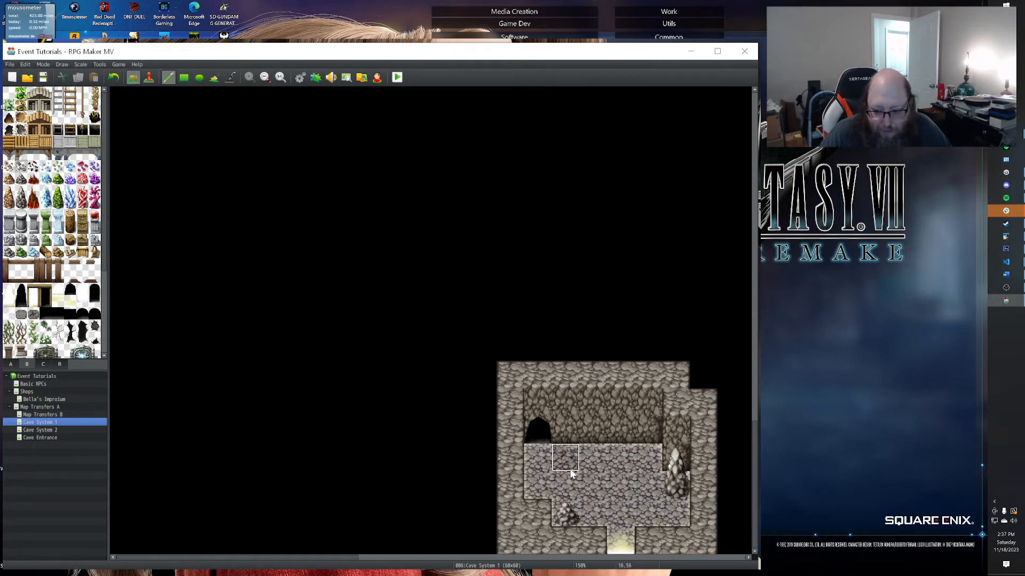
{"action": "left_click", "coordinate": [653, 507]}
{"action": "left_click", "coordinate": [33, 166]}
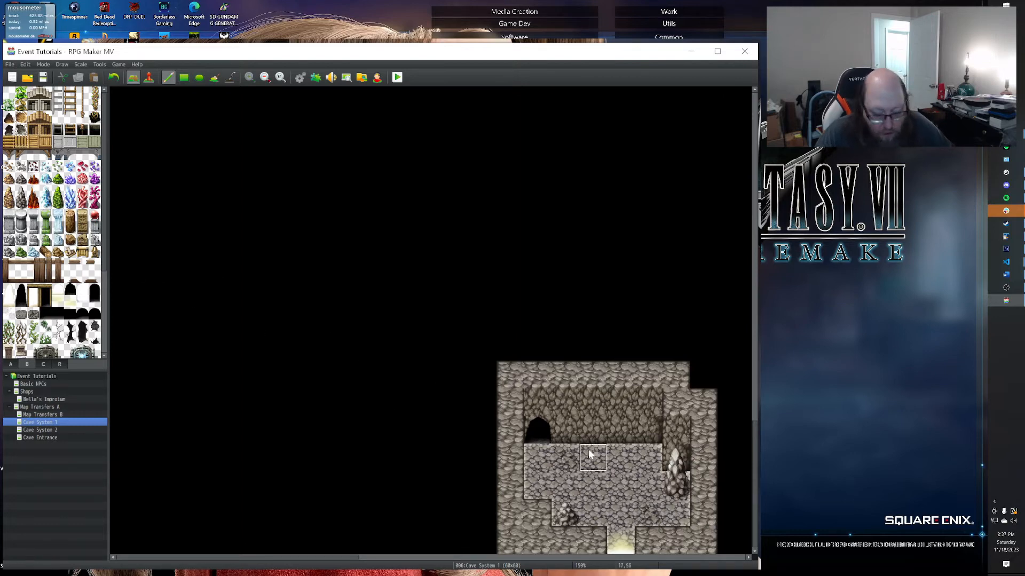
{"action": "left_click", "coordinate": [570, 460]}
{"action": "key", "text": "ctrl+z"}
Place orange-brown gravel on the floor near the cave opening and in the room's southeast corner.
{"action": "left_click", "coordinate": [10, 167]}
{"action": "left_click", "coordinate": [565, 468]}
{"action": "left_click", "coordinate": [683, 520]}
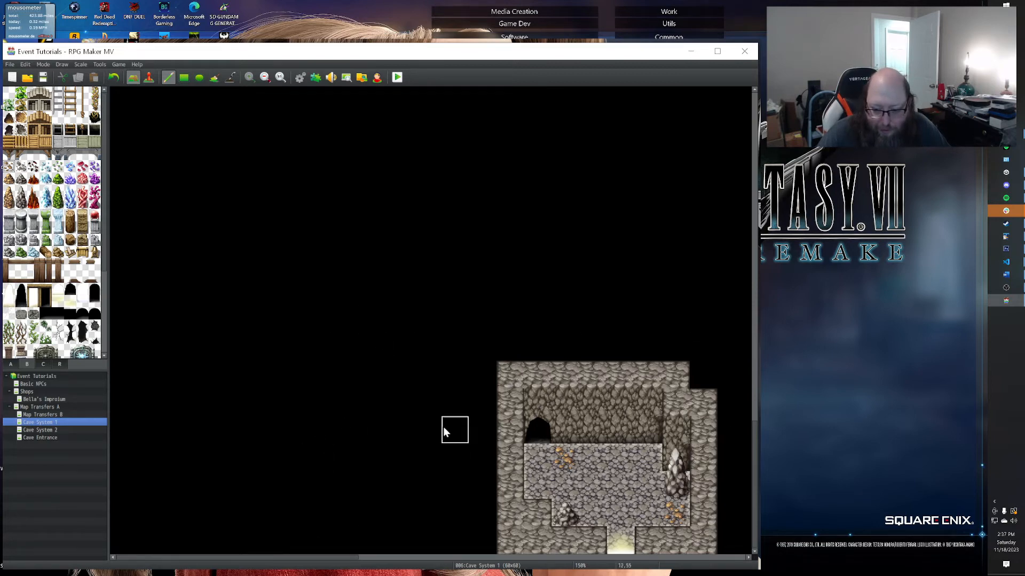
Paint a second, larger irregular grey rock floor about 13 tiles wide in the empty area northwest of the first room, leaving gaps inside.
{"action": "scroll", "coordinate": [440, 430], "scroll_direction": "up", "scroll_amount": 2}
{"action": "scroll", "coordinate": [437, 428], "scroll_direction": "up", "scroll_amount": 3}
{"action": "scroll", "coordinate": [463, 508], "scroll_direction": "down", "scroll_amount": 3}
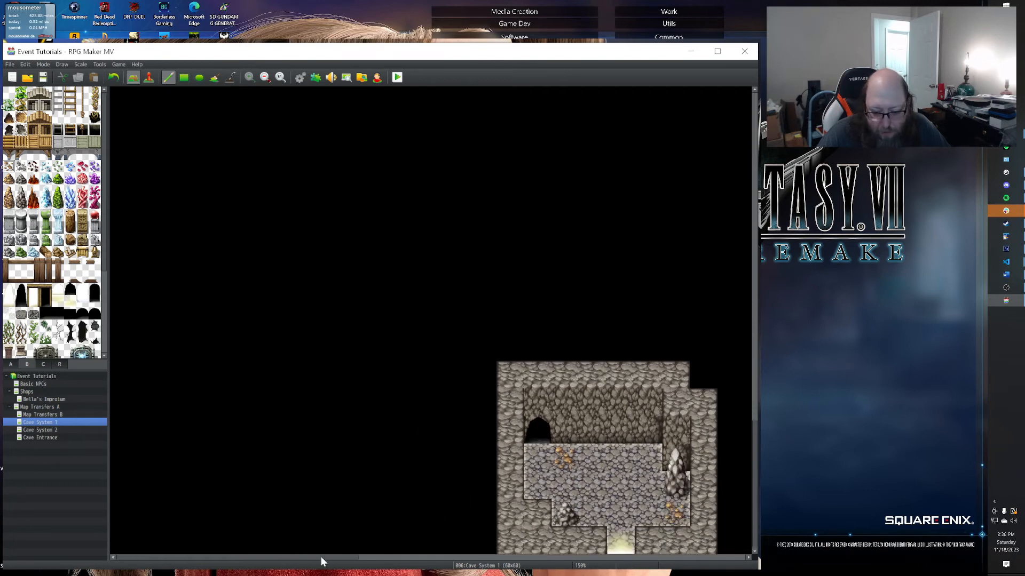
{"action": "scroll", "coordinate": [289, 530], "scroll_direction": "up", "scroll_amount": 5}
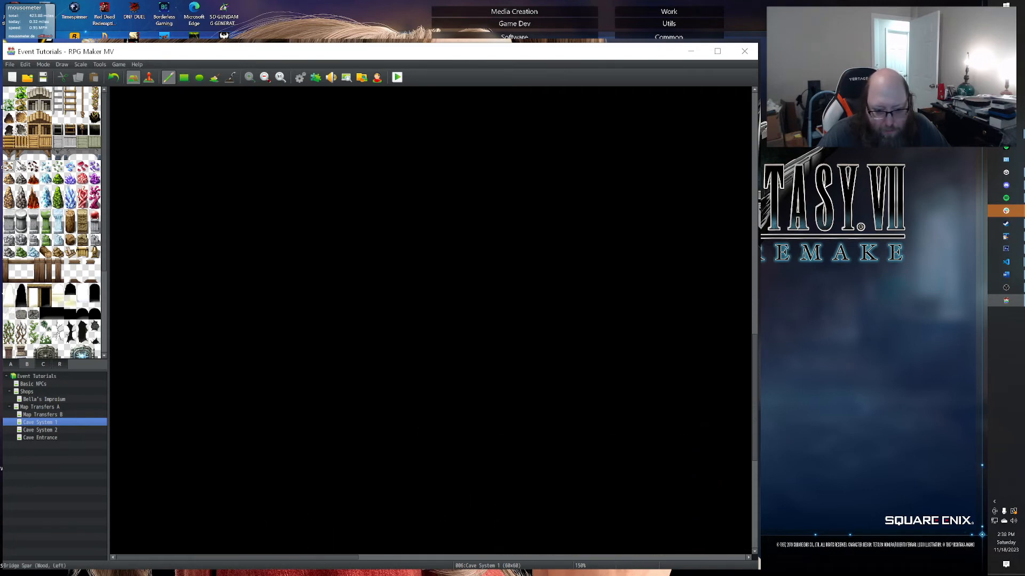
{"action": "left_click", "coordinate": [11, 364]}
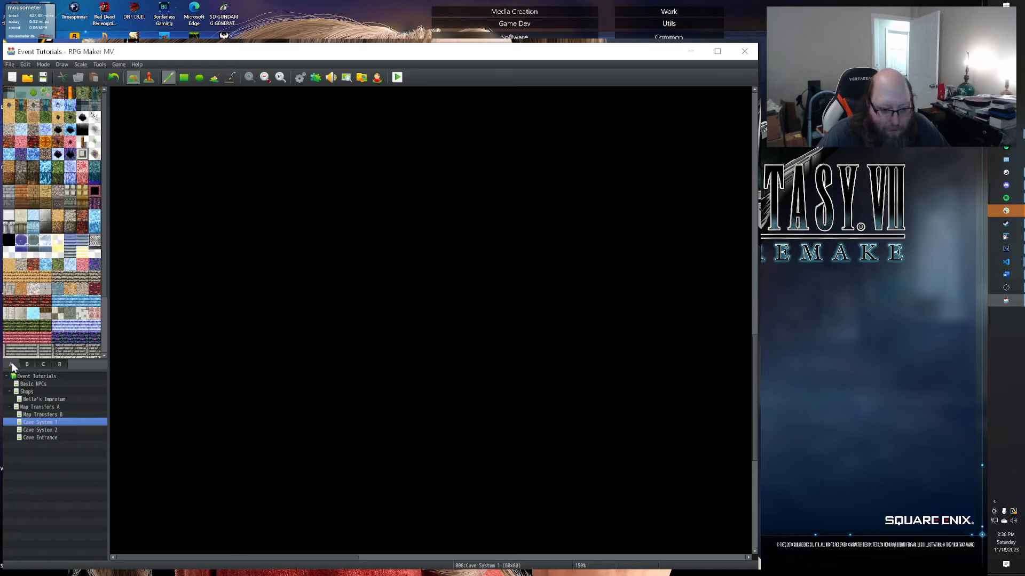
{"action": "left_click", "coordinate": [33, 130]}
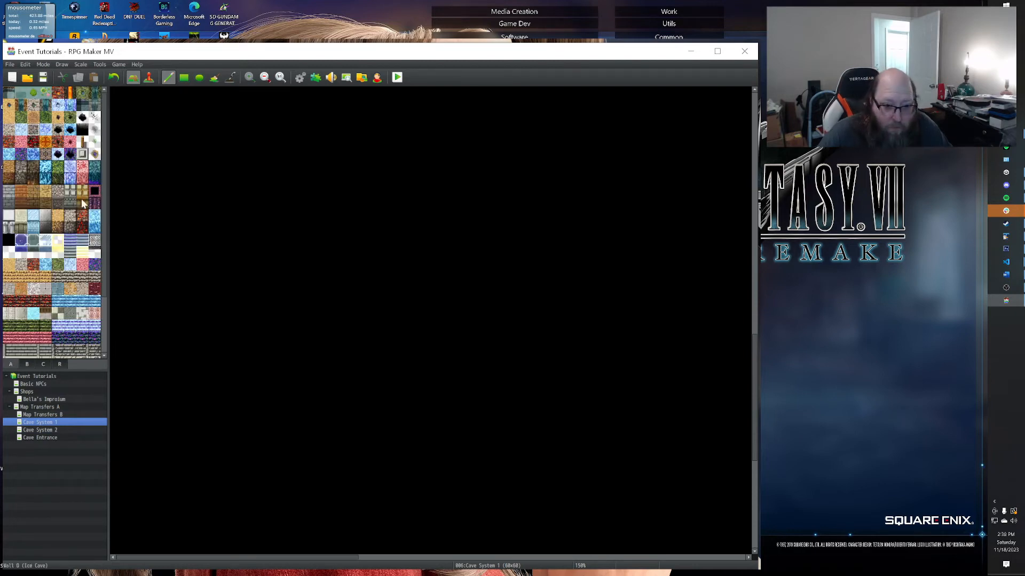
{"action": "mouse_move", "coordinate": [152, 188]}
{"action": "left_mouse_down"}
{"action": "mouse_move", "coordinate": [202, 201]}
{"action": "mouse_move", "coordinate": [172, 213]}
{"action": "left_mouse_up"}
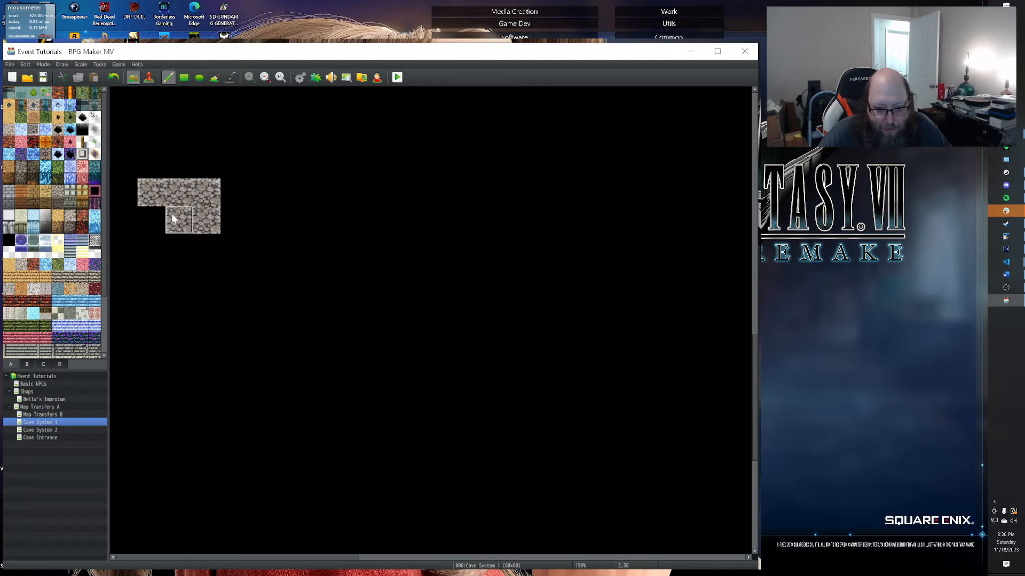
{"action": "mouse_move", "coordinate": [155, 252]}
{"action": "left_mouse_down"}
{"action": "mouse_move", "coordinate": [217, 257]}
{"action": "mouse_move", "coordinate": [281, 208]}
{"action": "mouse_move", "coordinate": [385, 219]}
{"action": "mouse_move", "coordinate": [293, 272]}
{"action": "mouse_move", "coordinate": [325, 258]}
{"action": "mouse_move", "coordinate": [334, 406]}
{"action": "mouse_move", "coordinate": [379, 331]}
{"action": "mouse_move", "coordinate": [416, 366]}
{"action": "mouse_move", "coordinate": [359, 354]}
{"action": "mouse_move", "coordinate": [398, 284]}
{"action": "mouse_move", "coordinate": [422, 302]}
{"action": "mouse_move", "coordinate": [486, 294]}
{"action": "mouse_move", "coordinate": [459, 315]}
{"action": "mouse_move", "coordinate": [483, 357]}
{"action": "left_mouse_up"}
{"action": "left_click", "coordinate": [317, 413]}
{"action": "mouse_move", "coordinate": [288, 386]}
{"action": "left_mouse_down"}
{"action": "mouse_move", "coordinate": [297, 414]}
{"action": "mouse_move", "coordinate": [265, 367]}
{"action": "mouse_move", "coordinate": [196, 410]}
{"action": "mouse_move", "coordinate": [190, 297]}
{"action": "mouse_move", "coordinate": [174, 338]}
{"action": "mouse_move", "coordinate": [198, 306]}
{"action": "mouse_move", "coordinate": [154, 342]}
{"action": "mouse_move", "coordinate": [165, 397]}
{"action": "left_mouse_up"}
{"action": "left_click", "coordinate": [208, 434]}
Trim the new floor's southwest, northeast and southeast edges into a stepped outline using blank tiles.
{"action": "right_click", "coordinate": [234, 464]}
{"action": "left_click_drag", "start_coordinate": [213, 424], "coordinate": [119, 364]}
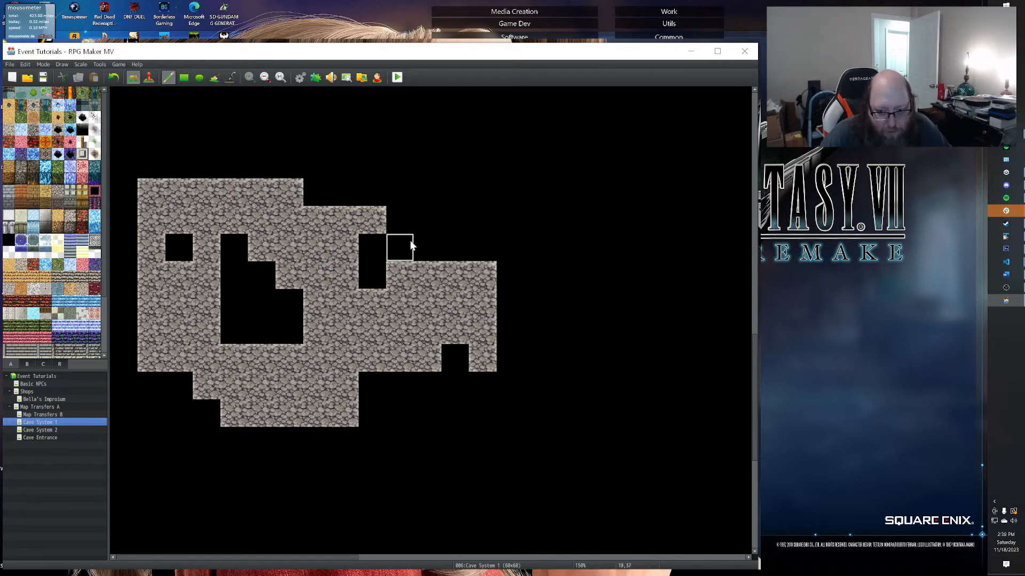
{"action": "left_click_drag", "start_coordinate": [380, 223], "coordinate": [355, 224]}
{"action": "left_click_drag", "start_coordinate": [483, 326], "coordinate": [483, 357]}
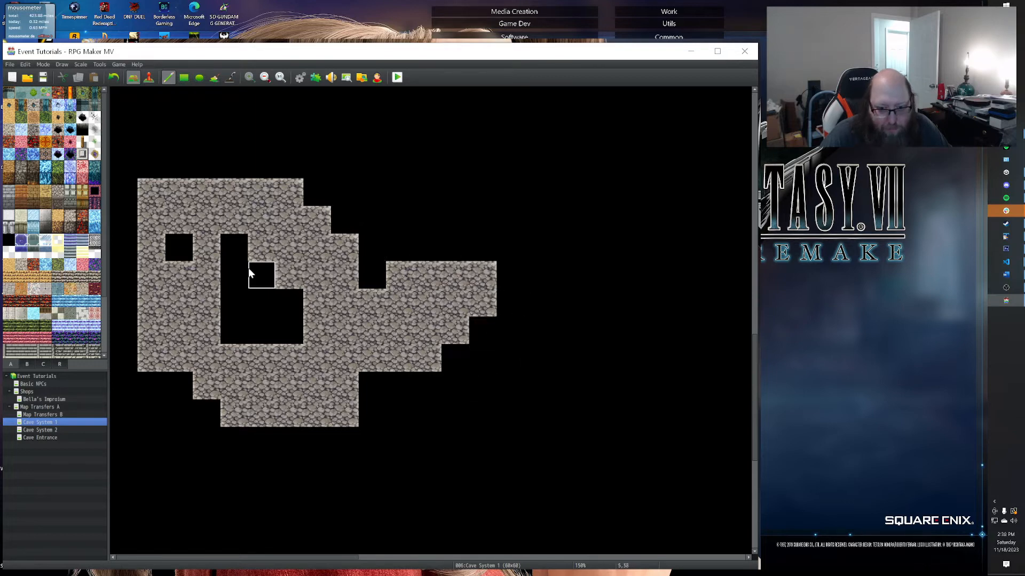
Reshape the gaps inside the floor into one diagonal stepped void by copying a blank block southeast and refilling its northwest edge.
{"action": "mouse_move", "coordinate": [232, 247]}
{"action": "left_mouse_down"}
{"action": "mouse_move", "coordinate": [180, 262]}
{"action": "mouse_move", "coordinate": [234, 274]}
{"action": "mouse_move", "coordinate": [206, 304]}
{"action": "left_mouse_up"}
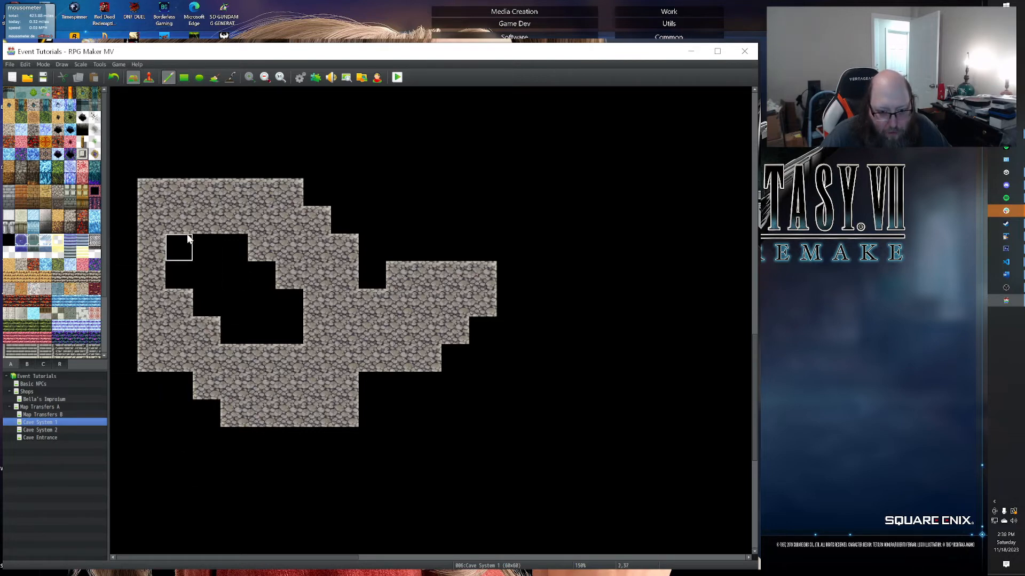
{"action": "mouse_move", "coordinate": [178, 267]}
{"action": "right_mouse_down"}
{"action": "mouse_move", "coordinate": [236, 263]}
{"action": "mouse_move", "coordinate": [328, 353]}
{"action": "right_mouse_up"}
{"action": "left_click", "coordinate": [332, 356]}
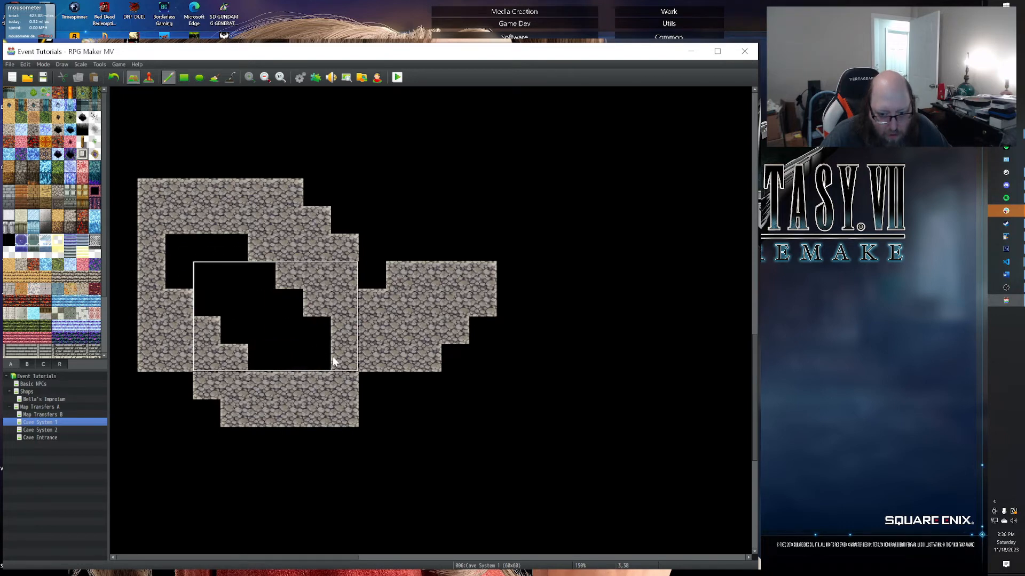
{"action": "right_click", "coordinate": [284, 251]}
{"action": "mouse_move", "coordinate": [266, 245]}
{"action": "left_mouse_down"}
{"action": "mouse_move", "coordinate": [164, 255]}
{"action": "mouse_move", "coordinate": [176, 271]}
{"action": "left_mouse_up"}
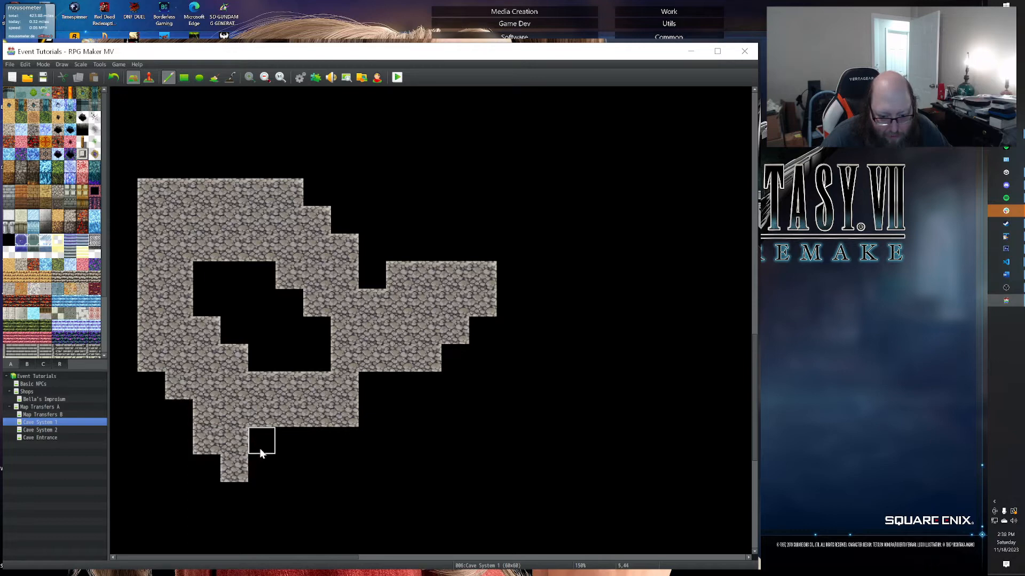
Extend the rock floor to the south and southeast, fill its northeast notch, and trim the northwest corner into steps.
{"action": "mouse_move", "coordinate": [341, 445]}
{"action": "left_mouse_down"}
{"action": "mouse_move", "coordinate": [366, 451]}
{"action": "mouse_move", "coordinate": [393, 412]}
{"action": "mouse_move", "coordinate": [366, 389]}
{"action": "mouse_move", "coordinate": [366, 267]}
{"action": "left_mouse_up"}
{"action": "left_click_drag", "start_coordinate": [262, 473], "coordinate": [299, 480]}
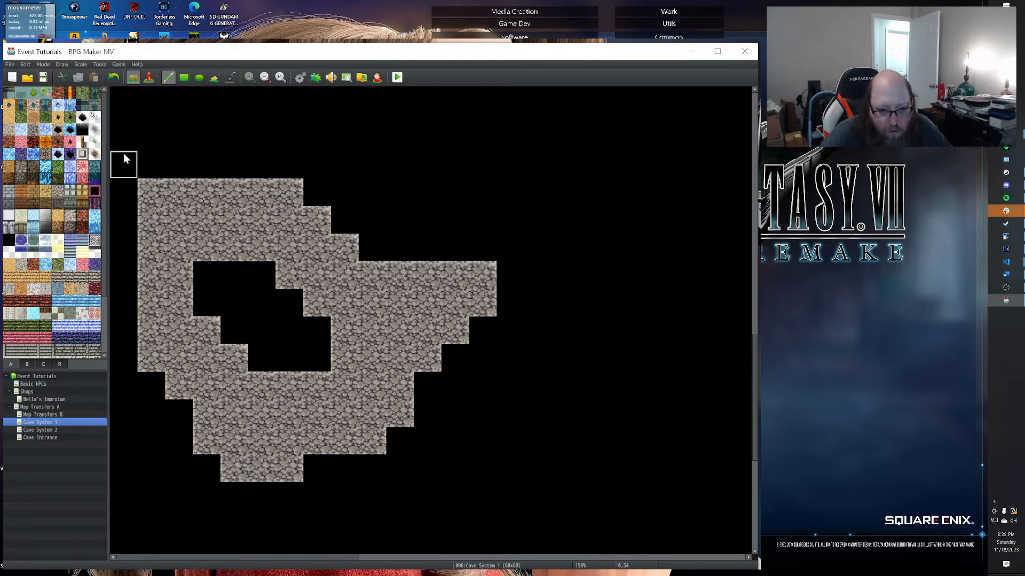
{"action": "mouse_move", "coordinate": [144, 187]}
{"action": "left_mouse_down"}
{"action": "mouse_move", "coordinate": [143, 165]}
{"action": "mouse_move", "coordinate": [143, 214]}
{"action": "left_mouse_up"}
{"action": "left_click", "coordinate": [172, 185]}
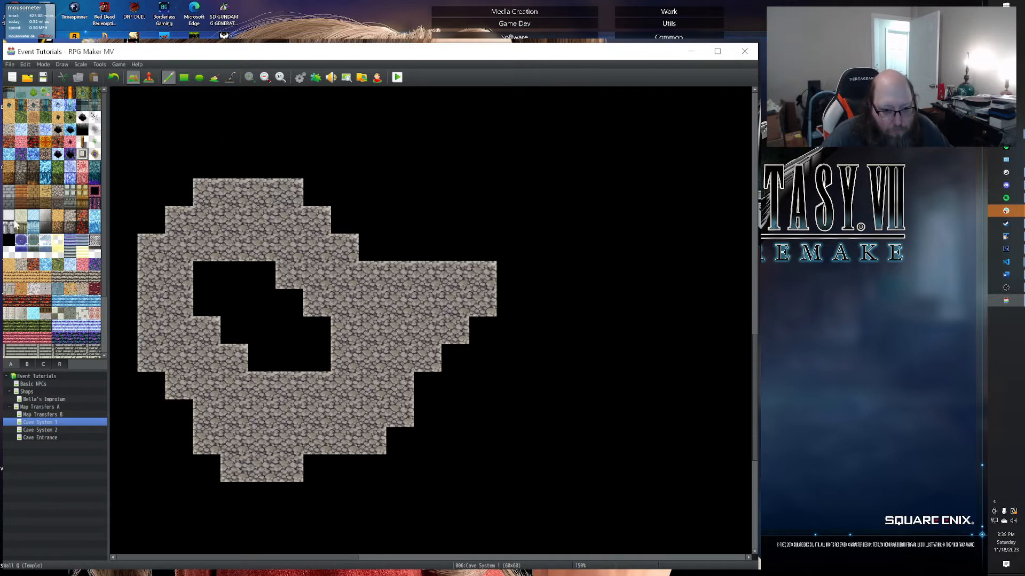
Paint a one-tile rock cave wall-top border along the southwest, south, southeast and east edges of the new floor.
{"action": "left_click", "coordinate": [70, 216]}
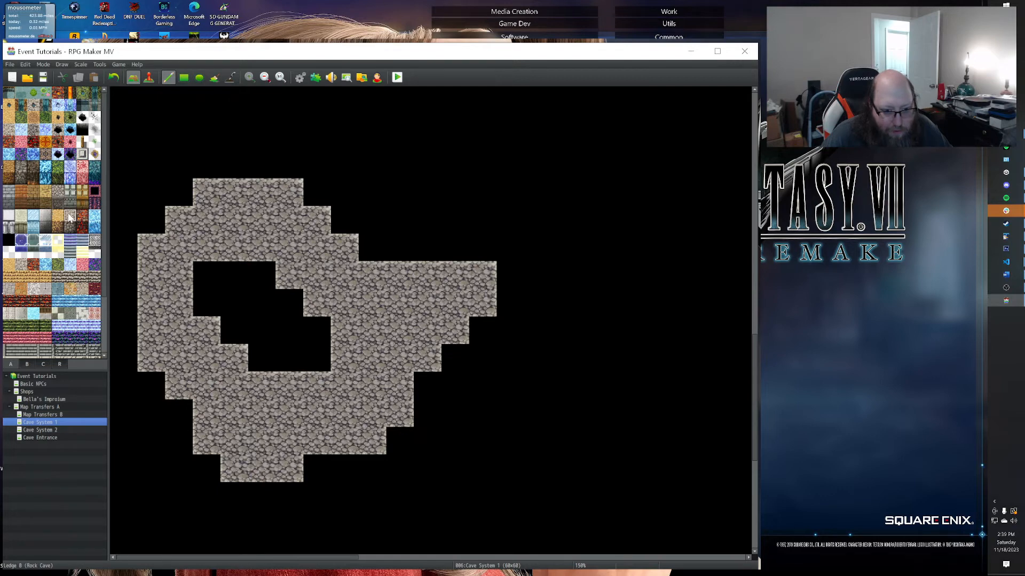
{"action": "left_click", "coordinate": [21, 167]}
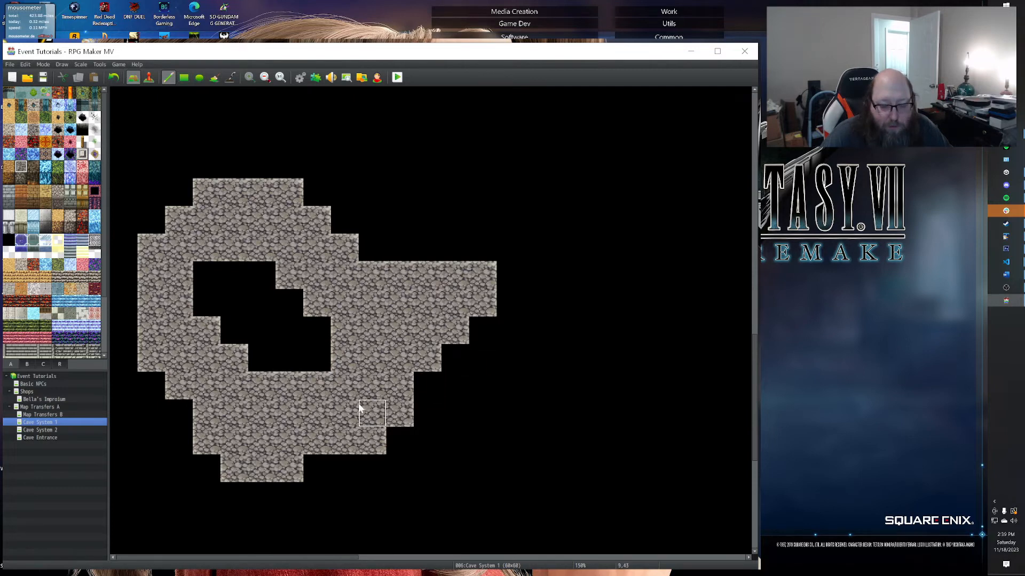
{"action": "left_click", "coordinate": [151, 385]}
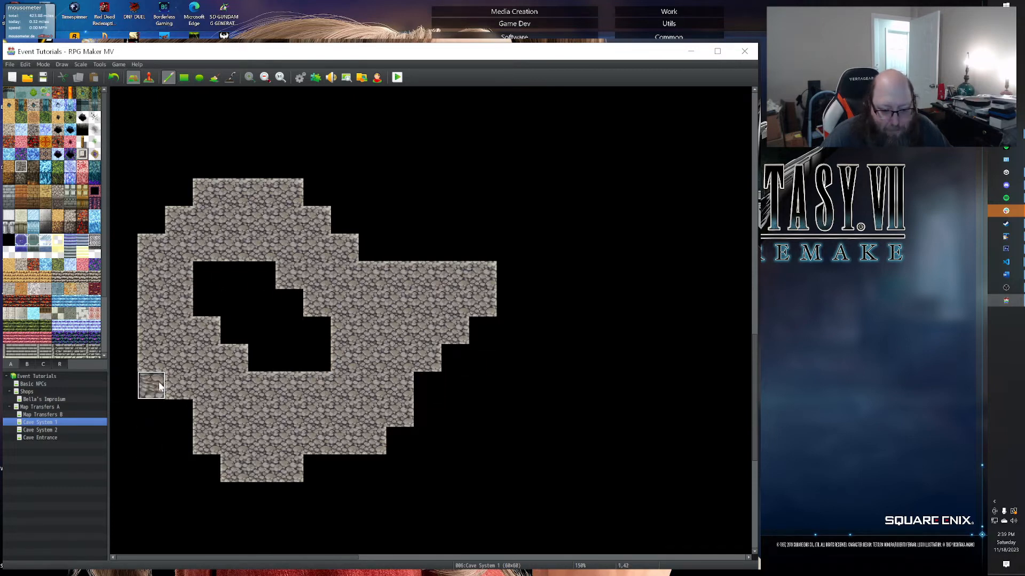
{"action": "left_click", "coordinate": [160, 408]}
{"action": "left_click", "coordinate": [170, 426]}
{"action": "left_click", "coordinate": [170, 434]}
{"action": "mouse_move", "coordinate": [202, 483]}
{"action": "left_mouse_down"}
{"action": "mouse_move", "coordinate": [205, 497]}
{"action": "mouse_move", "coordinate": [263, 489]}
{"action": "left_mouse_up"}
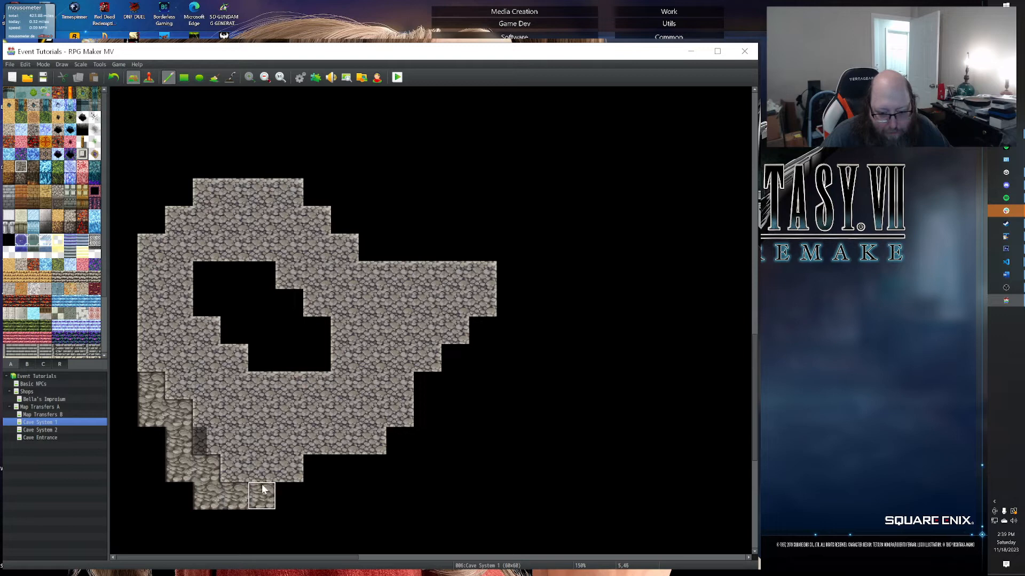
{"action": "left_click", "coordinate": [308, 490]}
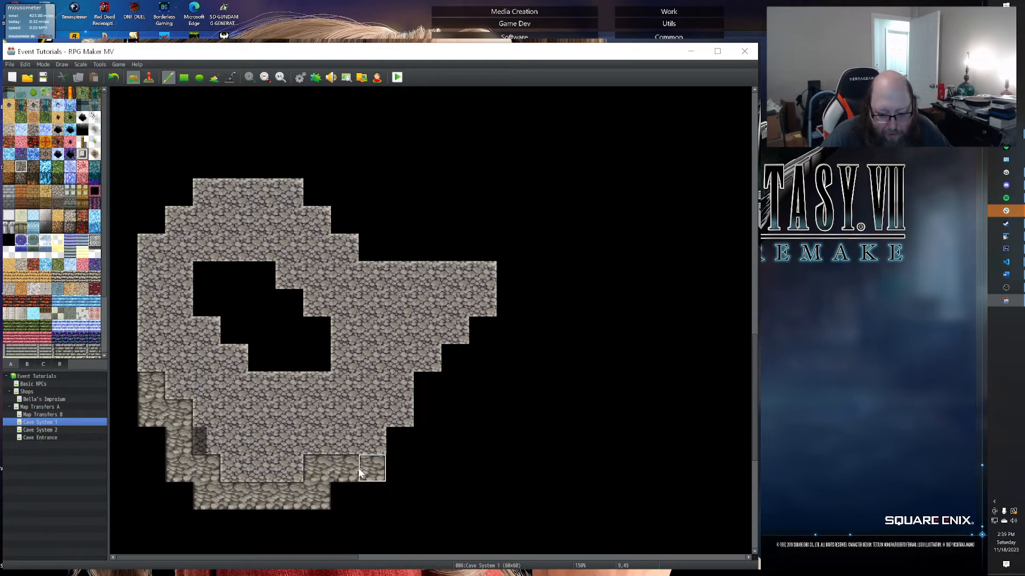
{"action": "mouse_move", "coordinate": [387, 470]}
{"action": "left_mouse_down"}
{"action": "mouse_move", "coordinate": [401, 449]}
{"action": "mouse_move", "coordinate": [423, 441]}
{"action": "mouse_move", "coordinate": [458, 357]}
{"action": "mouse_move", "coordinate": [481, 352]}
{"action": "mouse_move", "coordinate": [508, 298]}
{"action": "mouse_move", "coordinate": [510, 264]}
{"action": "left_mouse_up"}
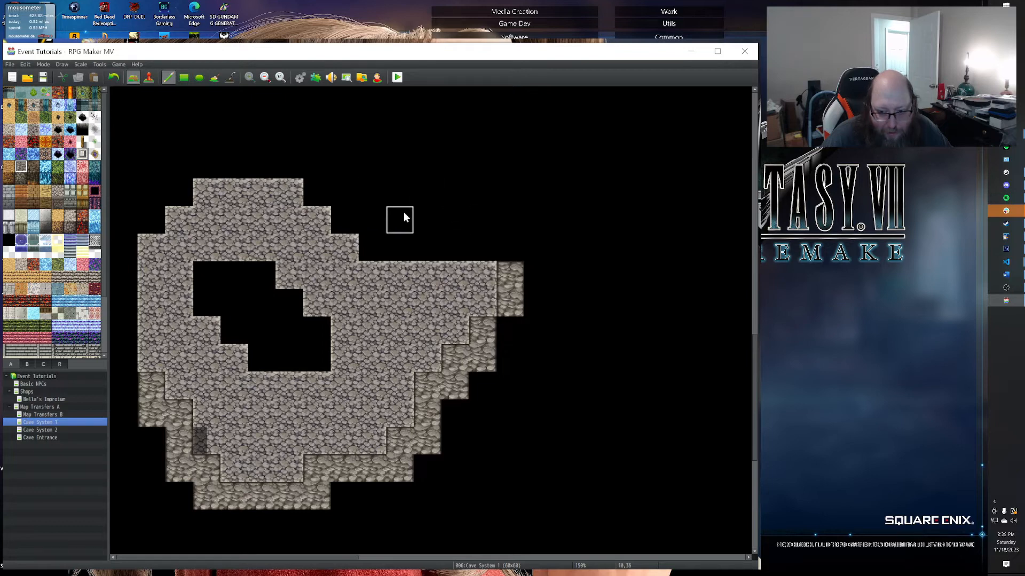
{"action": "left_click", "coordinate": [506, 335]}
Continue the rock wall-top border up the floor's west side and around its stepped northwest corner.
{"action": "left_click", "coordinate": [120, 366]}
{"action": "left_click", "coordinate": [119, 329]}
{"action": "left_click", "coordinate": [125, 303]}
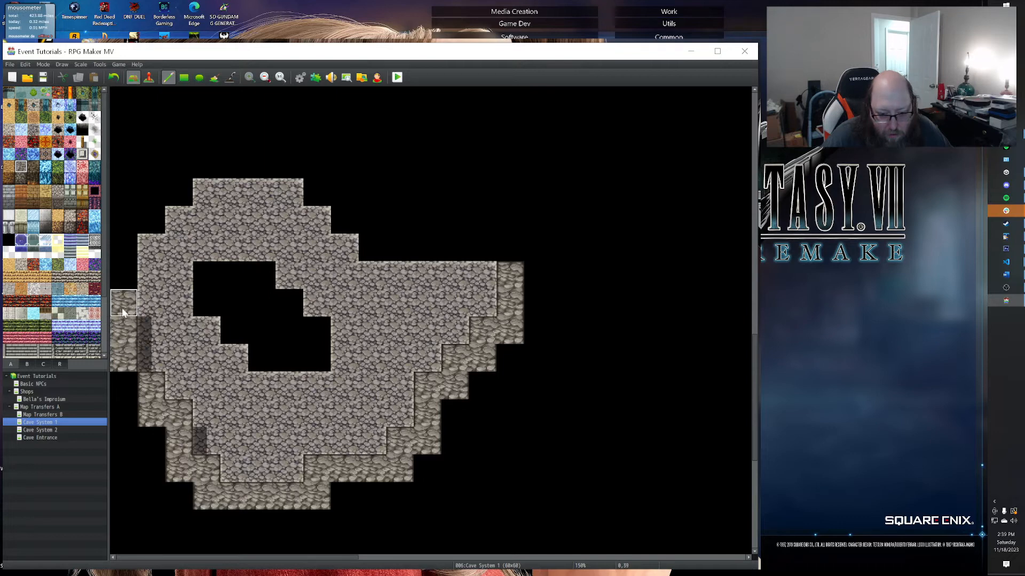
{"action": "left_click", "coordinate": [126, 278]}
{"action": "left_click", "coordinate": [125, 254]}
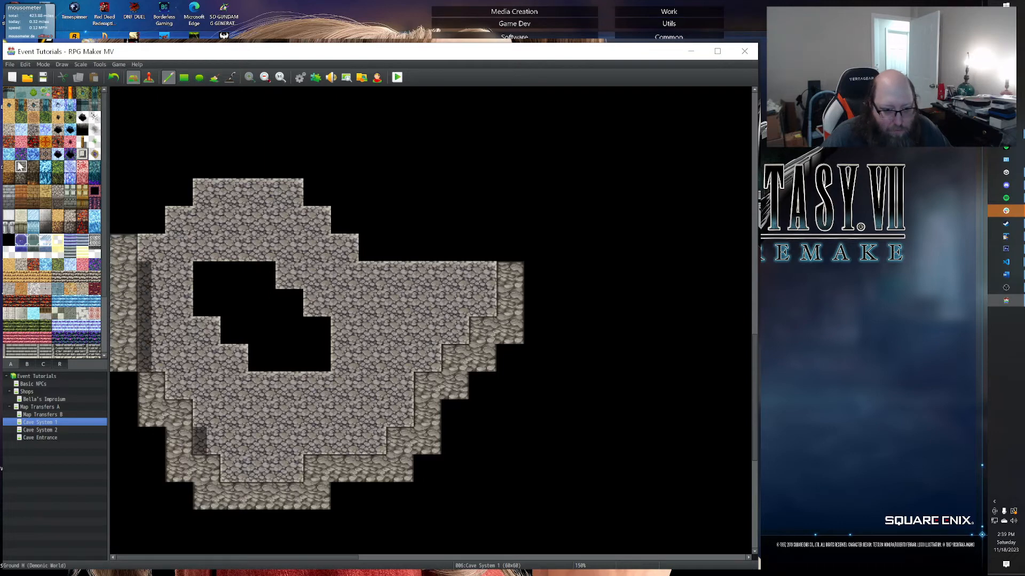
{"action": "mouse_move", "coordinate": [142, 219]}
{"action": "left_mouse_down"}
{"action": "mouse_move", "coordinate": [144, 200]}
{"action": "mouse_move", "coordinate": [174, 194]}
{"action": "mouse_move", "coordinate": [181, 174]}
{"action": "left_mouse_up"}
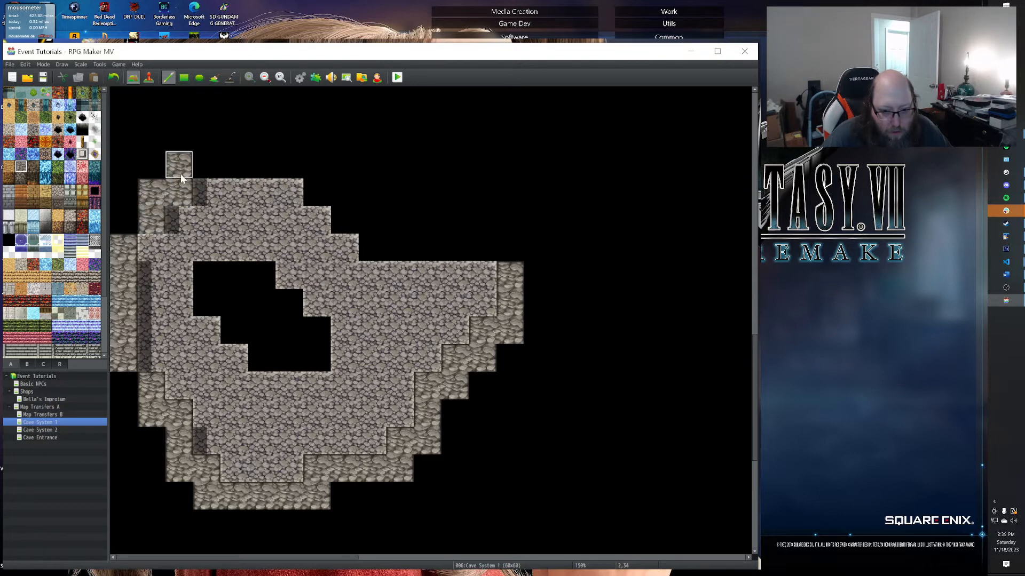
{"action": "left_click", "coordinate": [203, 144]}
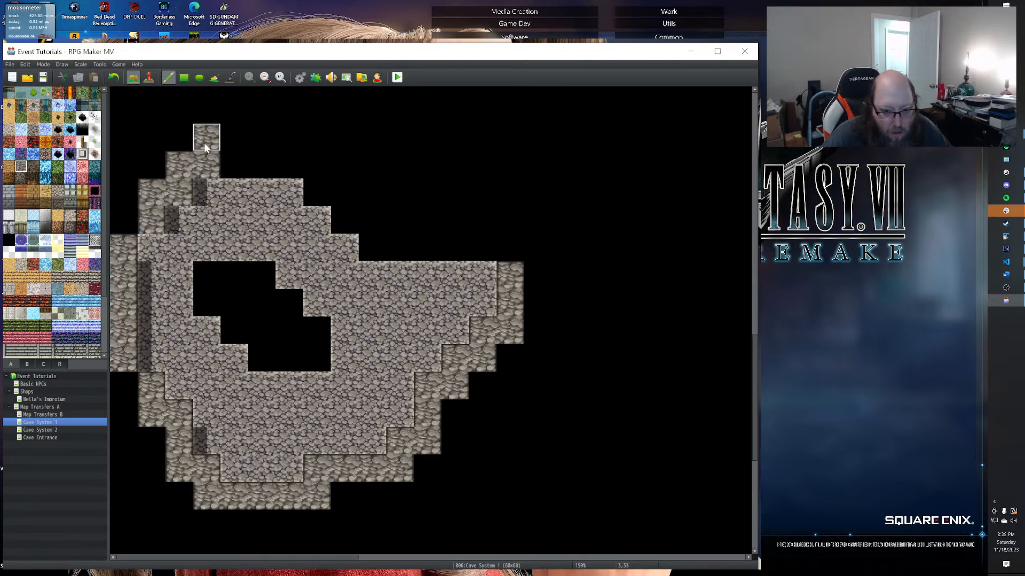
Paint two-tile-high rock wall faces along the room's northwest, north and northeast floor edges, following the steps.
{"action": "left_click", "coordinate": [22, 178]}
{"action": "mouse_move", "coordinate": [196, 219]}
{"action": "left_mouse_down"}
{"action": "mouse_move", "coordinate": [160, 202]}
{"action": "mouse_move", "coordinate": [179, 172]}
{"action": "mouse_move", "coordinate": [203, 170]}
{"action": "mouse_move", "coordinate": [206, 142]}
{"action": "mouse_move", "coordinate": [236, 163]}
{"action": "mouse_move", "coordinate": [288, 162]}
{"action": "mouse_move", "coordinate": [257, 160]}
{"action": "left_mouse_up"}
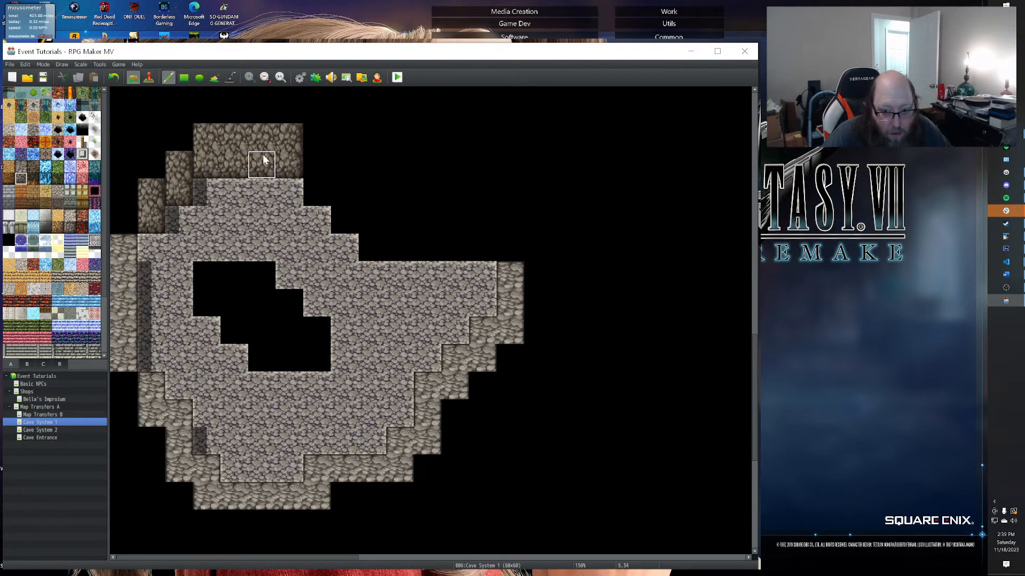
{"action": "mouse_move", "coordinate": [331, 187]}
{"action": "left_mouse_down"}
{"action": "mouse_move", "coordinate": [366, 220]}
{"action": "mouse_move", "coordinate": [362, 236]}
{"action": "left_mouse_up"}
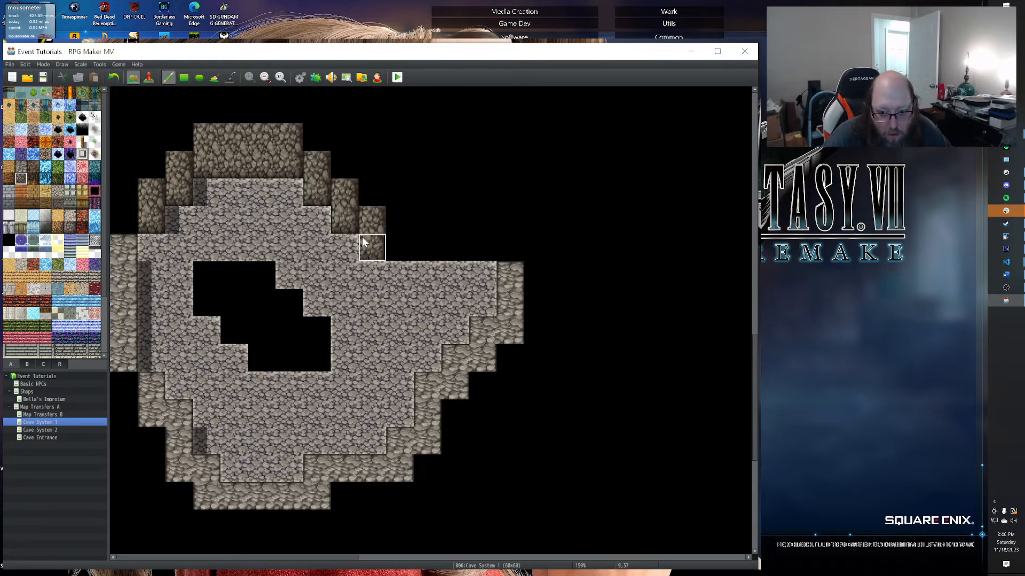
{"action": "left_click_drag", "start_coordinate": [486, 246], "coordinate": [407, 229]}
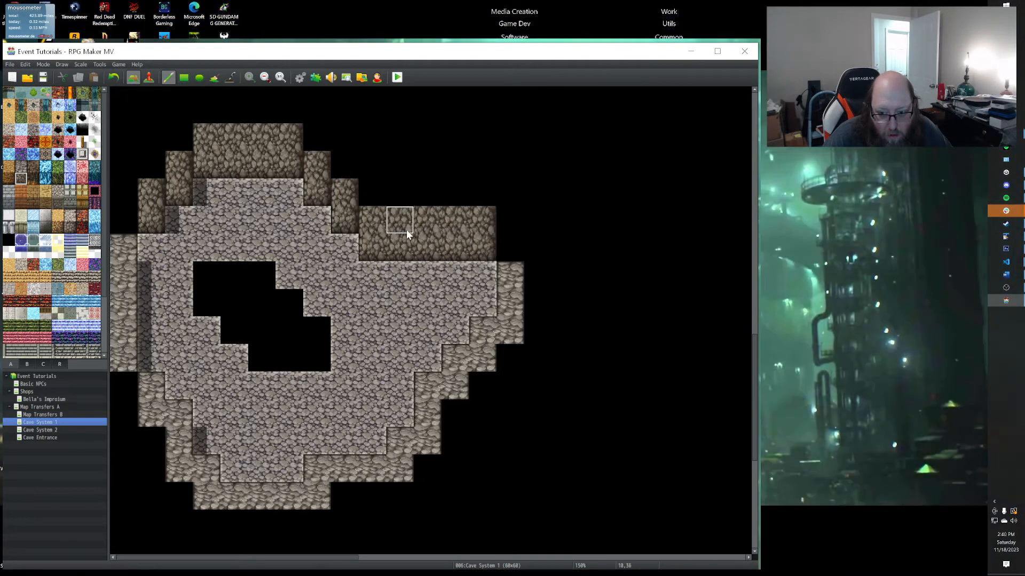
Enclose the north wall faces with a rock wall-top border and fill the southwest corner of the border.
{"action": "mouse_move", "coordinate": [512, 287]}
{"action": "left_mouse_down"}
{"action": "mouse_move", "coordinate": [514, 213]}
{"action": "mouse_move", "coordinate": [455, 194]}
{"action": "mouse_move", "coordinate": [383, 196]}
{"action": "mouse_move", "coordinate": [373, 176]}
{"action": "mouse_move", "coordinate": [342, 168]}
{"action": "mouse_move", "coordinate": [340, 152]}
{"action": "mouse_move", "coordinate": [302, 129]}
{"action": "mouse_move", "coordinate": [208, 130]}
{"action": "left_mouse_up"}
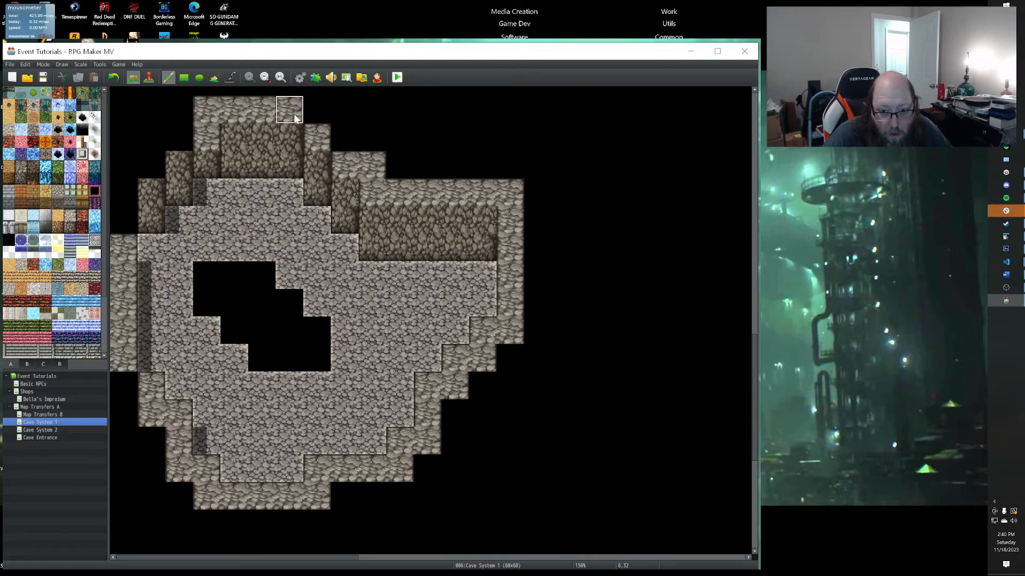
{"action": "mouse_move", "coordinate": [290, 134]}
{"action": "left_mouse_down"}
{"action": "mouse_move", "coordinate": [316, 107]}
{"action": "mouse_move", "coordinate": [218, 107]}
{"action": "mouse_move", "coordinate": [126, 197]}
{"action": "mouse_move", "coordinate": [128, 242]}
{"action": "mouse_move", "coordinate": [128, 165]}
{"action": "mouse_move", "coordinate": [159, 150]}
{"action": "mouse_move", "coordinate": [181, 115]}
{"action": "mouse_move", "coordinate": [317, 160]}
{"action": "mouse_move", "coordinate": [344, 138]}
{"action": "left_mouse_up"}
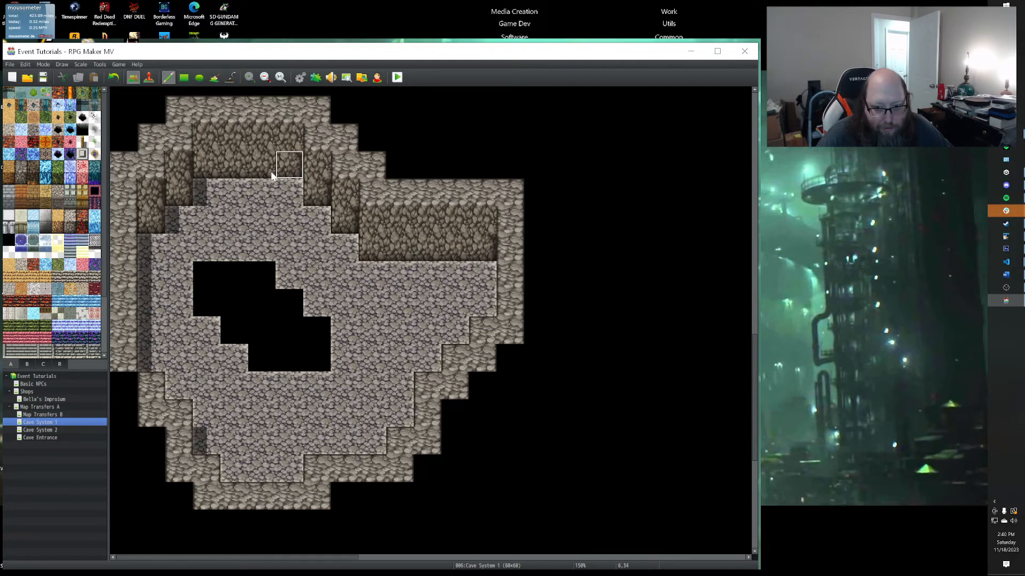
{"action": "left_click", "coordinate": [124, 385]}
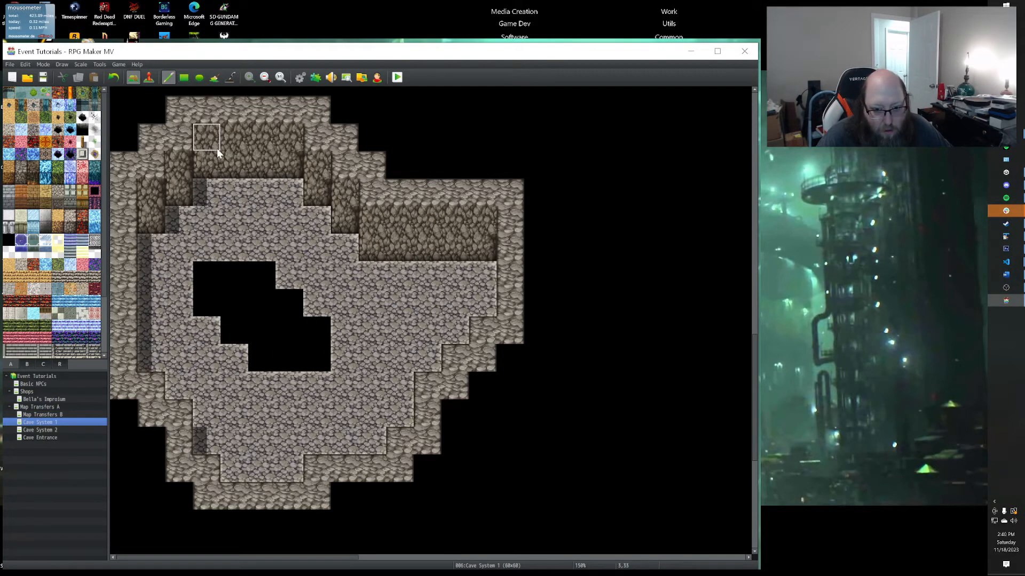
Paint two-tile-high rock wall faces along the inner void's stepped north edge and extend the void southward to match.
{"action": "left_click_drag", "start_coordinate": [236, 281], "coordinate": [264, 283]}
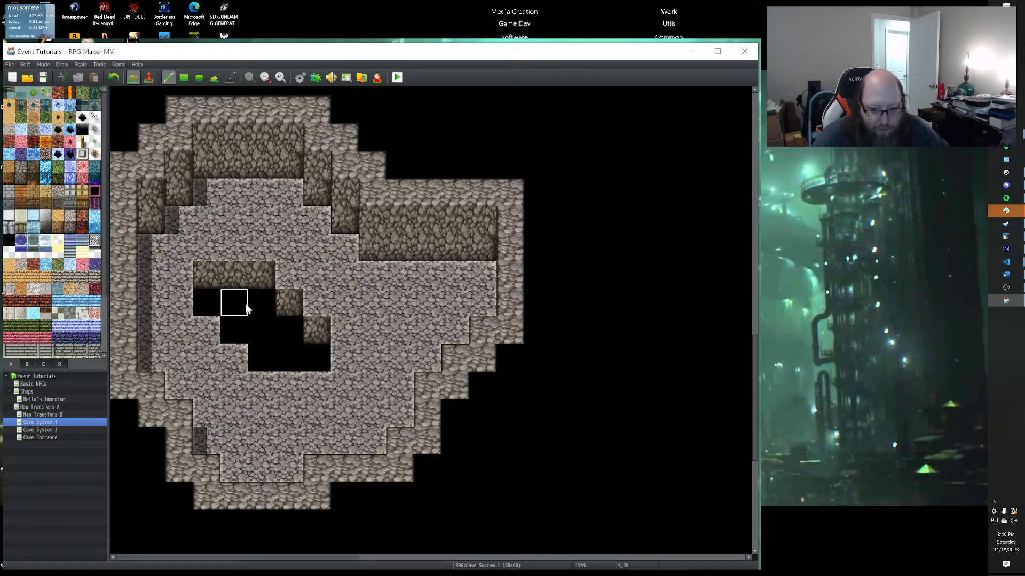
{"action": "left_click", "coordinate": [229, 301]}
{"action": "left_click", "coordinate": [216, 299]}
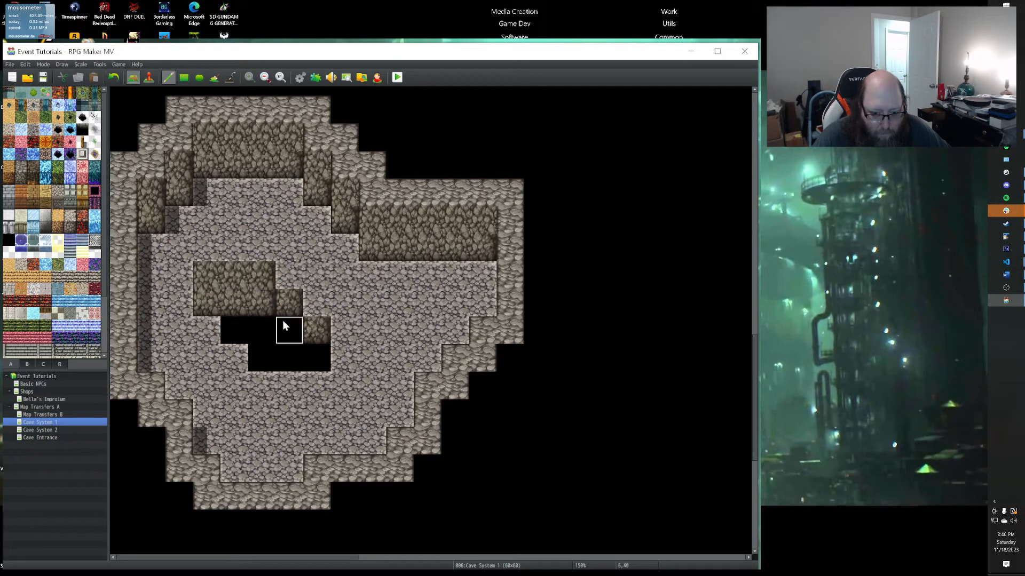
{"action": "left_click", "coordinate": [310, 353]}
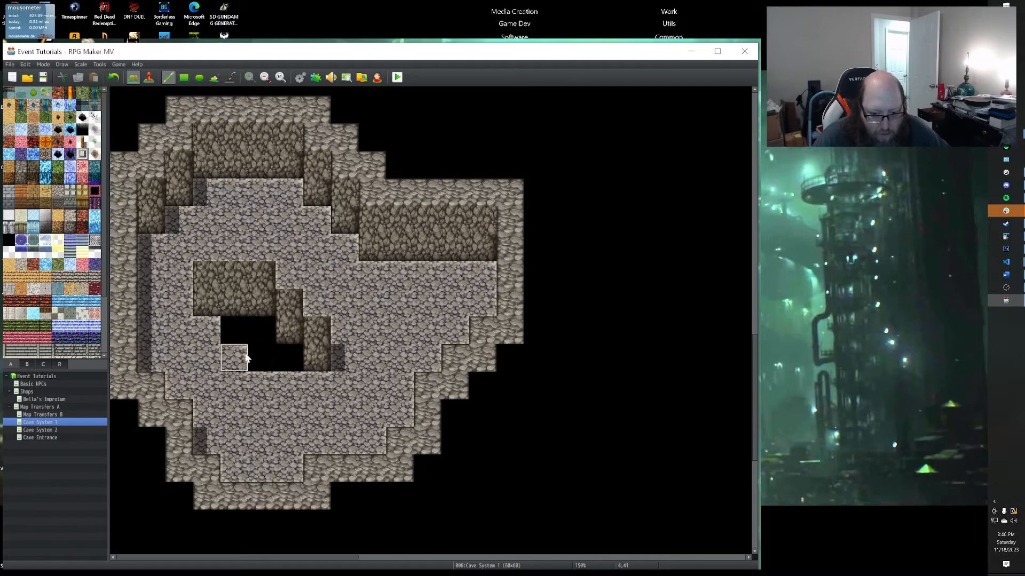
{"action": "left_click", "coordinate": [215, 333]}
{"action": "left_click", "coordinate": [313, 396]}
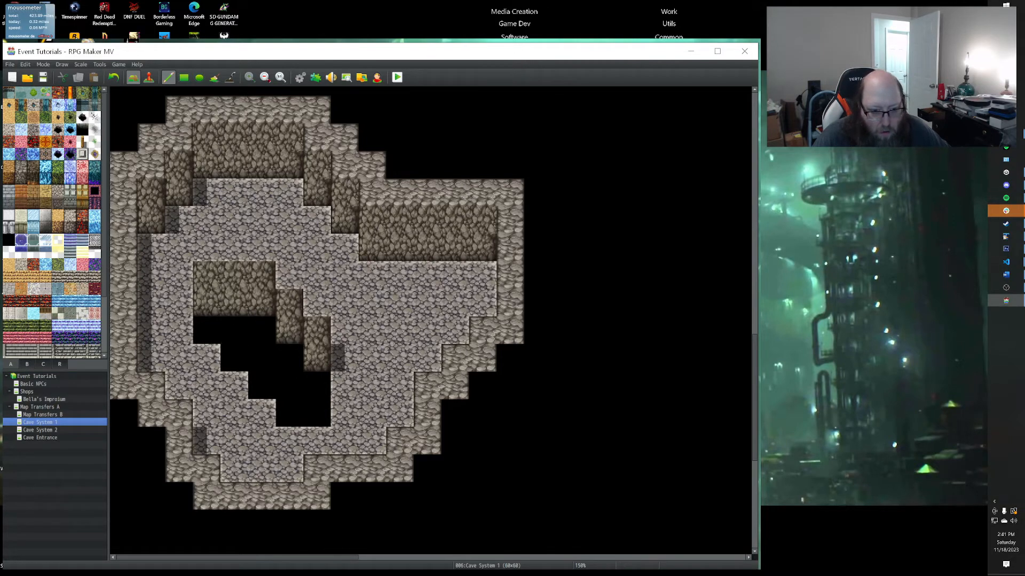
Erase the shadow east of the inner wall and narrow the floor's south end to a one-tile-wide exit.
{"action": "left_click", "coordinate": [230, 78]}
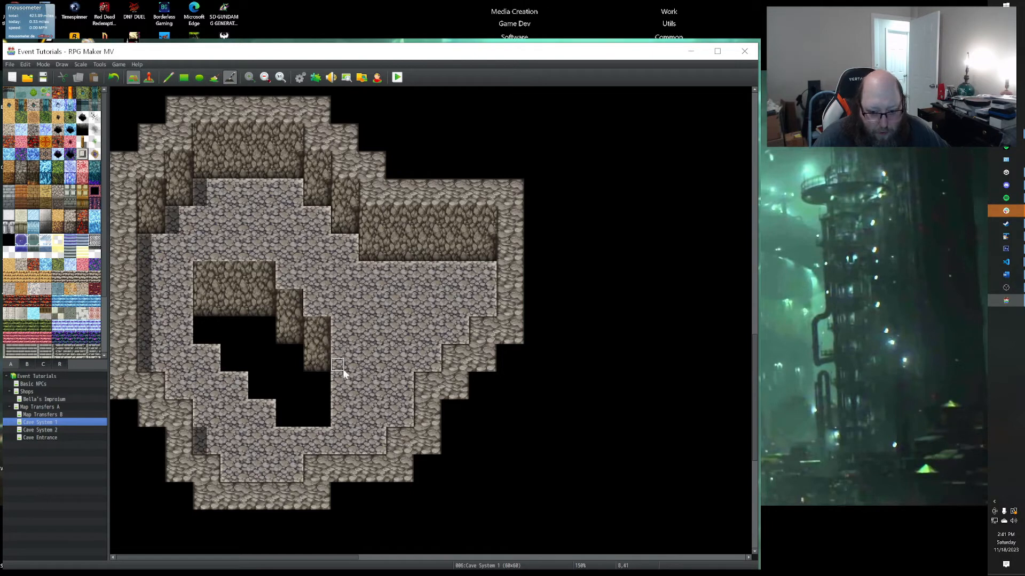
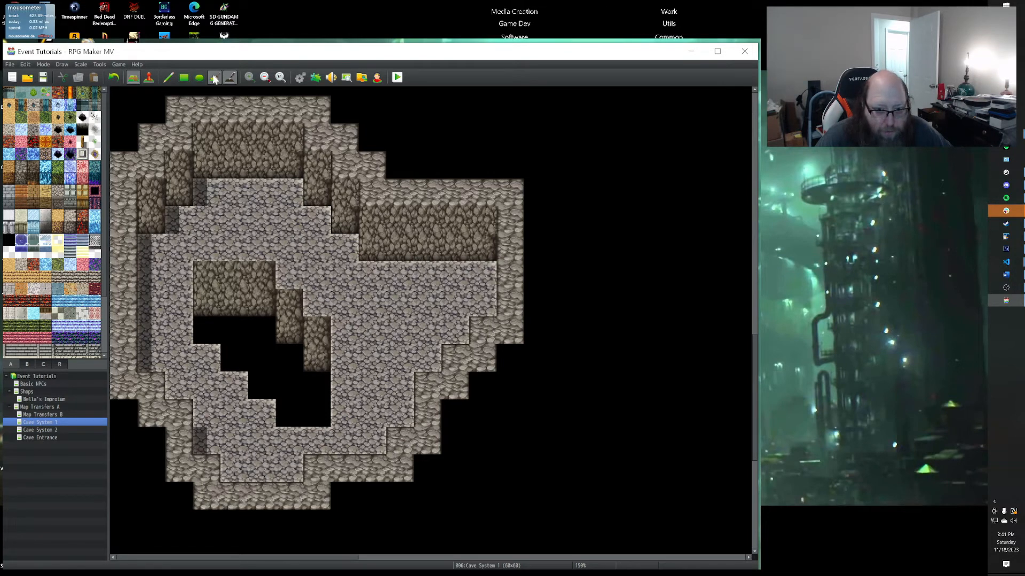
{"action": "left_click", "coordinate": [169, 79]}
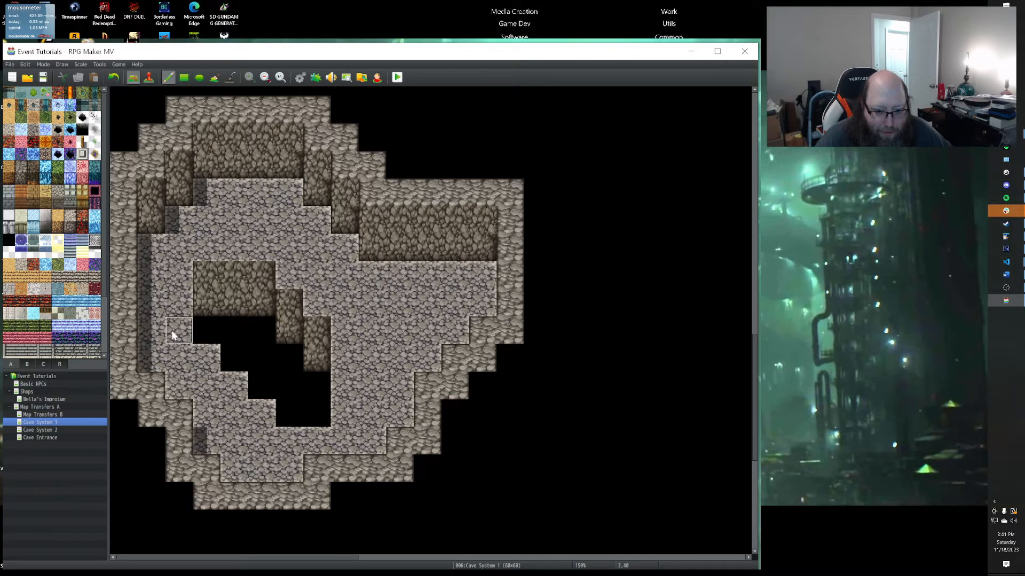
{"action": "left_click", "coordinate": [253, 471]}
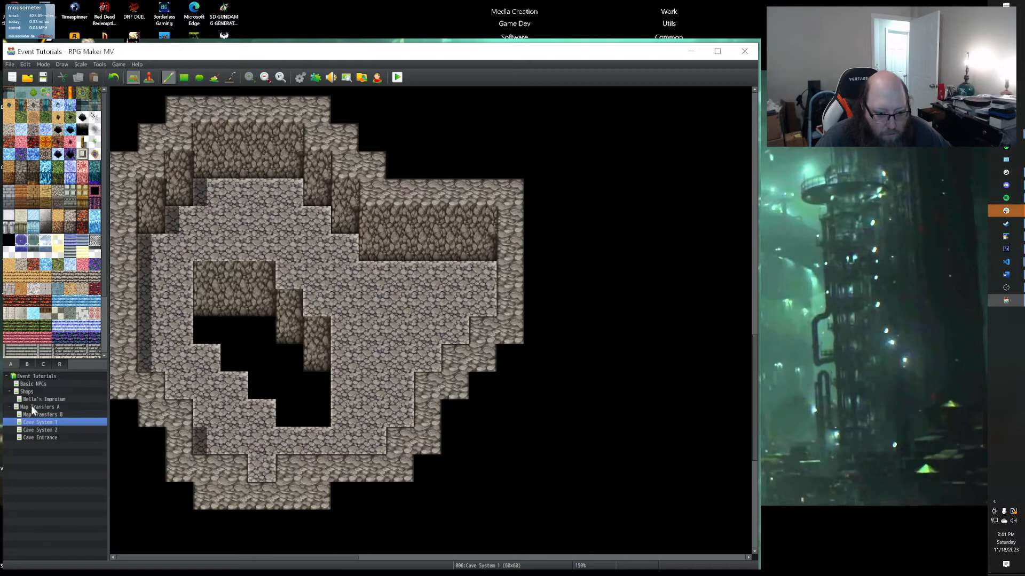
Place a black cave opening at the base of the northeast wall's east end.
{"action": "left_click", "coordinate": [28, 365]}
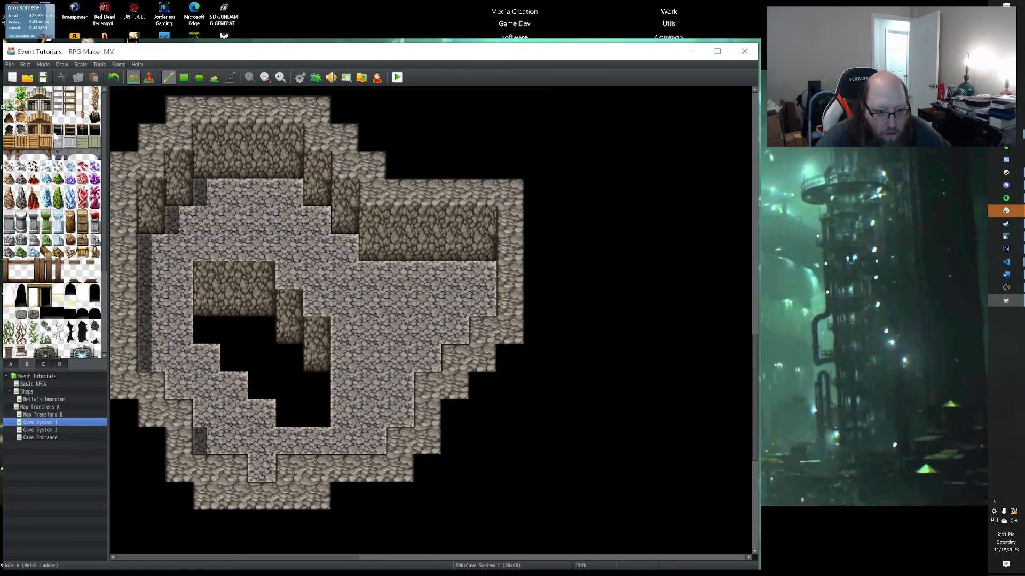
{"action": "left_click", "coordinate": [70, 291]}
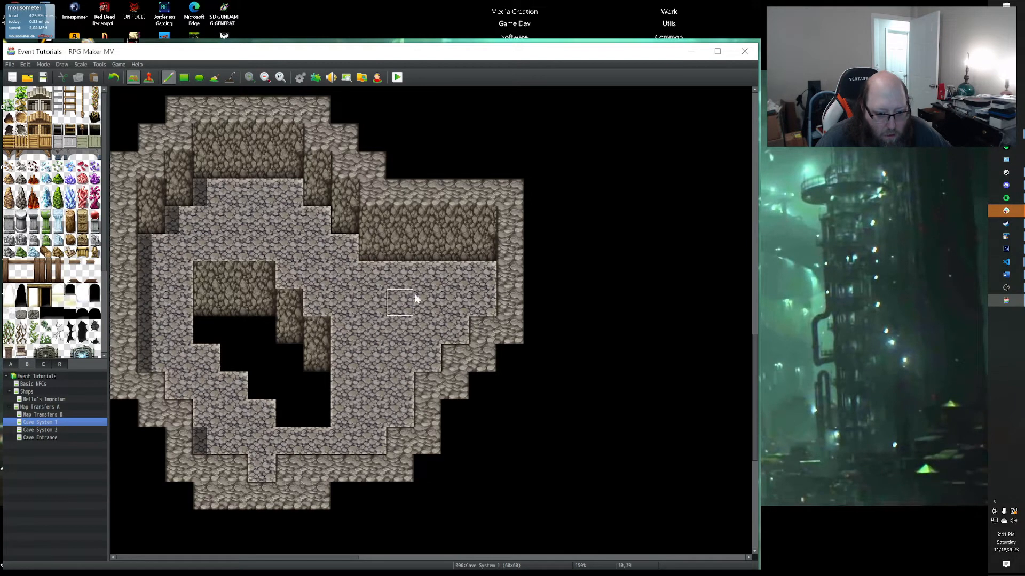
{"action": "left_click", "coordinate": [485, 254]}
{"action": "scroll", "coordinate": [544, 395], "scroll_direction": "down", "scroll_amount": 5}
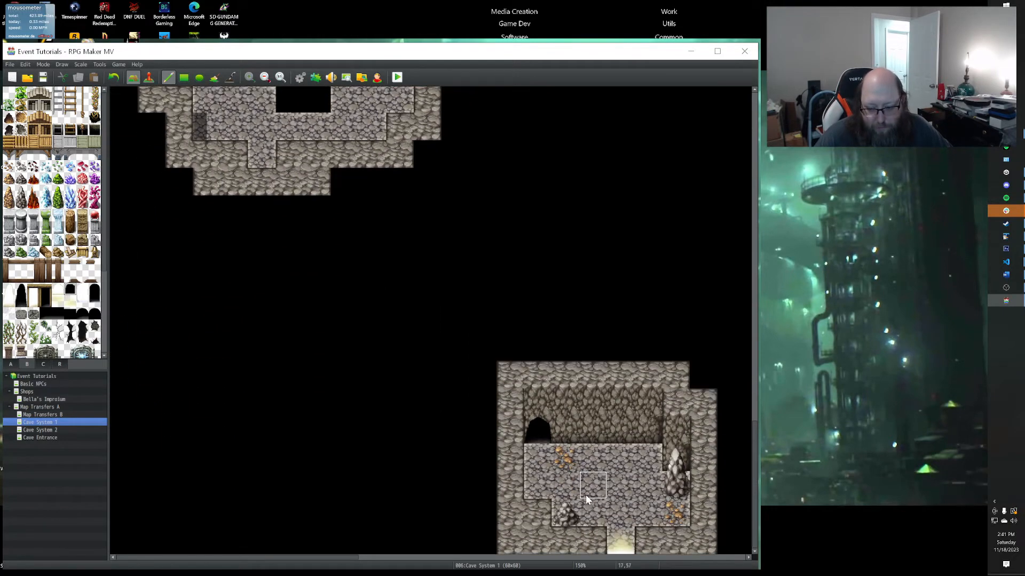
{"action": "scroll", "coordinate": [585, 494], "scroll_direction": "up", "scroll_amount": 5}
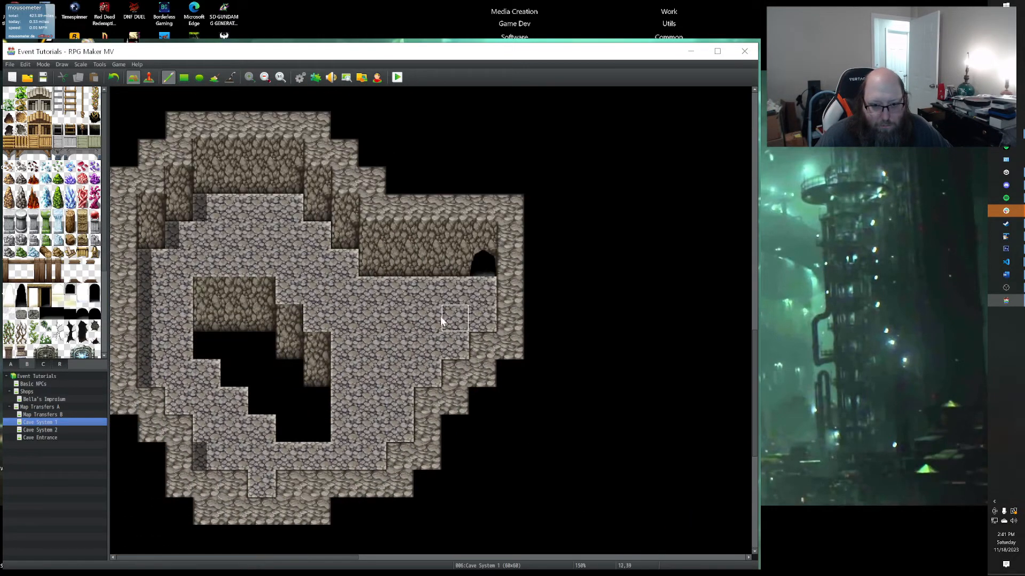
Copy the whole second room and paste it into the empty area farther north on the map.
{"action": "scroll", "coordinate": [208, 155], "scroll_direction": "down", "scroll_amount": 2, "text": "ctrl"}
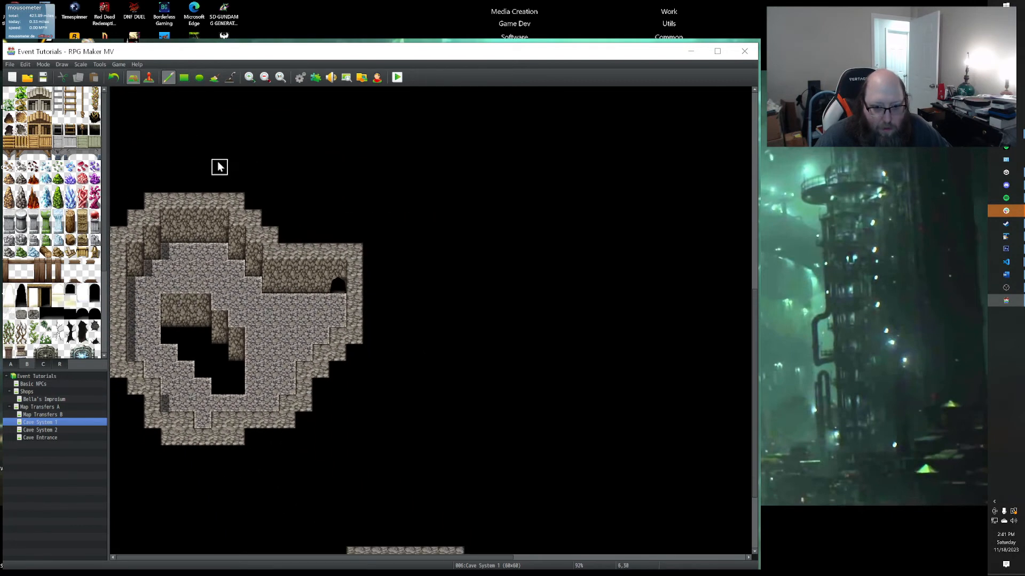
{"action": "left_click", "coordinate": [183, 77]}
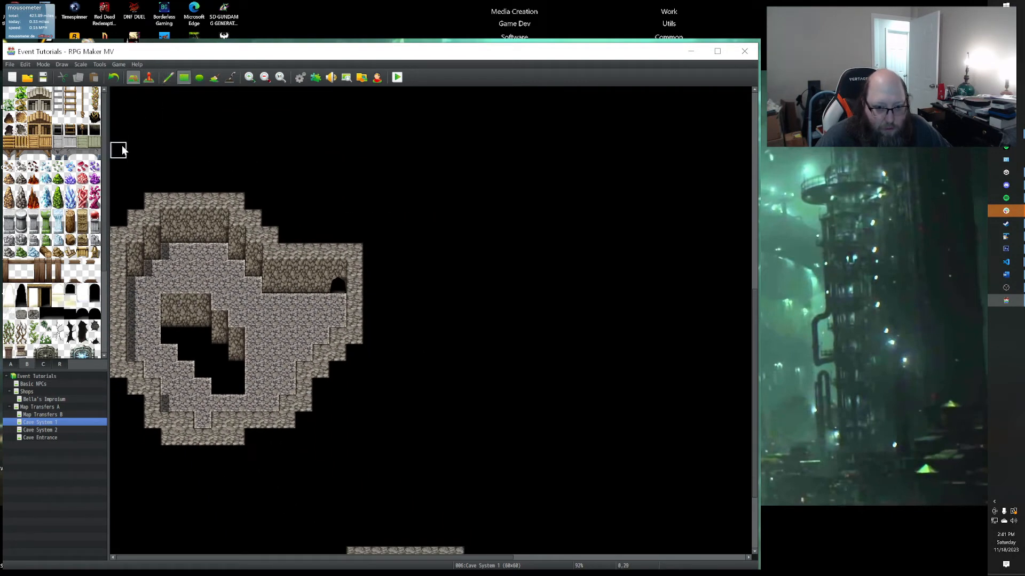
{"action": "left_click_drag", "start_coordinate": [118, 184], "coordinate": [208, 139]}
{"action": "left_click", "coordinate": [169, 82]}
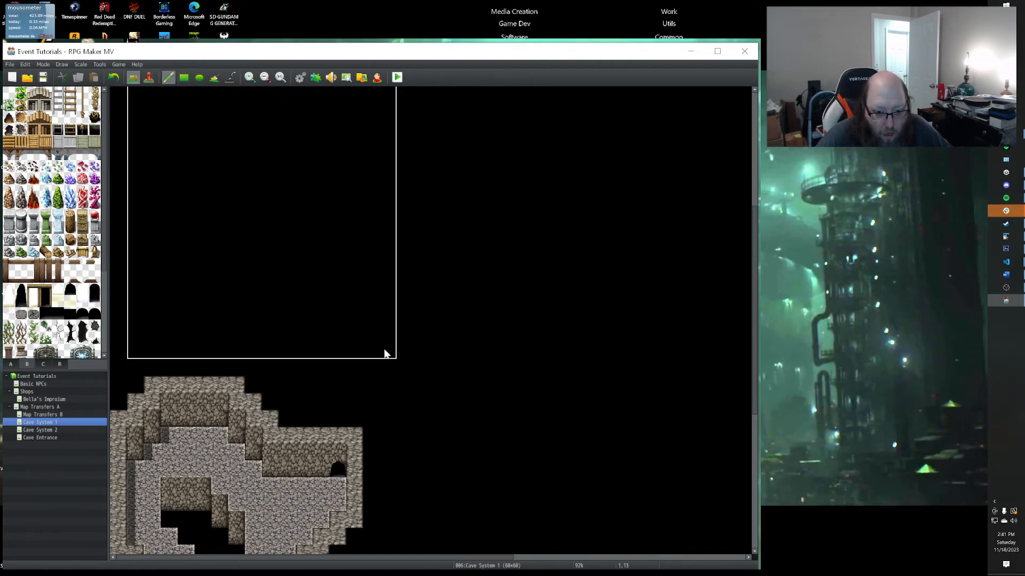
{"action": "left_click", "coordinate": [365, 346]}
Clear the original room south of the pasted copy with a rectangle of blank tiles and switch to event editing.
{"action": "scroll", "coordinate": [325, 368], "scroll_direction": "down", "scroll_amount": 2}
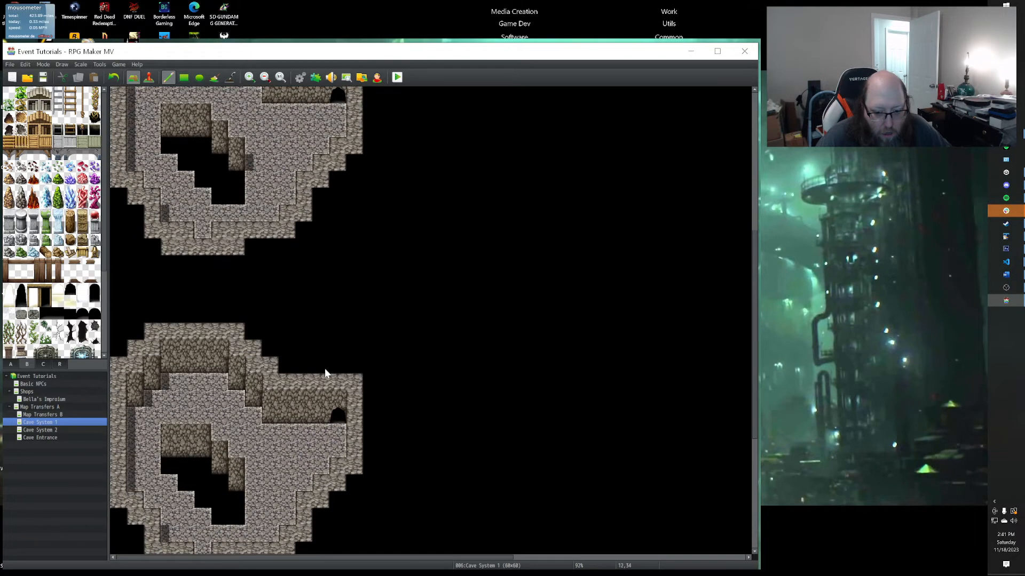
{"action": "scroll", "coordinate": [115, 291], "scroll_direction": "down", "scroll_amount": 2}
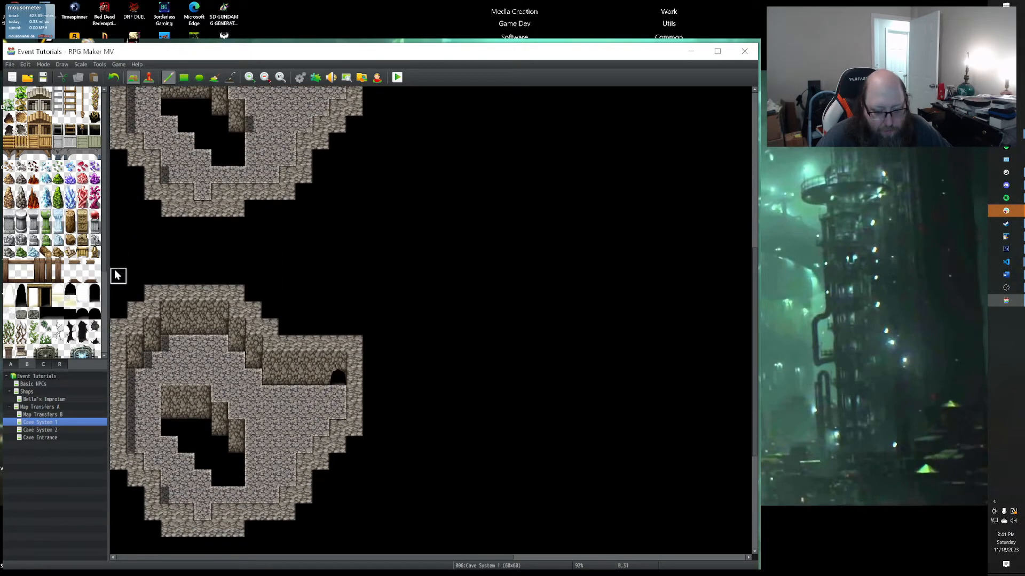
{"action": "left_click", "coordinate": [183, 77]}
{"action": "mouse_move", "coordinate": [117, 277]}
{"action": "left_mouse_down"}
{"action": "mouse_move", "coordinate": [299, 487]}
{"action": "mouse_move", "coordinate": [361, 540]}
{"action": "left_mouse_up"}
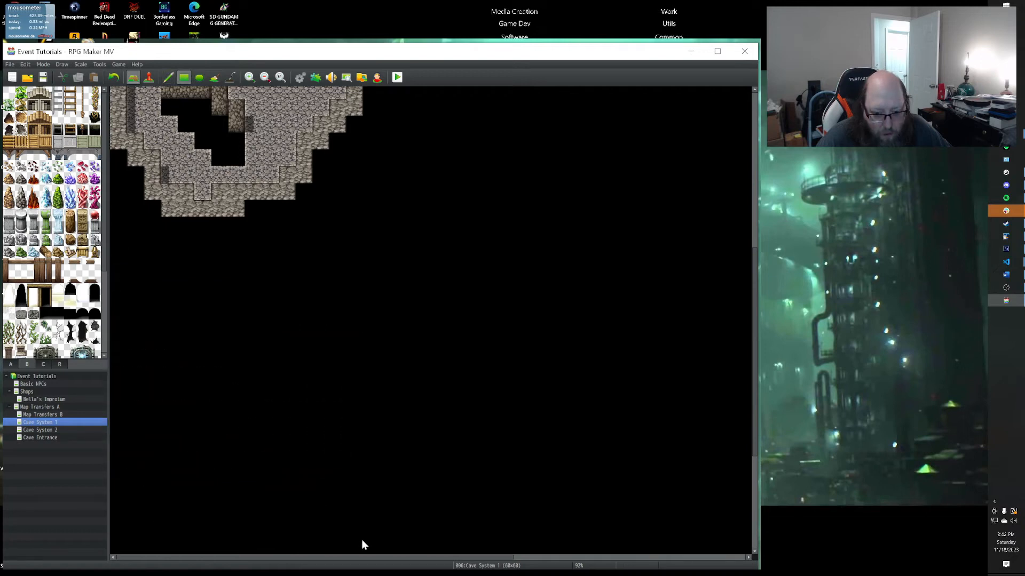
{"action": "left_click", "coordinate": [149, 79]}
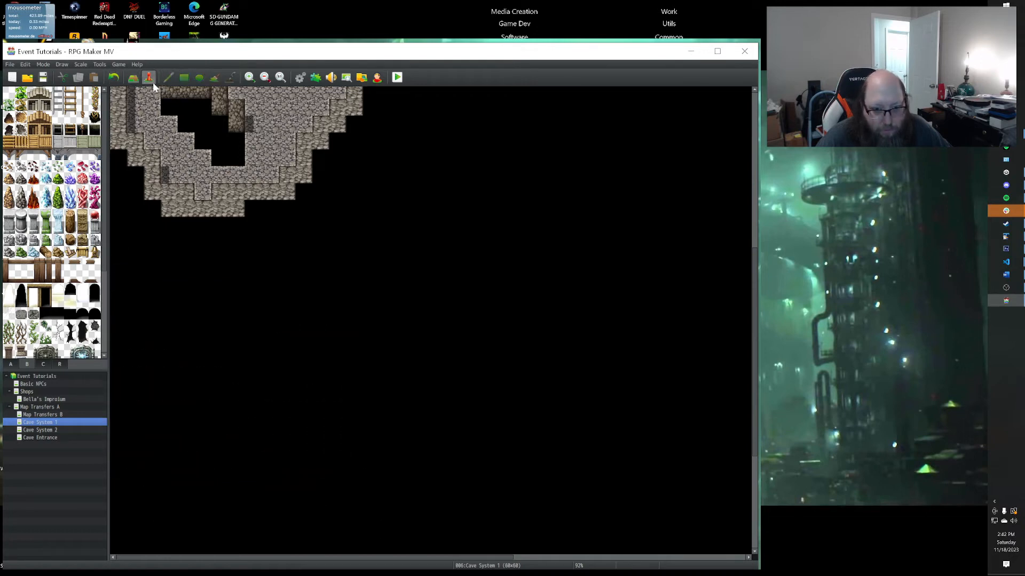
Copy the map area holding both rooms to the northwest corner and erase the leftover small room at the south edge.
{"action": "scroll", "coordinate": [271, 307], "scroll_direction": "down", "scroll_amount": 10}
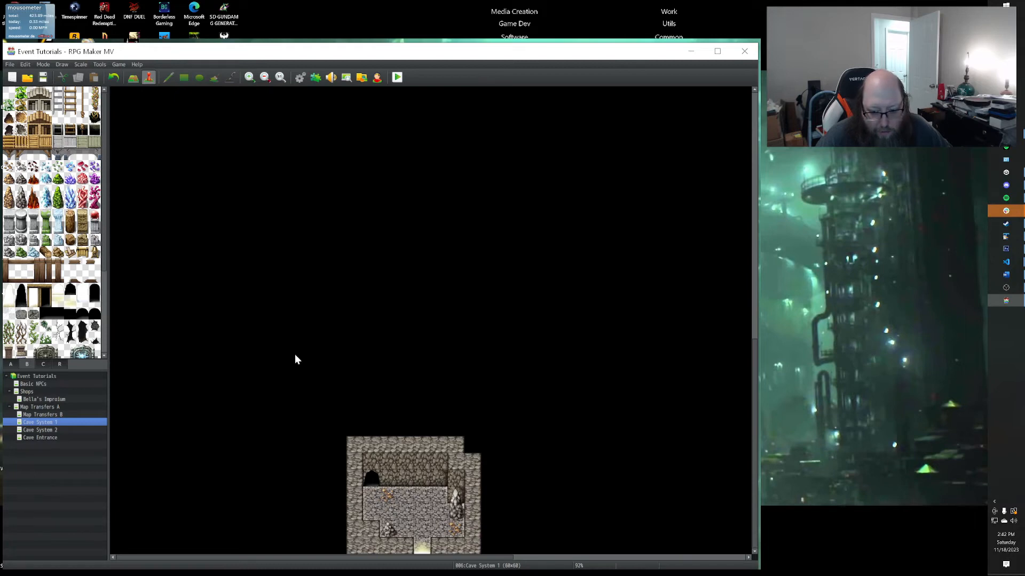
{"action": "scroll", "coordinate": [294, 353], "scroll_direction": "down", "scroll_amount": 1, "text": "ctrl"}
{"action": "scroll", "coordinate": [294, 353], "scroll_direction": "up", "scroll_amount": 5, "text": "ctrl"}
{"action": "scroll", "coordinate": [295, 354], "scroll_direction": "down", "scroll_amount": 5, "text": "ctrl"}
{"action": "scroll", "coordinate": [296, 356], "scroll_direction": "down", "scroll_amount": 4, "text": "ctrl"}
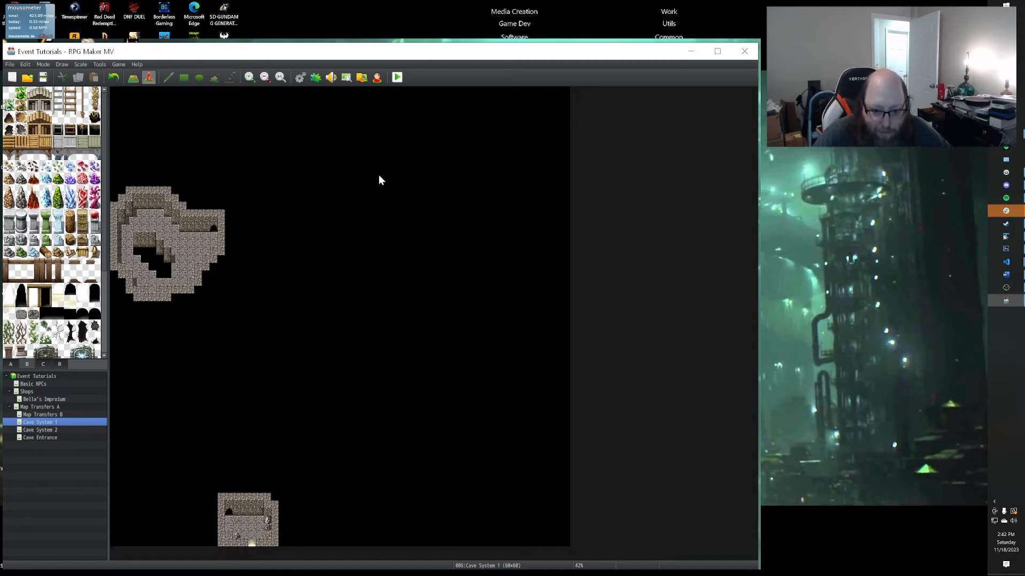
{"action": "right_click", "coordinate": [32, 423]}
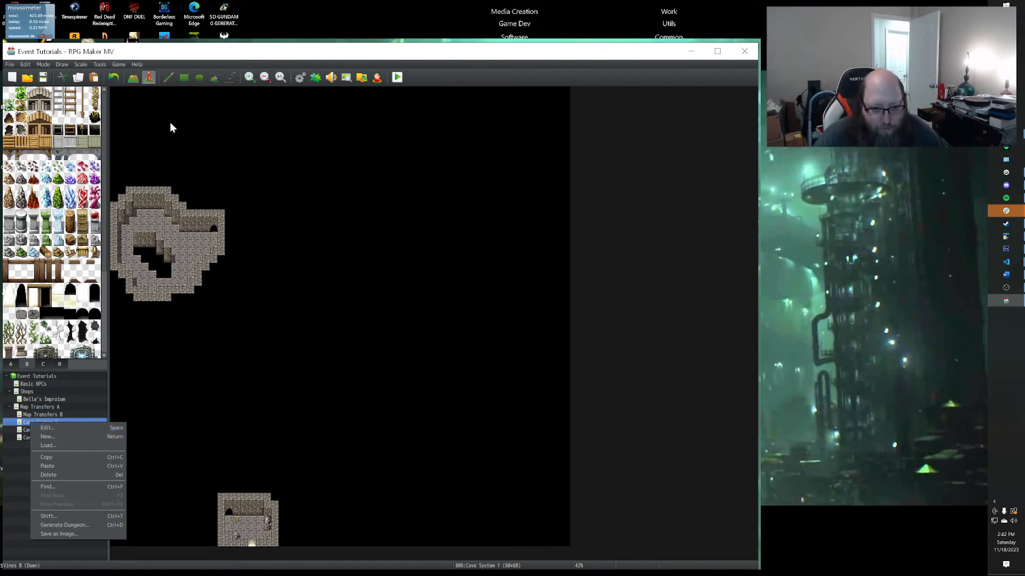
{"action": "left_click", "coordinate": [221, 137]}
{"action": "left_click", "coordinate": [134, 77]}
{"action": "left_click", "coordinate": [165, 77]}
{"action": "left_click", "coordinate": [187, 78]}
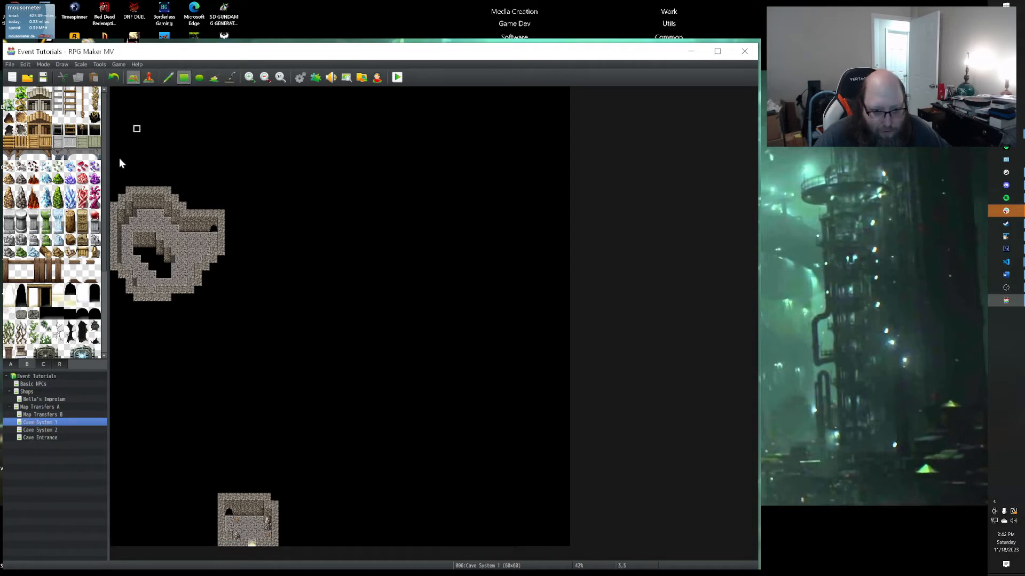
{"action": "left_click", "coordinate": [168, 77]}
{"action": "mouse_move", "coordinate": [113, 180]}
{"action": "right_mouse_down"}
{"action": "mouse_move", "coordinate": [274, 406]}
{"action": "mouse_move", "coordinate": [274, 547]}
{"action": "right_mouse_up"}
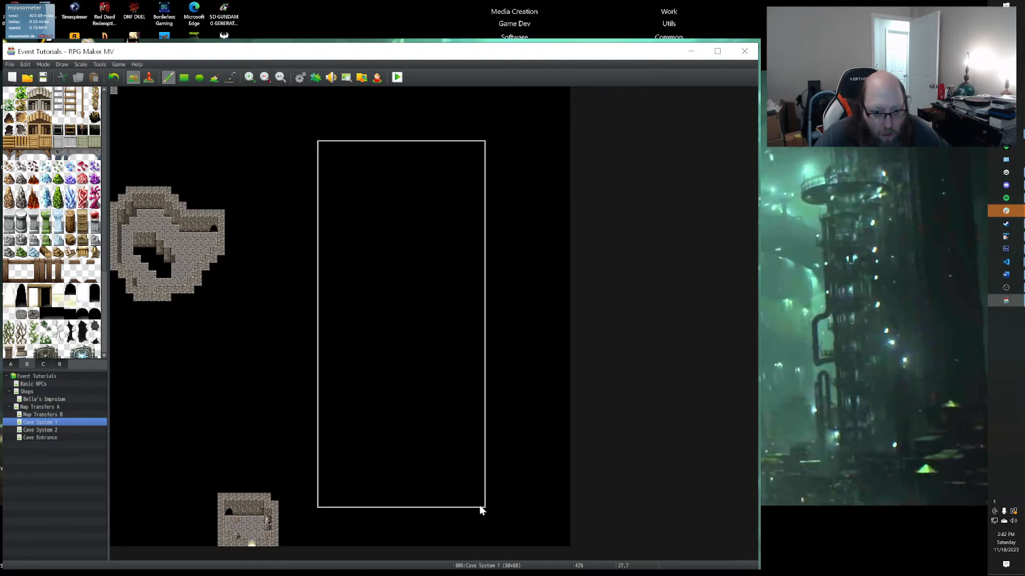
{"action": "left_click", "coordinate": [272, 454]}
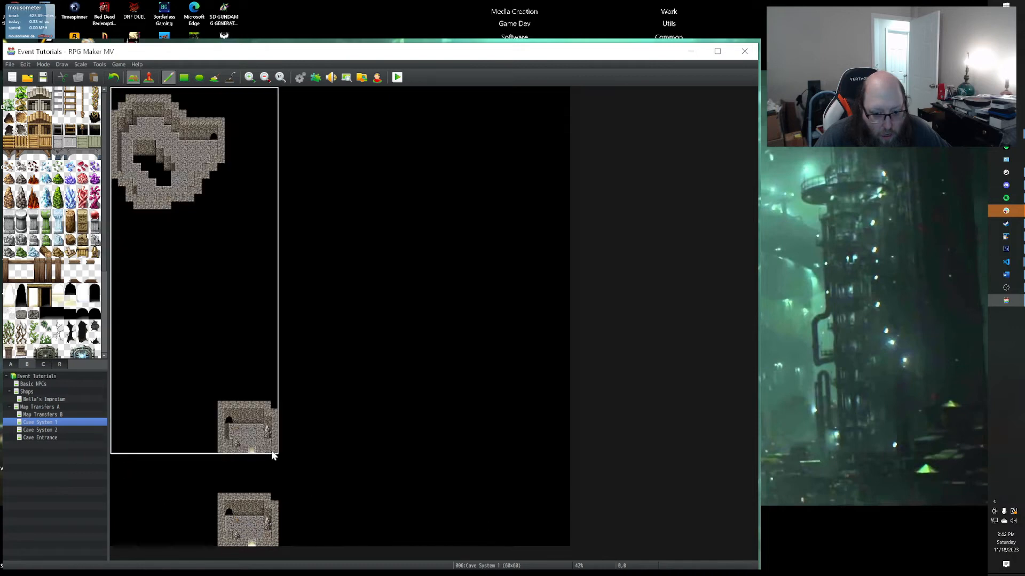
{"action": "right_click", "coordinate": [352, 413]}
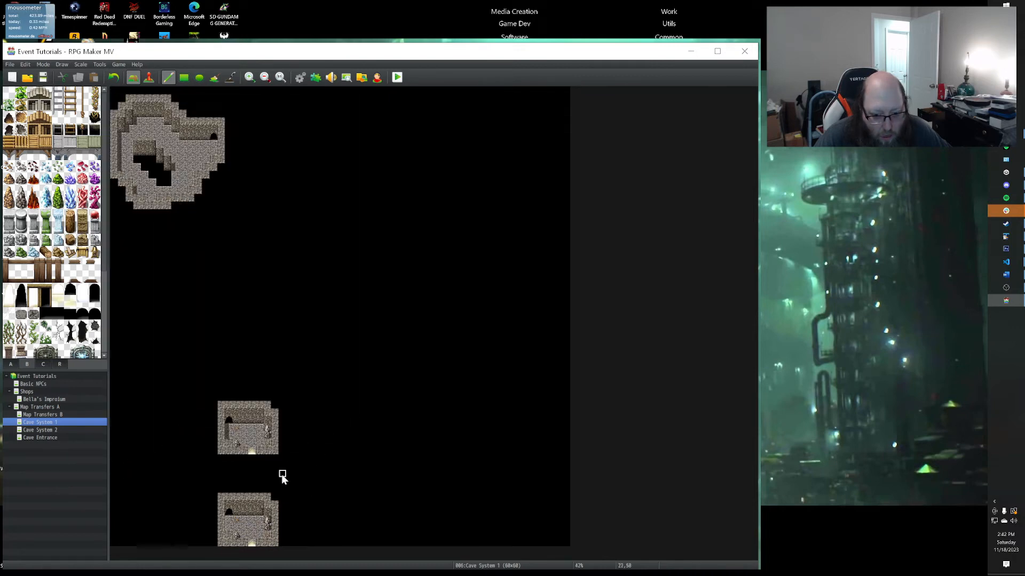
{"action": "mouse_move", "coordinate": [229, 500]}
{"action": "left_mouse_down"}
{"action": "mouse_move", "coordinate": [280, 544]}
{"action": "mouse_move", "coordinate": [269, 501]}
{"action": "mouse_move", "coordinate": [245, 497]}
{"action": "mouse_move", "coordinate": [256, 518]}
{"action": "mouse_move", "coordinate": [258, 498]}
{"action": "mouse_move", "coordinate": [274, 542]}
{"action": "mouse_move", "coordinate": [221, 537]}
{"action": "left_mouse_up"}
Move the small room to the map's west side by pasting a copy there and clearing the original with blank tiles.
{"action": "left_click_drag", "start_coordinate": [203, 379], "coordinate": [304, 469]}
{"action": "right_click_drag", "start_coordinate": [306, 470], "coordinate": [305, 469]}
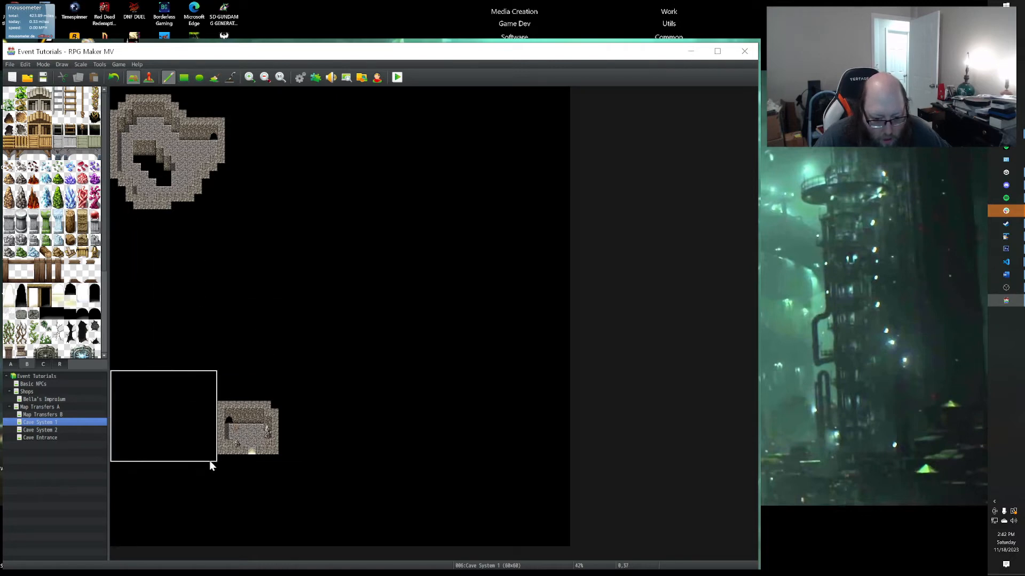
{"action": "left_click", "coordinate": [209, 461]}
{"action": "right_click", "coordinate": [193, 507]}
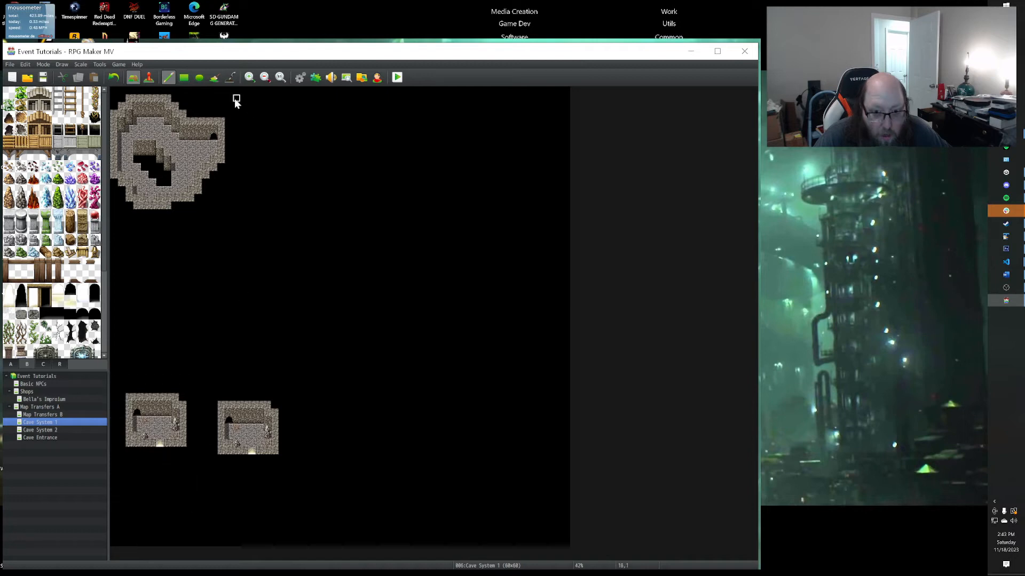
{"action": "left_click", "coordinate": [184, 77]}
{"action": "left_click_drag", "start_coordinate": [212, 383], "coordinate": [281, 460]}
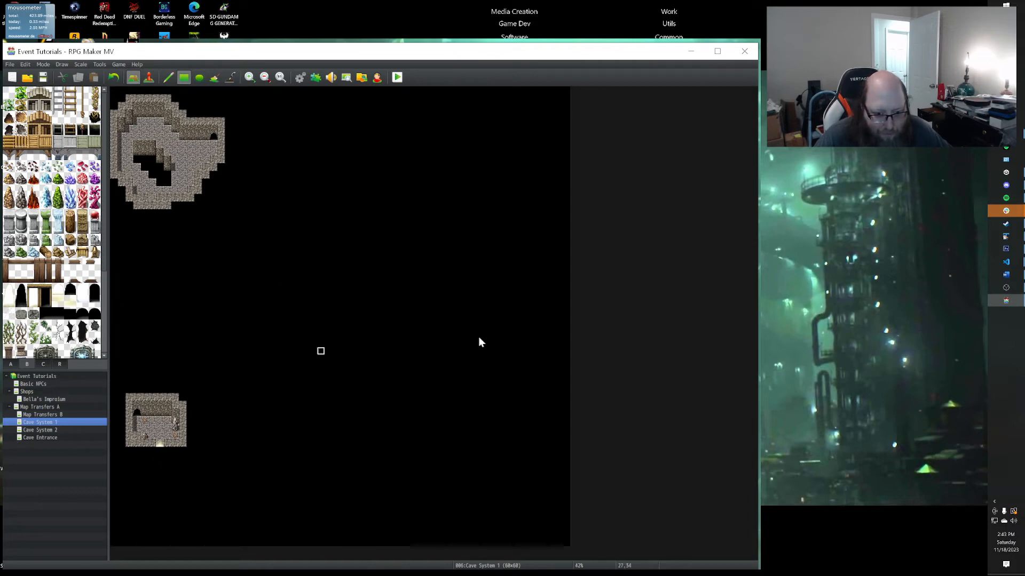
Set the width of the Cave System 1 map to 30 tiles.
{"action": "right_click", "coordinate": [32, 421]}
{"action": "left_click", "coordinate": [53, 429]}
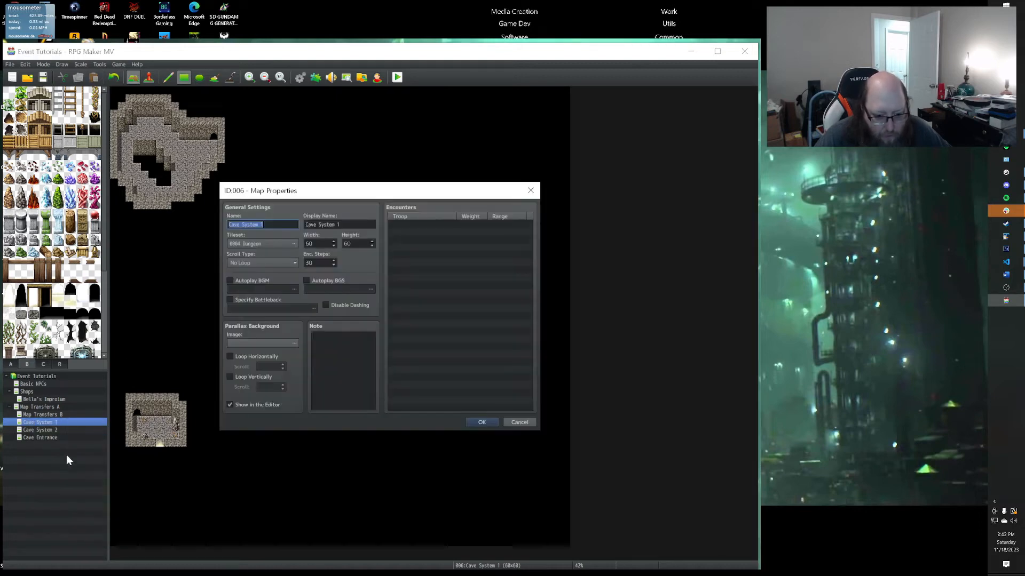
{"action": "left_click_drag", "start_coordinate": [316, 243], "coordinate": [289, 244]}
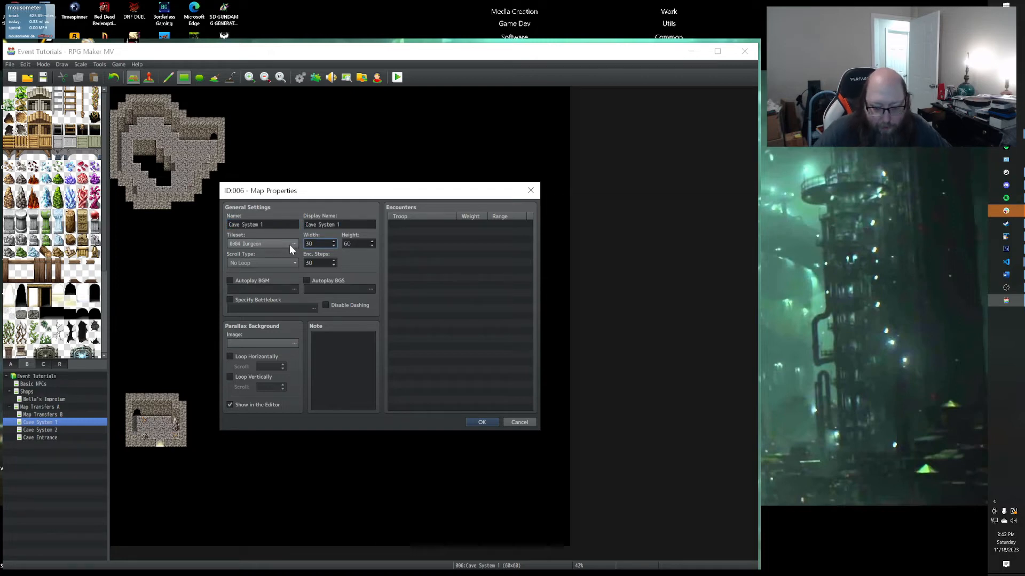
{"action": "left_click", "coordinate": [481, 421]}
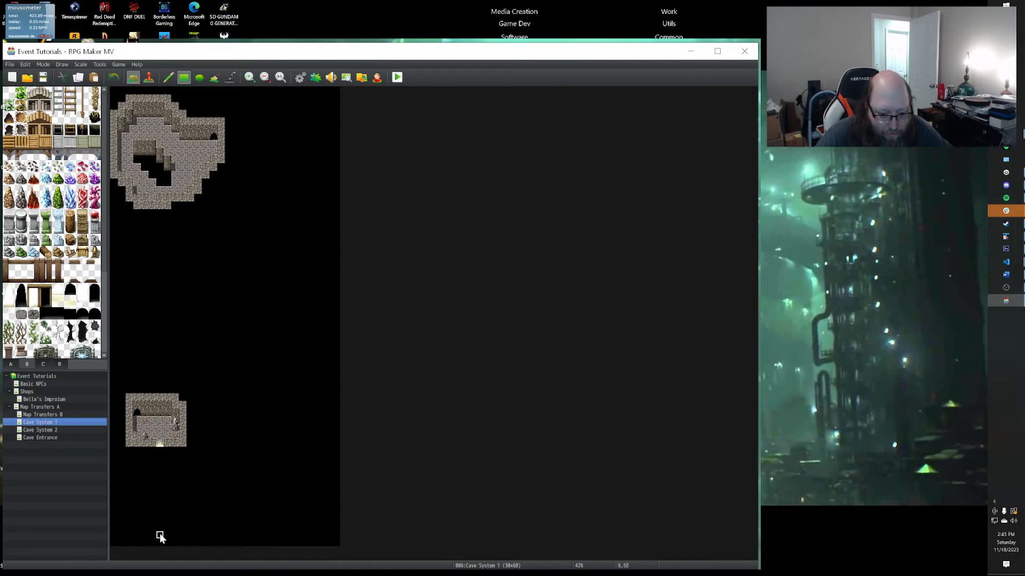
Set the height of the Cave System 1 map to 45 tiles.
{"action": "right_click", "coordinate": [54, 423]}
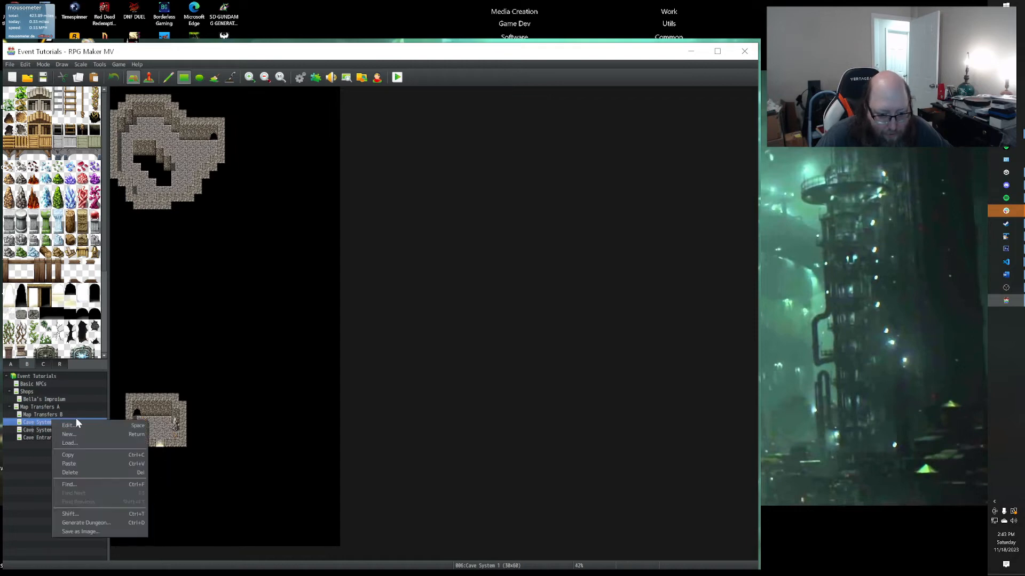
{"action": "left_click", "coordinate": [80, 423]}
{"action": "left_click_drag", "start_coordinate": [356, 244], "coordinate": [334, 245]}
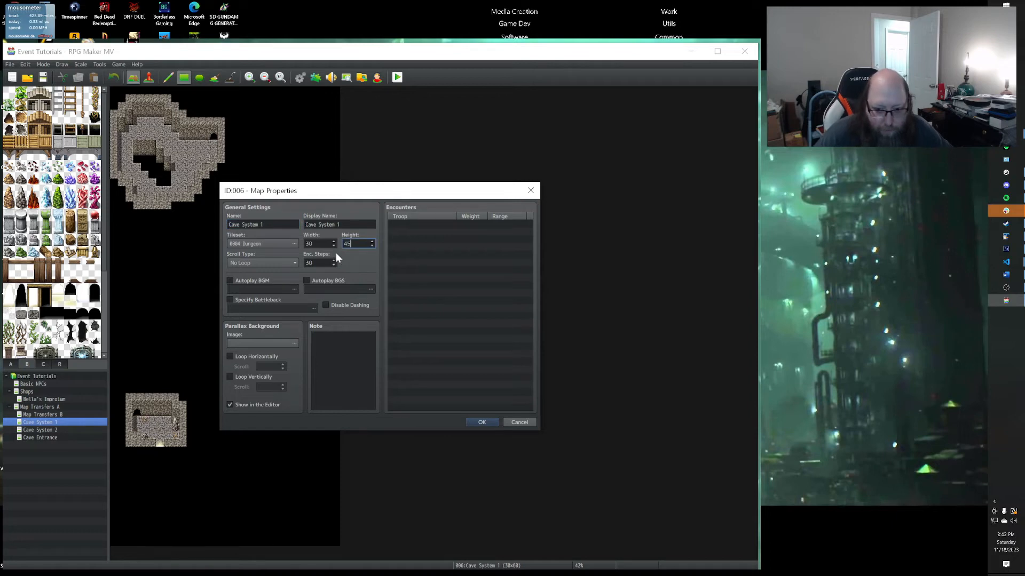
{"action": "left_click", "coordinate": [482, 423]}
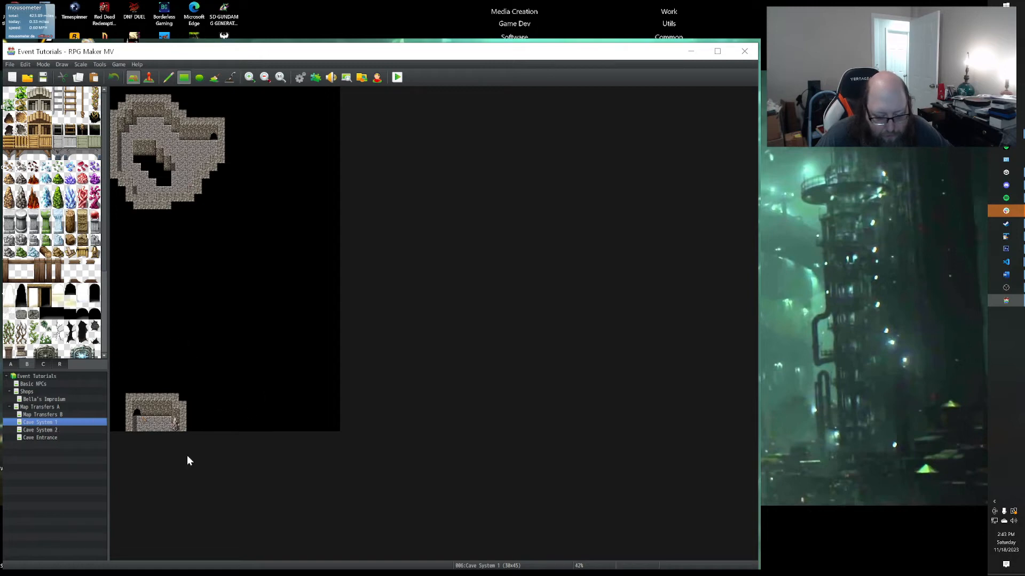
Set the Cave System 1 map's height to 50 tiles and fill the added transparent strip with blank black tiles.
{"action": "right_click", "coordinate": [24, 424]}
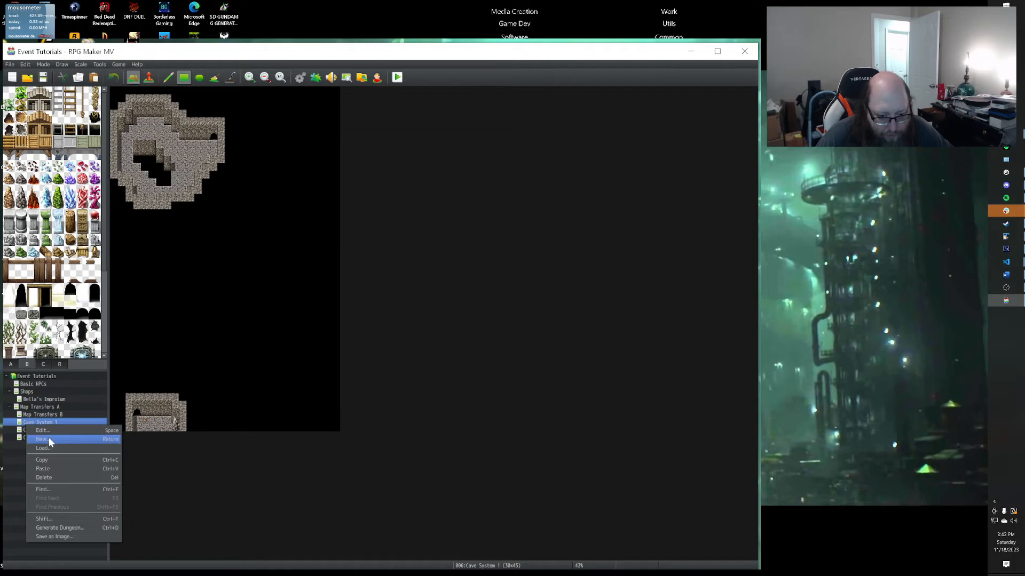
{"action": "left_click", "coordinate": [51, 430]}
{"action": "left_click_drag", "start_coordinate": [356, 244], "coordinate": [338, 244]}
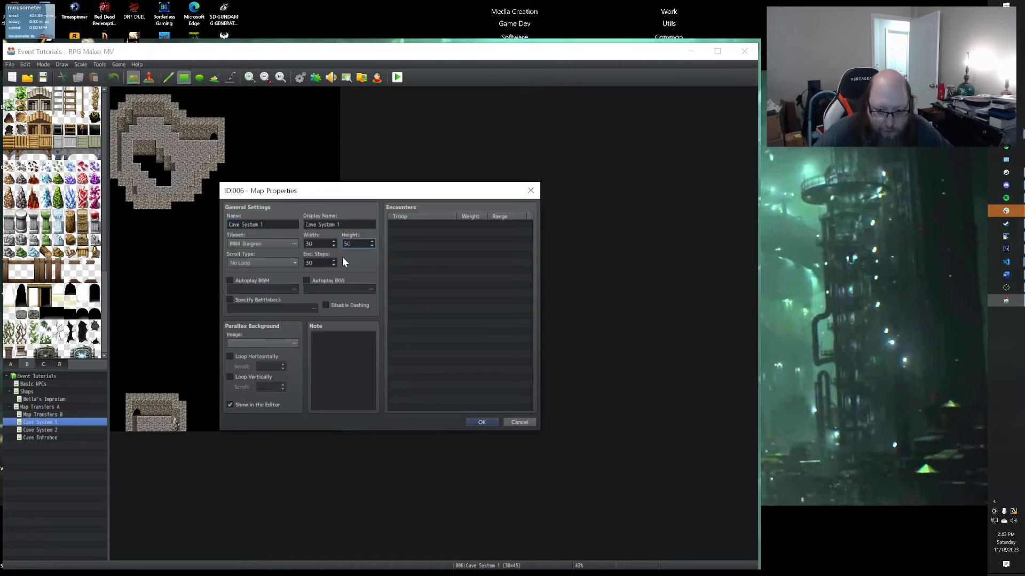
{"action": "left_click", "coordinate": [476, 423]}
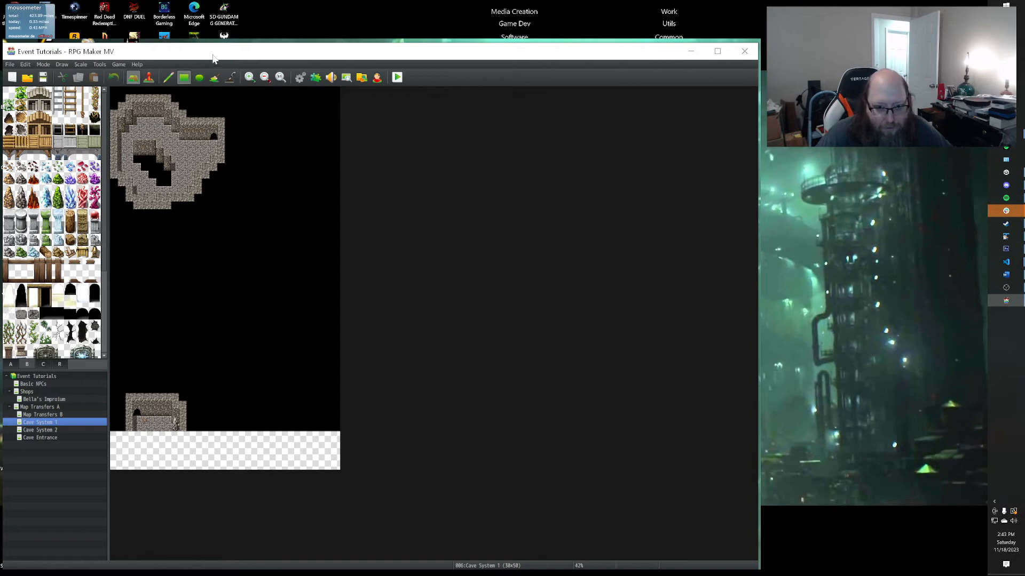
{"action": "left_click", "coordinate": [213, 78]}
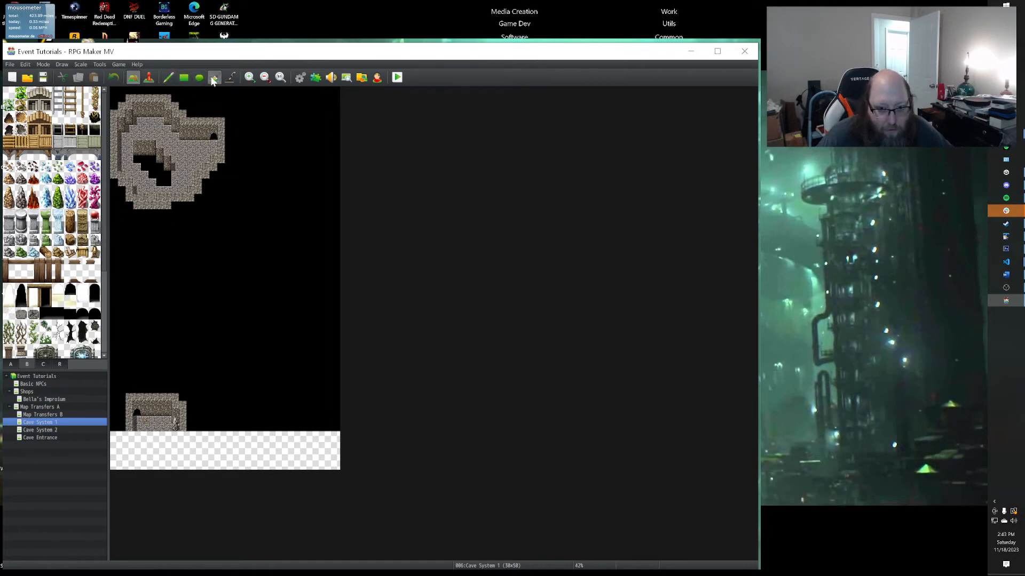
{"action": "left_click", "coordinate": [259, 443]}
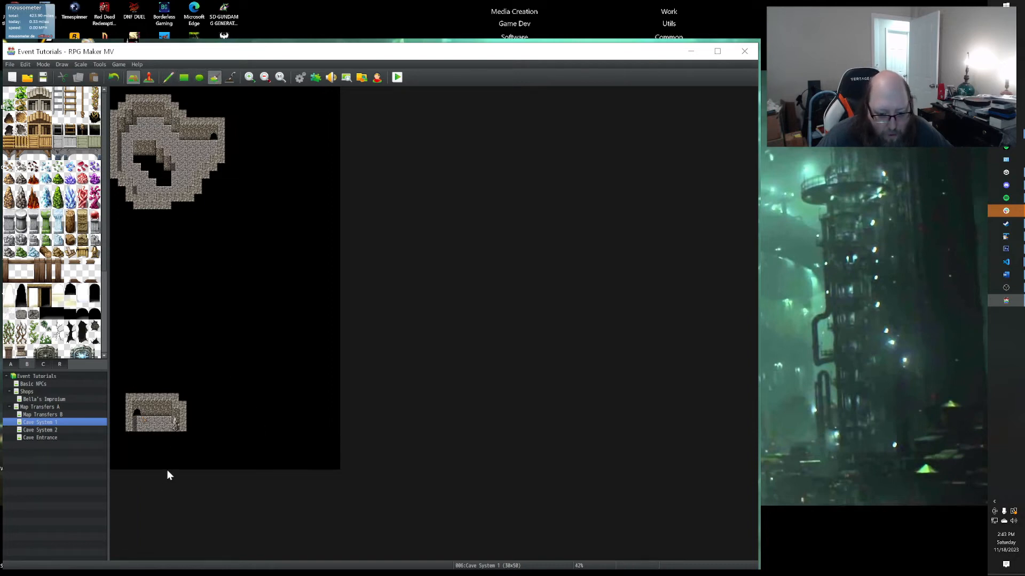
{"action": "scroll", "coordinate": [162, 478], "scroll_direction": "up", "scroll_amount": 4, "text": "ctrl"}
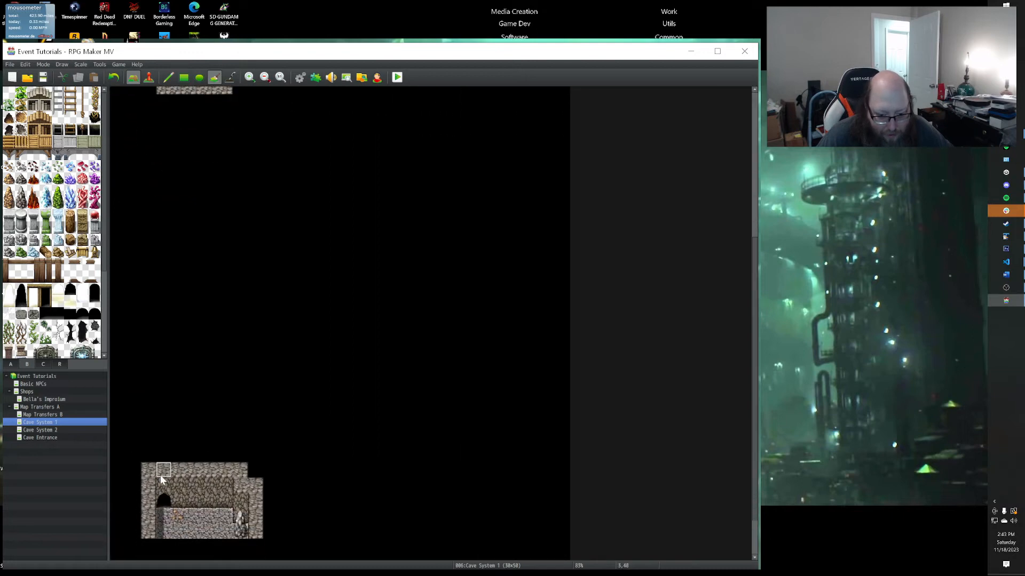
{"action": "scroll", "coordinate": [162, 478], "scroll_direction": "down", "scroll_amount": 1}
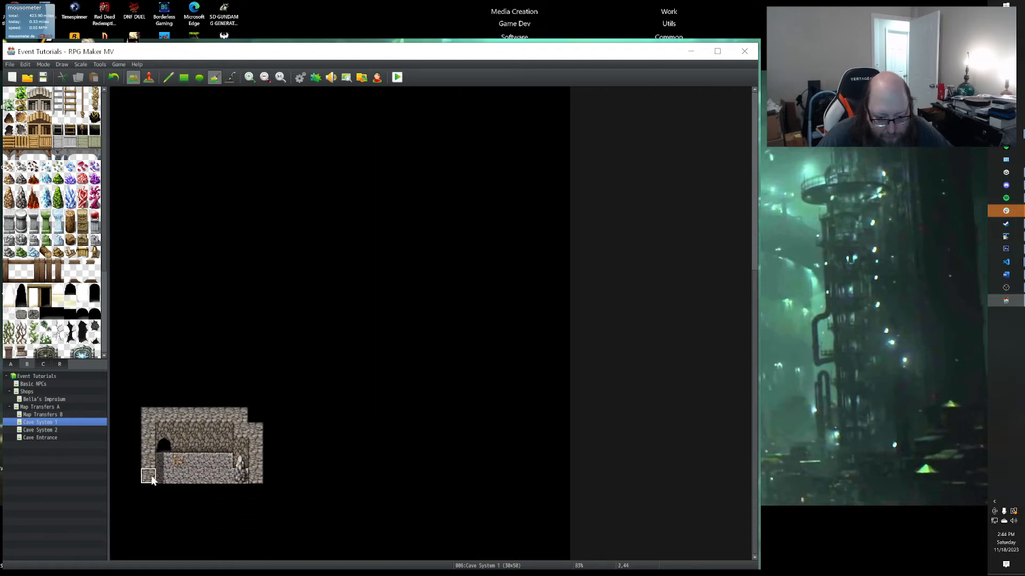
{"action": "left_click", "coordinate": [148, 497]}
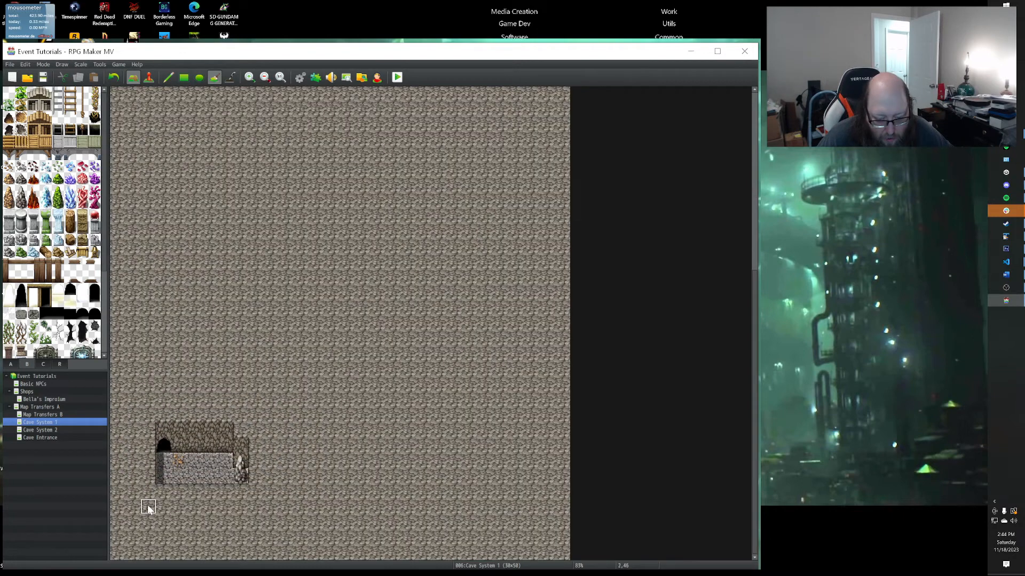
{"action": "key", "text": "ctrl+z"}
Repaint the small room's missing south walls and floor with single tiles, including a one-tile floor exit through the south wall.
{"action": "left_click", "coordinate": [168, 77]}
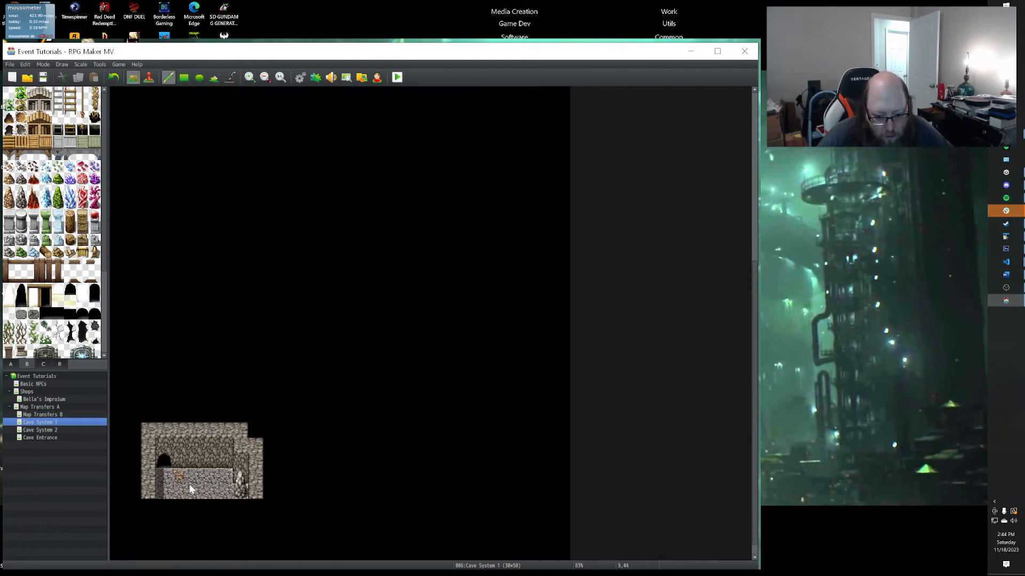
{"action": "left_click", "coordinate": [154, 495]}
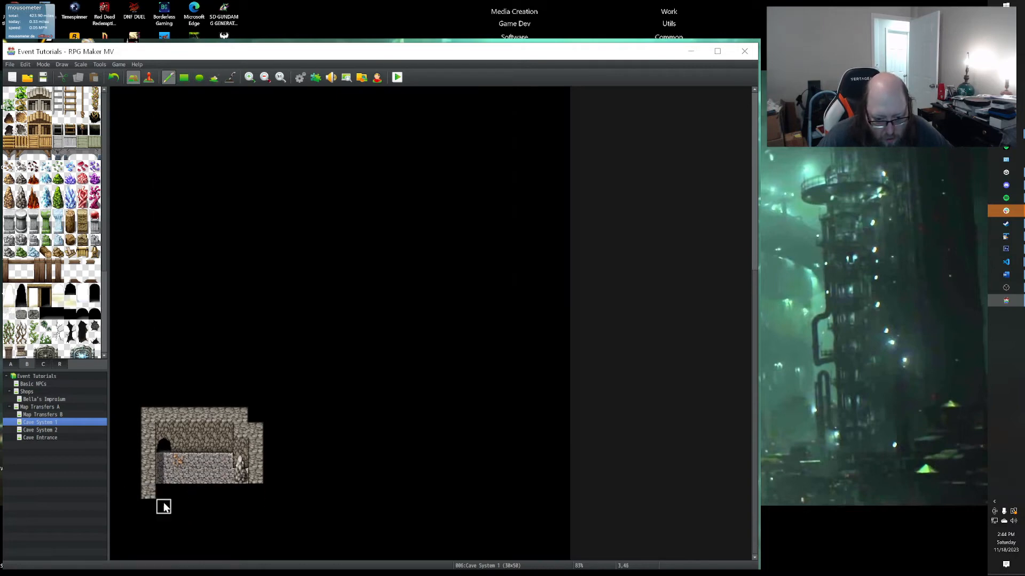
{"action": "left_click", "coordinate": [179, 522]}
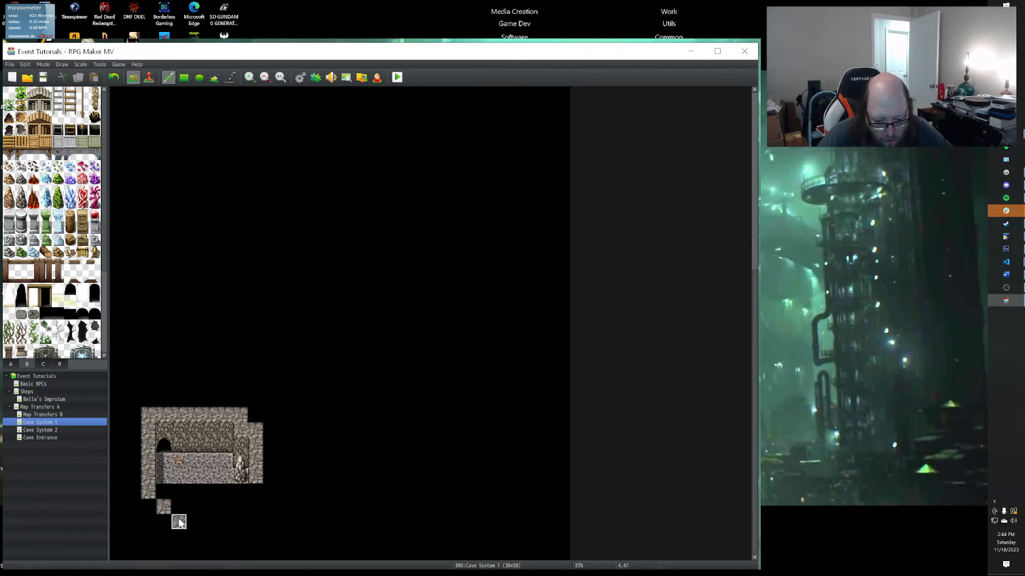
{"action": "left_click", "coordinate": [210, 524]}
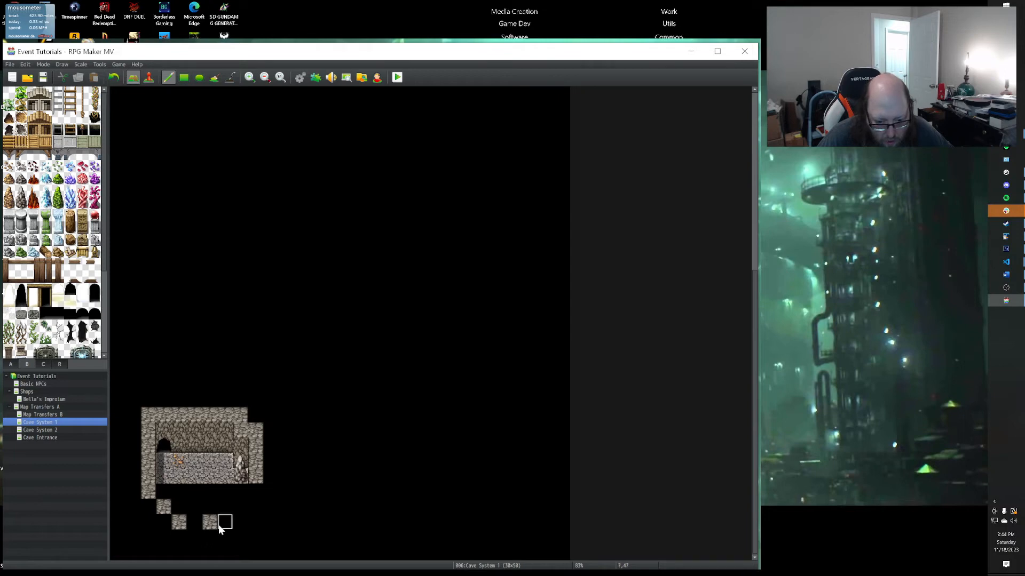
{"action": "left_click", "coordinate": [238, 524]}
{"action": "left_click", "coordinate": [255, 507]}
{"action": "mouse_move", "coordinate": [190, 464]}
{"action": "left_mouse_down"}
{"action": "mouse_move", "coordinate": [165, 492]}
{"action": "mouse_move", "coordinate": [233, 500]}
{"action": "mouse_move", "coordinate": [178, 508]}
{"action": "mouse_move", "coordinate": [190, 524]}
{"action": "left_mouse_up"}
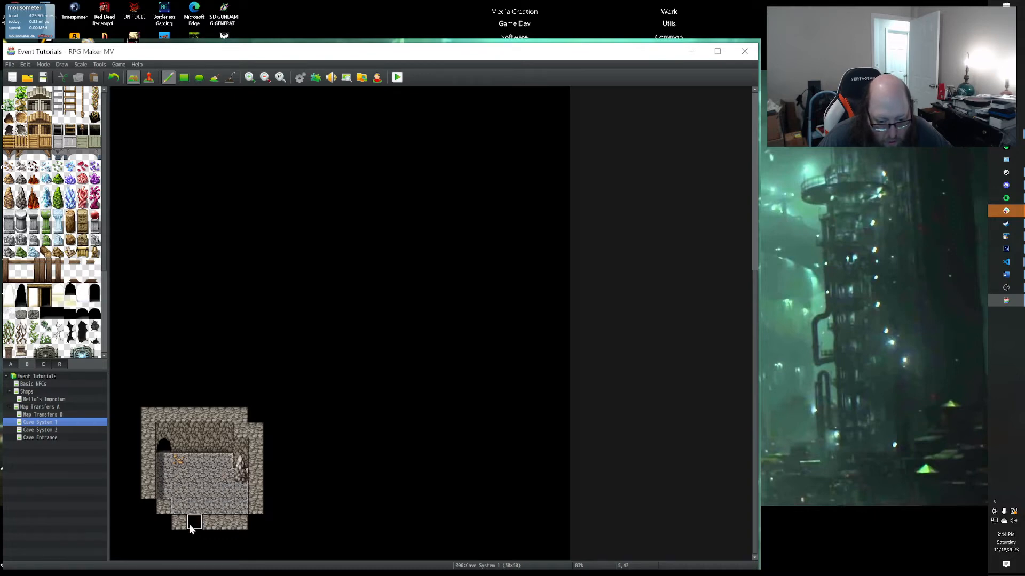
{"action": "left_click", "coordinate": [194, 523]}
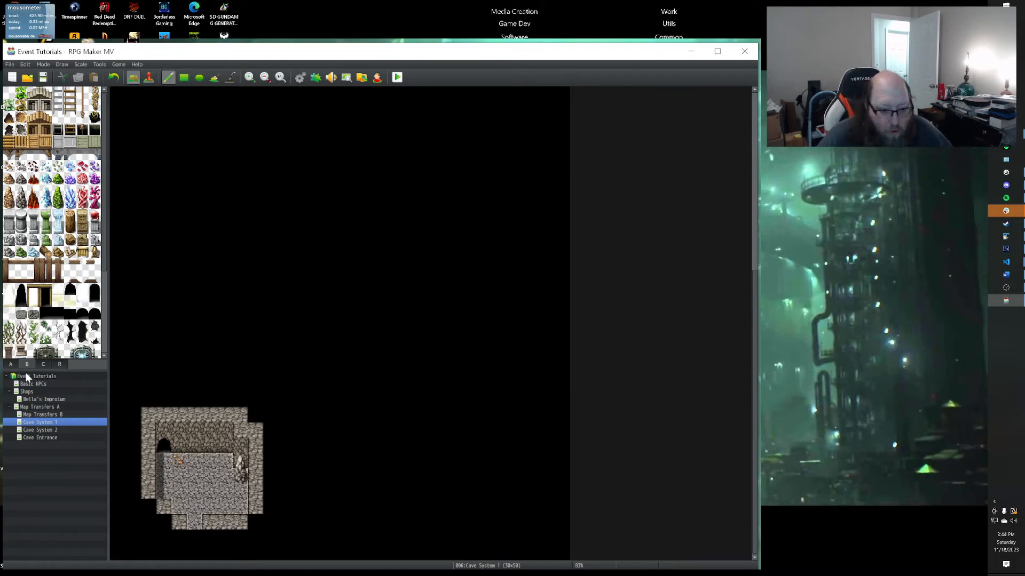
Place a glowing light exit tile on the floor gap in the small room's south wall.
{"action": "scroll", "coordinate": [62, 353], "scroll_direction": "down", "scroll_amount": 1}
{"action": "left_click", "coordinate": [68, 287]}
{"action": "left_click", "coordinate": [194, 523]}
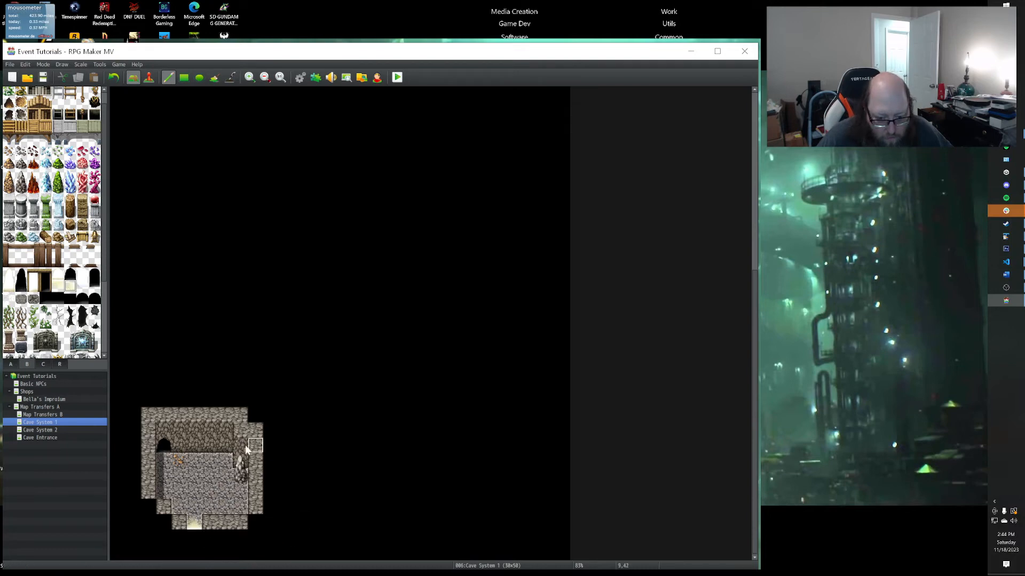
{"action": "left_click", "coordinate": [183, 77]}
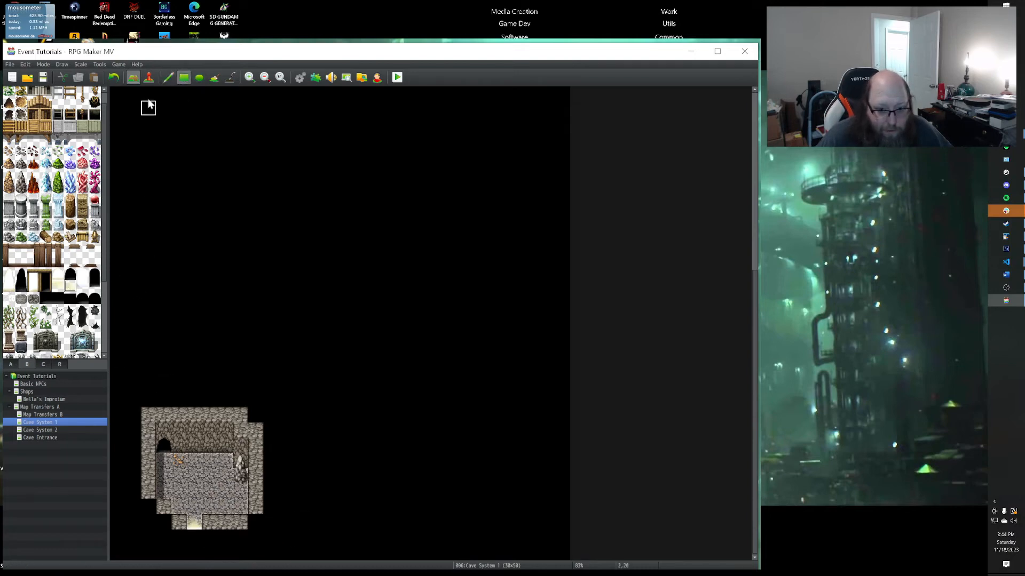
{"action": "left_click", "coordinate": [168, 78]}
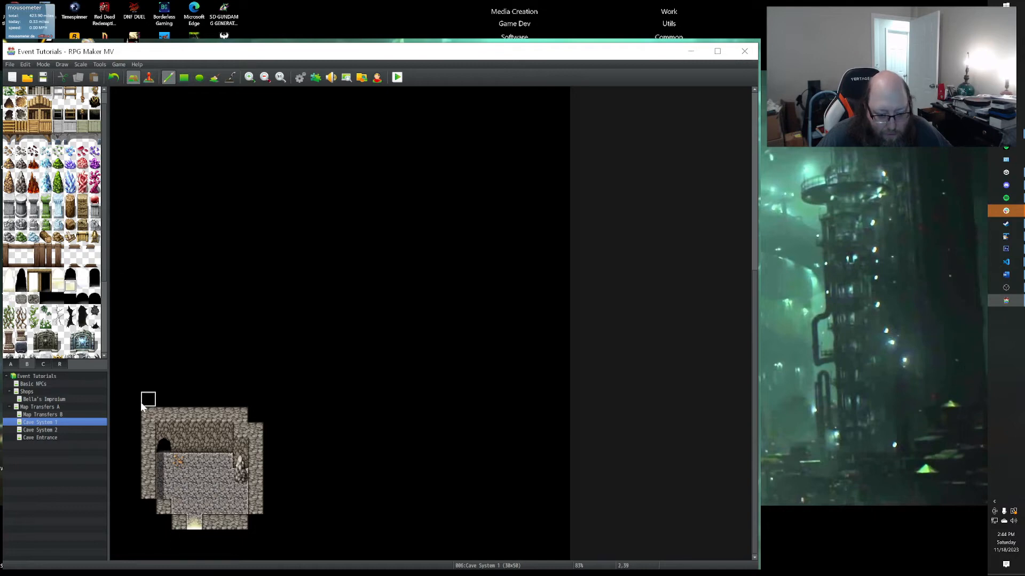
Look through the neighbouring maps and locate the column where the path meets the south edge of Map Transfers A.
{"action": "left_click", "coordinate": [53, 416]}
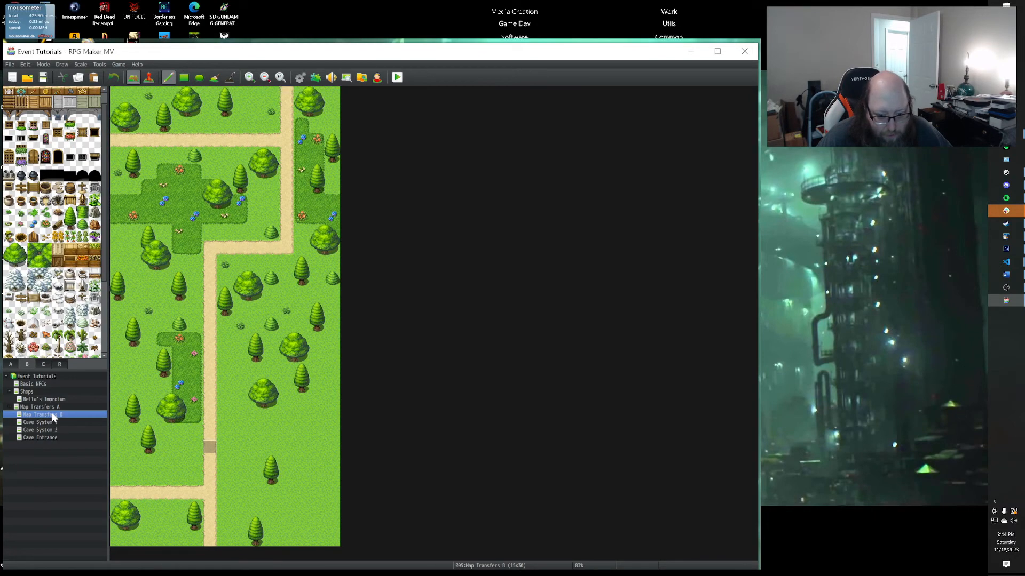
{"action": "left_click", "coordinate": [51, 408]}
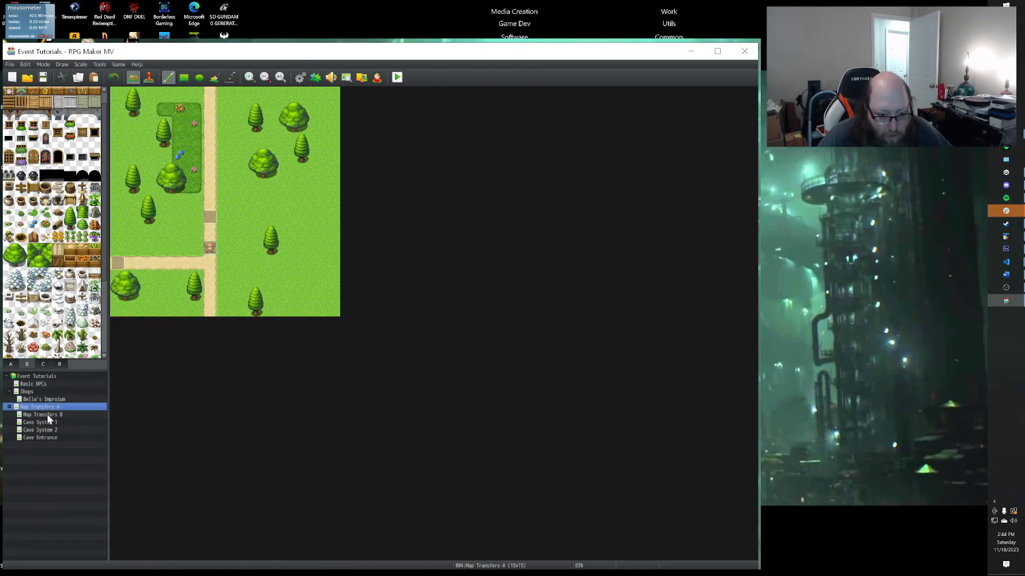
{"action": "left_click", "coordinate": [46, 399]}
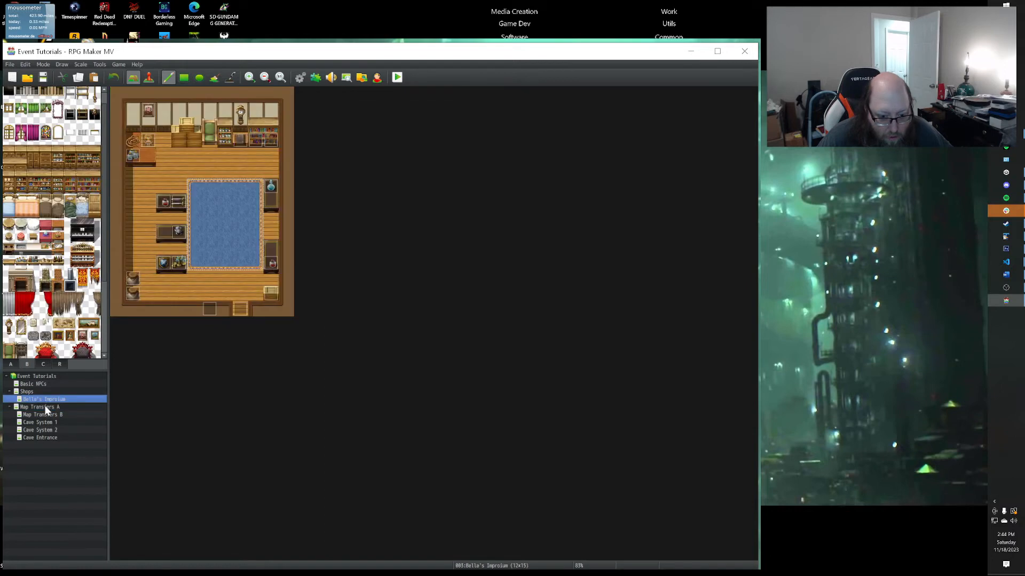
{"action": "left_click", "coordinate": [43, 392]}
{"action": "left_click", "coordinate": [44, 405]}
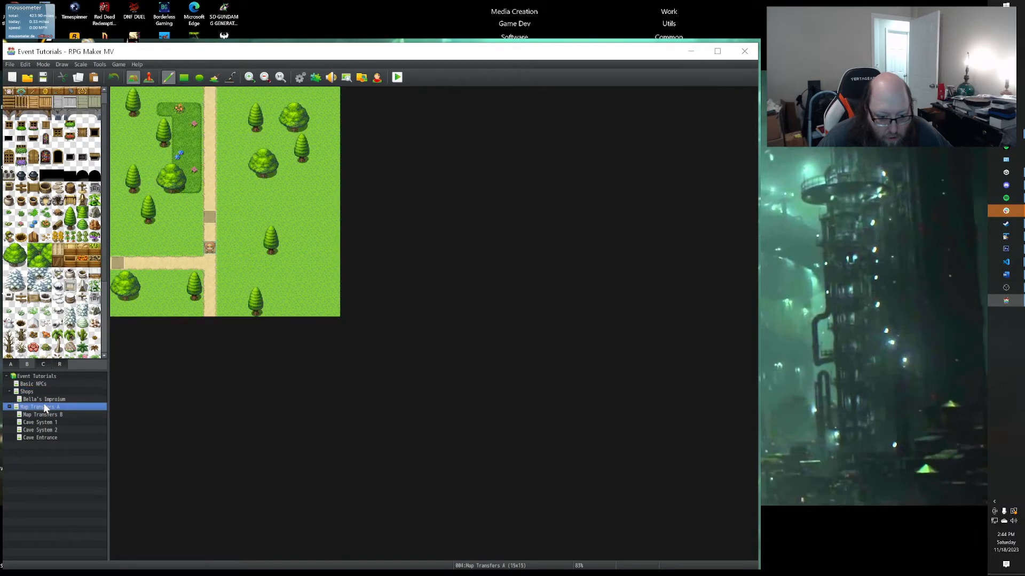
{"action": "left_click", "coordinate": [43, 413]}
{"action": "left_click", "coordinate": [42, 406]}
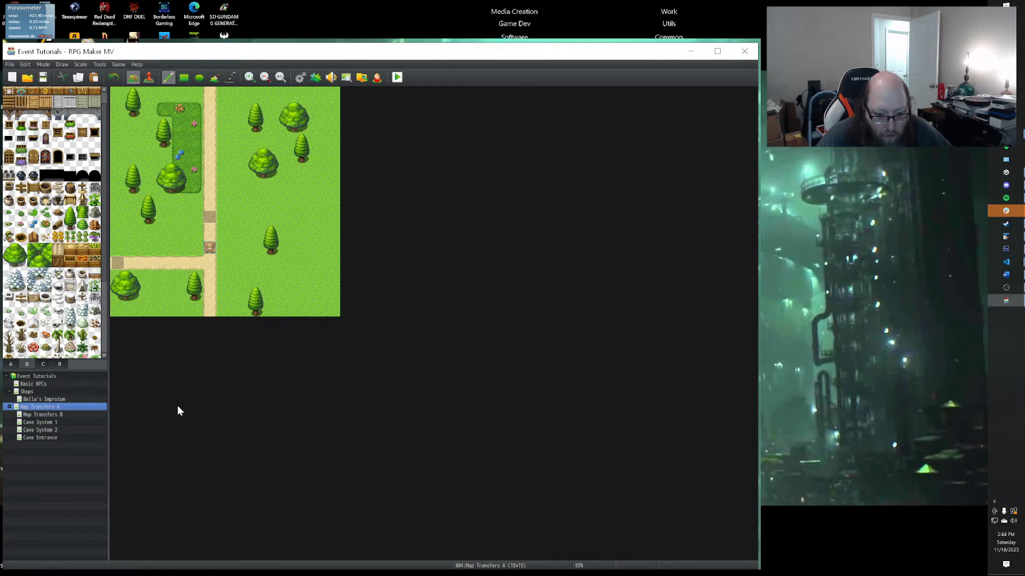
{"action": "left_click", "coordinate": [208, 314]}
{"action": "key", "text": "ctrl+z"}
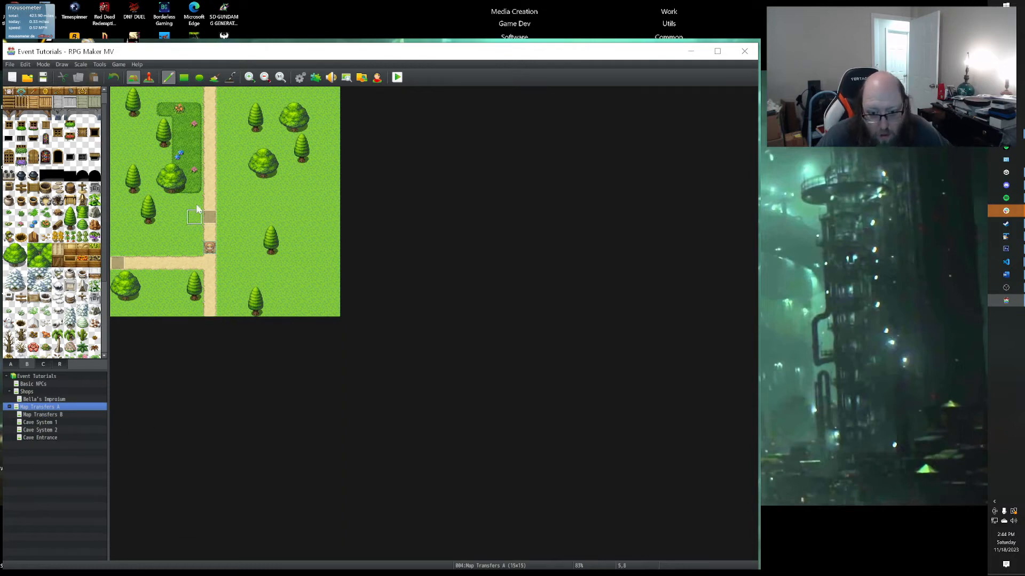
{"action": "left_click", "coordinate": [150, 79]}
{"action": "left_click", "coordinate": [211, 310]}
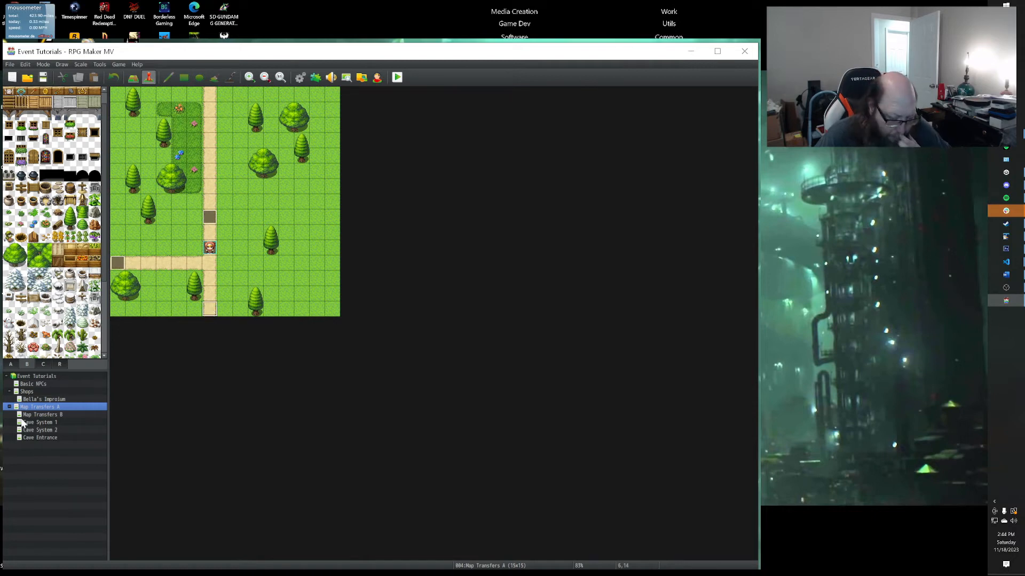
{"action": "left_click", "coordinate": [40, 415]}
{"action": "left_click", "coordinate": [39, 425]}
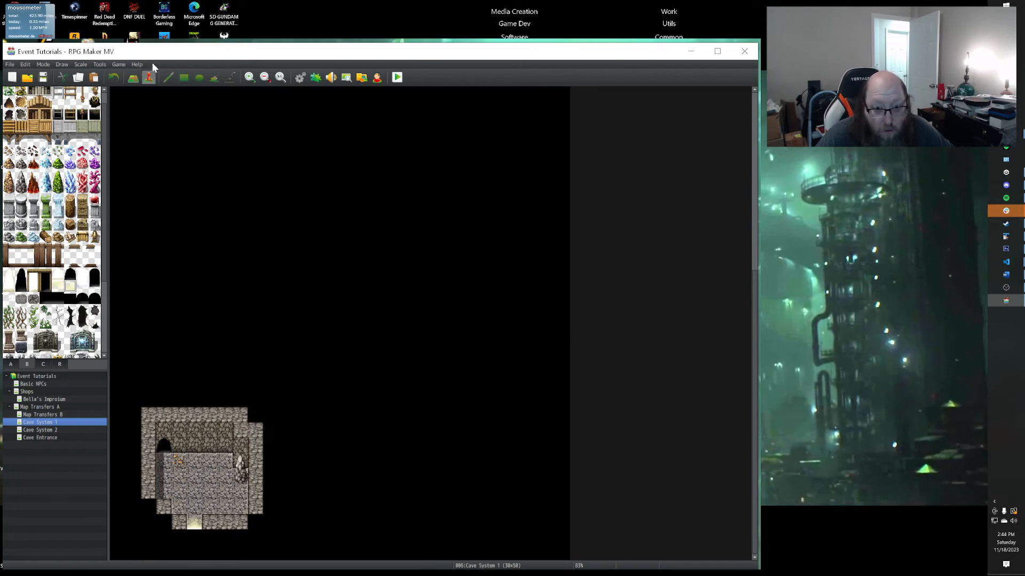
Create a marker event at tile 6,49 on the south edge of Cave System 1, using a character image from the Evil set.
{"action": "left_click", "coordinate": [192, 554]}
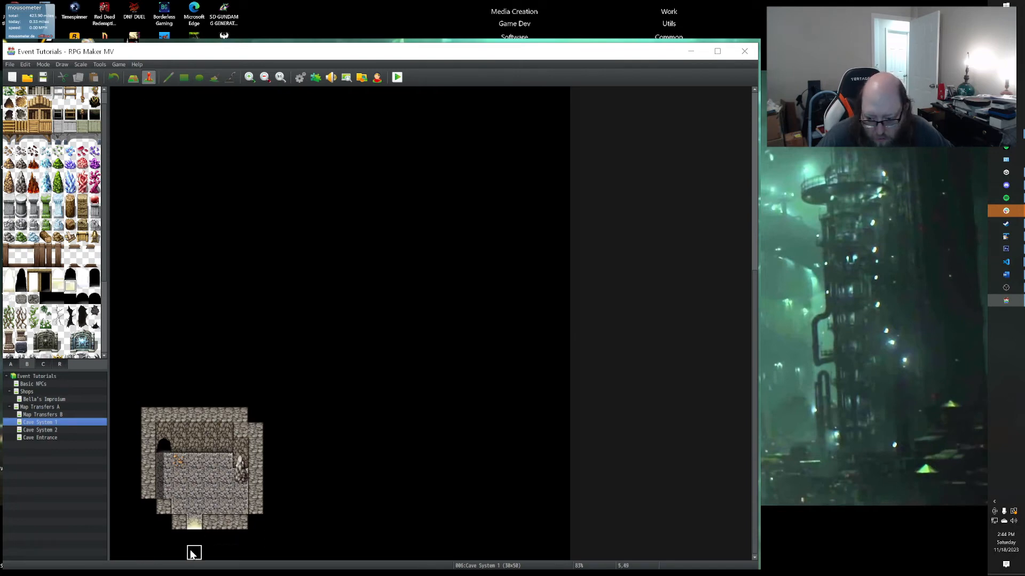
{"action": "left_click", "coordinate": [206, 553]}
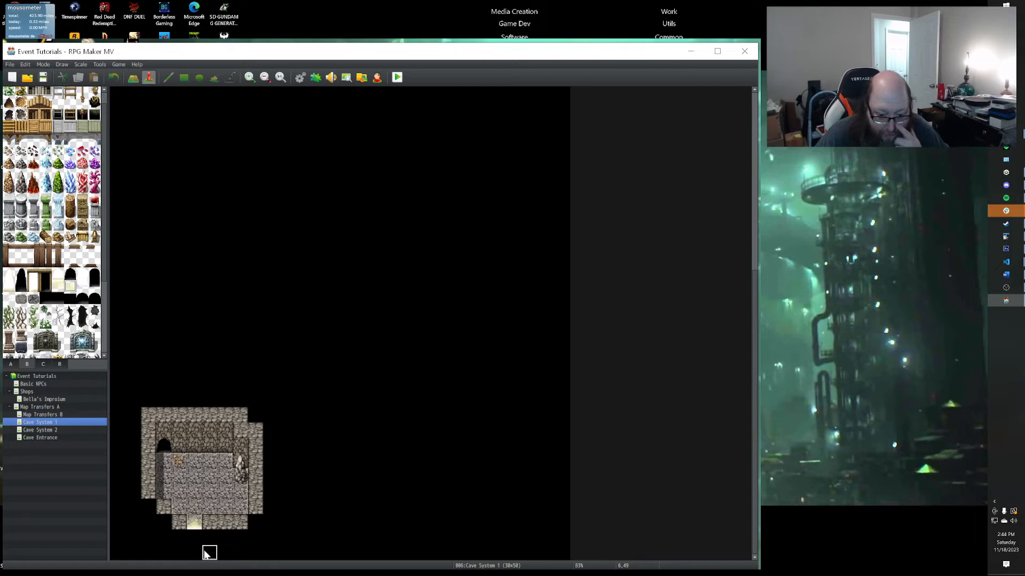
{"action": "right_click", "coordinate": [206, 553]}
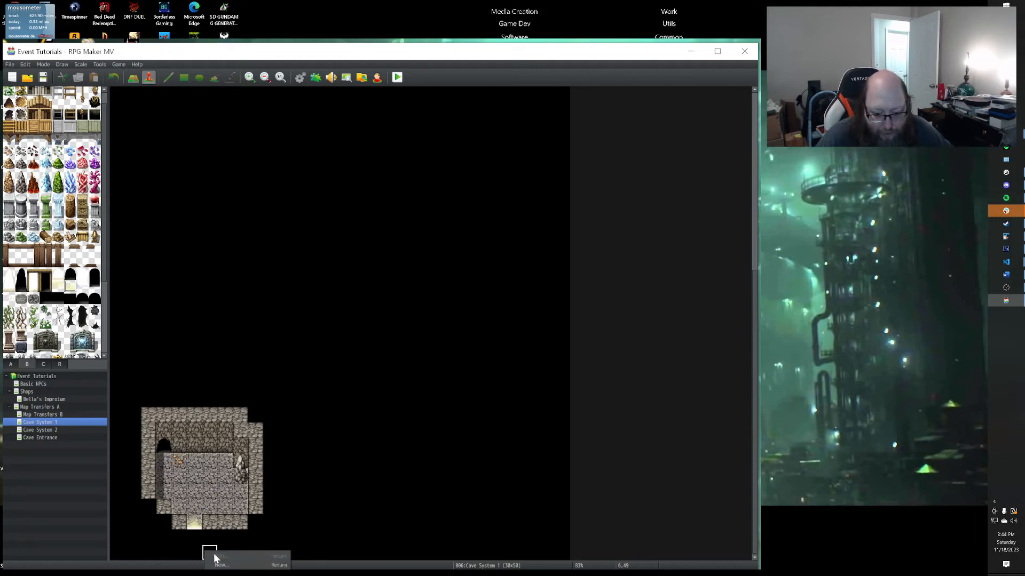
{"action": "left_click", "coordinate": [209, 557]}
{"action": "double_click", "coordinate": [210, 356]}
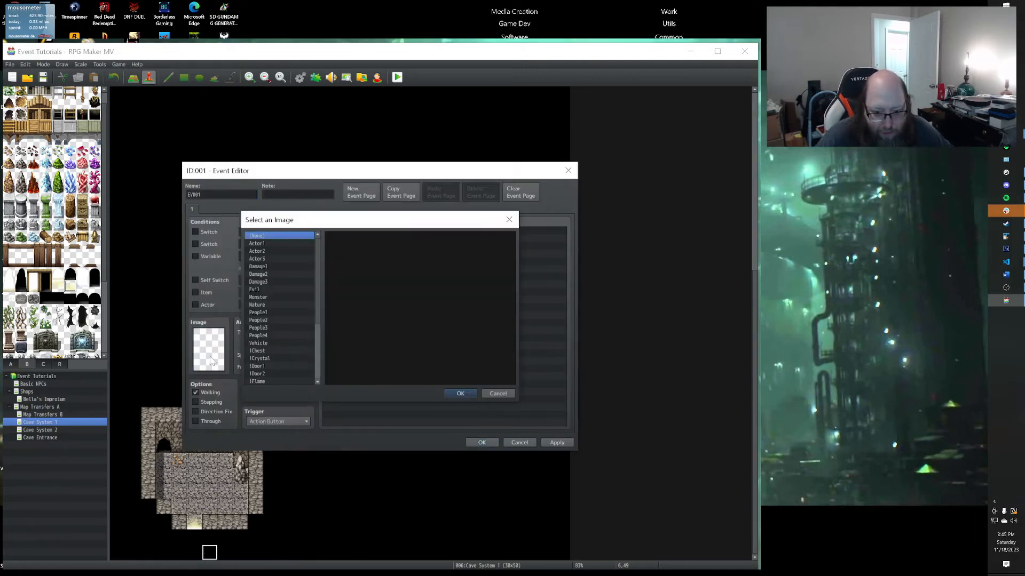
{"action": "left_click", "coordinate": [280, 290]}
{"action": "left_click", "coordinate": [400, 238]}
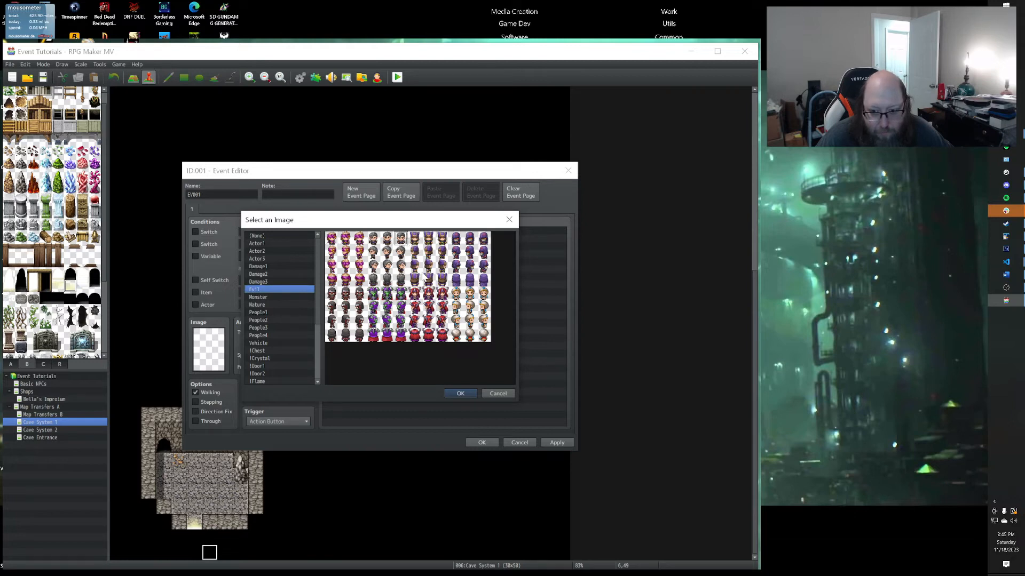
{"action": "left_click", "coordinate": [462, 394]}
{"action": "left_click", "coordinate": [475, 443]}
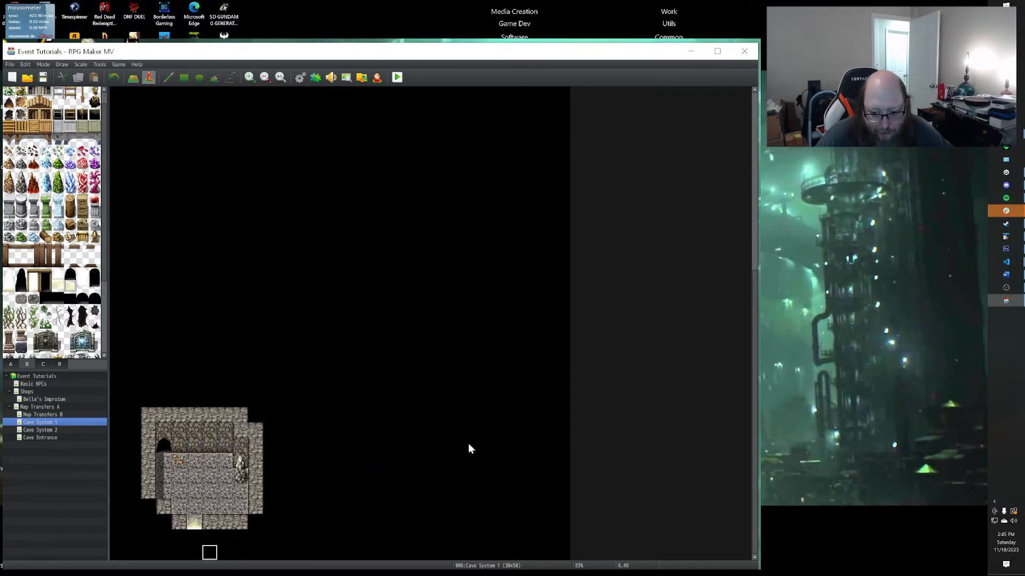
Move the small room one tile right and two tiles down so its exit meets the marker event, and scatter rubble on its floor.
{"action": "left_click", "coordinate": [133, 77]}
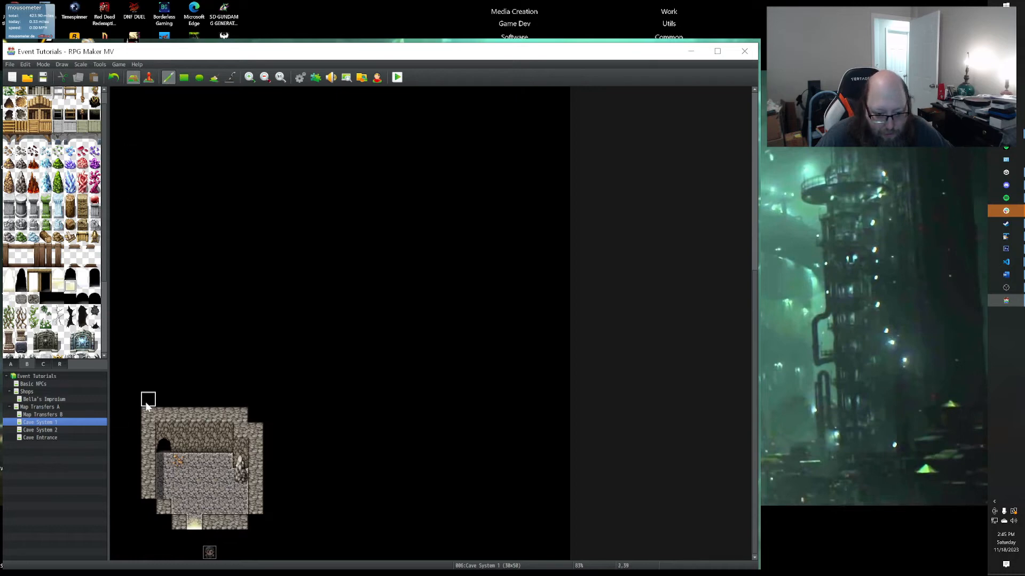
{"action": "right_click_drag", "start_coordinate": [131, 399], "coordinate": [261, 526]}
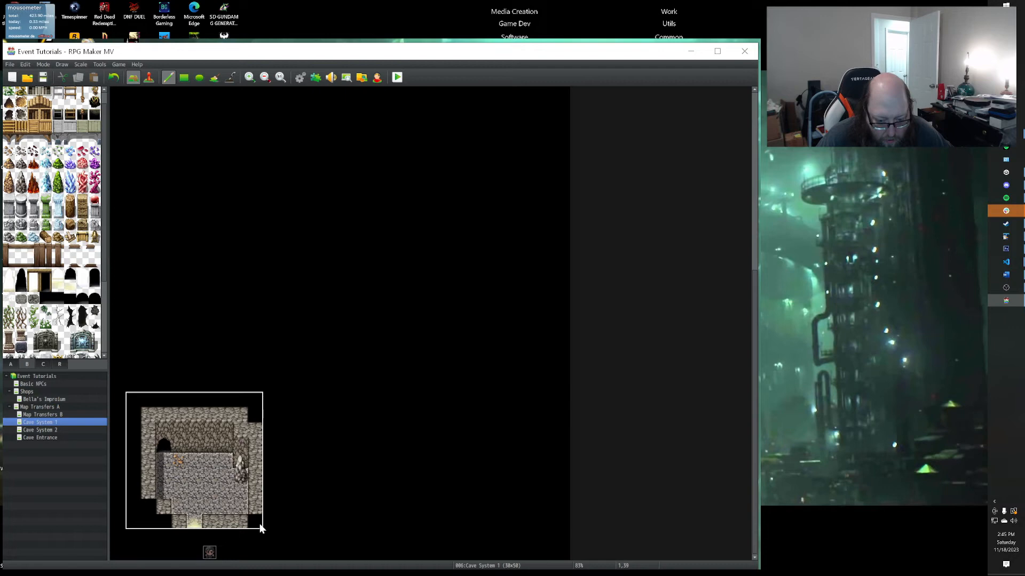
{"action": "left_click", "coordinate": [276, 558]}
{"action": "right_click", "coordinate": [315, 409]}
{"action": "left_click_drag", "start_coordinate": [289, 417], "coordinate": [143, 415]}
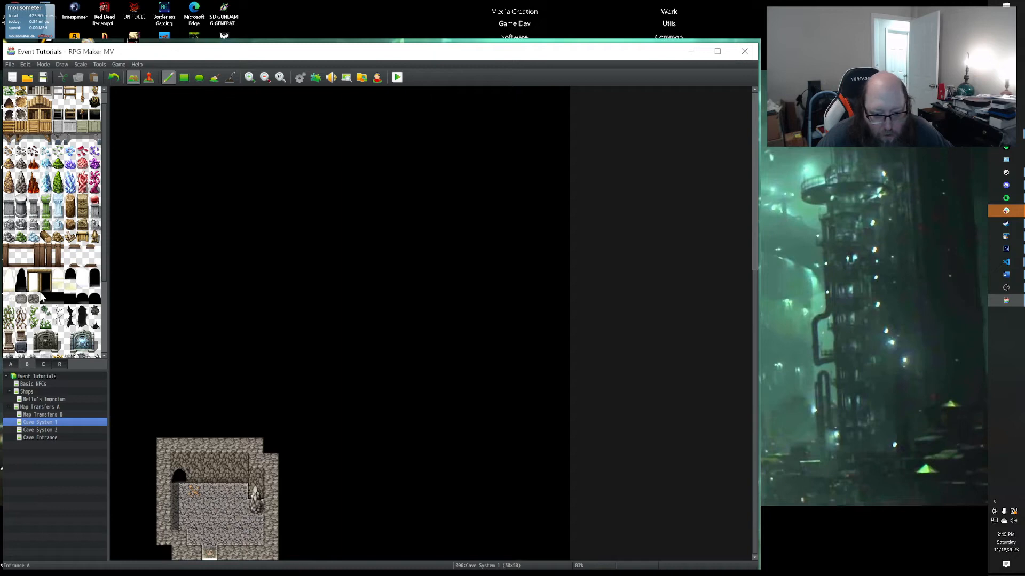
{"action": "left_click", "coordinate": [193, 524]}
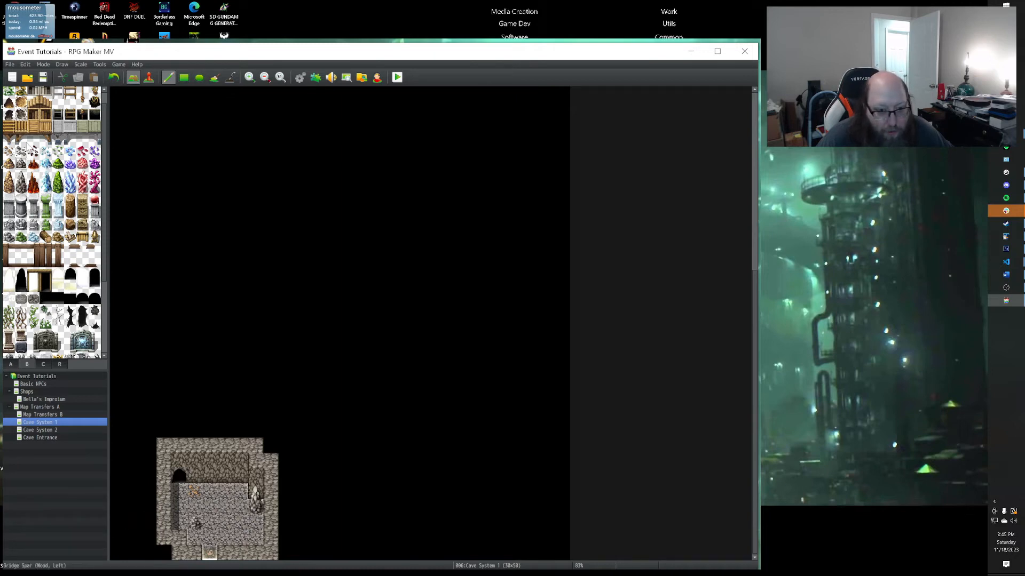
{"action": "left_click", "coordinate": [9, 152]}
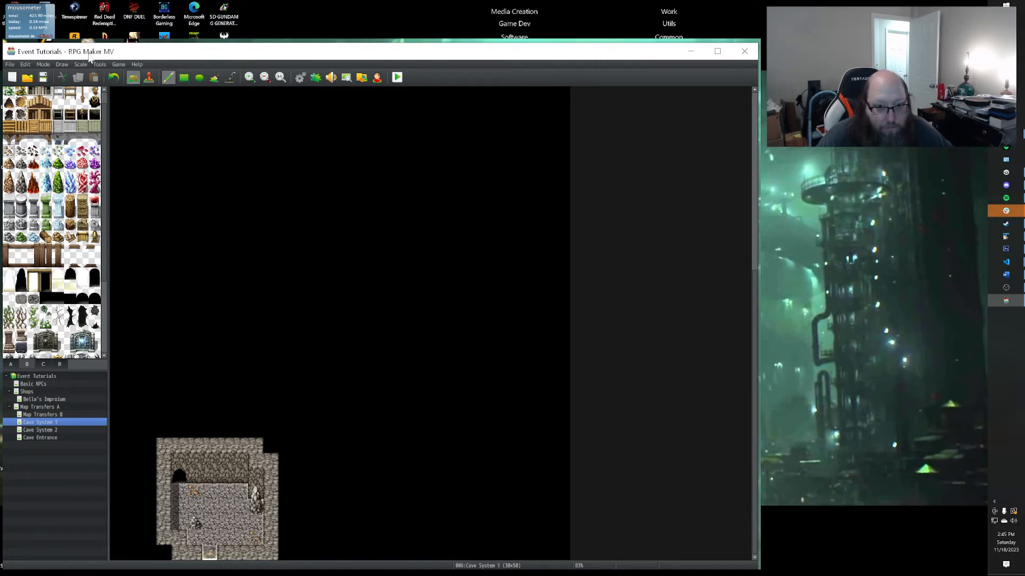
Clear the marker event's image to (None) and set its trigger to Player Touch.
{"action": "left_click", "coordinate": [149, 77]}
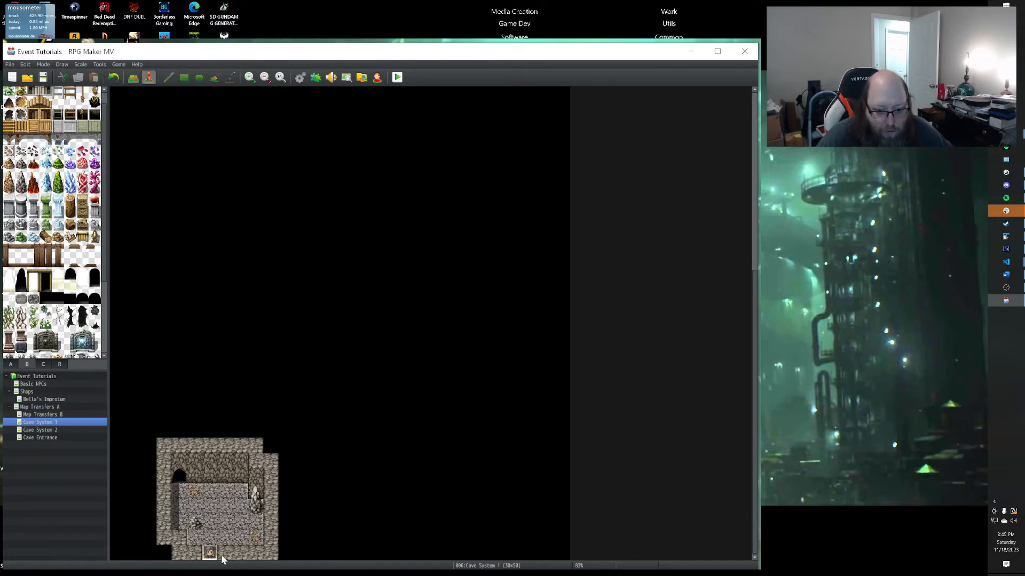
{"action": "double_click", "coordinate": [212, 553]}
{"action": "double_click", "coordinate": [208, 349]}
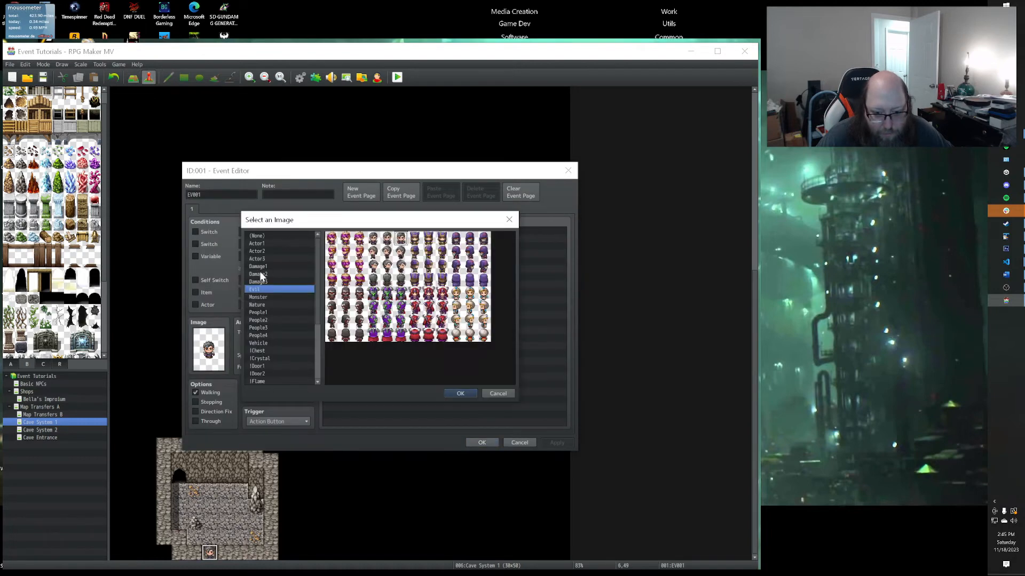
{"action": "left_click", "coordinate": [254, 235]}
{"action": "left_click", "coordinate": [460, 393]}
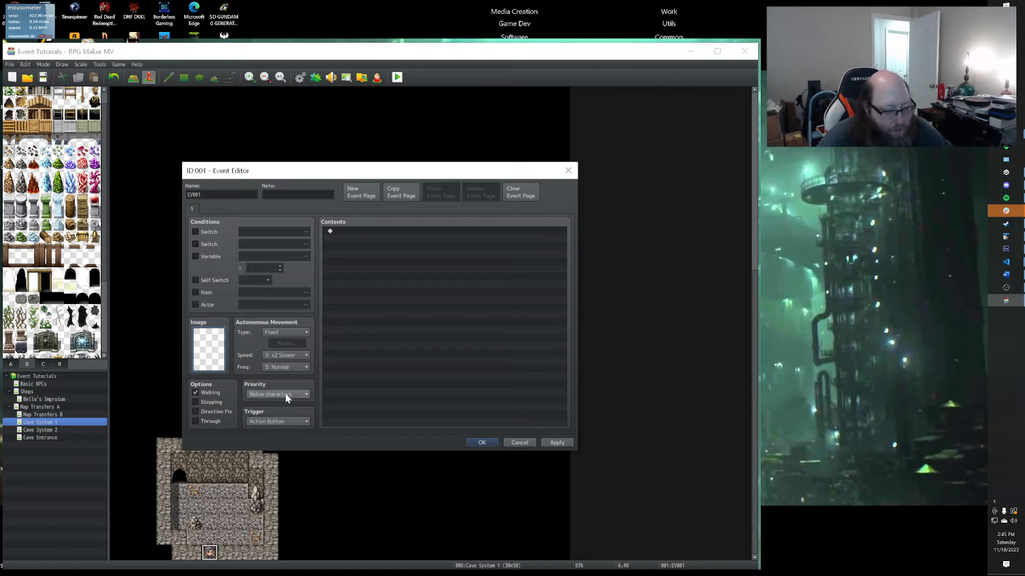
{"action": "left_click", "coordinate": [282, 421]}
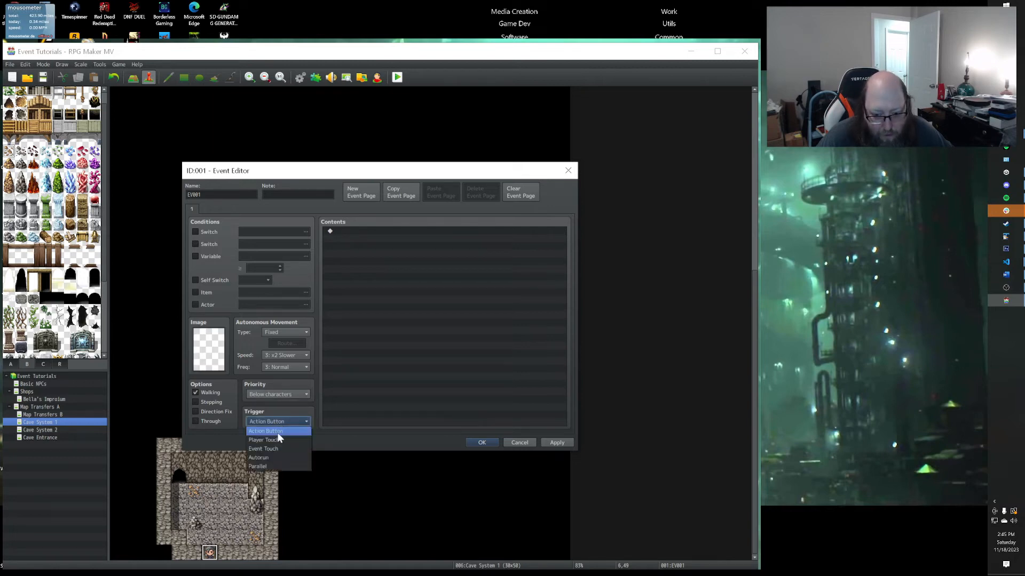
{"action": "left_click", "coordinate": [275, 440]}
Add a Transfer Player command to the cave exit event with the destination Map Transfers A (6,13).
{"action": "double_click", "coordinate": [358, 231]}
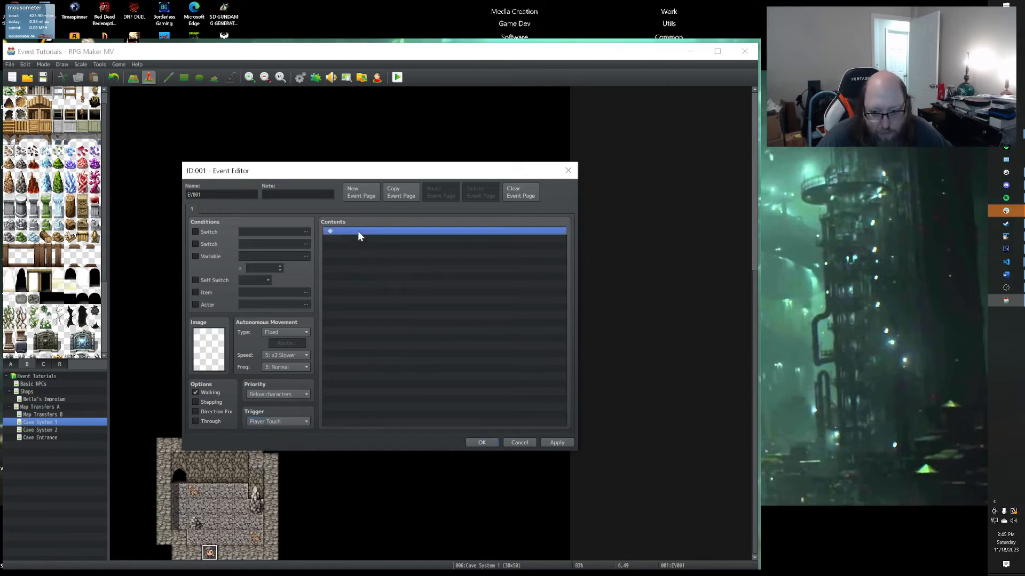
{"action": "left_click", "coordinate": [386, 233]}
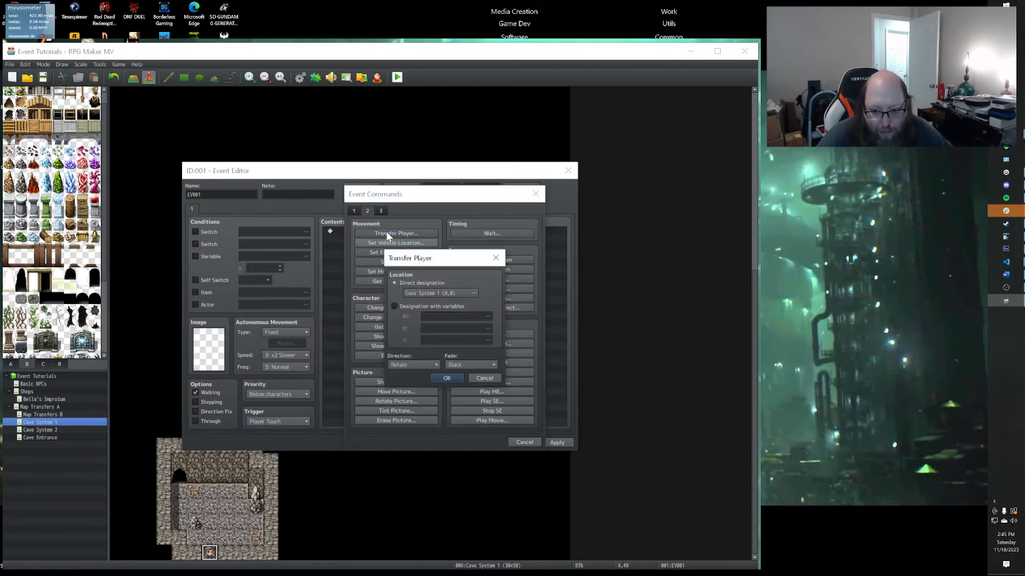
{"action": "left_click", "coordinate": [433, 293]}
{"action": "left_click", "coordinate": [283, 232]}
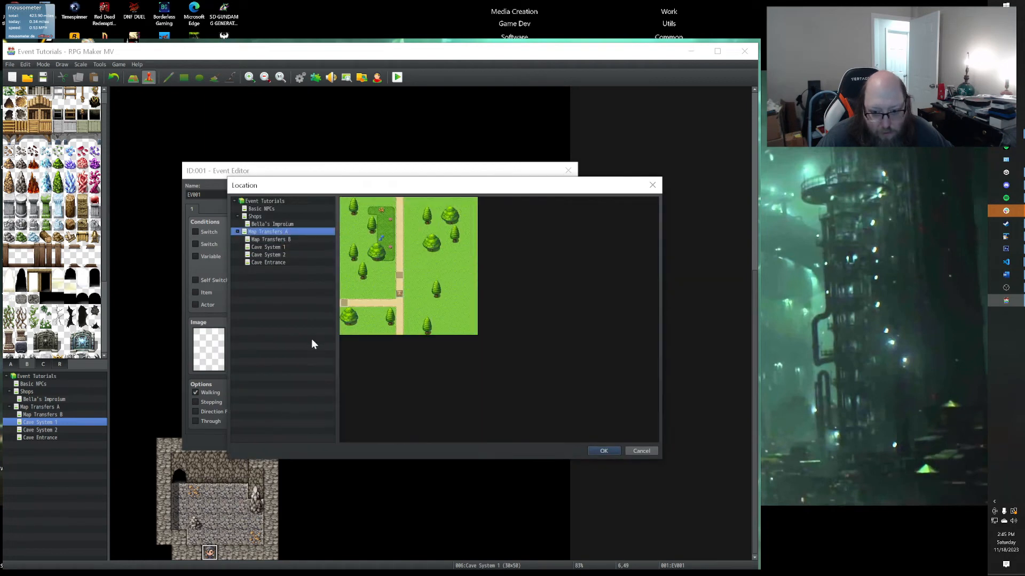
{"action": "left_click", "coordinate": [399, 322]}
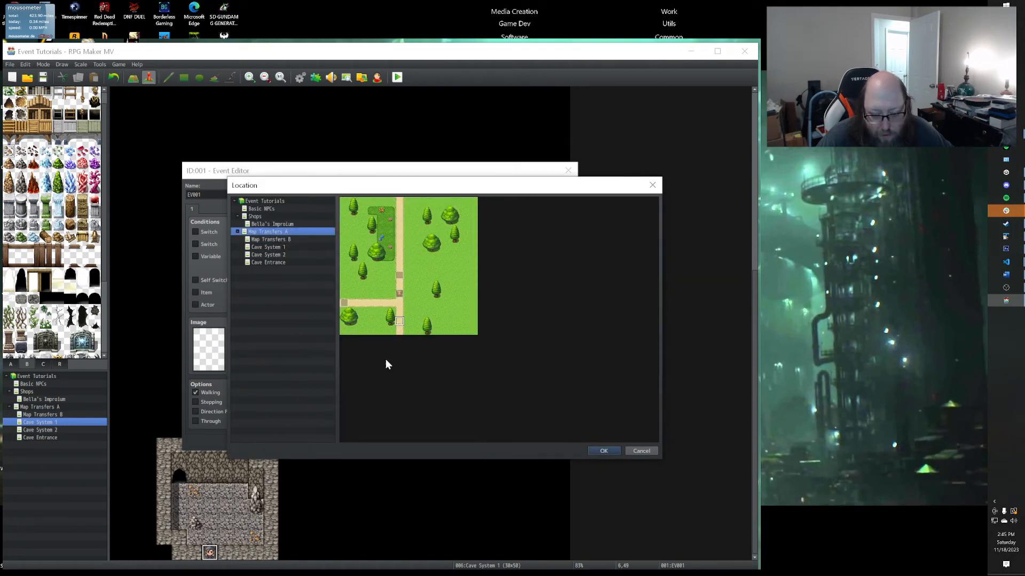
{"action": "left_click", "coordinate": [604, 451]}
{"action": "left_click", "coordinate": [446, 378]}
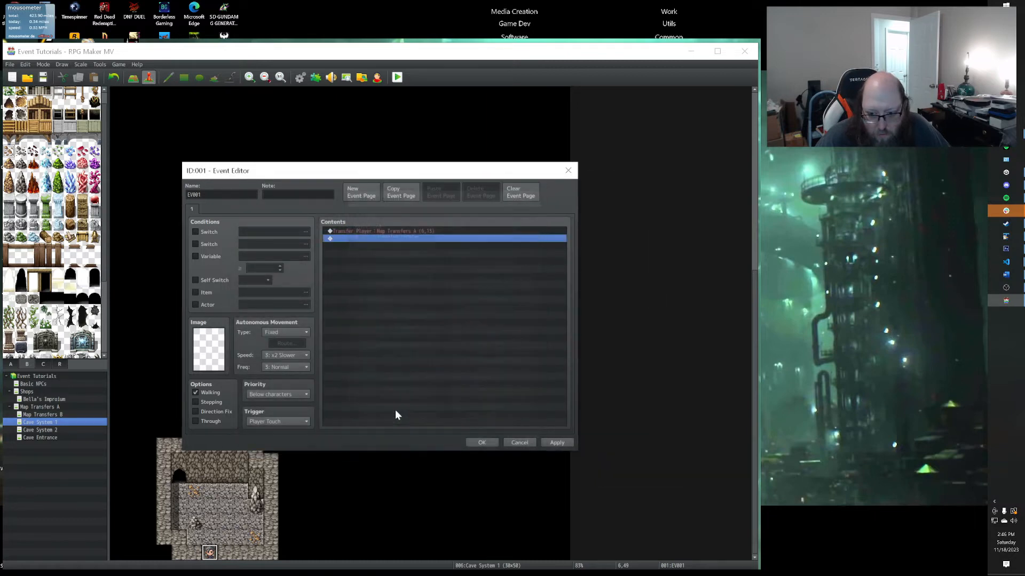
{"action": "left_click", "coordinate": [477, 444]}
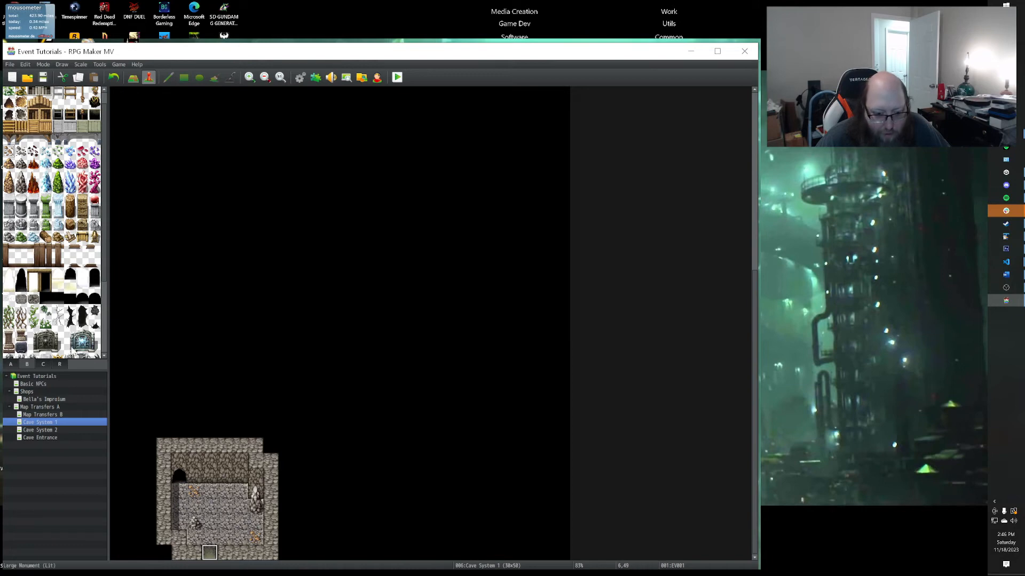
Create an event at tile 6,14 on the path's south end in Map Transfers A, with a Transfer Player command to Cave System 1 (6,48).
{"action": "left_click", "coordinate": [42, 407]}
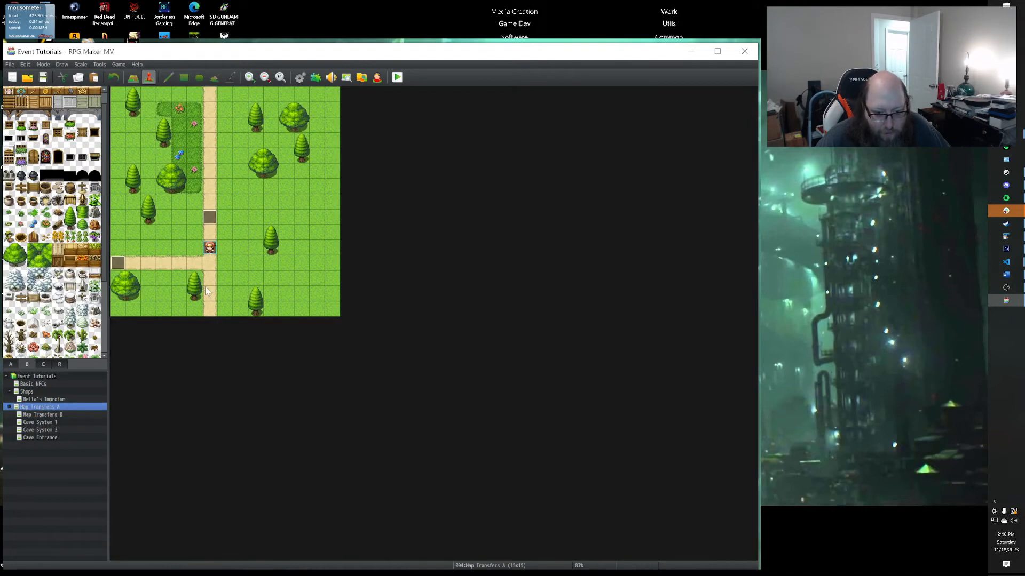
{"action": "double_click", "coordinate": [212, 309]}
{"action": "double_click", "coordinate": [366, 235]}
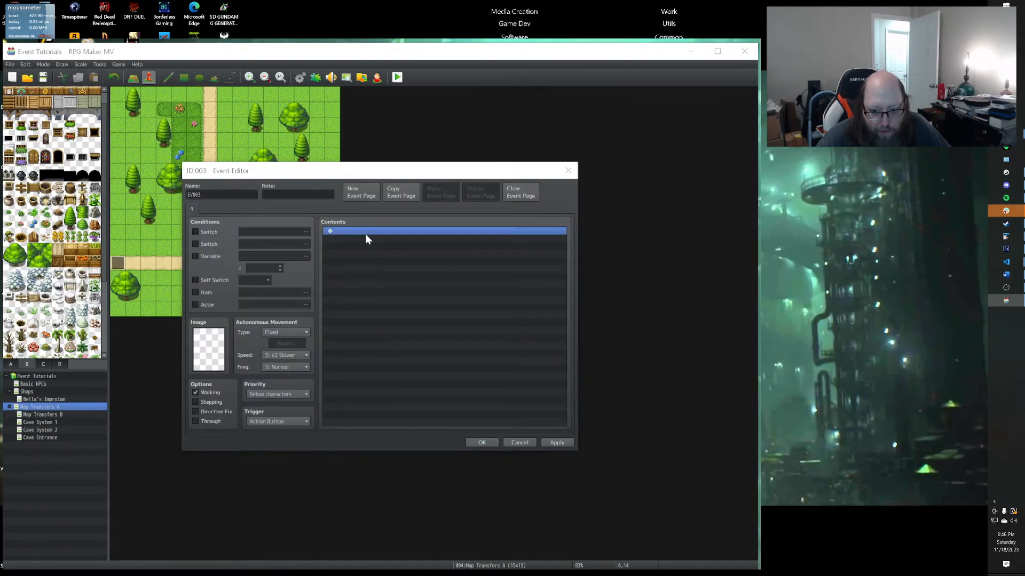
{"action": "left_click", "coordinate": [396, 235]}
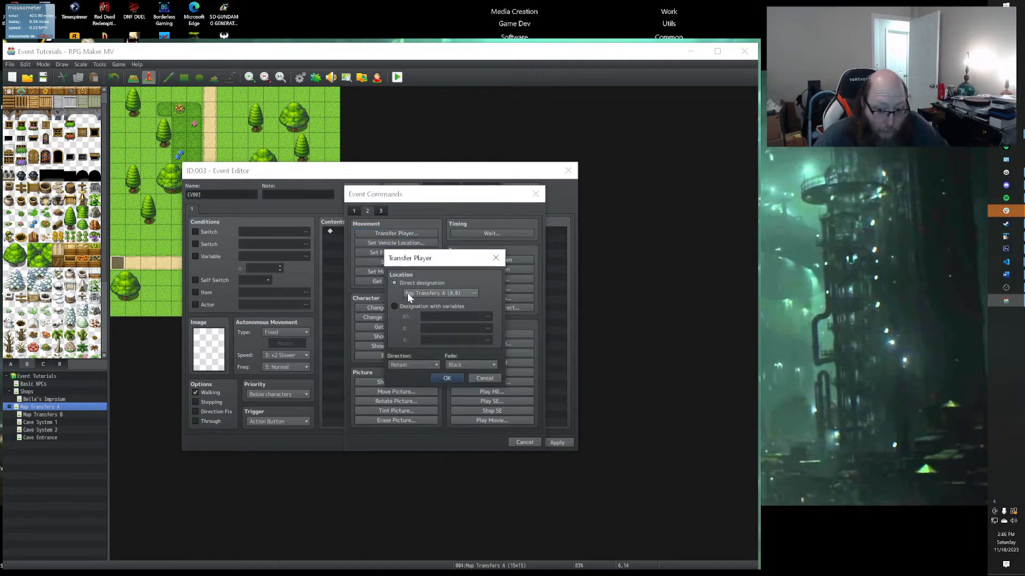
{"action": "left_click", "coordinate": [420, 294]}
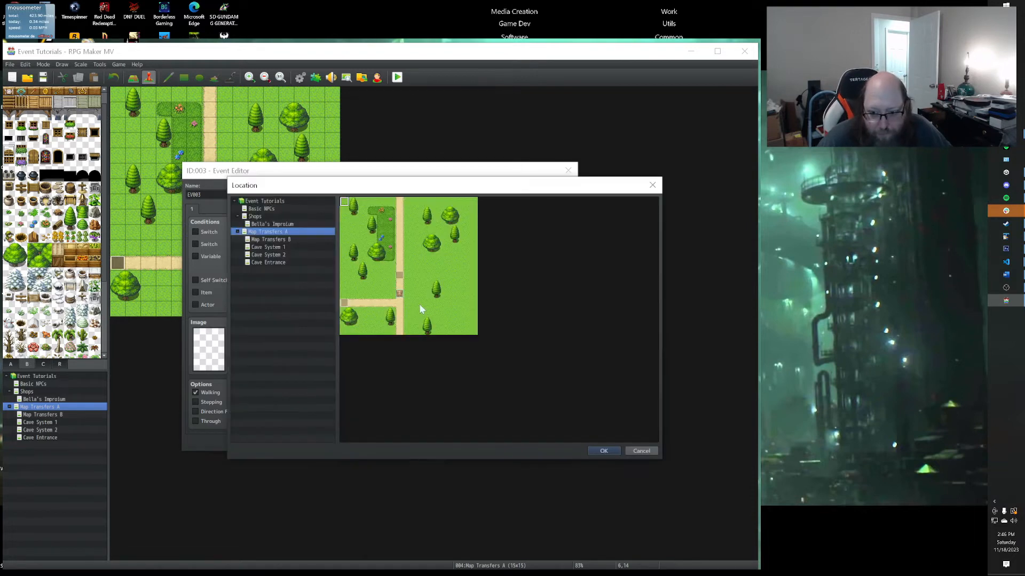
{"action": "left_click", "coordinate": [268, 248]}
{"action": "left_click", "coordinate": [402, 428]}
{"action": "left_click", "coordinate": [602, 451]}
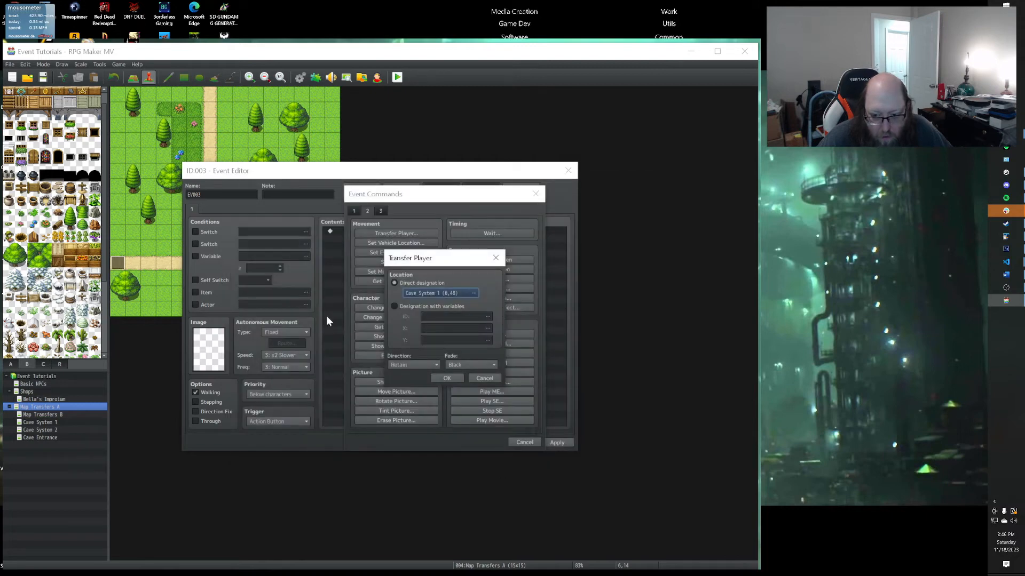
{"action": "left_click", "coordinate": [446, 378]}
Set the path event's trigger to Player Touch and insert a Fadeout Screen command before its Transfer Player command.
{"action": "left_click", "coordinate": [306, 421]}
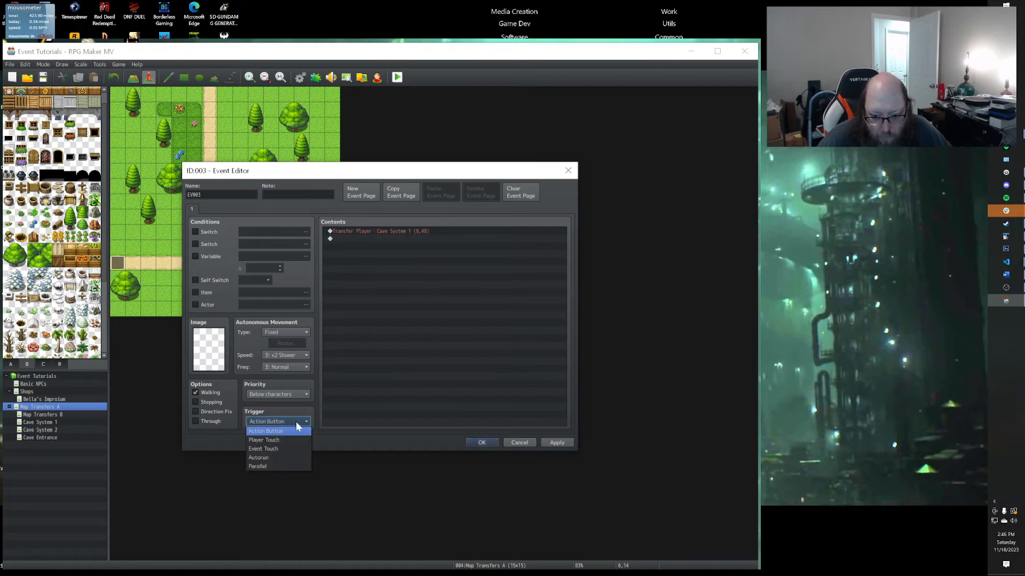
{"action": "left_click", "coordinate": [269, 440]}
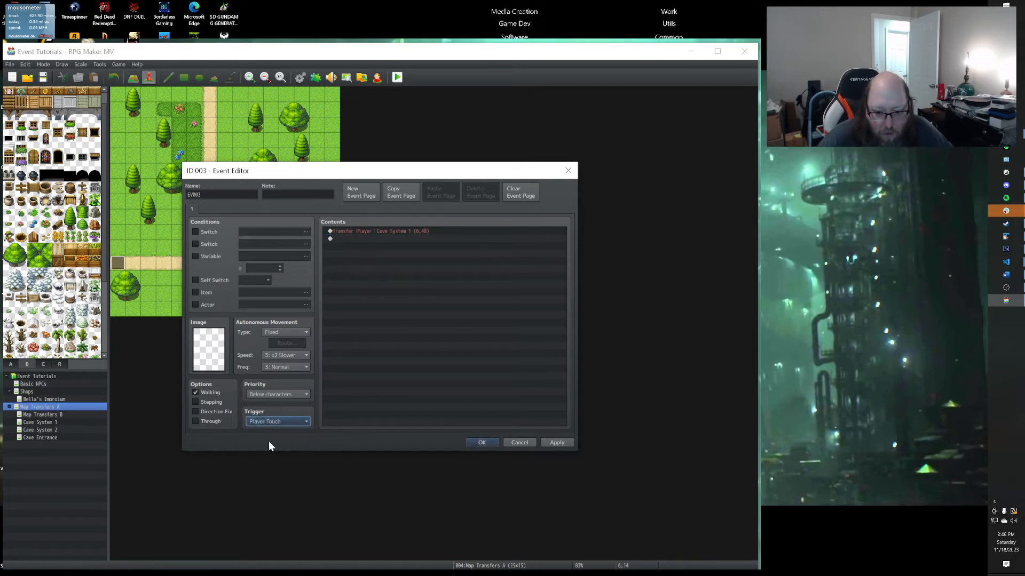
{"action": "left_click", "coordinate": [394, 239]}
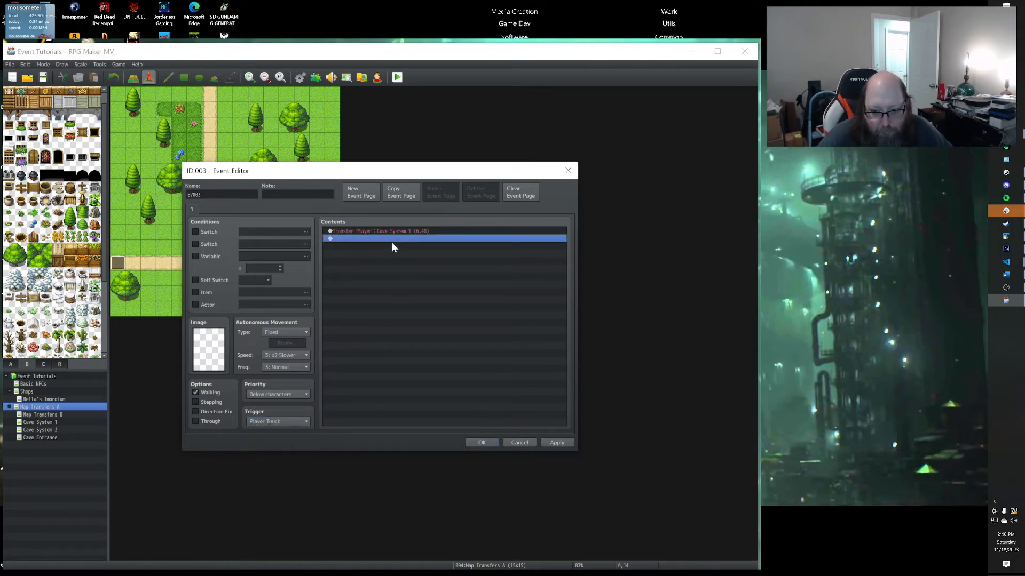
{"action": "left_click", "coordinate": [349, 231]}
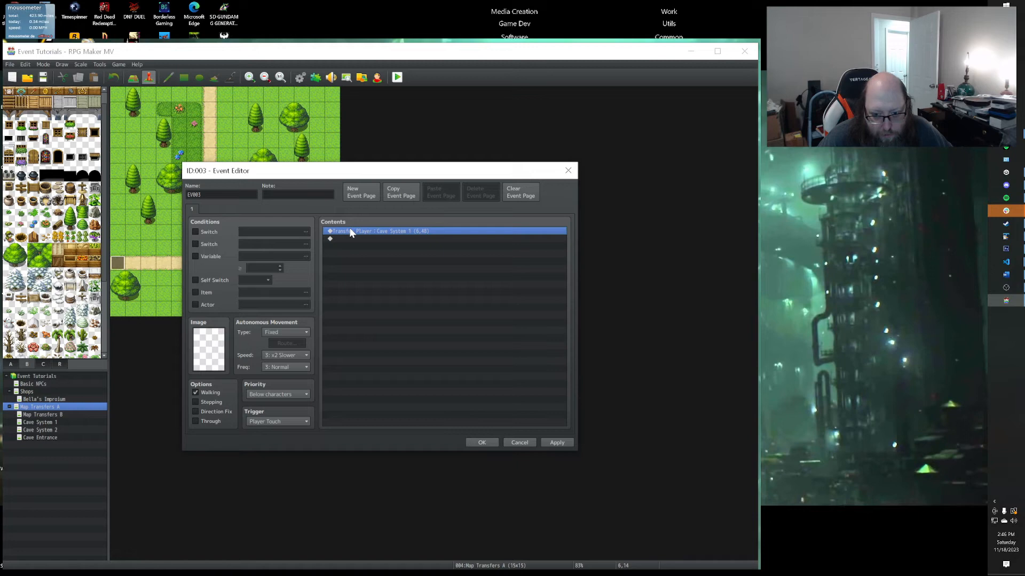
{"action": "key", "text": "Insert"}
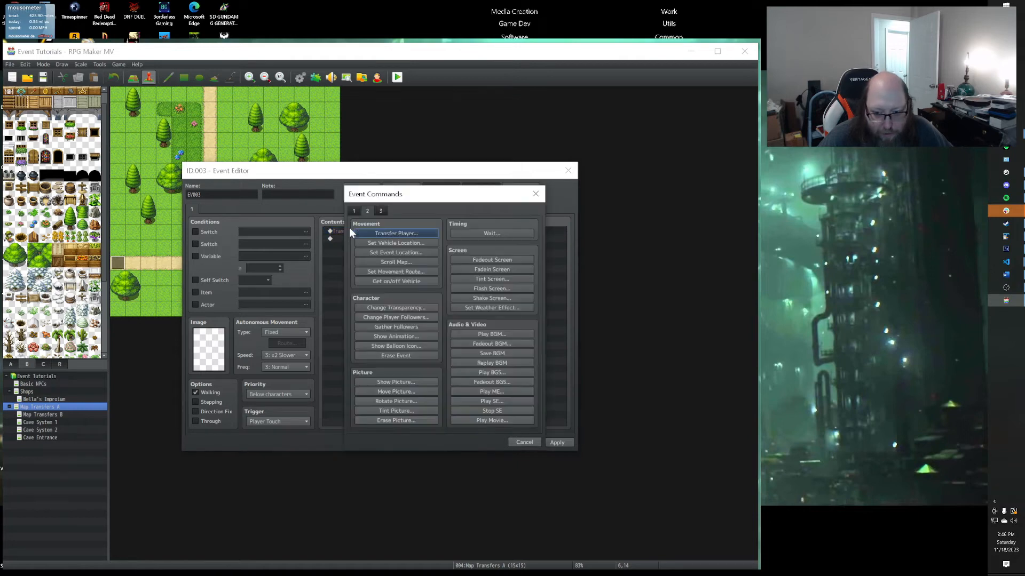
{"action": "left_click", "coordinate": [504, 260]}
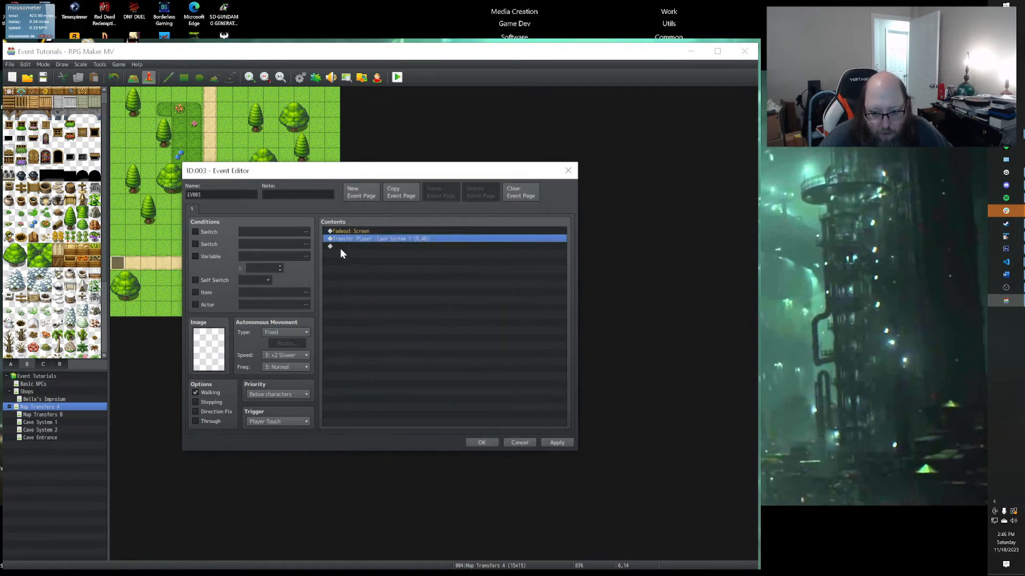
Open the event command selection to insert another command into the path event.
{"action": "key", "text": "Insert"}
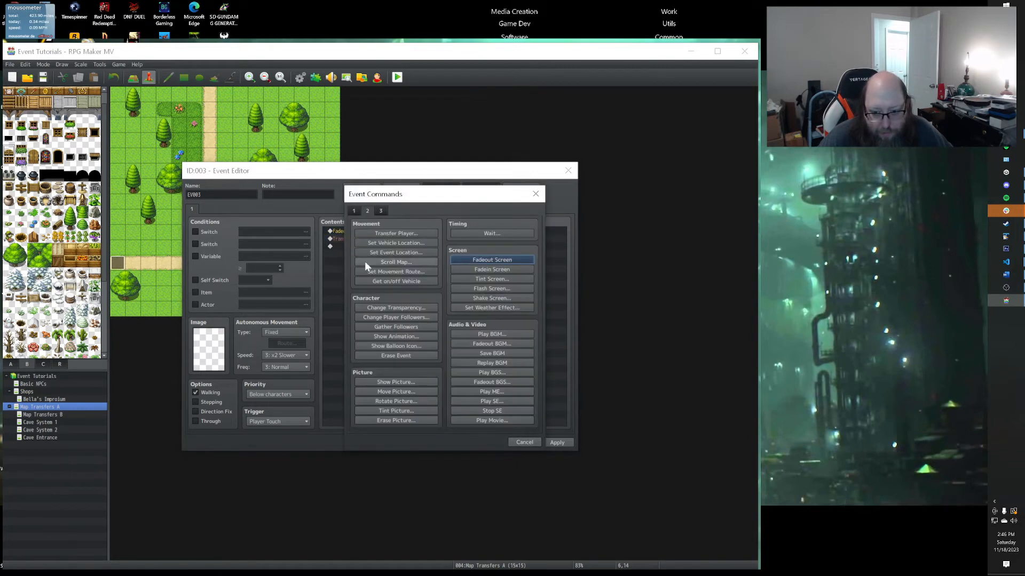
{"action": "left_click", "coordinate": [507, 277]}
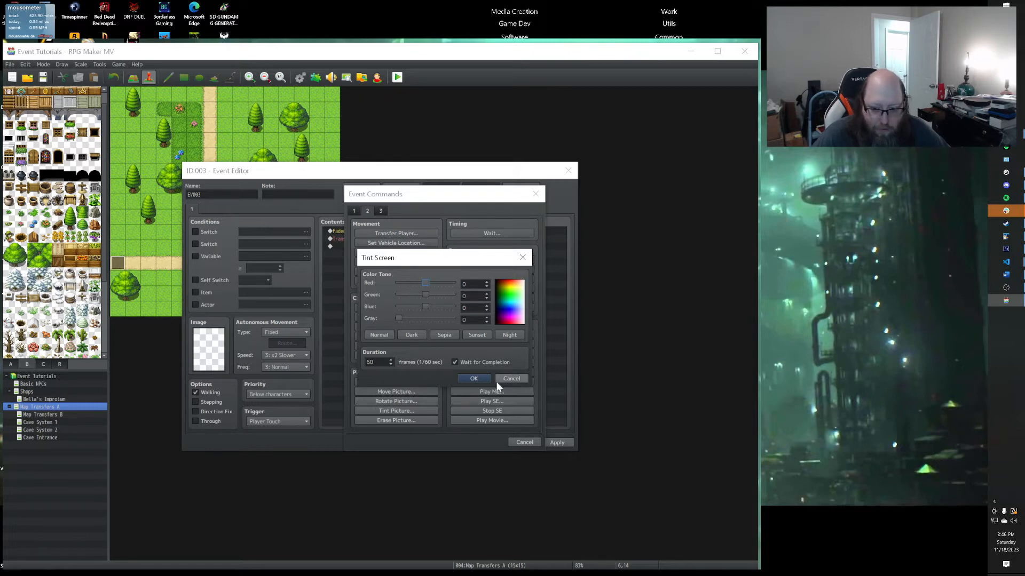
{"action": "left_click", "coordinate": [519, 379]}
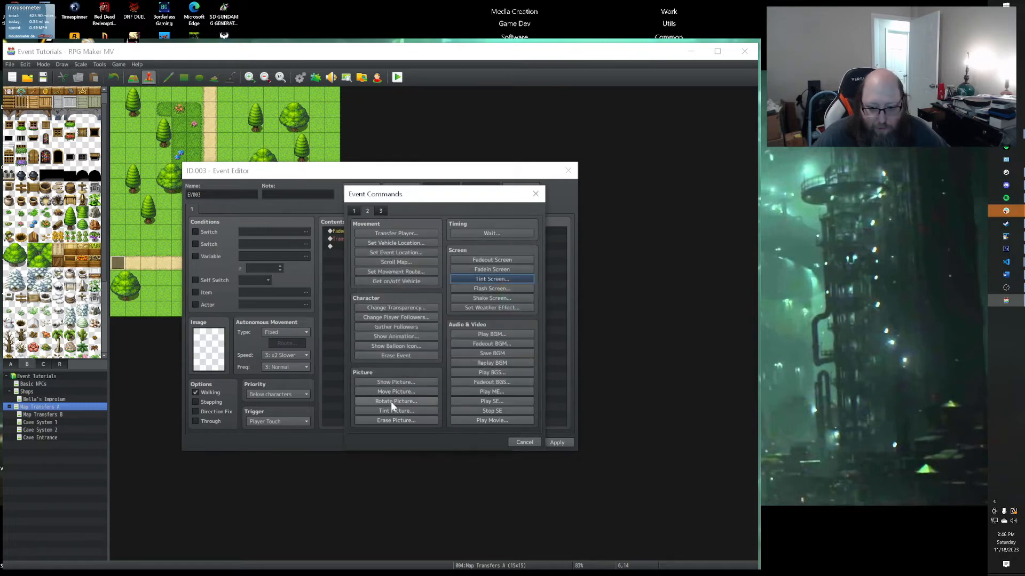
{"action": "left_click", "coordinate": [526, 441]}
Delete the Fadeout Screen command from the event's contents.
{"action": "left_click", "coordinate": [349, 231]}
{"action": "key", "text": "Delete"}
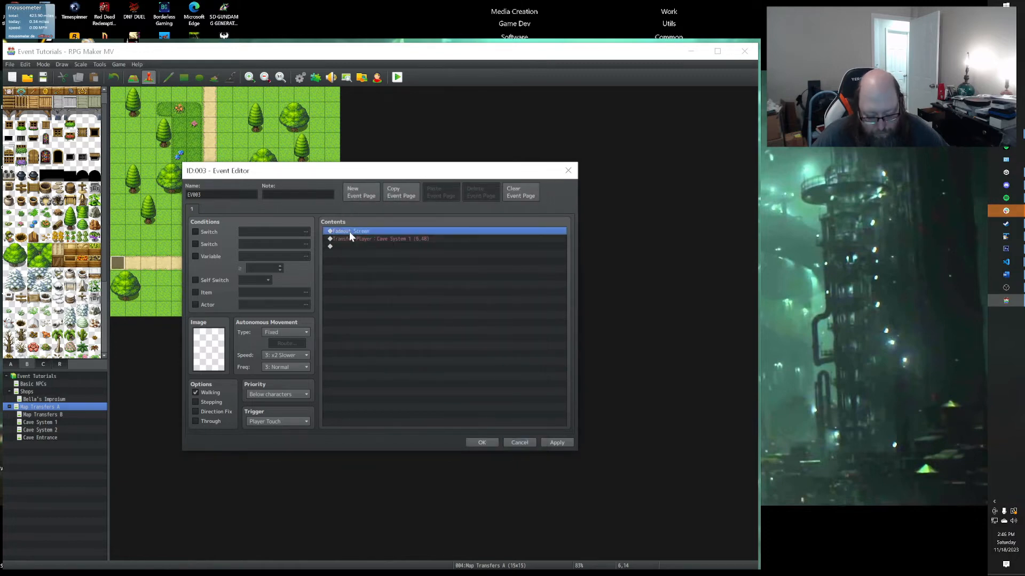
Begin a new Control Switches command before the Transfer Player command and name switch 0005 EnteredCave.
{"action": "right_click", "coordinate": [350, 232]}
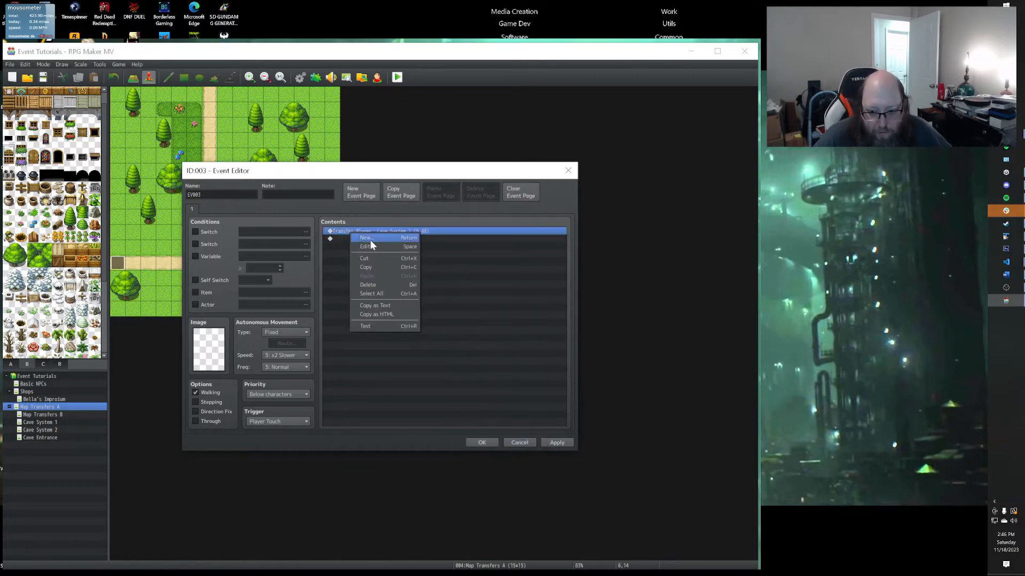
{"action": "left_click", "coordinate": [364, 238]}
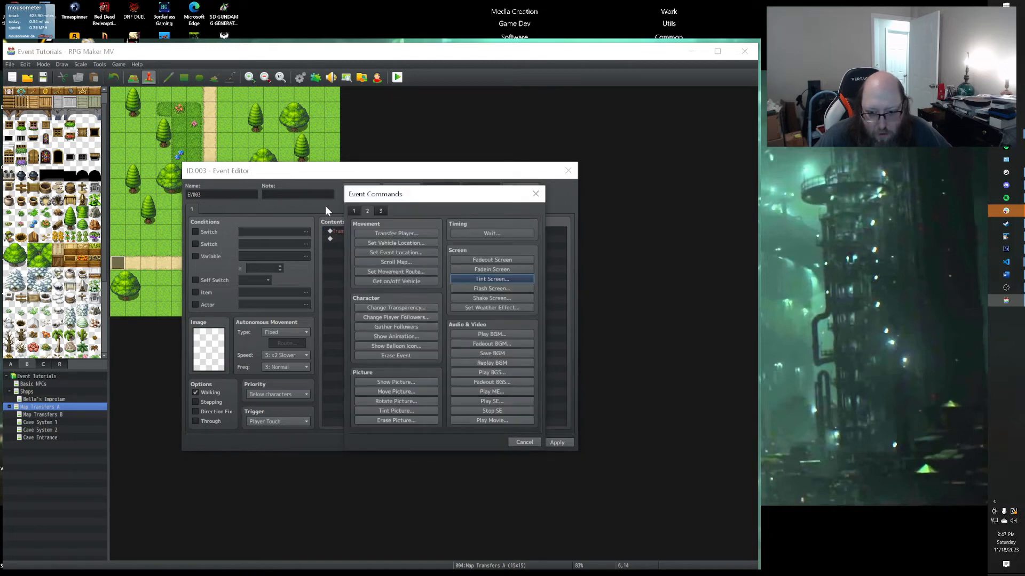
{"action": "left_click", "coordinate": [352, 211]}
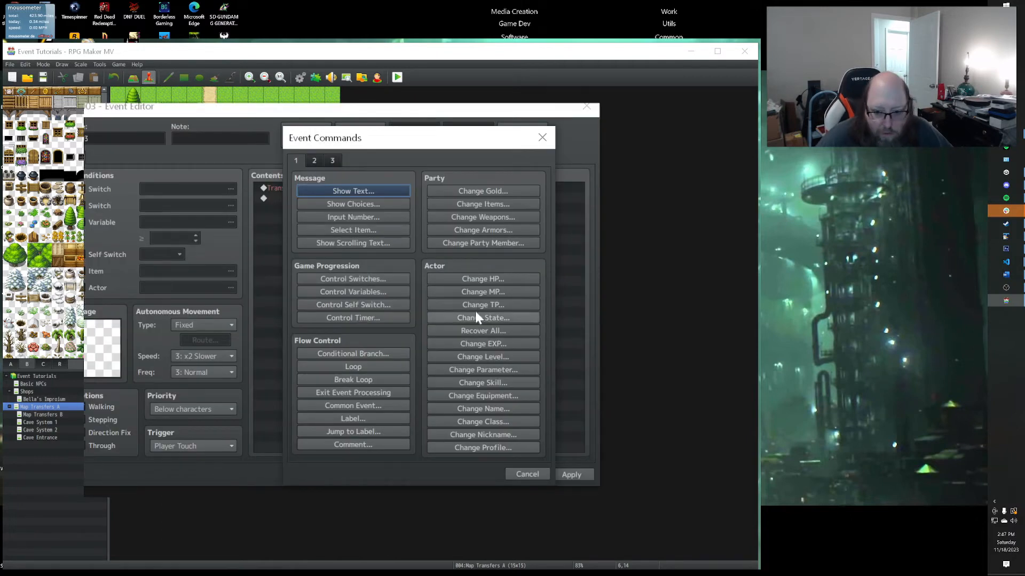
{"action": "left_click", "coordinate": [347, 279]}
{"action": "left_click", "coordinate": [419, 292]}
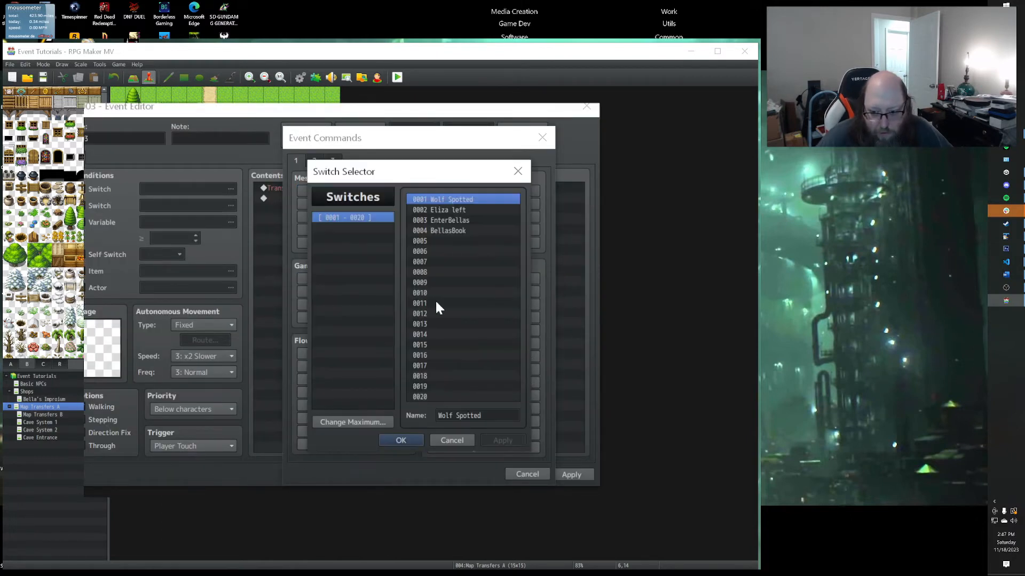
{"action": "left_click", "coordinate": [462, 241]}
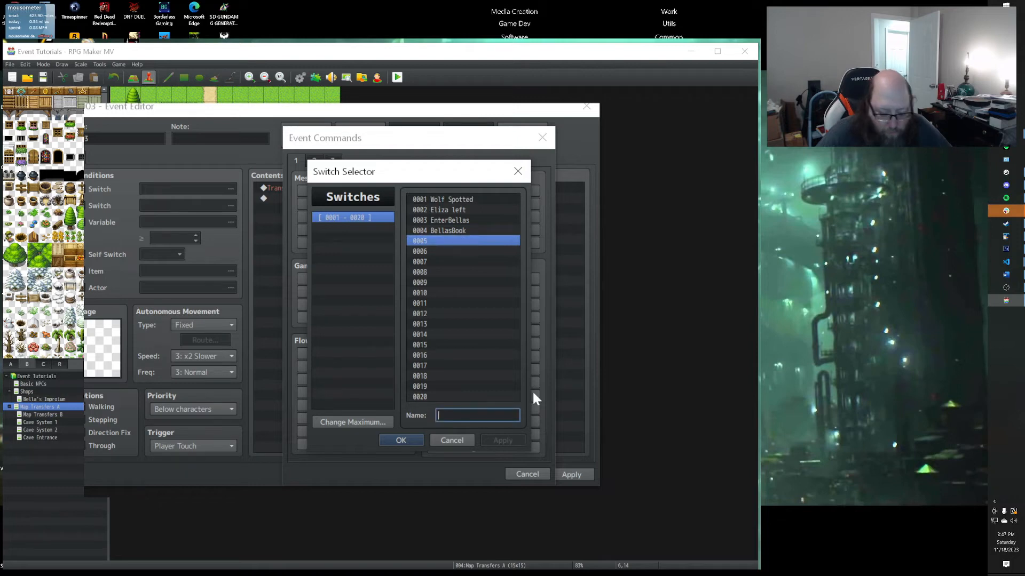
{"action": "type", "text": "EnteredCave"}
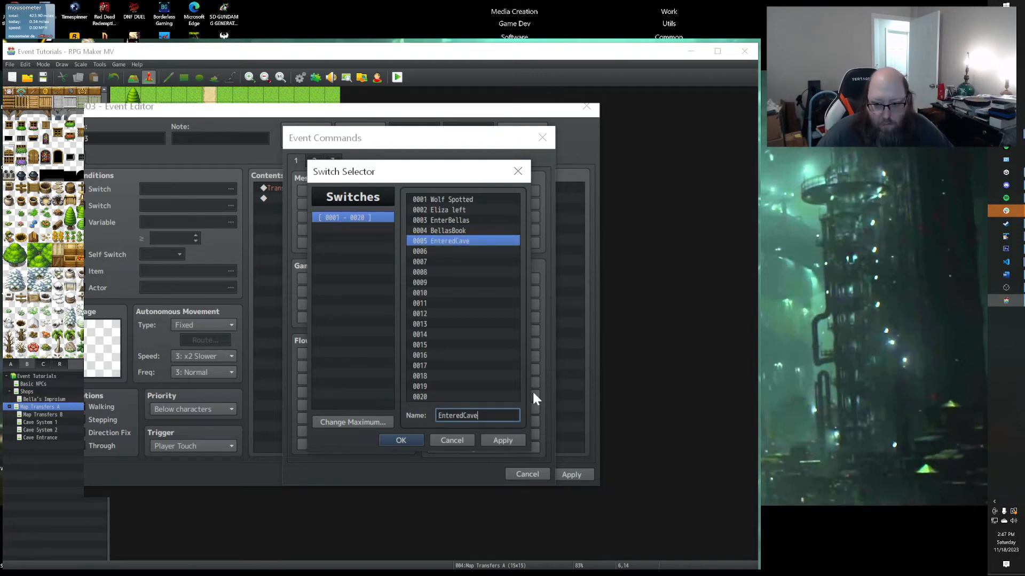
Name switch 0006 ExitCave and accept the switch list changes.
{"action": "left_click", "coordinate": [457, 251]}
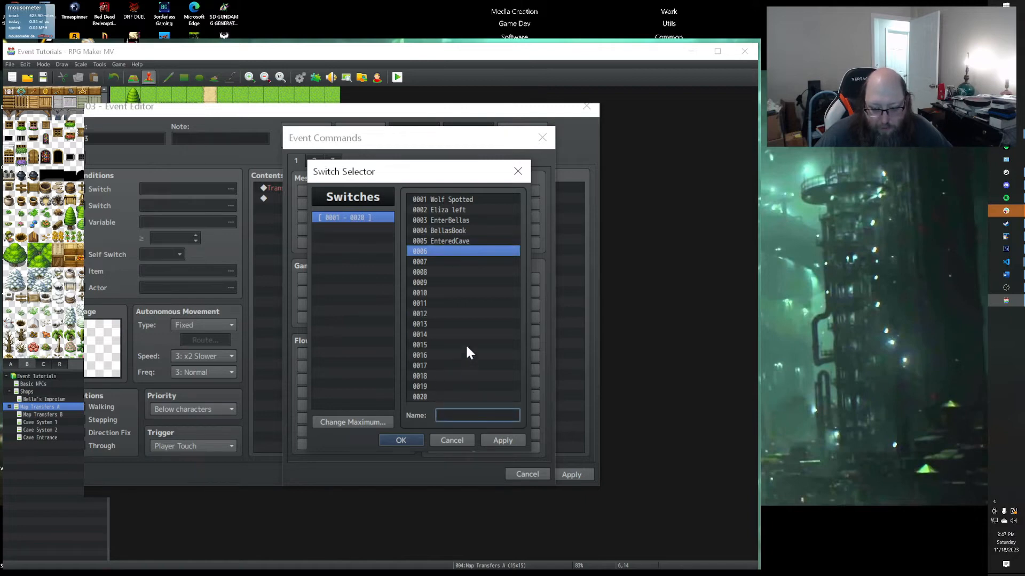
{"action": "type", "text": "Ex"}
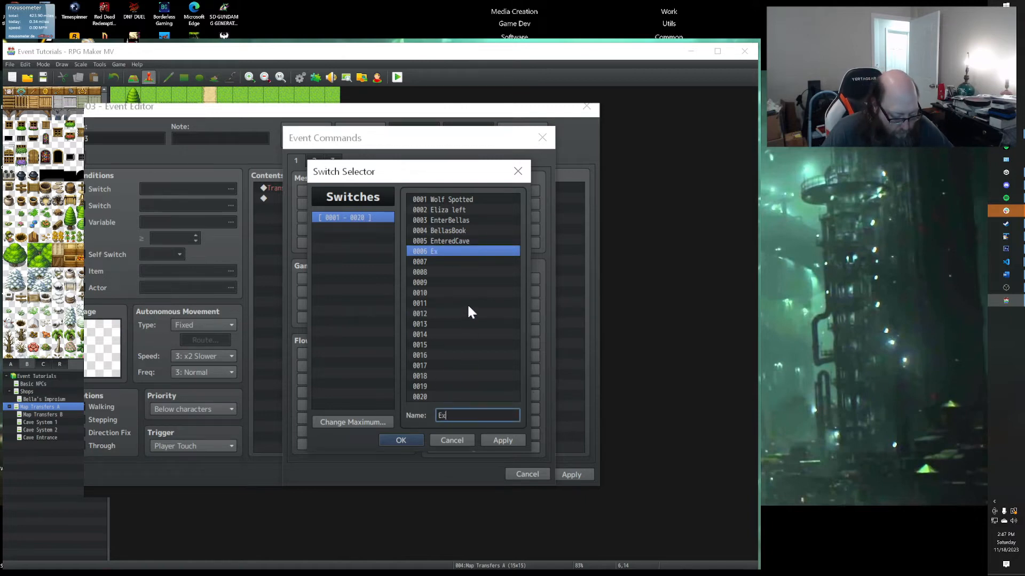
{"action": "type", "text": "itCave"}
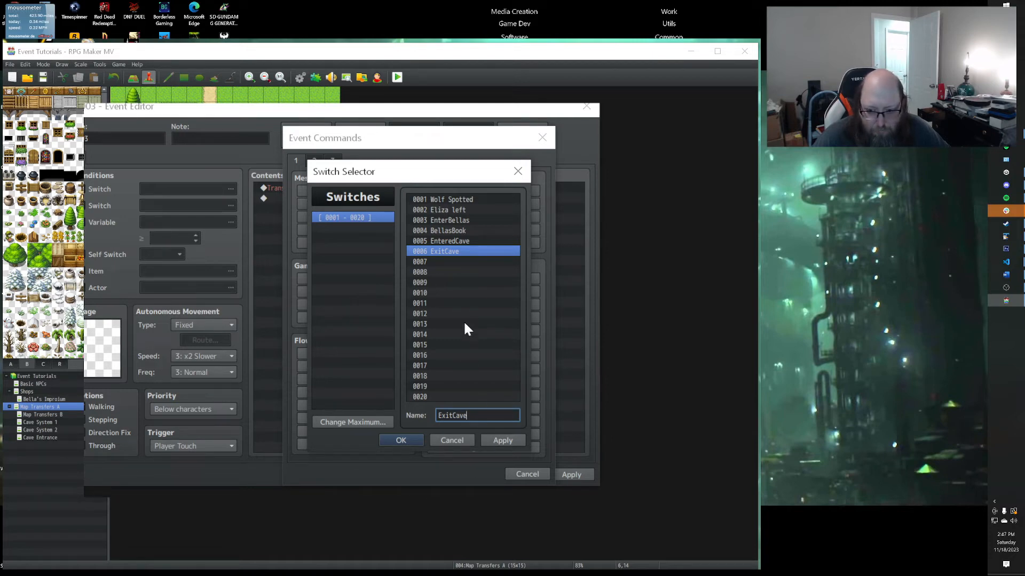
{"action": "left_click", "coordinate": [508, 440]}
{"action": "left_click", "coordinate": [399, 441]}
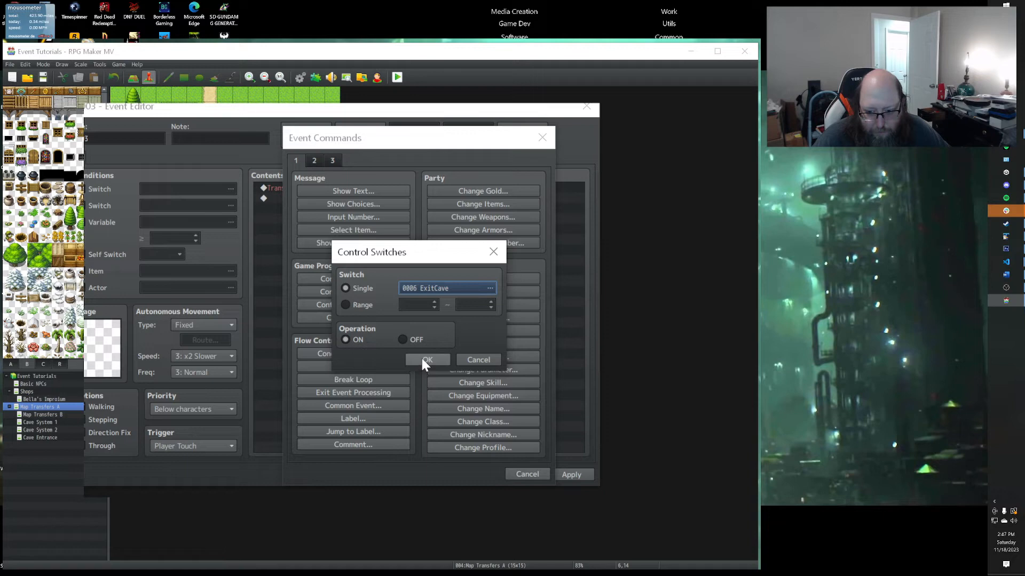
Make the Control Switches command turn switch 0005 EnteredCave ON, and save the event.
{"action": "left_click", "coordinate": [445, 288]}
{"action": "left_click", "coordinate": [469, 242]}
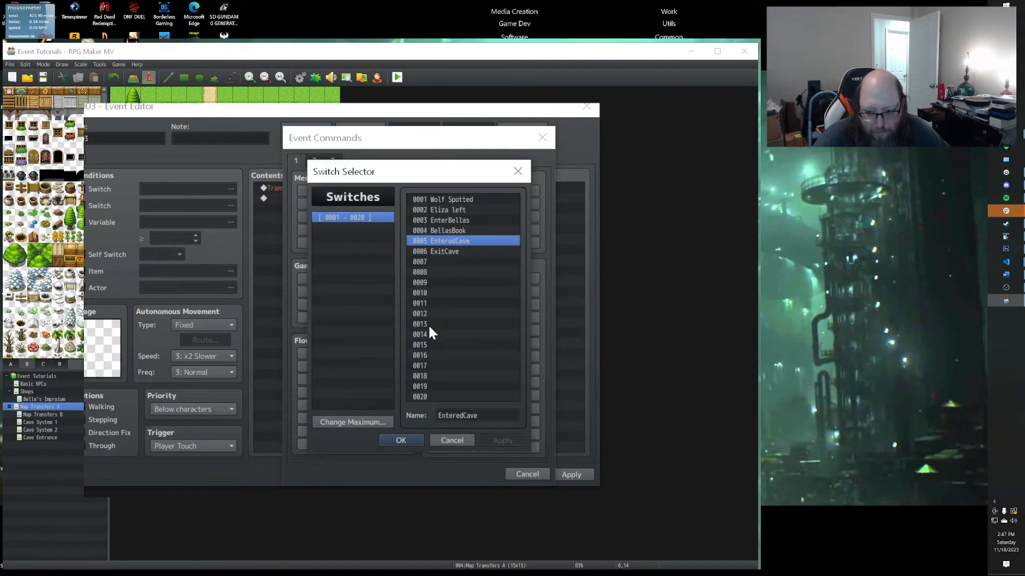
{"action": "left_click", "coordinate": [408, 439]}
{"action": "left_click", "coordinate": [429, 355]}
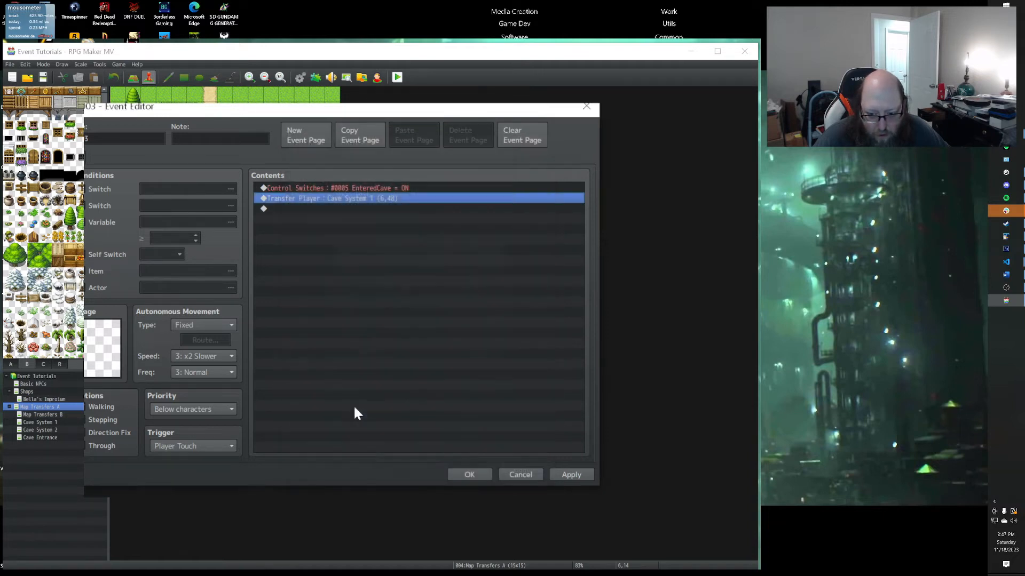
{"action": "left_click", "coordinate": [582, 473]}
{"action": "left_click", "coordinate": [475, 474]}
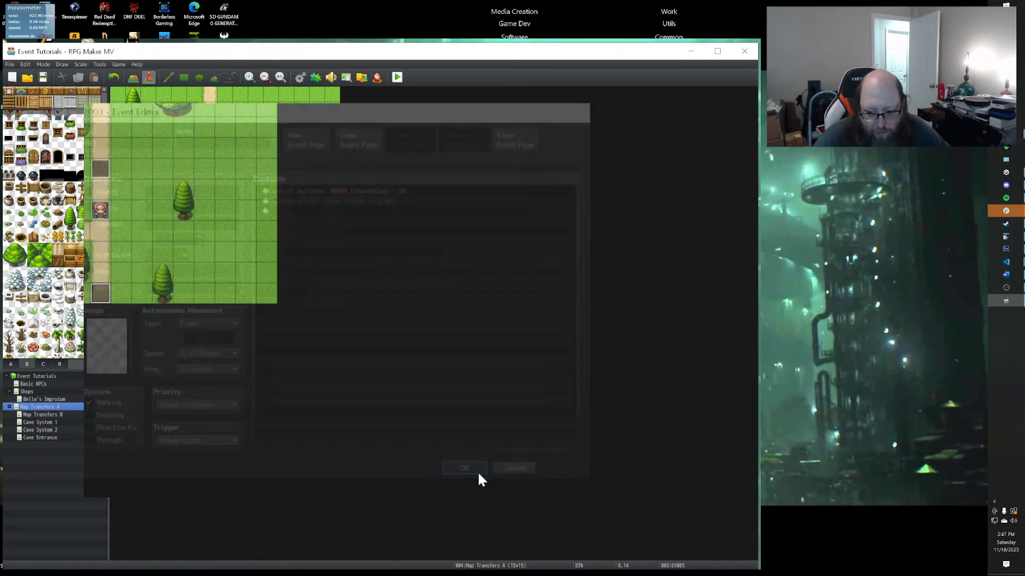
Open the Cave System 1 map and check the contents of the transfer event at the cave's lower exit.
{"action": "left_click", "coordinate": [41, 422]}
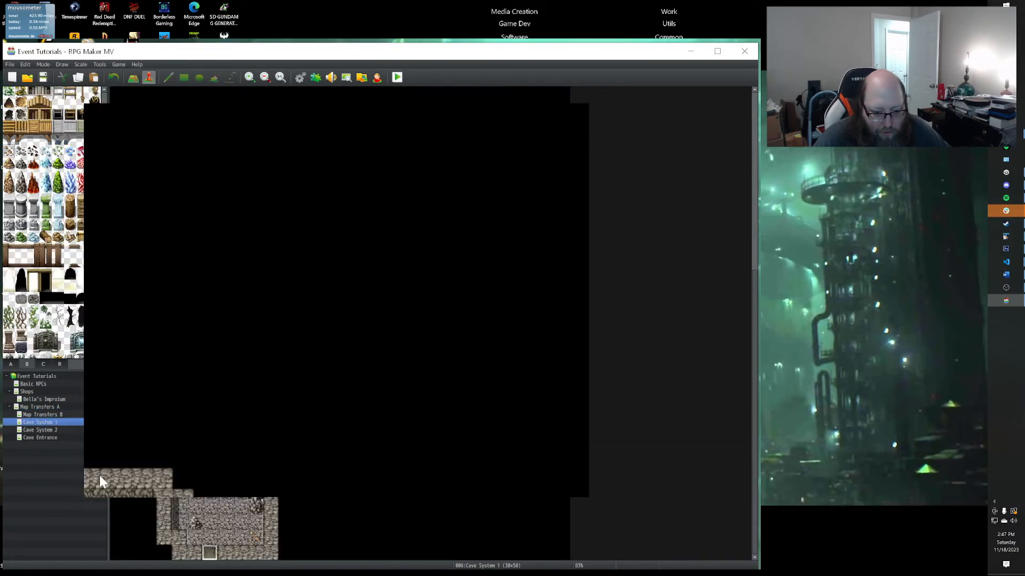
{"action": "double_click", "coordinate": [209, 552]}
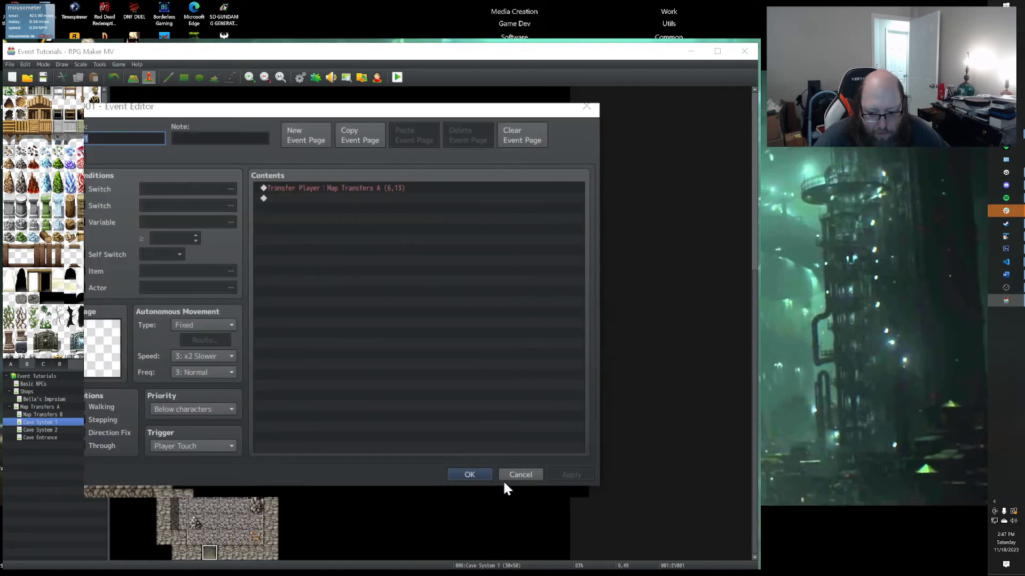
{"action": "left_click", "coordinate": [510, 475]}
Create a new event at tile 5,49, directly left of the cave's exit event, with a Parallel trigger.
{"action": "right_click", "coordinate": [188, 551]}
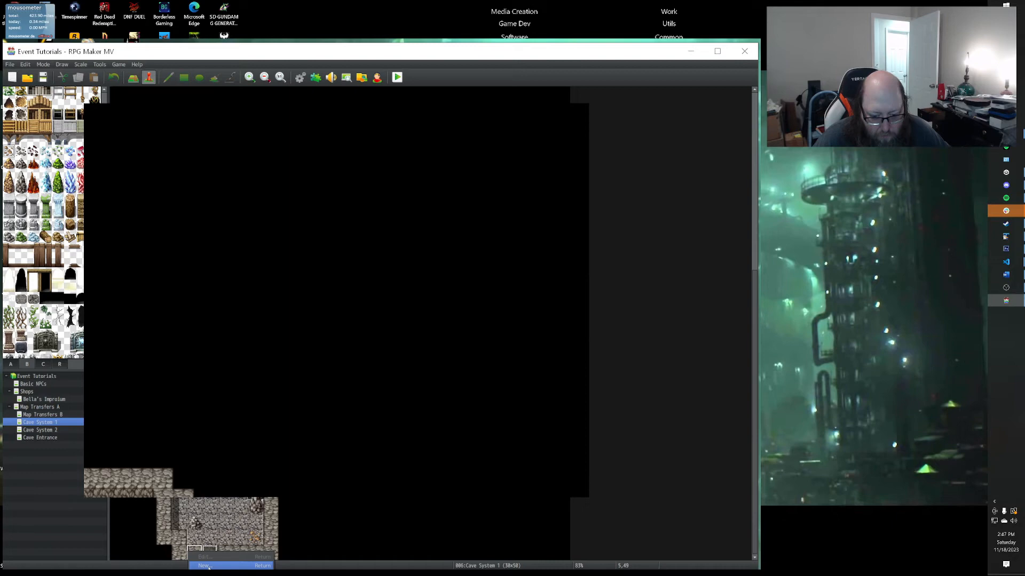
{"action": "left_click", "coordinate": [207, 566]}
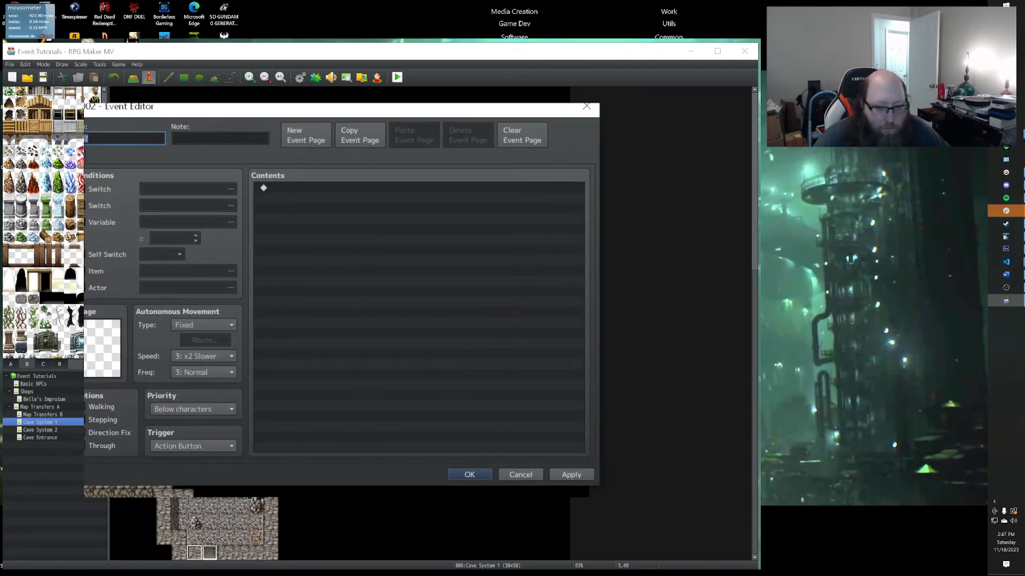
{"action": "left_click_drag", "start_coordinate": [329, 108], "coordinate": [356, 120]}
{"action": "left_click", "coordinate": [227, 459]}
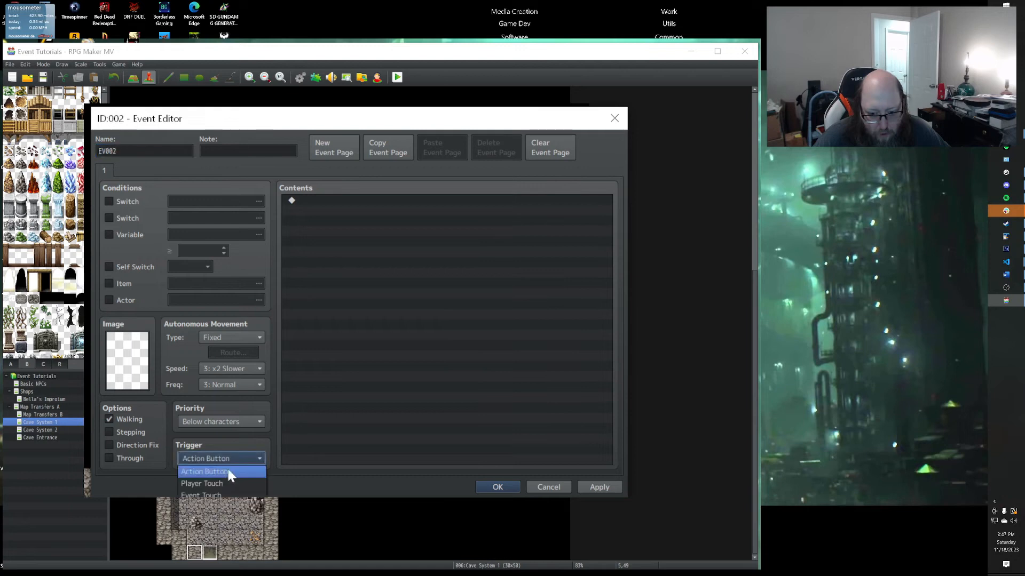
{"action": "left_click", "coordinate": [214, 494]}
Make the new event page conditional on switch 0005 EnteredCave and save the event with no commands.
{"action": "left_click", "coordinate": [126, 203]}
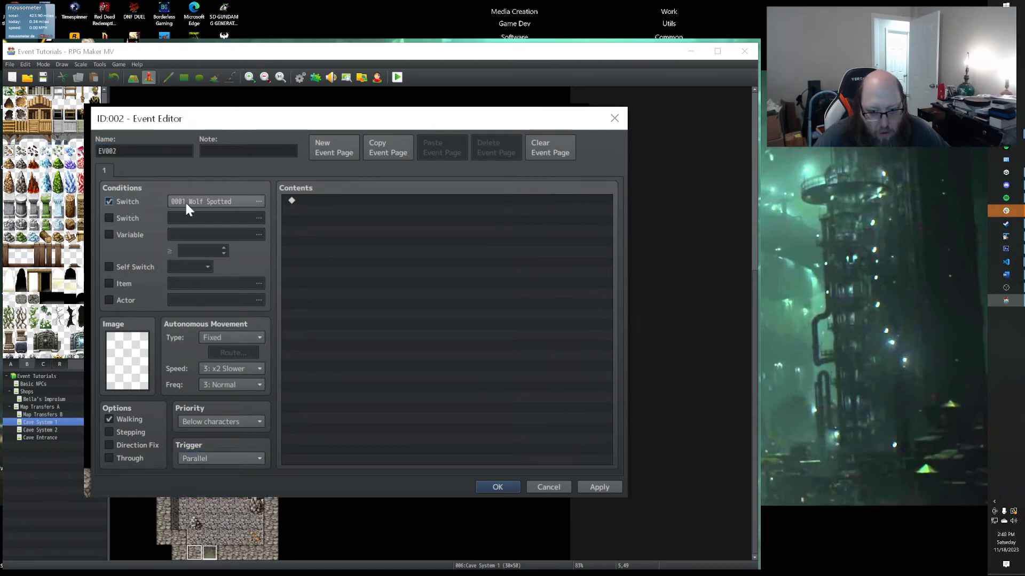
{"action": "left_click", "coordinate": [203, 202]}
{"action": "left_click", "coordinate": [403, 238]}
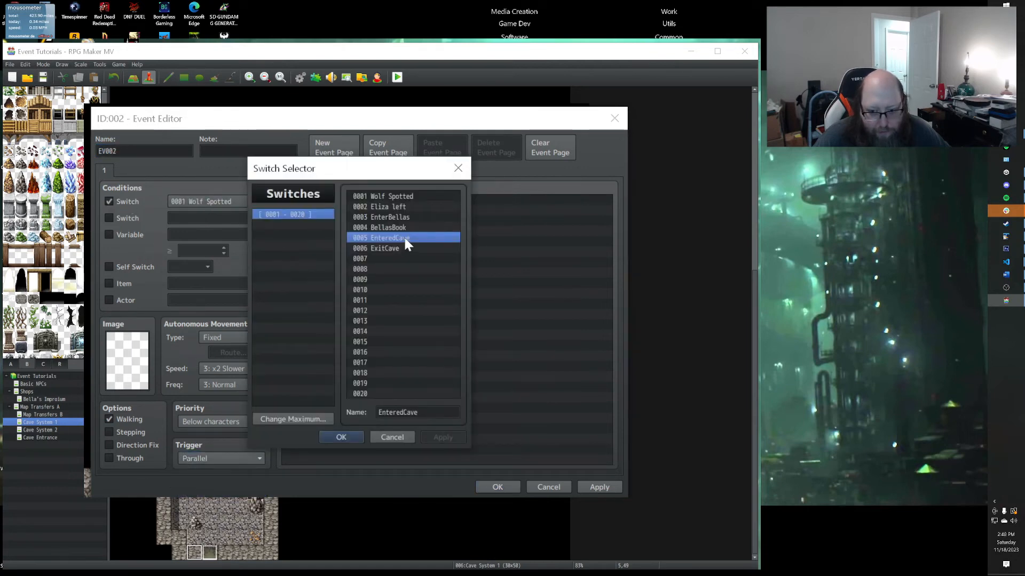
{"action": "left_click", "coordinate": [331, 435]}
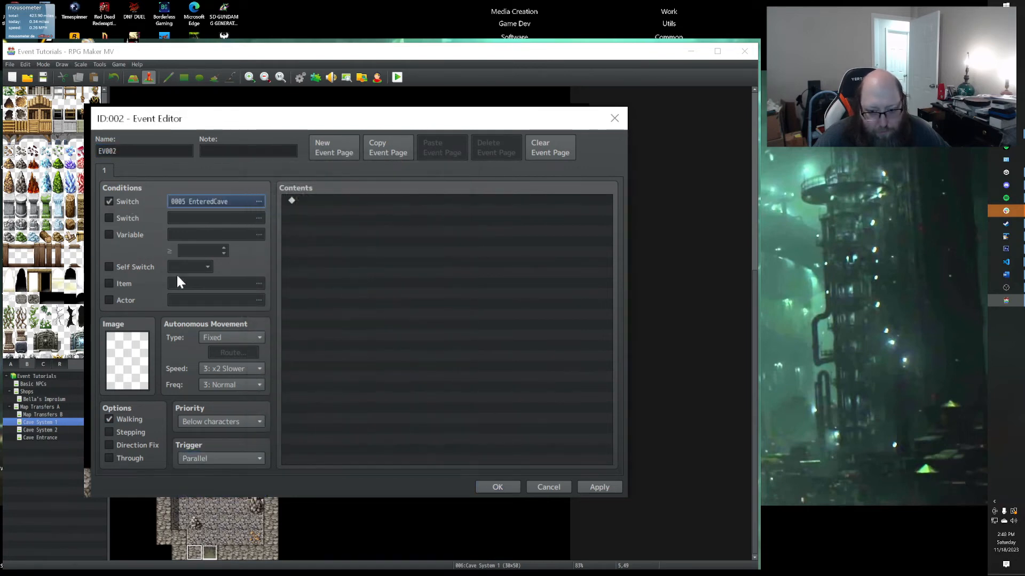
{"action": "double_click", "coordinate": [344, 200]}
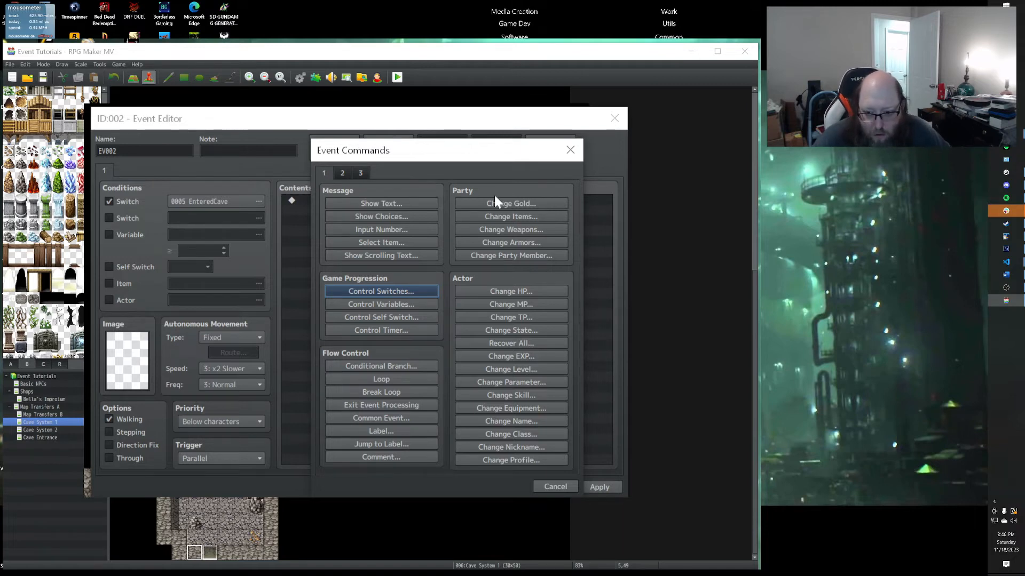
{"action": "left_click", "coordinate": [551, 486]}
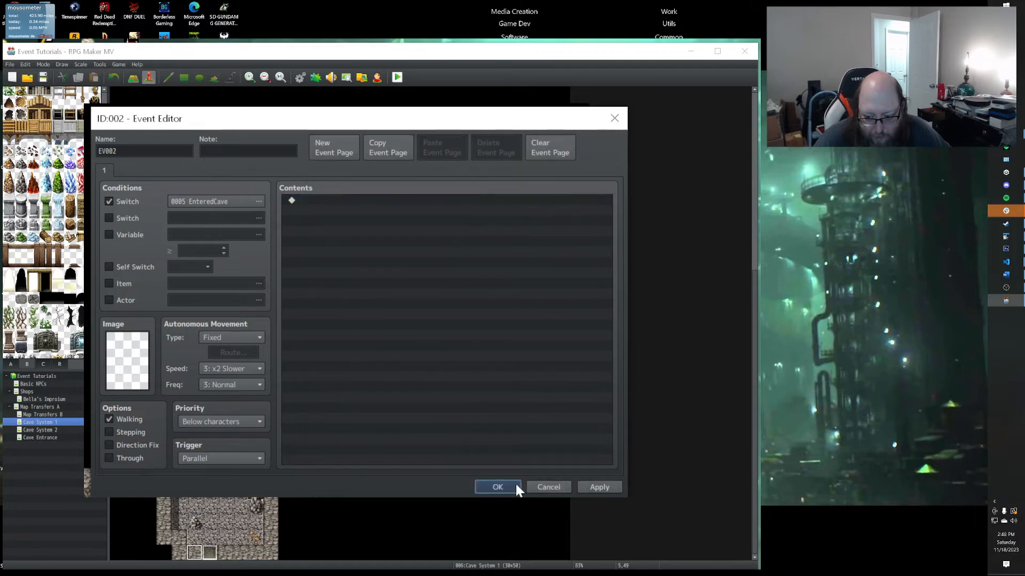
{"action": "left_click", "coordinate": [513, 488]}
Insert a Fadeout Screen command at the start of the cave transfer event at the bottom of Map Transfers A.
{"action": "left_click", "coordinate": [43, 414]}
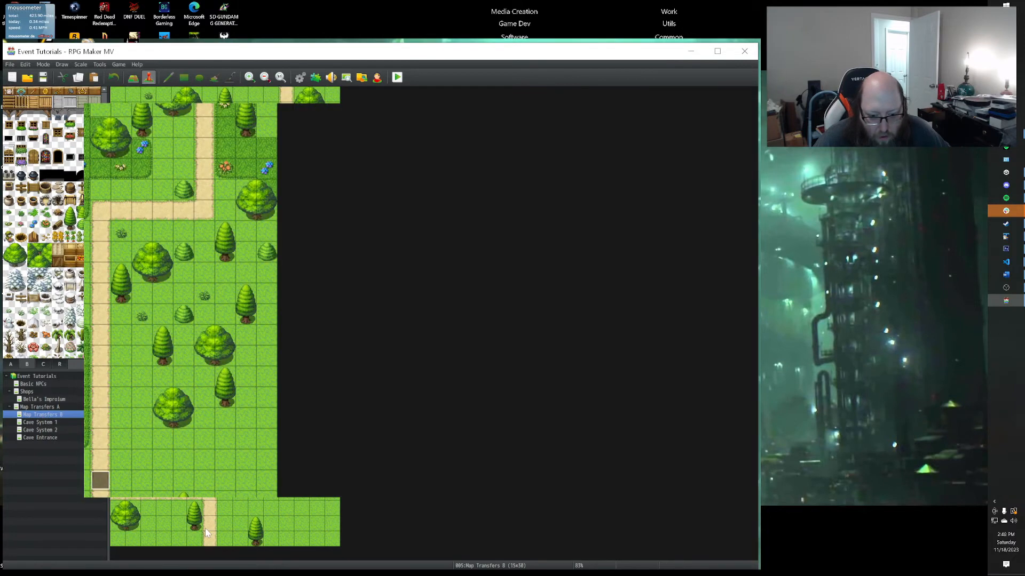
{"action": "left_click", "coordinate": [47, 407]}
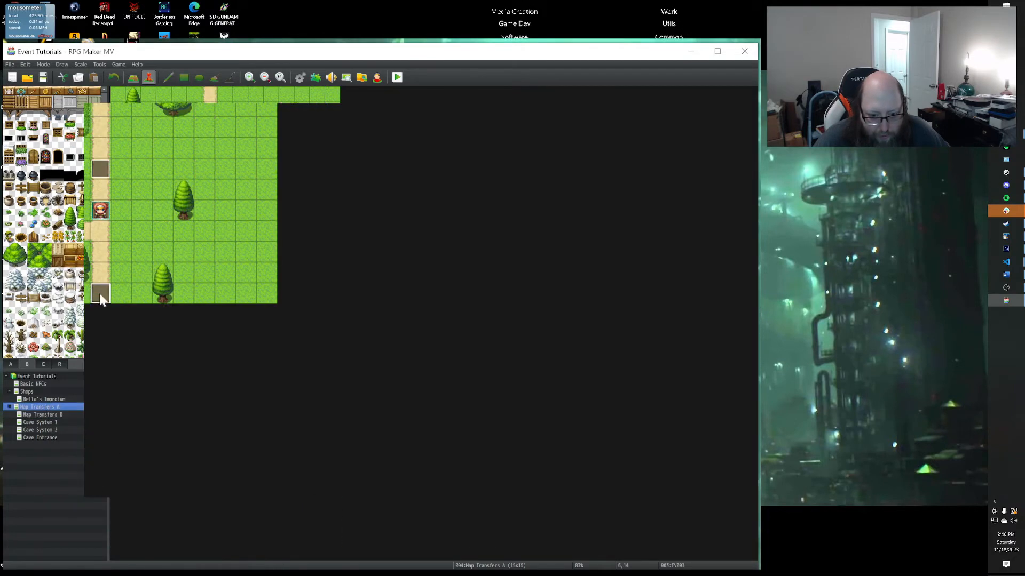
{"action": "double_click", "coordinate": [100, 294]}
{"action": "left_click", "coordinate": [306, 183]}
{"action": "key", "text": "Insert"}
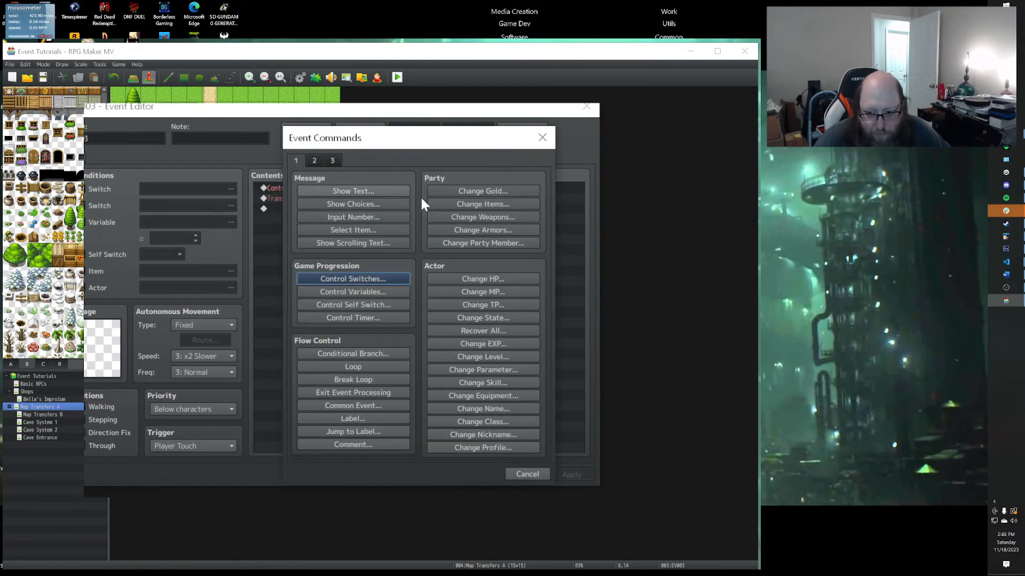
{"action": "left_click", "coordinate": [313, 160]}
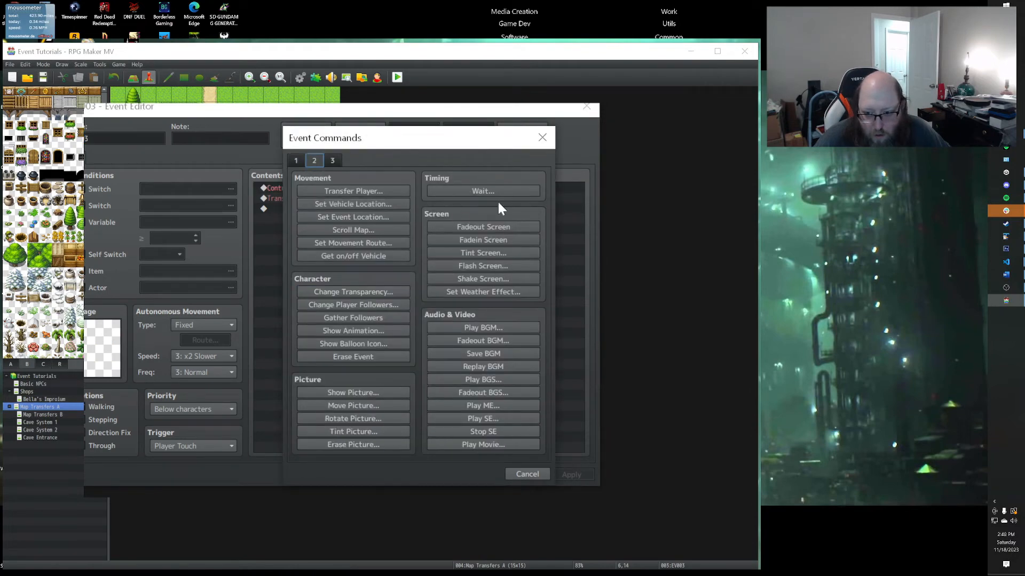
{"action": "left_click", "coordinate": [480, 221]}
{"action": "left_click", "coordinate": [320, 206]}
{"action": "key", "text": "Insert"}
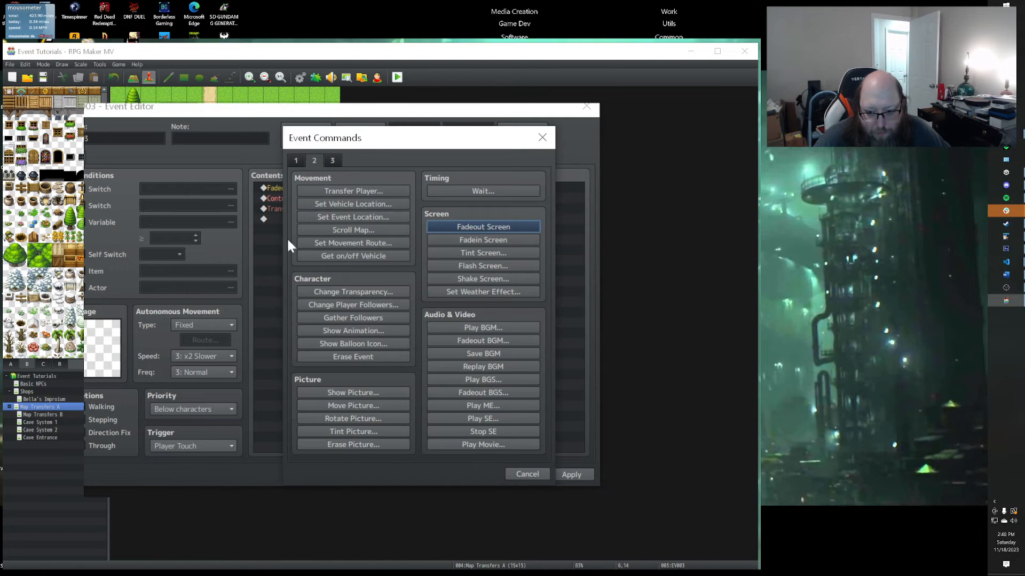
{"action": "left_click", "coordinate": [542, 138]}
Set the fade of the event's Transfer Player command to None and save the event.
{"action": "double_click", "coordinate": [444, 207]}
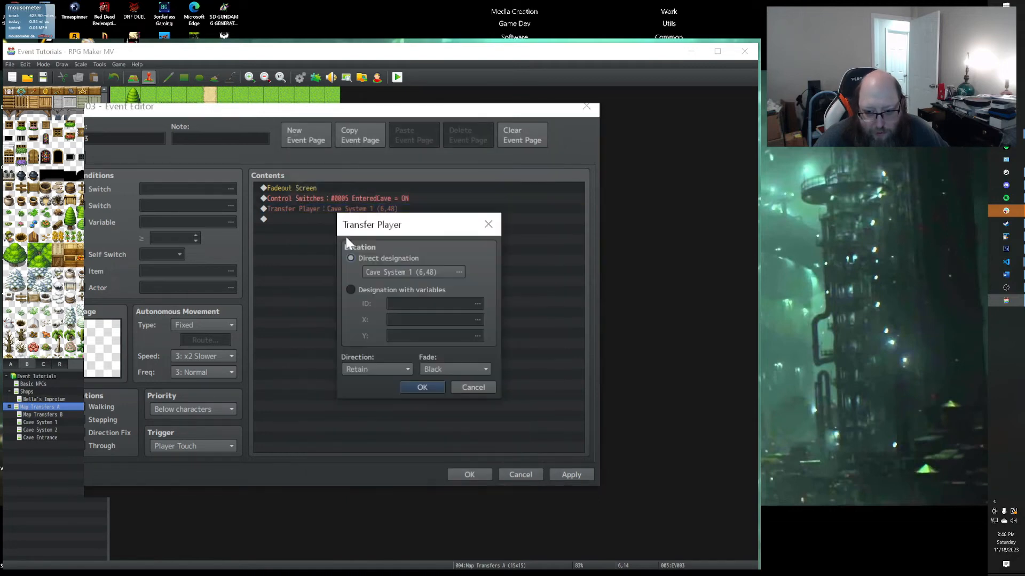
{"action": "left_click", "coordinate": [432, 369]}
{"action": "left_click", "coordinate": [430, 406]}
{"action": "left_click", "coordinate": [422, 386]}
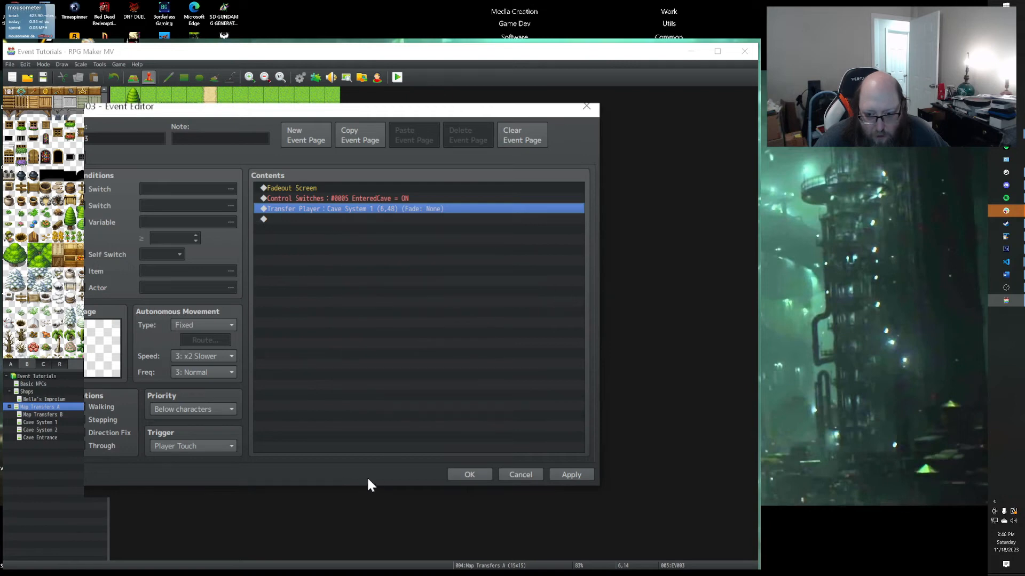
{"action": "left_click", "coordinate": [558, 472]}
{"action": "left_click", "coordinate": [469, 476]}
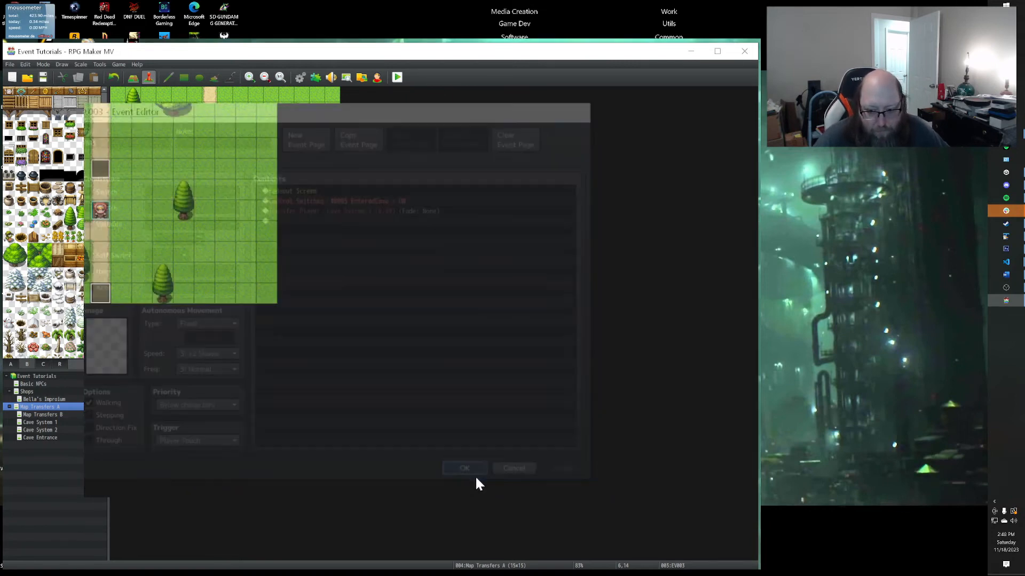
Copy the cave transfer event at the bottom of Map Transfers A onto the cave opening at tile 13,2 of the Cave Entrance map.
{"action": "left_click", "coordinate": [36, 422]}
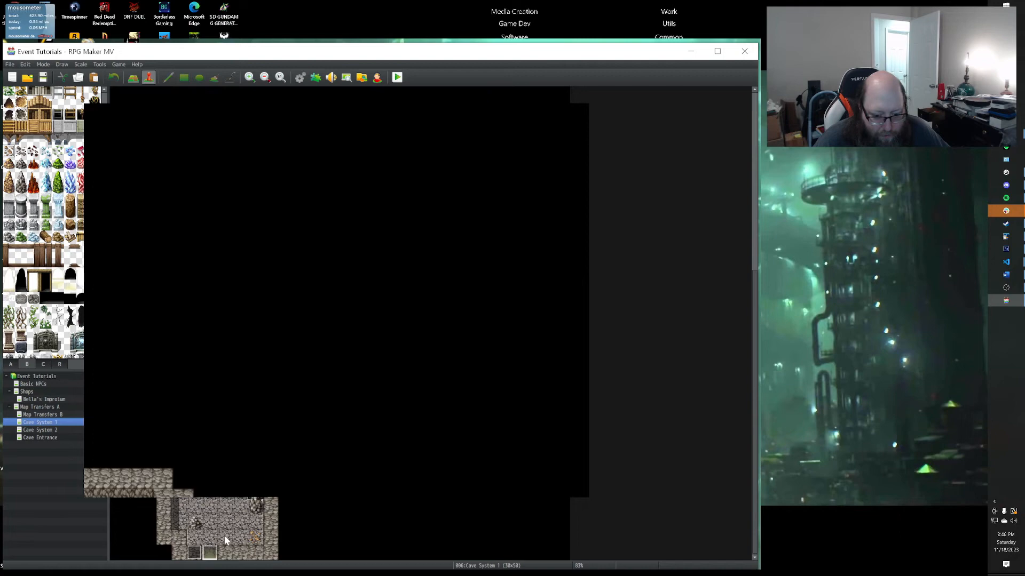
{"action": "left_click", "coordinate": [32, 430]}
{"action": "left_click", "coordinate": [30, 437]}
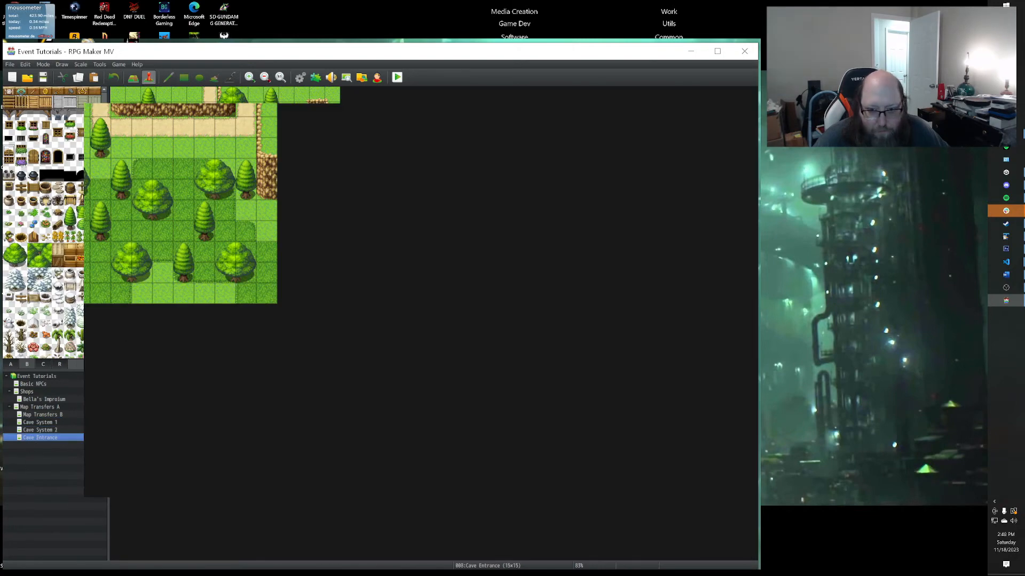
{"action": "left_click", "coordinate": [40, 407]}
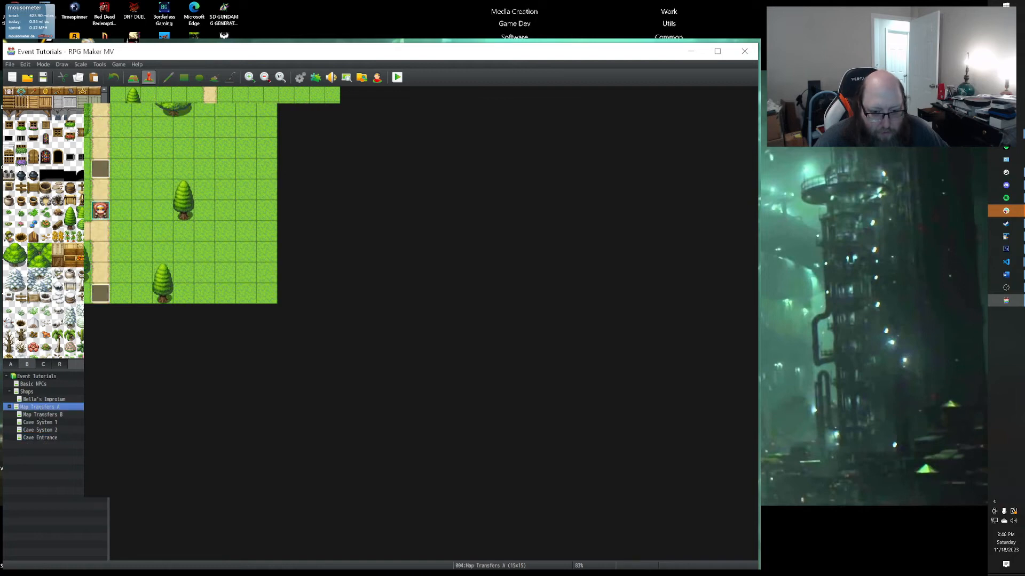
{"action": "double_click", "coordinate": [101, 287]}
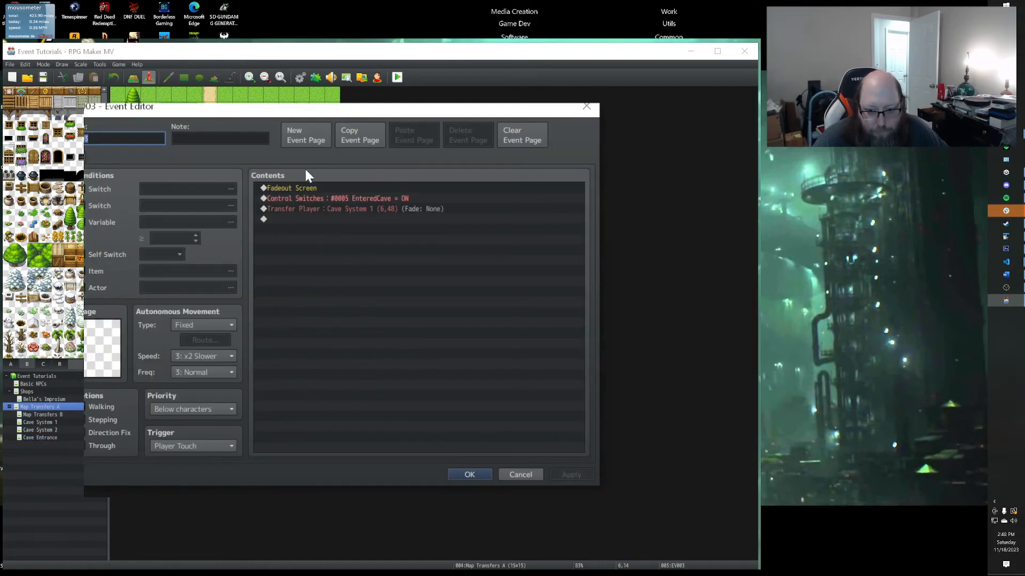
{"action": "left_click", "coordinate": [512, 474]}
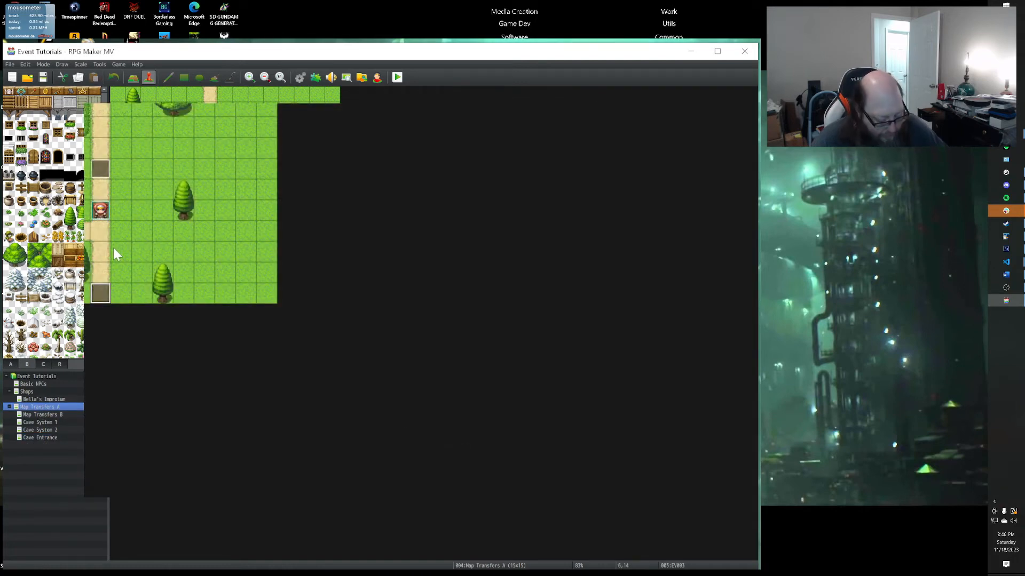
{"action": "left_click", "coordinate": [42, 437]}
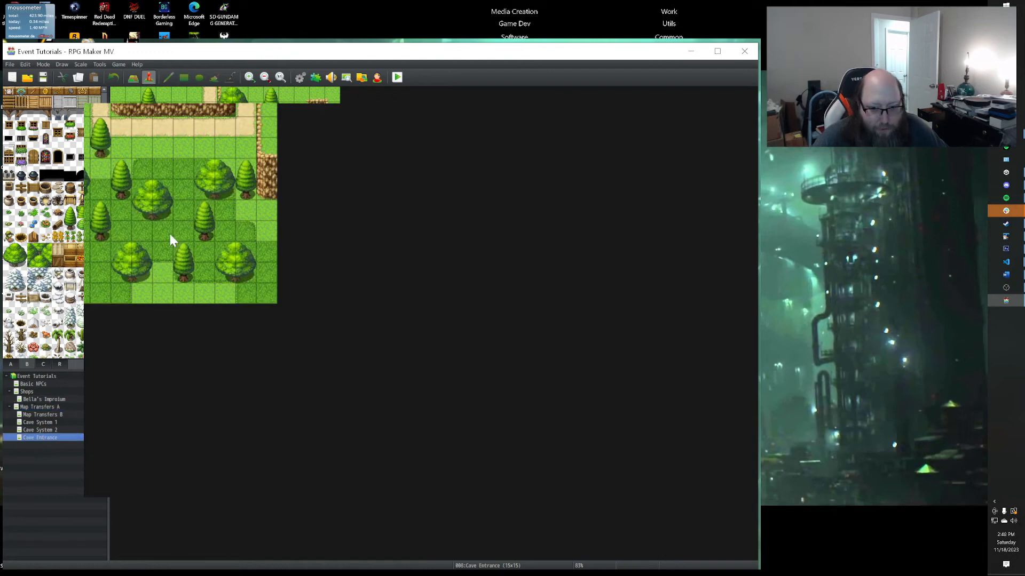
{"action": "key", "text": "ctrl+v"}
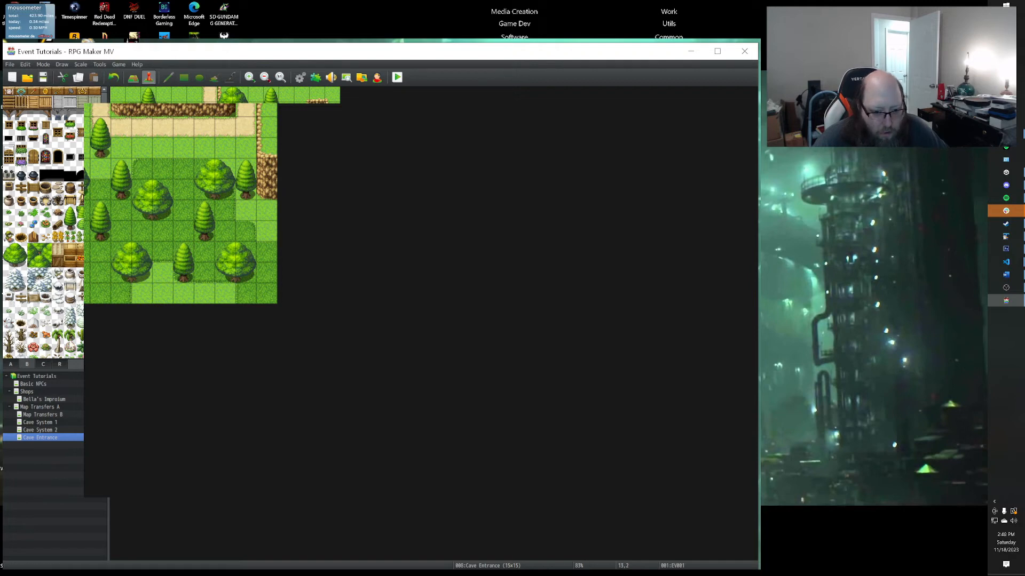
Paste another copy at tile 6,0 of Cave Entrance and delete its Fadeout Screen and Control Switches commands.
{"action": "left_click", "coordinate": [211, 99]}
{"action": "key", "text": "ctrl+v"}
{"action": "double_click", "coordinate": [211, 99]}
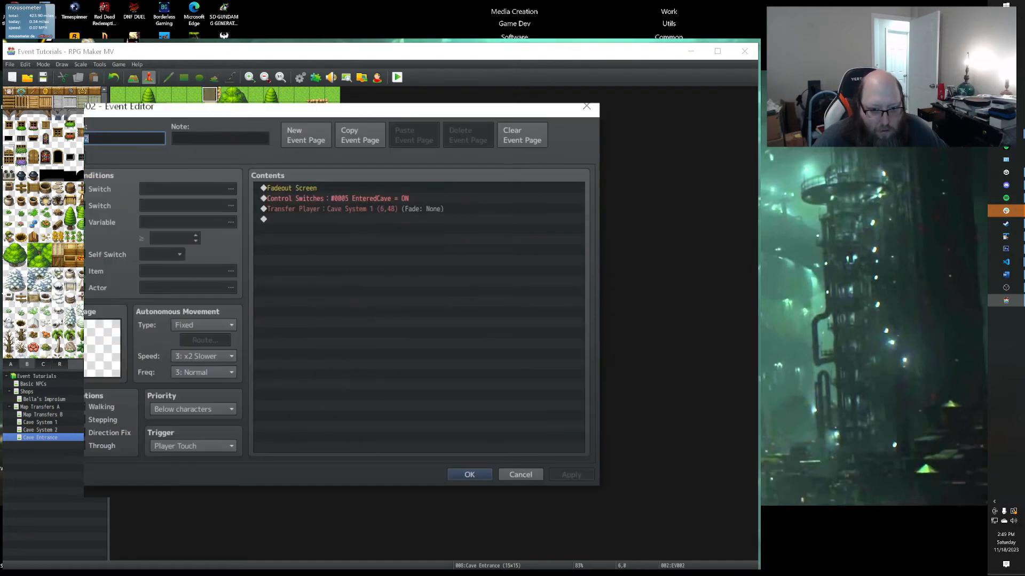
{"action": "left_click", "coordinate": [370, 187]}
{"action": "key", "text": "Delete"}
{"action": "key", "text": "Delete"}
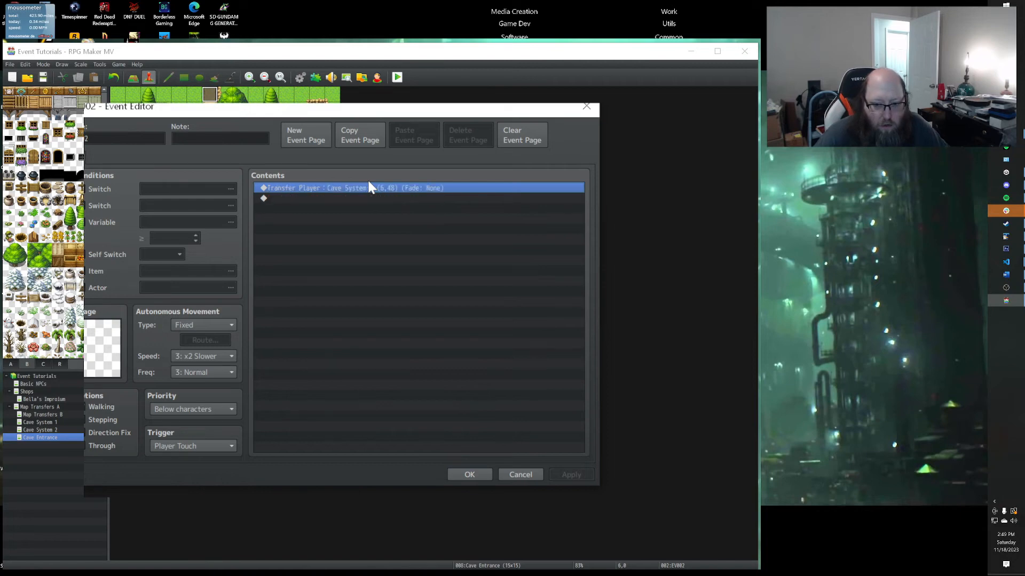
Set the pasted event's Transfer Player command to Map Transfers A (6,13) with a Black fade and save the event.
{"action": "double_click", "coordinate": [369, 186]}
{"action": "left_click", "coordinate": [424, 367]}
{"action": "left_click", "coordinate": [433, 389]}
{"action": "left_click", "coordinate": [421, 290]}
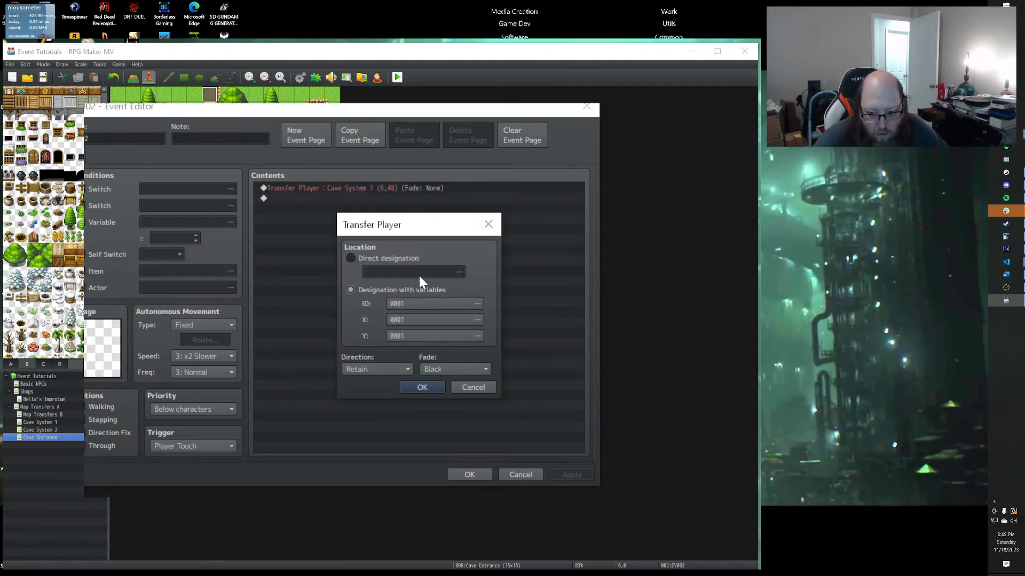
{"action": "left_click", "coordinate": [373, 258]}
{"action": "left_click", "coordinate": [388, 273]}
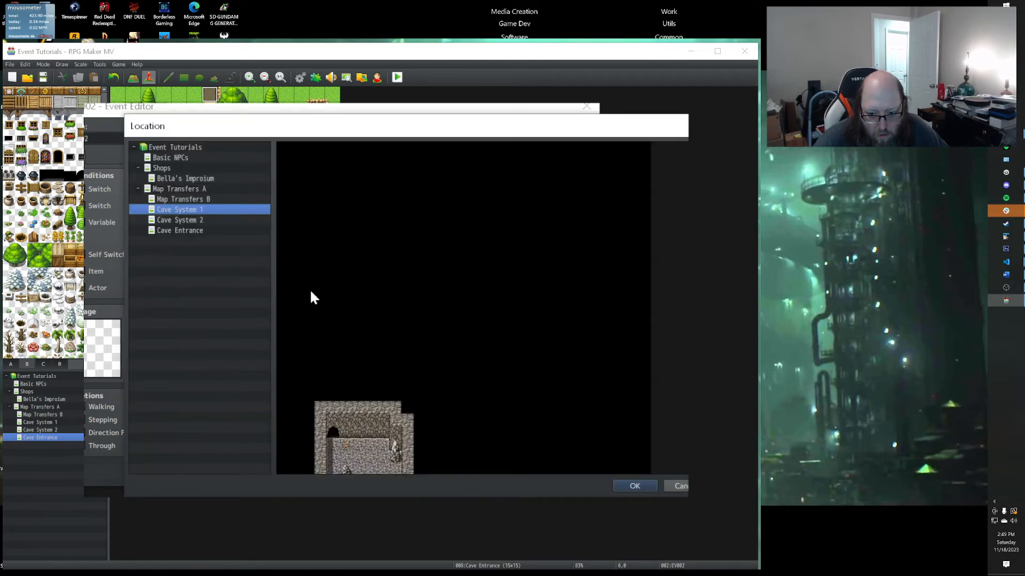
{"action": "left_click", "coordinate": [193, 190]}
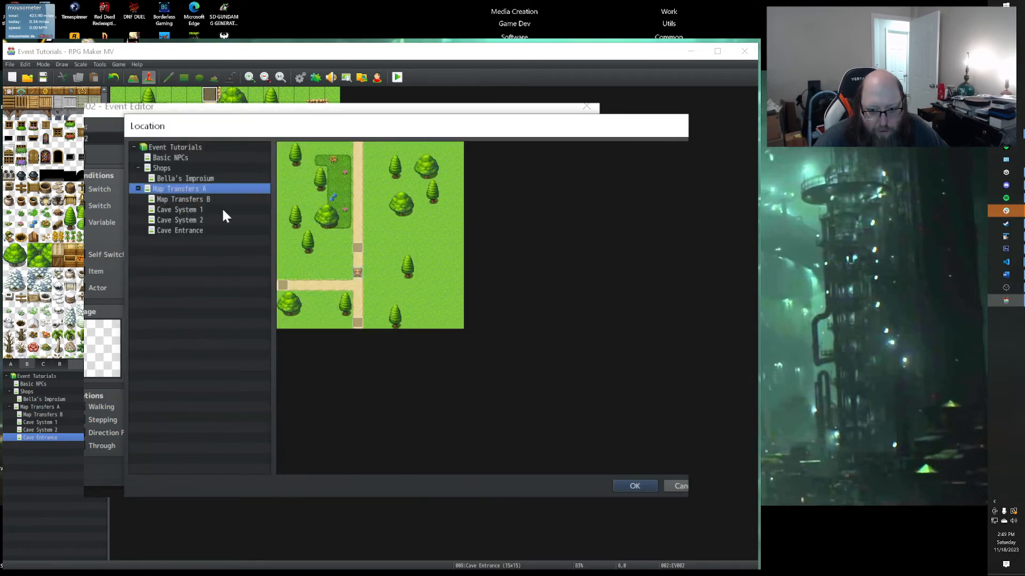
{"action": "left_click", "coordinate": [358, 310]}
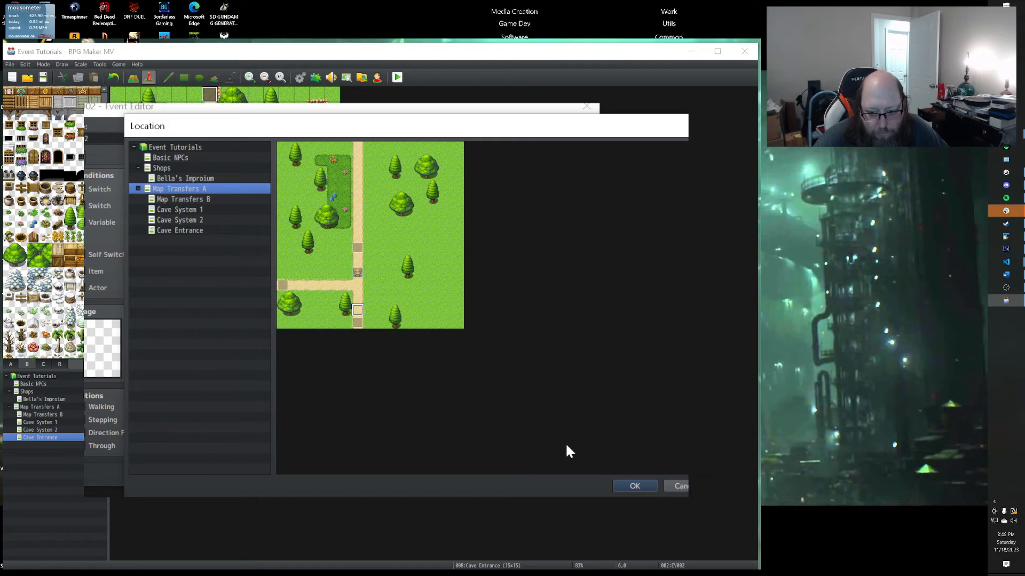
{"action": "left_click", "coordinate": [634, 485]}
{"action": "left_click", "coordinate": [423, 386]}
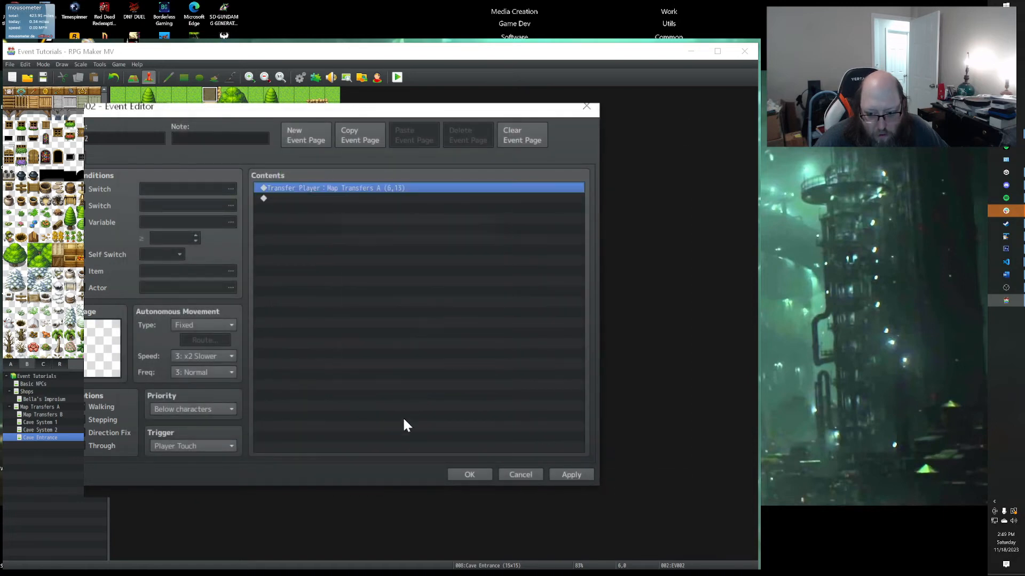
{"action": "left_click", "coordinate": [469, 475]}
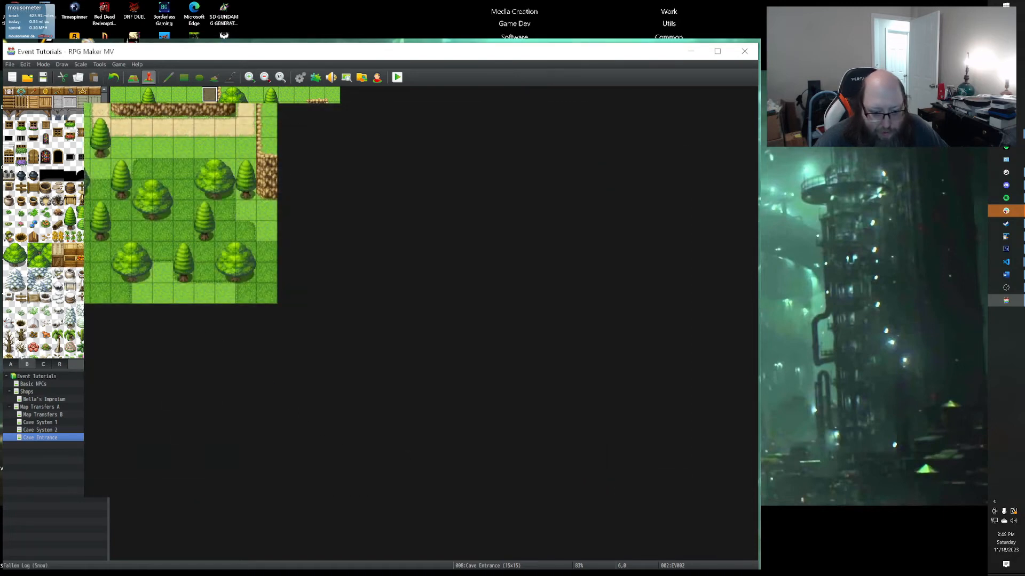
Delete the Fadeout Screen and Control Switches commands from the transfer event at tile 6,14 of Map Transfers A.
{"action": "left_click", "coordinate": [37, 407]}
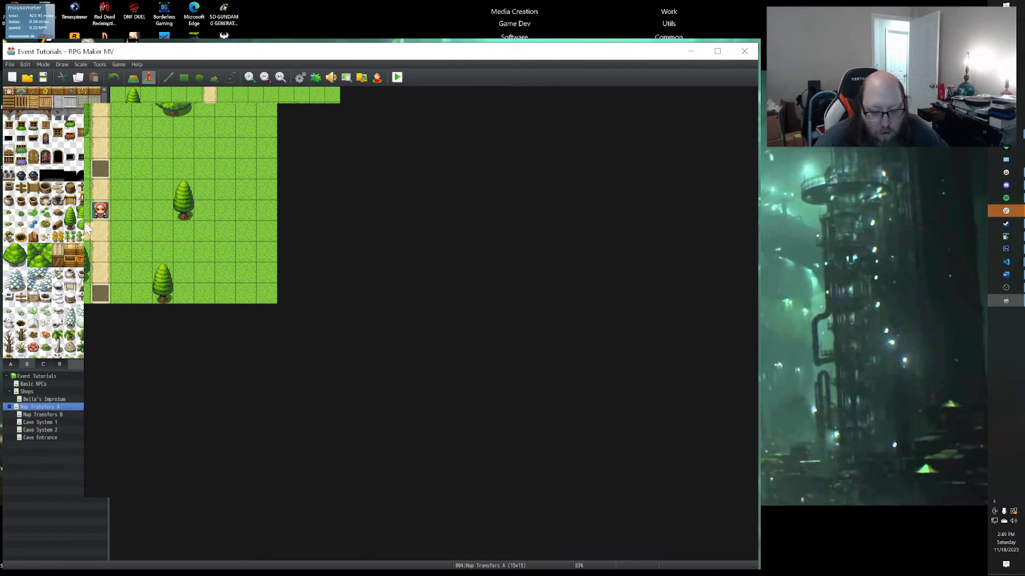
{"action": "double_click", "coordinate": [100, 297]}
{"action": "left_click", "coordinate": [339, 208]}
{"action": "left_click", "coordinate": [331, 199]}
{"action": "left_click", "coordinate": [328, 189]}
{"action": "key", "text": "Delete"}
{"action": "key", "text": "Delete"}
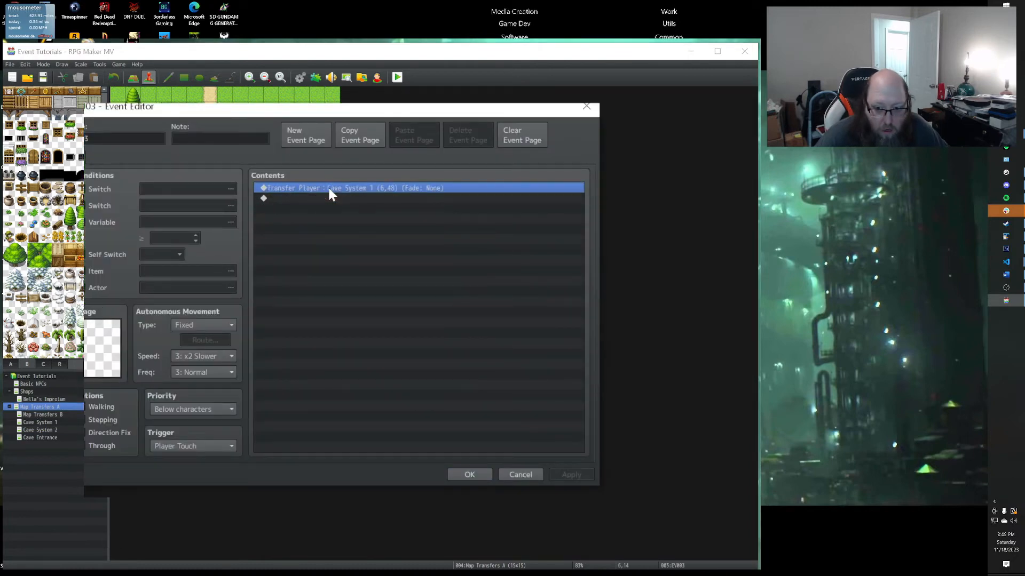
Set the destination of this event's Transfer Player command to Cave Entrance (6,1) and save the event.
{"action": "double_click", "coordinate": [328, 188]}
{"action": "left_click", "coordinate": [395, 272]}
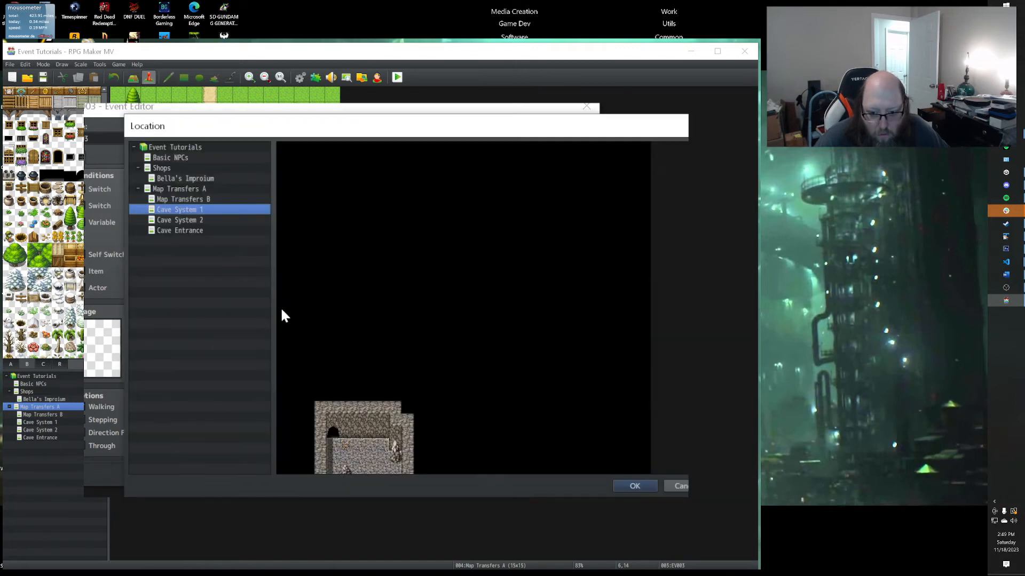
{"action": "left_click", "coordinate": [178, 230]}
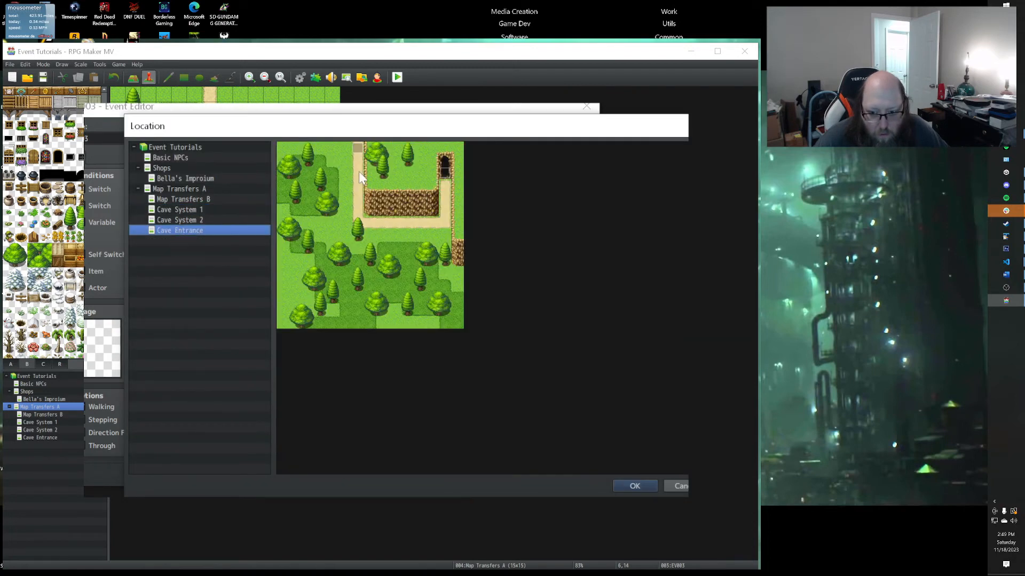
{"action": "left_click", "coordinate": [638, 485]}
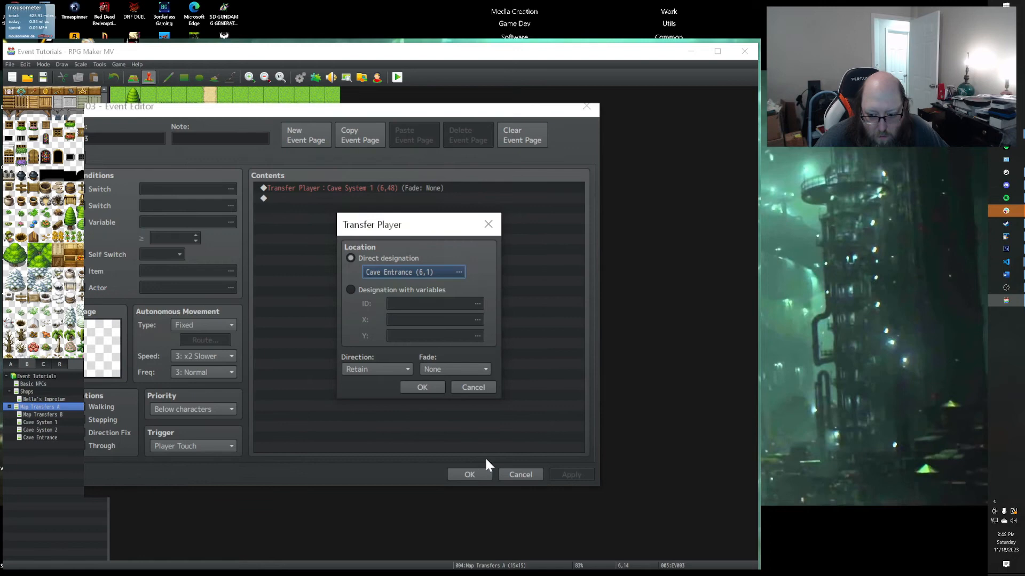
{"action": "left_click", "coordinate": [412, 385]}
{"action": "left_click", "coordinate": [469, 474]}
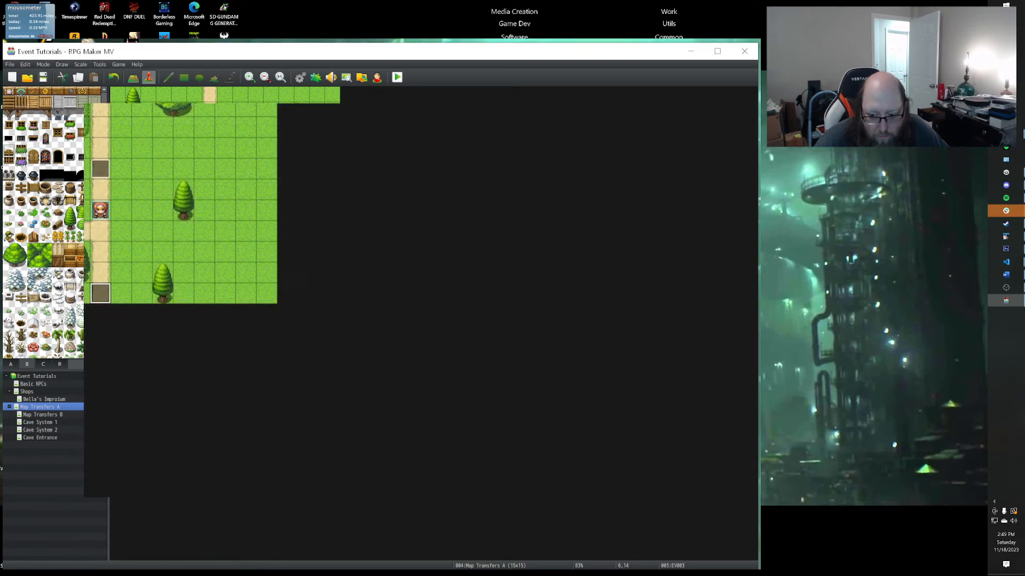
Review the commands of the transfer event at the cave opening on the Cave Entrance map.
{"action": "left_click", "coordinate": [37, 437]}
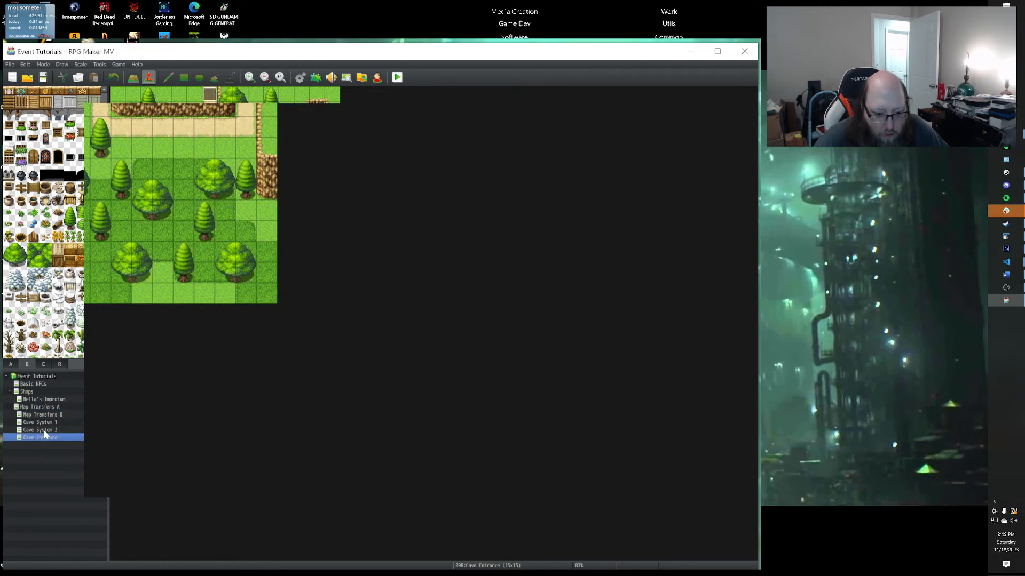
{"action": "double_click", "coordinate": [316, 125]}
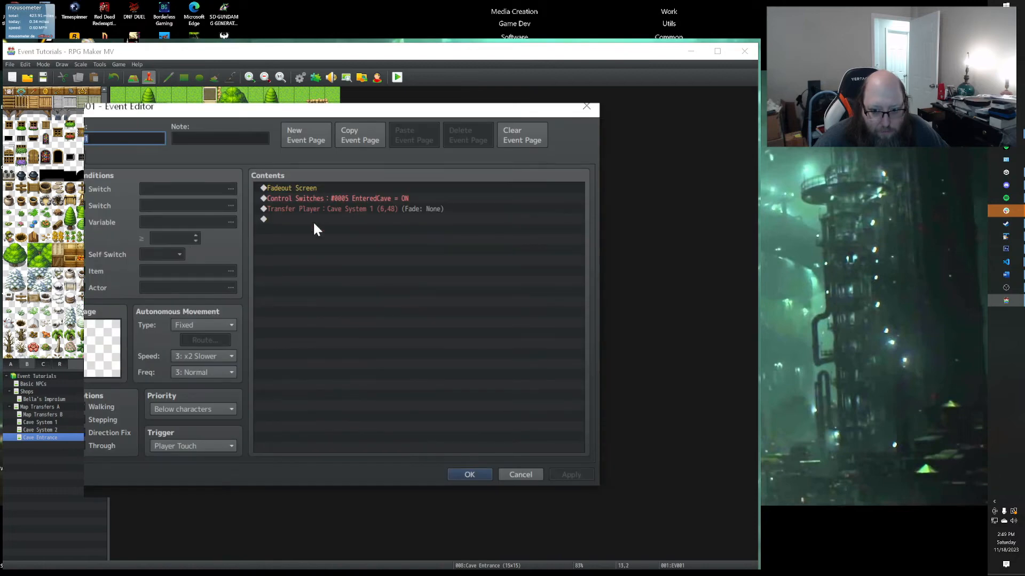
{"action": "left_click_drag", "start_coordinate": [322, 108], "coordinate": [356, 119]}
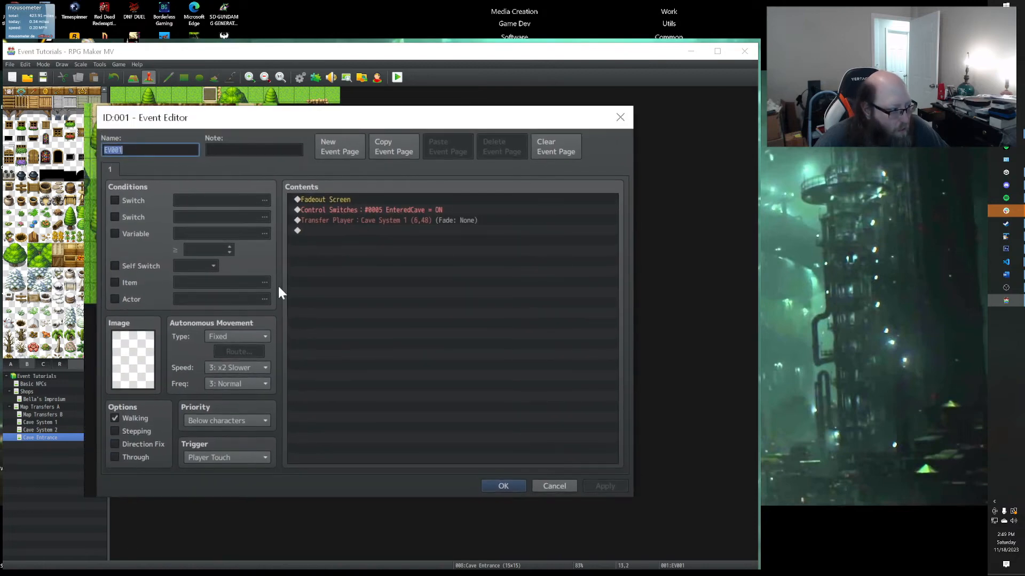
{"action": "left_click", "coordinate": [383, 209]}
{"action": "left_click", "coordinate": [357, 220]}
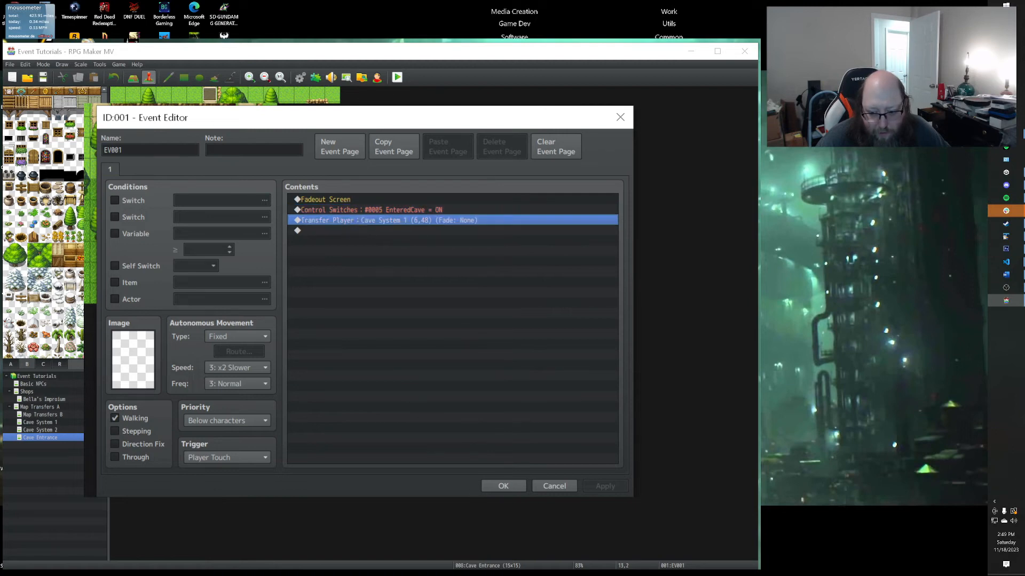
{"action": "left_click", "coordinate": [503, 485]}
Start a Tint Screen command with the Dark preset in the parallel event at tile 5,49 of Cave System 1.
{"action": "left_click", "coordinate": [48, 422]}
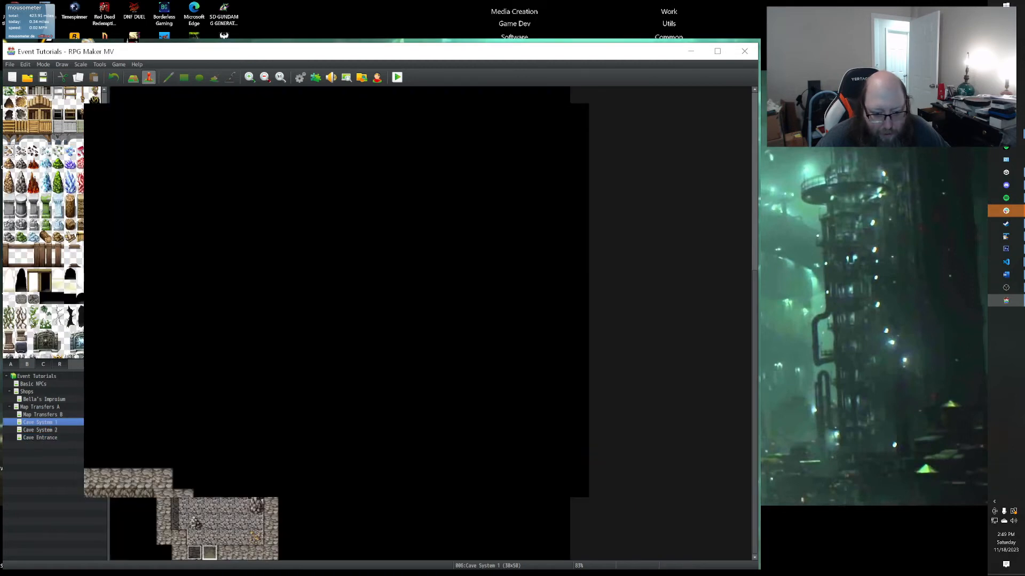
{"action": "double_click", "coordinate": [194, 551]}
{"action": "left_click", "coordinate": [303, 188]}
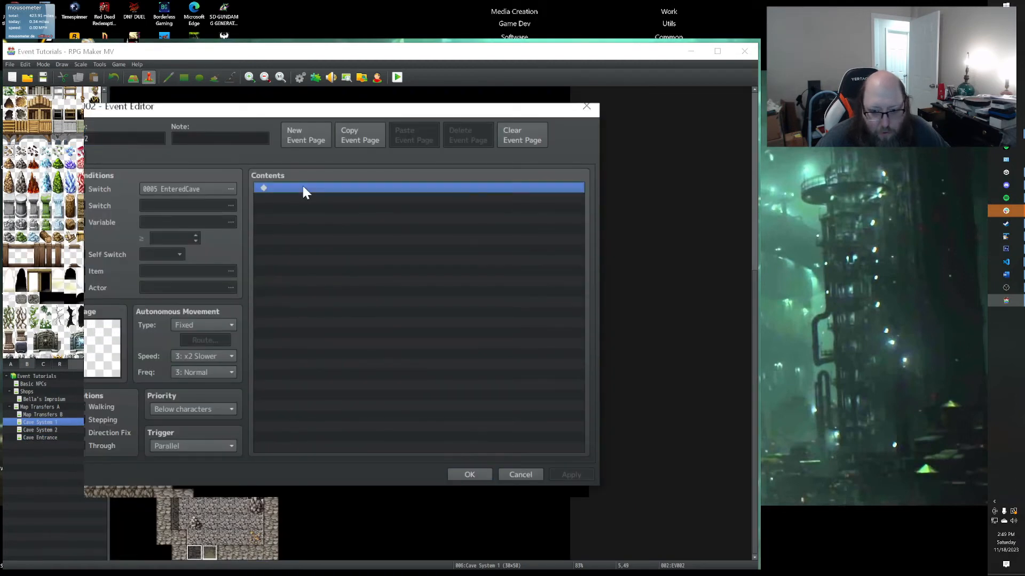
{"action": "double_click", "coordinate": [303, 187]}
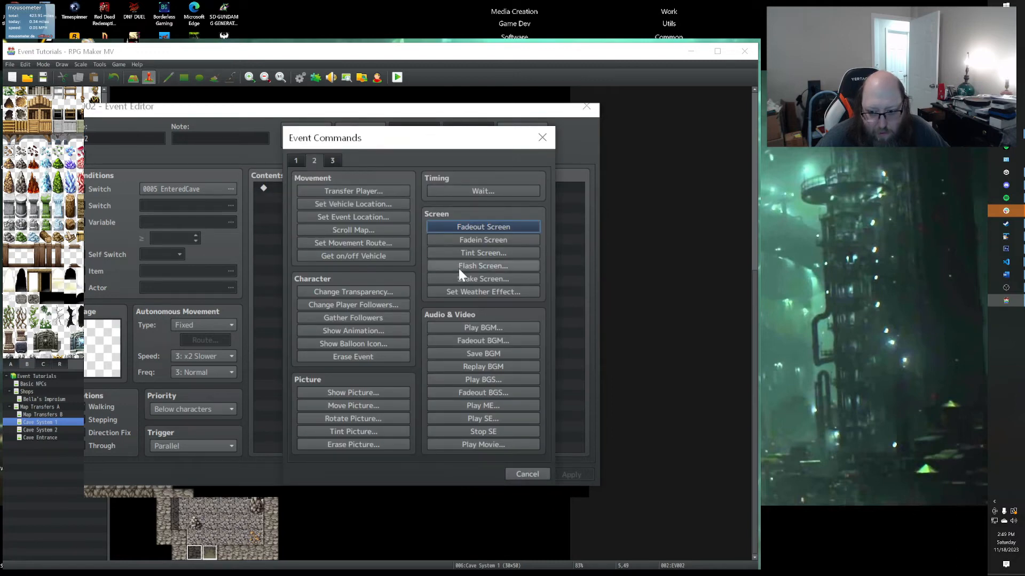
{"action": "left_click", "coordinate": [464, 251]}
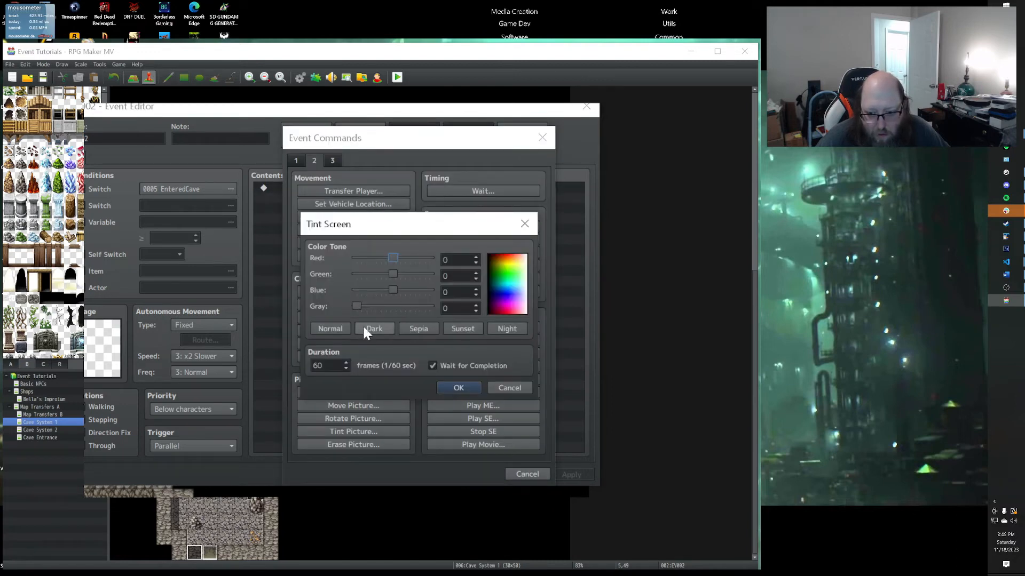
{"action": "left_click", "coordinate": [375, 329]}
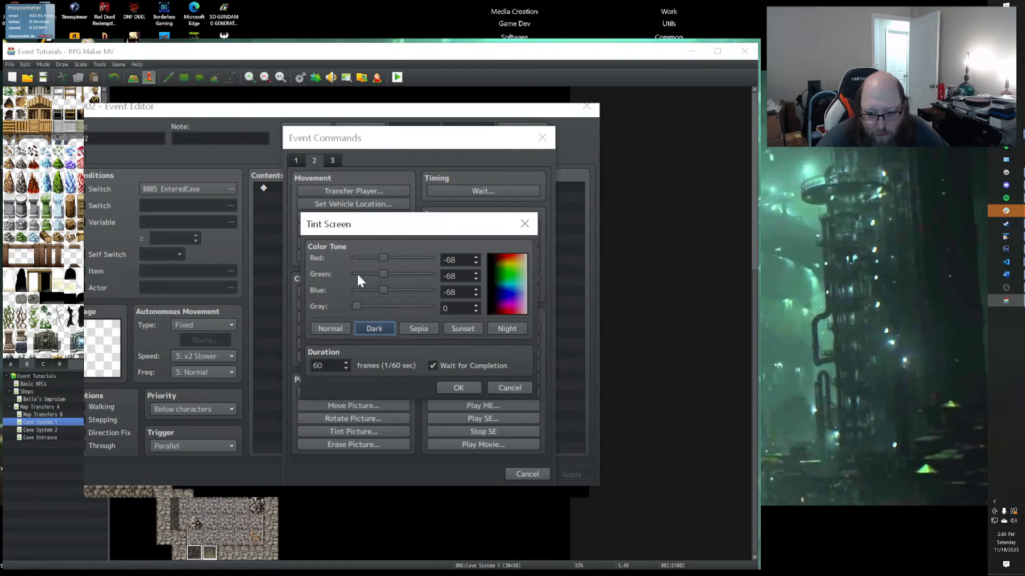
Try custom red, green and blue tones for the tint, including Blue at -34, and restore the Dark preset.
{"action": "left_click", "coordinate": [386, 291]}
{"action": "mouse_move", "coordinate": [388, 291]}
{"action": "left_mouse_down"}
{"action": "mouse_move", "coordinate": [396, 291]}
{"action": "mouse_move", "coordinate": [388, 291]}
{"action": "left_mouse_up"}
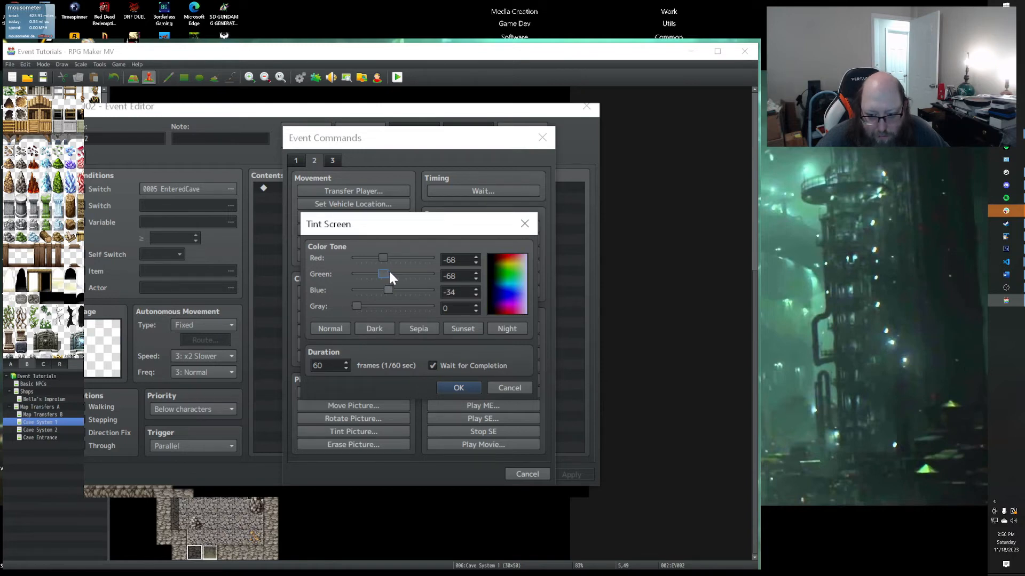
{"action": "left_click_drag", "start_coordinate": [390, 273], "coordinate": [378, 275]}
{"action": "left_click_drag", "start_coordinate": [385, 259], "coordinate": [383, 259]}
{"action": "left_click_drag", "start_coordinate": [386, 291], "coordinate": [382, 291]}
{"action": "left_click", "coordinate": [372, 325]}
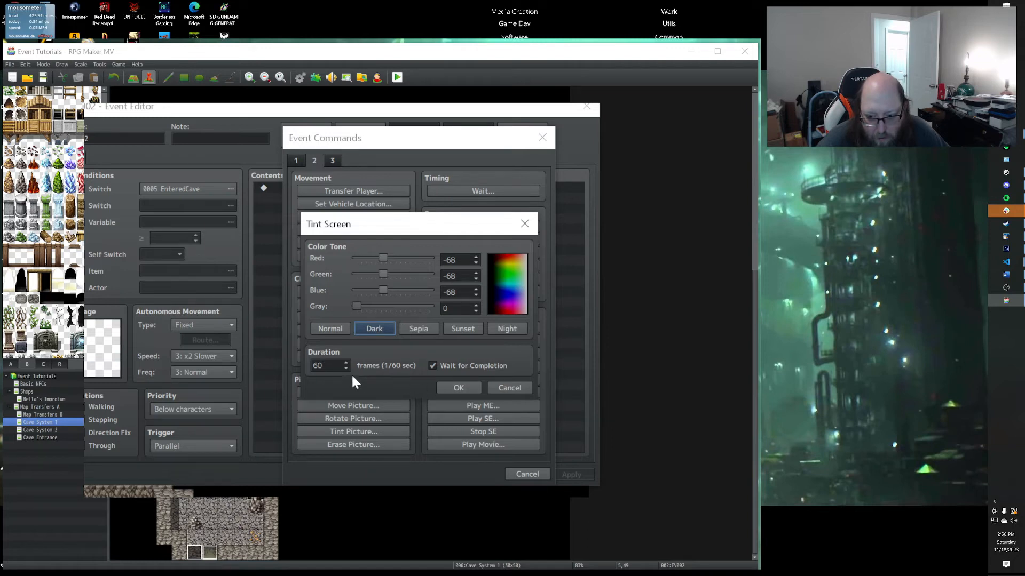
Set the tint duration to 1 frame and insert the Tint Screen command.
{"action": "double_click", "coordinate": [309, 372]}
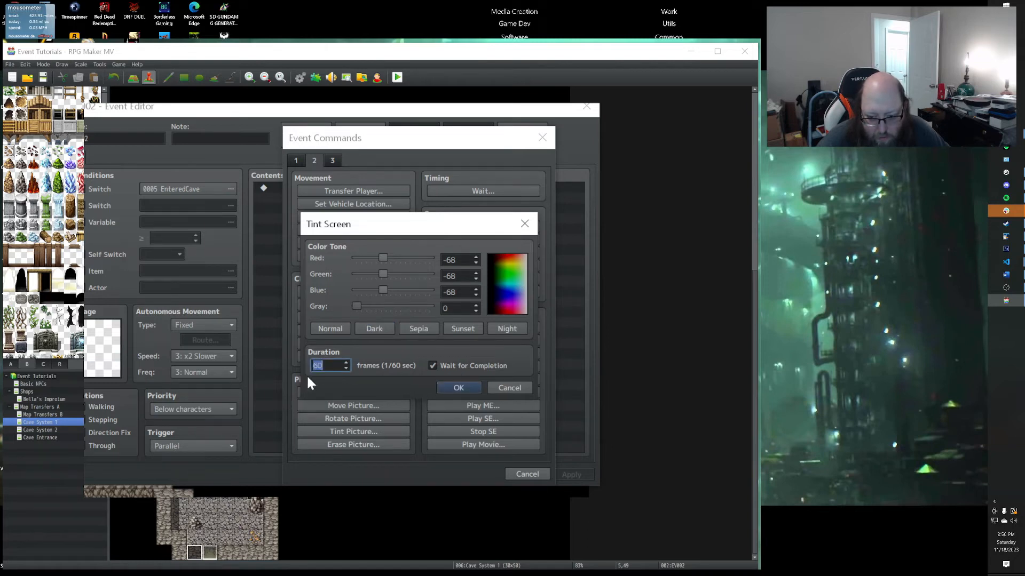
{"action": "type", "text": "1"}
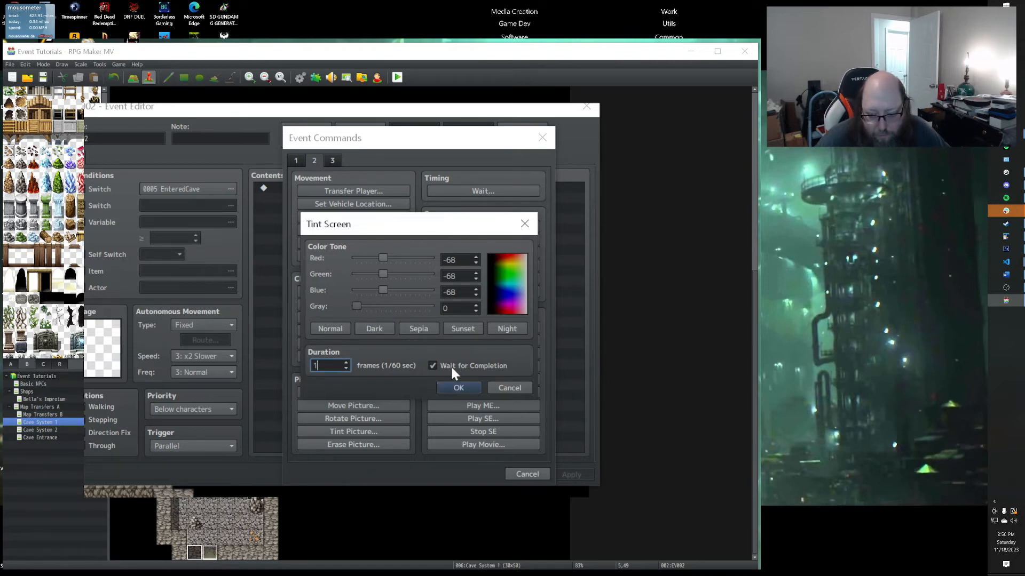
{"action": "left_click", "coordinate": [439, 388]}
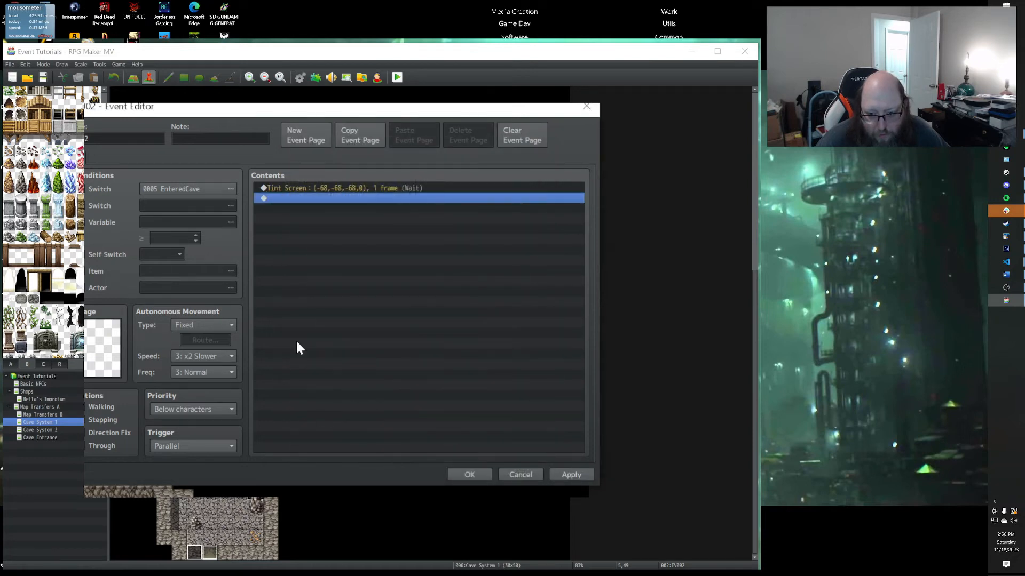
Add a Fadein Screen command after the Tint Screen command in the parallel event.
{"action": "right_click", "coordinate": [307, 197]}
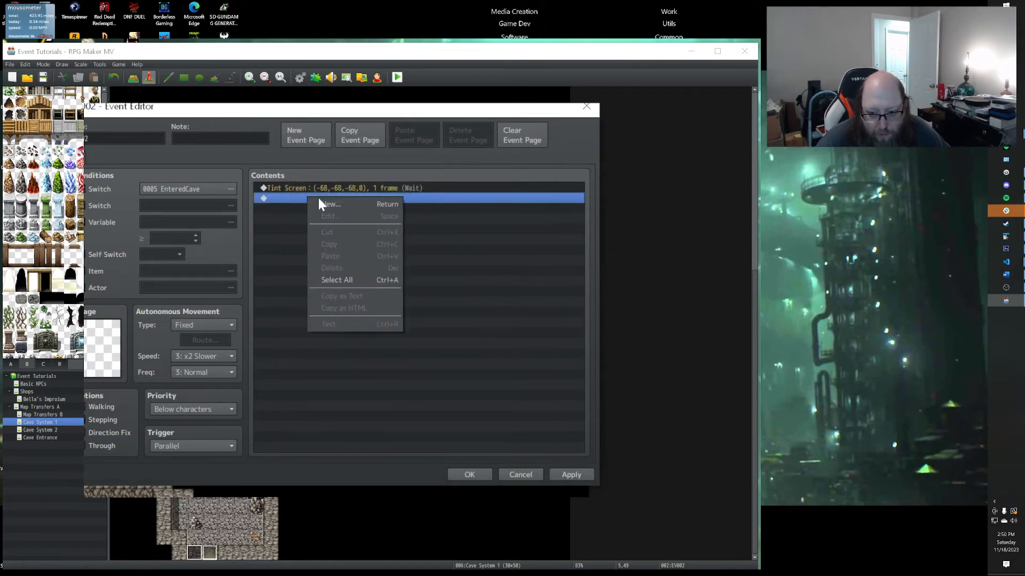
{"action": "left_click", "coordinate": [335, 205]}
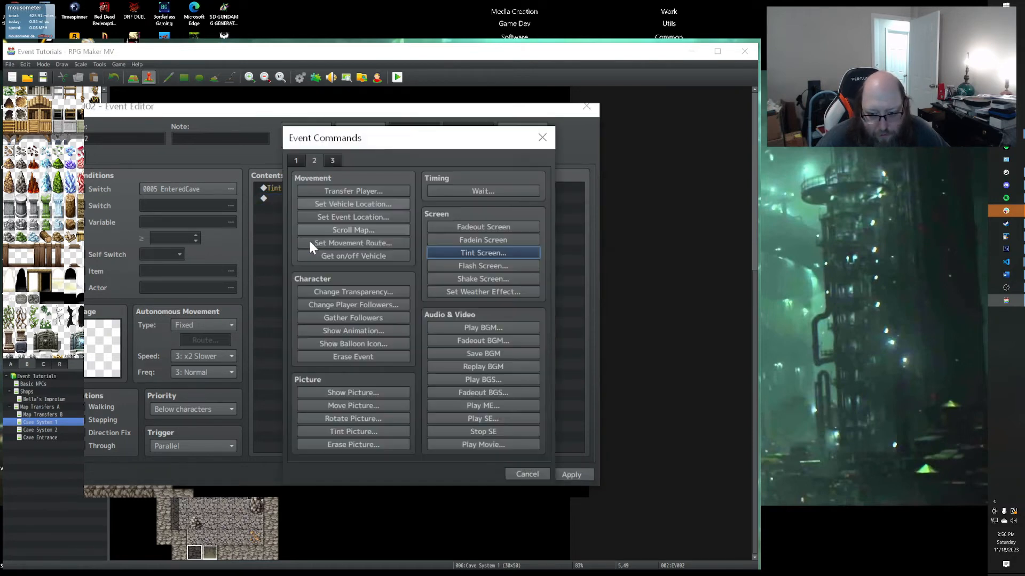
{"action": "left_click", "coordinate": [468, 241]}
Add a Control Self Switch command that turns self switch A ON after the Fadein Screen command.
{"action": "right_click", "coordinate": [285, 205]}
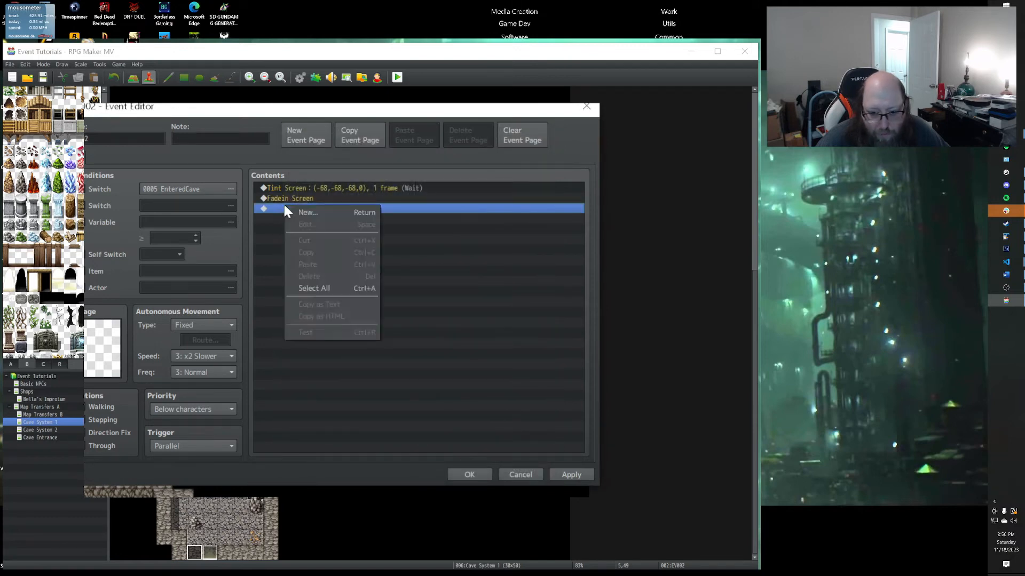
{"action": "left_click", "coordinate": [318, 214]}
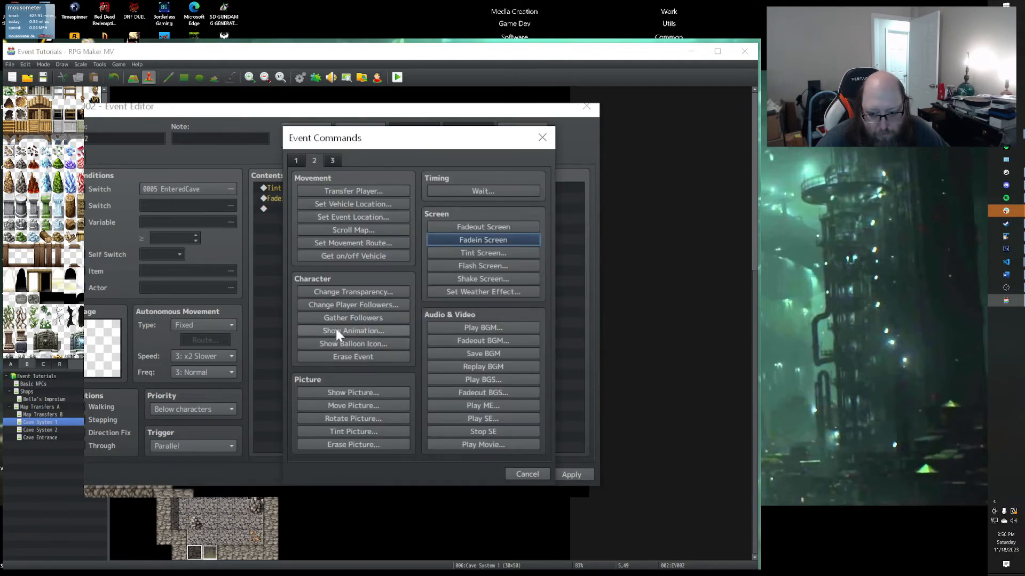
{"action": "left_click", "coordinate": [292, 159]}
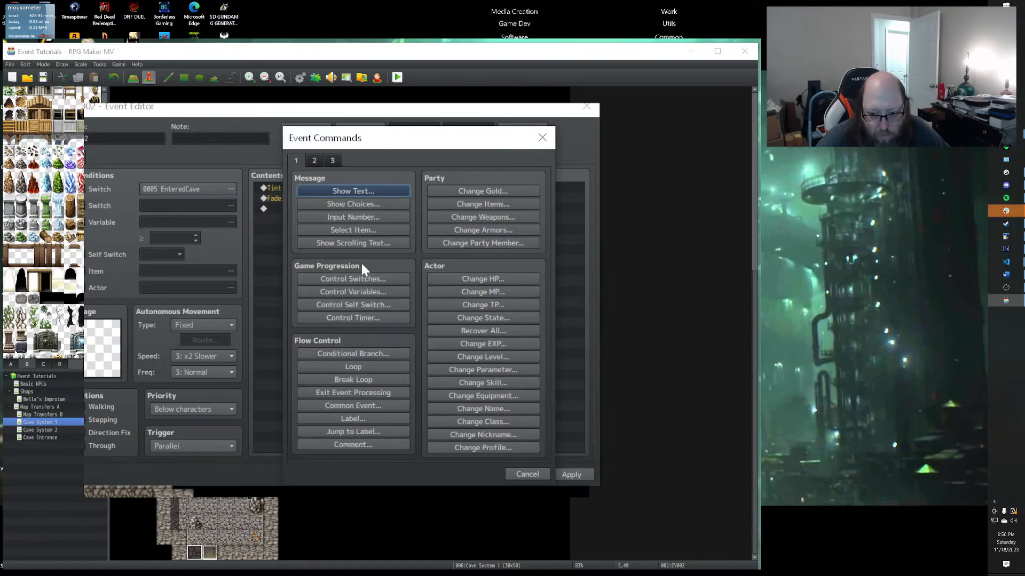
{"action": "left_click", "coordinate": [345, 304]}
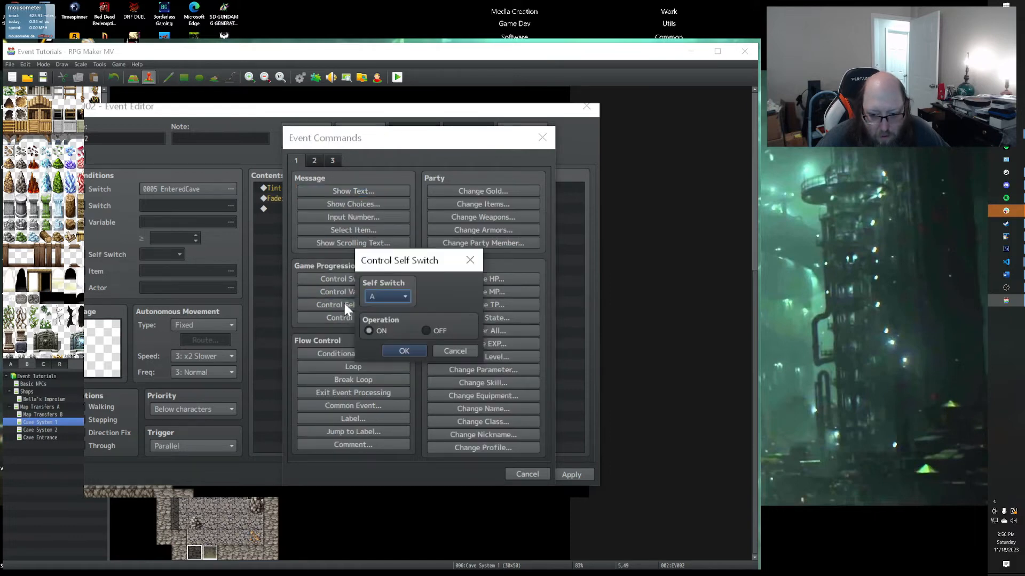
{"action": "left_click", "coordinate": [404, 351]}
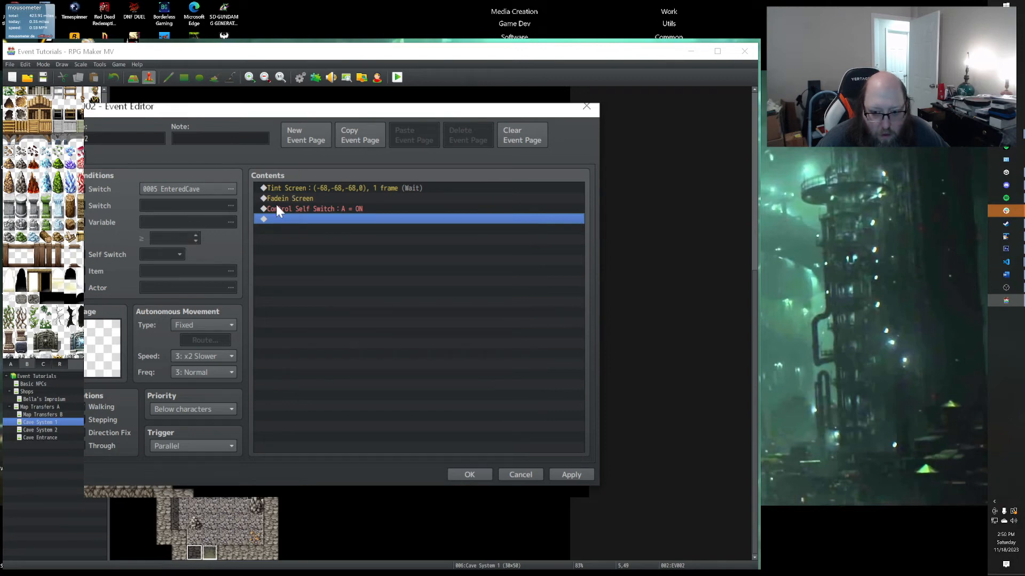
Create a second event page and make self switch A its condition.
{"action": "left_click", "coordinate": [306, 135]}
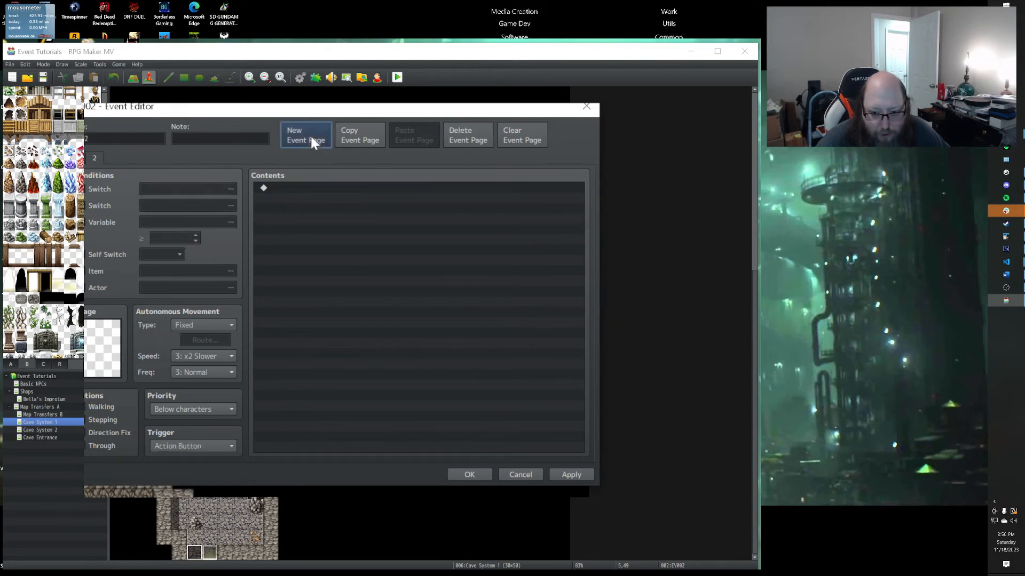
{"action": "left_click", "coordinate": [84, 188]}
{"action": "left_click", "coordinate": [84, 186]}
{"action": "left_click", "coordinate": [85, 253]}
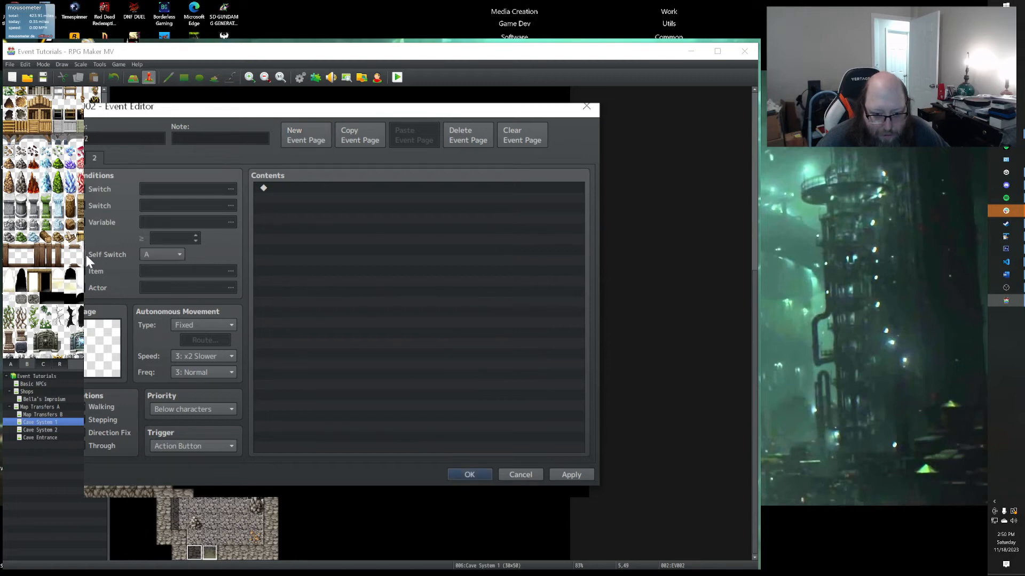
{"action": "left_click", "coordinate": [176, 254]}
Add a Control Switches command on the second page that turns switch 0005 EnteredCave OFF.
{"action": "left_click", "coordinate": [310, 188]}
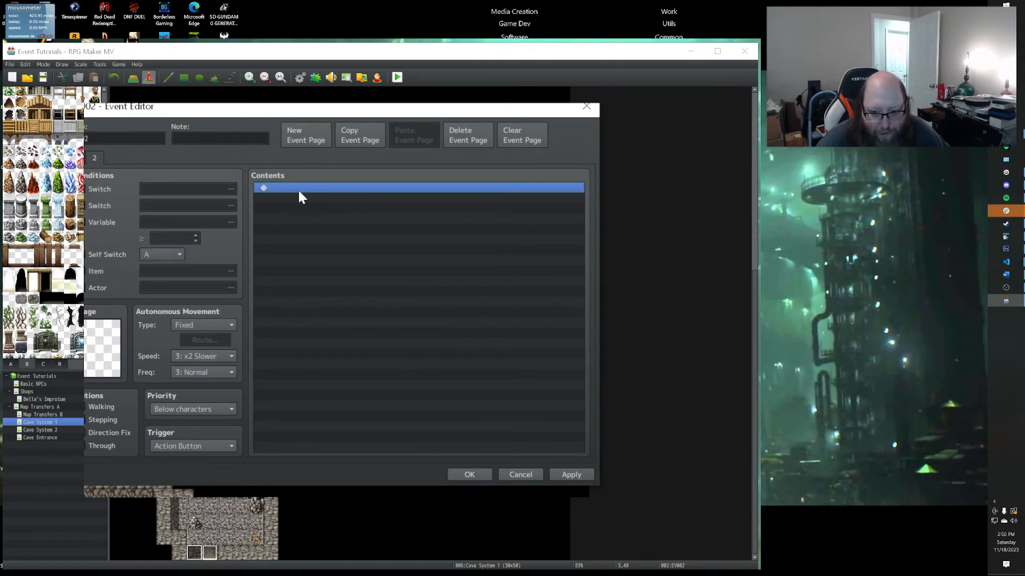
{"action": "double_click", "coordinate": [298, 187]}
{"action": "left_click", "coordinate": [336, 279]}
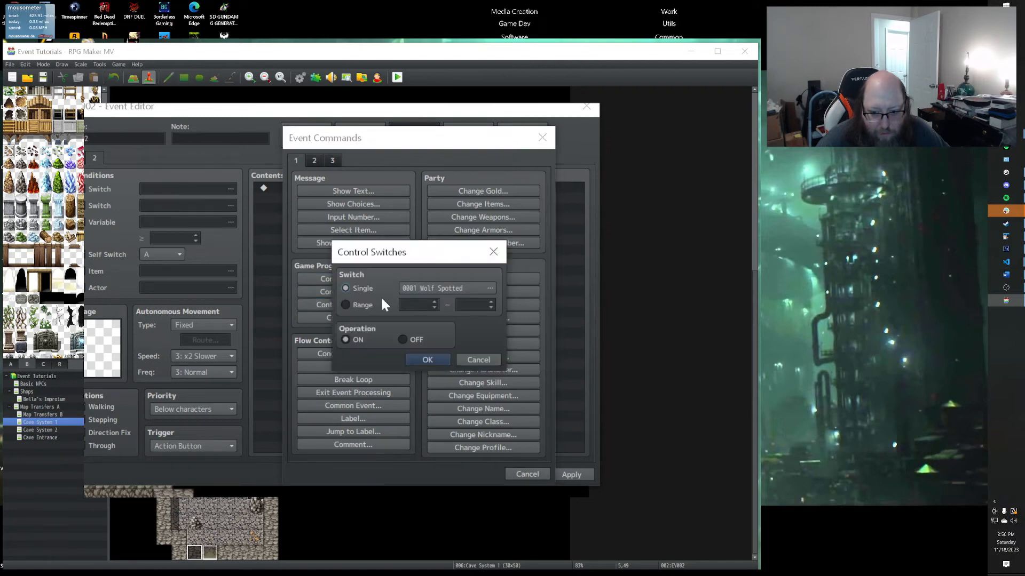
{"action": "left_click", "coordinate": [403, 305]}
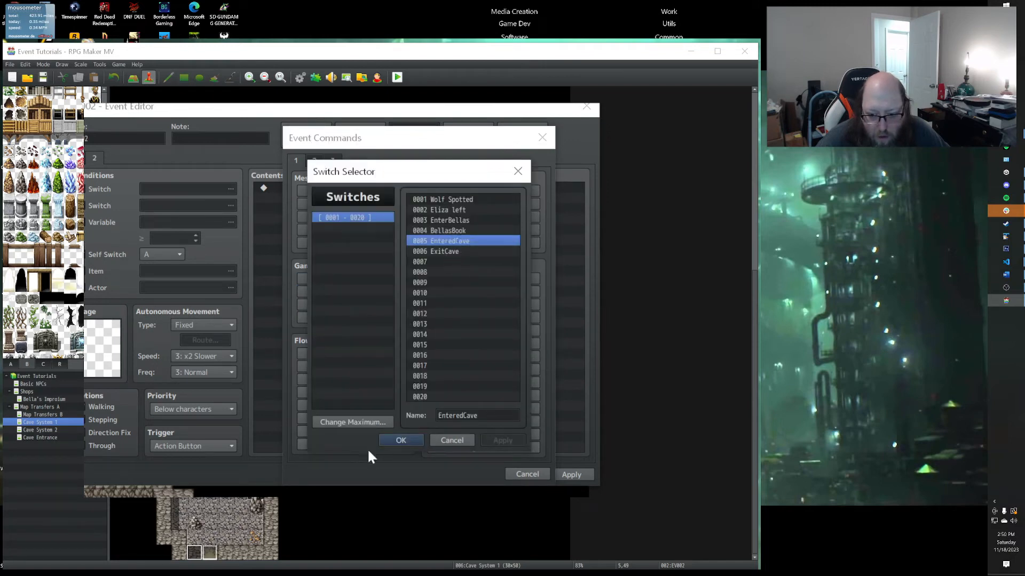
{"action": "left_click", "coordinate": [400, 440]}
{"action": "left_click", "coordinate": [403, 340]}
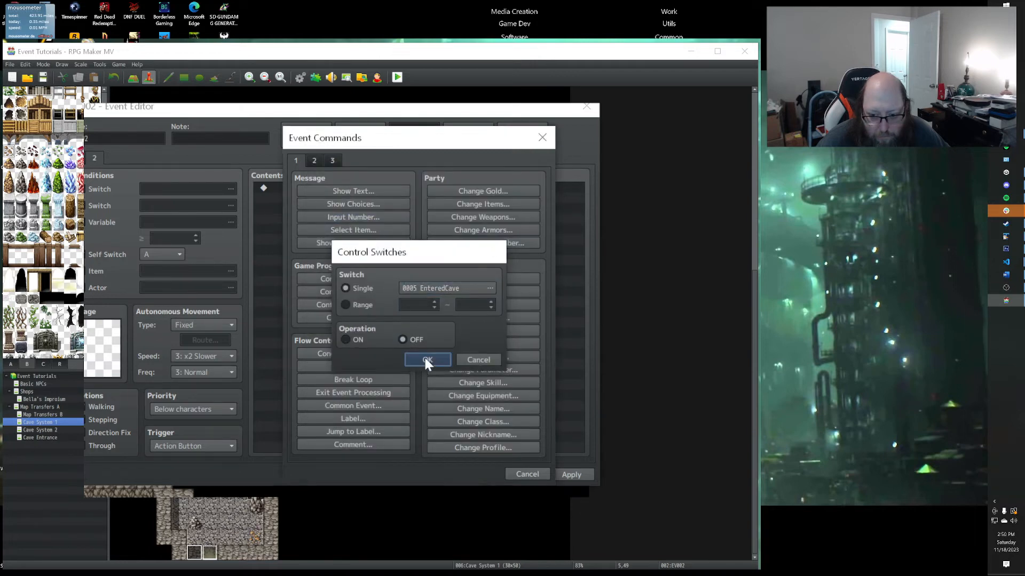
{"action": "left_click", "coordinate": [427, 359]}
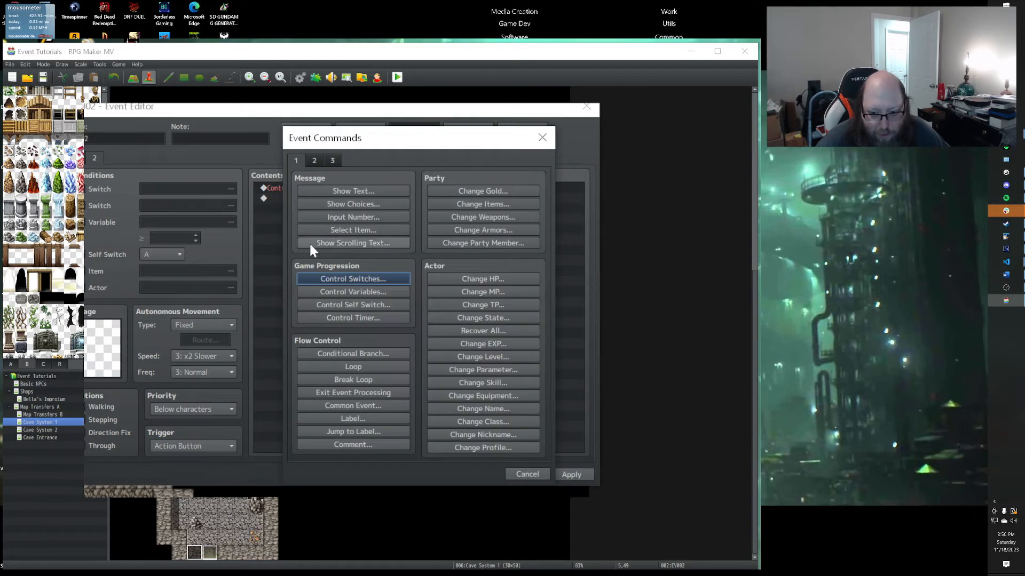
Add a Control Self Switch command on the second page that turns self switch A OFF.
{"action": "left_click", "coordinate": [347, 305]}
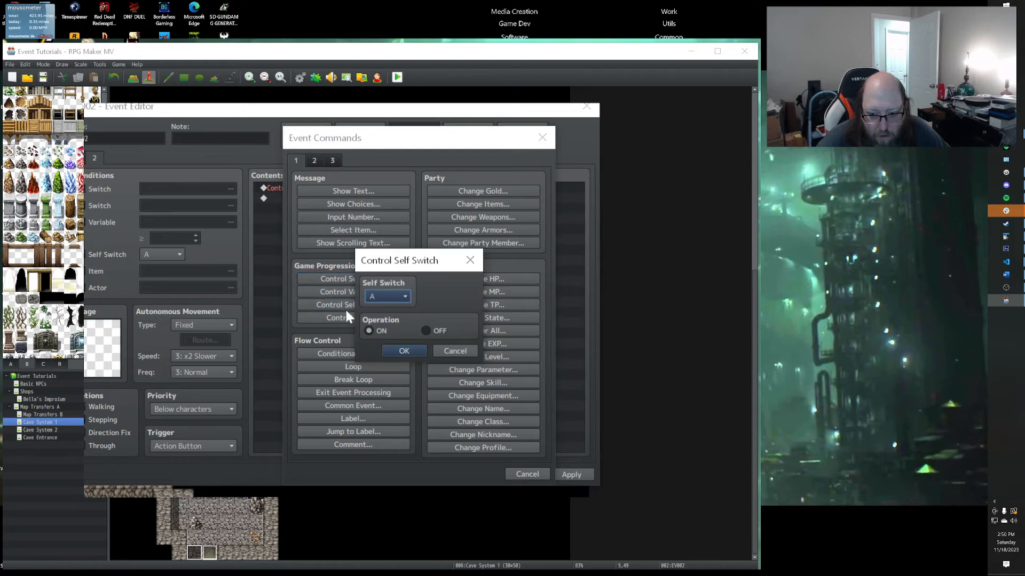
{"action": "left_click", "coordinate": [426, 331]}
{"action": "left_click", "coordinate": [404, 350]}
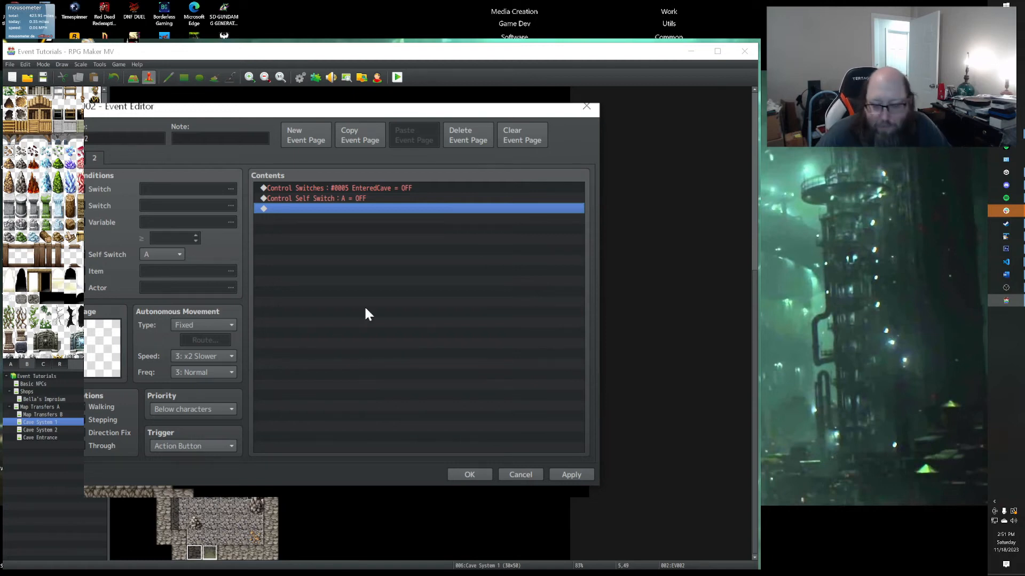
Check the first page's commands and set the second page's trigger to Parallel.
{"action": "left_click", "coordinate": [81, 159]}
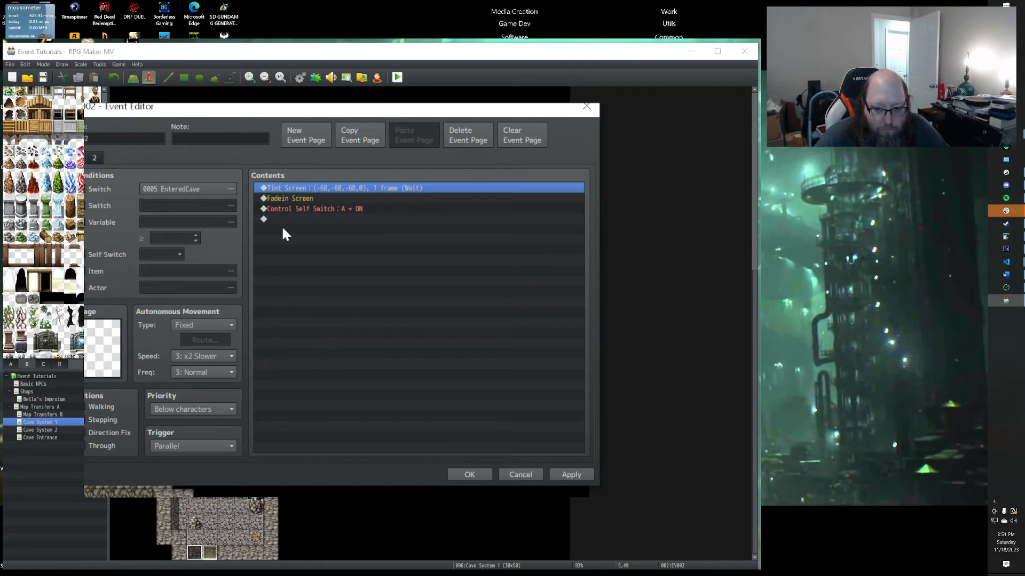
{"action": "left_click", "coordinate": [94, 157]}
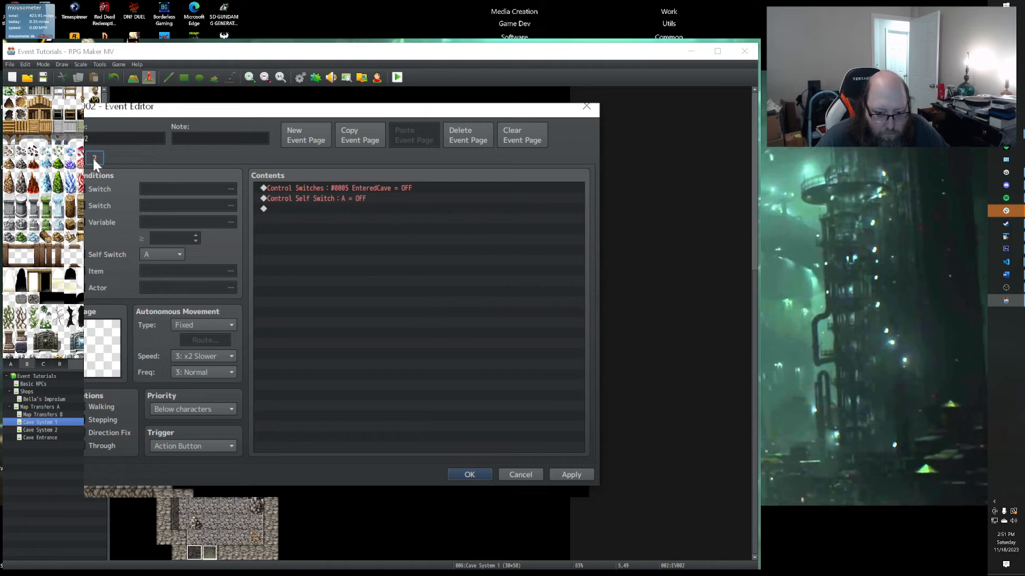
{"action": "left_click", "coordinate": [192, 446]}
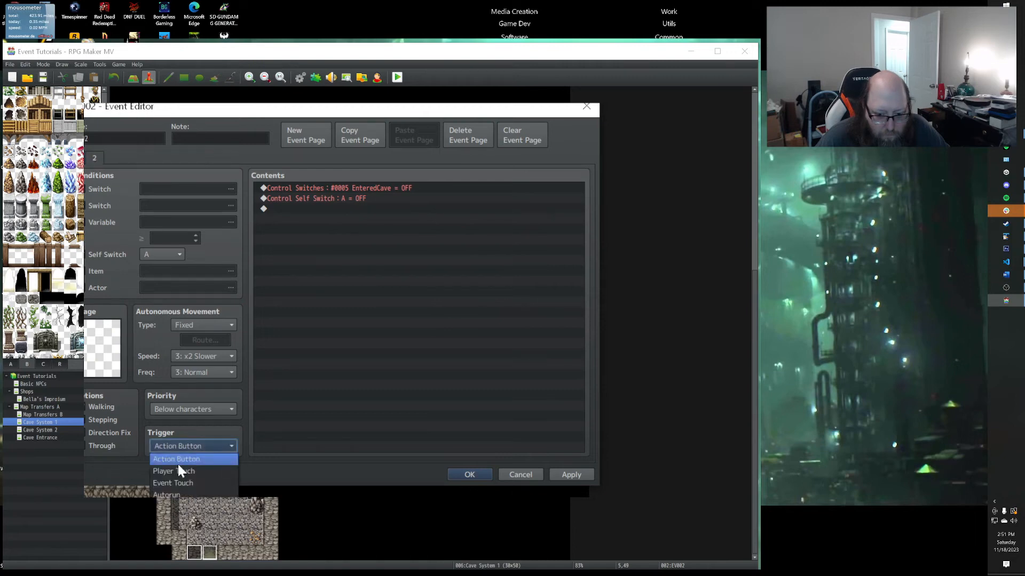
{"action": "left_click", "coordinate": [179, 493]}
{"action": "left_click", "coordinate": [321, 207]}
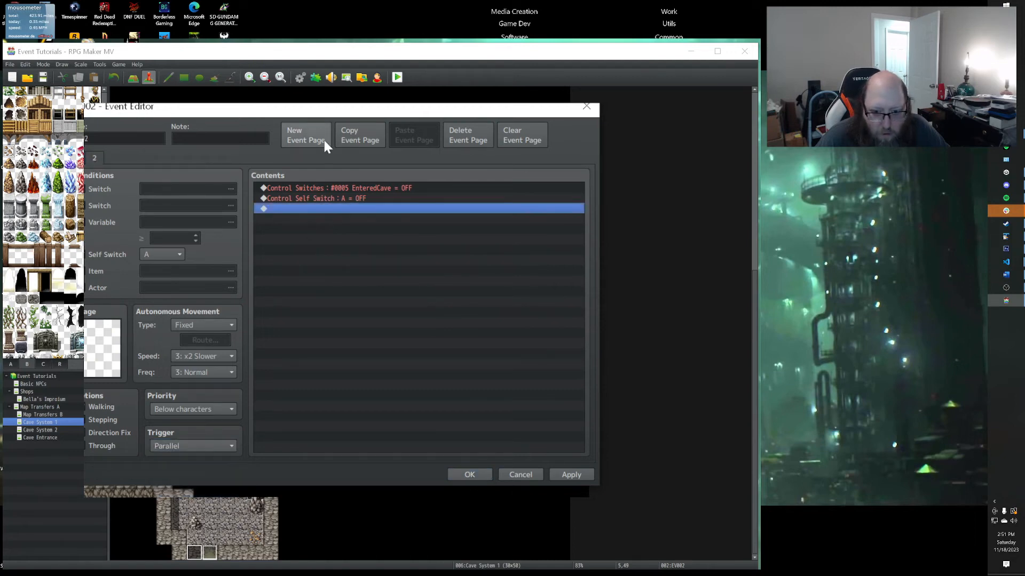
Add a blank third event page after the page that switches EnteredCave off.
{"action": "left_click", "coordinate": [86, 159]}
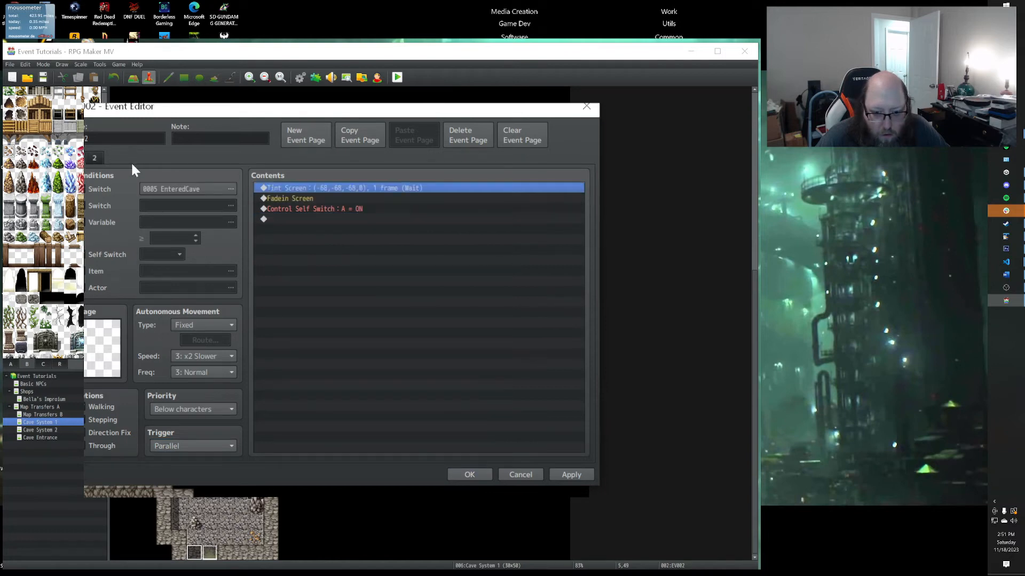
{"action": "left_click", "coordinate": [97, 158]}
{"action": "left_click", "coordinate": [321, 142]}
Copy the first event page with the tint and fade-in commands and paste it as page 4, after the blank page.
{"action": "left_click", "coordinate": [89, 152]}
{"action": "left_click", "coordinate": [360, 135]}
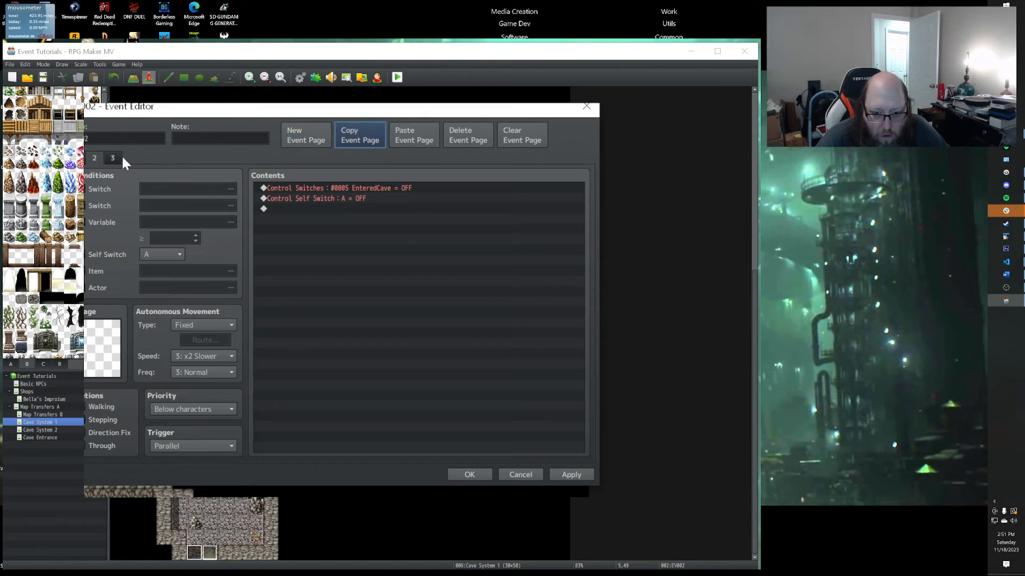
{"action": "left_click", "coordinate": [86, 159]}
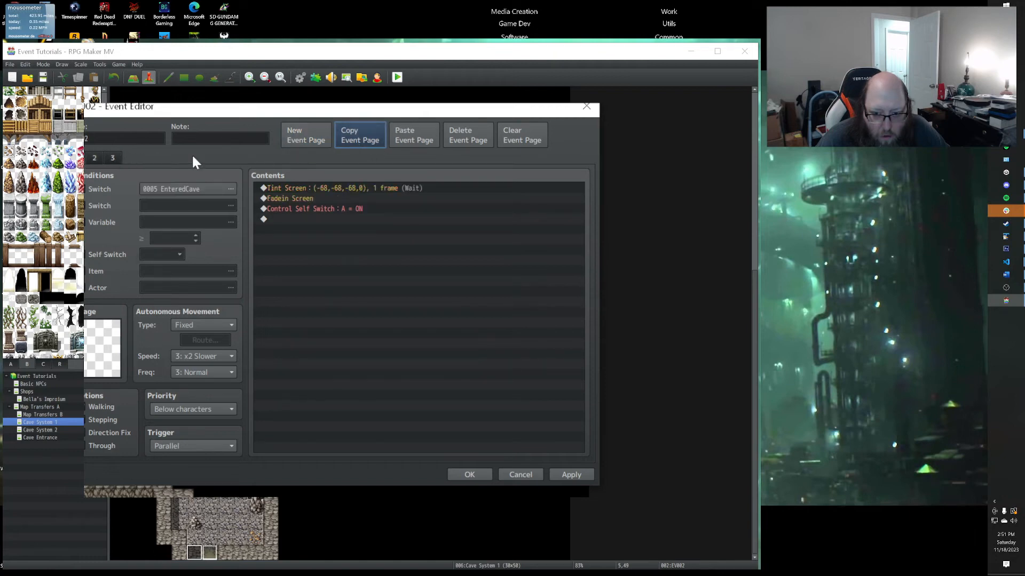
{"action": "left_click", "coordinate": [113, 158]}
{"action": "left_click", "coordinate": [391, 139]}
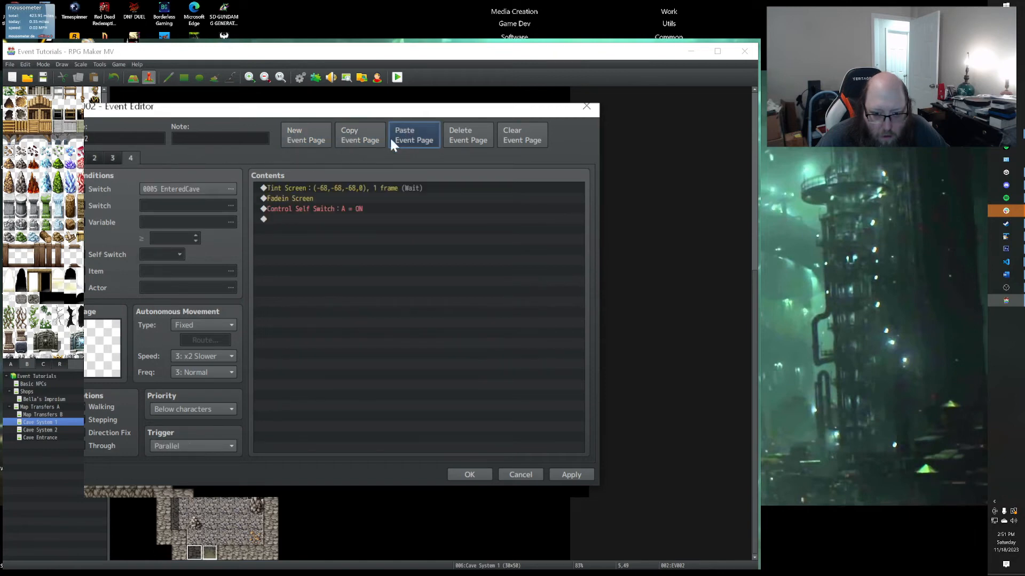
Copy the second page with the switch-off commands, paste it as page 5, and delete the original first two pages.
{"action": "left_click", "coordinate": [96, 158]}
{"action": "left_click", "coordinate": [362, 136]}
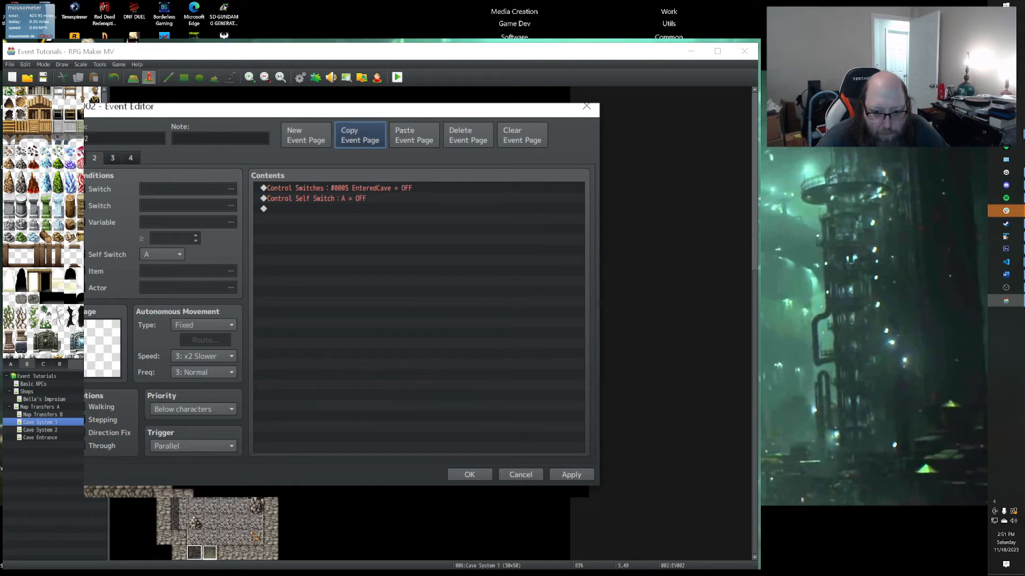
{"action": "left_click", "coordinate": [130, 158]}
{"action": "left_click", "coordinate": [415, 137]}
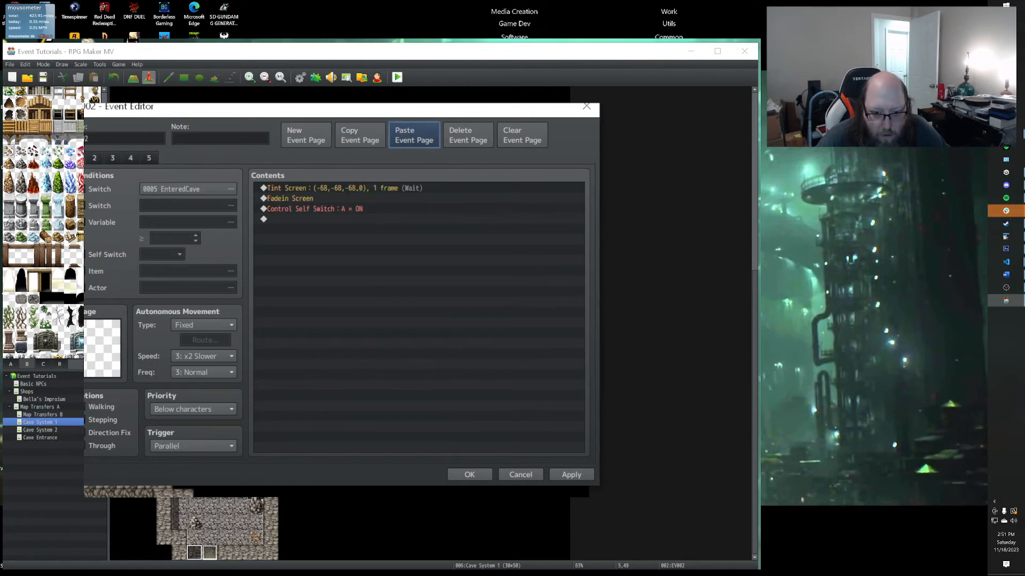
{"action": "left_click", "coordinate": [470, 136]}
{"action": "left_click", "coordinate": [456, 142]}
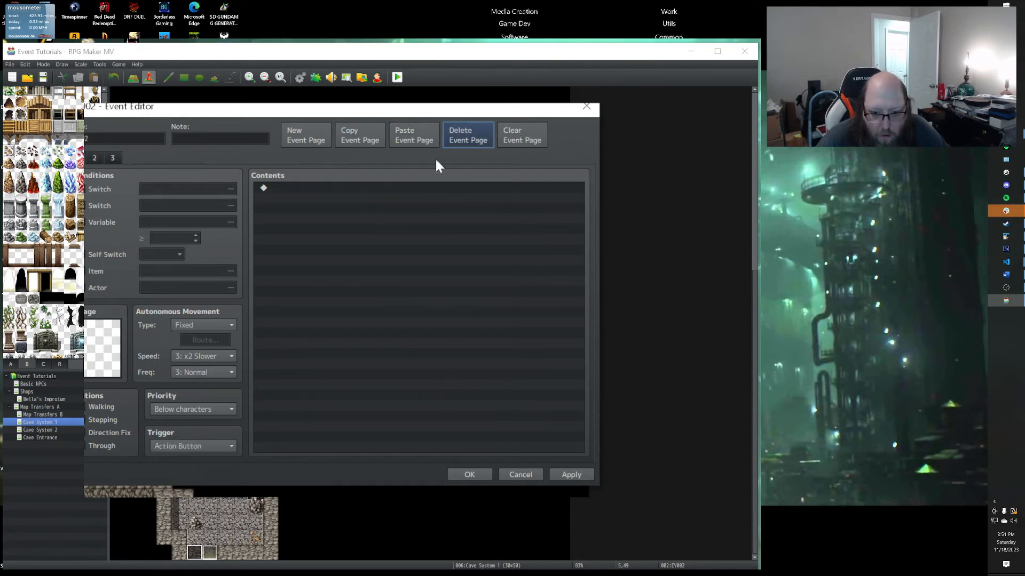
Review the conditions and commands of the three event pages: blank, tint and fade-in, and switch-off.
{"action": "left_click", "coordinate": [95, 157]}
{"action": "left_click", "coordinate": [113, 158]}
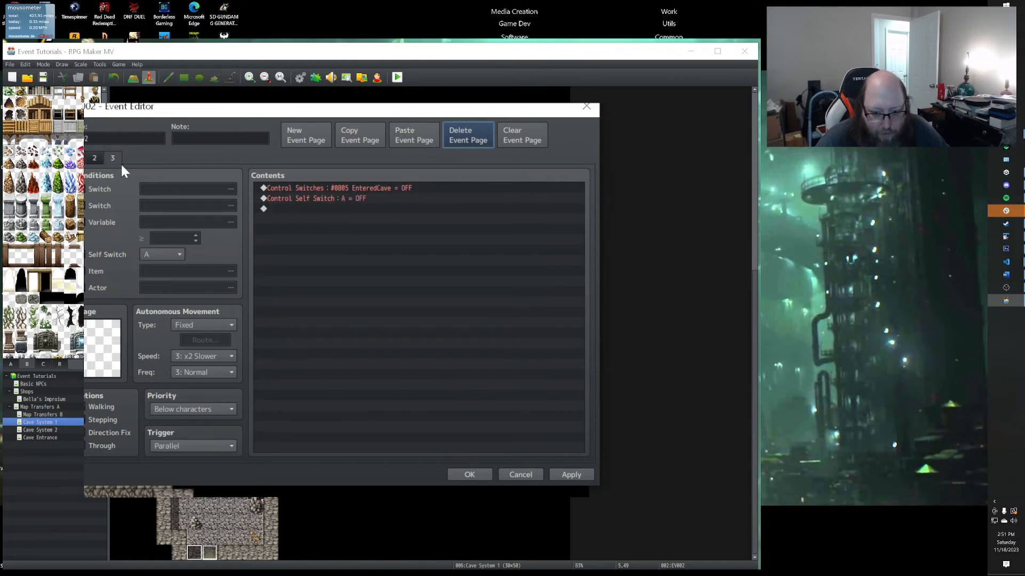
{"action": "left_click", "coordinate": [95, 158]}
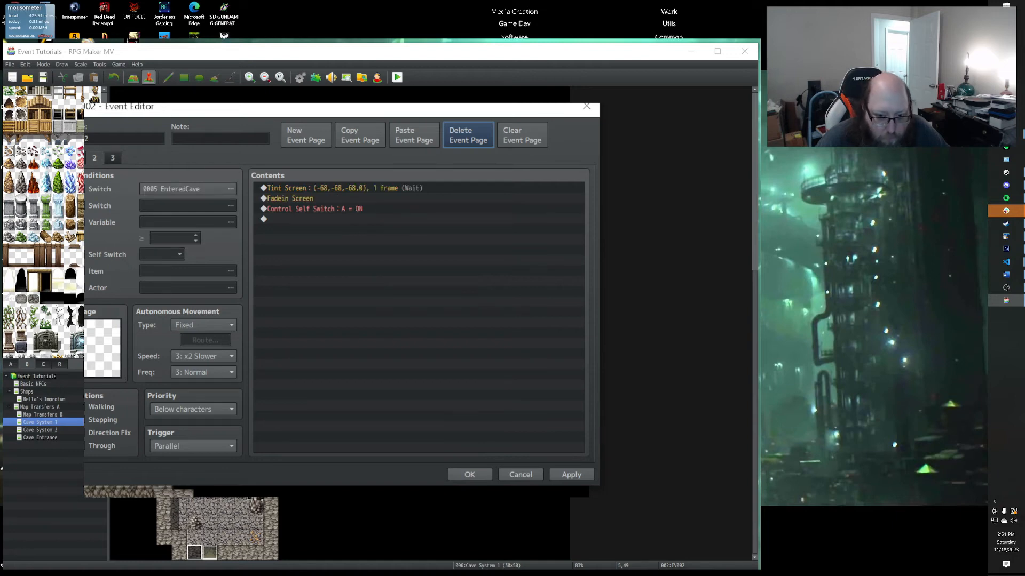
{"action": "left_click", "coordinate": [85, 158]}
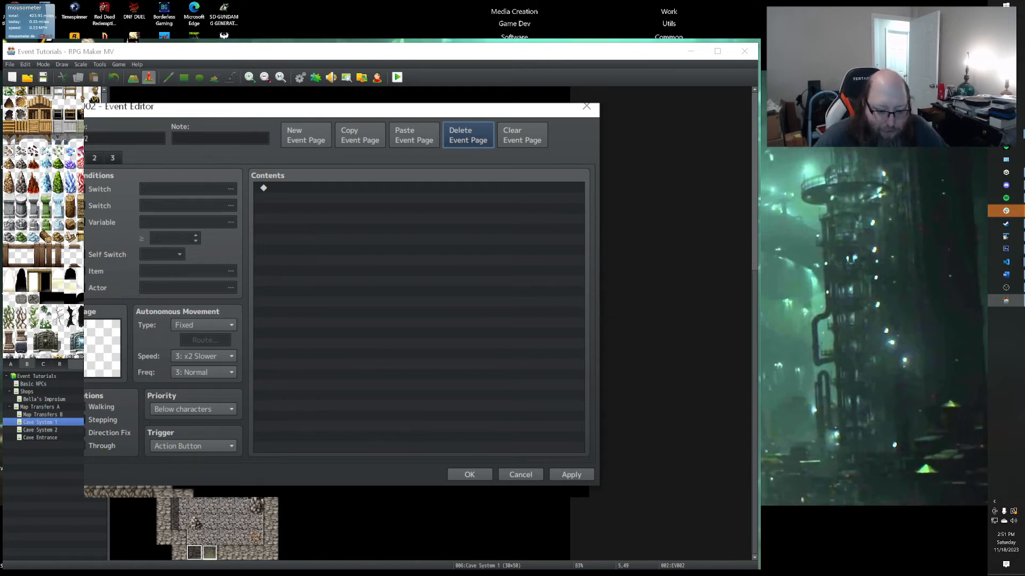
{"action": "left_click", "coordinate": [97, 159]}
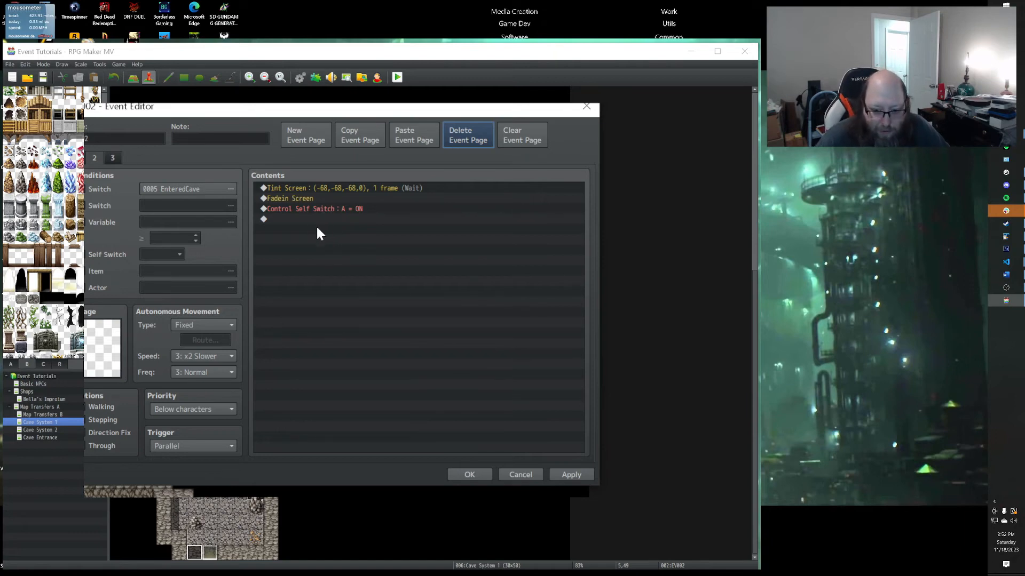
{"action": "left_click", "coordinate": [113, 156]}
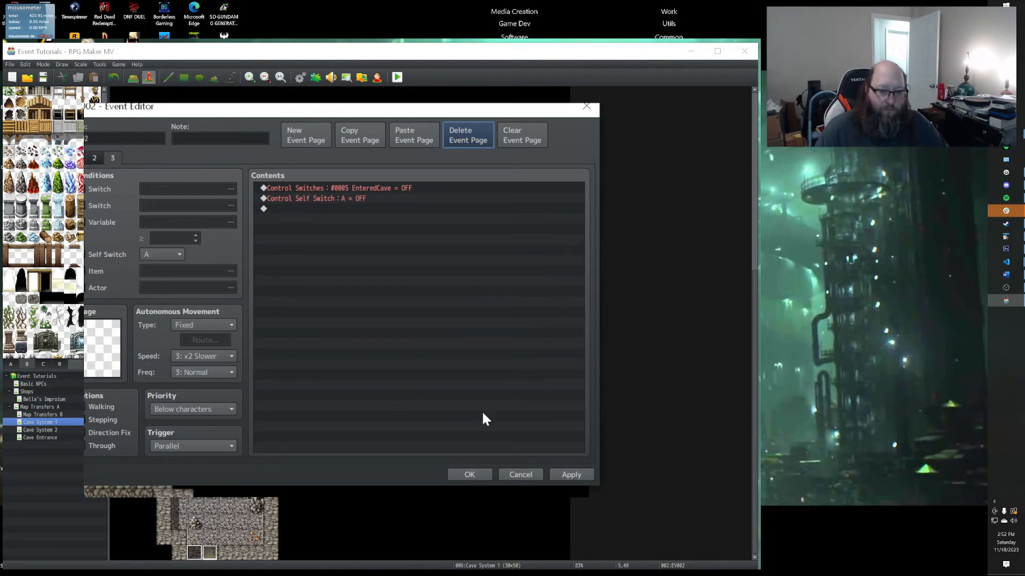
{"action": "left_click", "coordinate": [315, 195]}
{"action": "left_click", "coordinate": [316, 187]}
{"action": "left_click", "coordinate": [315, 196]}
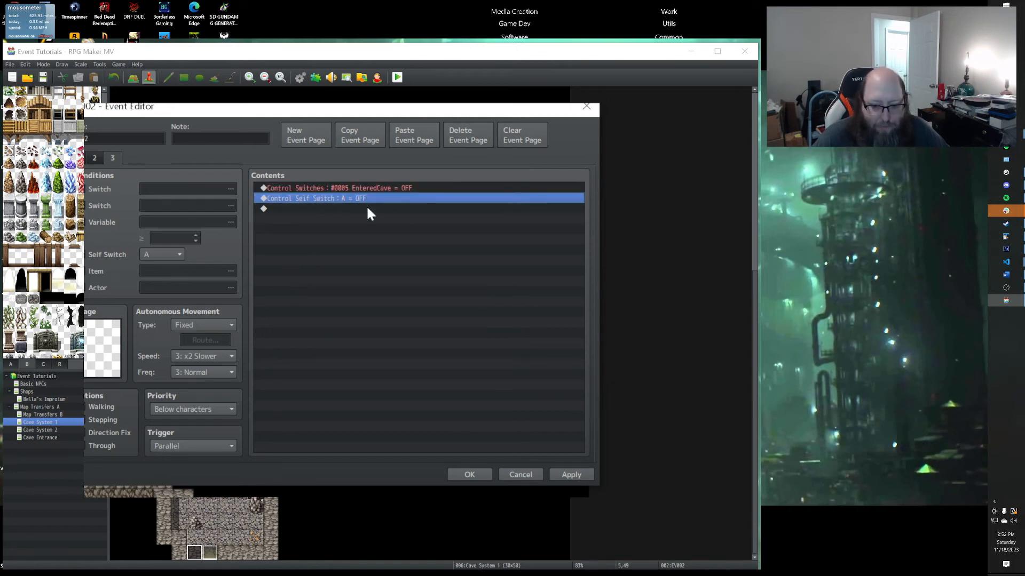
{"action": "left_click", "coordinate": [82, 160]}
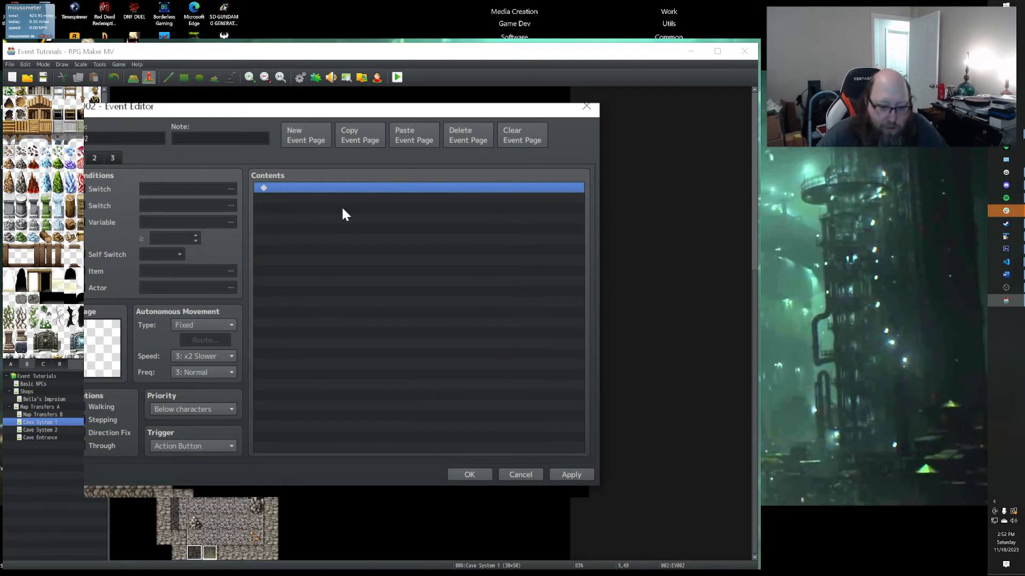
{"action": "left_click", "coordinate": [93, 158]}
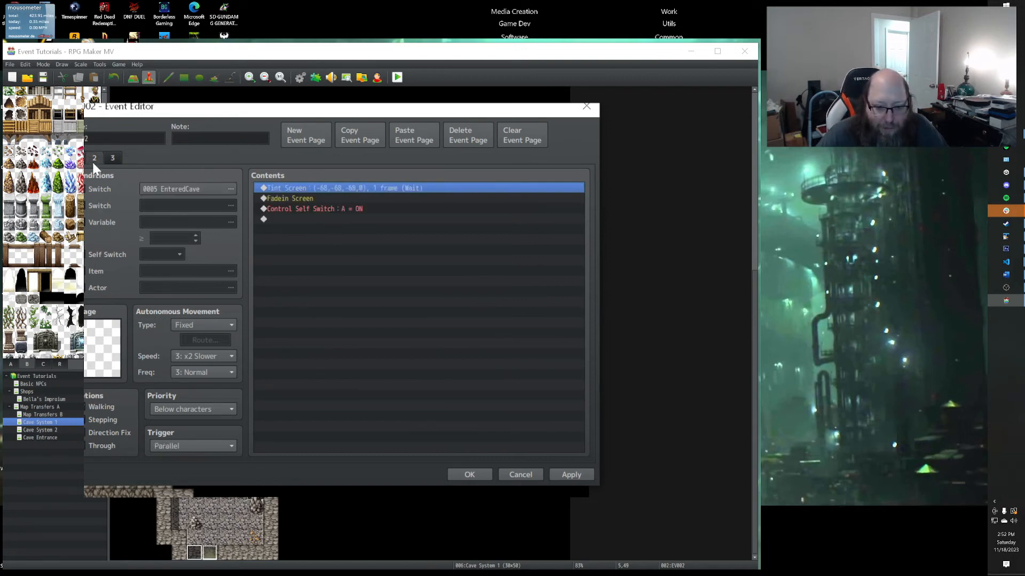
Check the switch-off page, apply the changes to the three-page event and close its editor.
{"action": "left_click", "coordinate": [109, 158]}
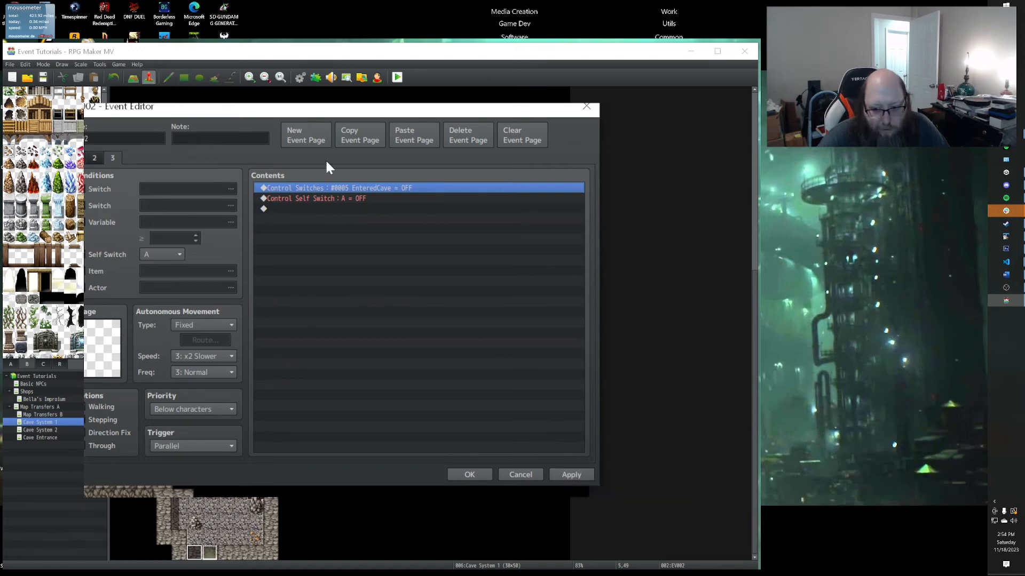
{"action": "left_click", "coordinate": [573, 476]}
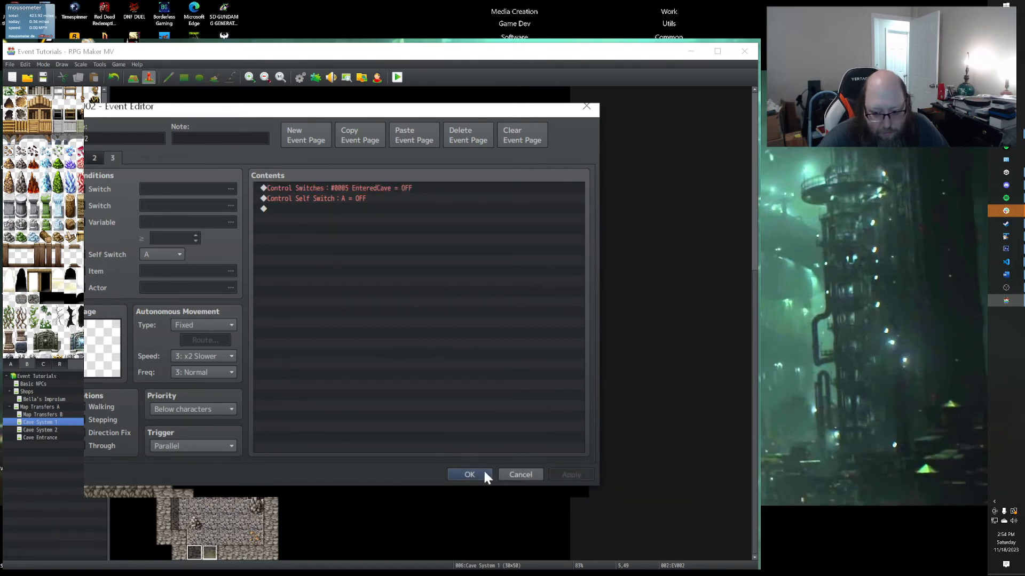
{"action": "left_click", "coordinate": [480, 474]}
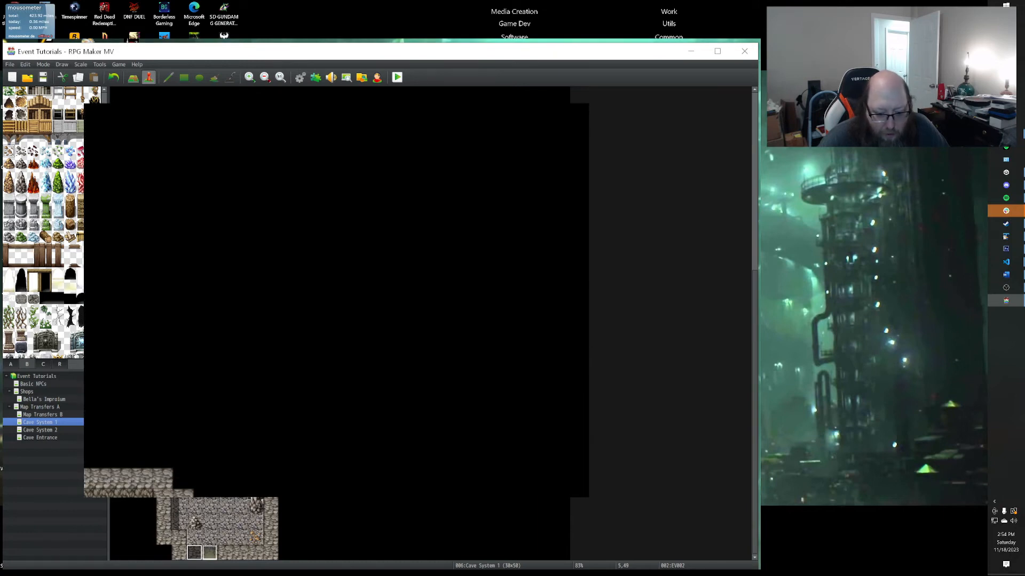
Open Map Transfers A, launch a playtest with the changes saved, and start a new game.
{"action": "left_click", "coordinate": [30, 406]}
{"action": "left_click", "coordinate": [397, 77]}
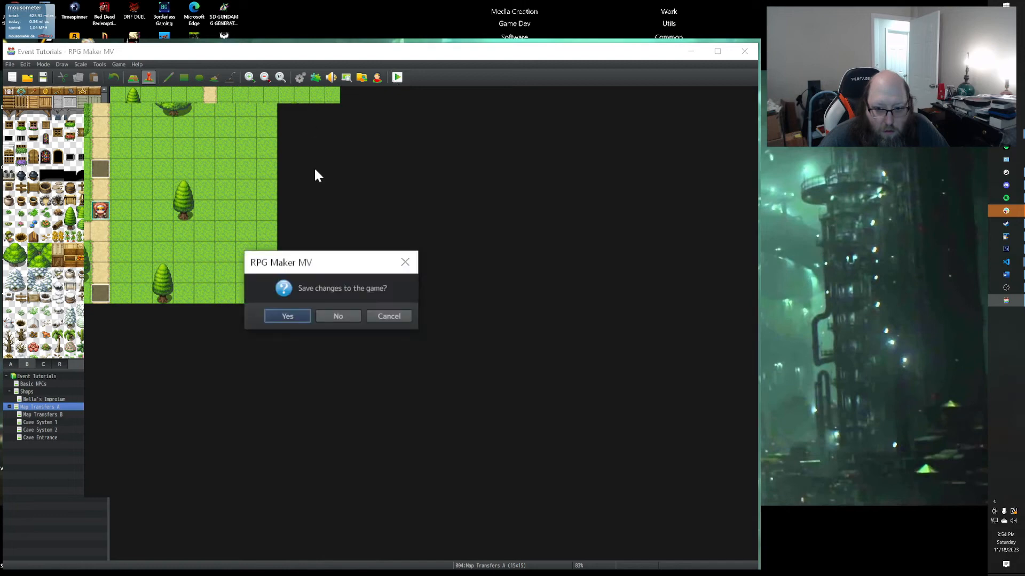
{"action": "left_click", "coordinate": [280, 315]}
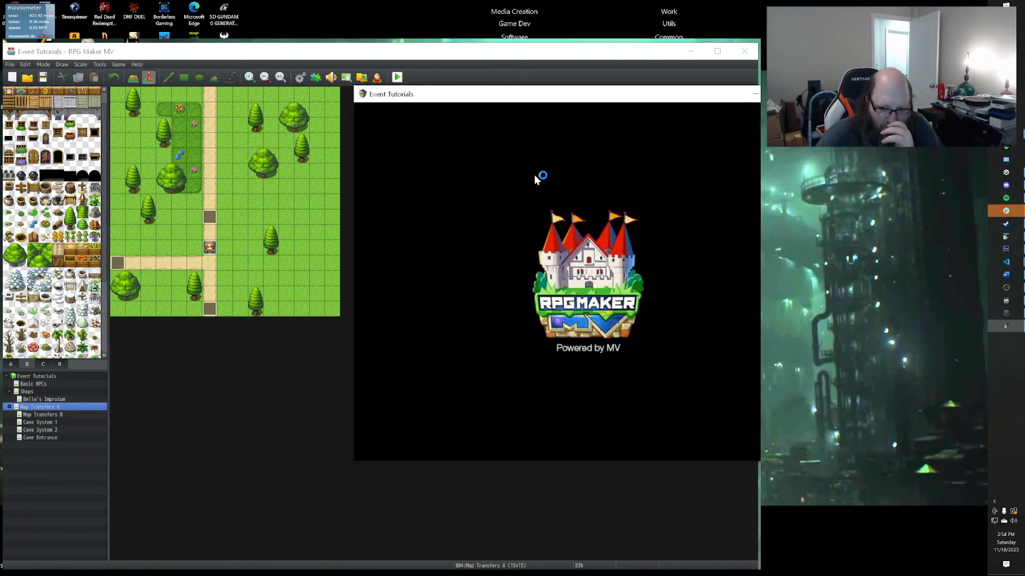
{"action": "left_click_drag", "start_coordinate": [540, 100], "coordinate": [324, 113]}
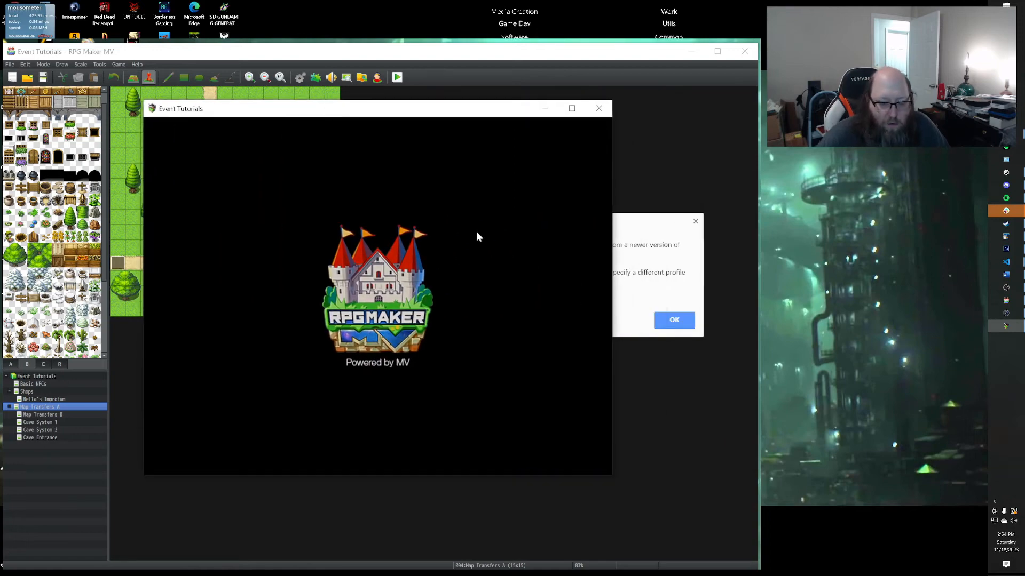
{"action": "key", "text": "Return"}
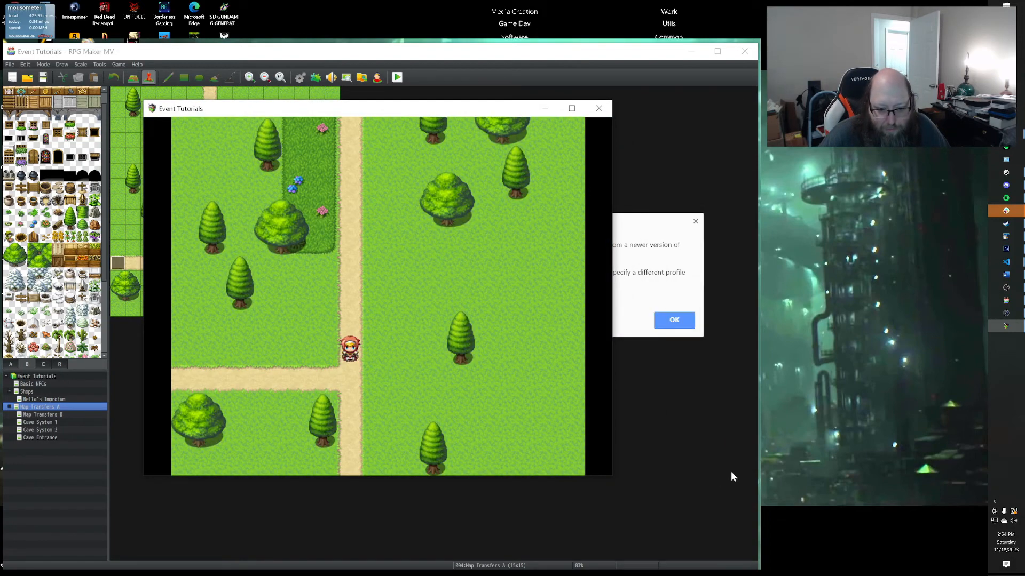
Walk the character south to the Cave Entrance map, try to enter the cave opening, and return to the editor.
{"action": "key", "text": "Down"}
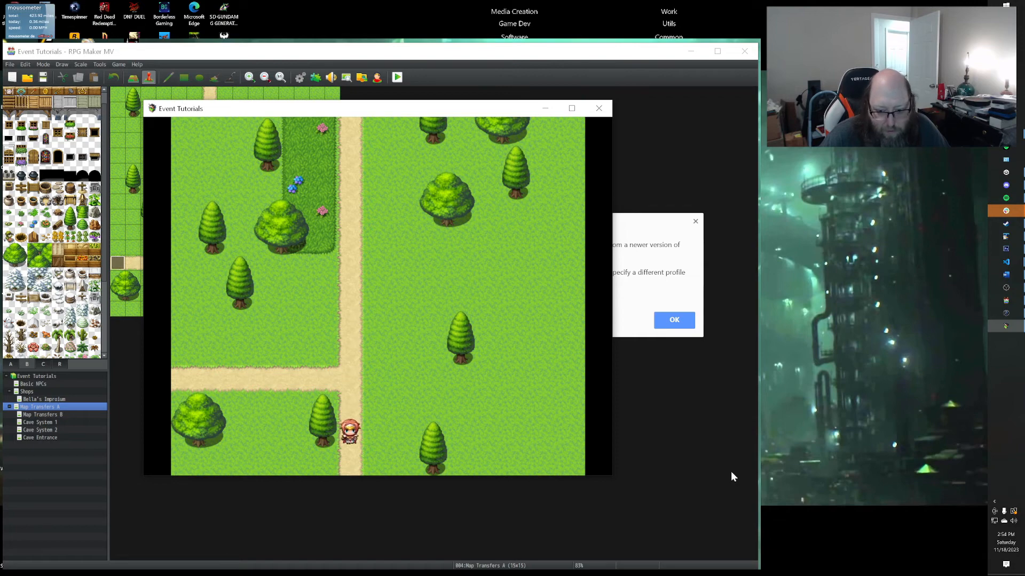
{"action": "key", "text": "Down"}
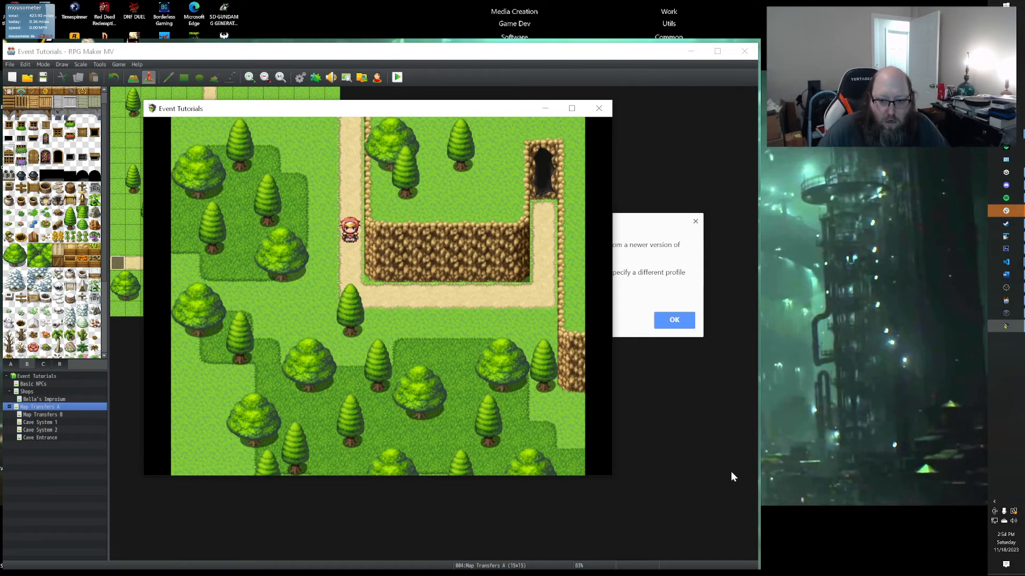
{"action": "key", "text": "Right"}
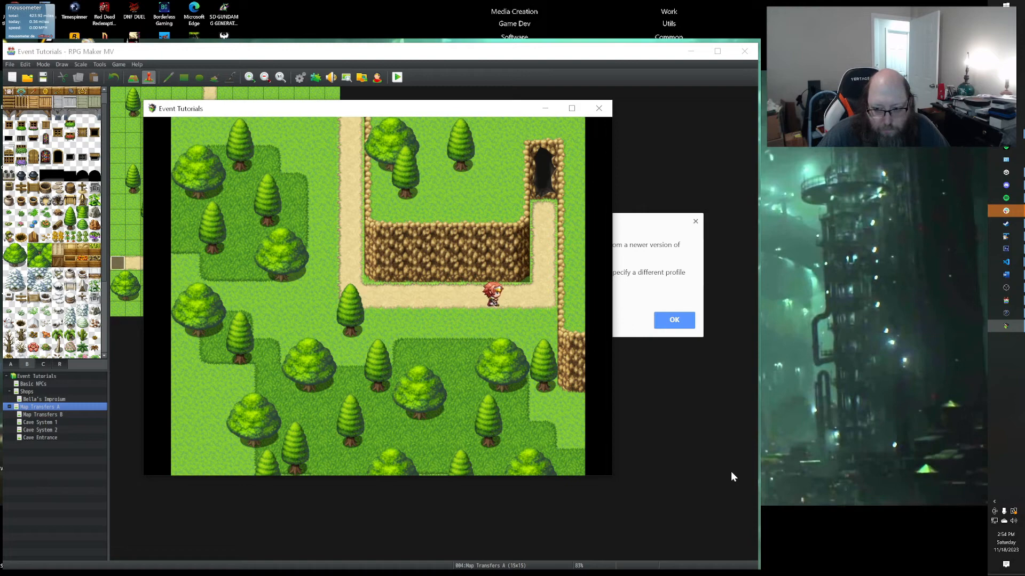
{"action": "key", "text": "Up"}
{"action": "key", "text": "Up"}
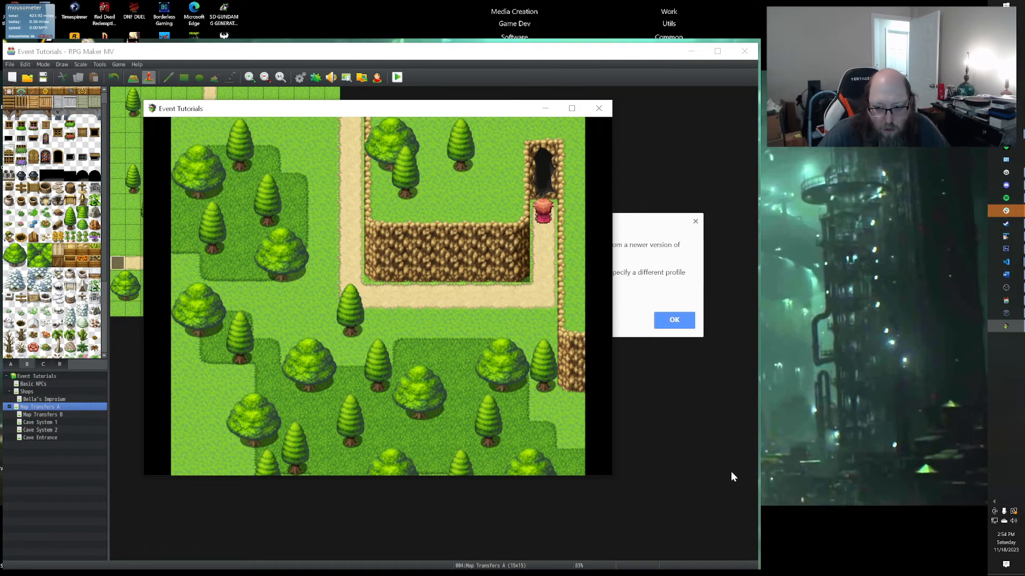
{"action": "key", "text": "Down"}
{"action": "key", "text": "Up"}
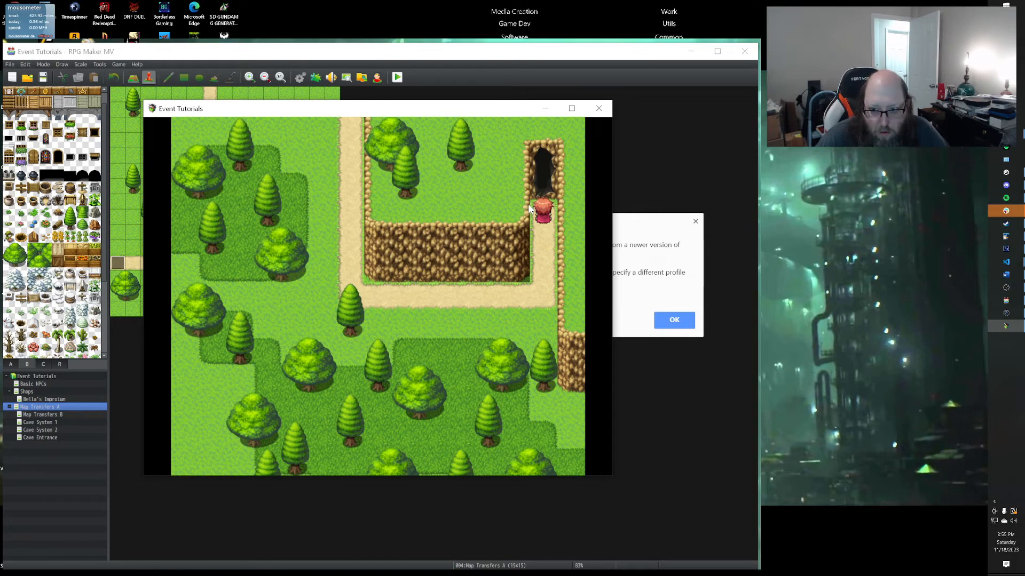
{"action": "key", "text": "alt+F4"}
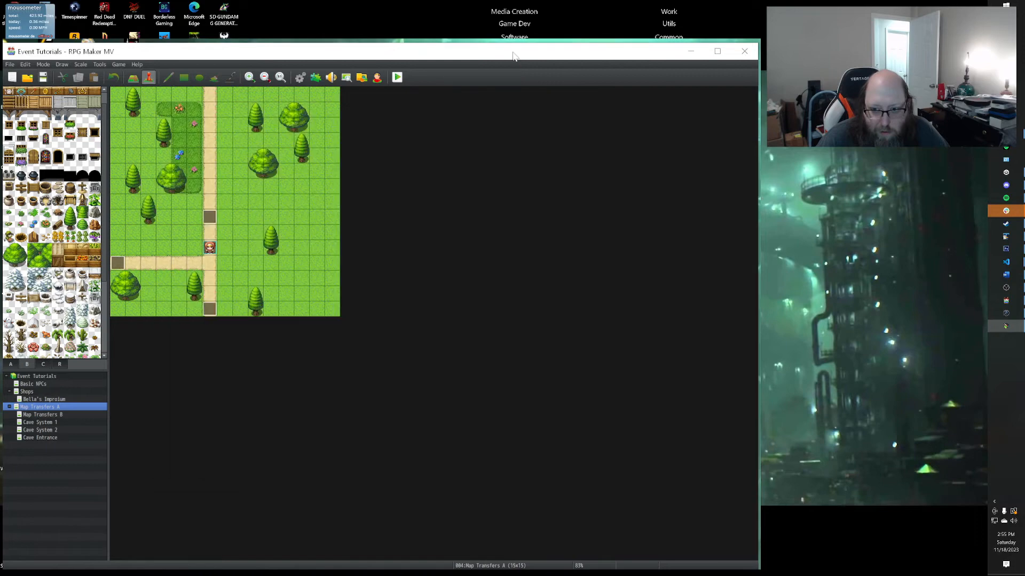
On the Cave Entrance map, replace the tall cave opening with a small one at the wall's base and move its transfer event one tile down.
{"action": "left_click", "coordinate": [46, 434]}
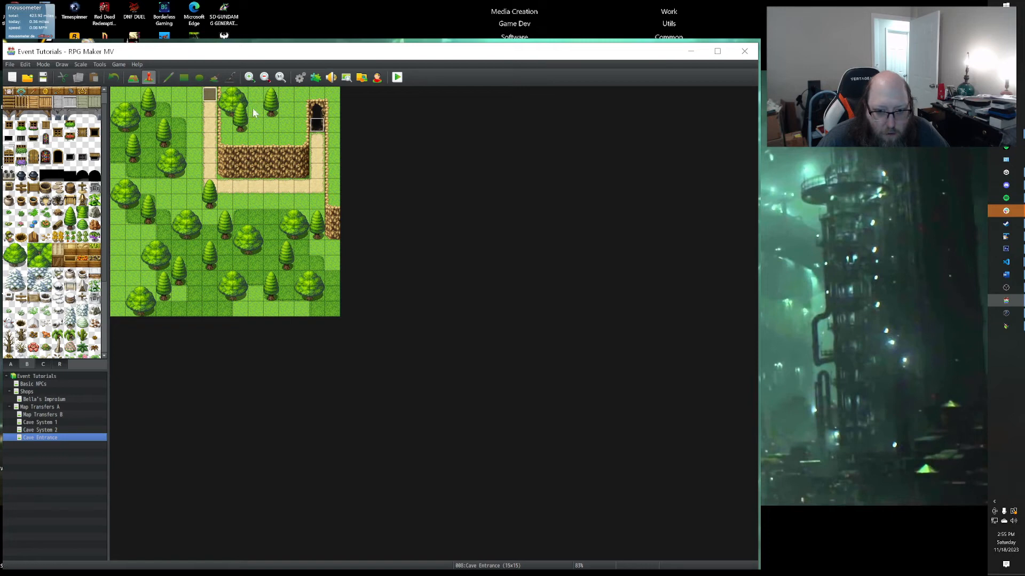
{"action": "key", "text": "F5"}
{"action": "left_click", "coordinate": [316, 124]}
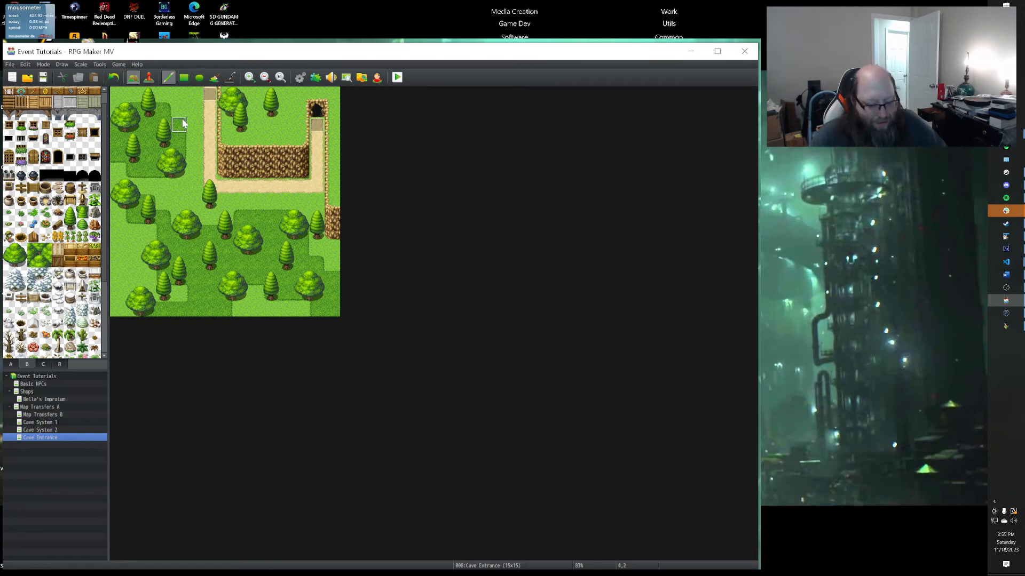
{"action": "key", "text": "ctrl+z"}
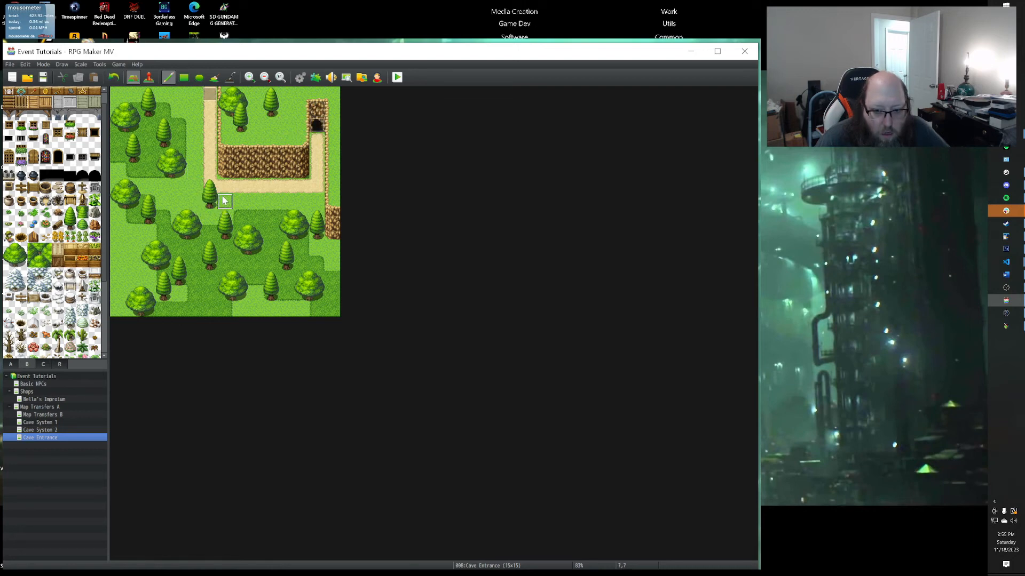
{"action": "left_click", "coordinate": [149, 77]}
{"action": "left_click_drag", "start_coordinate": [315, 126], "coordinate": [318, 141]}
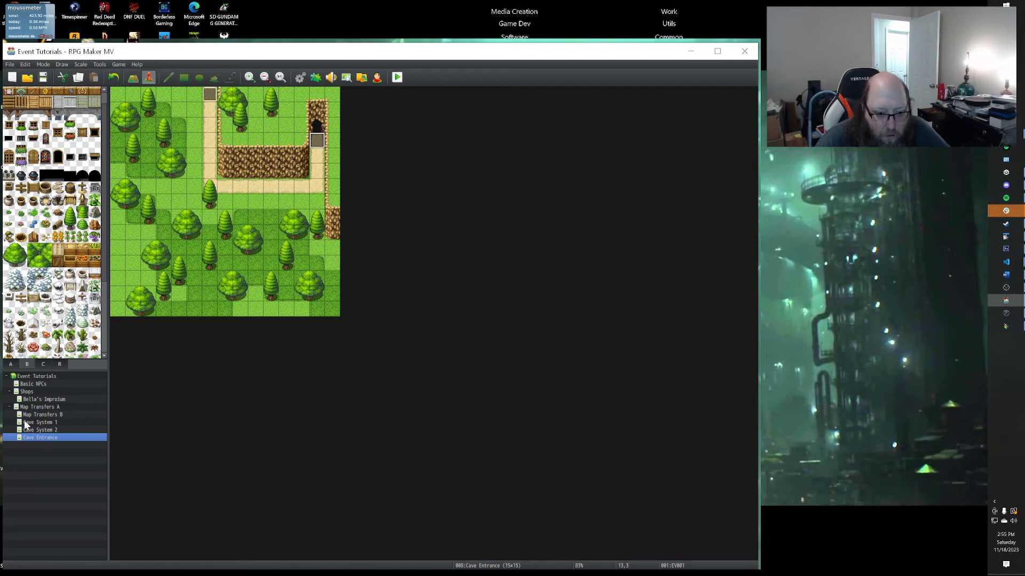
In Cave System 1, change the exit event's Transfer Player destination to Cave Entrance (13,4).
{"action": "left_click", "coordinate": [36, 405]}
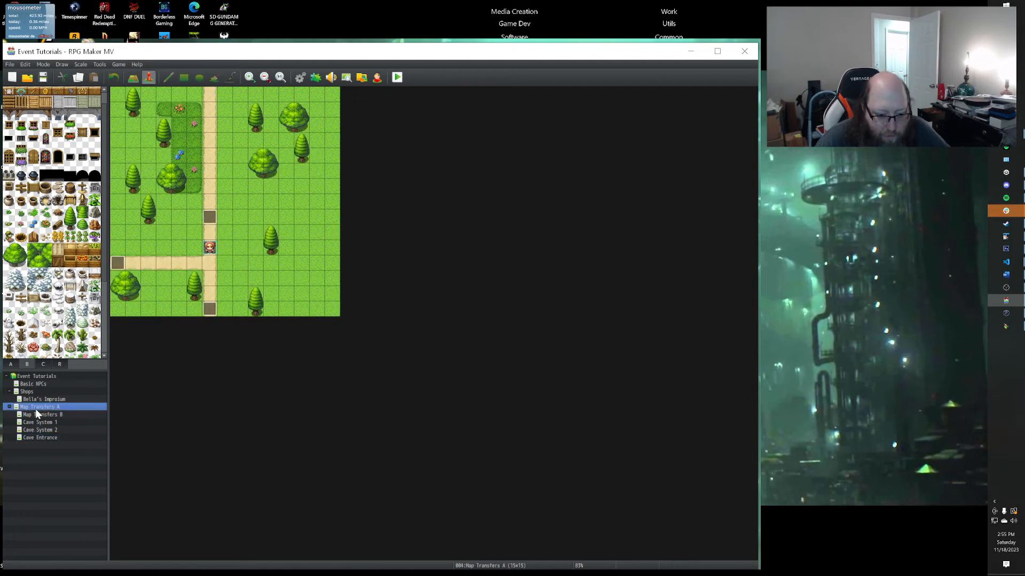
{"action": "left_click", "coordinate": [29, 422]}
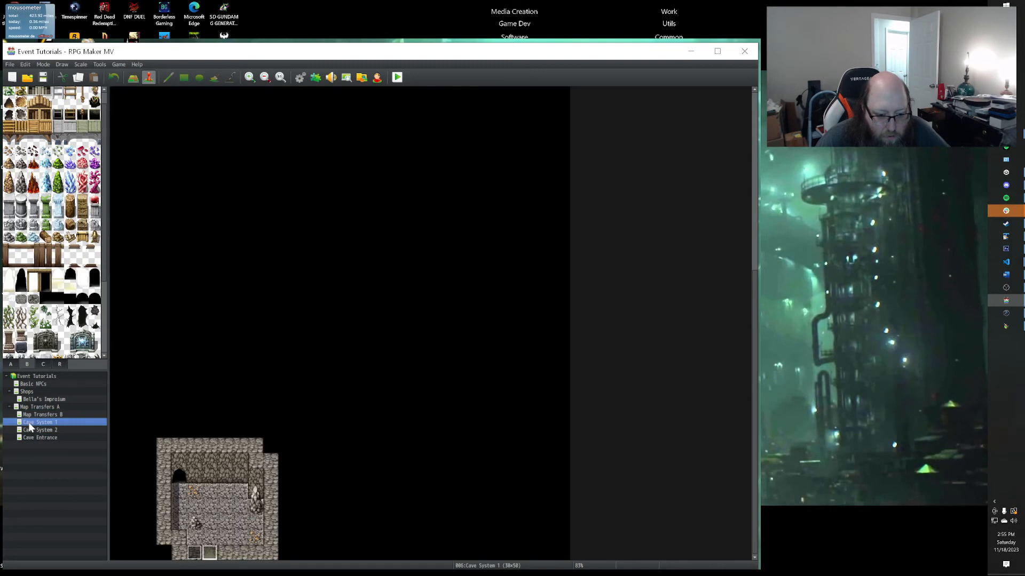
{"action": "double_click", "coordinate": [211, 554]}
{"action": "left_click", "coordinate": [393, 232]}
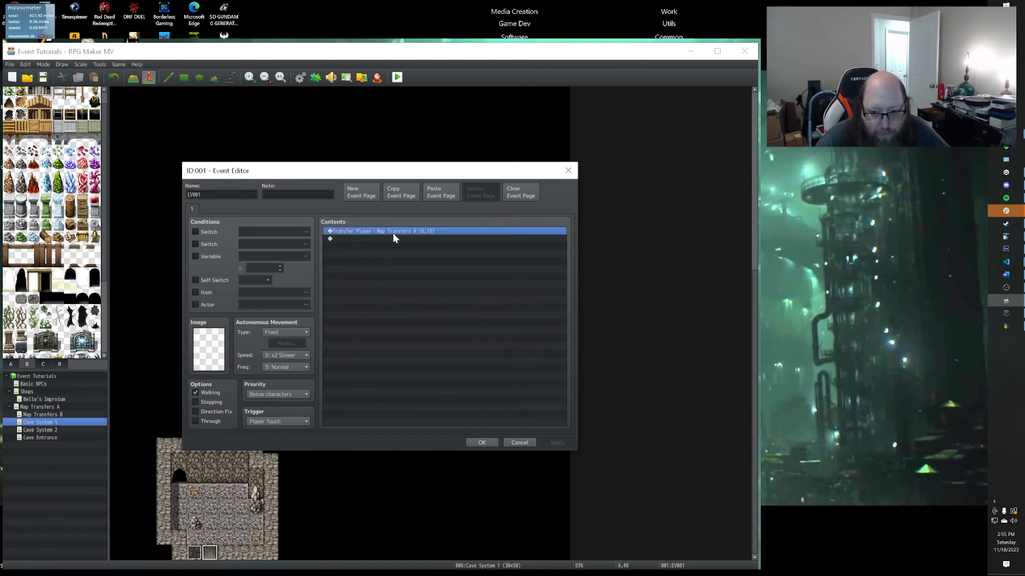
{"action": "double_click", "coordinate": [393, 233]}
{"action": "left_click", "coordinate": [405, 295]}
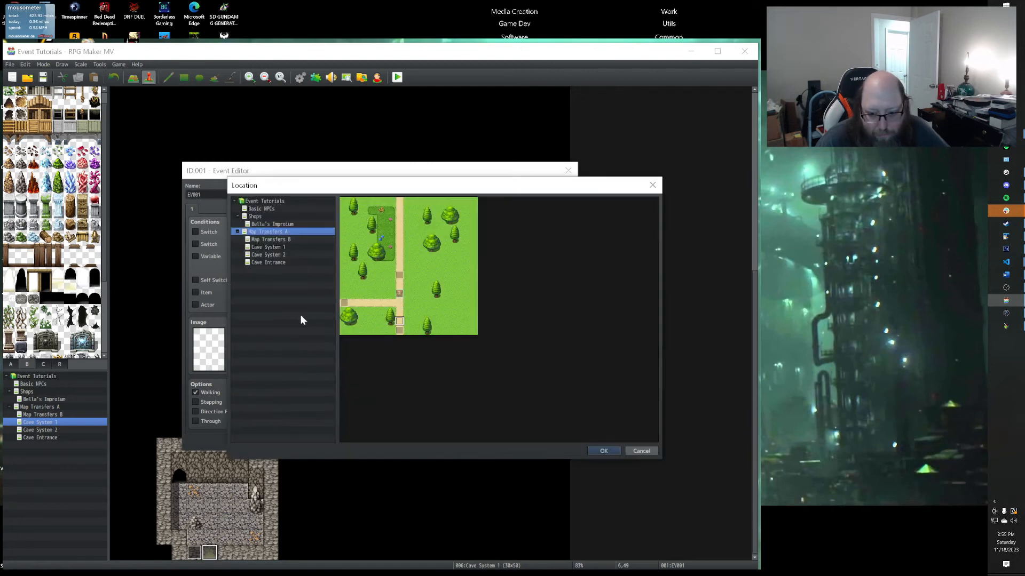
{"action": "left_click", "coordinate": [259, 263]}
{"action": "left_click", "coordinate": [463, 239]}
{"action": "left_click", "coordinate": [602, 451]}
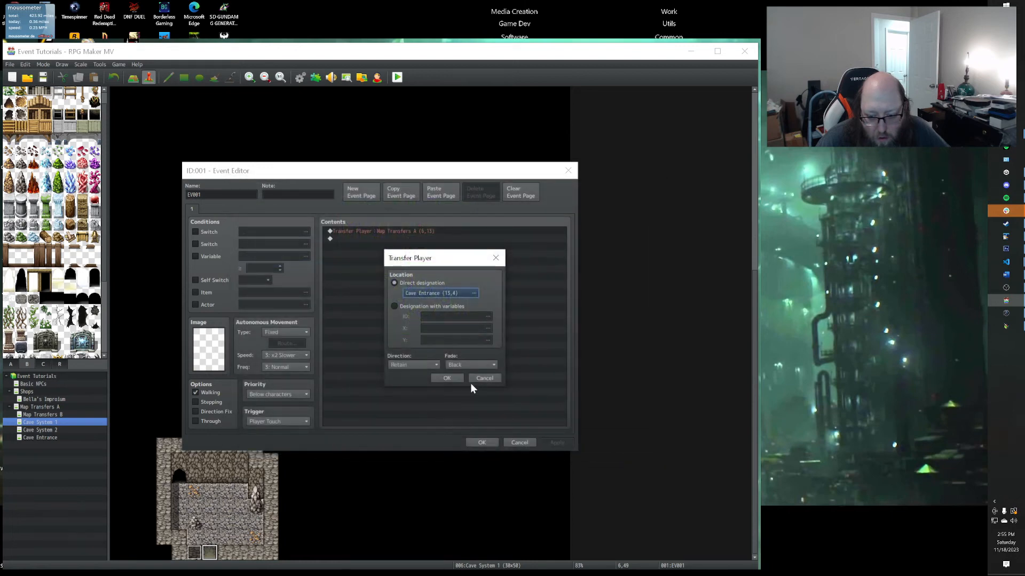
{"action": "left_click", "coordinate": [454, 361]}
{"action": "left_click", "coordinate": [556, 443]}
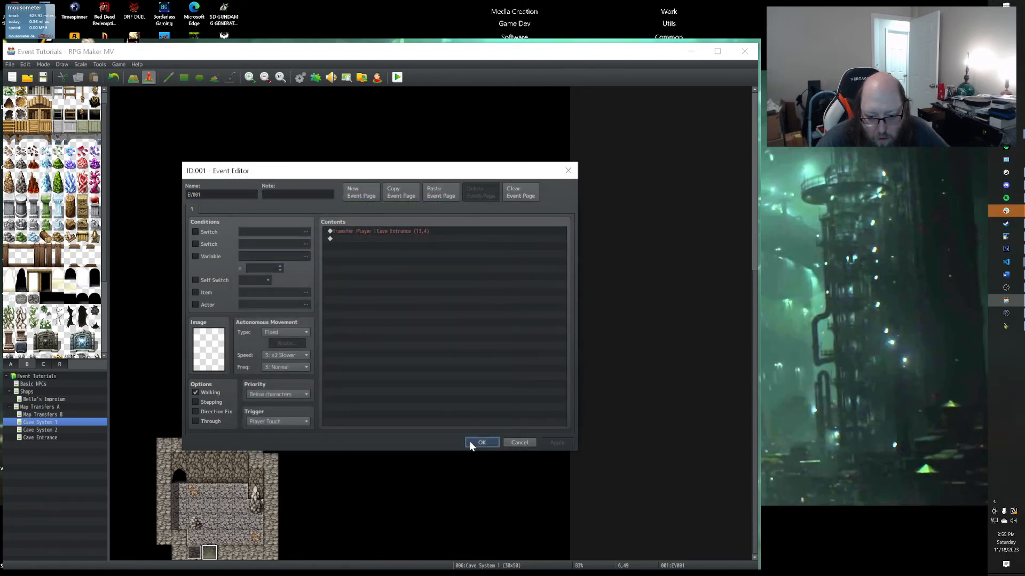
{"action": "left_click", "coordinate": [470, 443]}
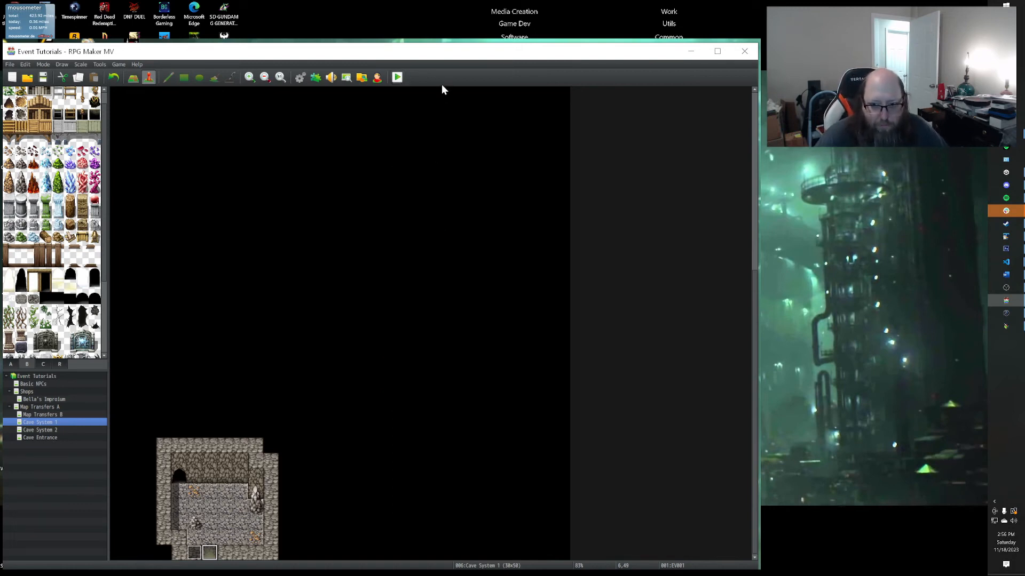
Bring the running playtest back to the front, reload it and start a new game.
{"action": "left_click_drag", "start_coordinate": [450, 52], "coordinate": [430, 209]}
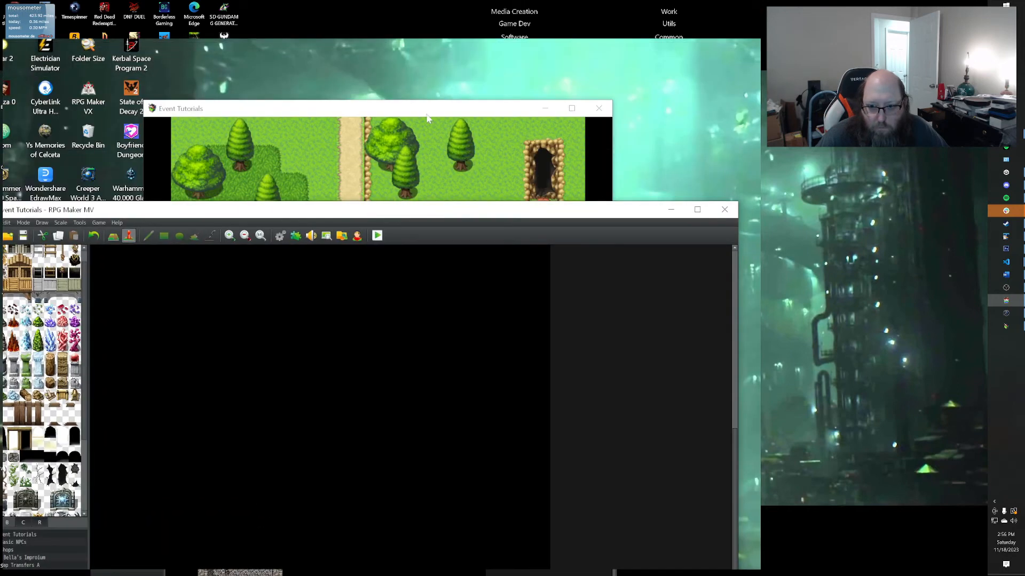
{"action": "left_click", "coordinate": [427, 115]}
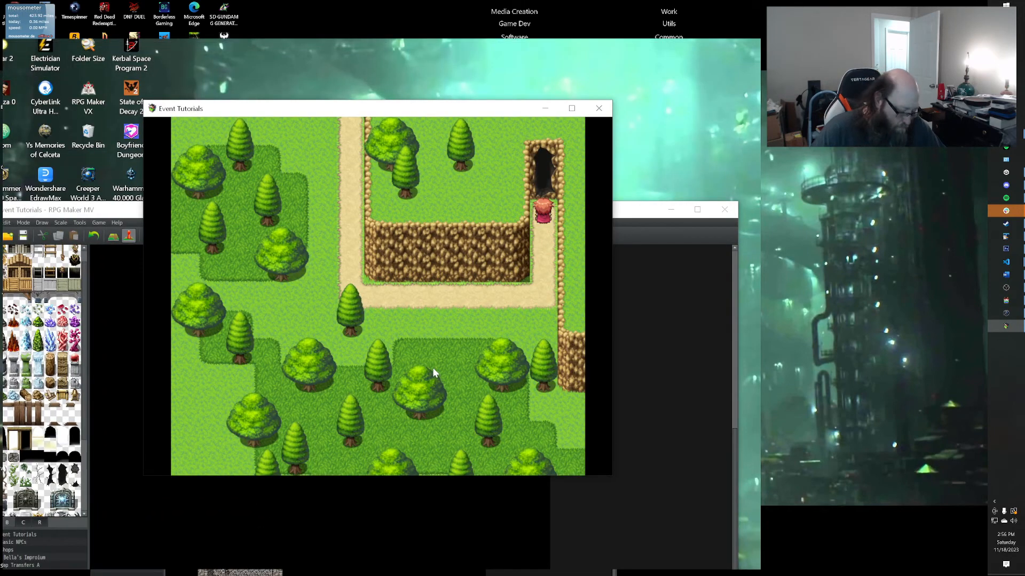
{"action": "key", "text": "F5"}
{"action": "left_click", "coordinate": [630, 209]}
{"action": "left_click_drag", "start_coordinate": [631, 212], "coordinate": [654, 53]}
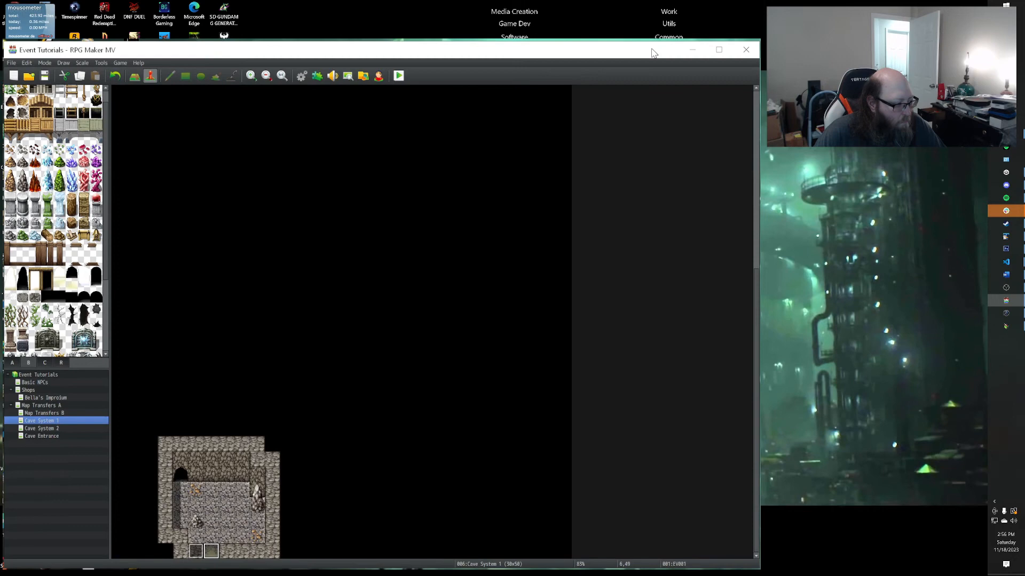
{"action": "key", "text": "alt+Tab"}
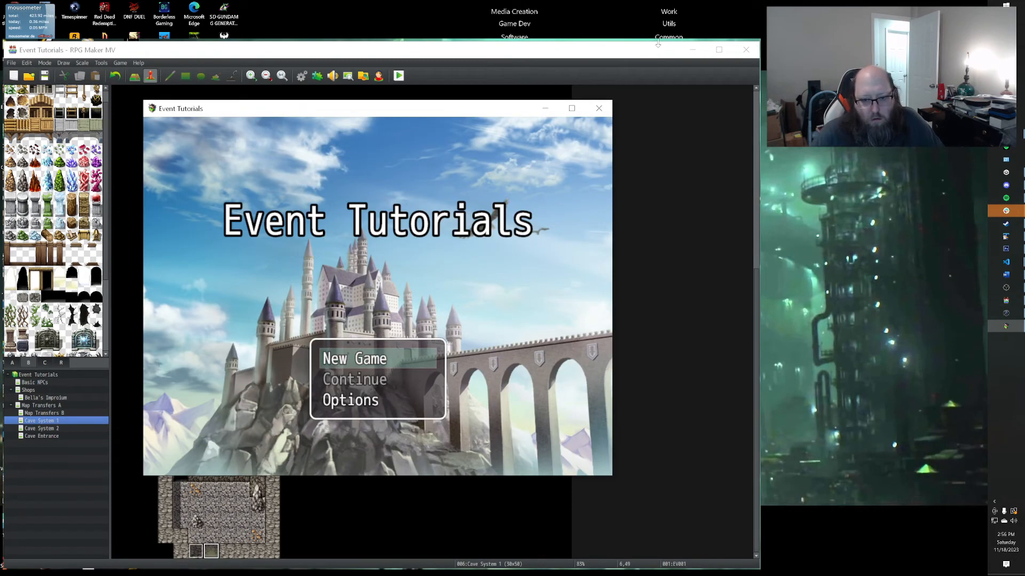
{"action": "key", "text": "Return"}
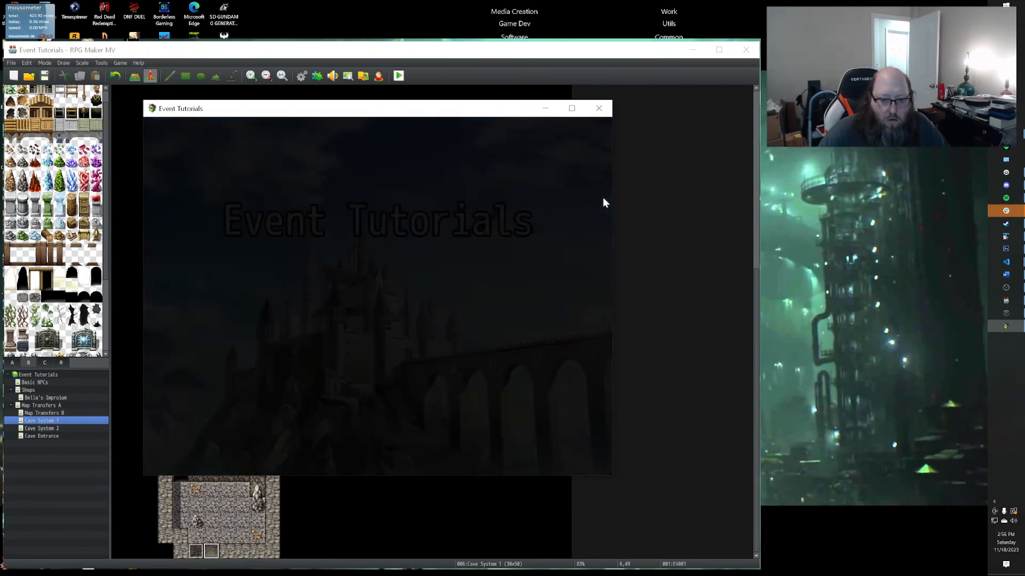
Walk the character to the Cave Entrance map and through the cave opening to test the transfer into Cave System 1.
{"action": "key", "text": "Down"}
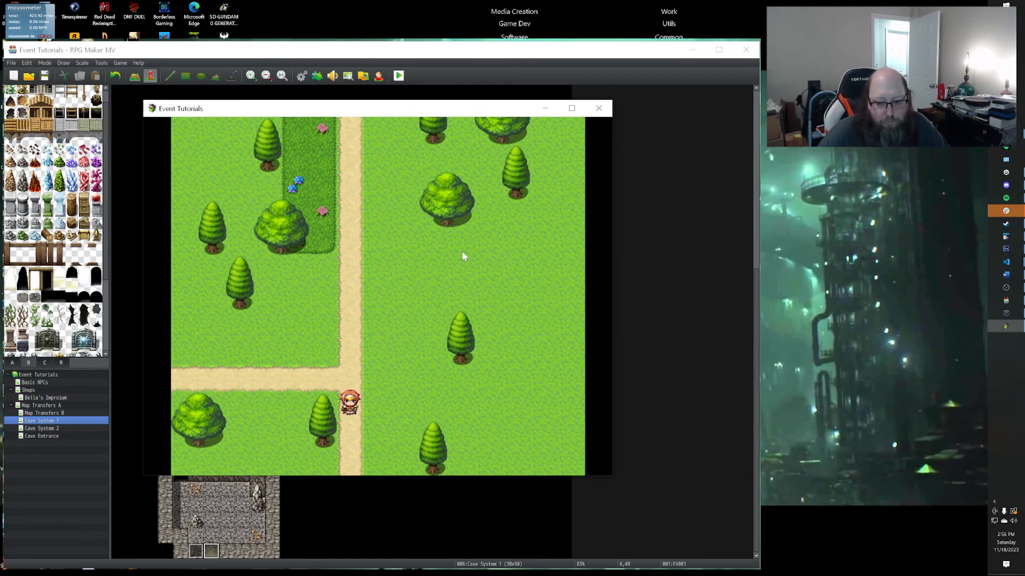
{"action": "key", "text": "Down"}
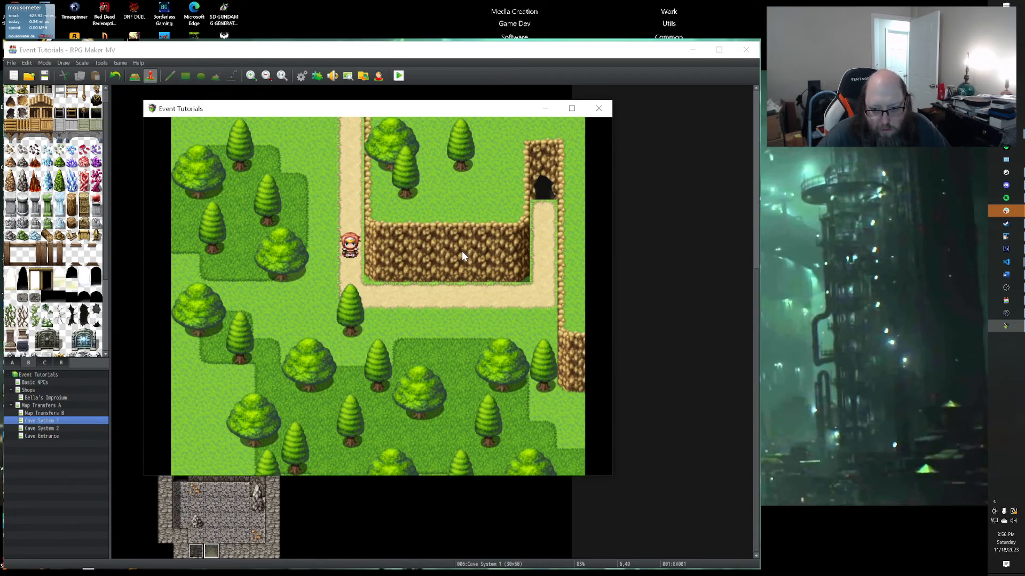
{"action": "key", "text": "Right"}
{"action": "key", "text": "Up"}
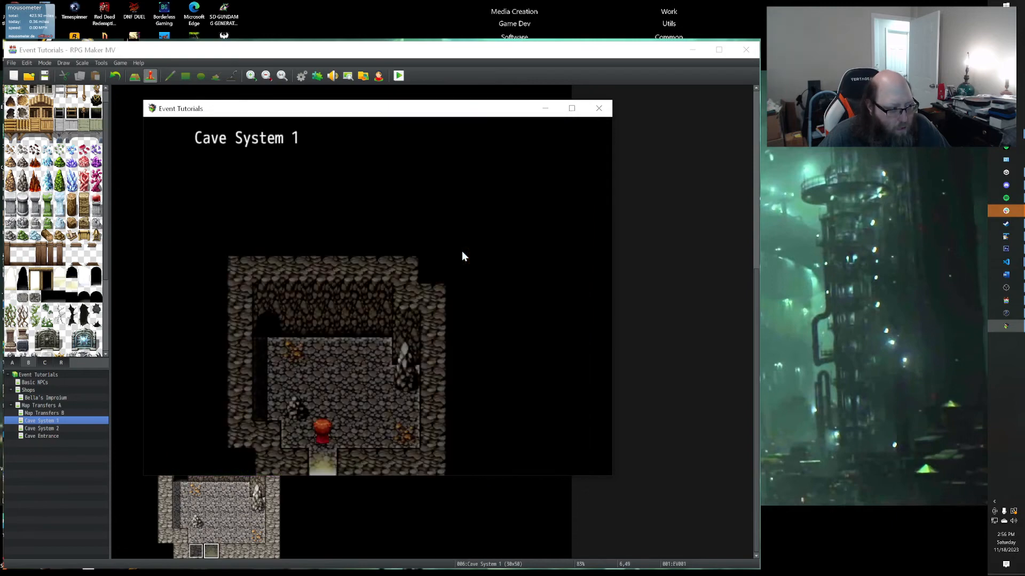
Walk around inside Cave System 1, leave through its exit and follow the outside path to test the return transfer.
{"action": "key", "text": "Up"}
{"action": "key", "text": "Right"}
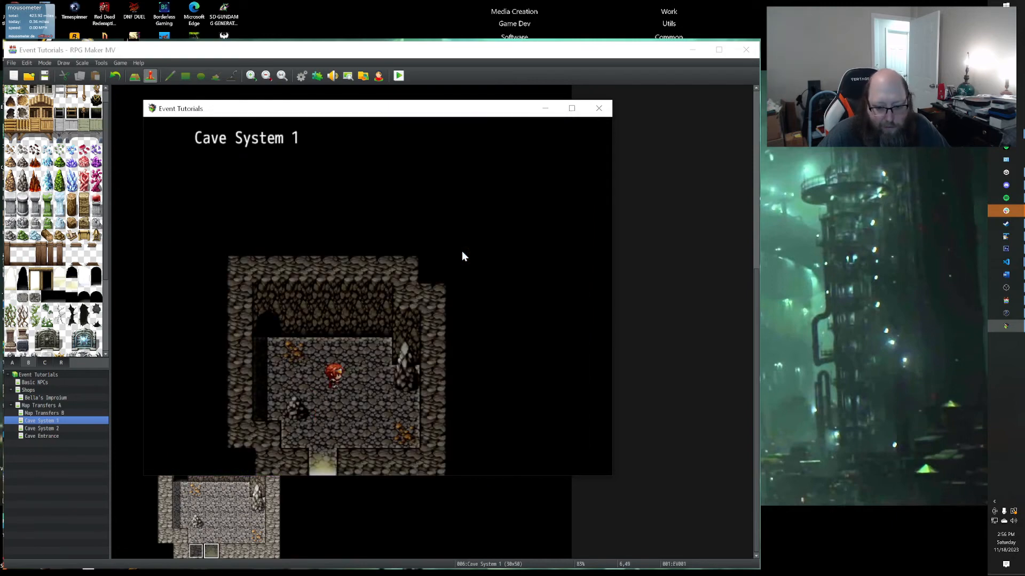
{"action": "key", "text": "Down"}
{"action": "key", "text": "Left"}
{"action": "key", "text": "Down"}
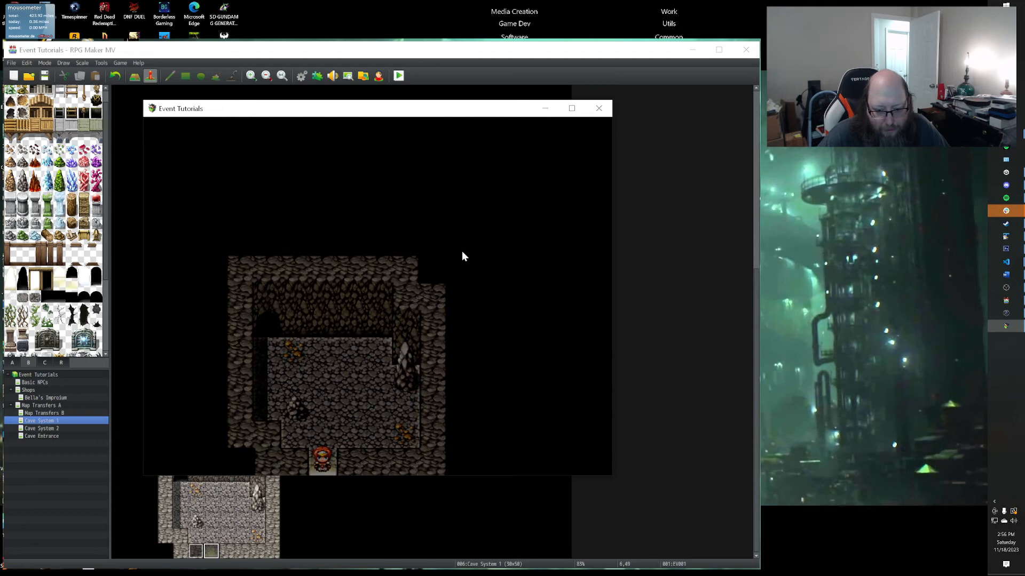
{"action": "key", "text": "Down"}
{"action": "key", "text": "Left"}
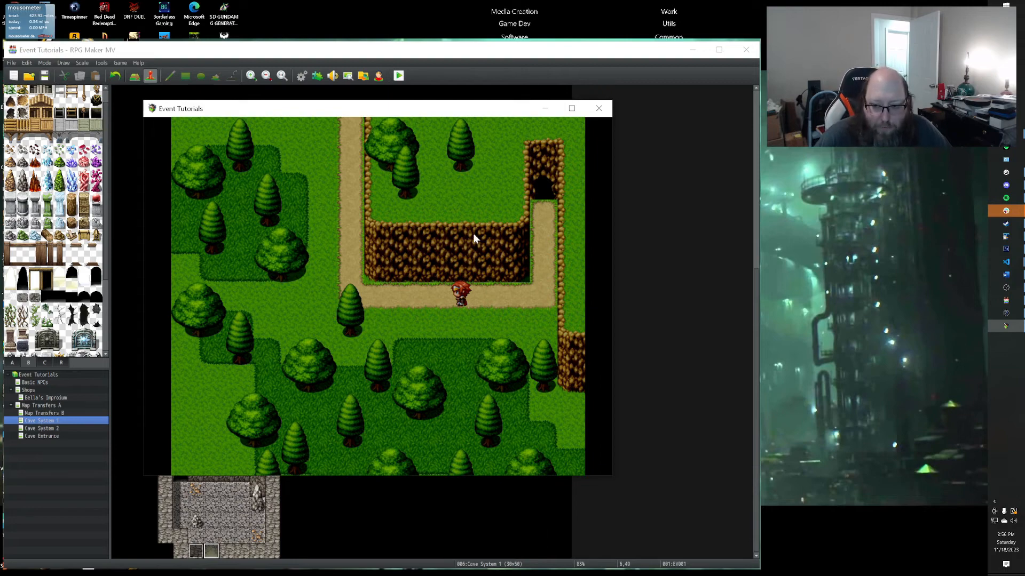
Close the playtest and, on the Cave Entrance map, set the switch condition of the parallel event at 12,1 to 0006 ExitCave.
{"action": "left_click", "coordinate": [600, 109]}
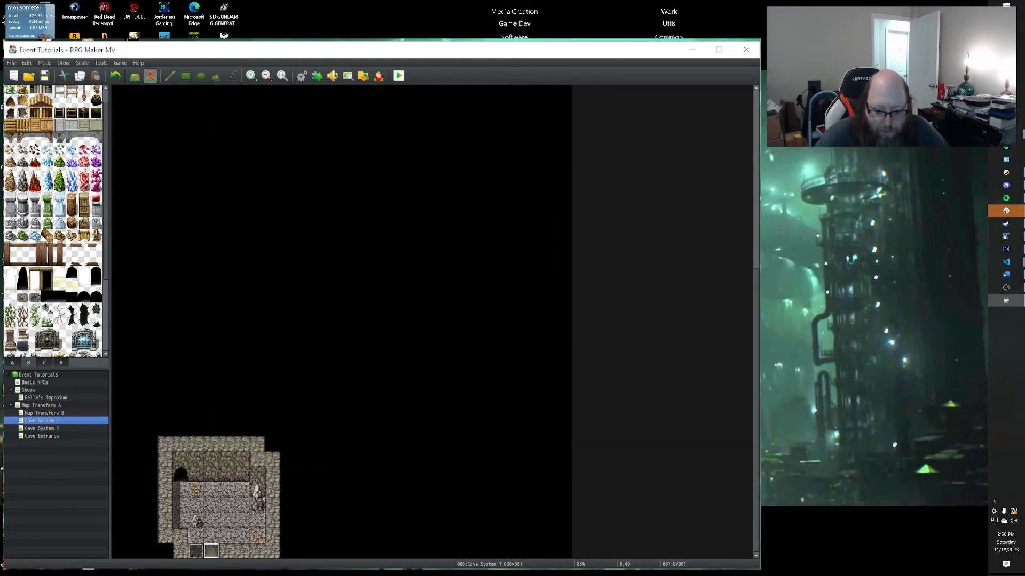
{"action": "left_click", "coordinate": [196, 550]}
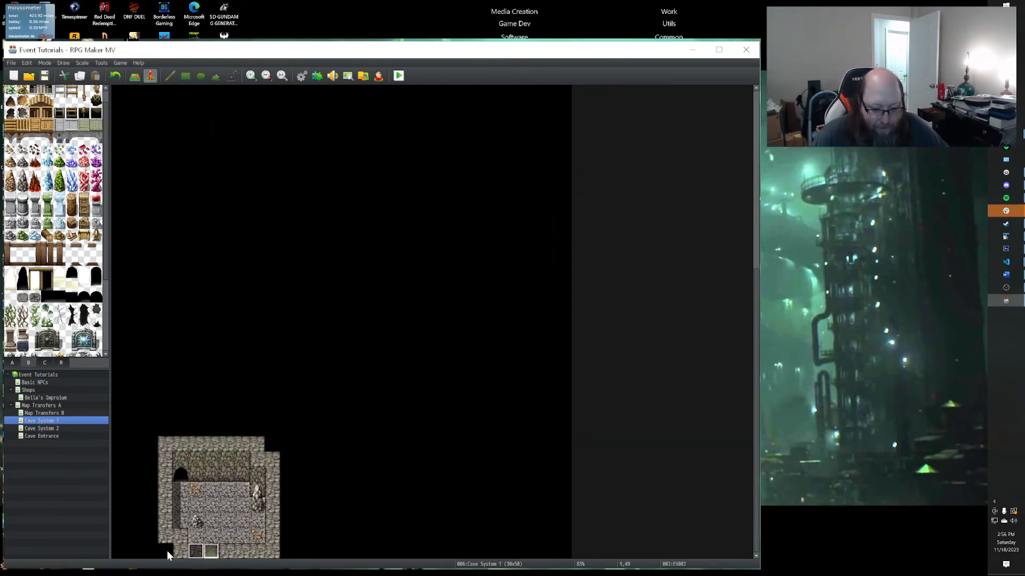
{"action": "left_click", "coordinate": [36, 436]}
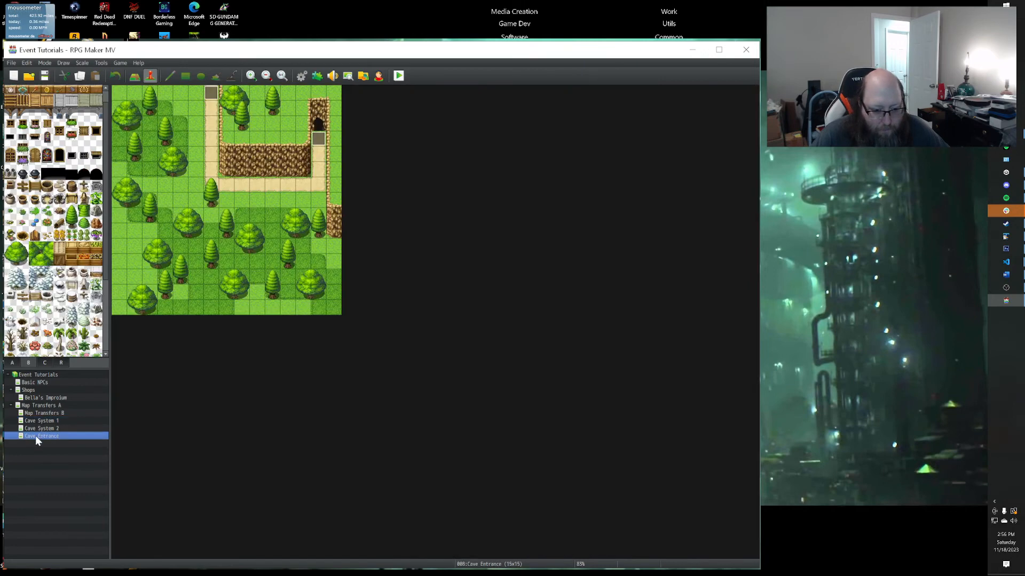
{"action": "double_click", "coordinate": [302, 108]}
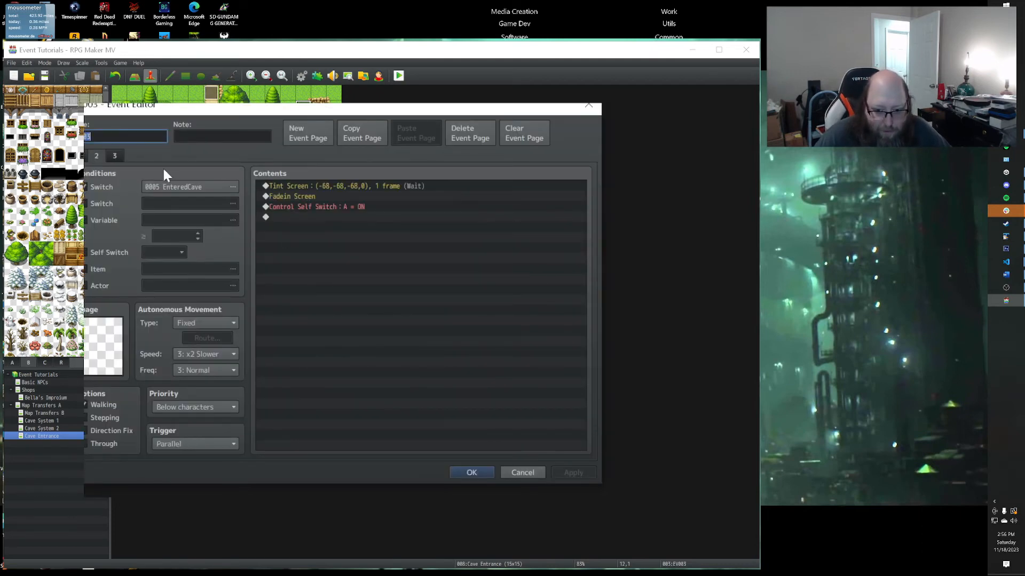
{"action": "left_click", "coordinate": [199, 187]}
{"action": "left_click", "coordinate": [362, 233]}
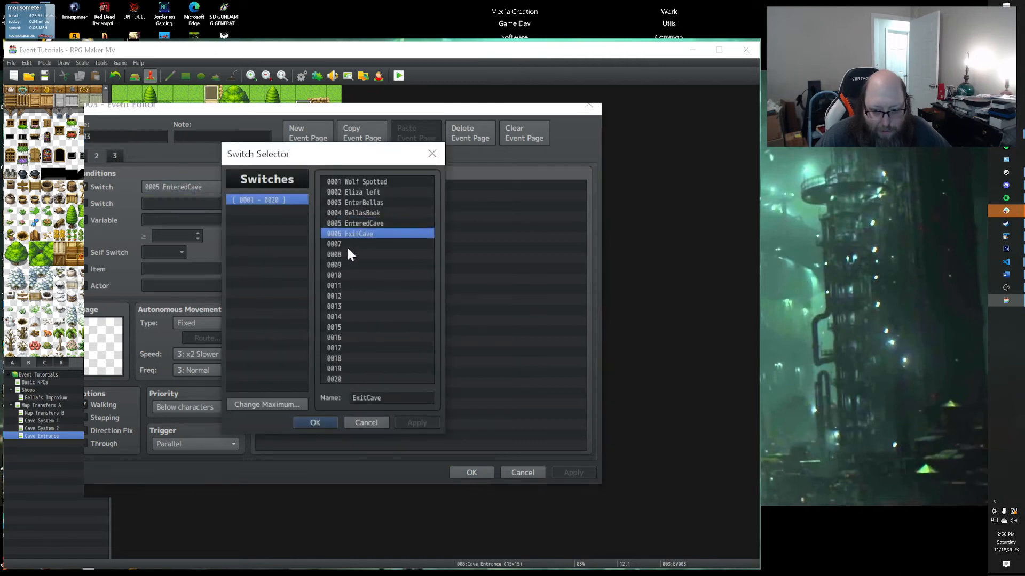
{"action": "left_click", "coordinate": [314, 422]}
Reset the event's Tint Screen command to the Normal preset (0,0,0,0), keeping its 1-frame duration.
{"action": "left_click", "coordinate": [321, 185]}
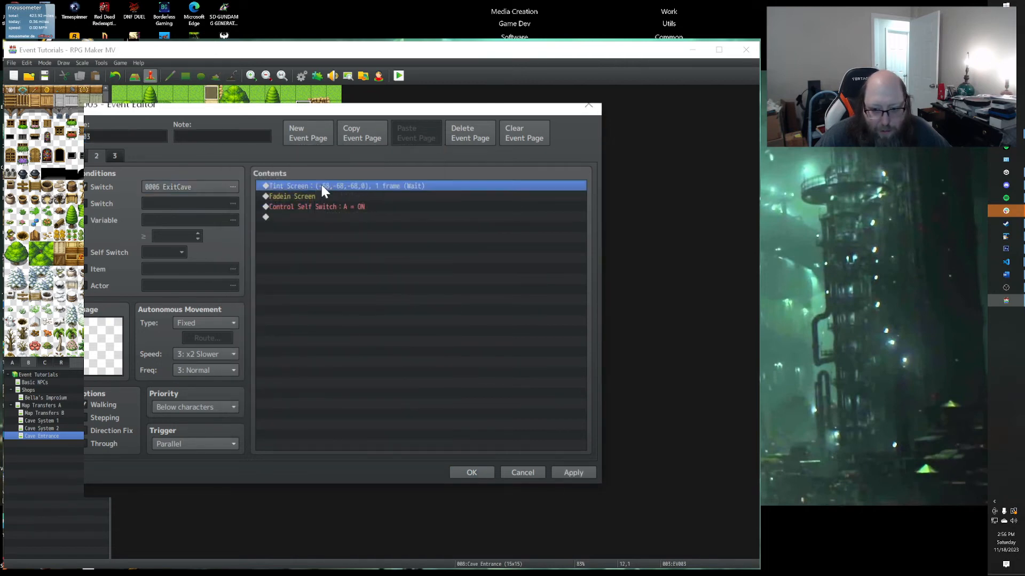
{"action": "double_click", "coordinate": [321, 185]}
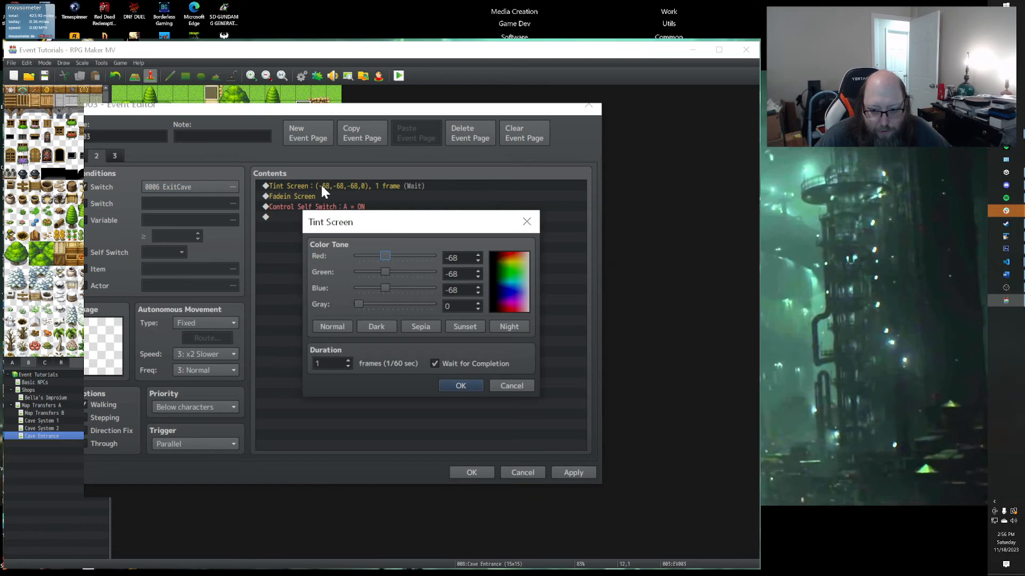
{"action": "left_click", "coordinate": [332, 327]}
{"action": "left_click", "coordinate": [467, 382]}
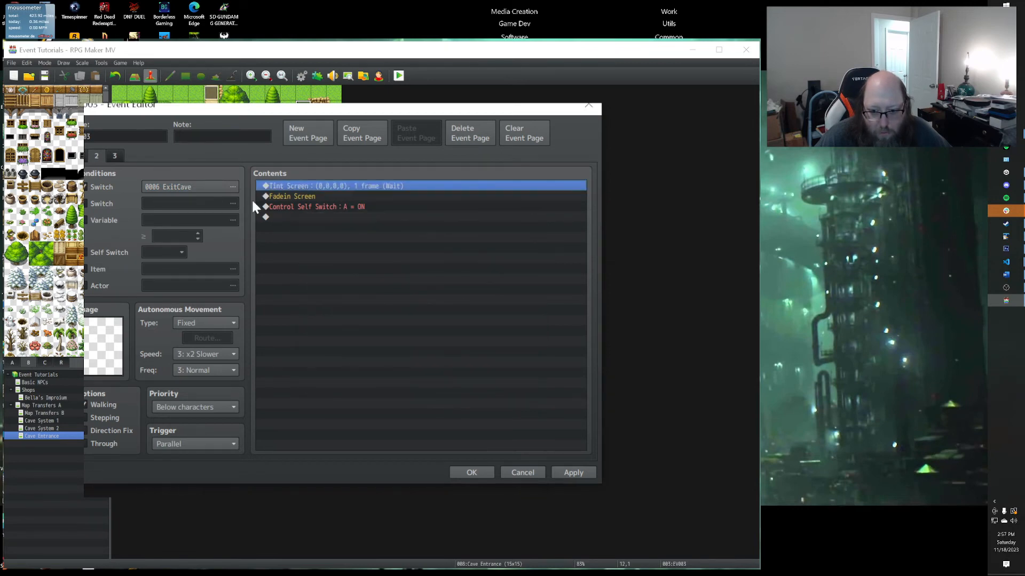
On the event's third page, make the Control Switches command turn 0006 ExitCave OFF, and save the event.
{"action": "left_click", "coordinate": [113, 157]}
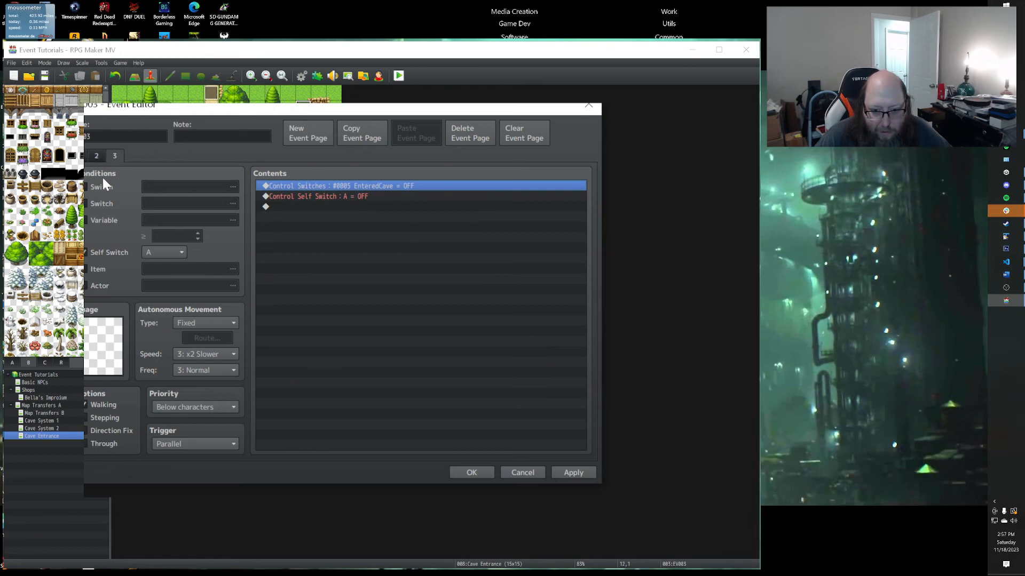
{"action": "double_click", "coordinate": [302, 185]}
{"action": "left_click", "coordinate": [408, 283]}
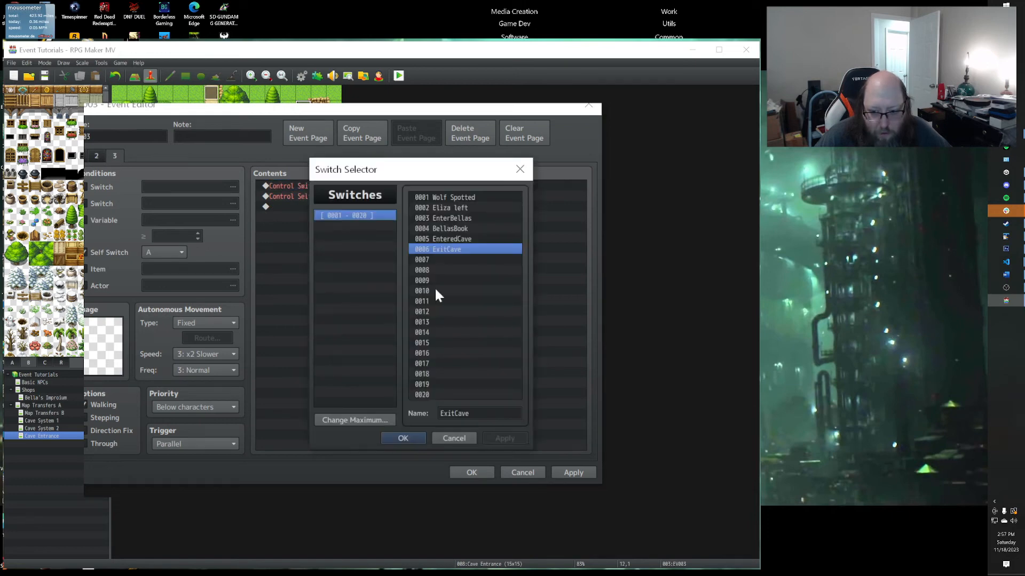
{"action": "left_click", "coordinate": [454, 239]}
{"action": "left_click", "coordinate": [454, 249]}
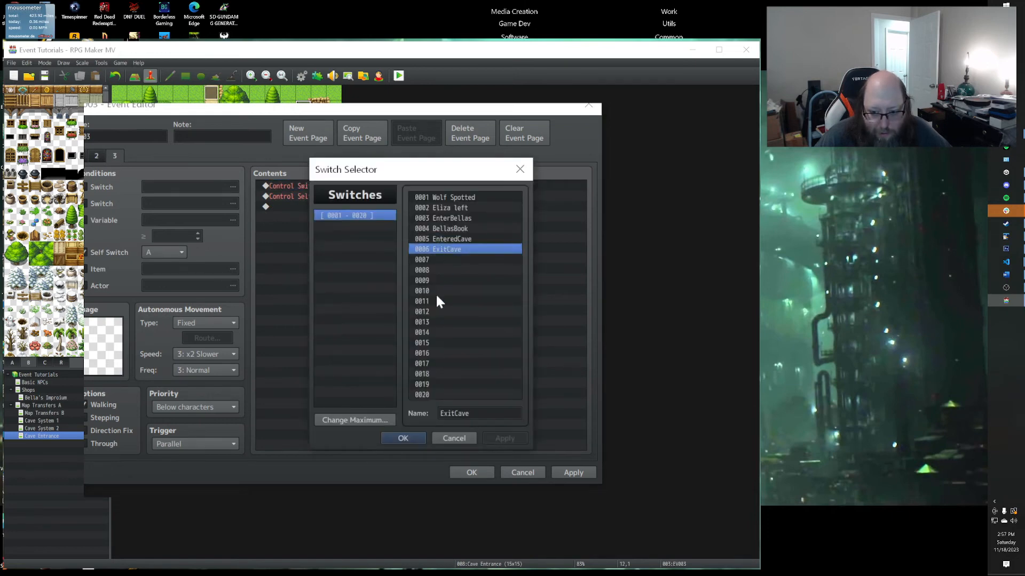
{"action": "left_click", "coordinate": [403, 438]}
{"action": "left_click", "coordinate": [431, 357]}
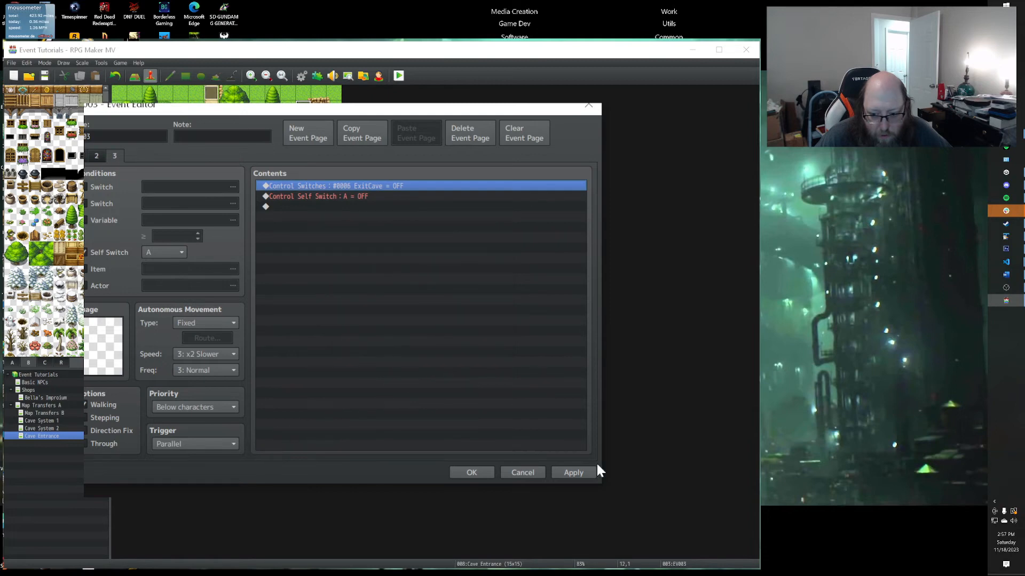
{"action": "left_click", "coordinate": [578, 473]}
{"action": "left_click", "coordinate": [462, 472]}
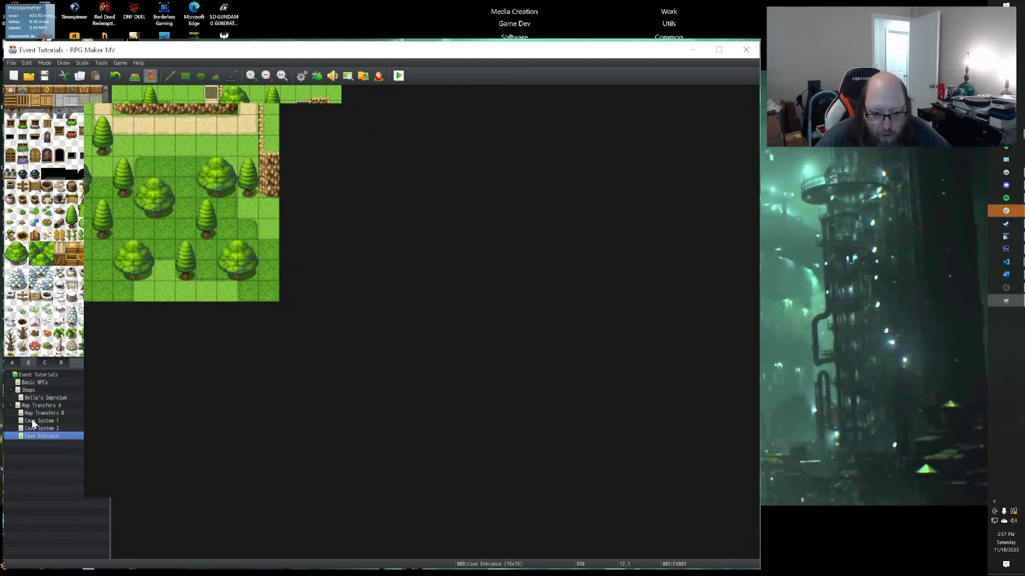
In Cave System 1's exit event, insert a Fadeout Screen command before the Transfer Player command.
{"action": "left_click", "coordinate": [36, 421]}
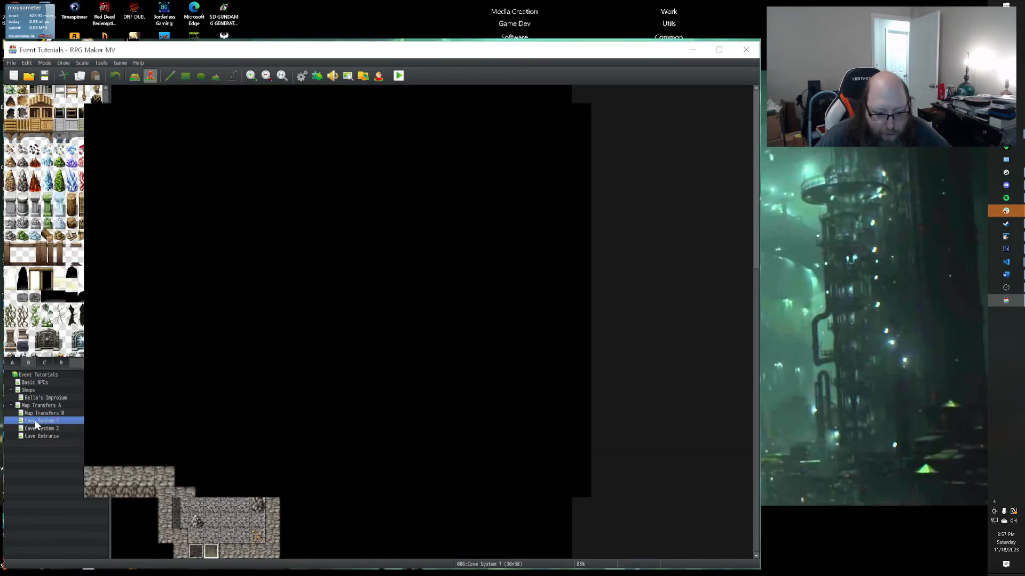
{"action": "double_click", "coordinate": [211, 550]}
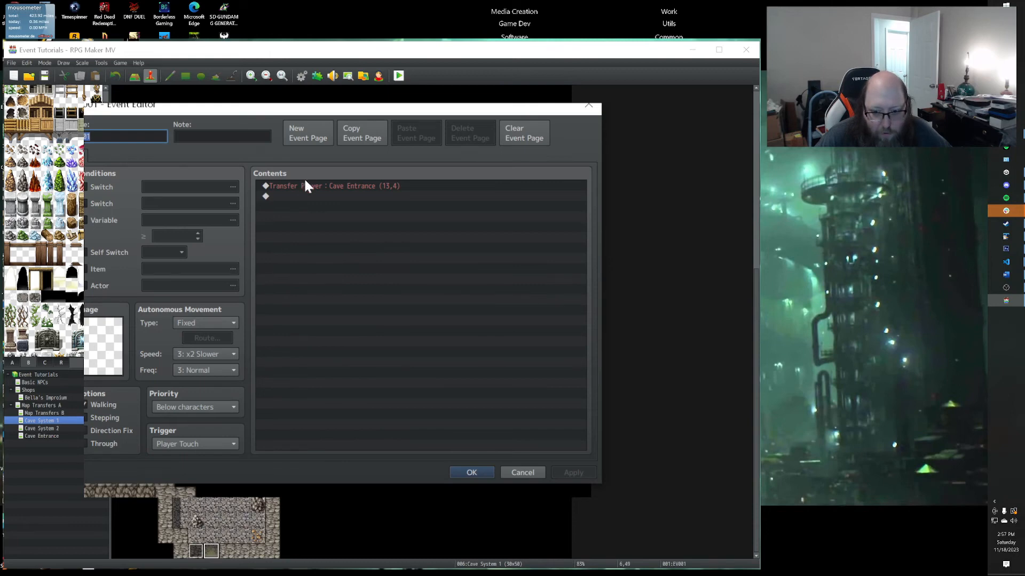
{"action": "double_click", "coordinate": [303, 196]}
{"action": "left_click", "coordinate": [315, 160]}
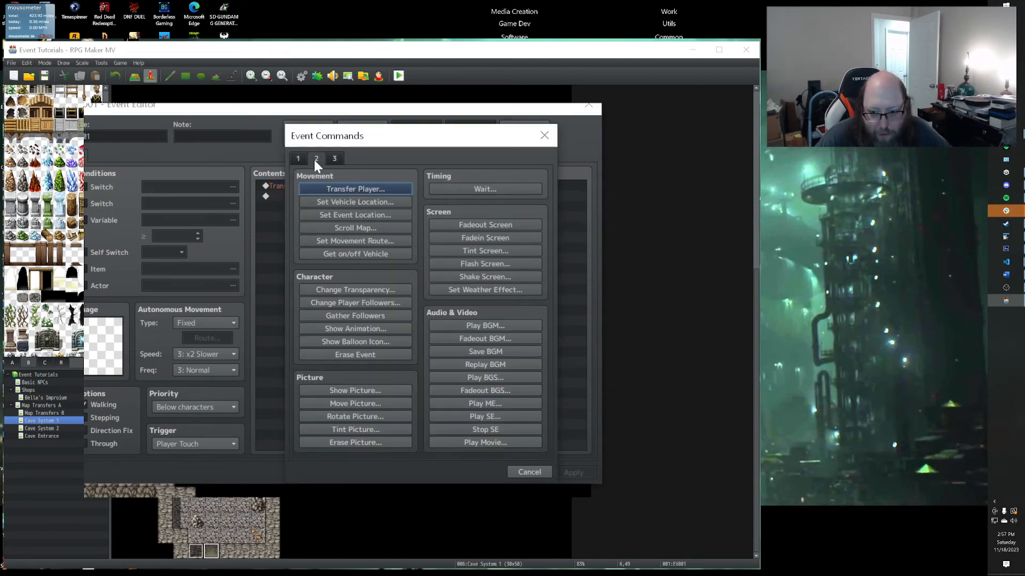
{"action": "left_click", "coordinate": [497, 226]}
Insert a Control Switches command between the fadeout and the transfer that turns 0006 ExitCave ON.
{"action": "double_click", "coordinate": [290, 195]}
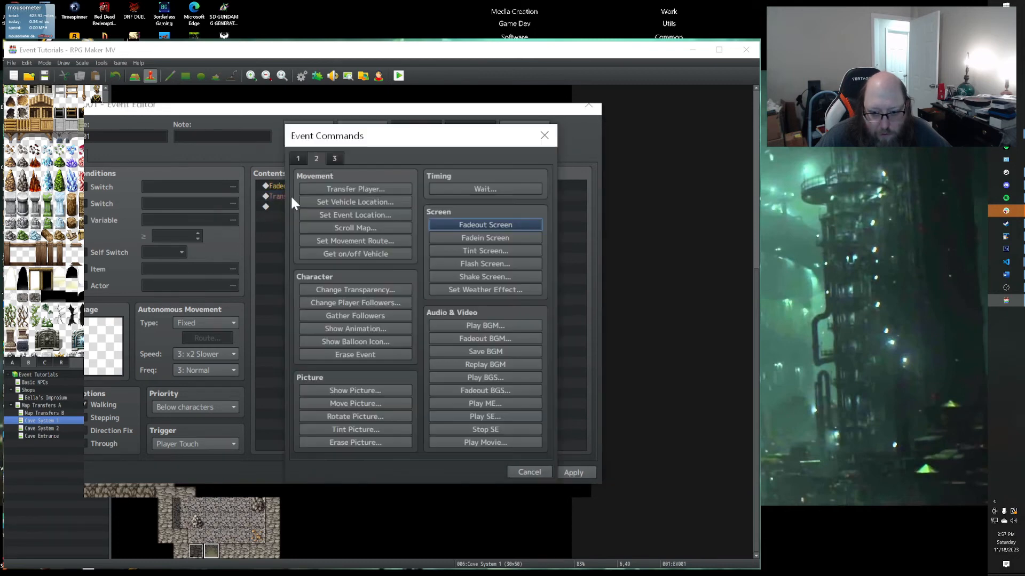
{"action": "left_click", "coordinate": [298, 158]}
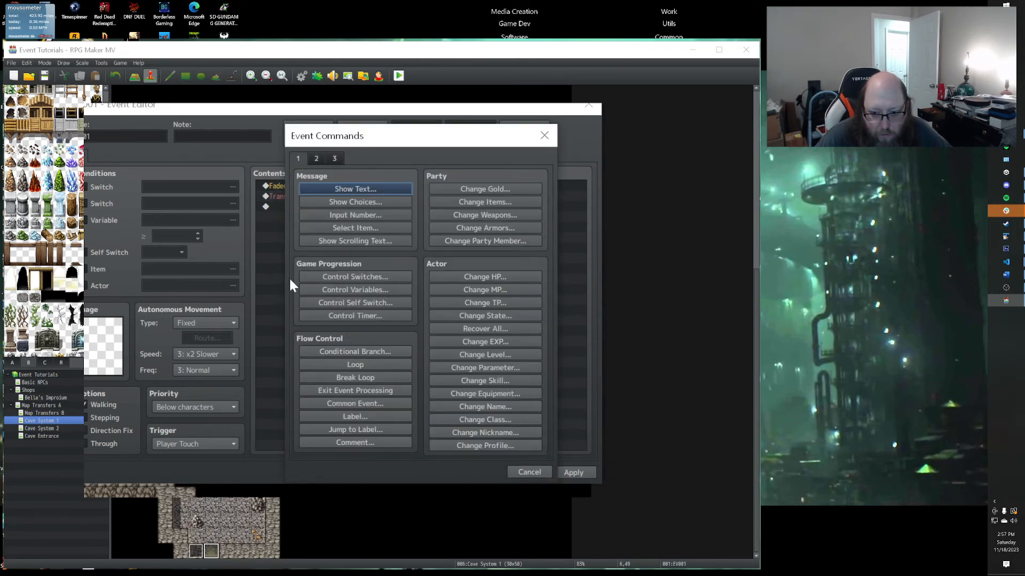
{"action": "left_click", "coordinate": [332, 276]}
{"action": "left_click", "coordinate": [425, 285]}
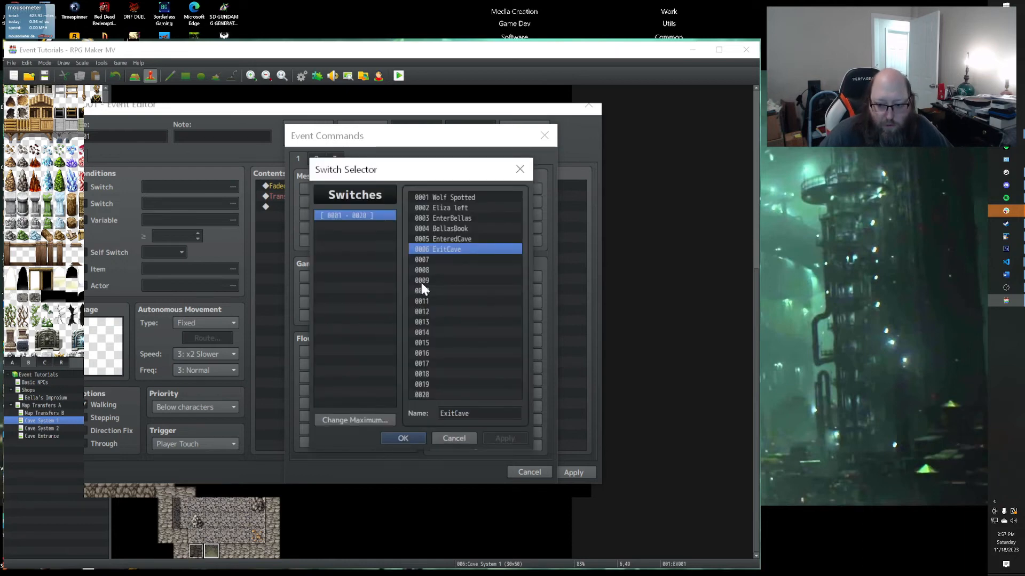
{"action": "left_click", "coordinate": [393, 433]}
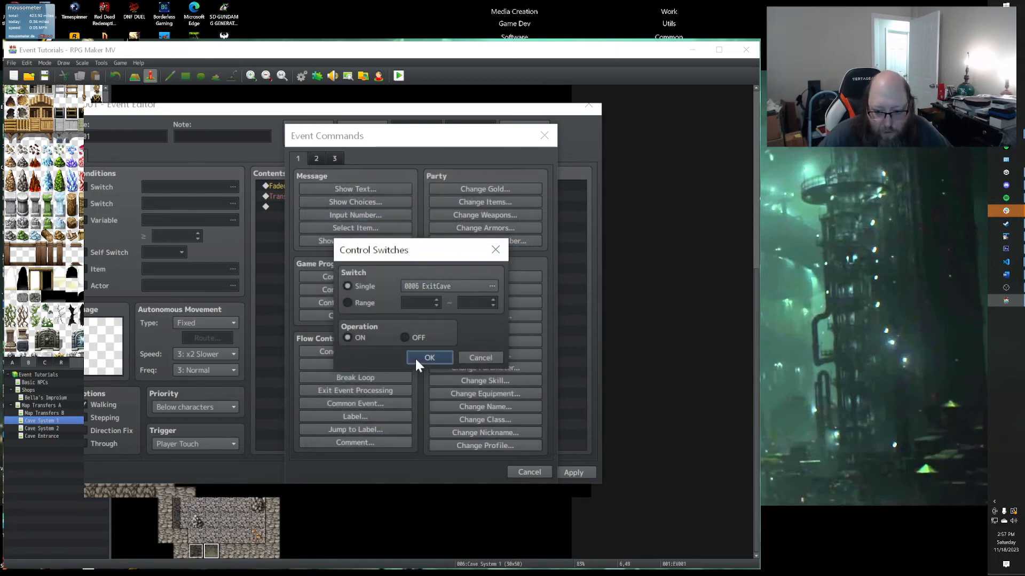
{"action": "left_click", "coordinate": [430, 357]}
Set the fade of the exit event's Transfer Player command to None and save the event.
{"action": "double_click", "coordinate": [325, 205]}
{"action": "left_click", "coordinate": [431, 367]}
{"action": "left_click", "coordinate": [432, 395]}
{"action": "left_click", "coordinate": [417, 384]}
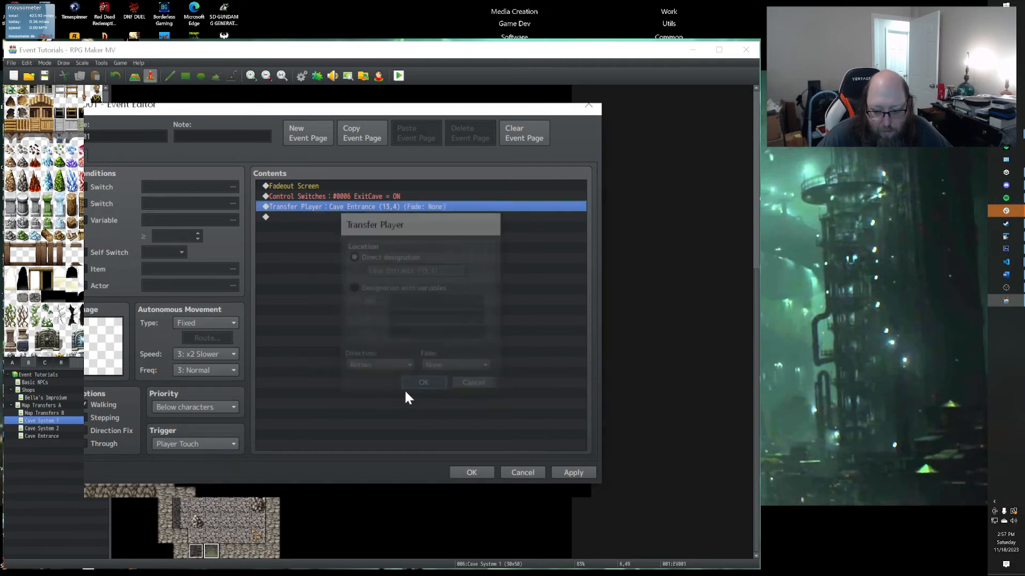
{"action": "left_click", "coordinate": [569, 474]}
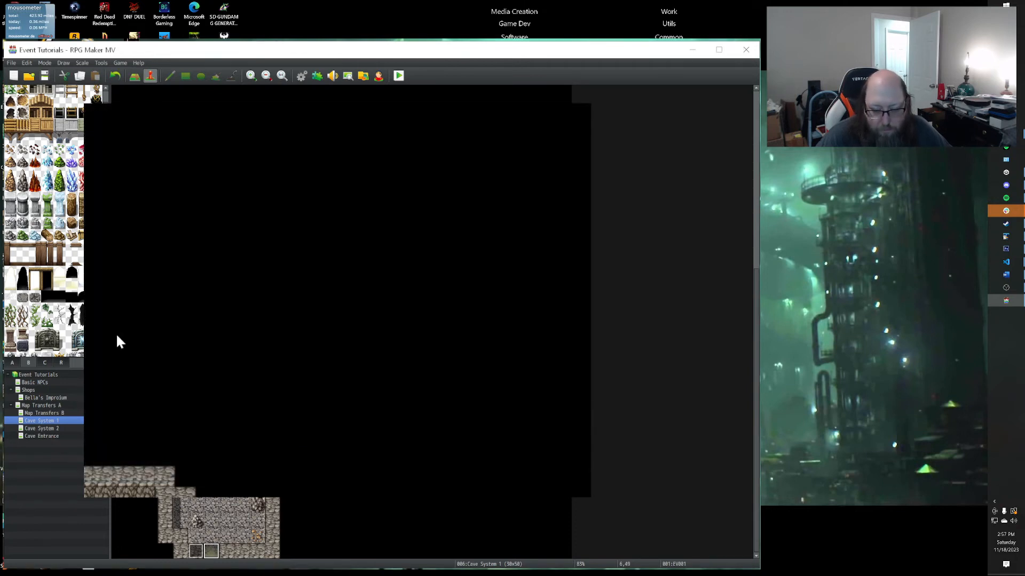
Start a playtest with a new game and walk the character to the Cave Entrance map and into the cave.
{"action": "left_click", "coordinate": [398, 76]}
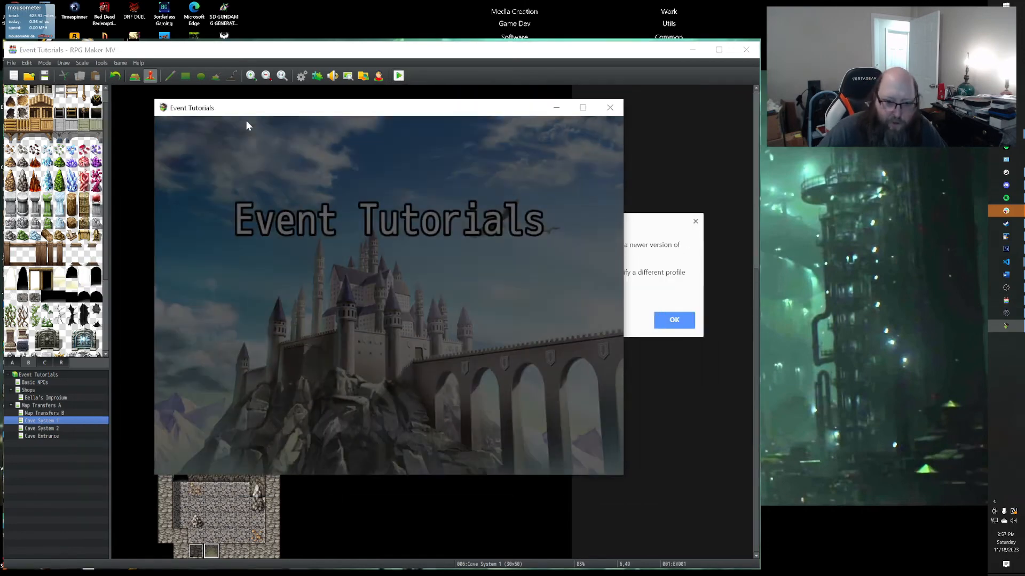
{"action": "key", "text": "Return"}
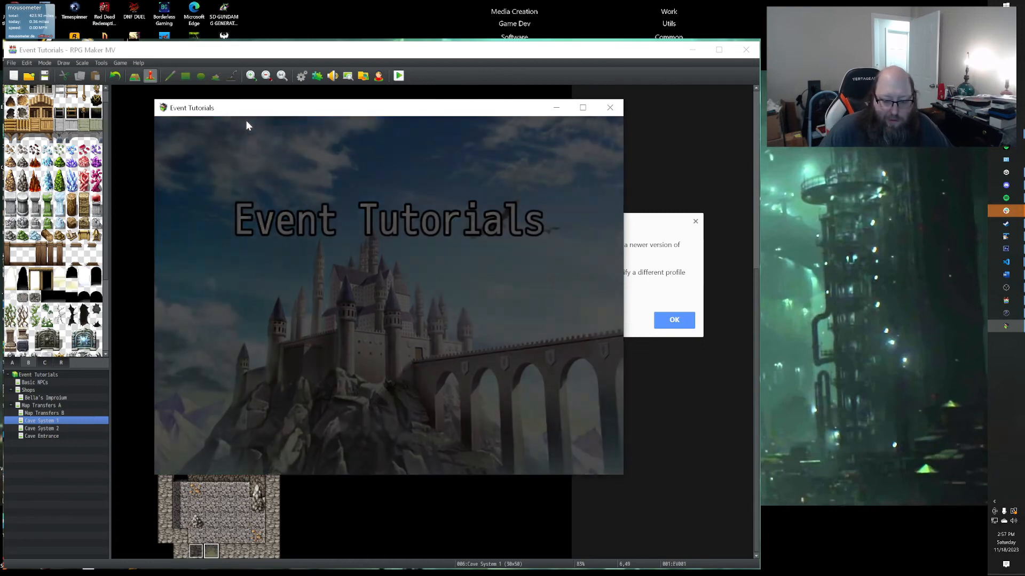
{"action": "key", "text": "Down"}
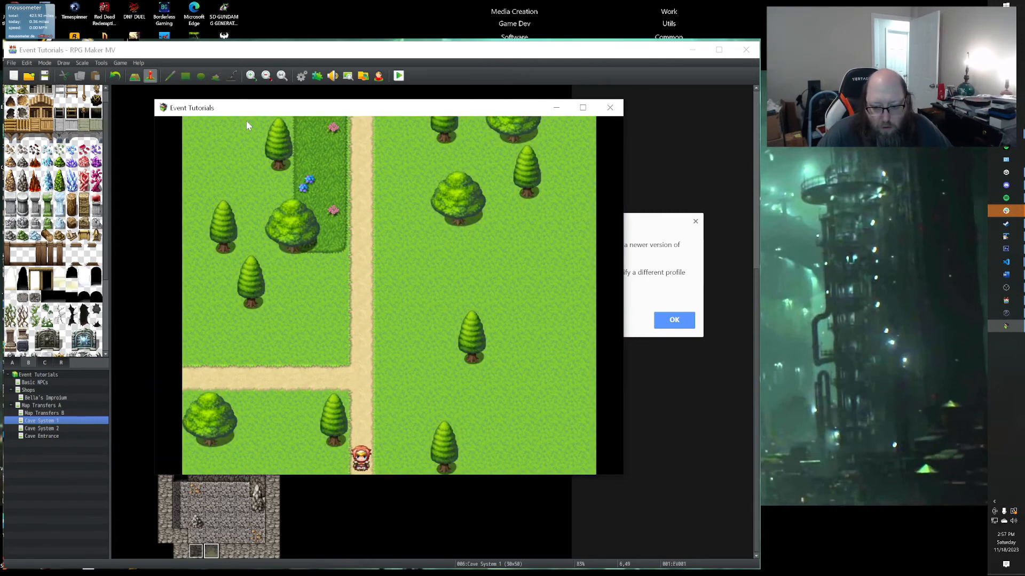
{"action": "key", "text": "Right"}
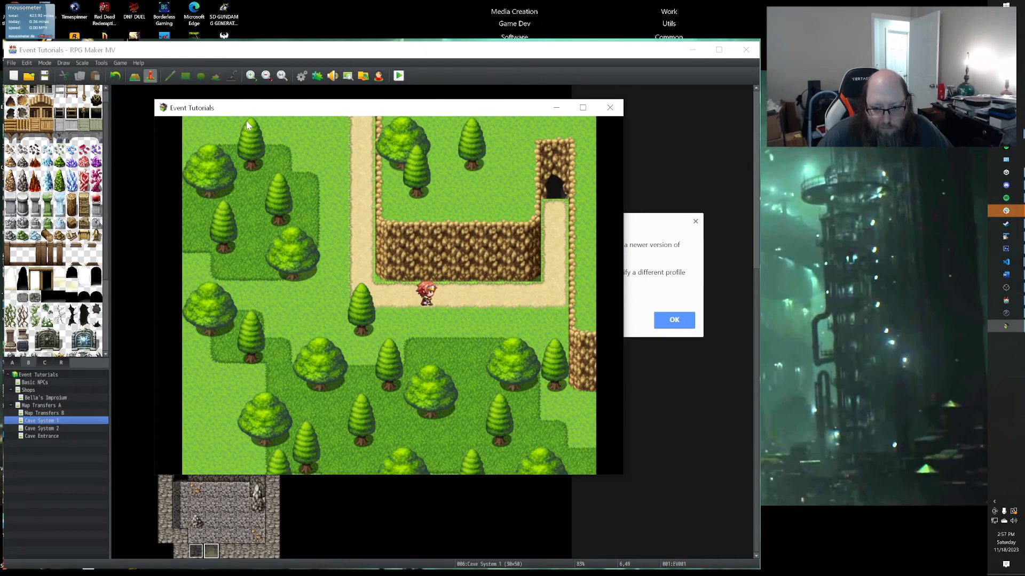
{"action": "key", "text": "Up"}
{"action": "key", "text": "Up"}
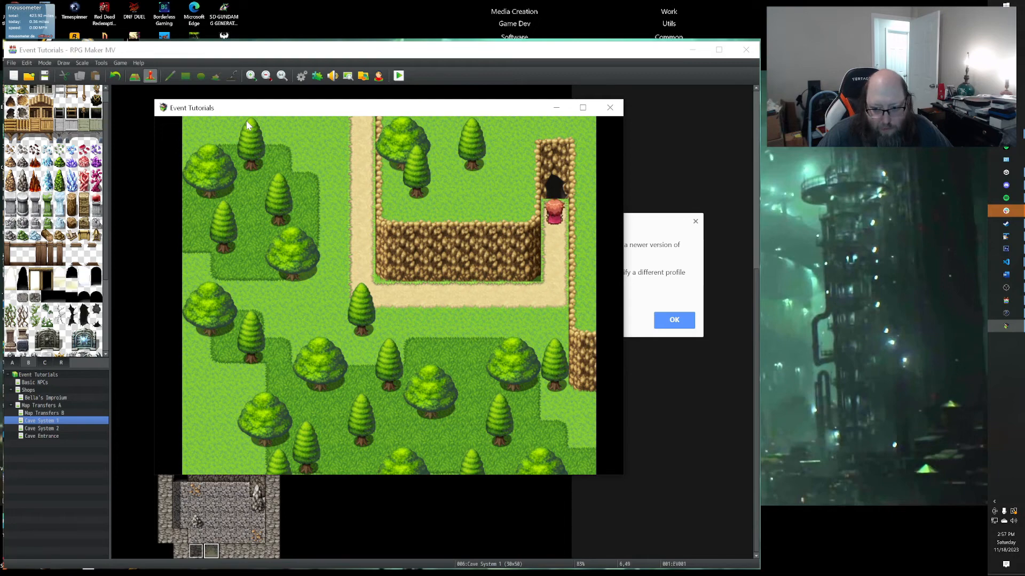
Walk out of Cave System 1 to test the exit fade and tint reset, move around outside, and close the playtest.
{"action": "key", "text": "Down"}
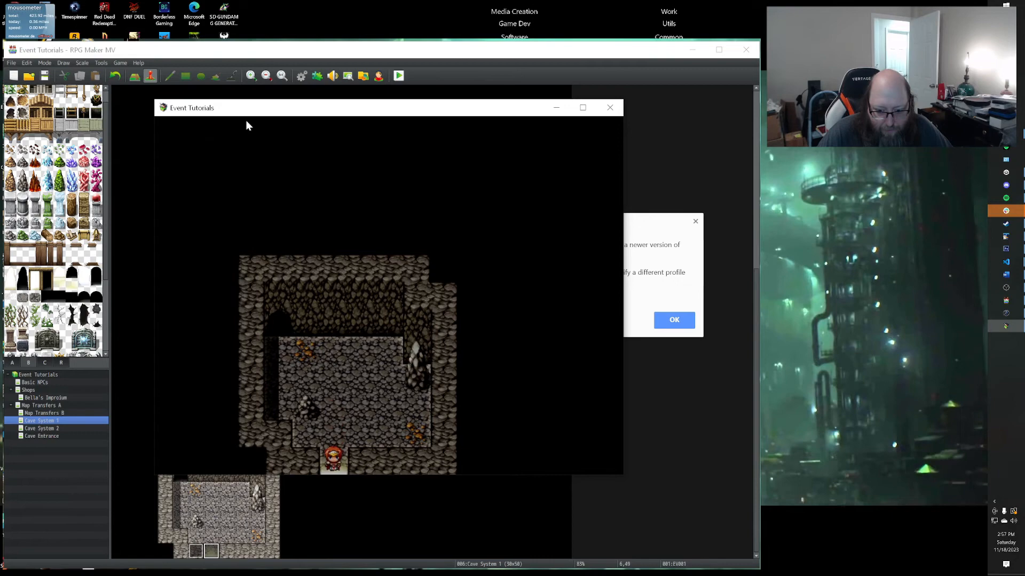
{"action": "key", "text": "Down"}
{"action": "key", "text": "Left"}
{"action": "key", "text": "Right"}
{"action": "key", "text": "Up"}
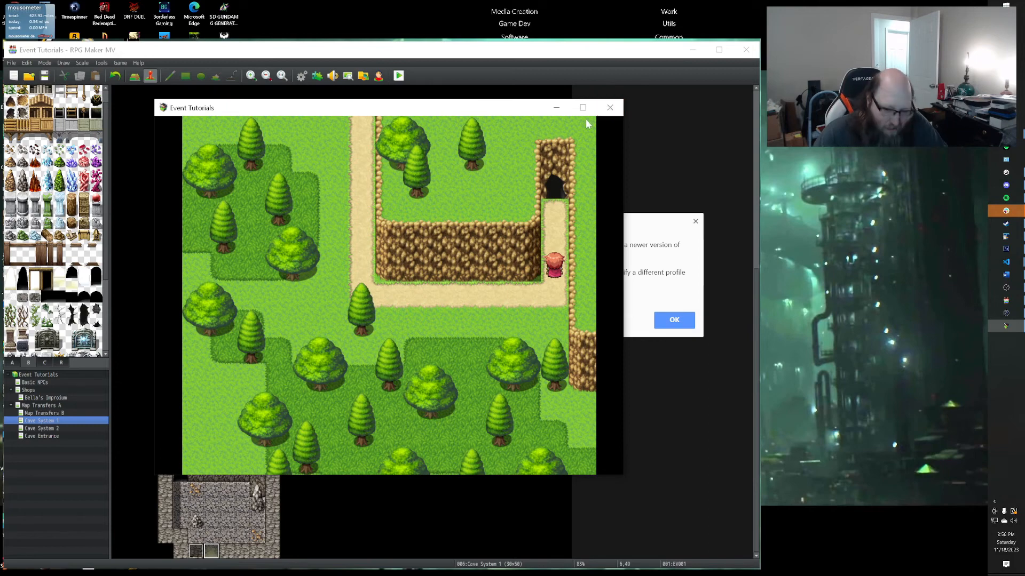
{"action": "left_click", "coordinate": [609, 107]}
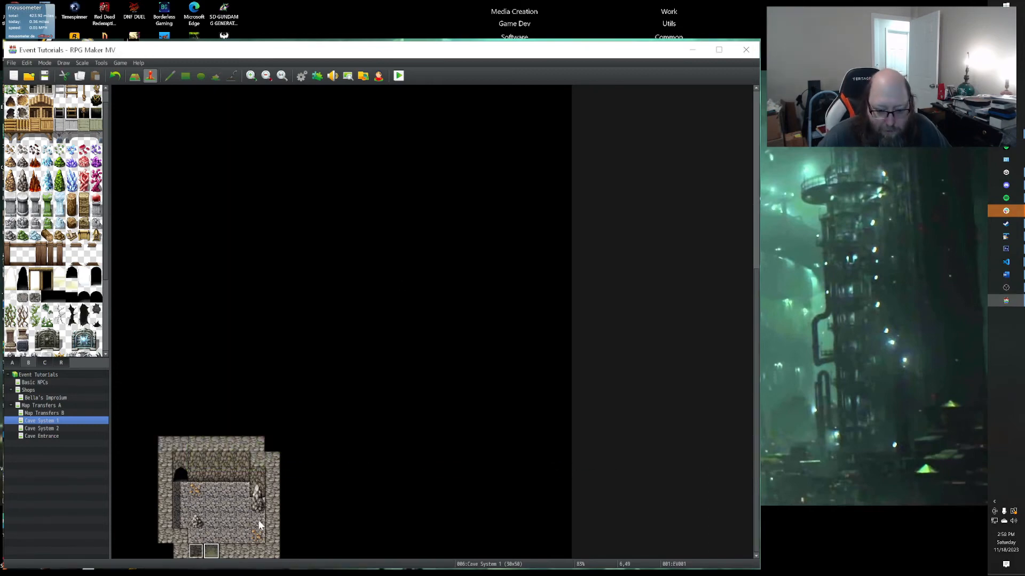
Create an event just below the cave opening in the small lower room of Cave System 1 and start a Transfer Player command.
{"action": "double_click", "coordinate": [180, 490]}
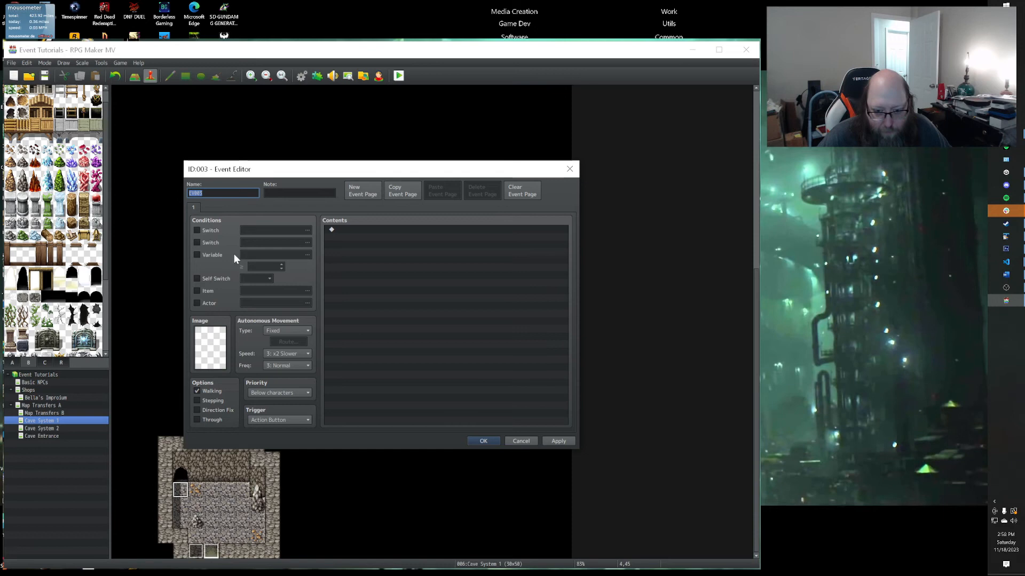
{"action": "left_click", "coordinate": [395, 230]}
{"action": "double_click", "coordinate": [395, 229]}
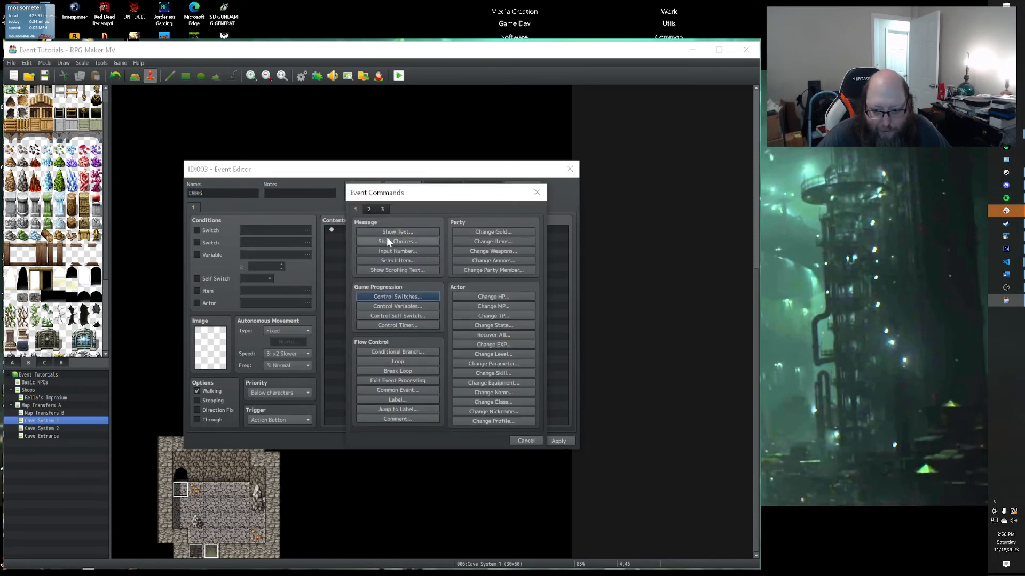
{"action": "left_click", "coordinate": [367, 210]}
{"action": "left_click", "coordinate": [385, 232]}
Set the transfer destination to Cave System 1 (5,13) in the large upper room and save the event.
{"action": "left_click", "coordinate": [430, 291]}
{"action": "scroll", "coordinate": [373, 275], "scroll_direction": "down", "scroll_amount": 1}
{"action": "scroll", "coordinate": [373, 274], "scroll_direction": "up", "scroll_amount": 8}
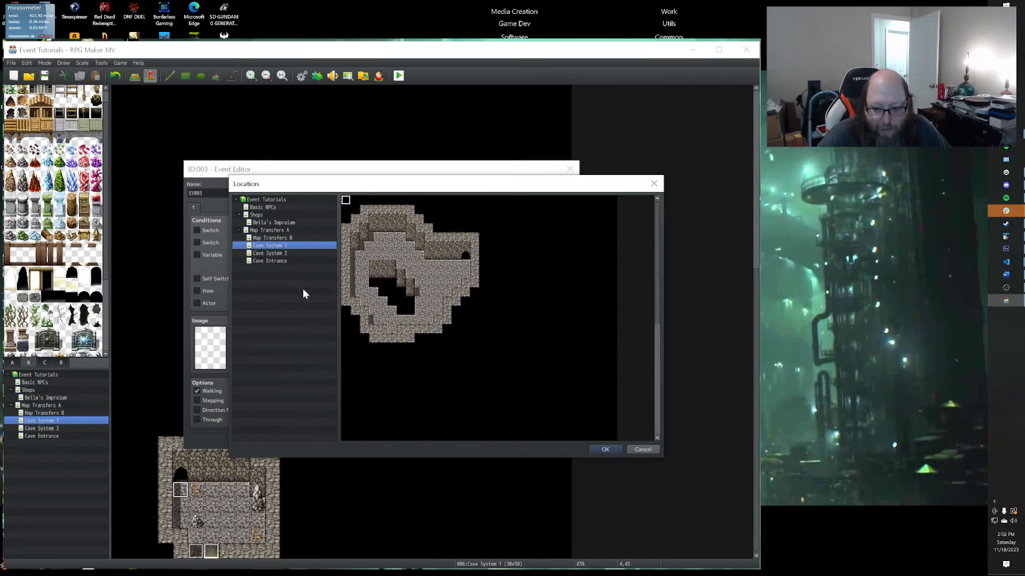
{"action": "left_click", "coordinate": [390, 322]}
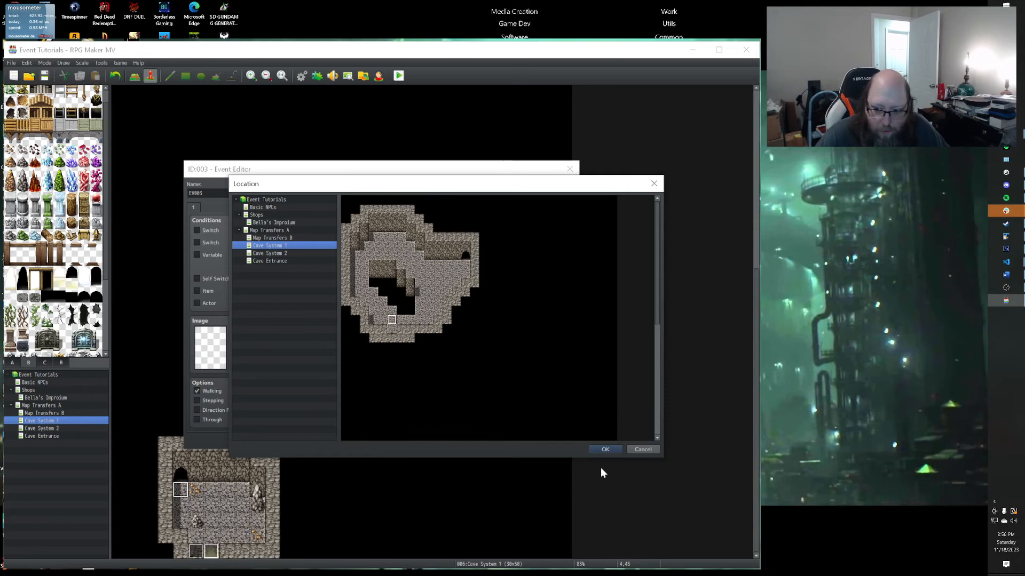
{"action": "left_click", "coordinate": [605, 449]}
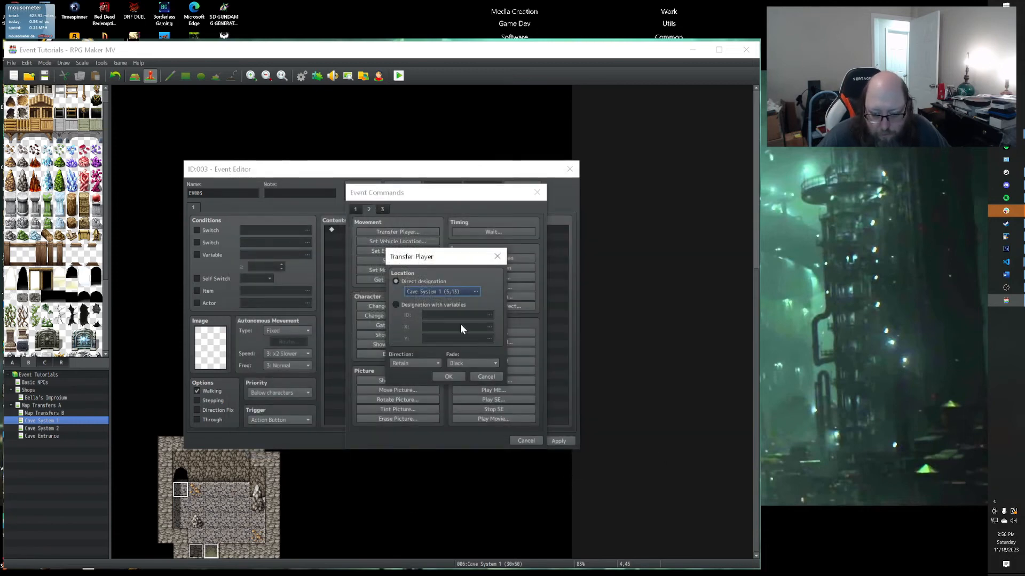
{"action": "left_click", "coordinate": [446, 377]}
{"action": "left_click", "coordinate": [552, 441]}
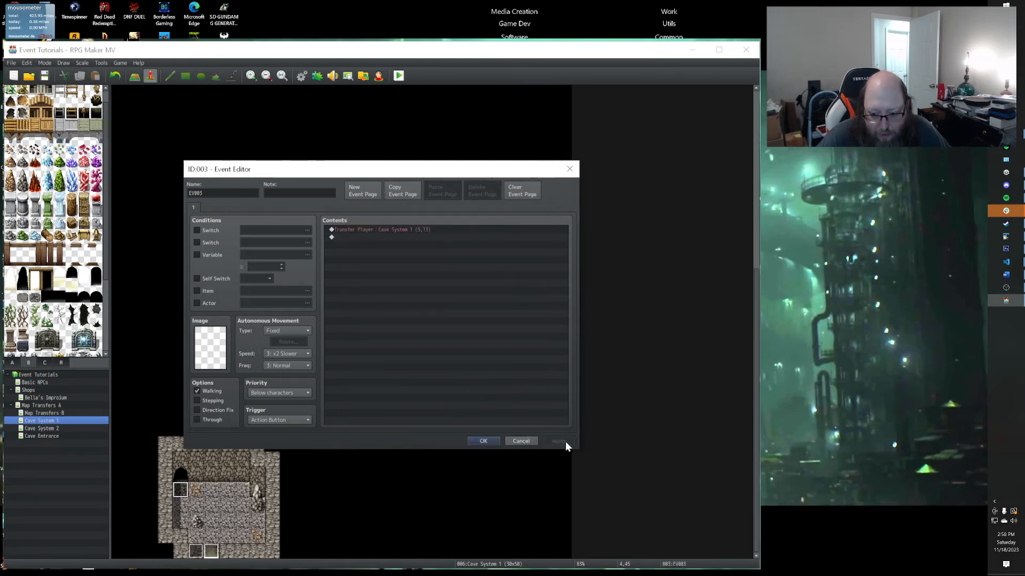
{"action": "left_click", "coordinate": [483, 441]}
Create an event at the southern edge of the upper room, at (5,14), with a Transfer Player command to Cave System 1 (4,45).
{"action": "scroll", "coordinate": [234, 408], "scroll_direction": "up", "scroll_amount": 3}
{"action": "scroll", "coordinate": [225, 382], "scroll_direction": "up", "scroll_amount": 4}
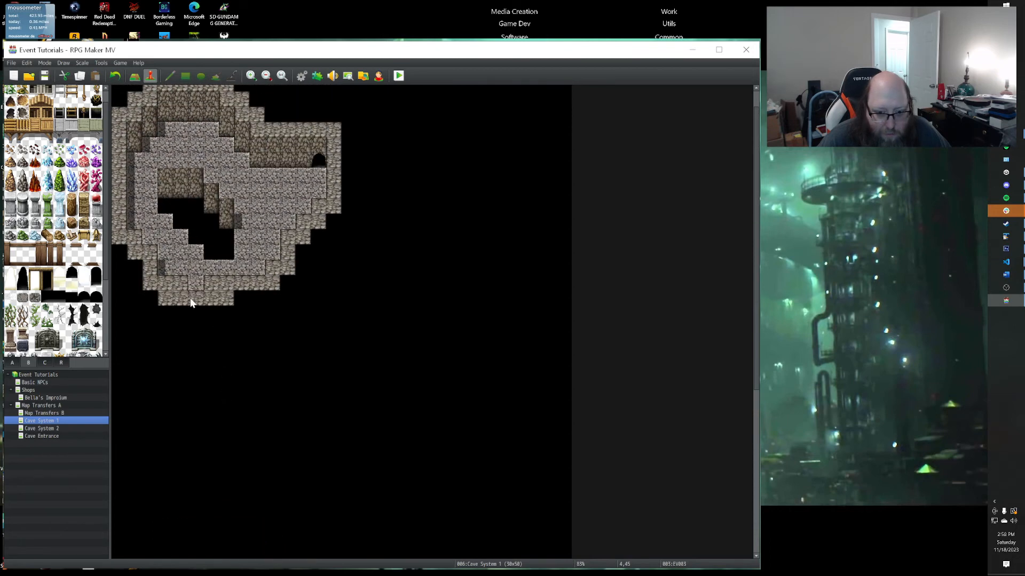
{"action": "double_click", "coordinate": [200, 286]}
{"action": "double_click", "coordinate": [373, 227]}
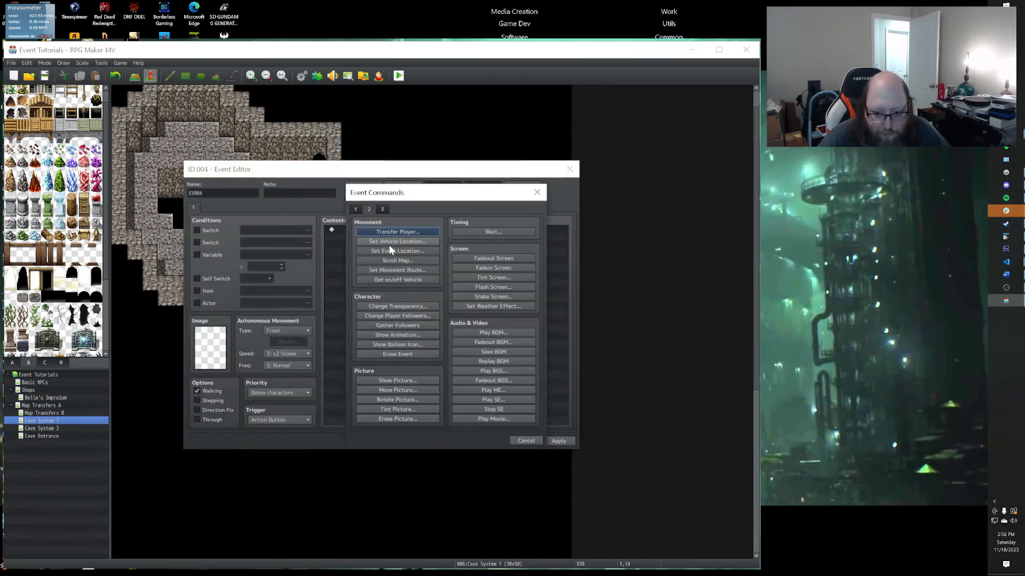
{"action": "left_click", "coordinate": [421, 233]}
{"action": "left_click", "coordinate": [475, 291]}
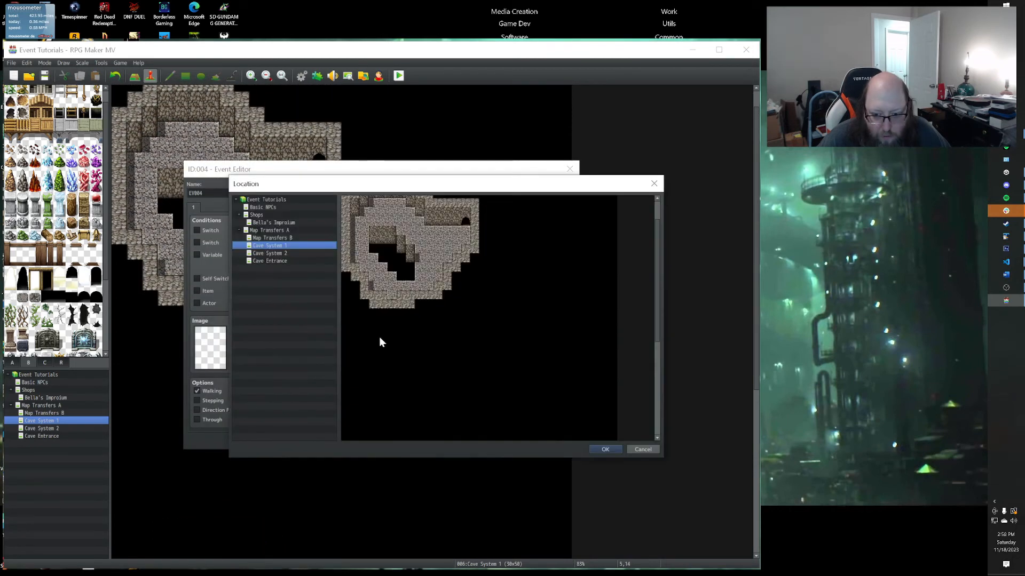
{"action": "scroll", "coordinate": [382, 242], "scroll_direction": "up", "scroll_amount": 5}
{"action": "scroll", "coordinate": [386, 425], "scroll_direction": "down", "scroll_amount": 1}
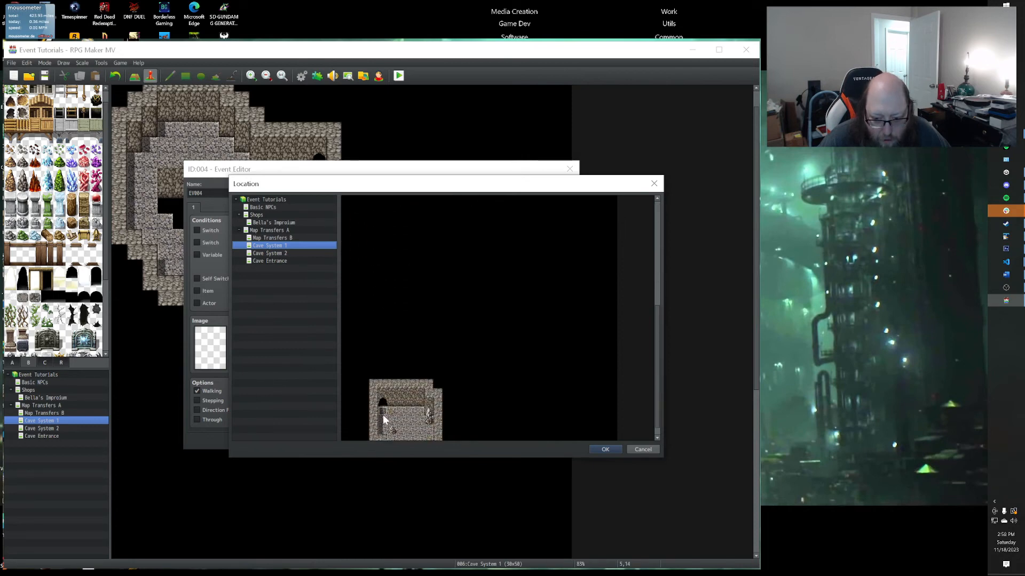
{"action": "left_click", "coordinate": [383, 411]}
{"action": "left_click", "coordinate": [605, 450]}
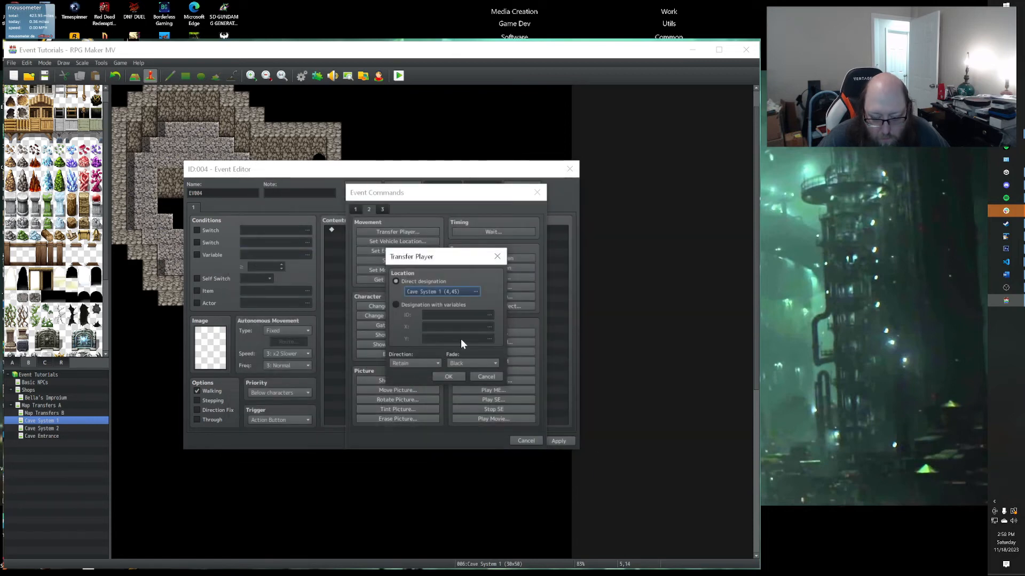
{"action": "left_click", "coordinate": [444, 376]}
Set the upper room event's trigger to Player Touch and save the event.
{"action": "left_click", "coordinate": [278, 420]}
{"action": "left_click", "coordinate": [271, 439]}
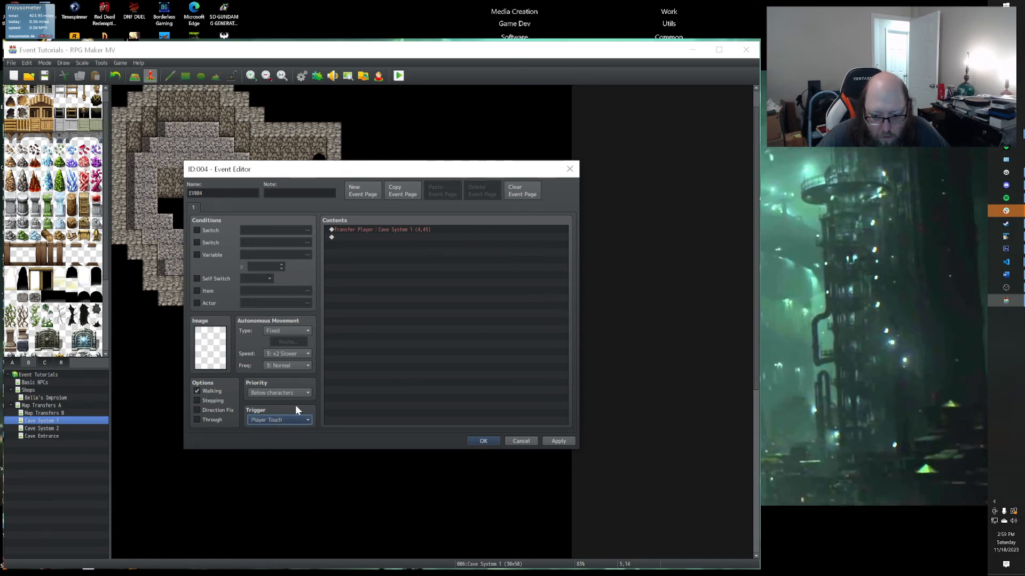
{"action": "left_click", "coordinate": [483, 440]}
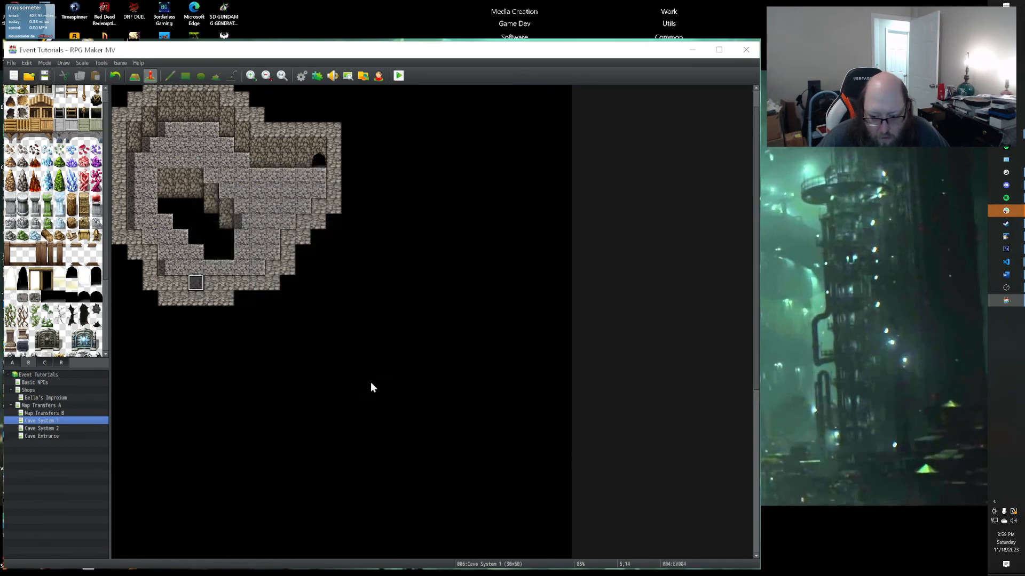
Move the lower room's transfer event up one tile onto the cave opening.
{"action": "scroll", "coordinate": [370, 382], "scroll_direction": "down", "scroll_amount": 5}
{"action": "left_click", "coordinate": [181, 479]}
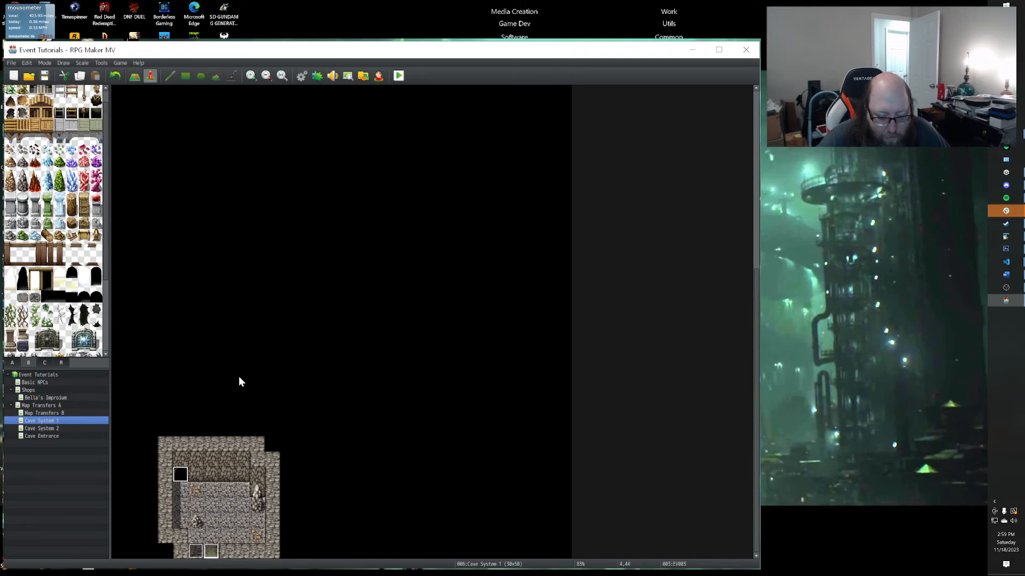
Create an event on the upper room's cave opening with a Transfer Player command to Cave System 1 (0,0) and move it up one tile.
{"action": "scroll", "coordinate": [235, 390], "scroll_direction": "up", "scroll_amount": 5}
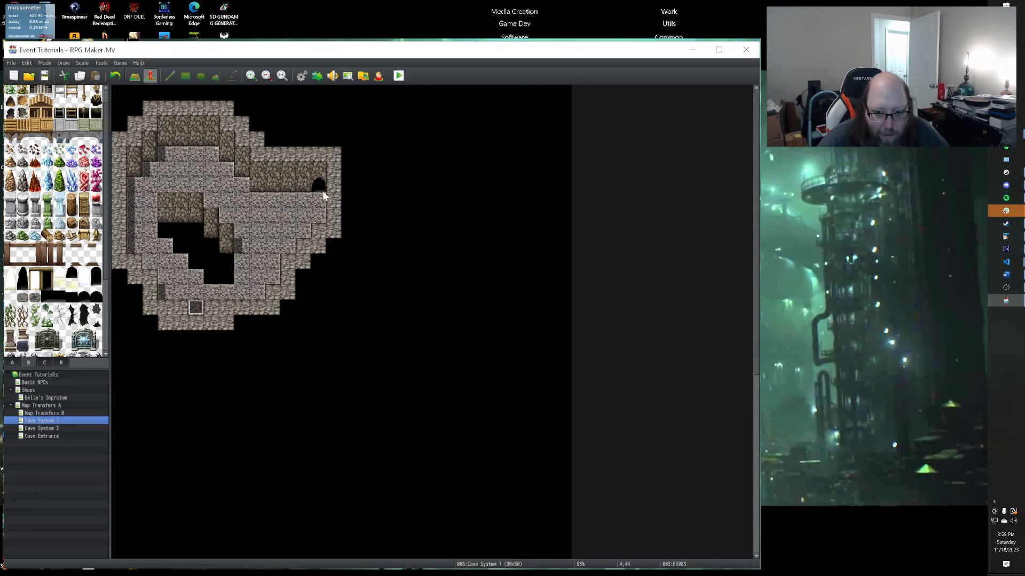
{"action": "double_click", "coordinate": [319, 183]}
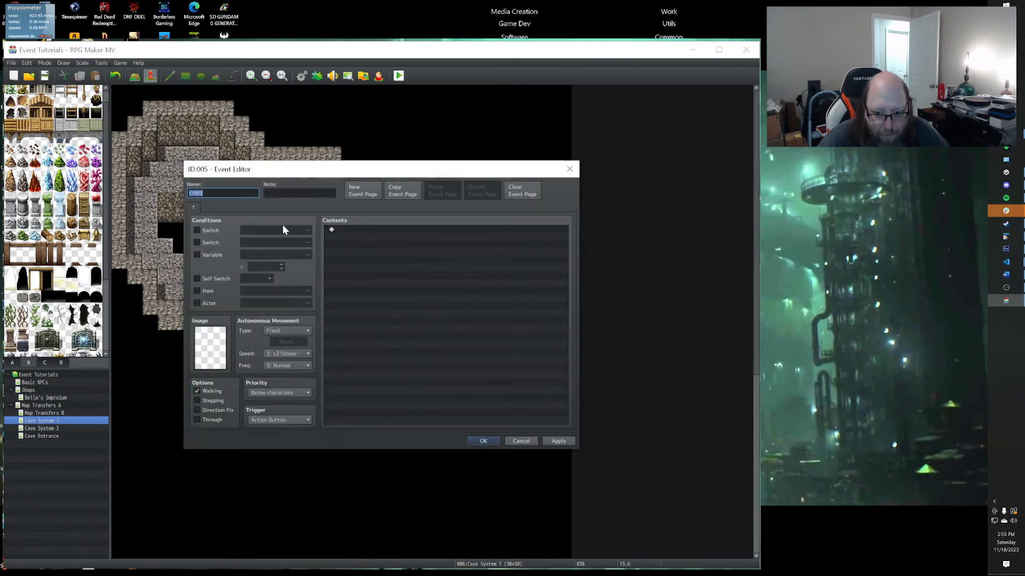
{"action": "double_click", "coordinate": [344, 232]}
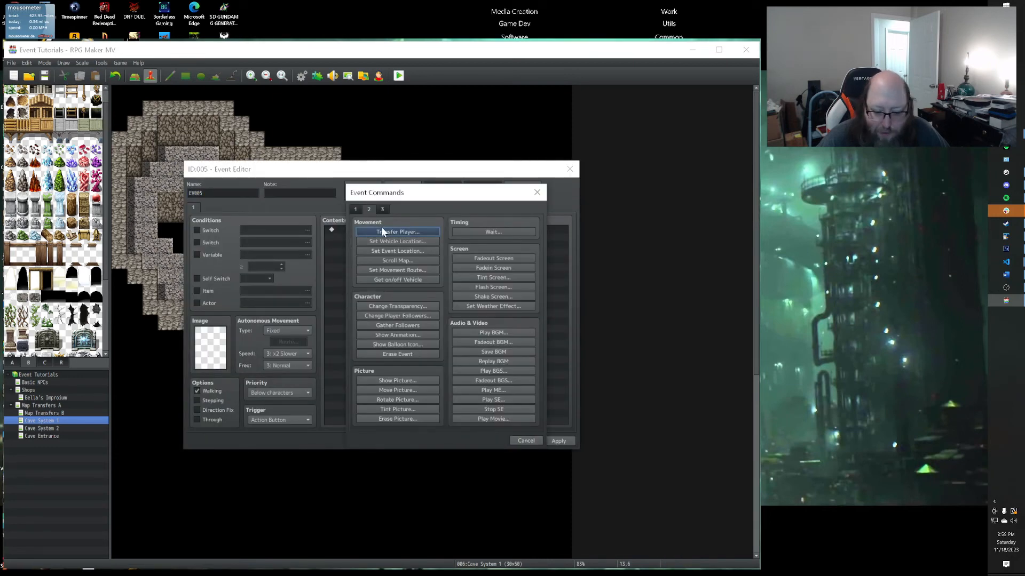
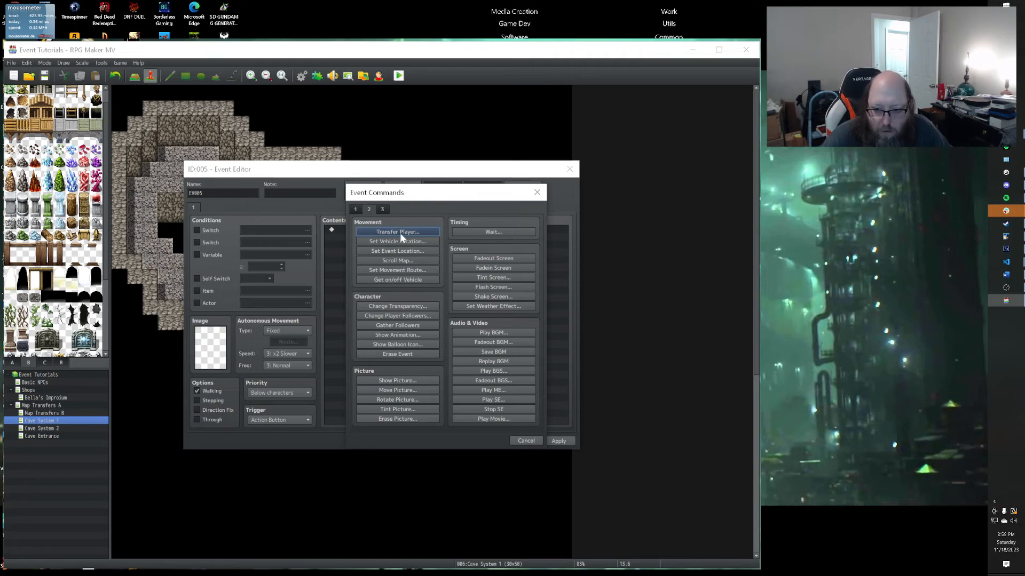
{"action": "left_click", "coordinate": [402, 231]}
{"action": "left_click", "coordinate": [446, 376]}
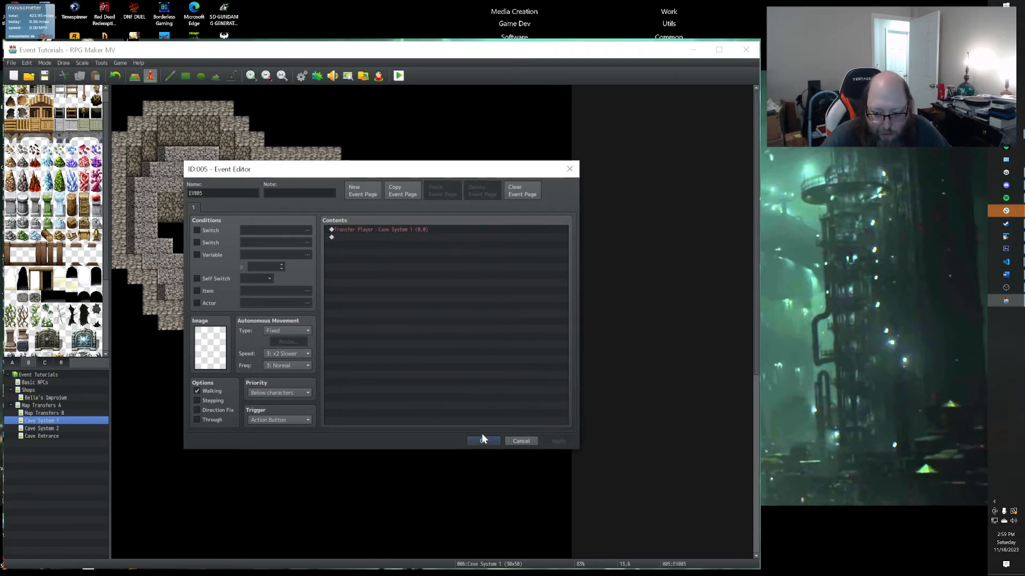
{"action": "left_click", "coordinate": [481, 440]}
{"action": "left_click", "coordinate": [316, 169]}
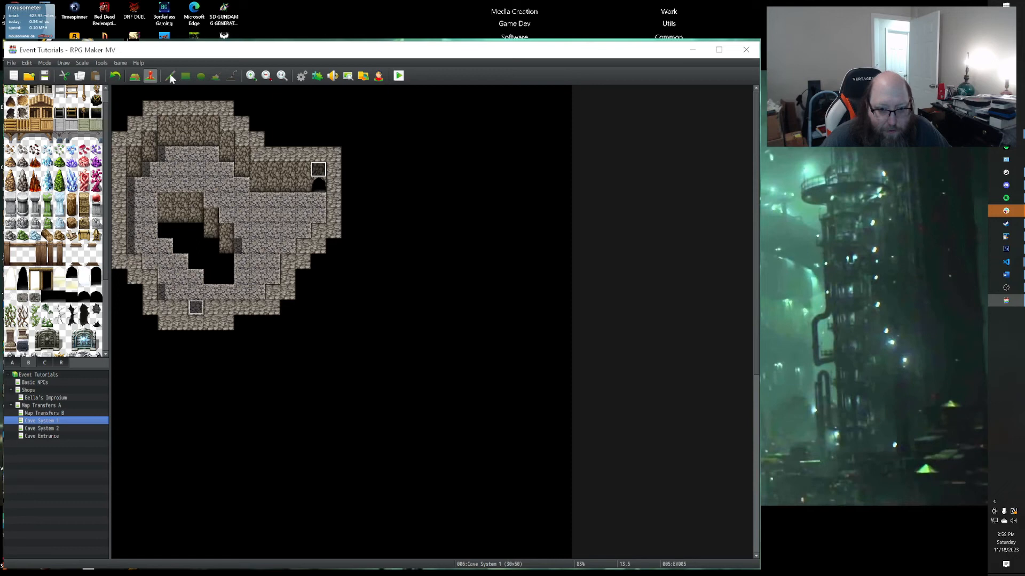
Erase the shadow on the floor east of the inner wall in the upper room with the shadow pen.
{"action": "left_click", "coordinate": [134, 75]}
{"action": "left_click", "coordinate": [232, 76]}
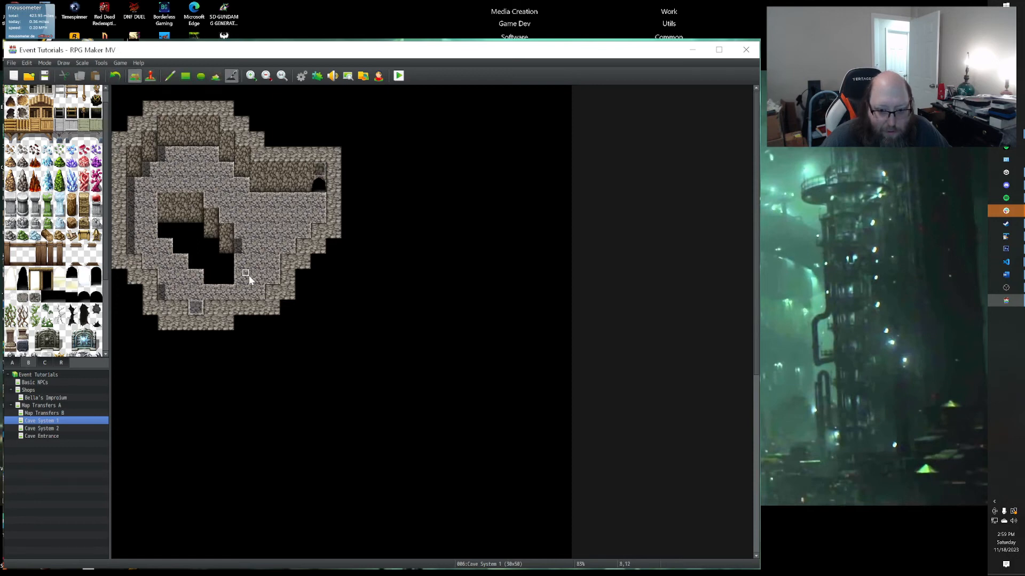
{"action": "left_click", "coordinate": [244, 244]}
{"action": "left_click", "coordinate": [239, 265]}
{"action": "left_click", "coordinate": [245, 250]}
{"action": "mouse_move", "coordinate": [238, 249]}
{"action": "left_mouse_down"}
{"action": "mouse_move", "coordinate": [247, 249]}
{"action": "mouse_move", "coordinate": [238, 267]}
{"action": "left_mouse_up"}
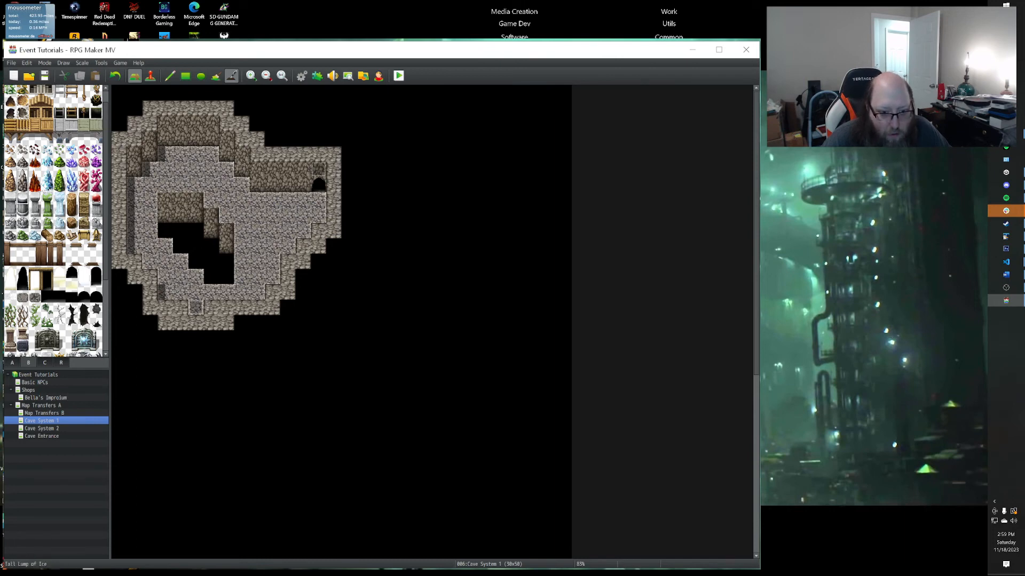
Switch to map drawing with the pencil and place grey rocks at the upper room's northwest wall and southeast edge.
{"action": "left_click", "coordinate": [150, 75]}
{"action": "left_click", "coordinate": [136, 76]}
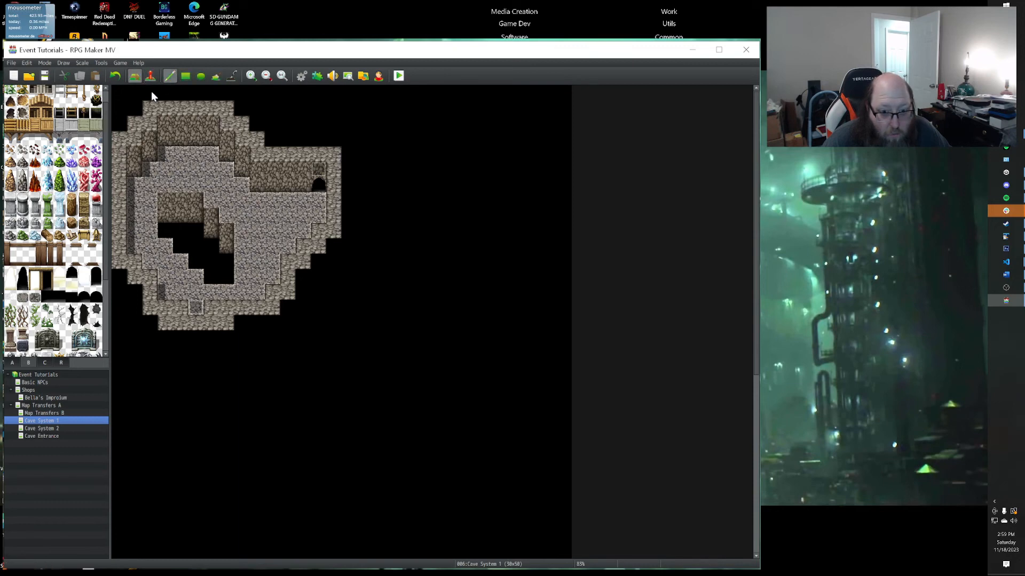
{"action": "left_click", "coordinate": [150, 154]}
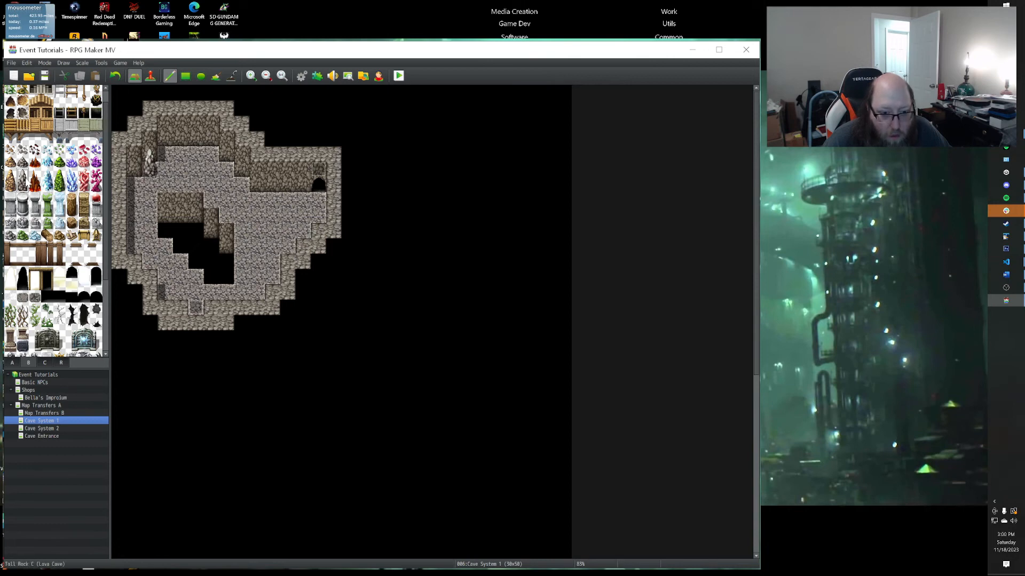
{"action": "left_click", "coordinate": [271, 278]}
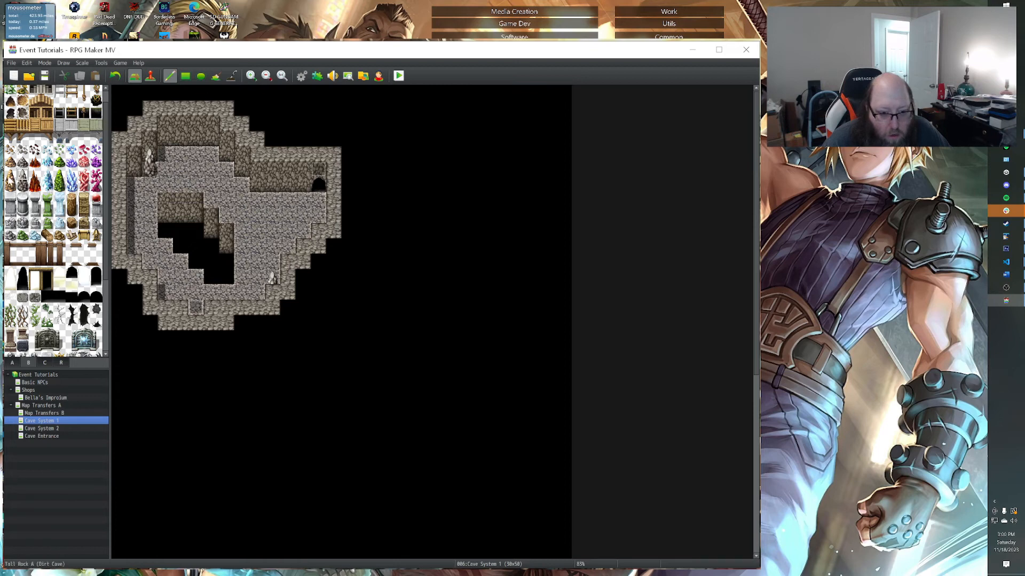
Place small rocks at the northern wall corner and on the inner wall, and a tall rock at the pit's western edge.
{"action": "left_click", "coordinate": [22, 182]}
{"action": "left_click", "coordinate": [242, 184]}
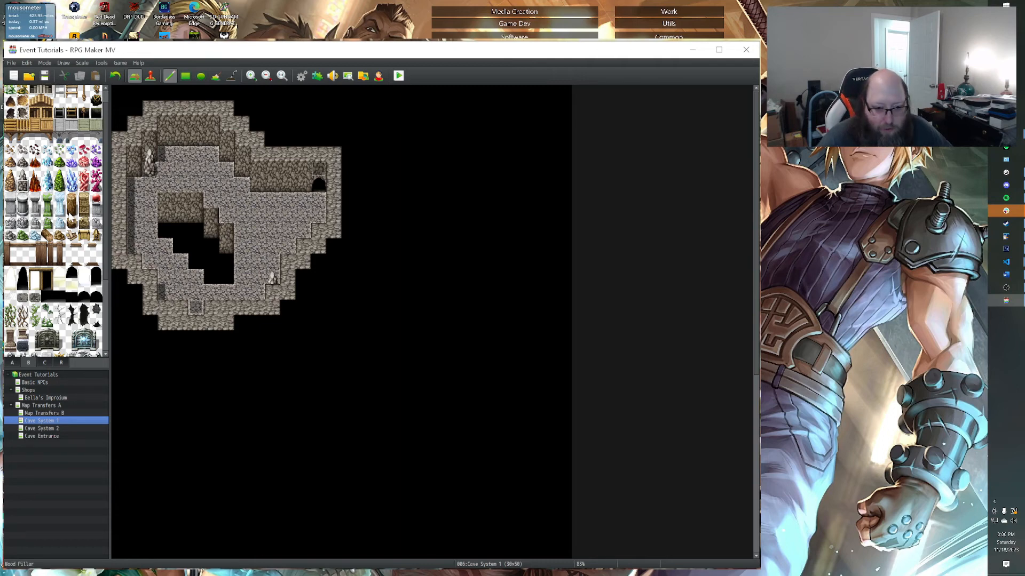
{"action": "left_click", "coordinate": [23, 162]}
{"action": "left_click", "coordinate": [240, 185]}
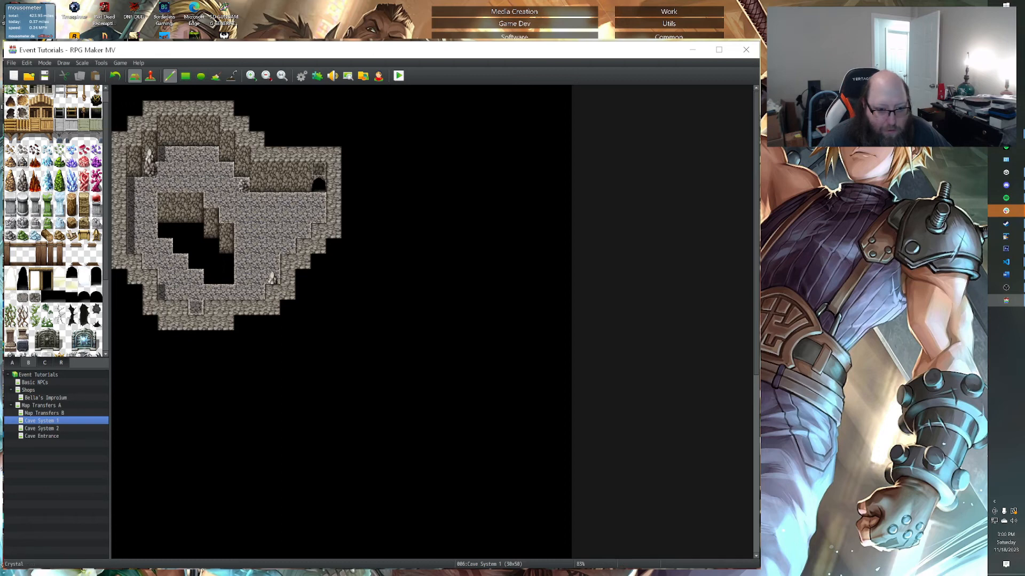
{"action": "left_click", "coordinate": [211, 199]}
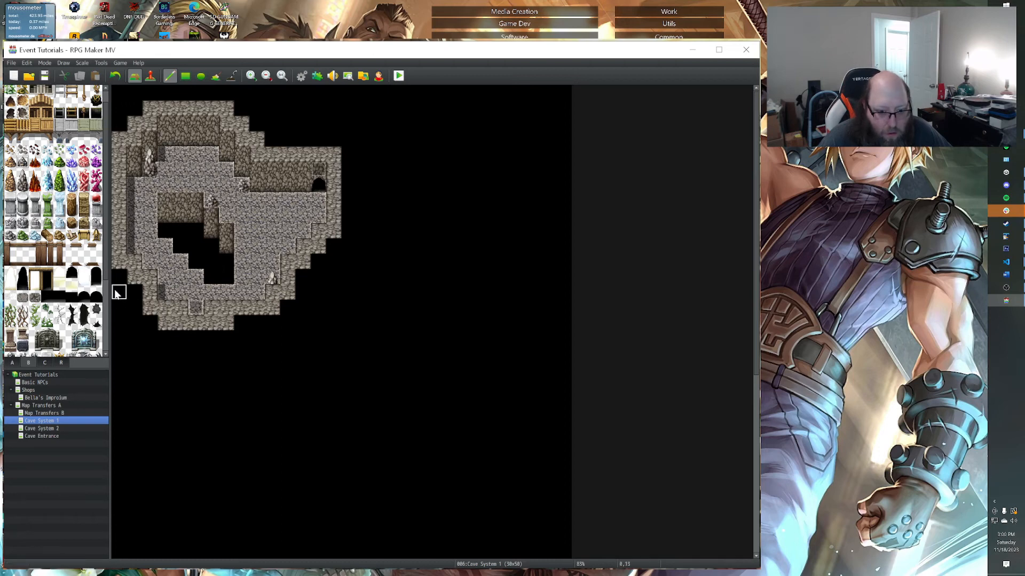
{"action": "left_click", "coordinate": [22, 181]}
{"action": "left_click", "coordinate": [165, 231]}
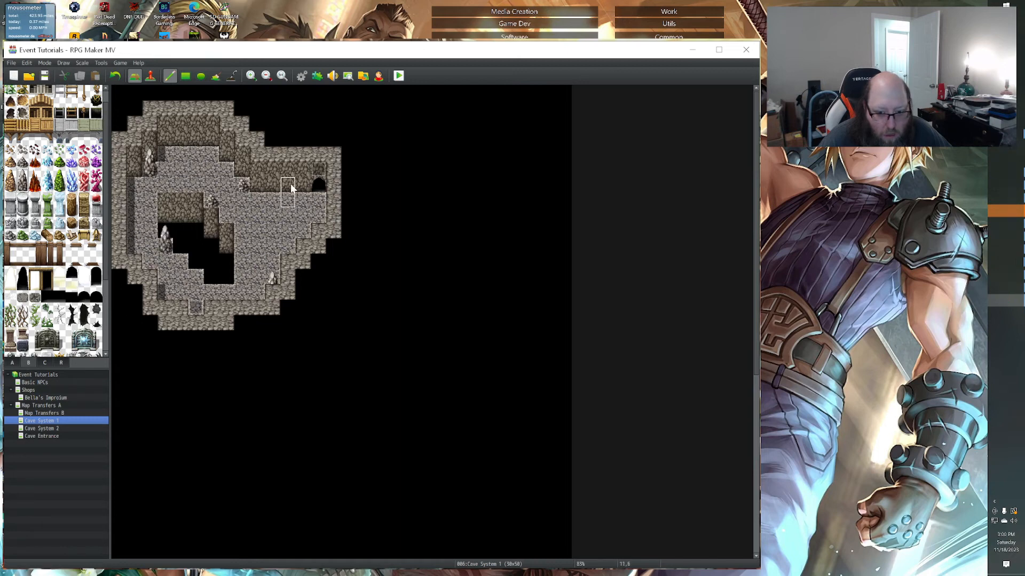
{"action": "left_click", "coordinate": [302, 233]}
{"action": "right_click", "coordinate": [331, 245]}
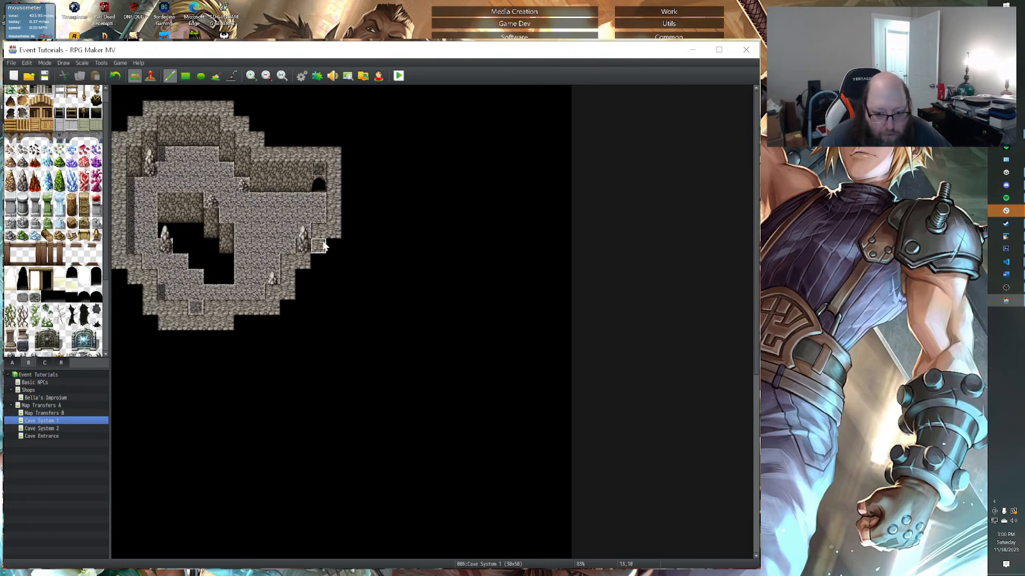
{"action": "left_click", "coordinate": [304, 247]}
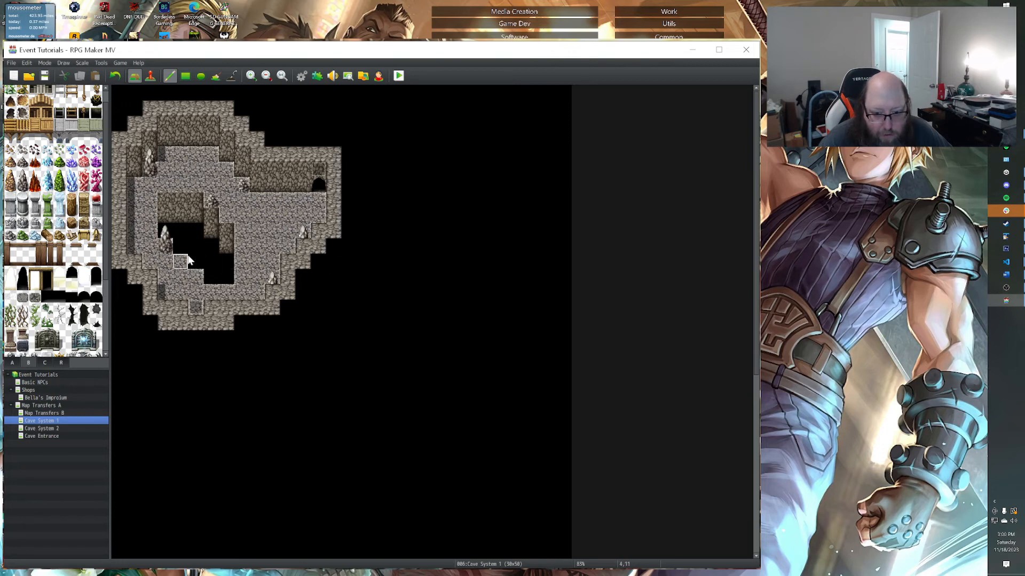
{"action": "left_click", "coordinate": [193, 260]}
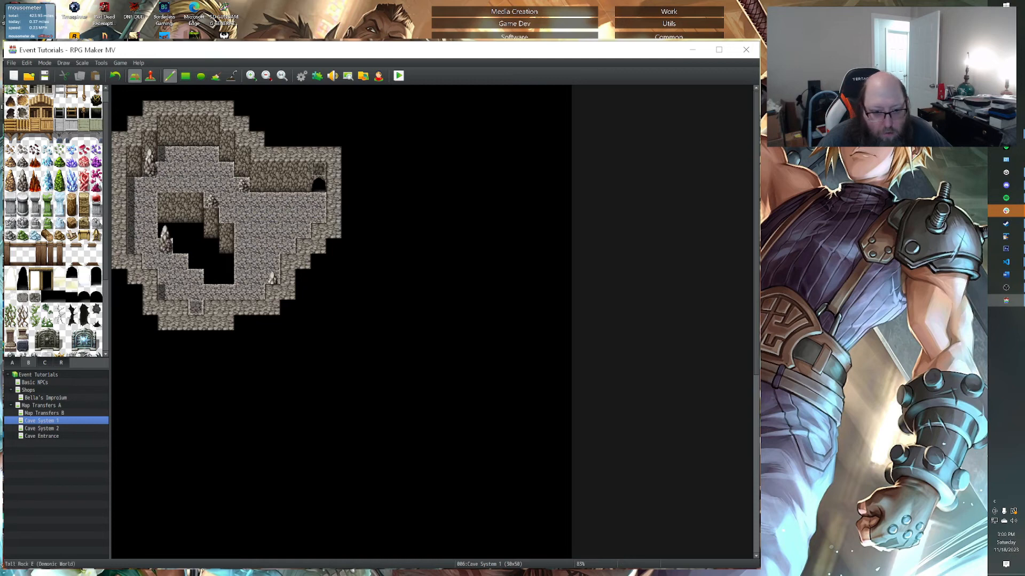
Scatter four small orange-brown debris tiles across the upper room's floor along the west side, north, centre and southeast.
{"action": "left_click", "coordinate": [133, 199]}
{"action": "left_click", "coordinate": [256, 261]}
{"action": "left_click", "coordinate": [272, 215]}
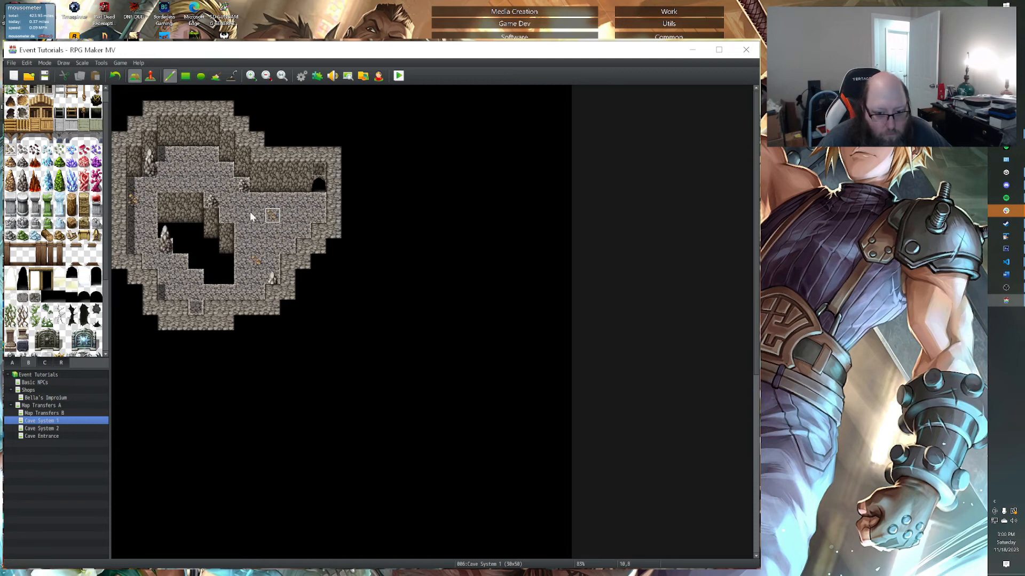
{"action": "left_click", "coordinate": [210, 168]}
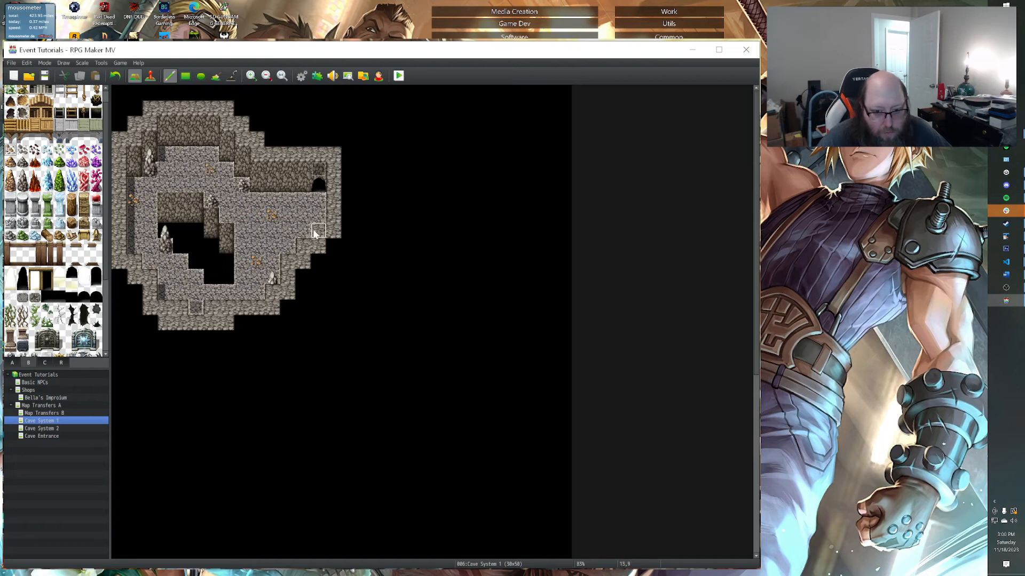
{"action": "scroll", "coordinate": [63, 273], "scroll_direction": "down", "scroll_amount": 1}
{"action": "scroll", "coordinate": [62, 273], "scroll_direction": "down", "scroll_amount": 1}
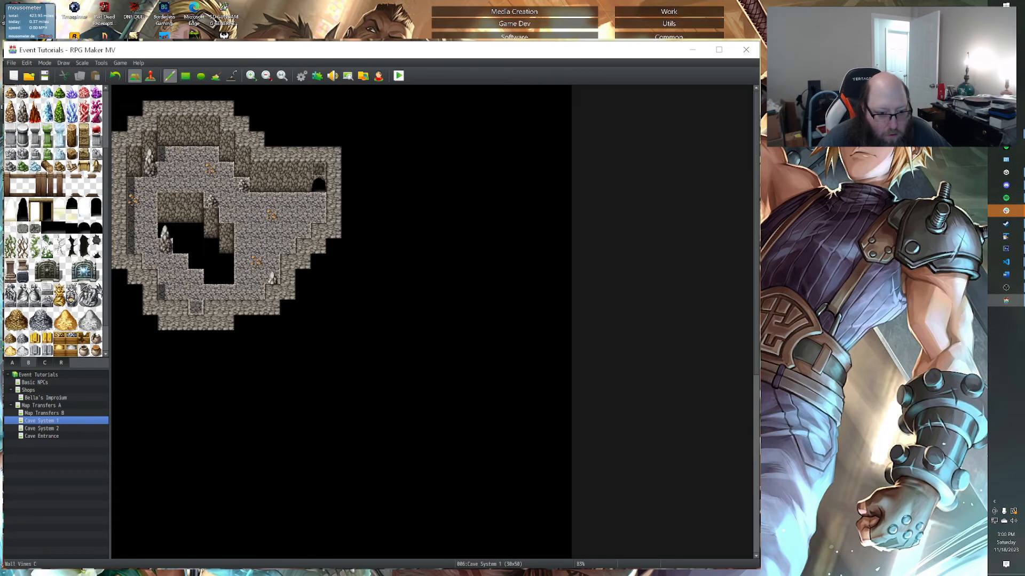
Hang brown vines on the lower inner wall face at the pit's northeast edge in the upper room.
{"action": "left_click", "coordinate": [23, 239]}
{"action": "left_click_drag", "start_coordinate": [22, 242], "coordinate": [23, 254]}
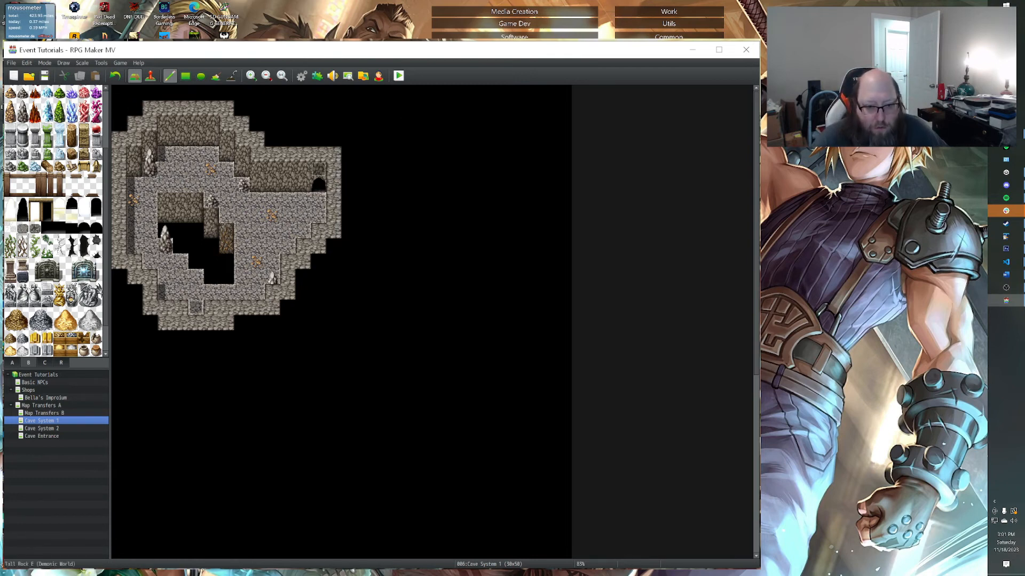
{"action": "left_click", "coordinate": [42, 428]}
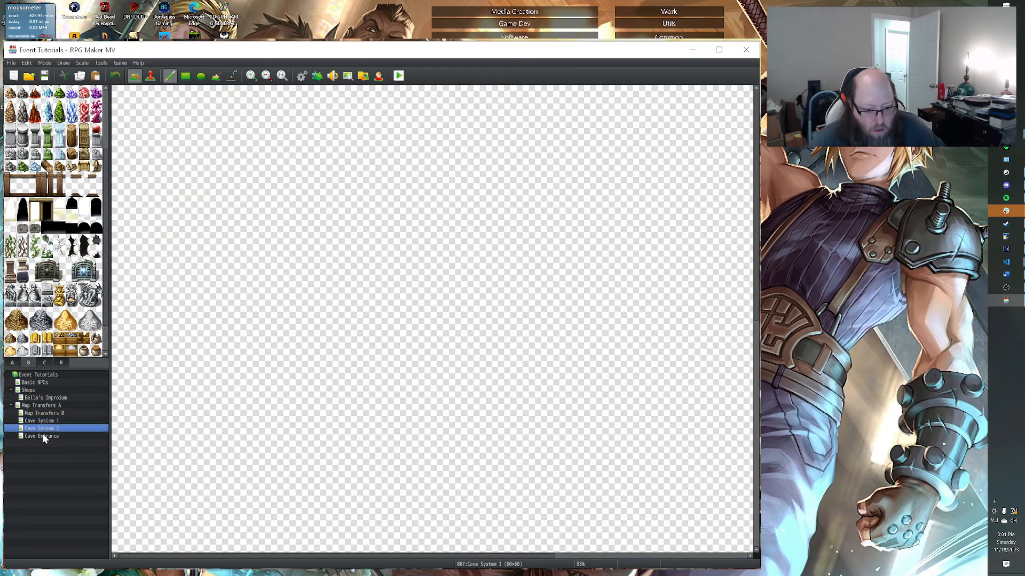
{"action": "key", "text": "ctrl+v"}
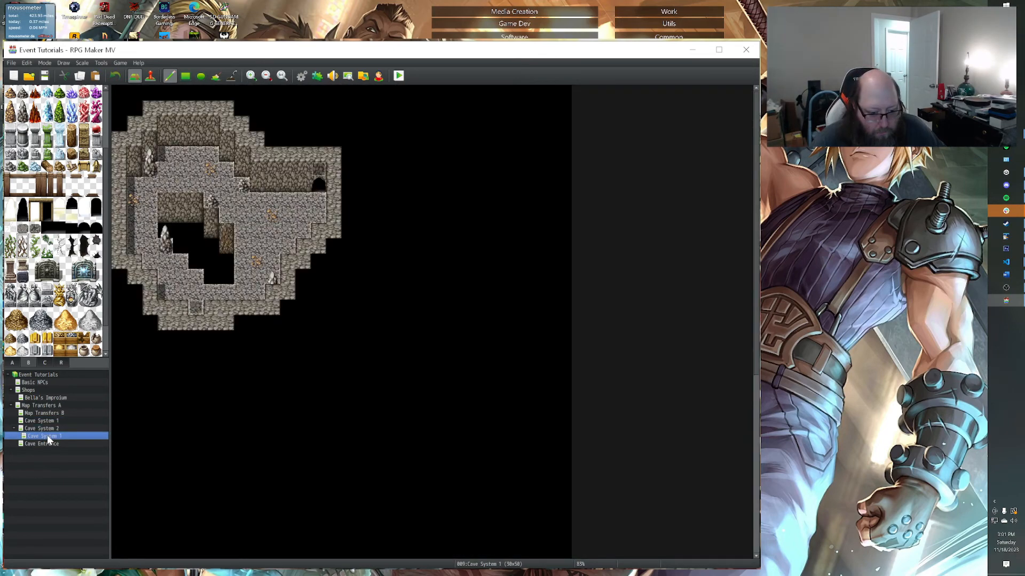
{"action": "key", "text": "Delete"}
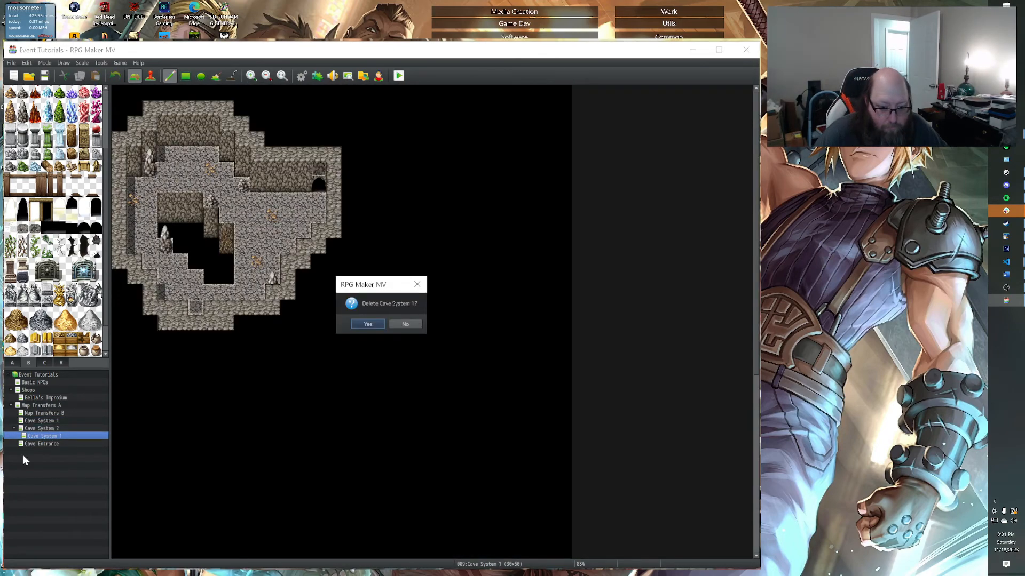
{"action": "left_click", "coordinate": [354, 326]}
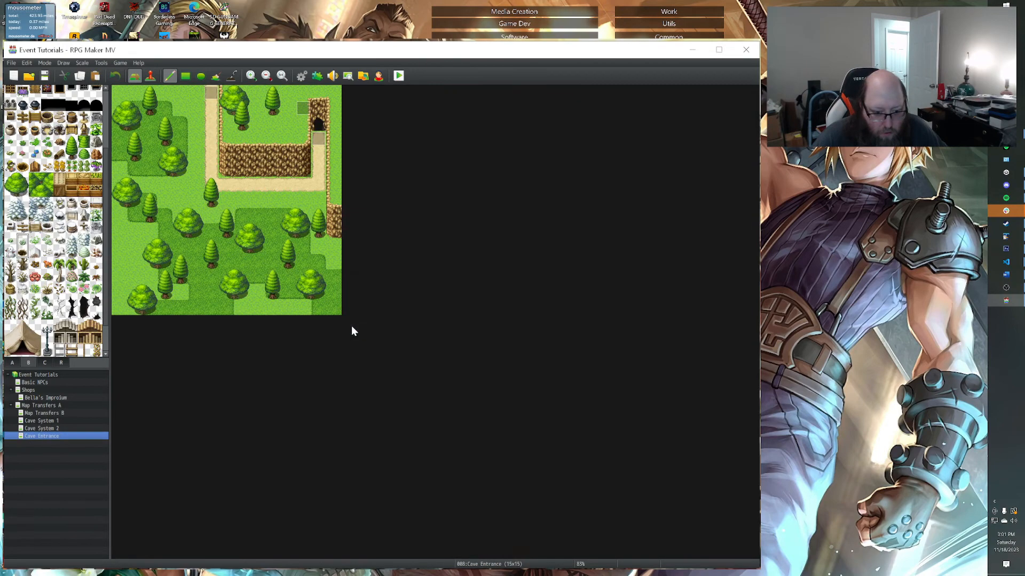
{"action": "left_click", "coordinate": [30, 405]}
{"action": "key", "text": "ctrl+v"}
{"action": "left_click_drag", "start_coordinate": [45, 436], "coordinate": [43, 434]}
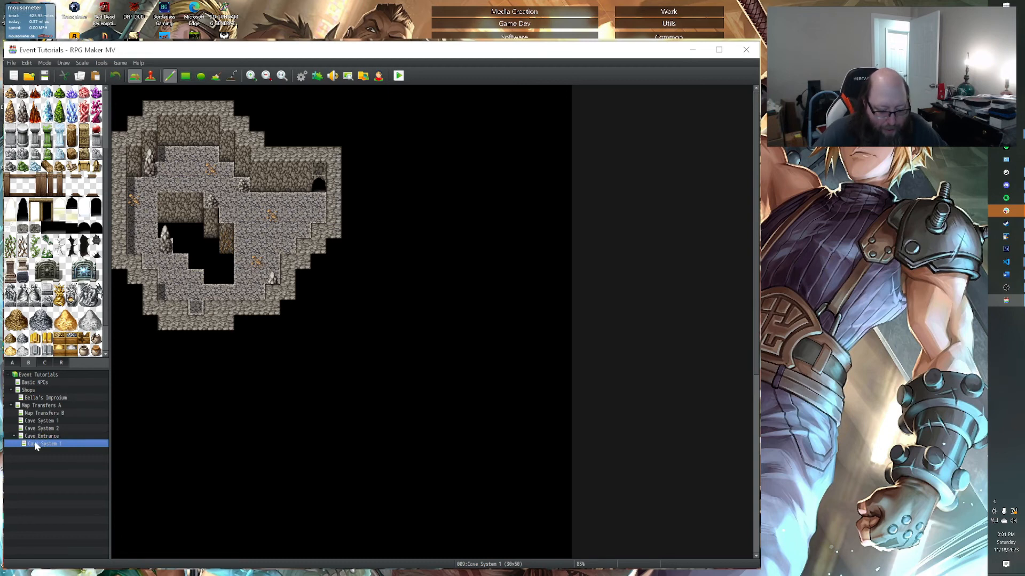
{"action": "key", "text": "Delete"}
{"action": "left_click", "coordinate": [368, 324]}
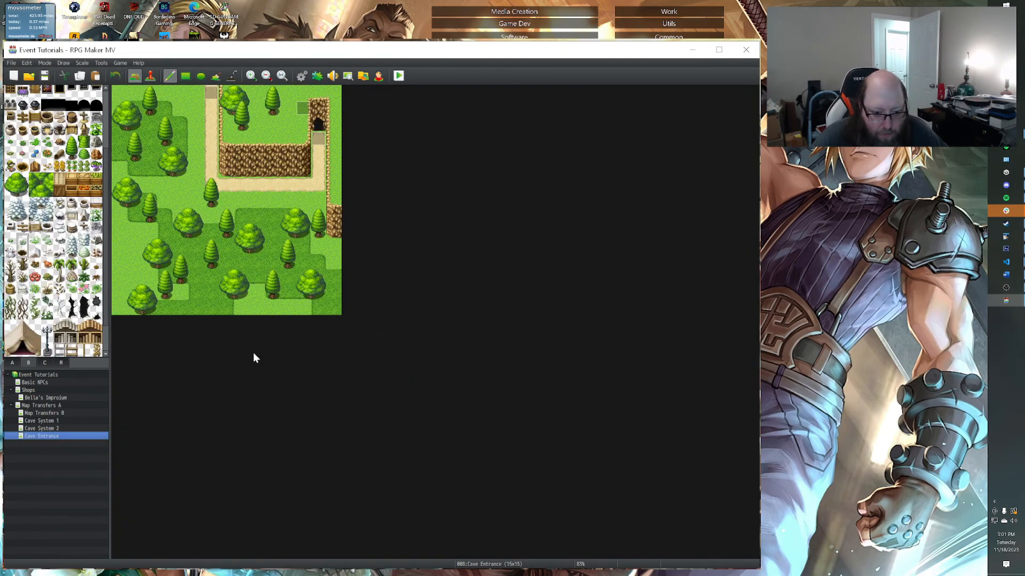
Paste the copied Cave System 1 map under Map Transfers A and delete the empty Cave System 2 map.
{"action": "left_click", "coordinate": [38, 406]}
{"action": "key", "text": "ctrl+v"}
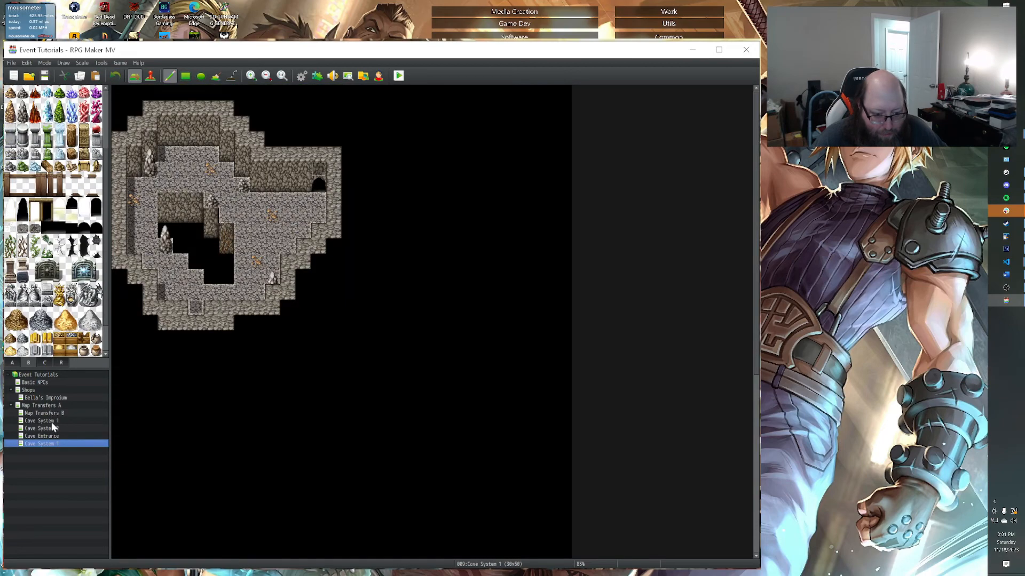
{"action": "left_click", "coordinate": [51, 428]}
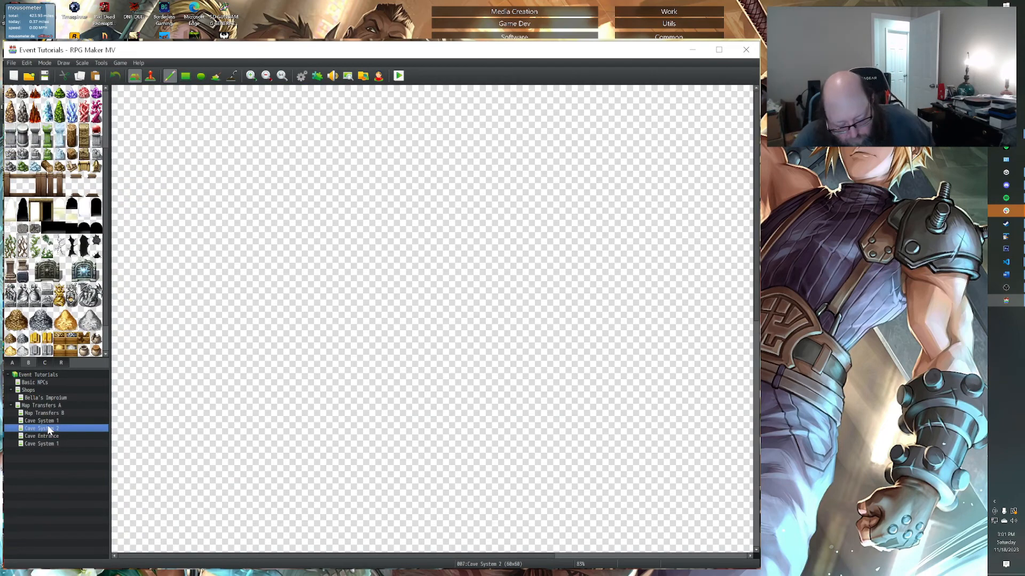
{"action": "key", "text": "Delete"}
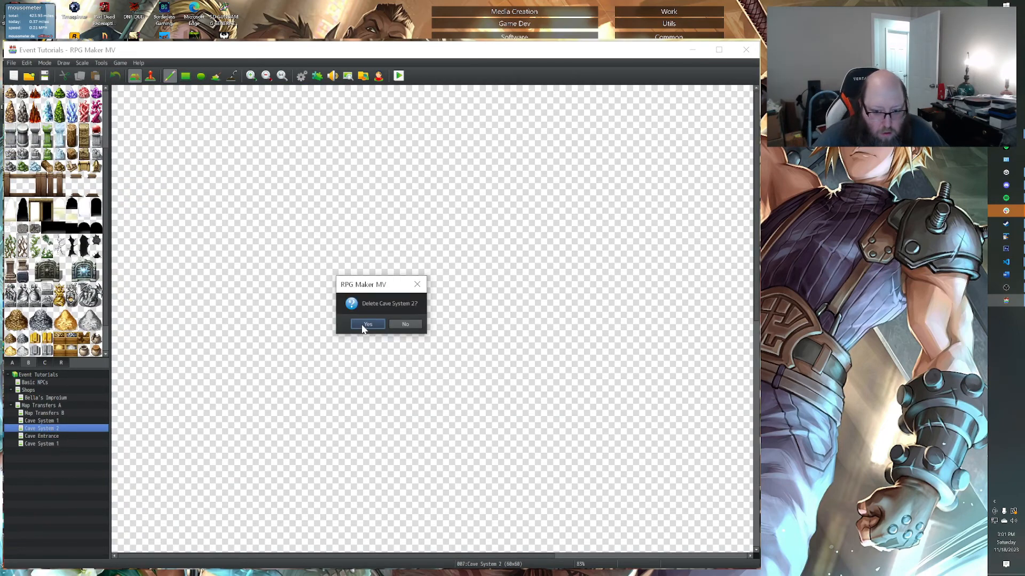
{"action": "left_click", "coordinate": [364, 325]}
Set both the name and display name of the pasted Cave System 1 map to Cave System 2.
{"action": "left_click", "coordinate": [44, 436]}
{"action": "right_click", "coordinate": [42, 437]}
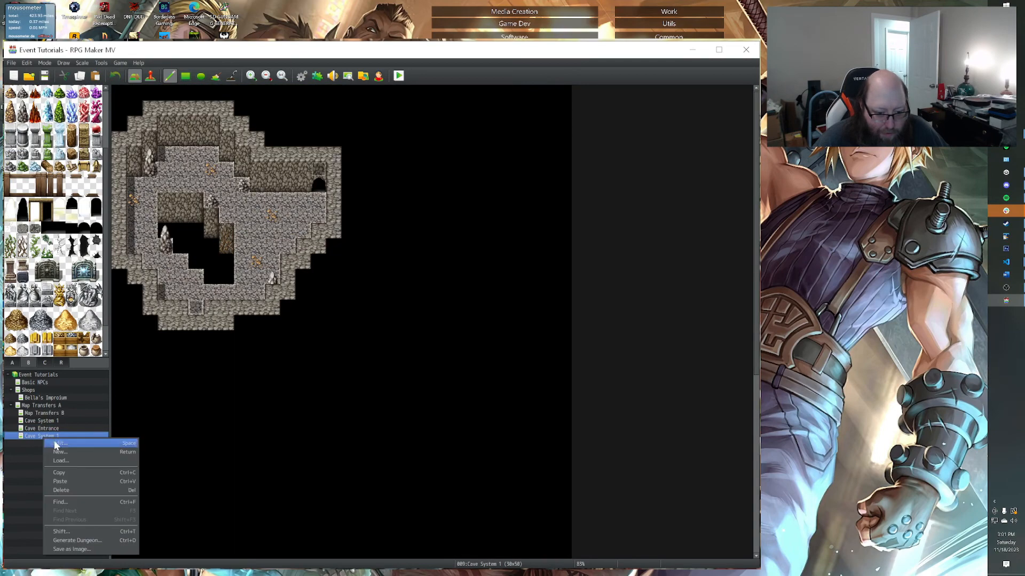
{"action": "left_click", "coordinate": [59, 443]}
{"action": "left_click", "coordinate": [264, 223]}
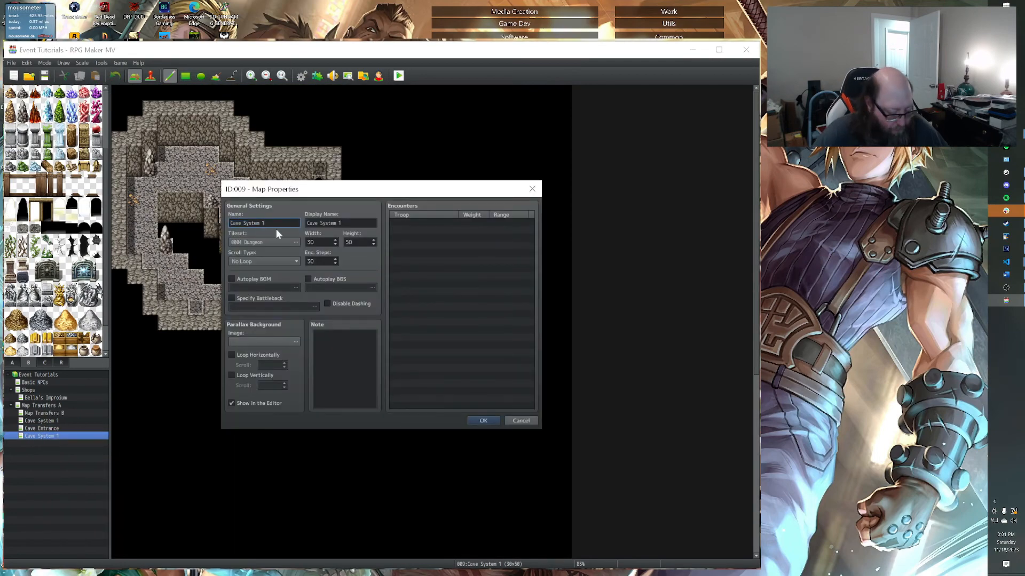
{"action": "key", "text": "Tab"}
{"action": "key", "text": "Right"}
{"action": "key", "text": "BackSpace"}
{"action": "type", "text": "2"}
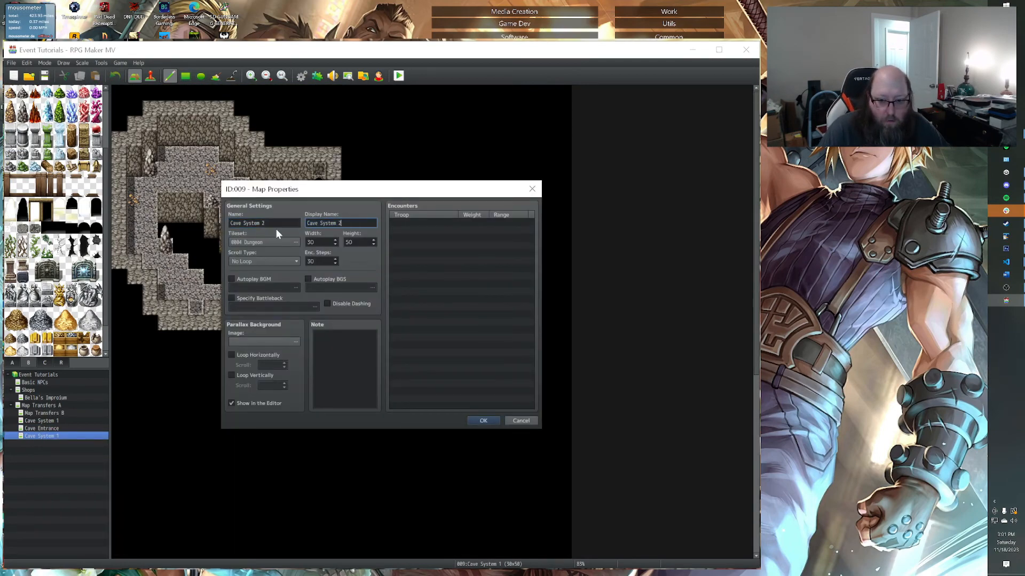
{"action": "left_click", "coordinate": [480, 420]}
Clear the light tile at the lower room's southern exit and carve a two-tile-wide floor alcove into its north wall, extending the wall northward.
{"action": "scroll", "coordinate": [330, 433], "scroll_direction": "down", "scroll_amount": 10}
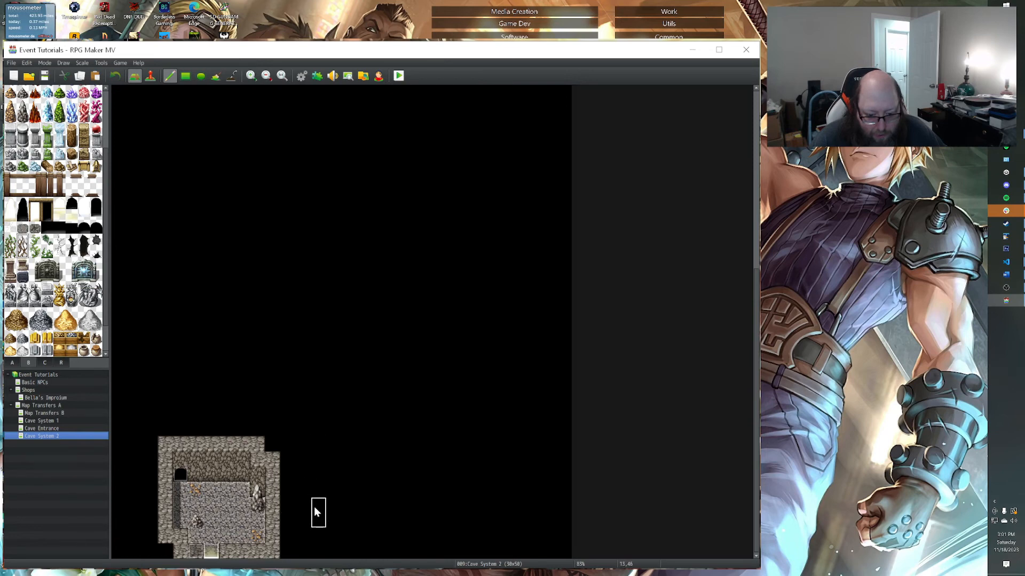
{"action": "left_click", "coordinate": [209, 554]}
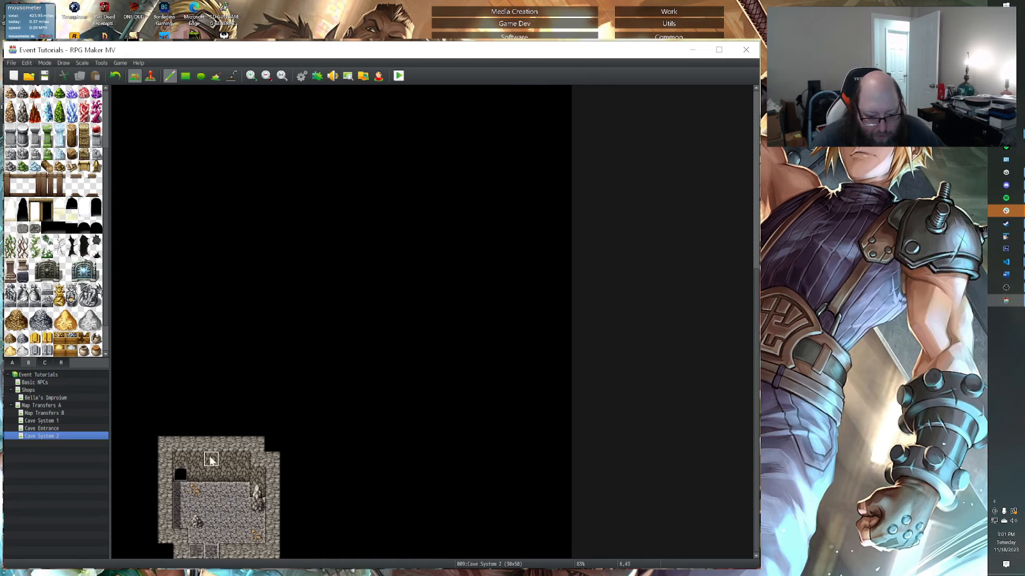
{"action": "left_click", "coordinate": [207, 475]}
{"action": "left_click", "coordinate": [226, 474]}
{"action": "left_click", "coordinate": [225, 460]}
{"action": "left_click", "coordinate": [213, 459]}
{"action": "right_click", "coordinate": [198, 466]}
{"action": "left_click", "coordinate": [211, 460]}
{"action": "left_click", "coordinate": [211, 446]}
{"action": "mouse_move", "coordinate": [223, 459]}
{"action": "left_mouse_down"}
{"action": "mouse_move", "coordinate": [196, 444]}
{"action": "mouse_move", "coordinate": [195, 428]}
{"action": "mouse_move", "coordinate": [219, 441]}
{"action": "left_mouse_up"}
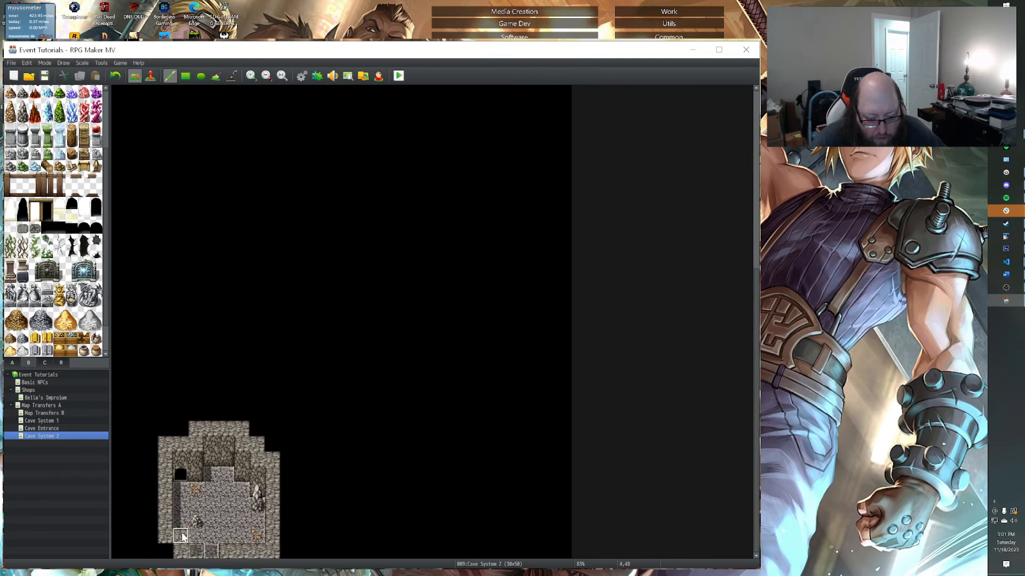
Fill the lower room's southwest wall corner in Cave System 1 and return to Cave System 2.
{"action": "left_click", "coordinate": [43, 420]}
{"action": "scroll", "coordinate": [165, 336], "scroll_direction": "down", "scroll_amount": 5}
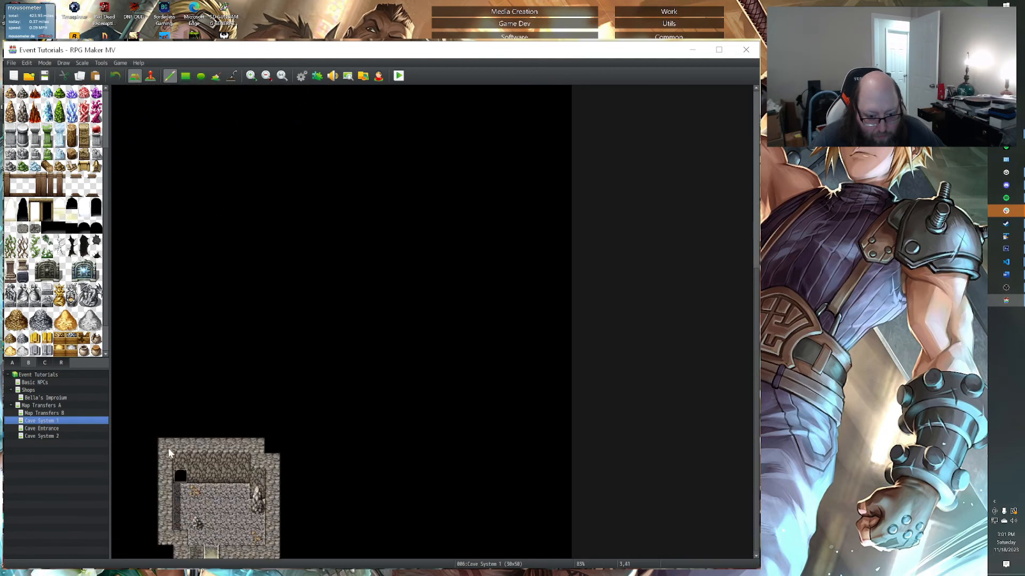
{"action": "left_click", "coordinate": [166, 548]}
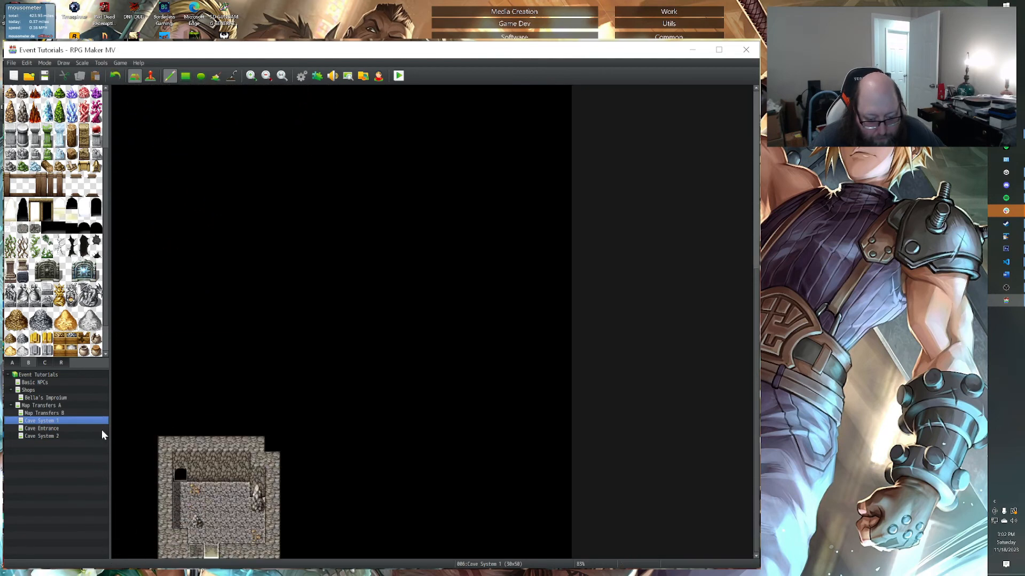
{"action": "left_click", "coordinate": [33, 436]}
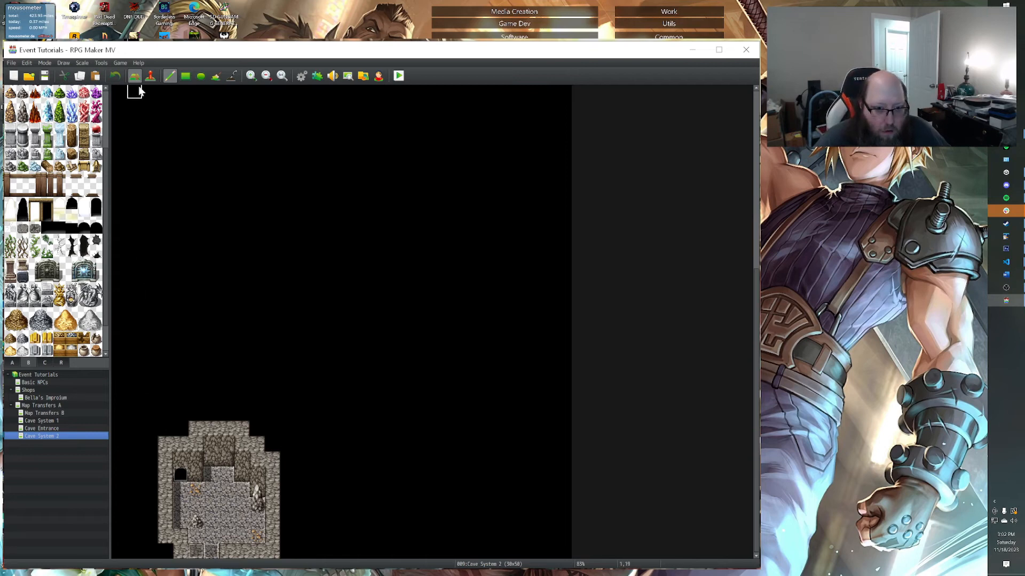
Move the lower room four tiles north by copying it with the rectangle tool and filling the leftover original with black.
{"action": "left_click", "coordinate": [185, 76]}
{"action": "mouse_move", "coordinate": [157, 414]}
{"action": "right_mouse_down"}
{"action": "mouse_move", "coordinate": [280, 557]}
{"action": "mouse_move", "coordinate": [281, 547]}
{"action": "right_mouse_up"}
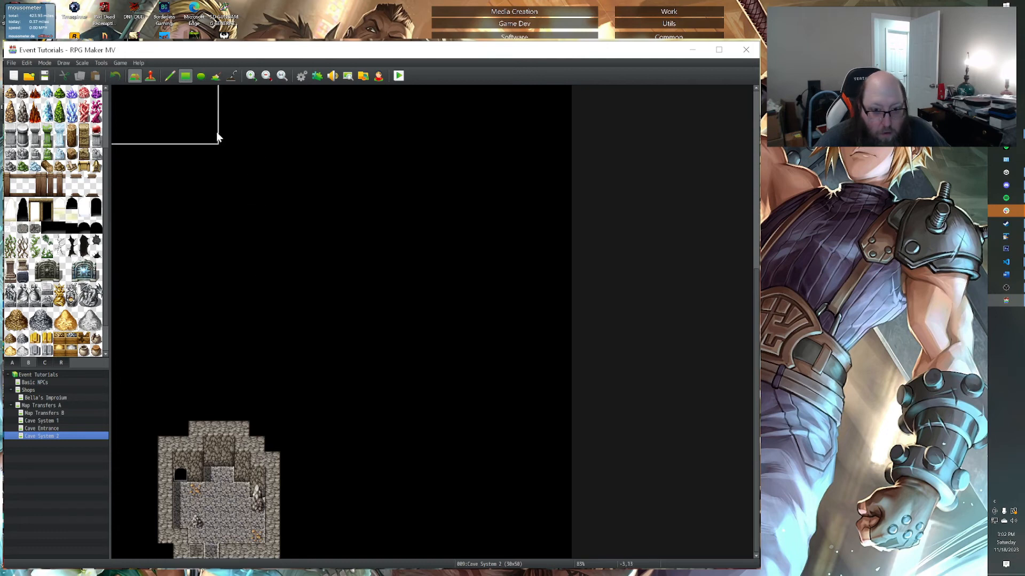
{"action": "left_click", "coordinate": [170, 76]}
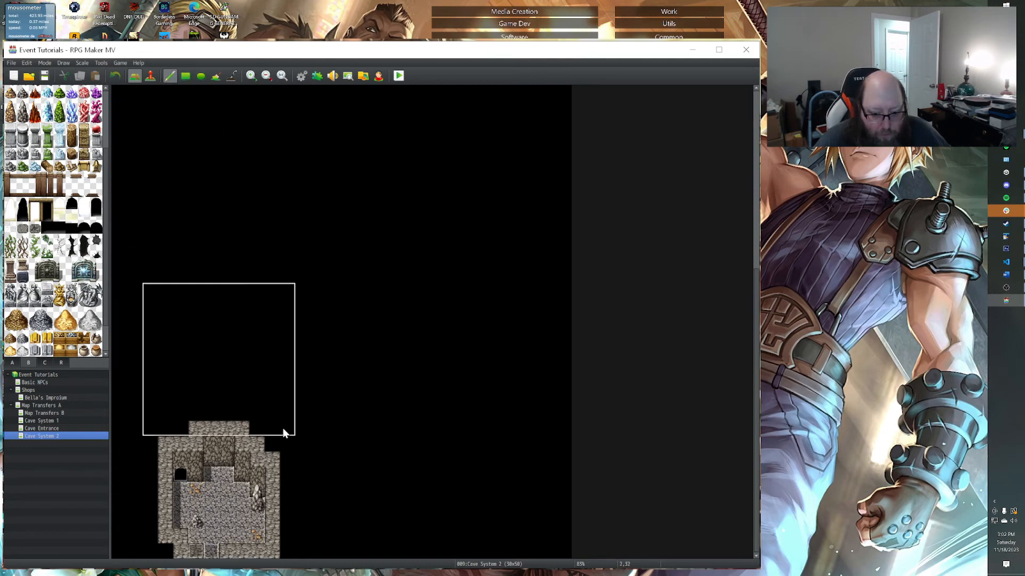
{"action": "left_click", "coordinate": [286, 496]}
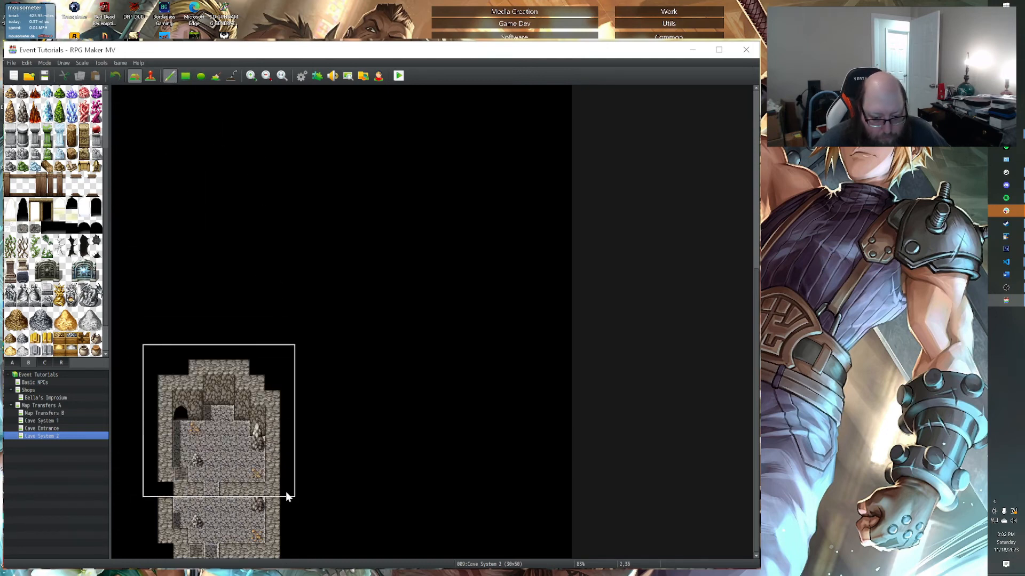
{"action": "right_click", "coordinate": [398, 460]}
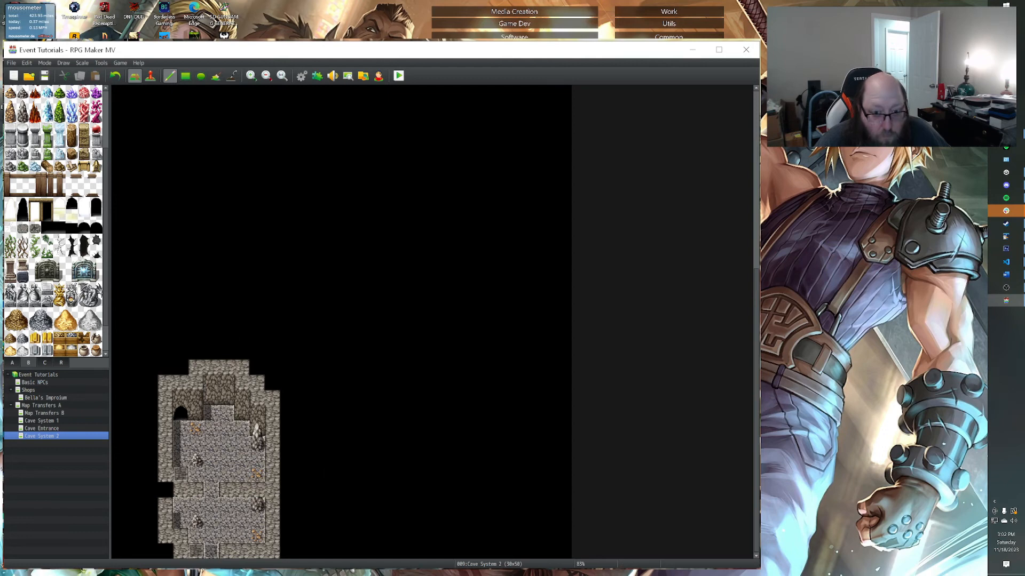
{"action": "left_click", "coordinate": [186, 76]}
{"action": "mouse_move", "coordinate": [150, 501]}
{"action": "left_mouse_down"}
{"action": "mouse_move", "coordinate": [246, 558]}
{"action": "mouse_move", "coordinate": [287, 566]}
{"action": "left_mouse_up"}
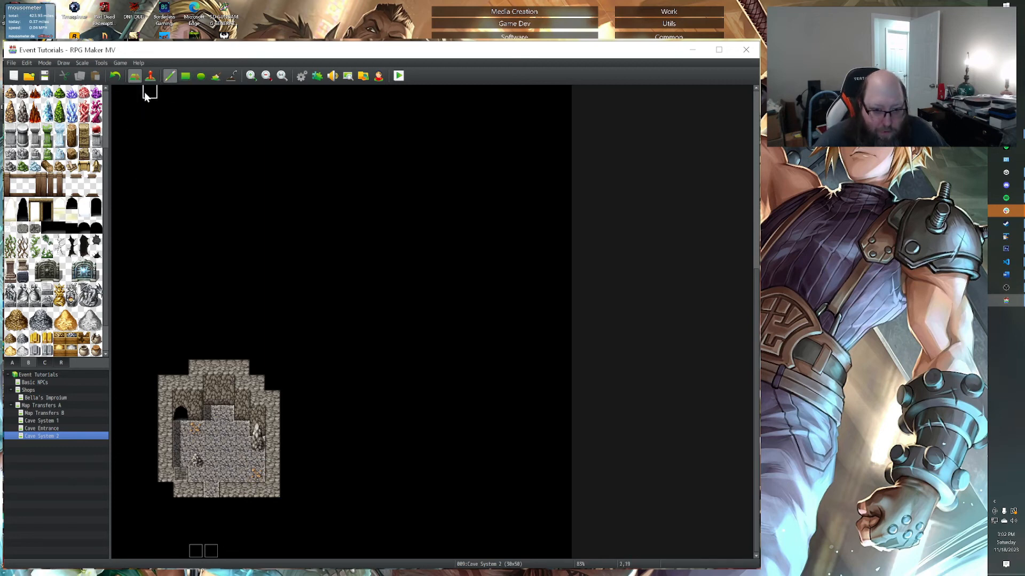
Switch to event editing, move the exit event to the relocated room's southern opening, and delete the other event near the map's bottom edge.
{"action": "left_click", "coordinate": [150, 76]}
{"action": "left_click", "coordinate": [211, 551]}
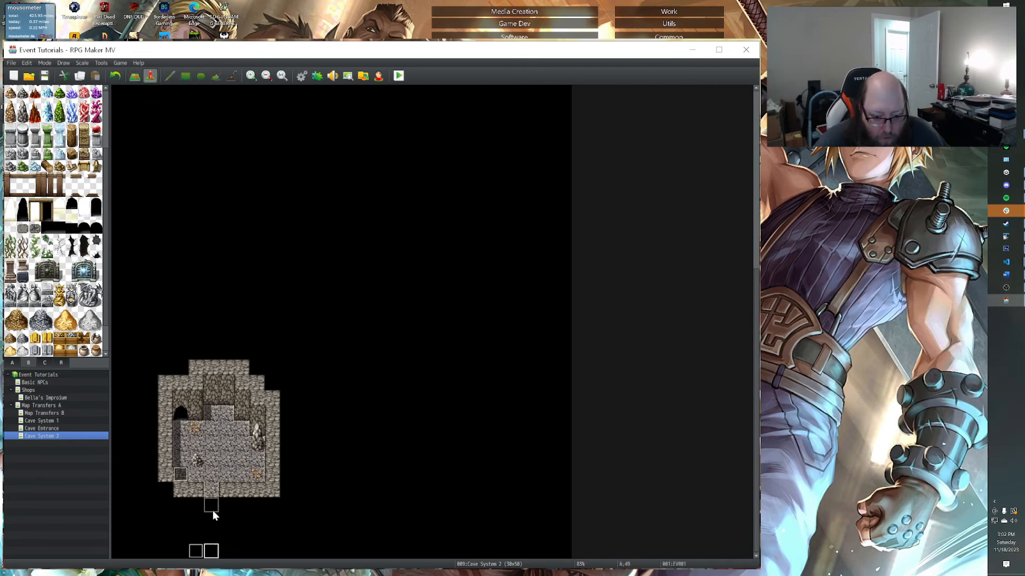
{"action": "left_click_drag", "start_coordinate": [211, 500], "coordinate": [213, 489]}
{"action": "left_click", "coordinate": [194, 550]}
{"action": "key", "text": "Delete"}
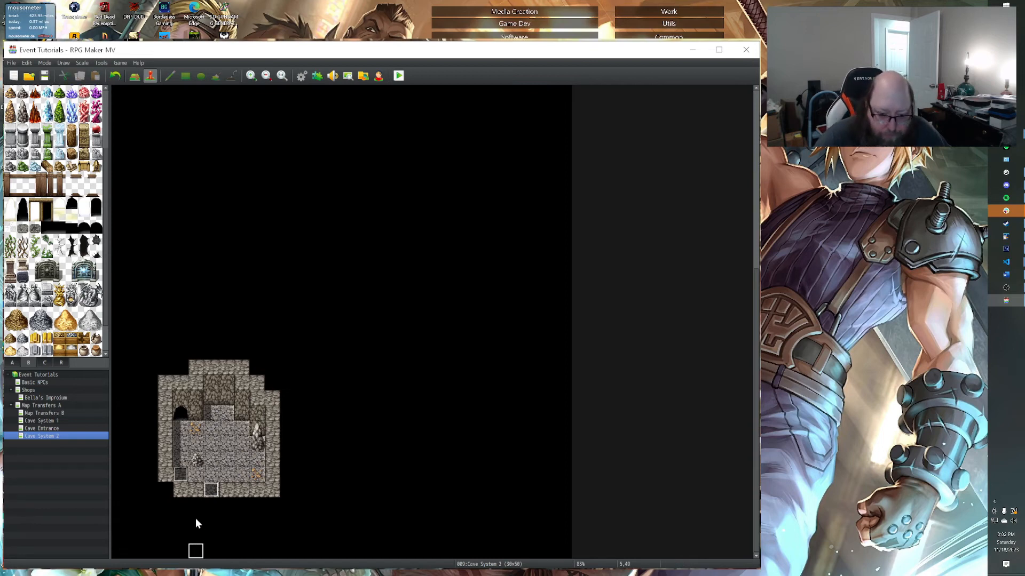
Check the transfer event at the room's southwest corner and move it onto the northwest cave doorway.
{"action": "double_click", "coordinate": [181, 475]}
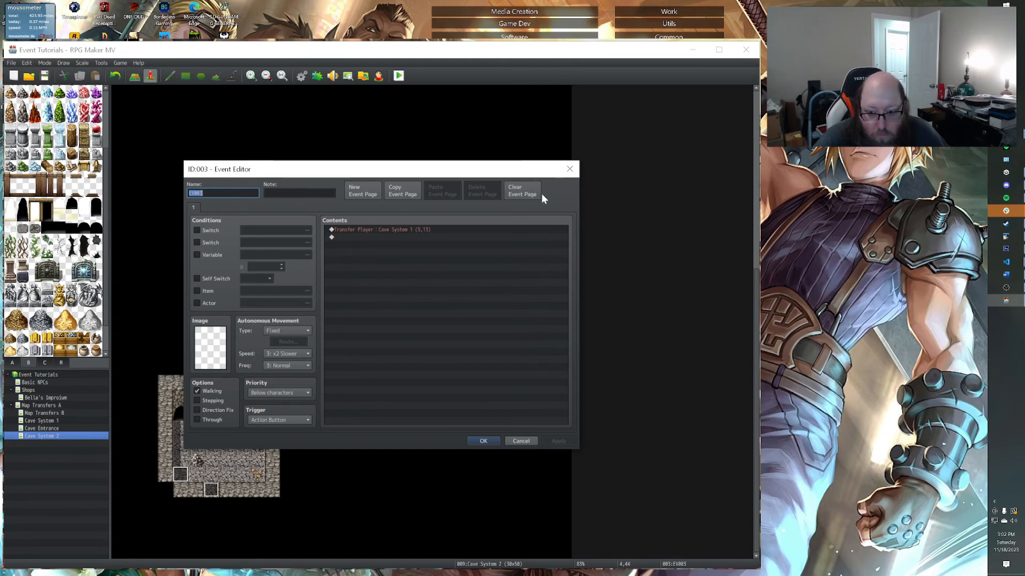
{"action": "left_click", "coordinate": [570, 170]}
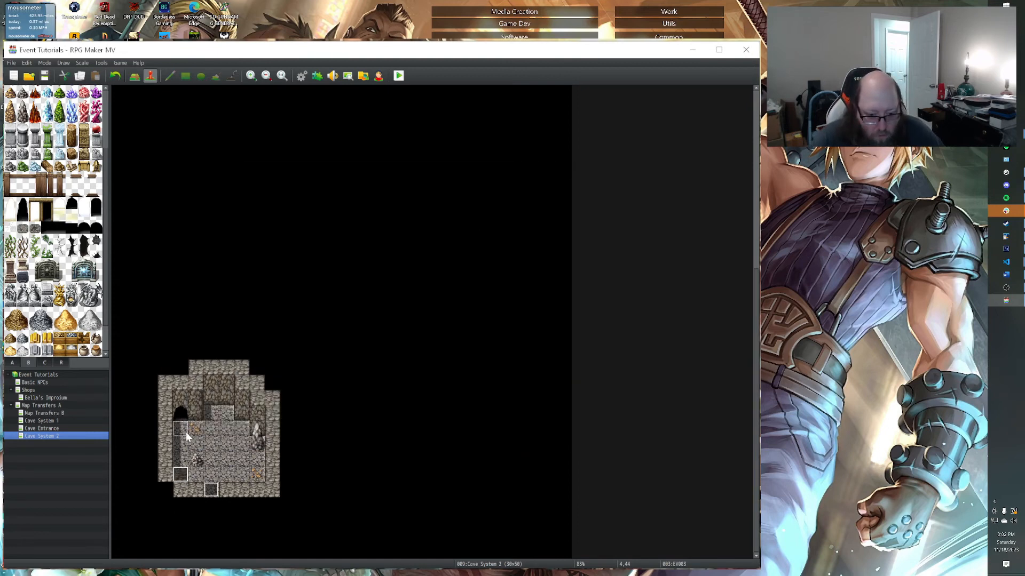
{"action": "left_click_drag", "start_coordinate": [186, 419], "coordinate": [184, 414]}
Switch to map drawing and paint a five-tile-wide block of wall-top tiles from the room's south wall down to the map's bottom edge.
{"action": "left_click", "coordinate": [196, 505]}
{"action": "right_click", "coordinate": [199, 494]}
{"action": "left_click", "coordinate": [149, 77]}
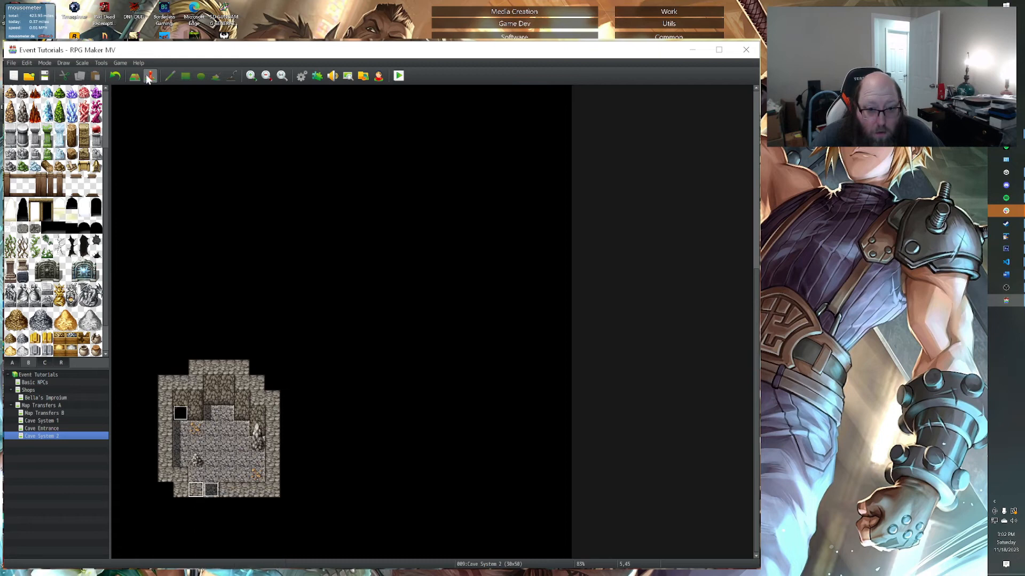
{"action": "left_click", "coordinate": [136, 77]}
{"action": "left_click_drag", "start_coordinate": [196, 505], "coordinate": [261, 505]}
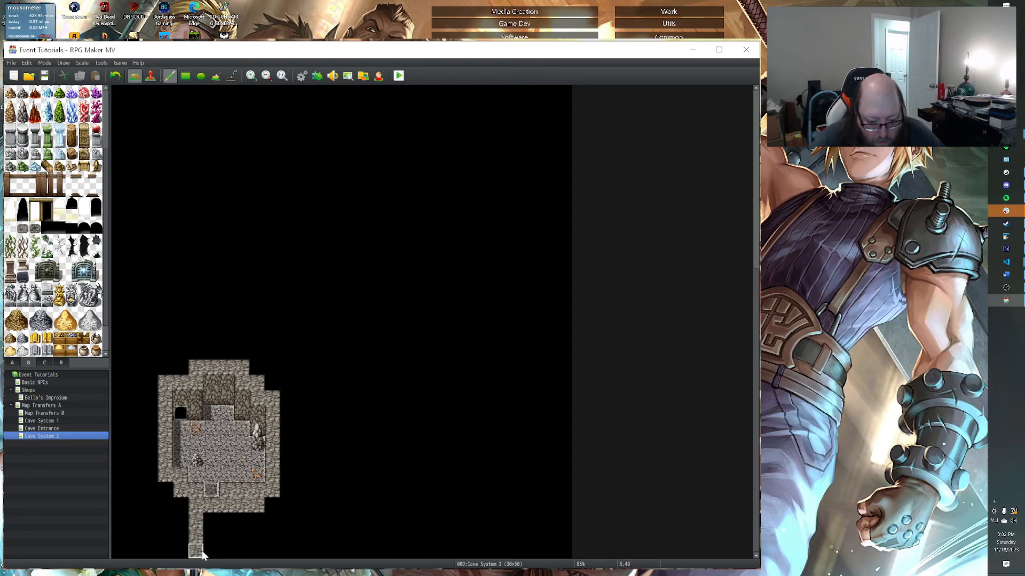
{"action": "mouse_move", "coordinate": [249, 554]}
{"action": "left_mouse_down"}
{"action": "mouse_move", "coordinate": [263, 519]}
{"action": "mouse_move", "coordinate": [210, 545]}
{"action": "left_mouse_up"}
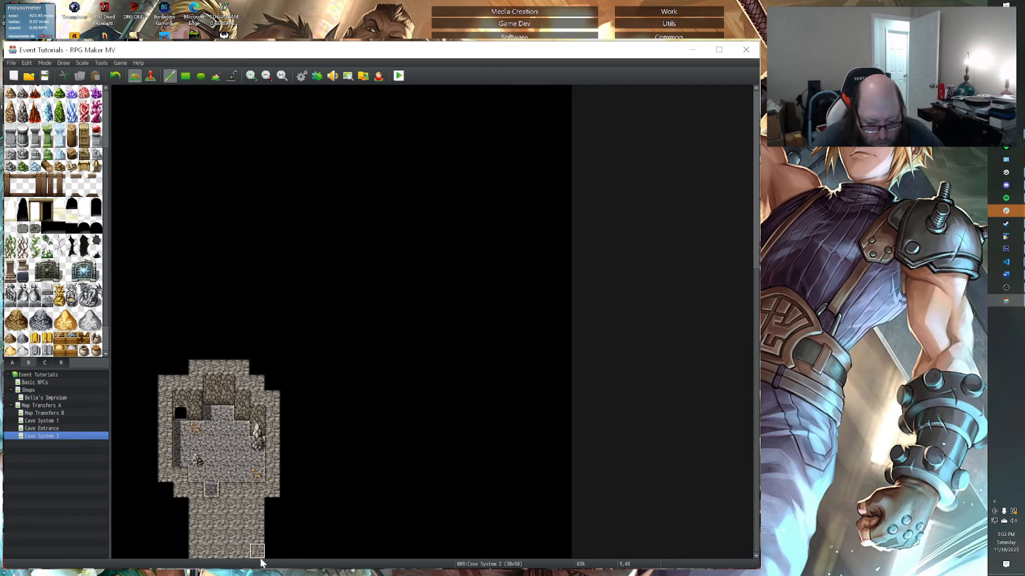
Trim the new wall block's southeast corner in steps and its western column with black.
{"action": "left_click", "coordinate": [258, 536]}
{"action": "left_click", "coordinate": [239, 548]}
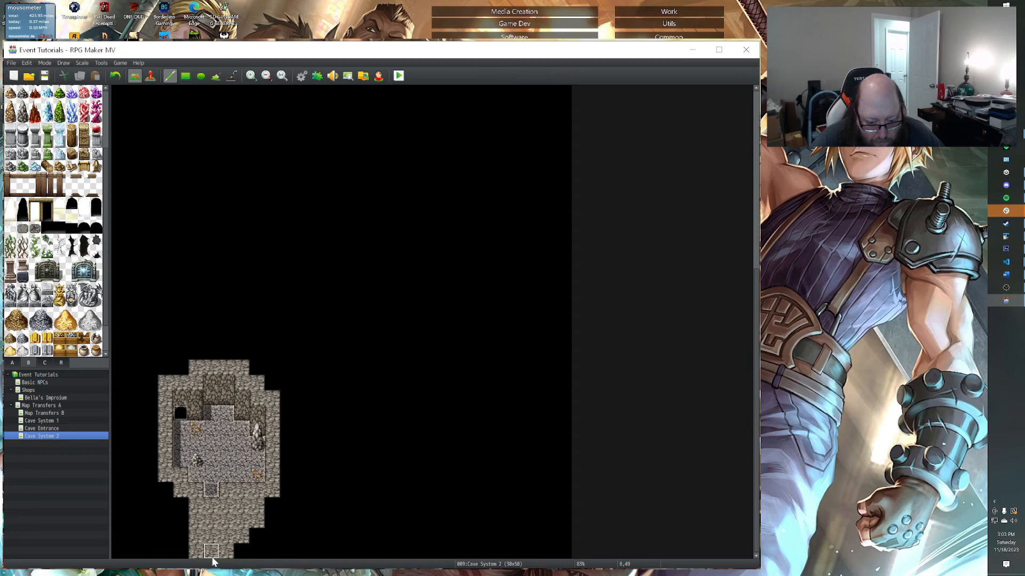
{"action": "left_click_drag", "start_coordinate": [193, 524], "coordinate": [177, 558]}
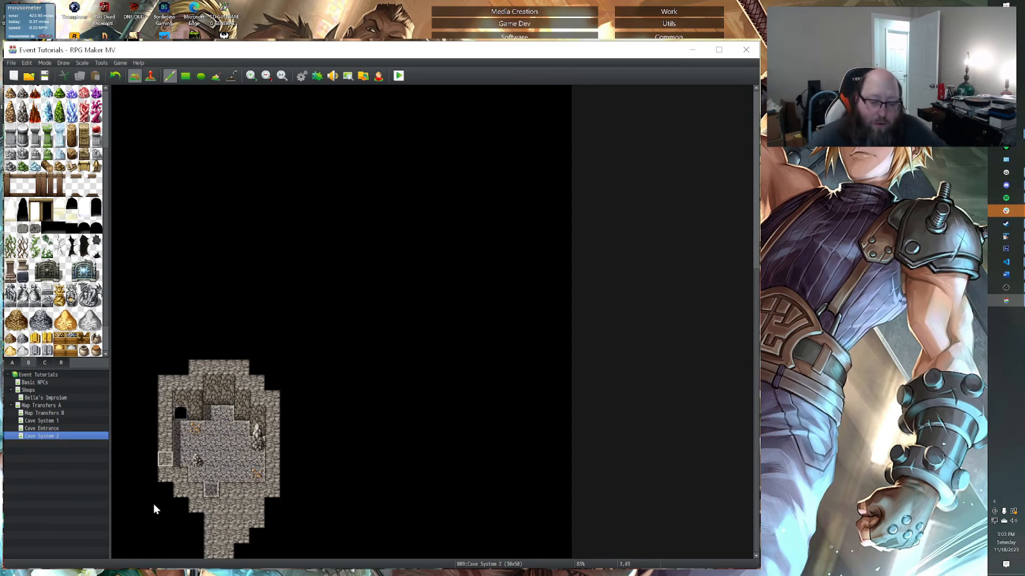
Paint cave wall face tiles beneath the stepped southwest and southeast edges of the lower room's wall tops.
{"action": "mouse_move", "coordinate": [165, 504]}
{"action": "left_mouse_down"}
{"action": "mouse_move", "coordinate": [192, 539]}
{"action": "mouse_move", "coordinate": [258, 555]}
{"action": "mouse_move", "coordinate": [241, 549]}
{"action": "left_mouse_up"}
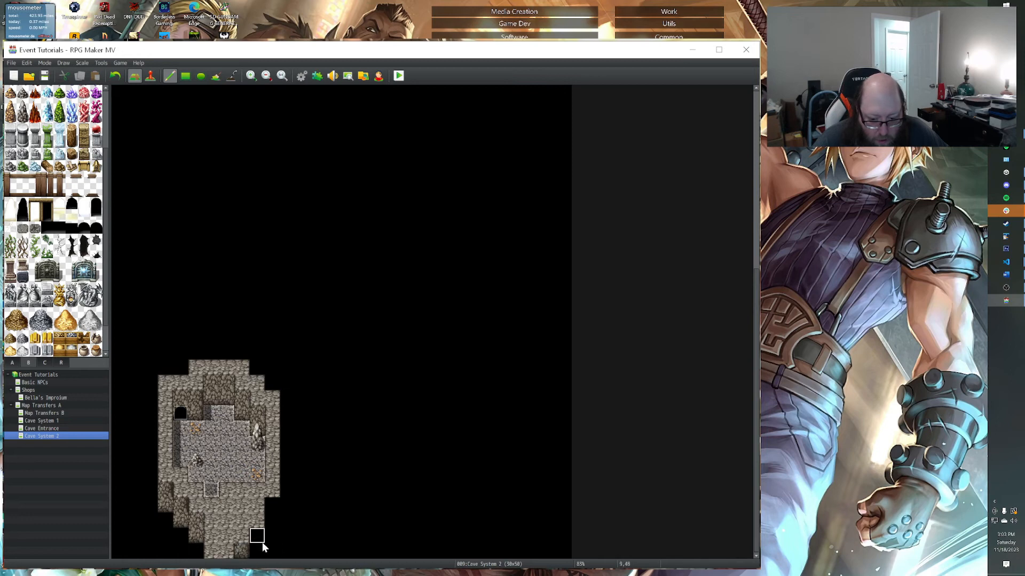
{"action": "left_click_drag", "start_coordinate": [261, 540], "coordinate": [261, 548]}
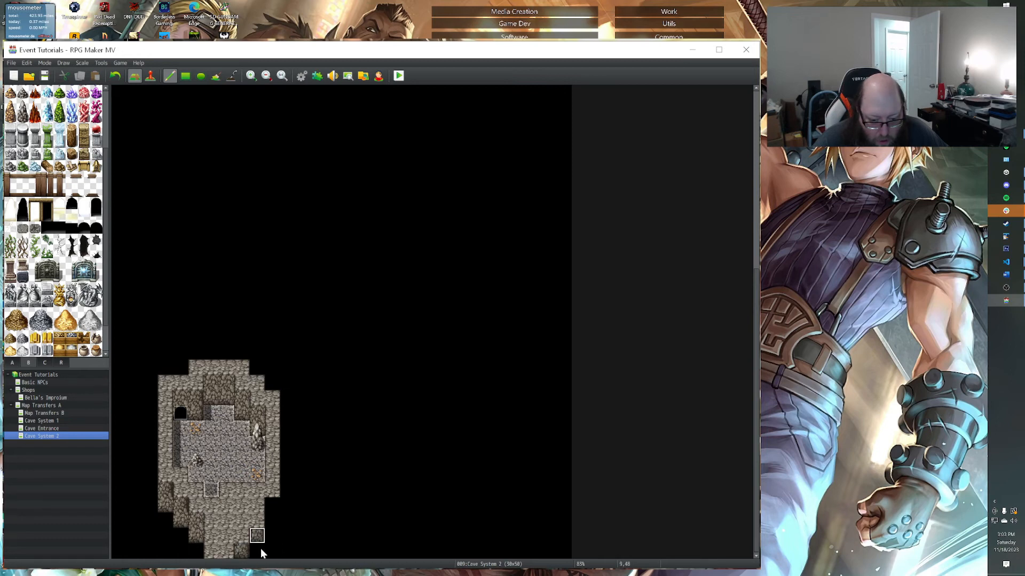
{"action": "left_click", "coordinate": [273, 511]}
{"action": "left_click_drag", "start_coordinate": [273, 511], "coordinate": [274, 524]}
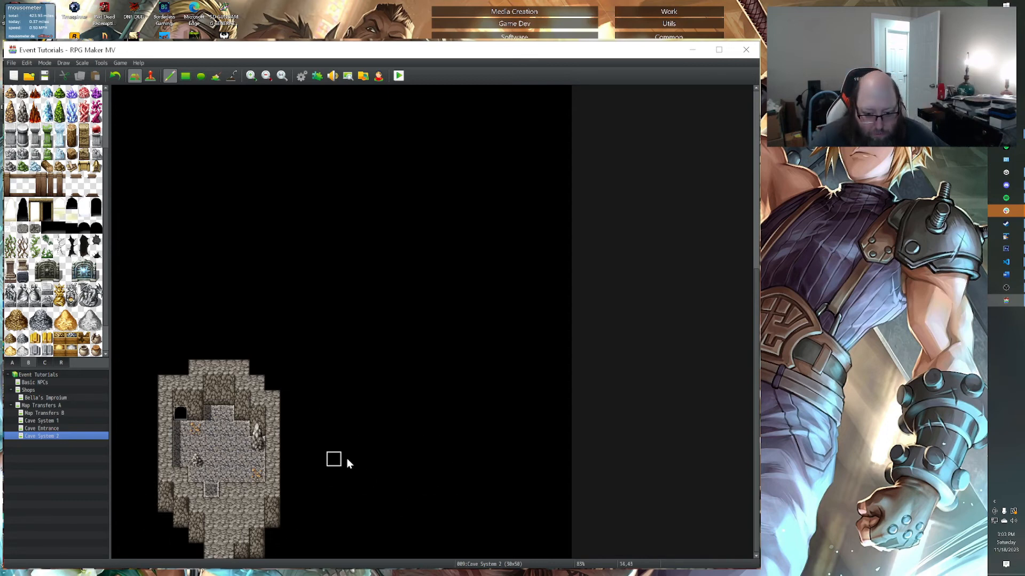
Paint a solid block of cave wall face tiles beneath the upper room's south and southwest edge.
{"action": "scroll", "coordinate": [362, 528], "scroll_direction": "up", "scroll_amount": 5}
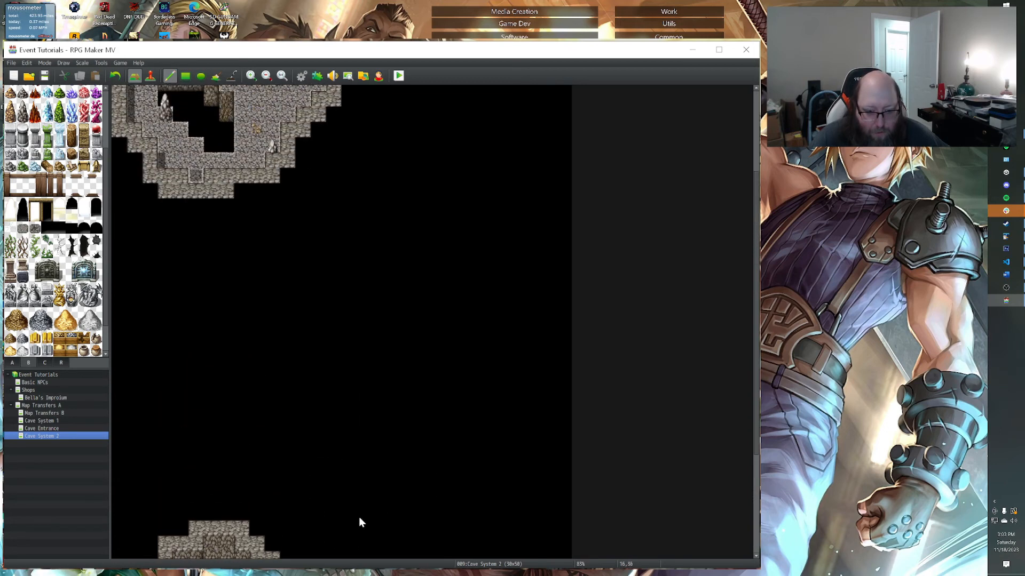
{"action": "scroll", "coordinate": [359, 518], "scroll_direction": "up", "scroll_amount": 1}
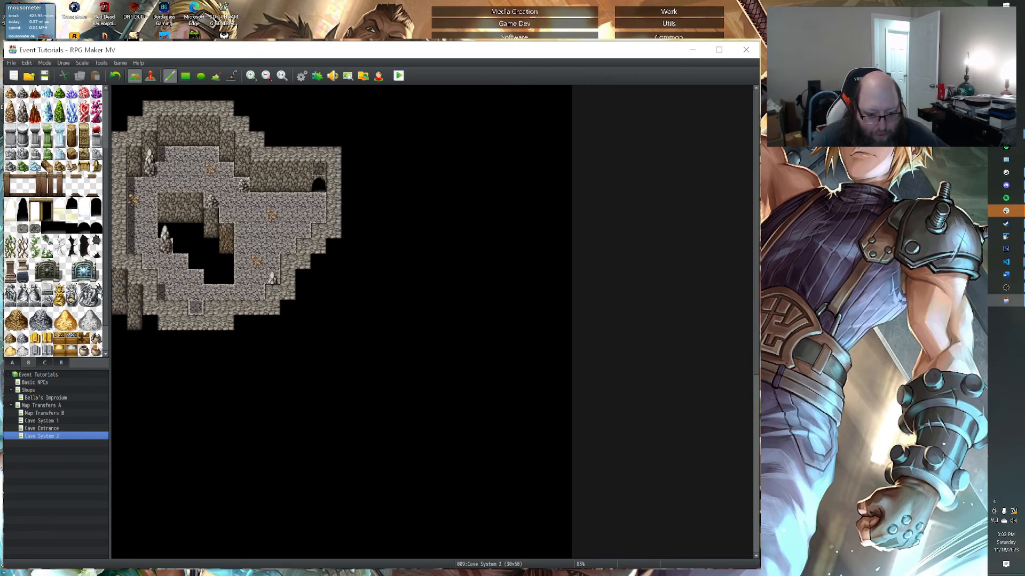
{"action": "mouse_move", "coordinate": [145, 355]}
{"action": "left_mouse_down"}
{"action": "mouse_move", "coordinate": [160, 337]}
{"action": "mouse_move", "coordinate": [167, 368]}
{"action": "mouse_move", "coordinate": [208, 368]}
{"action": "mouse_move", "coordinate": [227, 356]}
{"action": "mouse_move", "coordinate": [223, 345]}
{"action": "left_mouse_up"}
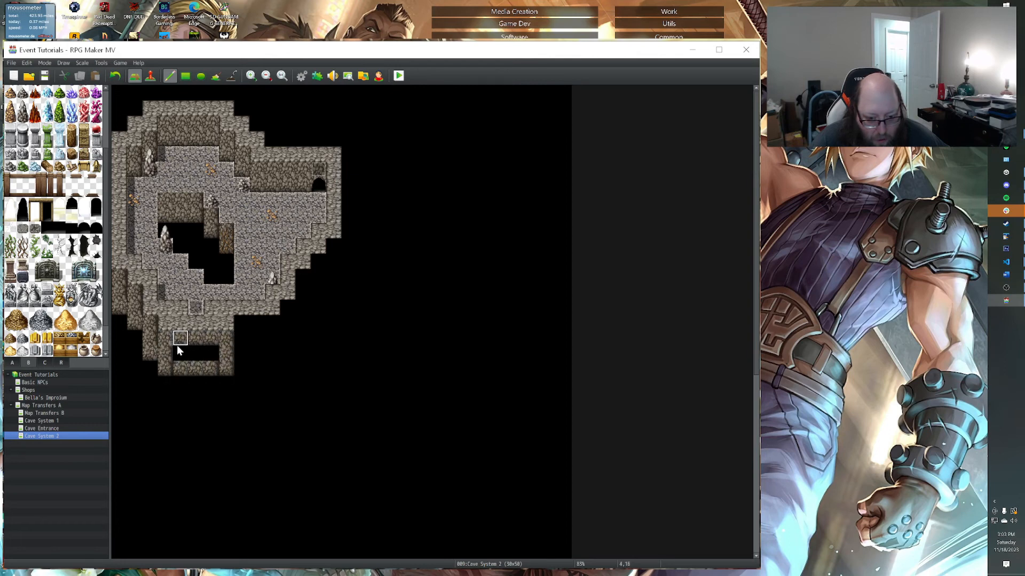
{"action": "left_click", "coordinate": [212, 354]}
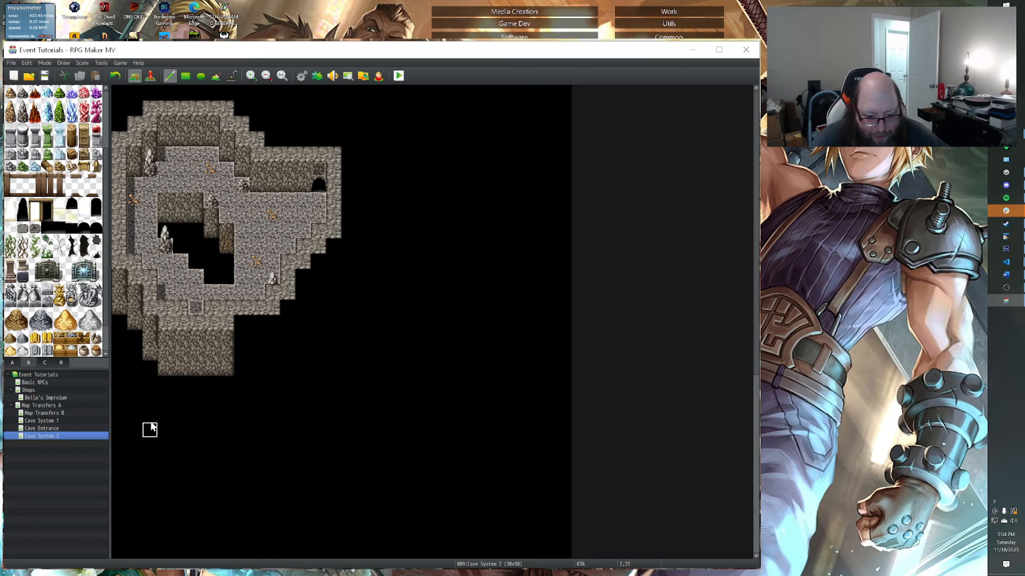
Continue the cave wall faces in steps beneath the upper room's southeast edge, up to its easternmost column.
{"action": "mouse_move", "coordinate": [244, 326]}
{"action": "left_mouse_down"}
{"action": "mouse_move", "coordinate": [241, 347]}
{"action": "mouse_move", "coordinate": [256, 323]}
{"action": "mouse_move", "coordinate": [256, 350]}
{"action": "mouse_move", "coordinate": [276, 321]}
{"action": "mouse_move", "coordinate": [267, 354]}
{"action": "left_mouse_up"}
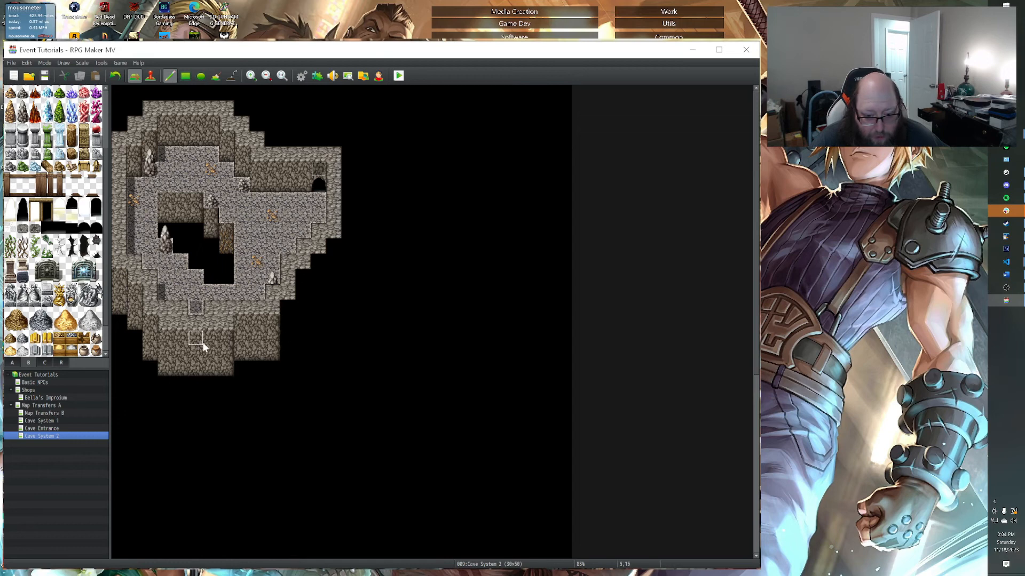
{"action": "left_click_drag", "start_coordinate": [289, 315], "coordinate": [286, 338]}
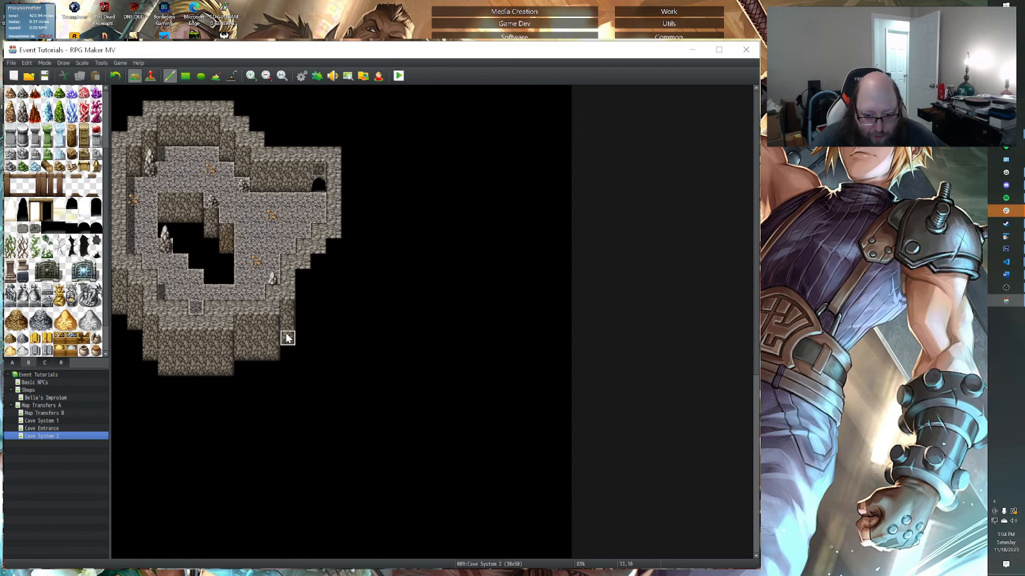
{"action": "left_click", "coordinate": [302, 284]}
{"action": "left_click_drag", "start_coordinate": [319, 261], "coordinate": [316, 292]}
{"action": "left_click_drag", "start_coordinate": [333, 246], "coordinate": [335, 278]}
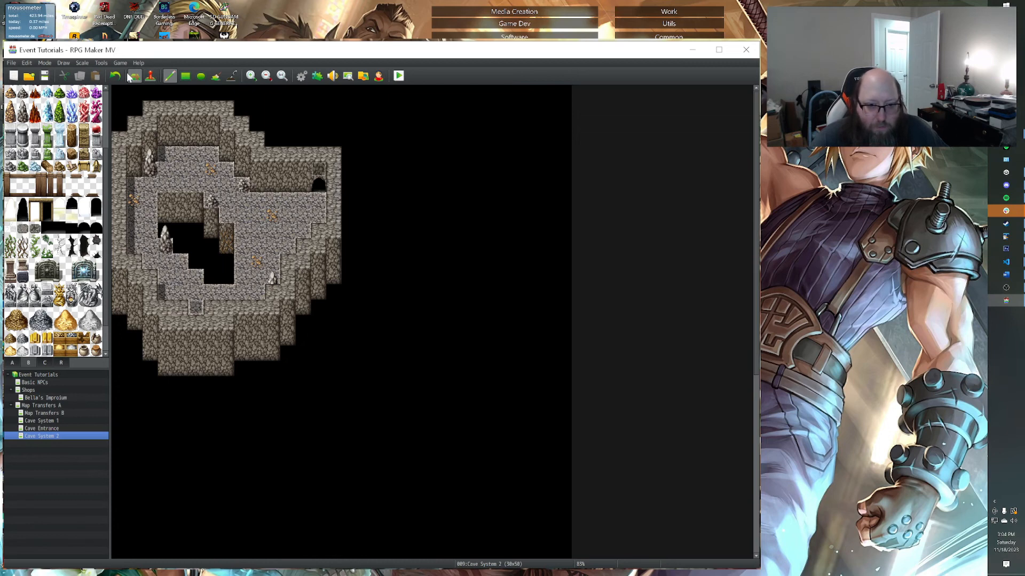
Switch to event editing and point the upper room's southern transfer event to Cave System 2 (4,41), just below the lower room's doorway.
{"action": "left_click", "coordinate": [150, 75]}
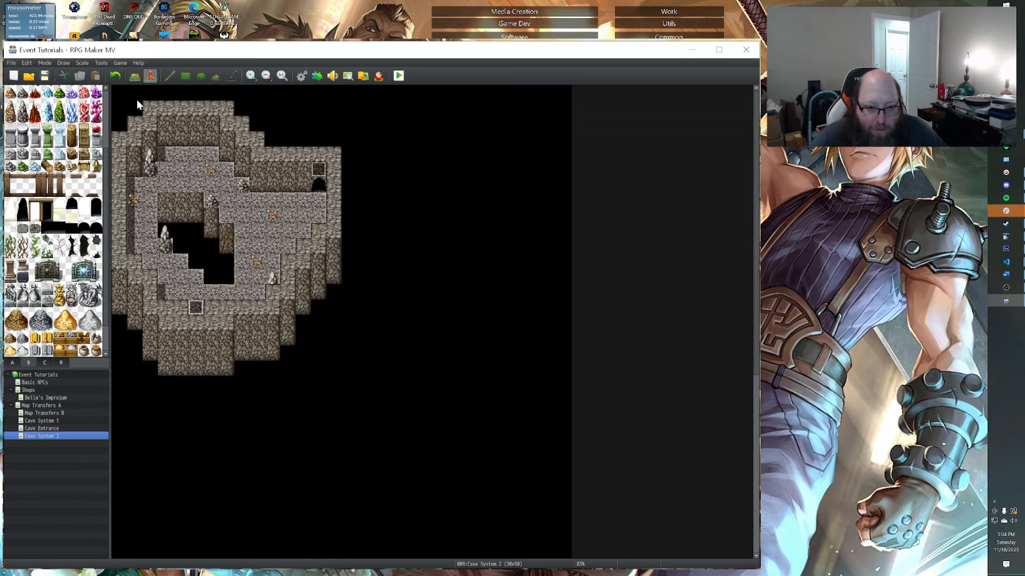
{"action": "double_click", "coordinate": [196, 308]}
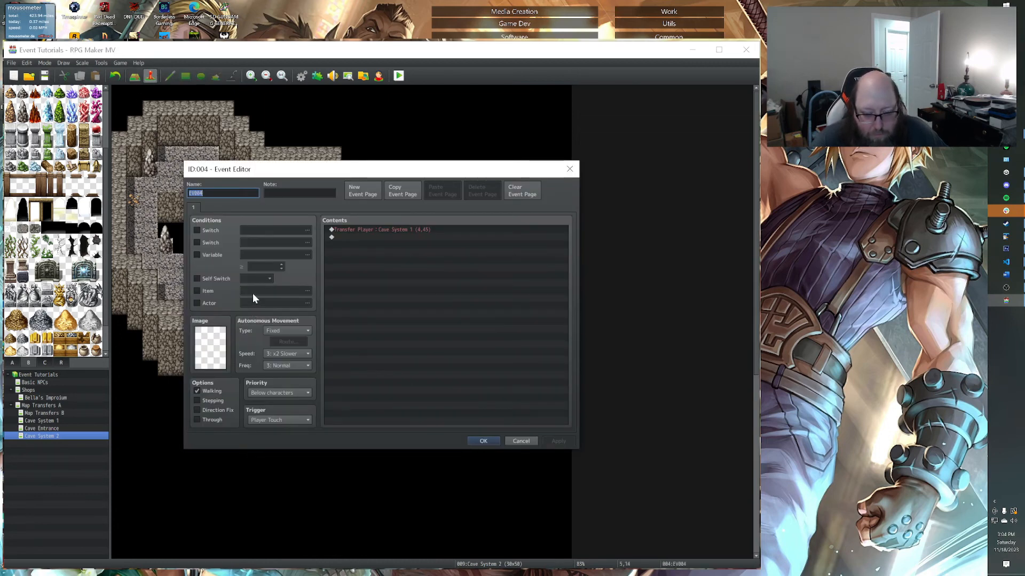
{"action": "double_click", "coordinate": [372, 230]}
{"action": "left_click", "coordinate": [420, 288]}
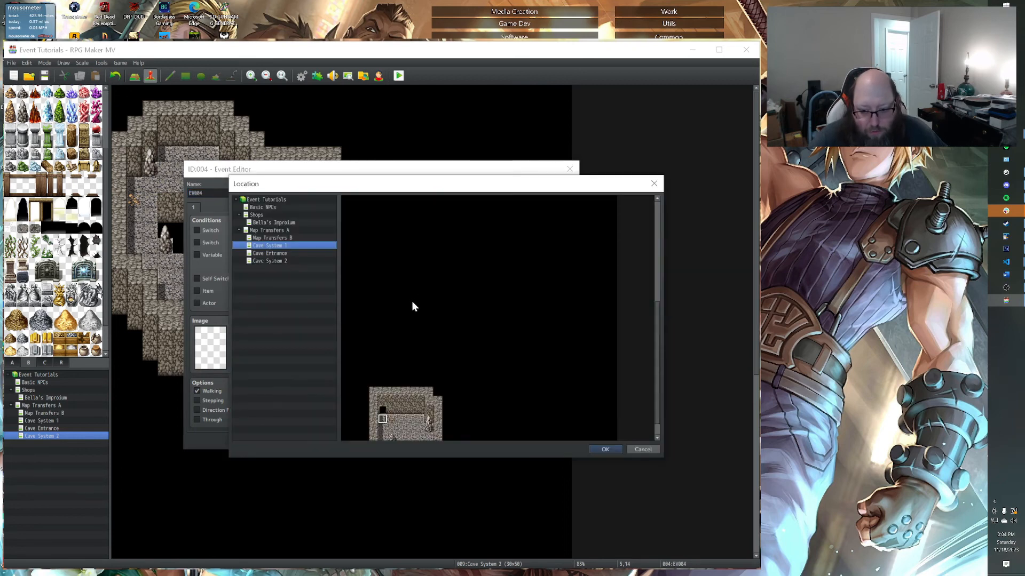
{"action": "left_click", "coordinate": [270, 260]}
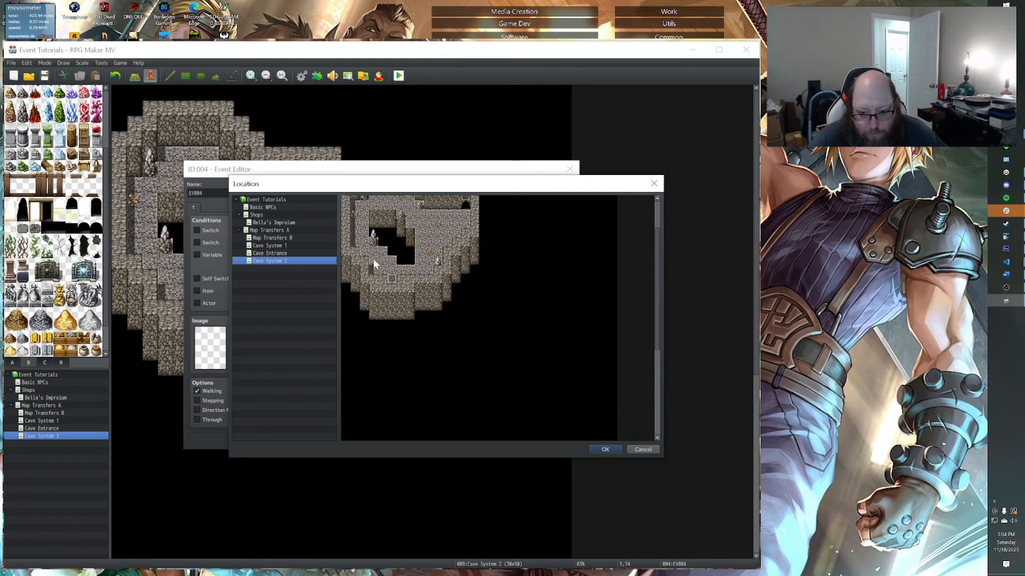
{"action": "scroll", "coordinate": [384, 293], "scroll_direction": "down", "scroll_amount": 5}
{"action": "left_click", "coordinate": [381, 363]}
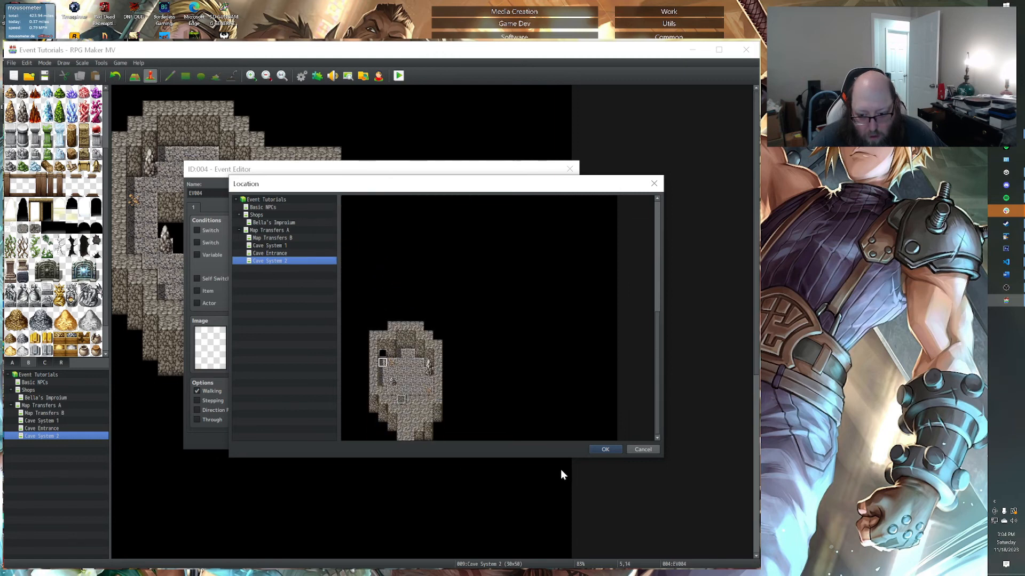
{"action": "left_click", "coordinate": [605, 450]}
{"action": "left_click", "coordinate": [458, 378]}
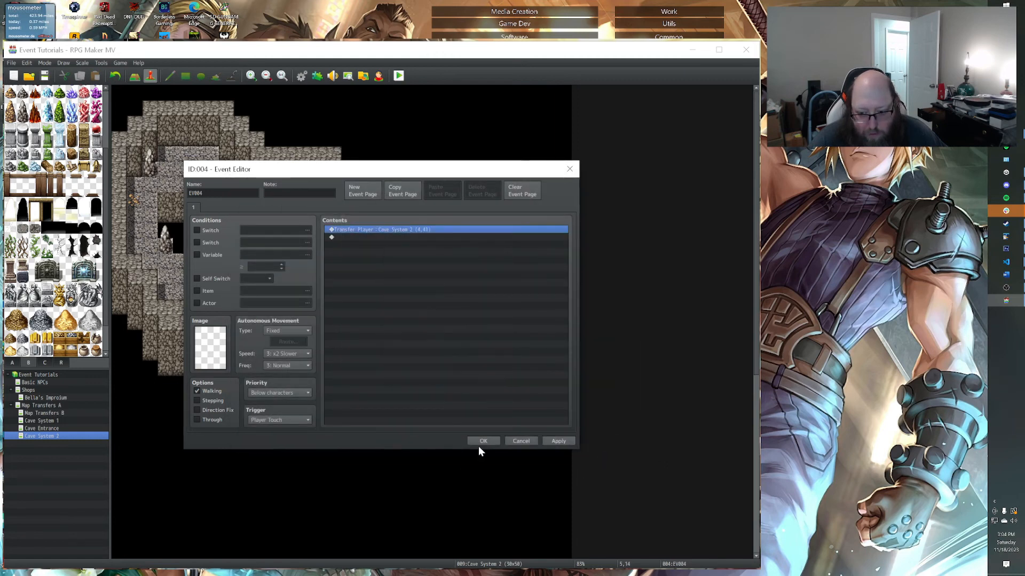
{"action": "left_click", "coordinate": [480, 443]}
Remove the northeast cave doorway from the upper room's wall and delete the transfer event above it.
{"action": "left_click", "coordinate": [300, 185]}
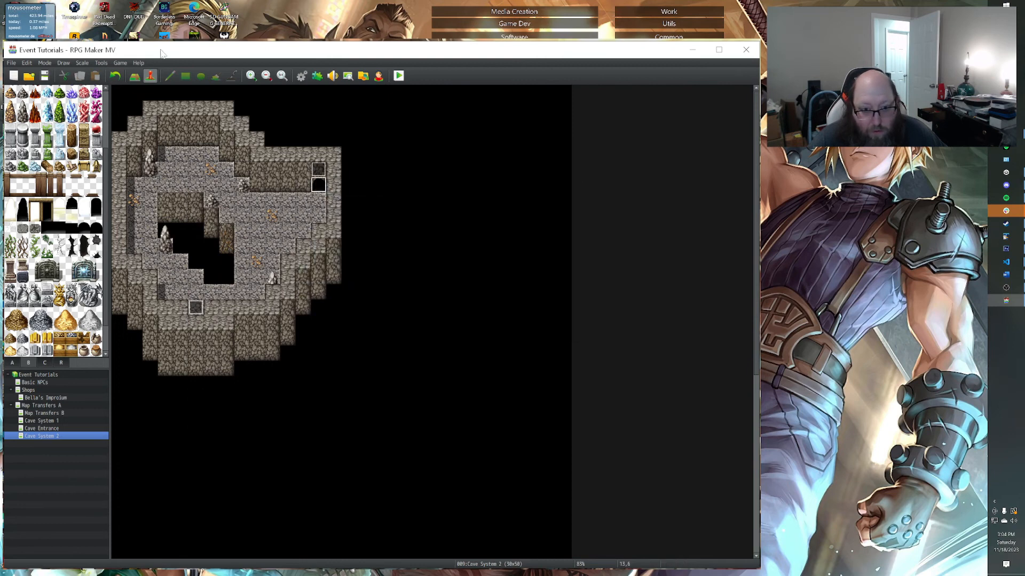
{"action": "left_click", "coordinate": [134, 77]}
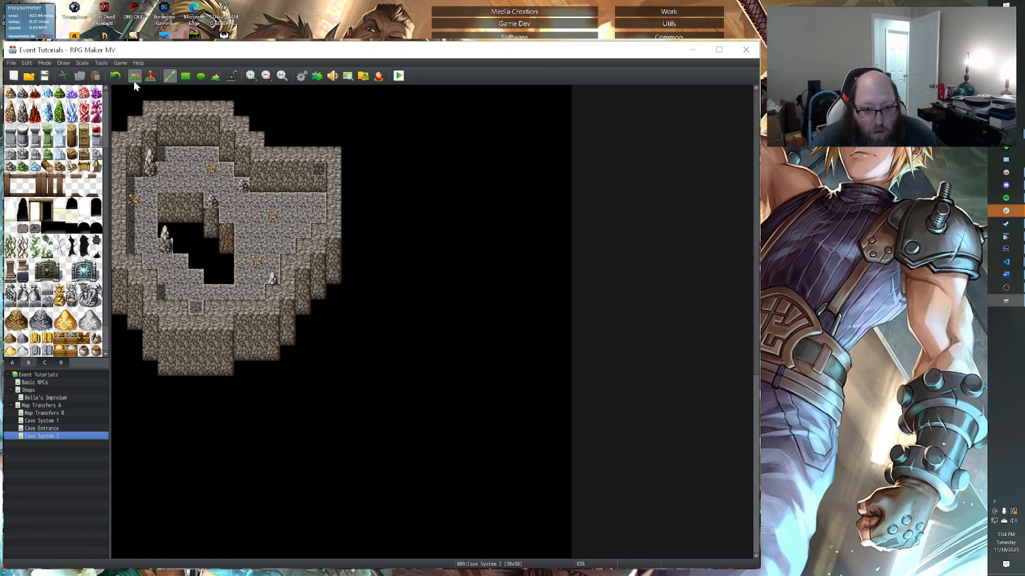
{"action": "left_click", "coordinate": [151, 77]}
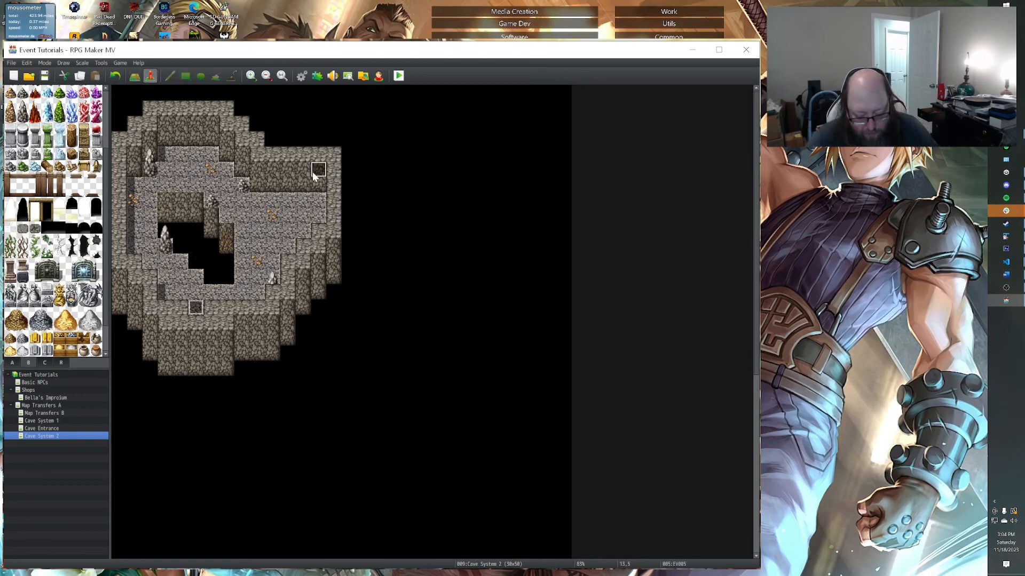
Delete the Fadeout Screen and Control Switches commands from the lower room's southern exit event.
{"action": "scroll", "coordinate": [241, 216], "scroll_direction": "down", "scroll_amount": 5}
{"action": "scroll", "coordinate": [241, 216], "scroll_direction": "down", "scroll_amount": 1}
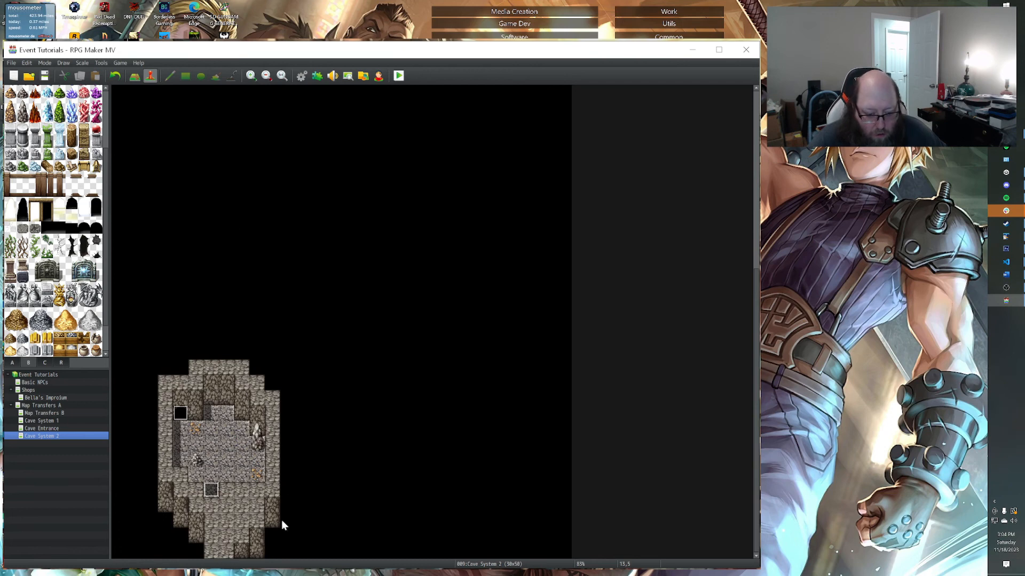
{"action": "double_click", "coordinate": [211, 489]}
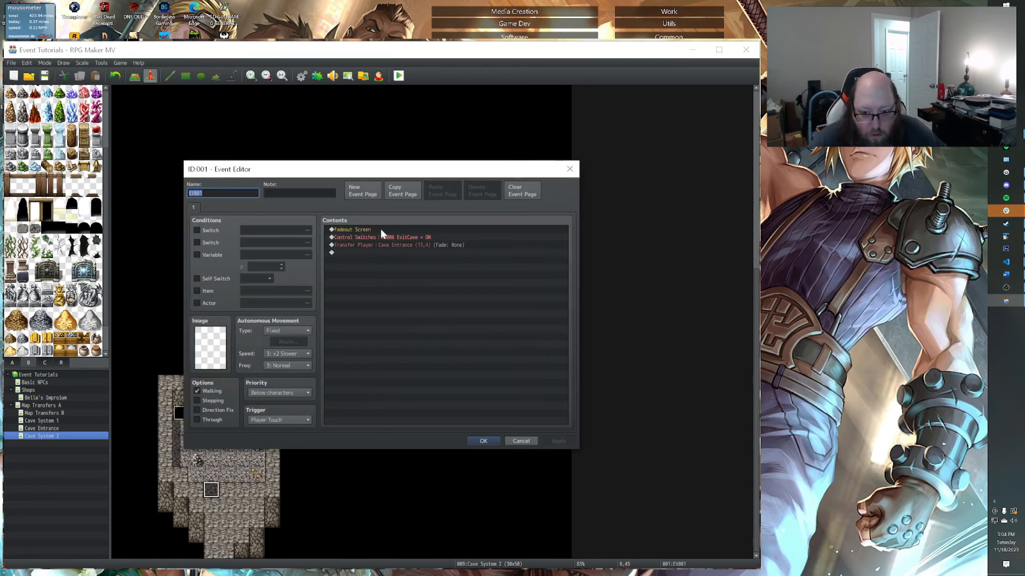
{"action": "left_click", "coordinate": [380, 229]}
{"action": "key", "text": "Delete"}
{"action": "key", "text": "Delete"}
Set the southern exit event's transfer destination to Cave System 1 (13,7), below that map's northeast doorway, and save the event.
{"action": "double_click", "coordinate": [375, 229]}
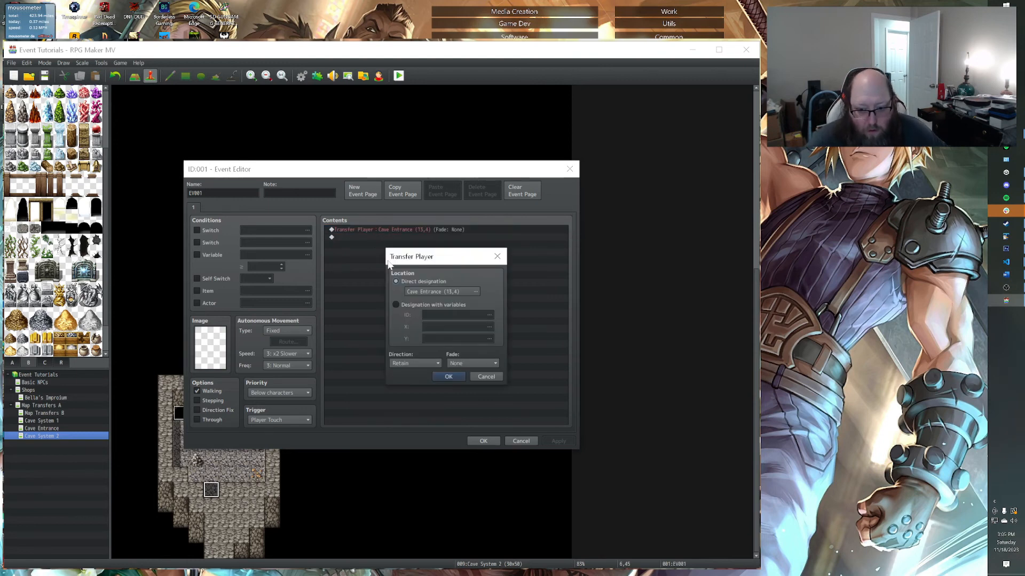
{"action": "left_click", "coordinate": [420, 293]}
{"action": "left_click", "coordinate": [275, 246]}
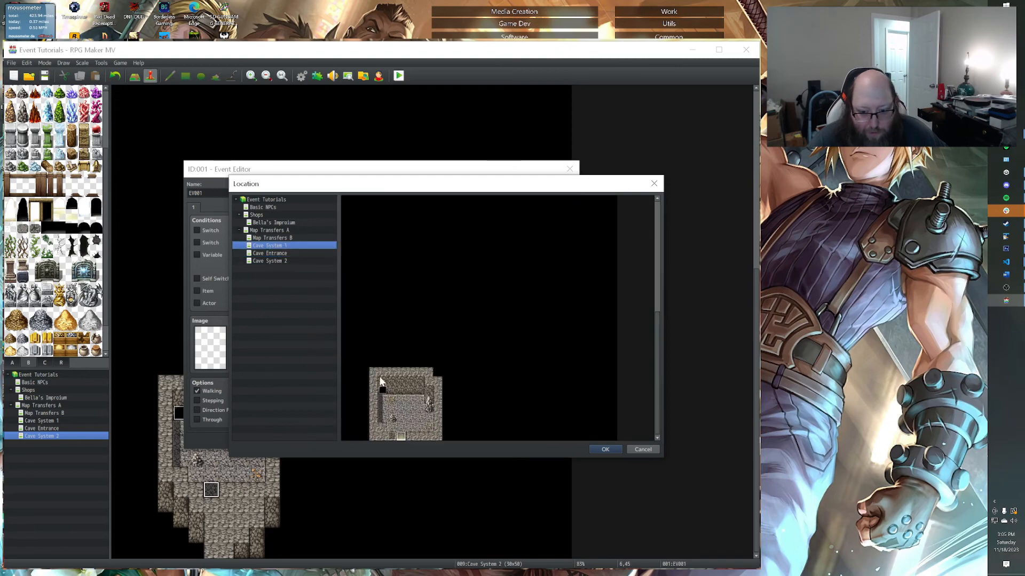
{"action": "scroll", "coordinate": [401, 346], "scroll_direction": "down", "scroll_amount": 3}
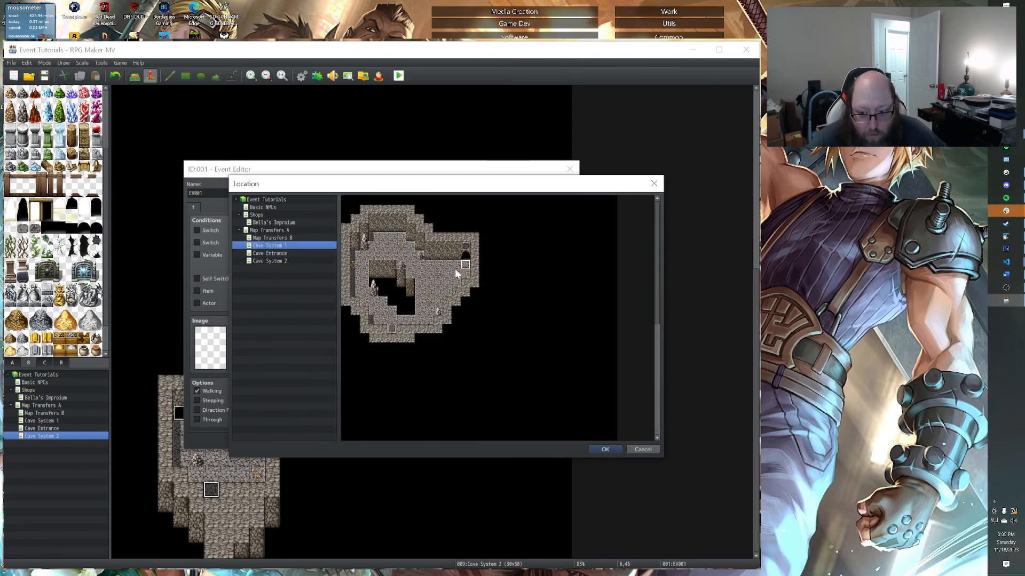
{"action": "left_click", "coordinate": [604, 450]}
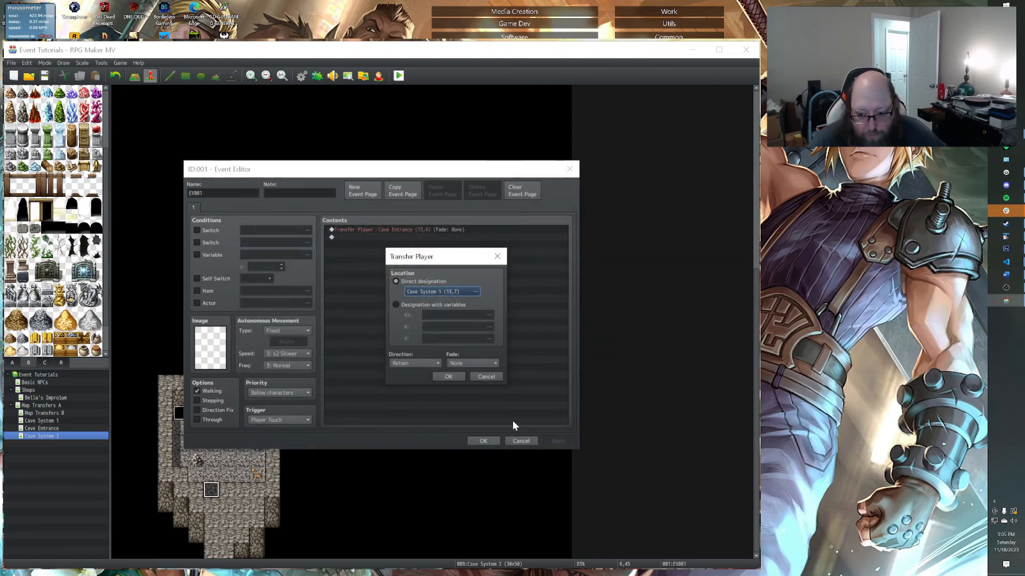
{"action": "left_click", "coordinate": [437, 372]}
{"action": "left_click", "coordinate": [558, 442]}
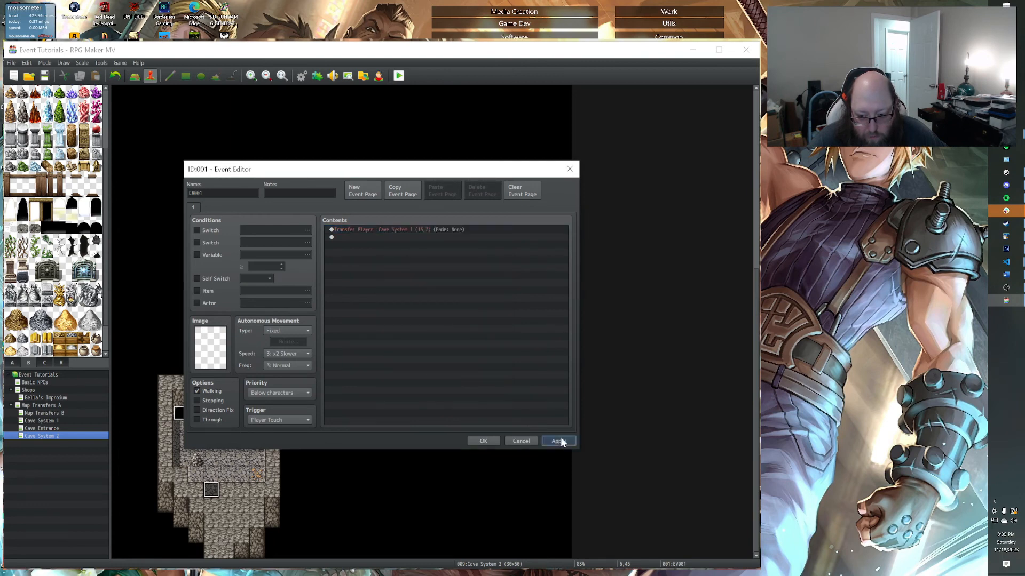
{"action": "left_click", "coordinate": [479, 442]}
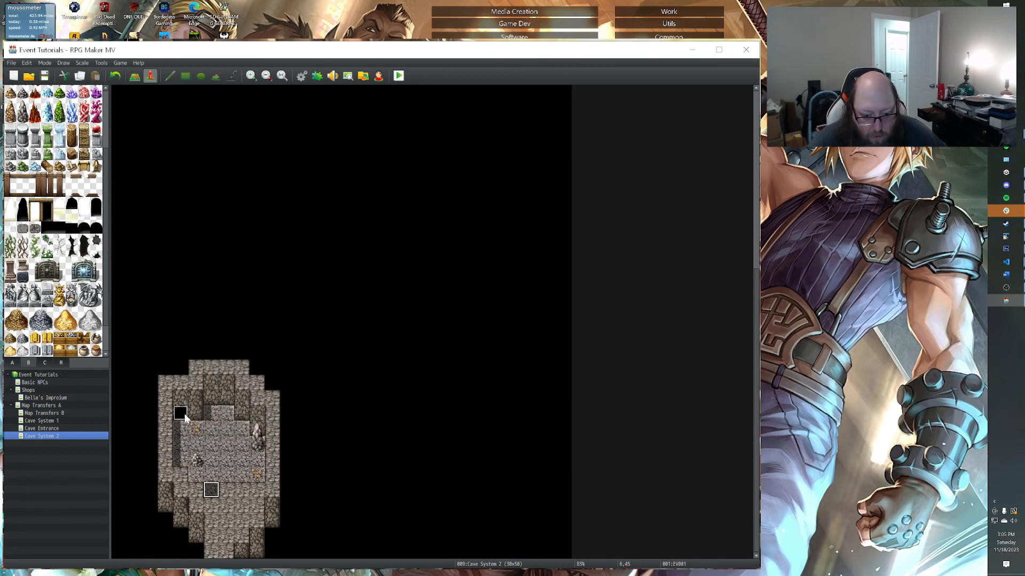
Set the transfer destination of the lower room's northwest doorway event to Cave System 2 (5,13) and save the event.
{"action": "double_click", "coordinate": [178, 414]}
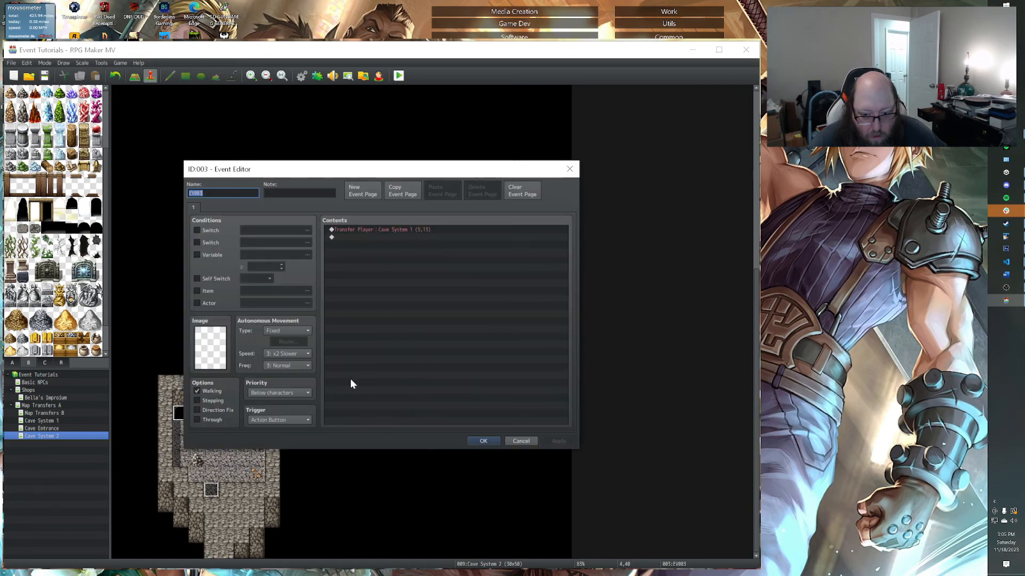
{"action": "double_click", "coordinate": [416, 230]}
{"action": "left_click", "coordinate": [434, 288]}
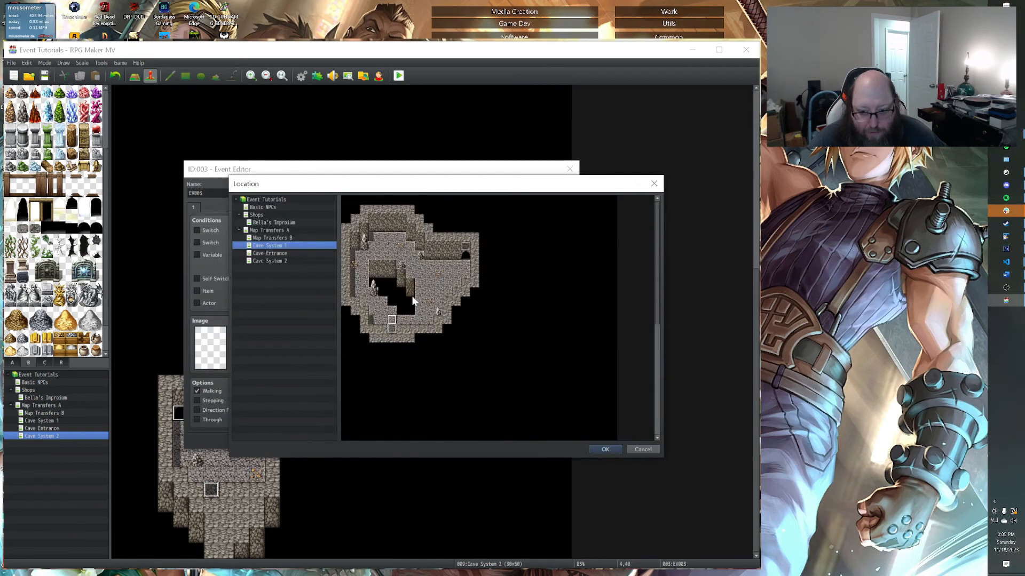
{"action": "left_click", "coordinate": [257, 261]}
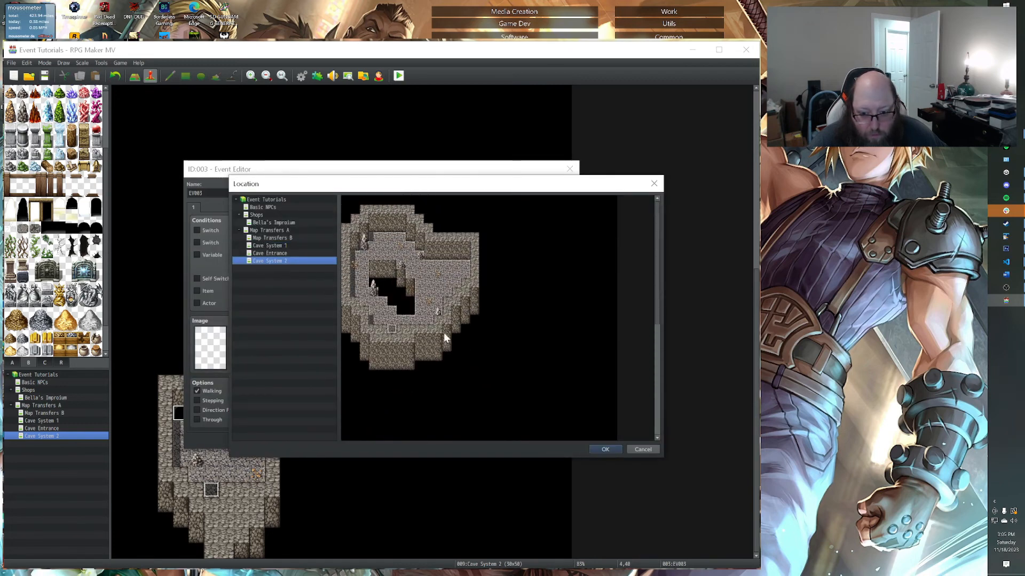
{"action": "left_click", "coordinate": [391, 320]}
{"action": "left_click", "coordinate": [606, 449]}
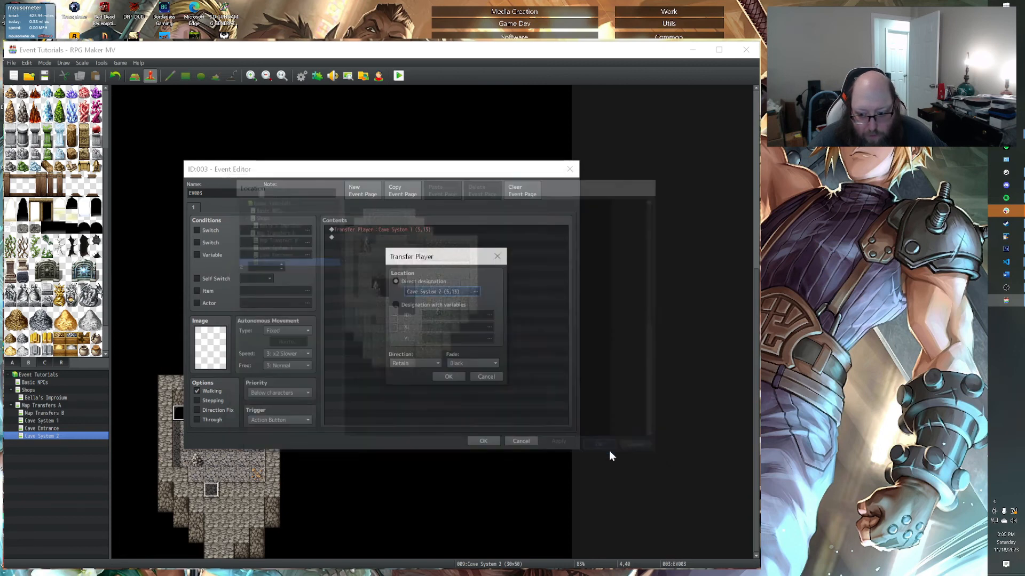
{"action": "left_click", "coordinate": [447, 376]}
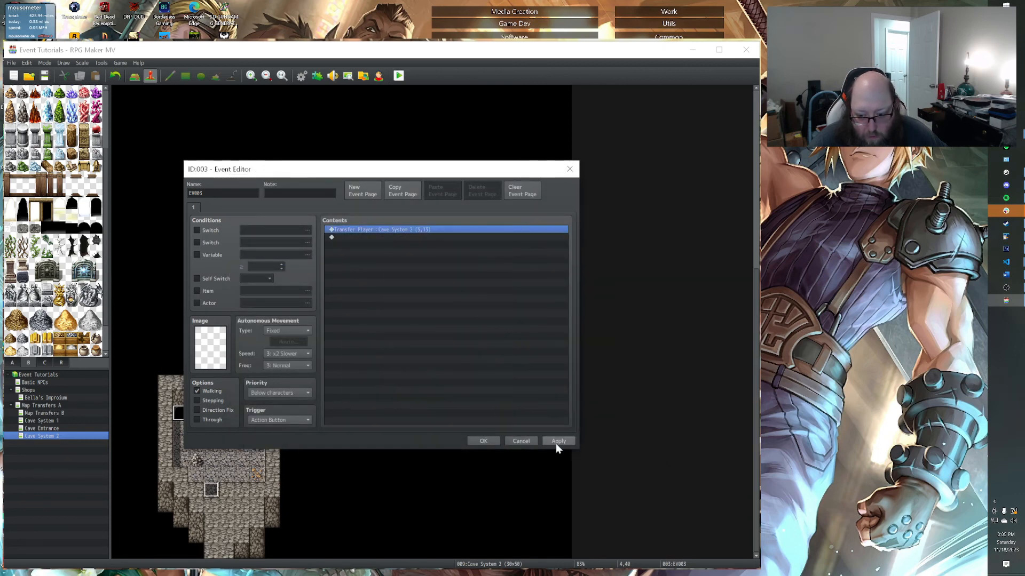
{"action": "left_click", "coordinate": [482, 441]}
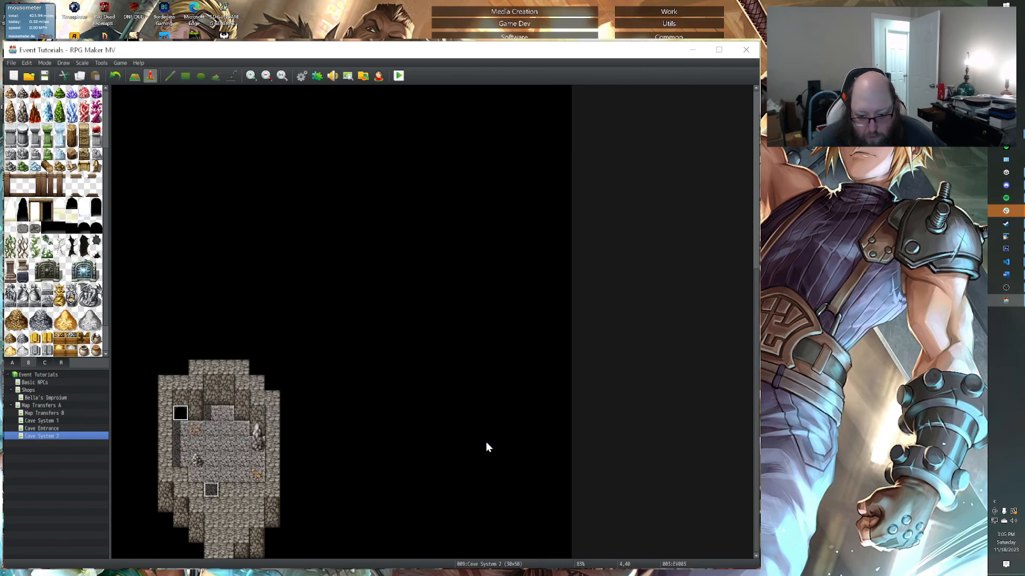
Reopen the northwest doorway event, choose its trigger type and save it.
{"action": "double_click", "coordinate": [180, 413]}
{"action": "left_click", "coordinate": [273, 422]}
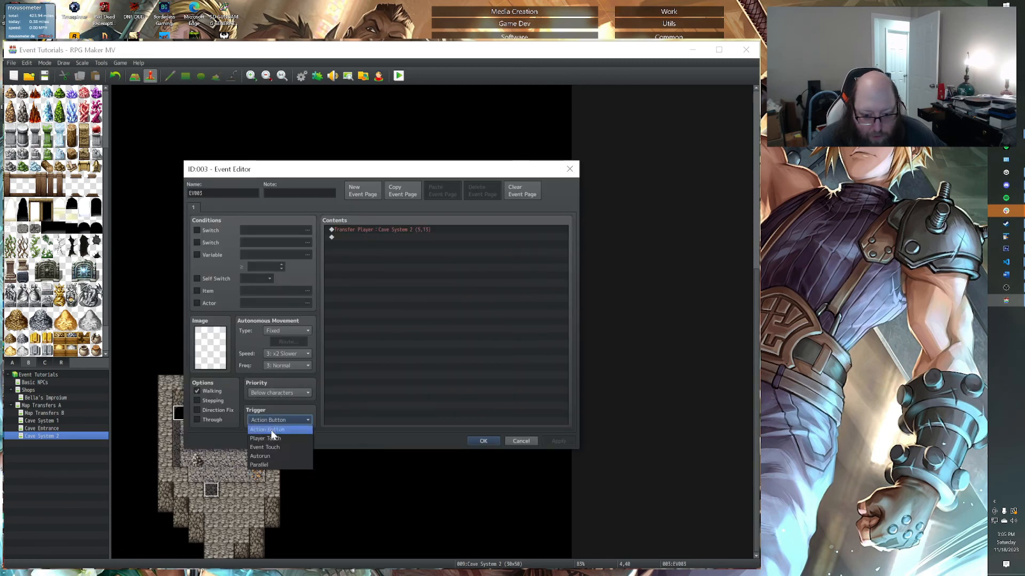
{"action": "left_click", "coordinate": [271, 431]}
{"action": "left_click", "coordinate": [483, 442]}
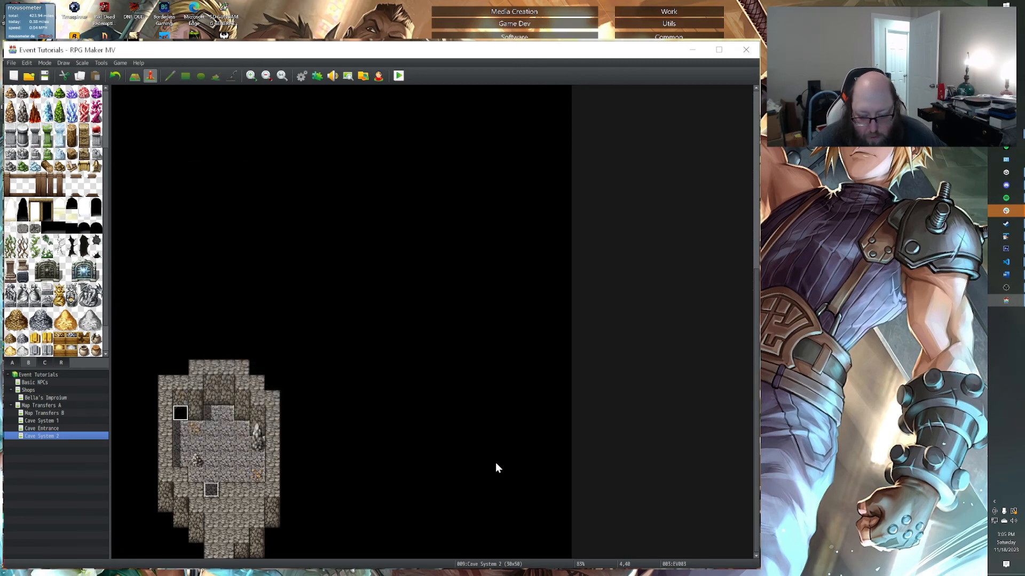
Review the southern exit events of both Cave System 2 rooms and of Cave System 1's upper room.
{"action": "double_click", "coordinate": [211, 490]}
{"action": "left_click", "coordinate": [474, 442]}
{"action": "scroll", "coordinate": [373, 415], "scroll_direction": "up", "scroll_amount": 5}
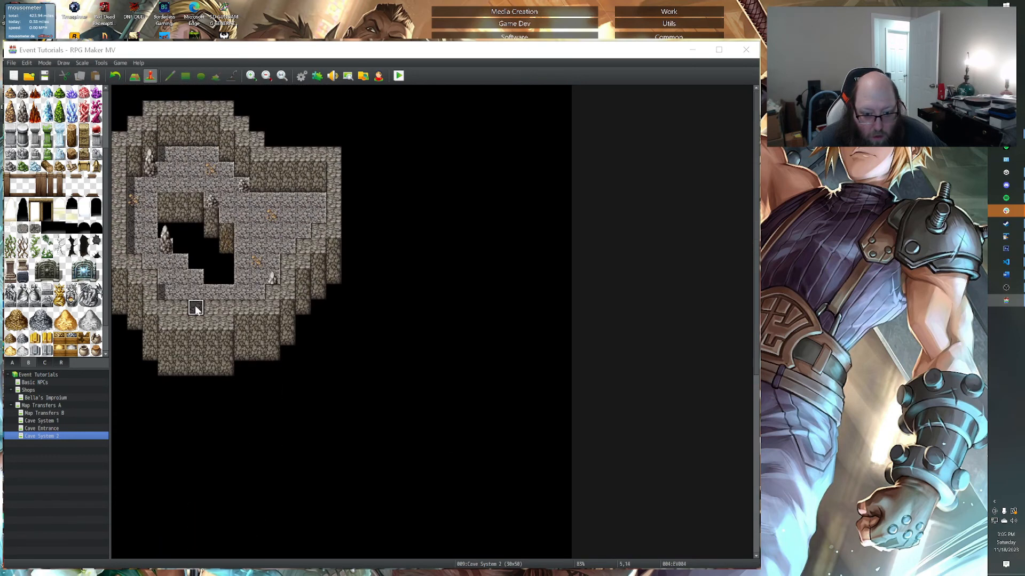
{"action": "double_click", "coordinate": [196, 307]}
{"action": "left_click", "coordinate": [475, 441]}
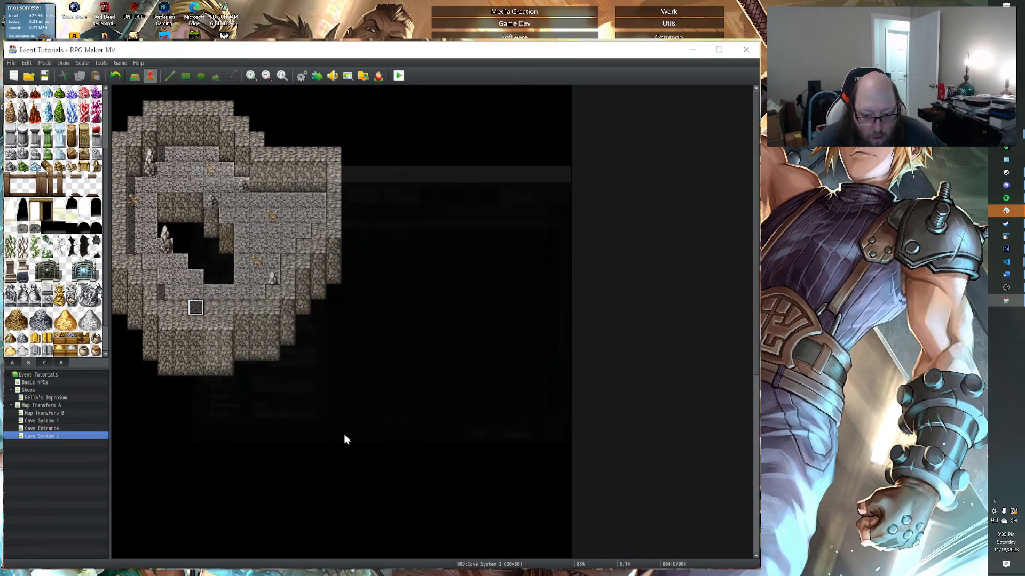
{"action": "left_click", "coordinate": [49, 421]}
{"action": "double_click", "coordinate": [196, 306]}
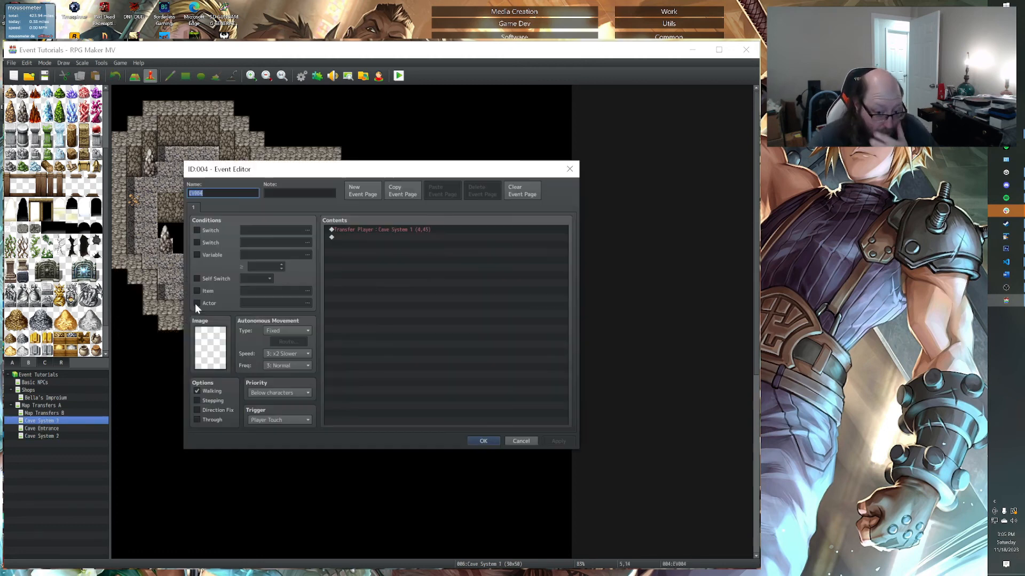
{"action": "left_click", "coordinate": [481, 441]}
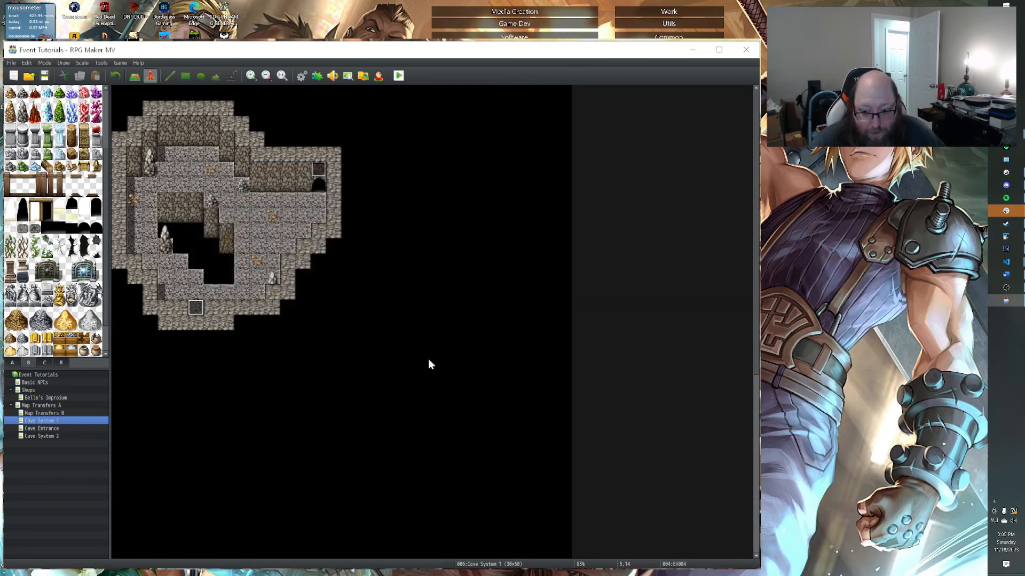
Set the trigger of the northeast doorway event in Cave System 1's upper room to Player Touch.
{"action": "left_click", "coordinate": [318, 188]}
{"action": "double_click", "coordinate": [318, 188]}
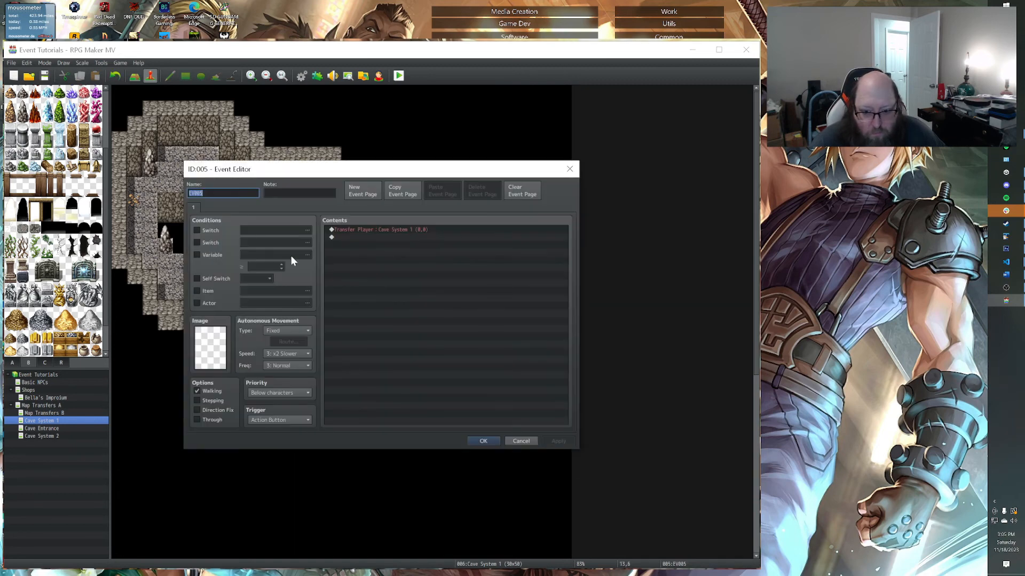
{"action": "left_click", "coordinate": [286, 420]}
{"action": "left_click", "coordinate": [272, 435]}
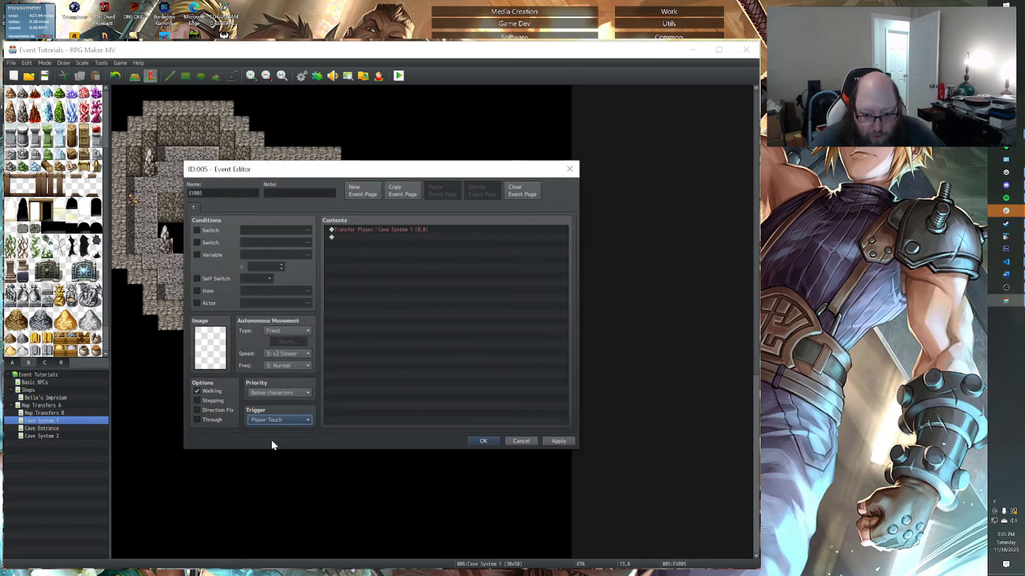
Set the northeast doorway event's transfer destination to Cave System 2 (6,44), inside the lower room's southern exit, and save the event.
{"action": "double_click", "coordinate": [399, 230]}
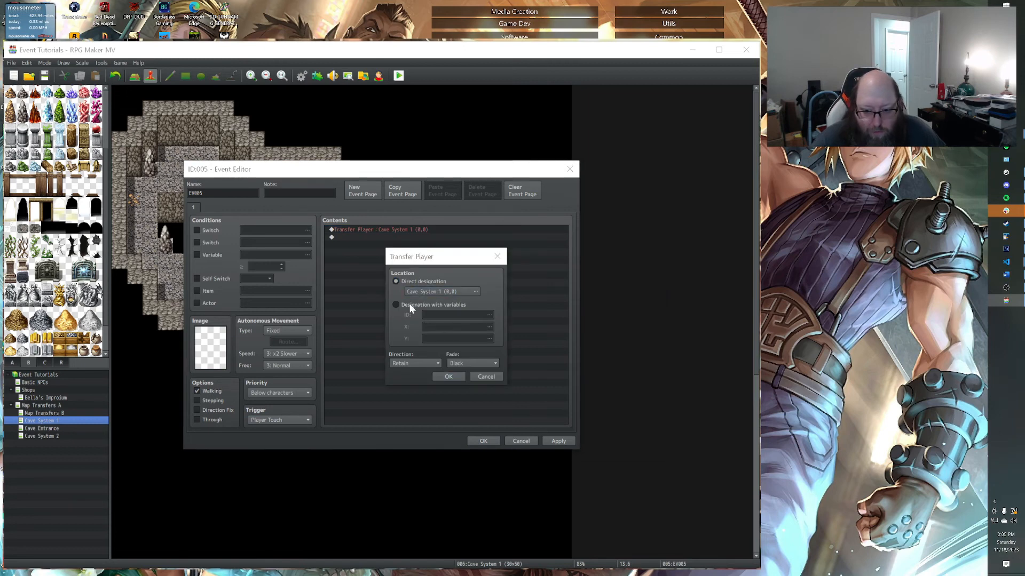
{"action": "left_click", "coordinate": [413, 292]}
{"action": "left_click", "coordinate": [255, 261]}
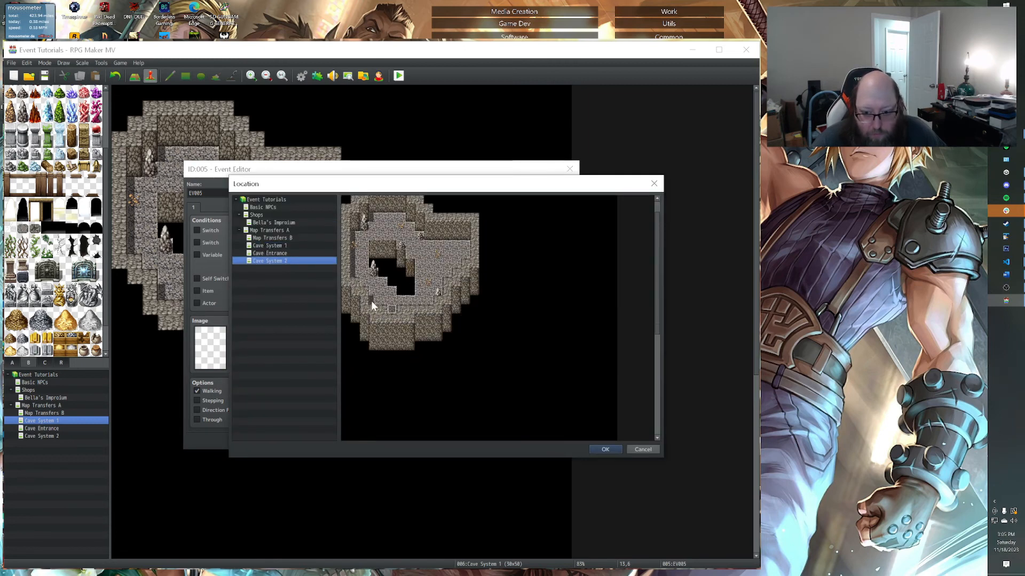
{"action": "scroll", "coordinate": [417, 314], "scroll_direction": "down", "scroll_amount": 5}
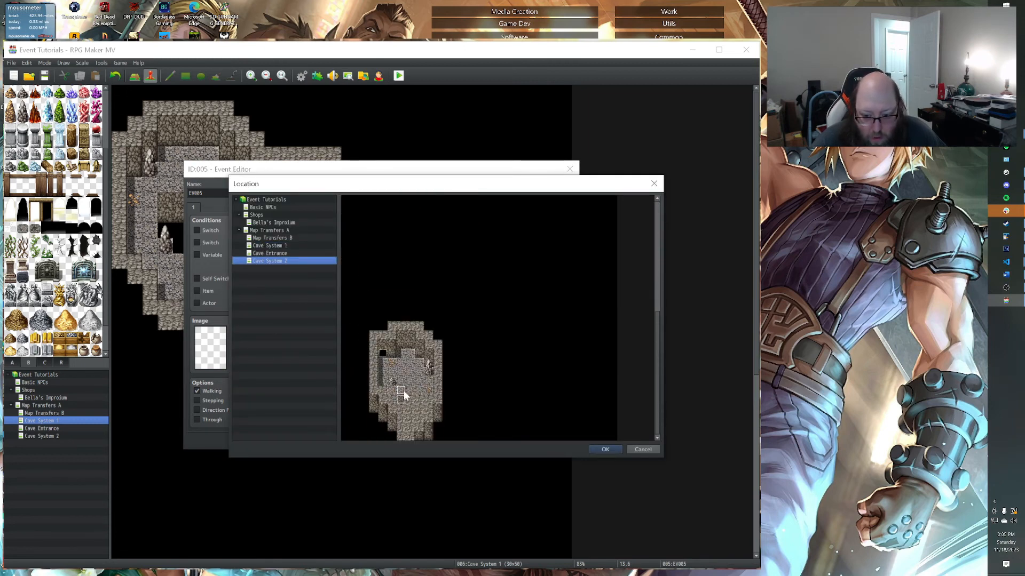
{"action": "double_click", "coordinate": [405, 394]}
{"action": "left_click", "coordinate": [455, 374]}
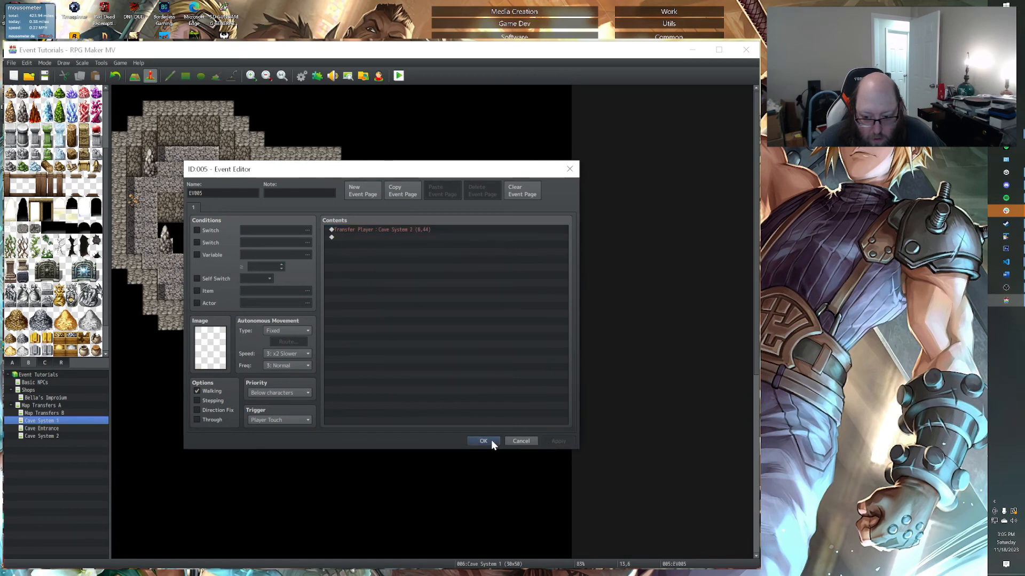
{"action": "left_click", "coordinate": [488, 440]}
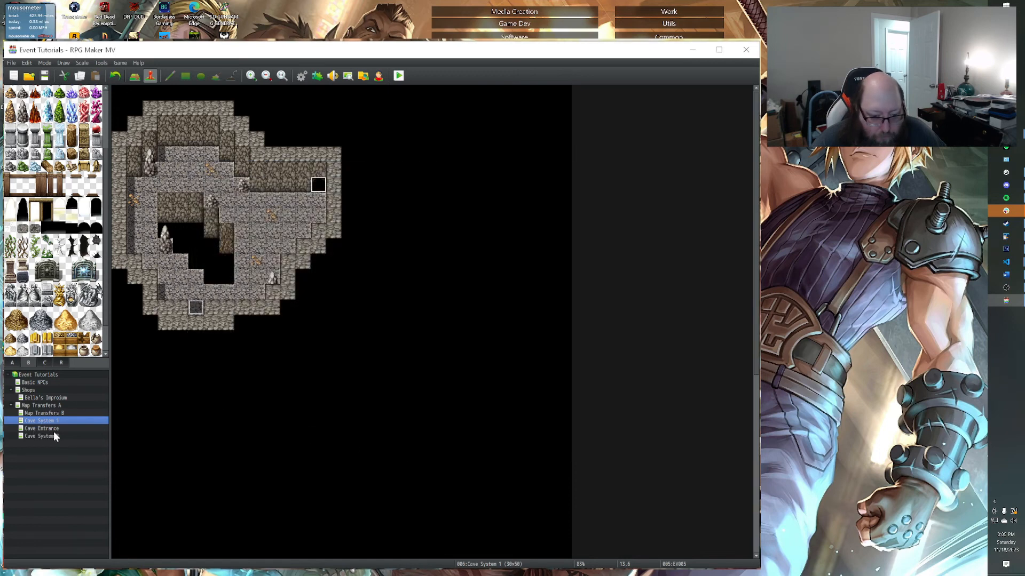
Set the northwest doorway event in Cave System 1's lower room to trigger on Player Touch, and check the southern exit event.
{"action": "scroll", "coordinate": [172, 430], "scroll_direction": "up", "scroll_amount": 5}
{"action": "double_click", "coordinate": [181, 474]}
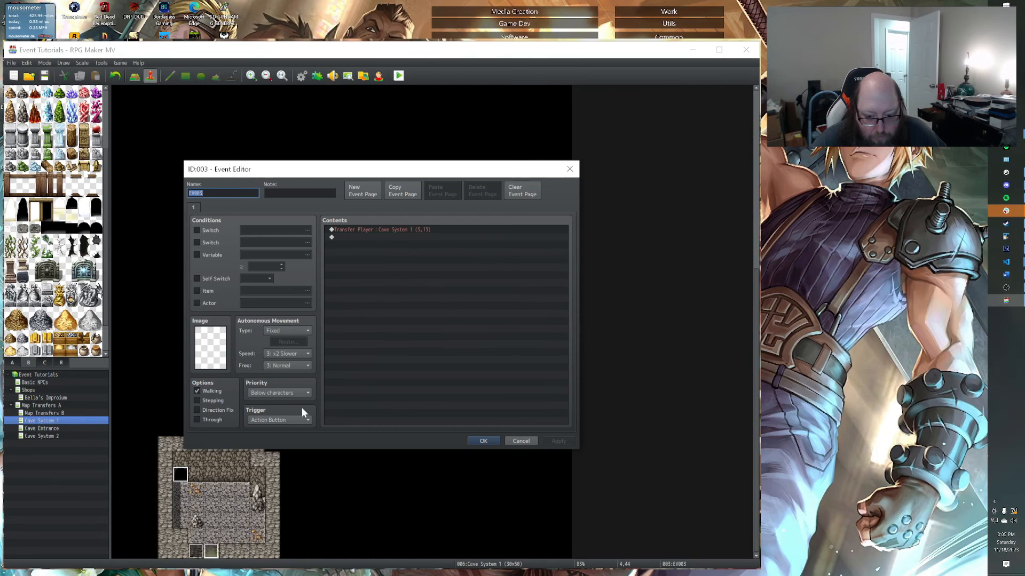
{"action": "left_click", "coordinate": [286, 420]}
{"action": "left_click", "coordinate": [267, 440]}
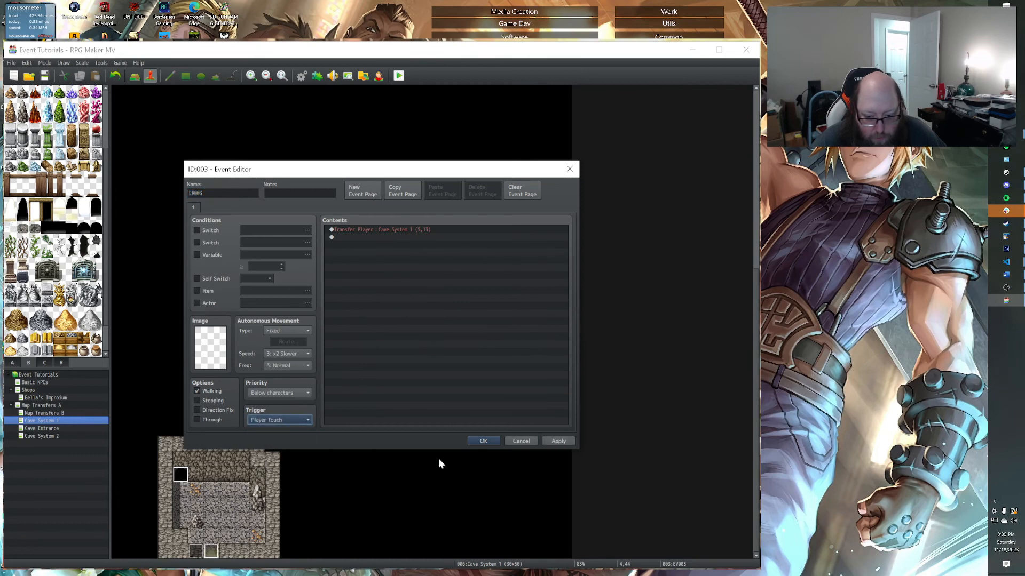
{"action": "left_click", "coordinate": [483, 441]}
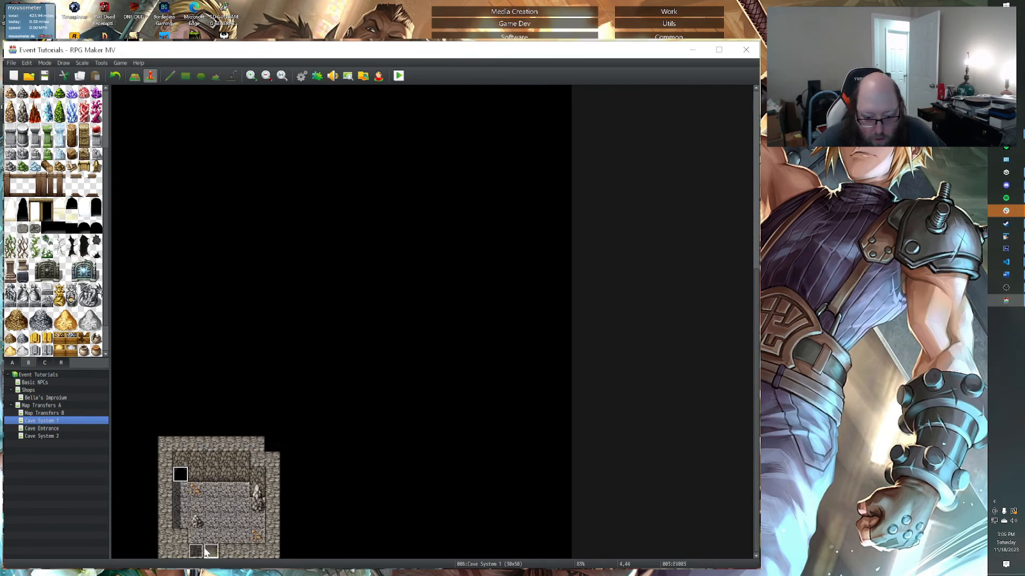
{"action": "double_click", "coordinate": [210, 550]}
{"action": "left_click", "coordinate": [480, 440]}
Start a playtest, saving the changes to the game, and begin a new game from the title screen.
{"action": "left_click", "coordinate": [399, 75]}
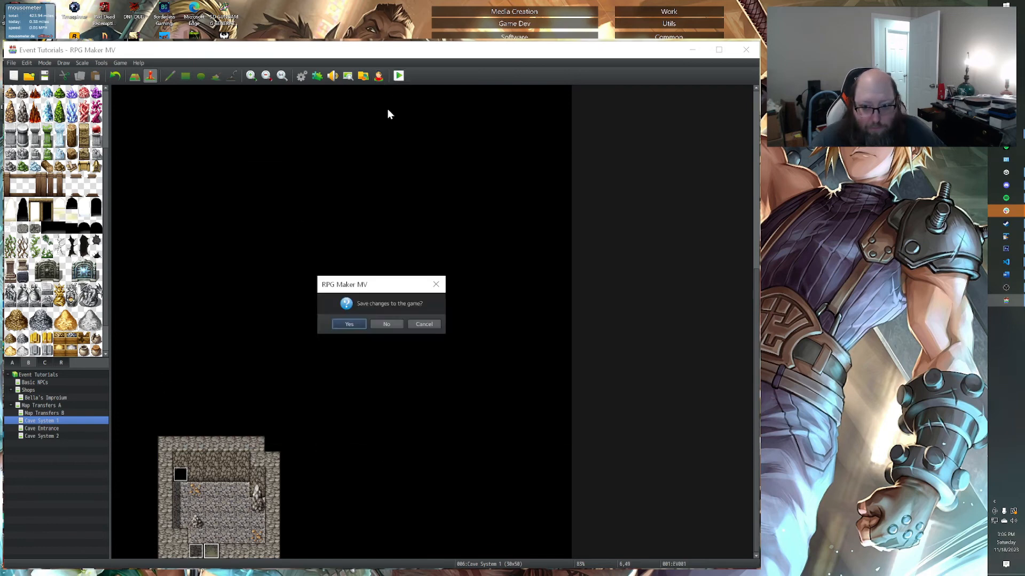
{"action": "left_click", "coordinate": [350, 324]}
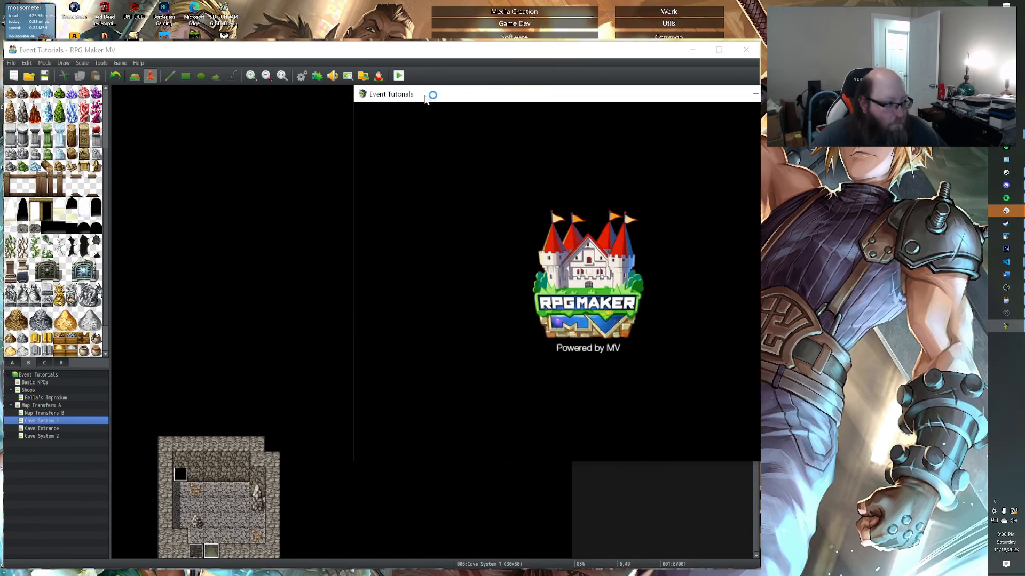
{"action": "left_click_drag", "start_coordinate": [440, 95], "coordinate": [210, 133]}
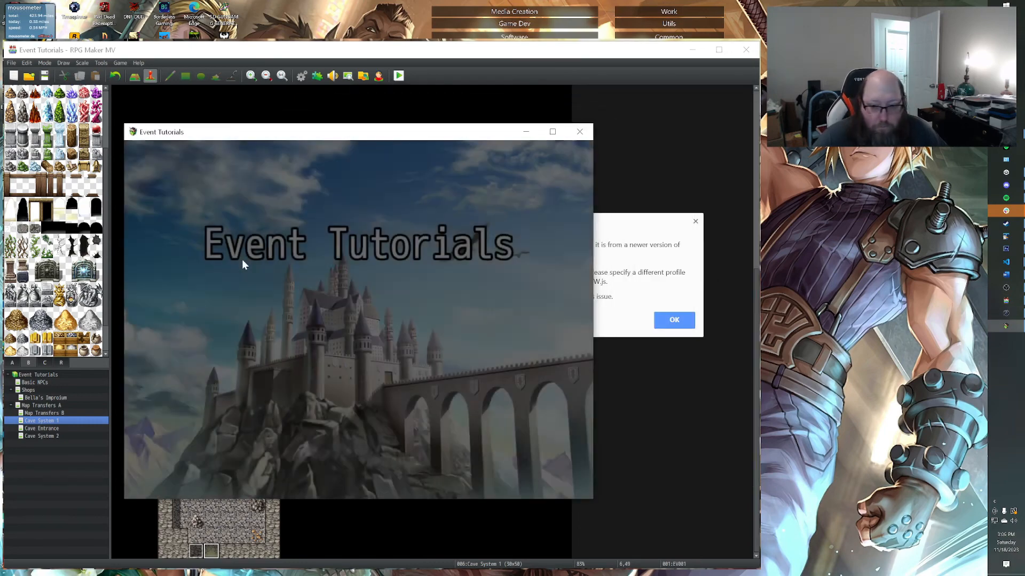
{"action": "key", "text": "Return"}
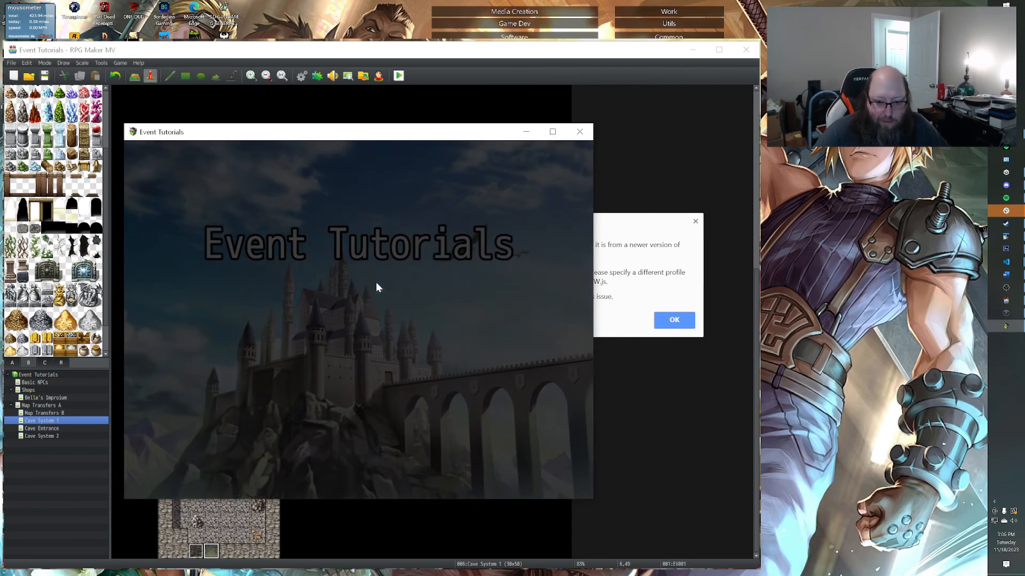
Walk the character from the forest into Cave System 1 and through the lower room's northwest doorway.
{"action": "key", "text": "Down"}
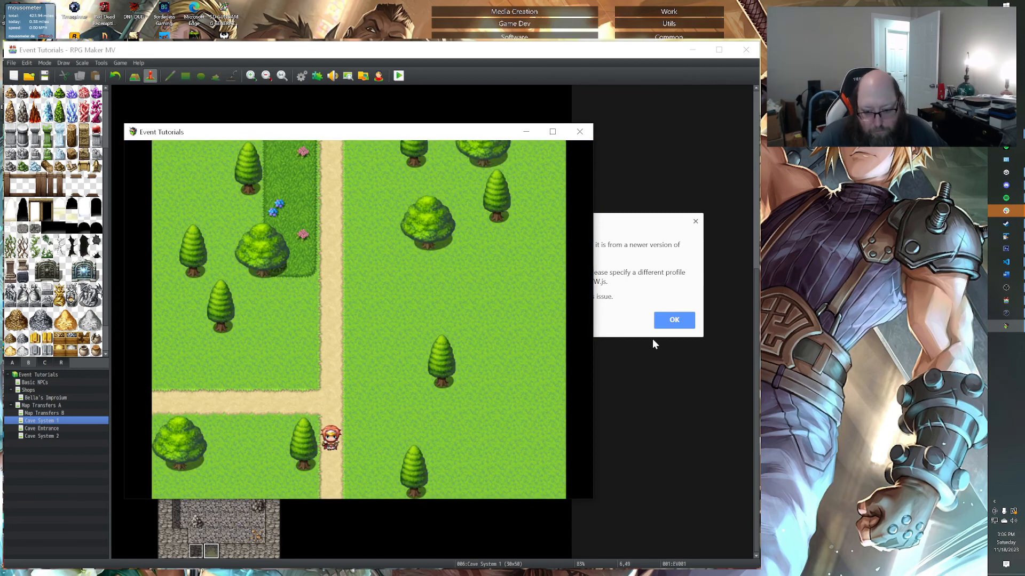
{"action": "key", "text": "Down"}
{"action": "key", "text": "Right"}
{"action": "key", "text": "Up"}
{"action": "key", "text": "Up"}
{"action": "key", "text": "Left"}
{"action": "key", "text": "Left"}
{"action": "key", "text": "Up"}
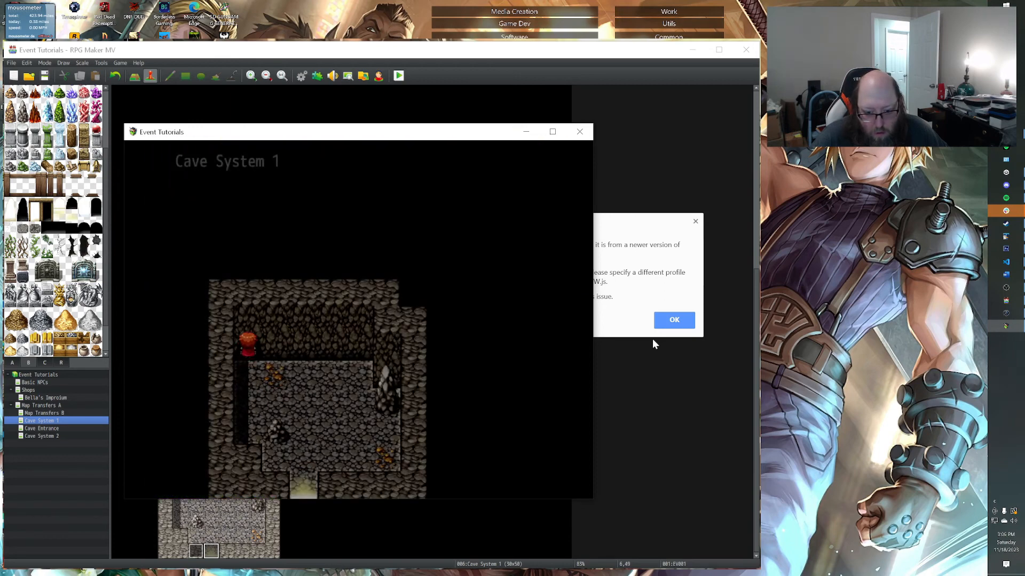
Walk across Cave System 1's upper room and through its northeast doorway to test the transfer to Cave System 2.
{"action": "key", "text": "Right"}
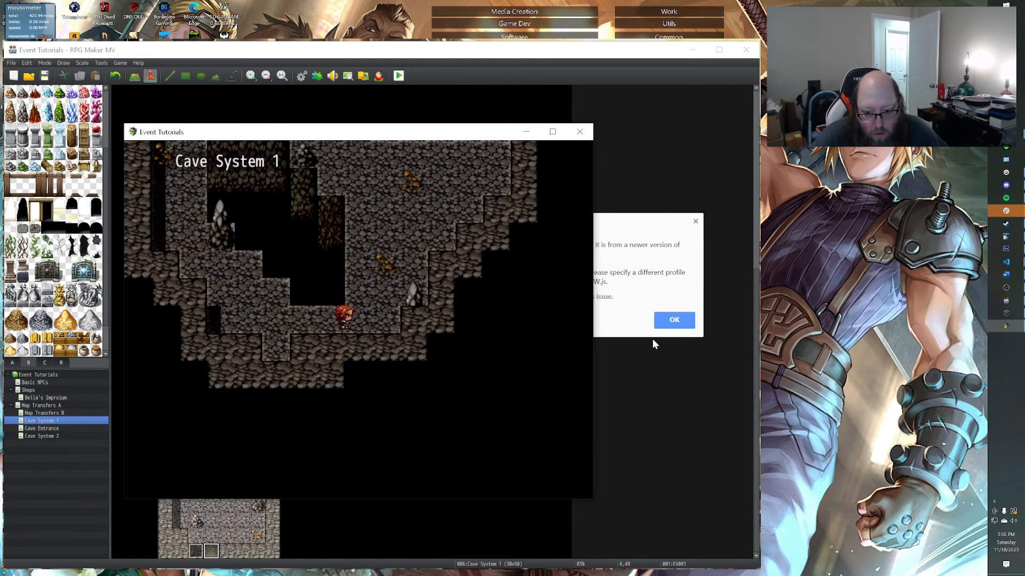
{"action": "key", "text": "Up"}
{"action": "key", "text": "Up"}
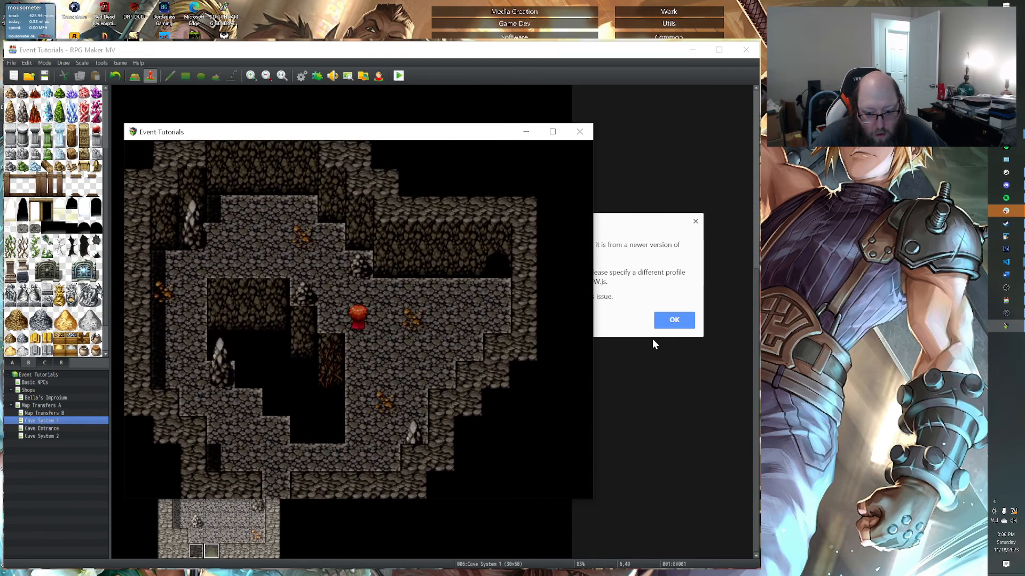
{"action": "key", "text": "Up"}
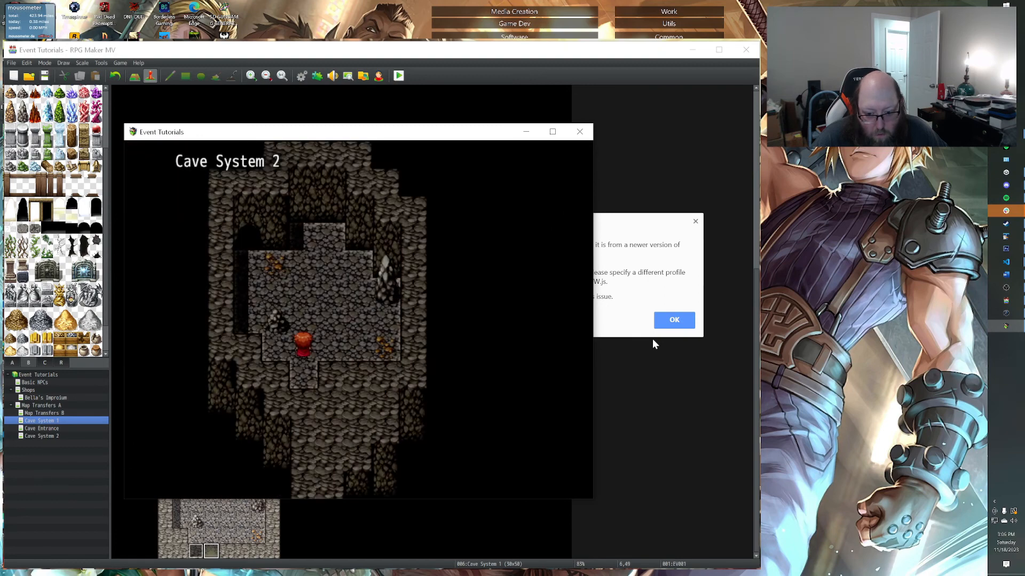
Test the lower room's northwest doorway in Cave System 2 and walk around the upper room it leads to.
{"action": "key", "text": "Up"}
{"action": "key", "text": "Left"}
{"action": "key", "text": "Up"}
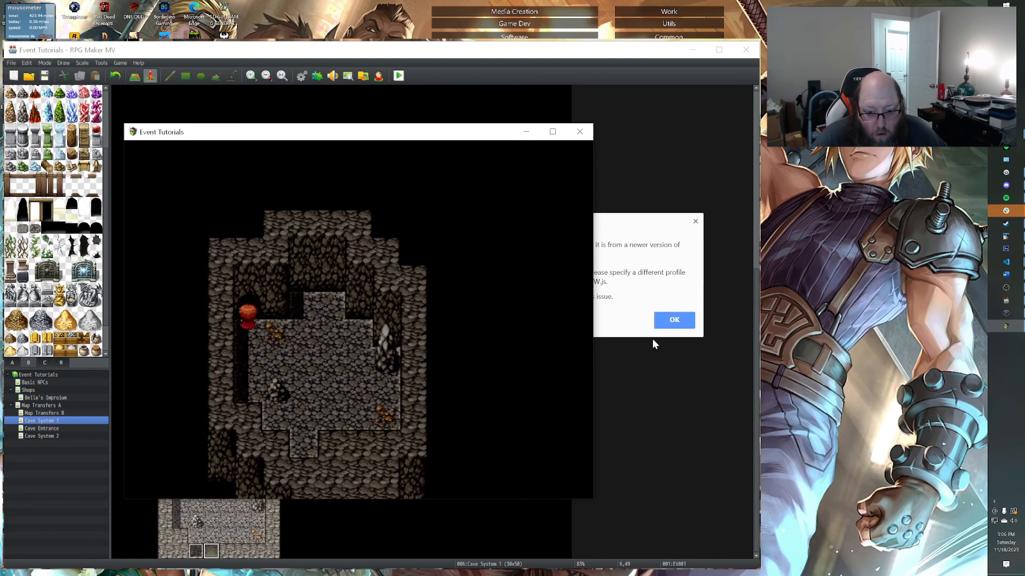
{"action": "key", "text": "Up"}
{"action": "key", "text": "Down"}
{"action": "key", "text": "Right"}
{"action": "key", "text": "Up"}
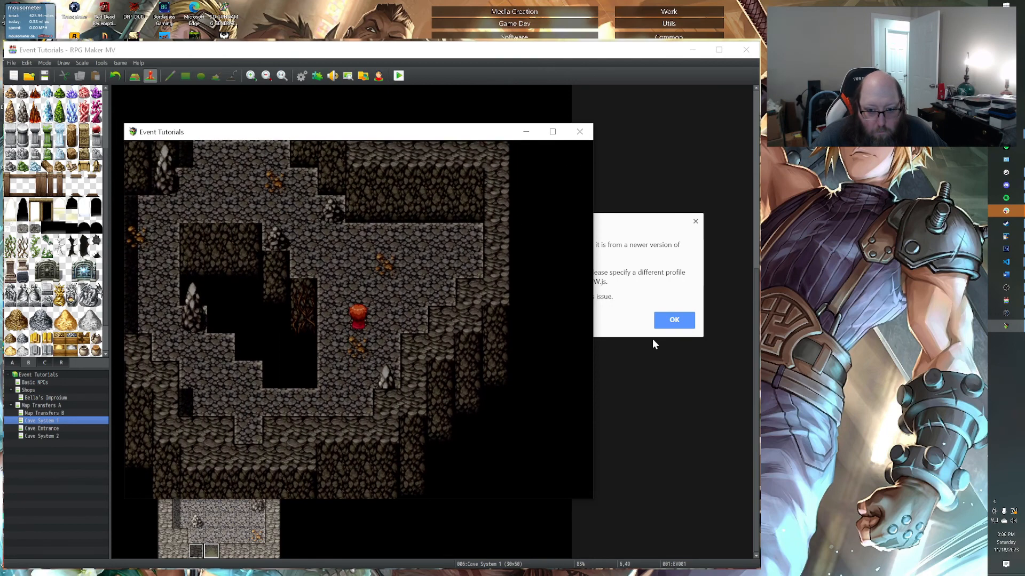
Test the return route through Cave System 2's upper and lower southern exits back to Cave System 1.
{"action": "key", "text": "Down"}
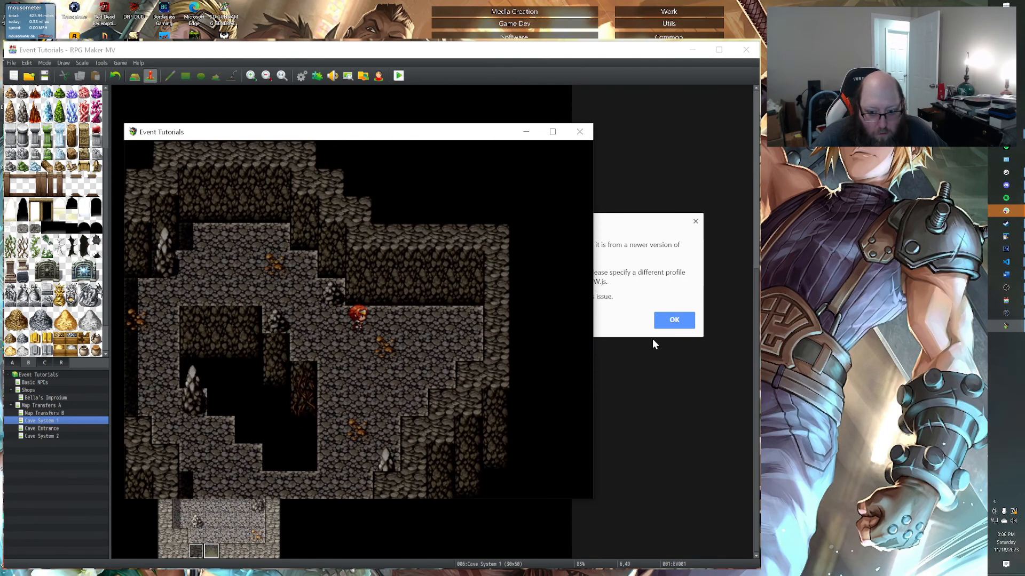
{"action": "key", "text": "Left"}
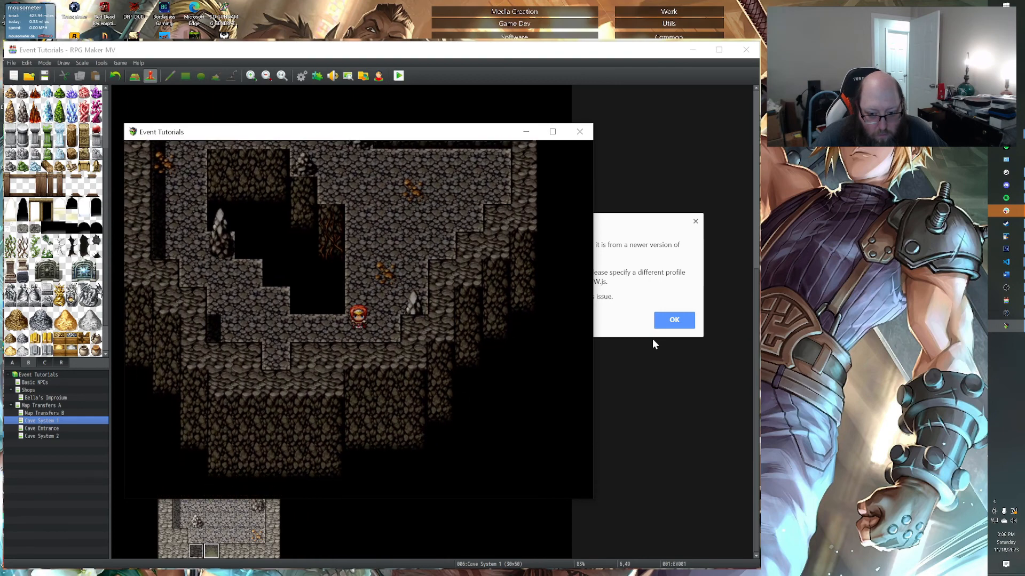
{"action": "key", "text": "Down"}
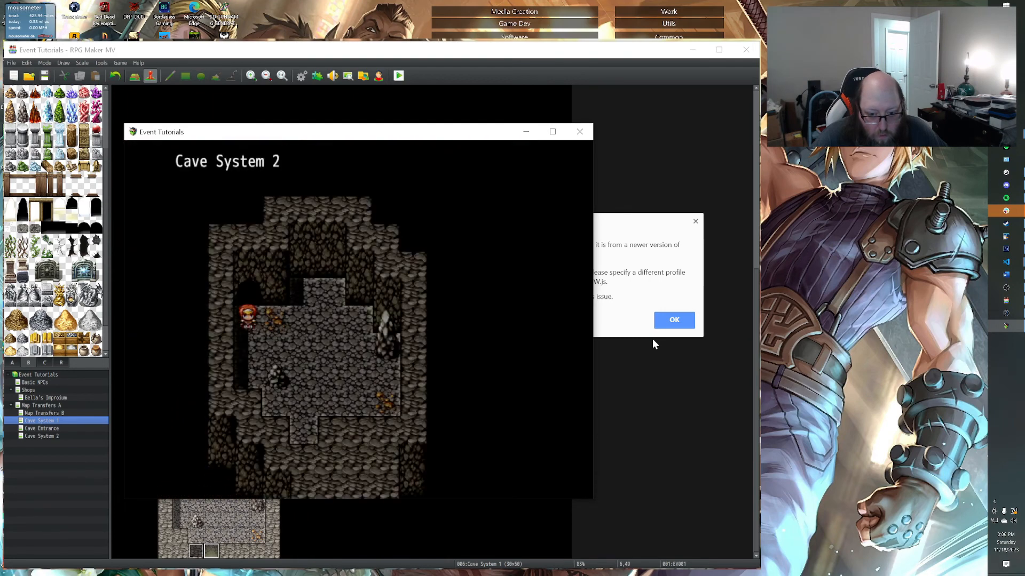
{"action": "key", "text": "Right"}
{"action": "key", "text": "Down"}
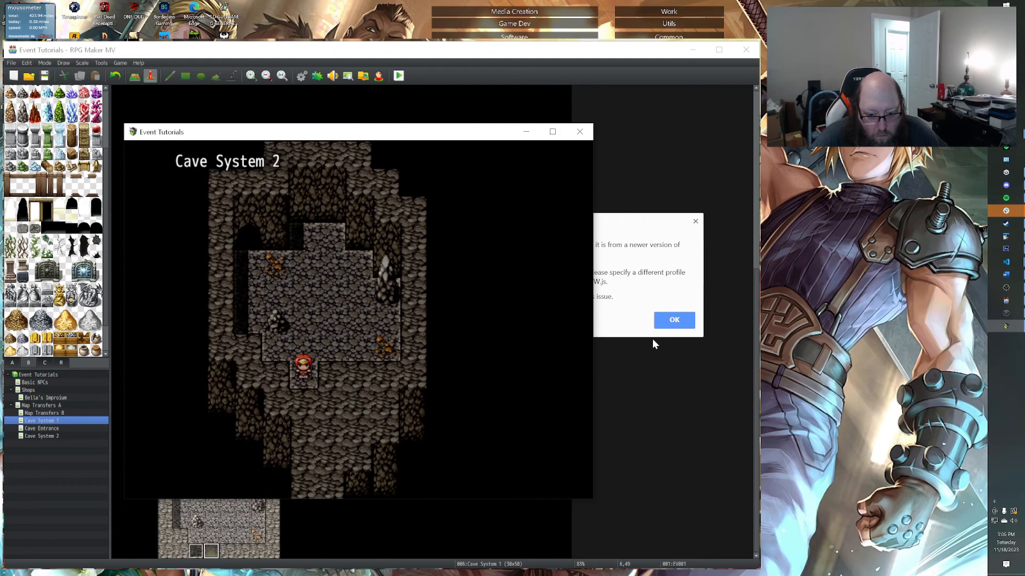
{"action": "key", "text": "Left"}
{"action": "key", "text": "Down"}
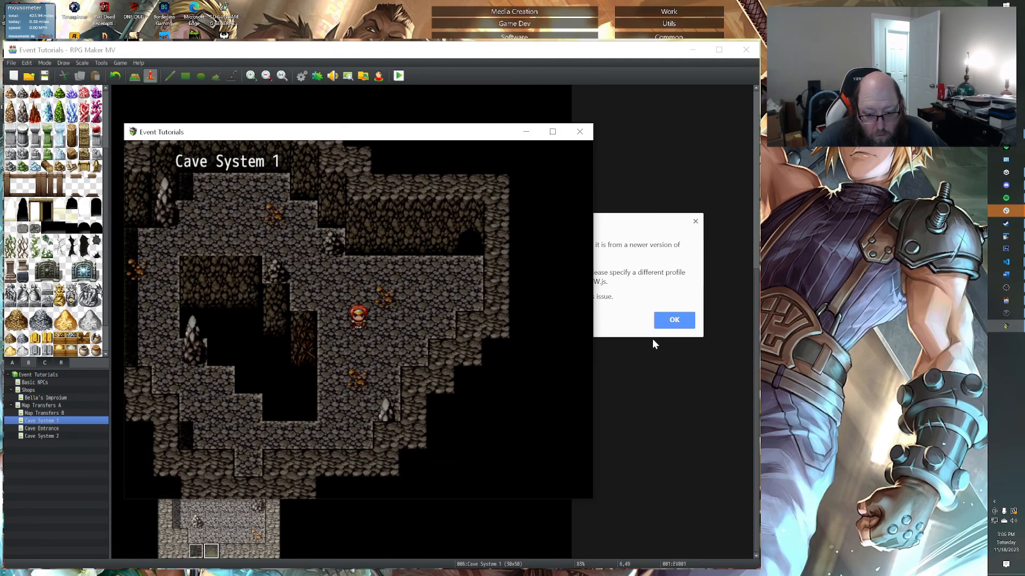
Walk back through both Cave System 1 rooms to the outdoor cave entrance and close the playtest.
{"action": "key", "text": "Down"}
{"action": "key", "text": "Left"}
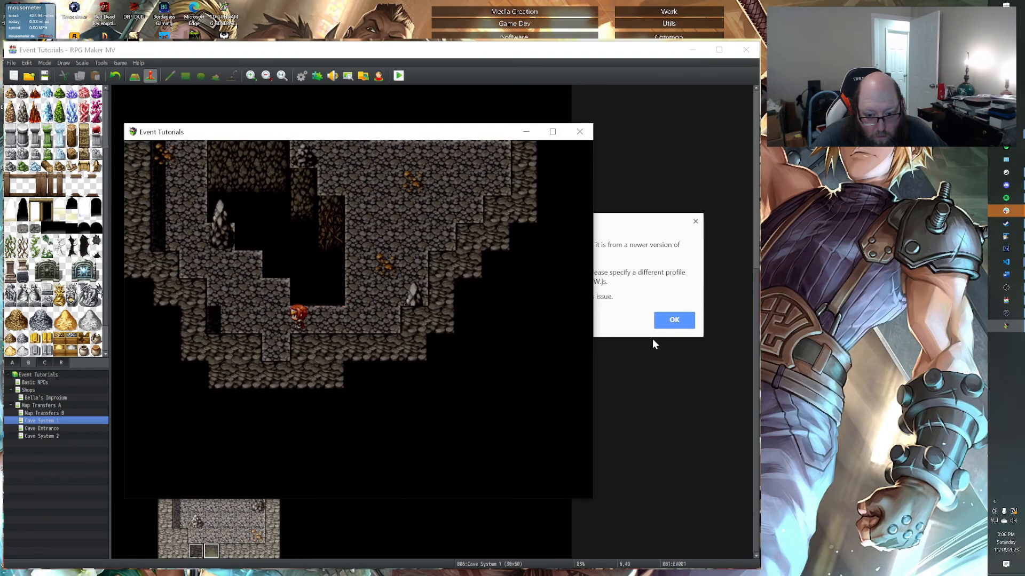
{"action": "key", "text": "Down"}
{"action": "key", "text": "Down"}
{"action": "key", "text": "Right"}
{"action": "key", "text": "Down"}
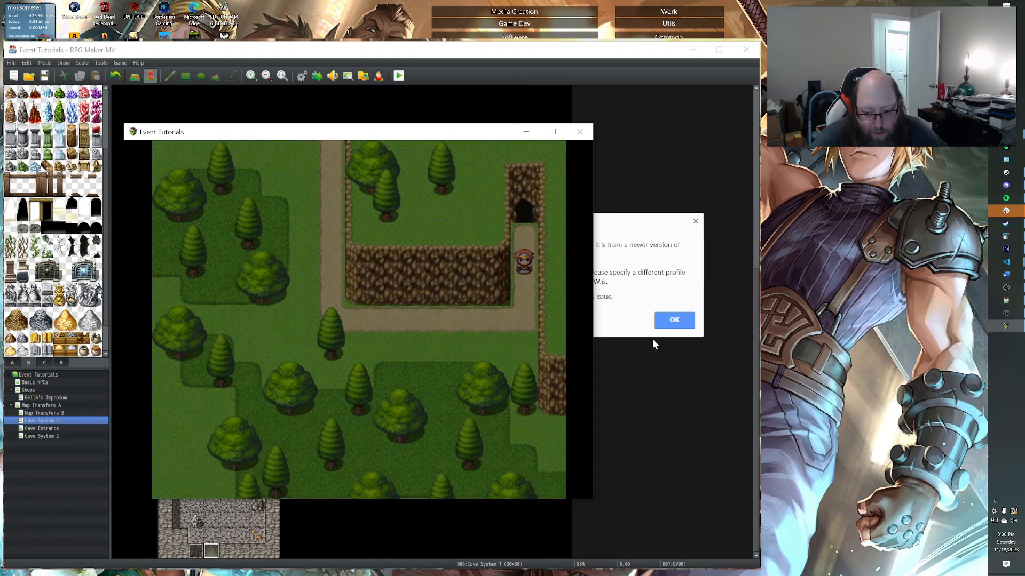
{"action": "left_click", "coordinate": [578, 131]}
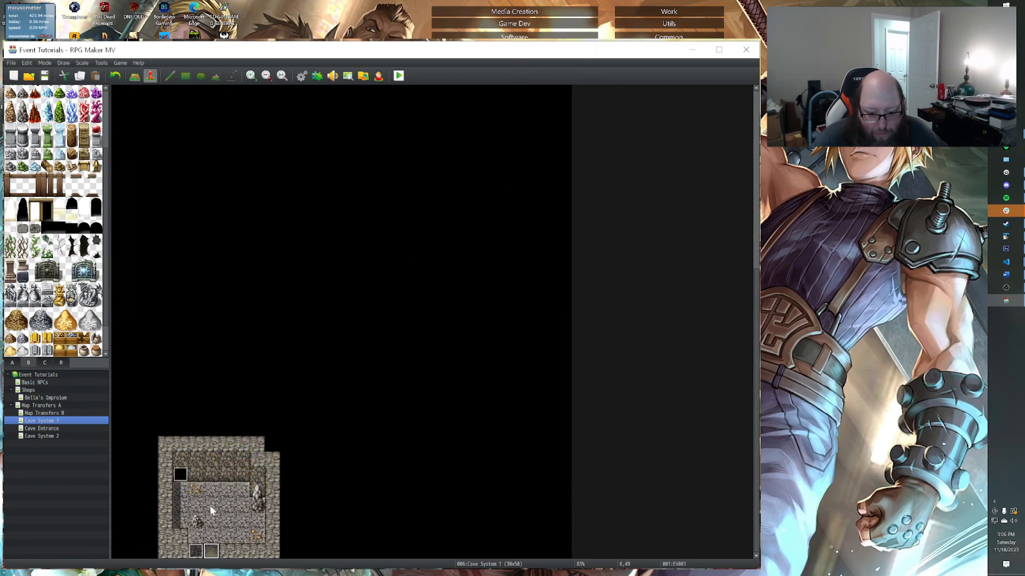
Set the fade of Cave System 2's transfer event to Cave System 1 (13,7) to Black and save the project.
{"action": "left_click", "coordinate": [41, 436]}
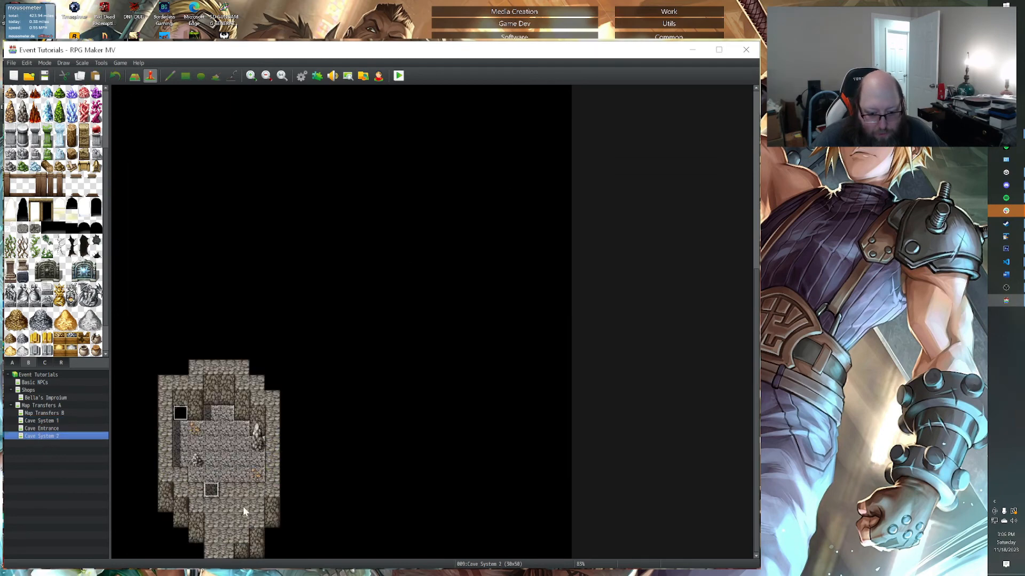
{"action": "double_click", "coordinate": [212, 490]}
{"action": "double_click", "coordinate": [388, 230]}
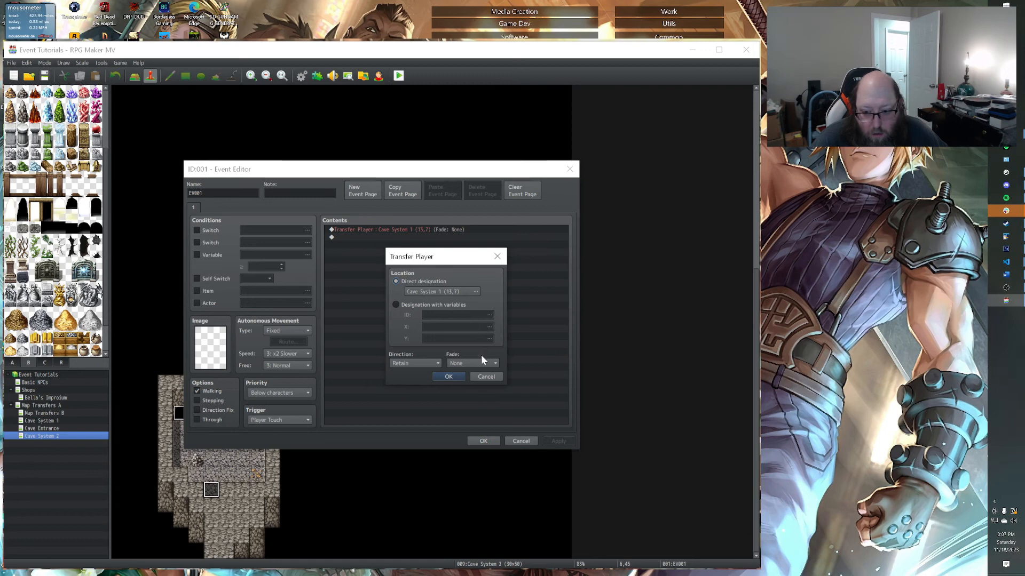
{"action": "left_click", "coordinate": [479, 364]}
{"action": "left_click", "coordinate": [459, 374]}
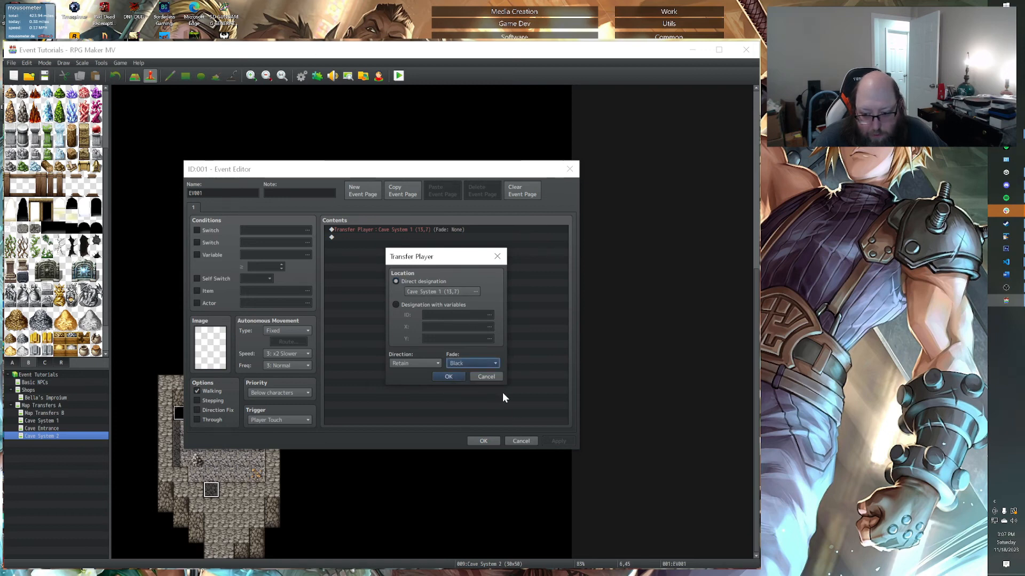
{"action": "left_click", "coordinate": [448, 377]}
{"action": "left_click", "coordinate": [492, 442]}
{"action": "key", "text": "ctrl+s"}
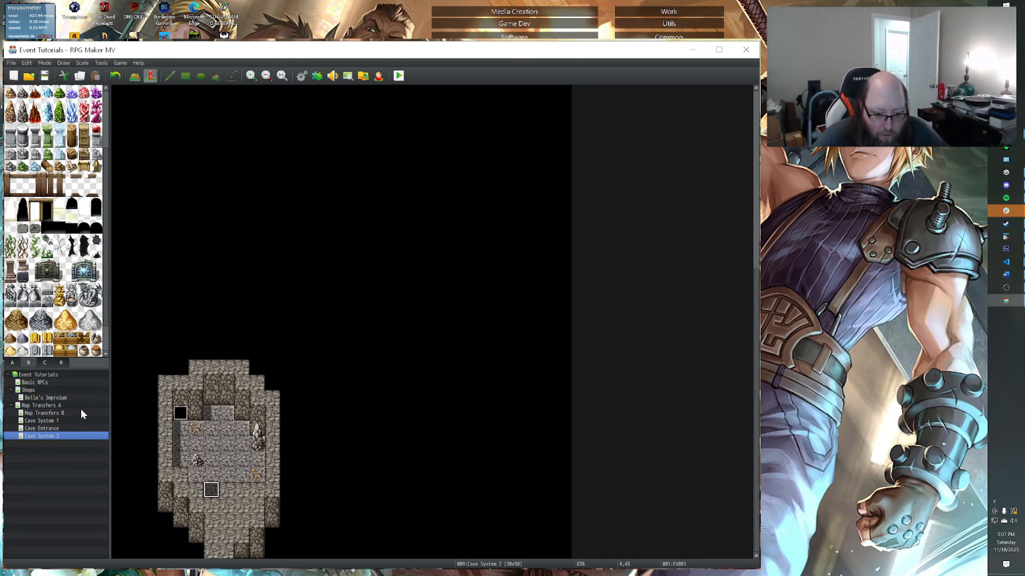
Switch to the Legend of Emilar project and open its UsgolMines2_A2 map.
{"action": "left_click", "coordinate": [52, 421]}
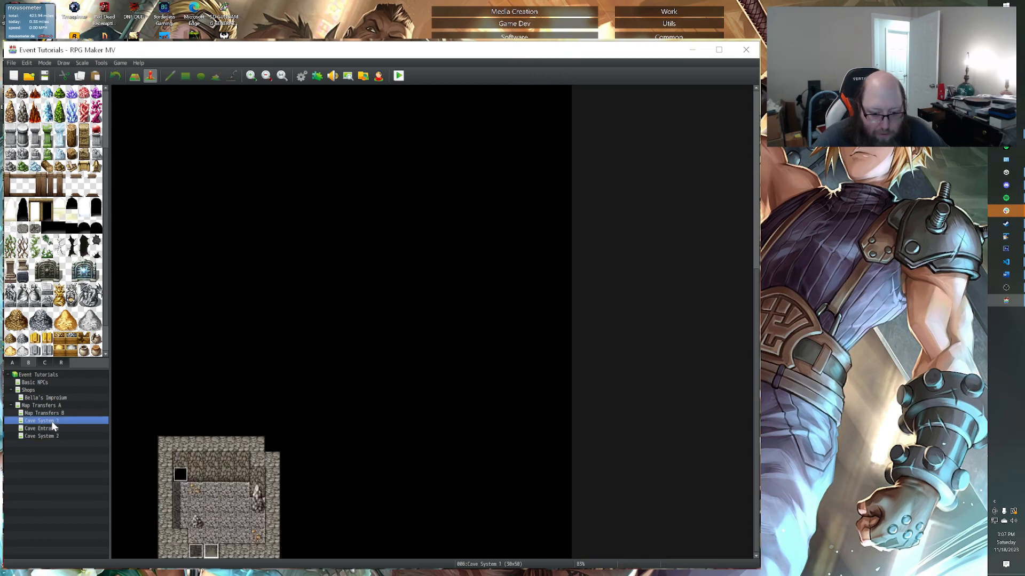
{"action": "left_click", "coordinate": [117, 61]}
{"action": "left_click", "coordinate": [131, 84]}
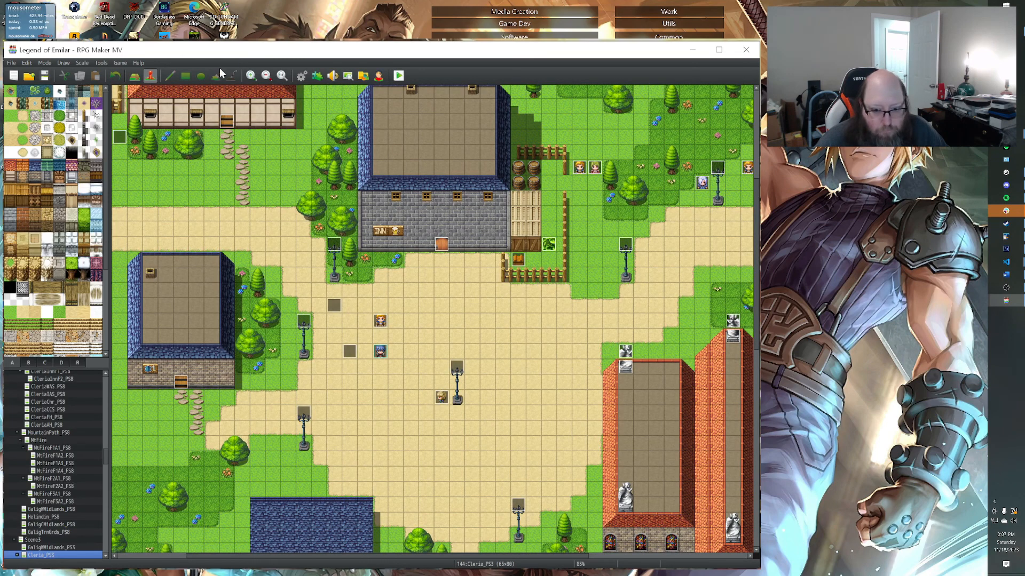
{"action": "scroll", "coordinate": [43, 459], "scroll_direction": "down", "scroll_amount": 10}
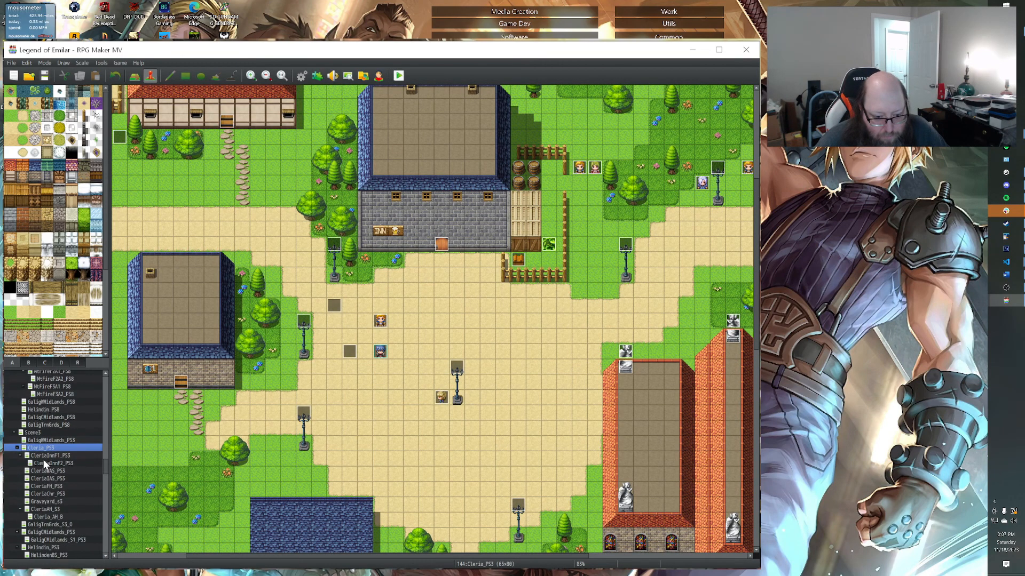
{"action": "scroll", "coordinate": [44, 463], "scroll_direction": "down", "scroll_amount": 10}
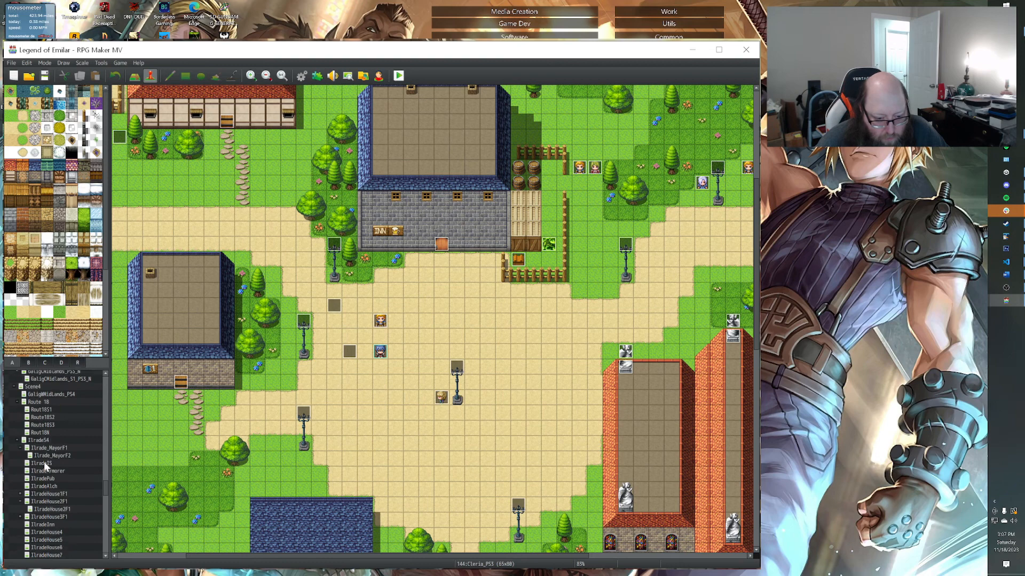
{"action": "scroll", "coordinate": [46, 486], "scroll_direction": "down", "scroll_amount": 2}
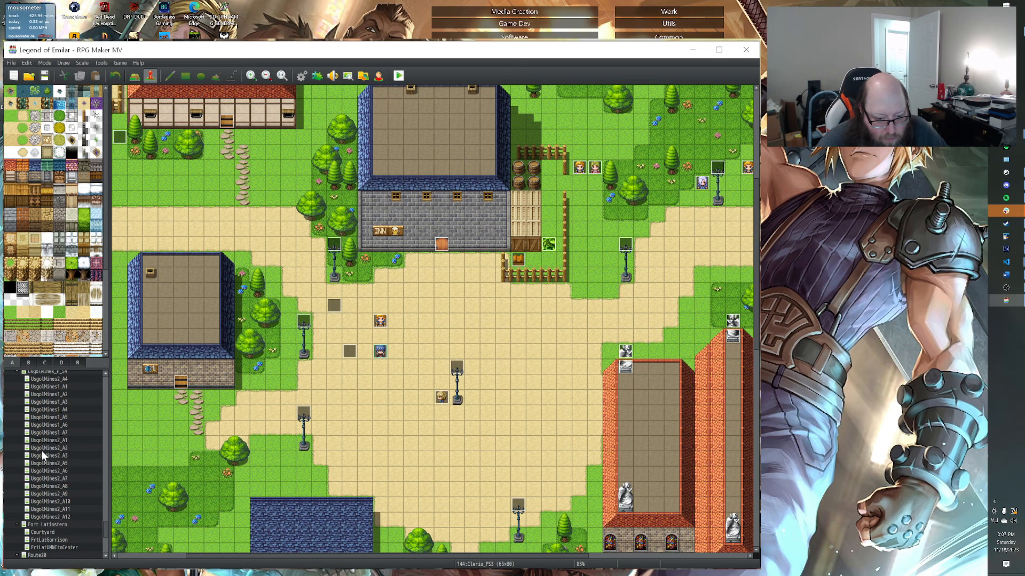
{"action": "left_click", "coordinate": [42, 449]}
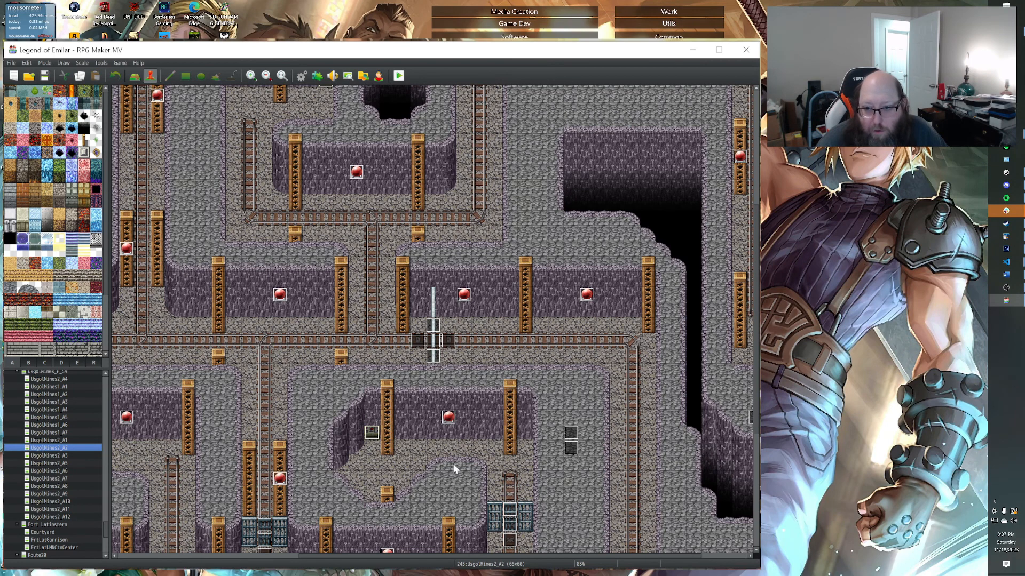
Look through the other UsgolMines1 and UsgolMines2 maps and examine their passages, pits and event placement.
{"action": "scroll", "coordinate": [584, 442], "scroll_direction": "up", "scroll_amount": 1}
{"action": "left_click", "coordinate": [43, 472]}
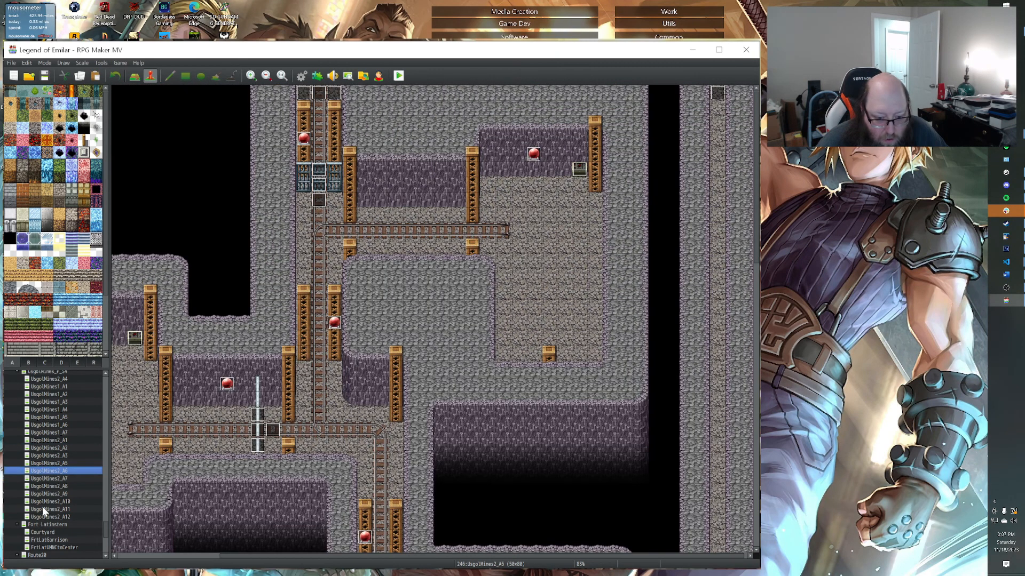
{"action": "left_click", "coordinate": [43, 508]}
{"action": "scroll", "coordinate": [42, 504], "scroll_direction": "up", "scroll_amount": 3}
{"action": "left_click", "coordinate": [42, 502]}
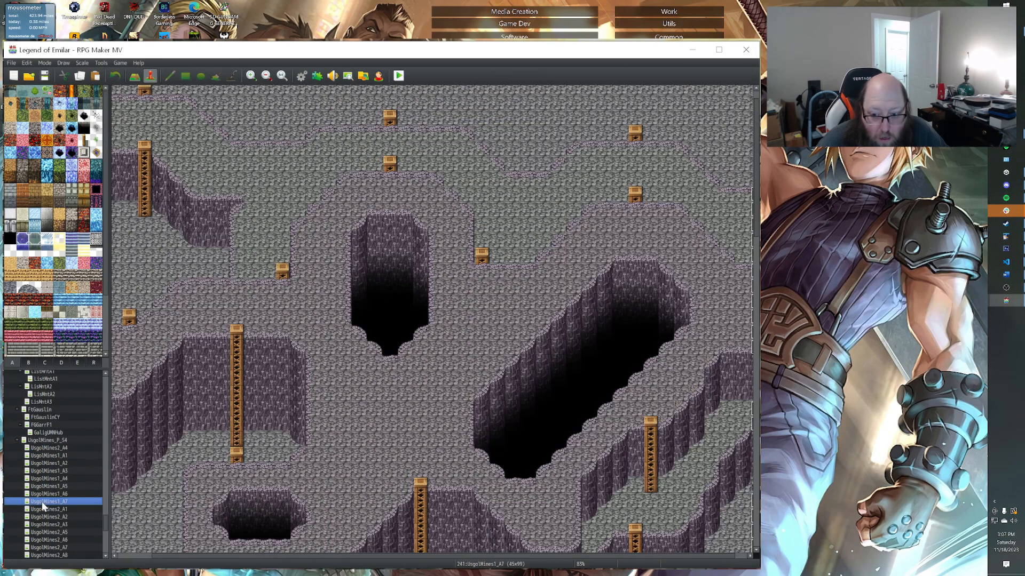
{"action": "left_click", "coordinate": [46, 486]}
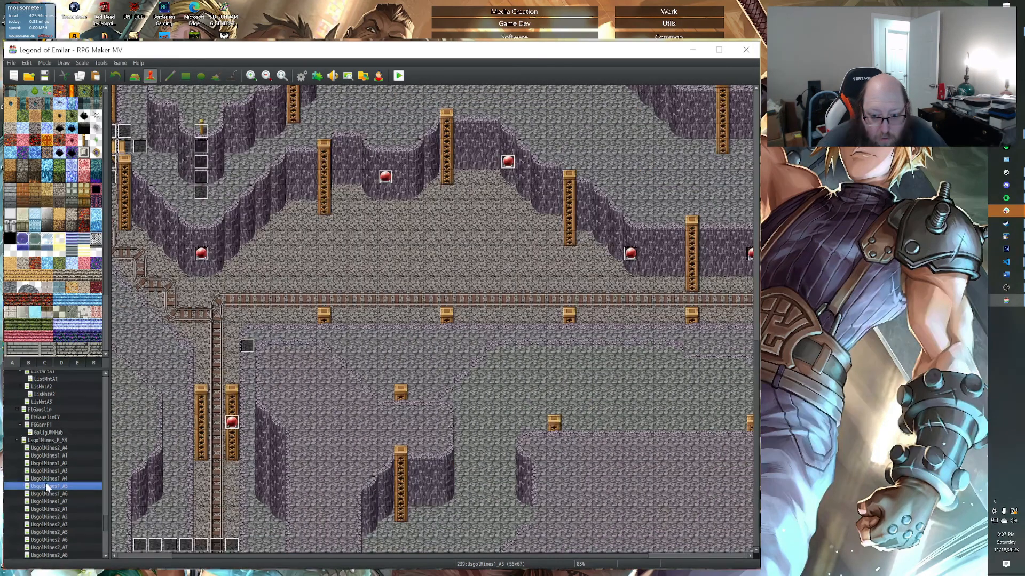
{"action": "left_click", "coordinate": [45, 456]}
{"action": "scroll", "coordinate": [36, 481], "scroll_direction": "down", "scroll_amount": 2}
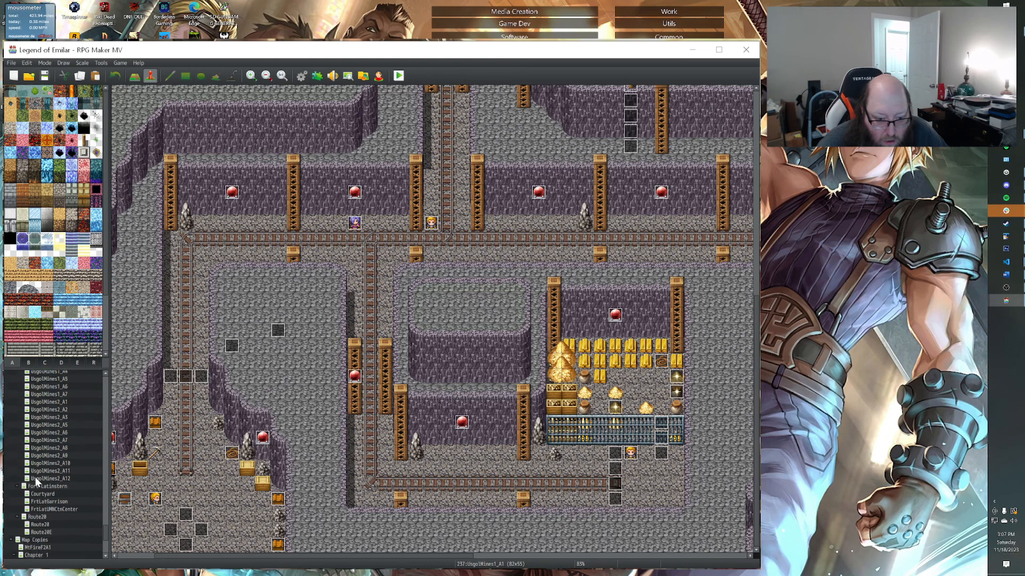
{"action": "left_click", "coordinate": [50, 409]}
{"action": "scroll", "coordinate": [37, 452], "scroll_direction": "down", "scroll_amount": 6}
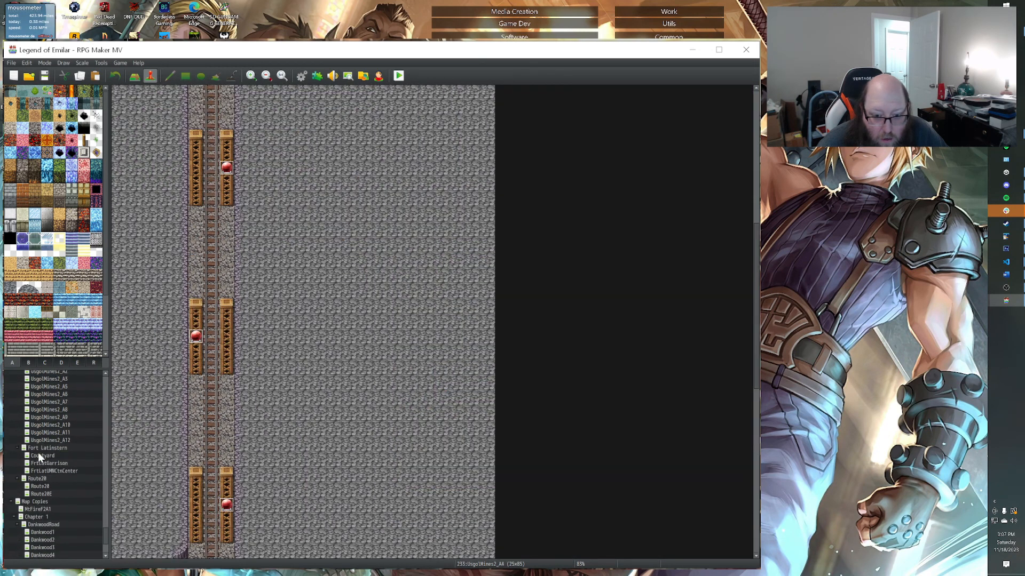
{"action": "scroll", "coordinate": [40, 430], "scroll_direction": "up", "scroll_amount": 2}
{"action": "left_click", "coordinate": [43, 424]}
{"action": "scroll", "coordinate": [43, 424], "scroll_direction": "up", "scroll_amount": 2}
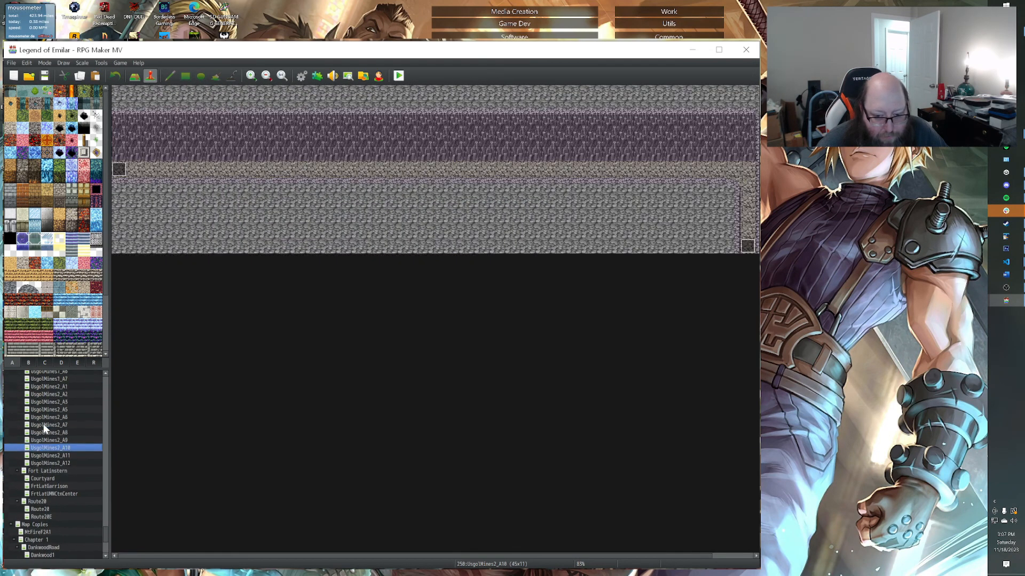
{"action": "left_click", "coordinate": [40, 433]}
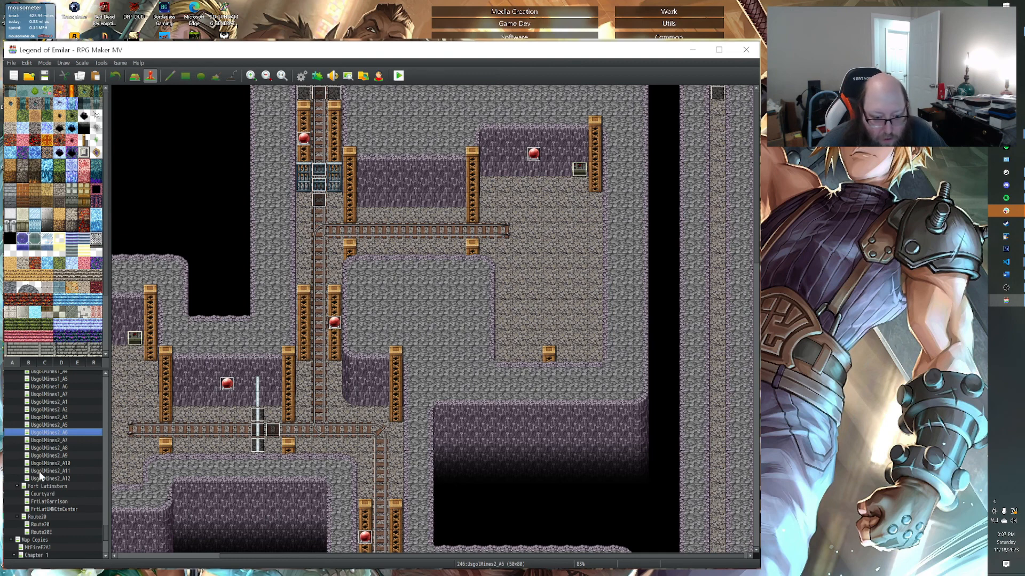
{"action": "scroll", "coordinate": [53, 436], "scroll_direction": "up", "scroll_amount": 2}
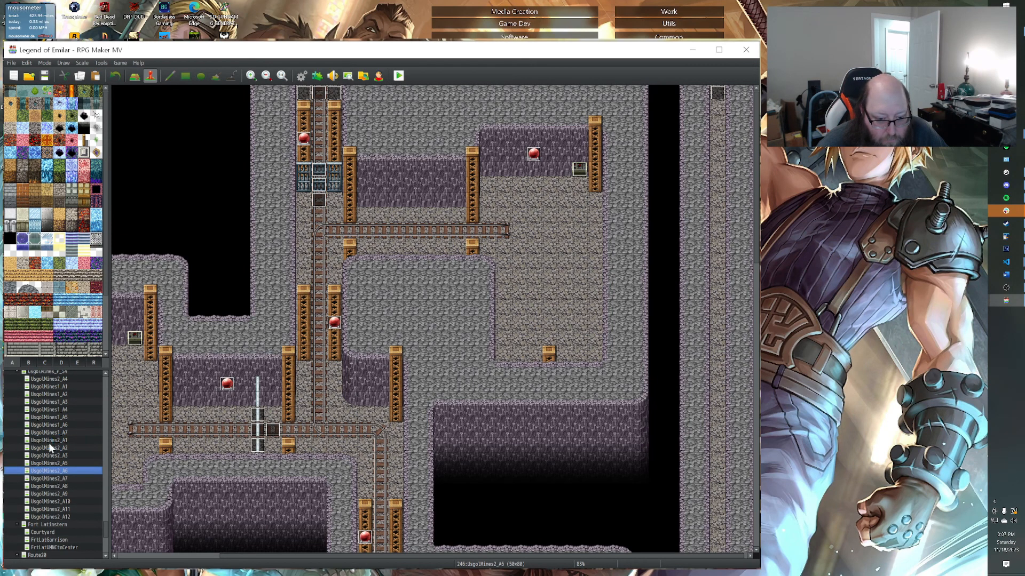
Open the UsgolMines2_A1 map and examine the rock plateau standing inside the dark pit.
{"action": "left_click", "coordinate": [49, 441]}
{"action": "scroll", "coordinate": [310, 422], "scroll_direction": "up", "scroll_amount": 3}
{"action": "mouse_move", "coordinate": [310, 423]}
{"action": "middle_mouse_down"}
{"action": "mouse_move", "coordinate": [421, 423]}
{"action": "mouse_move", "coordinate": [405, 285]}
{"action": "mouse_move", "coordinate": [223, 304]}
{"action": "middle_mouse_up"}
{"action": "mouse_move", "coordinate": [277, 320]}
{"action": "middle_mouse_down"}
{"action": "mouse_move", "coordinate": [454, 322]}
{"action": "mouse_move", "coordinate": [447, 447]}
{"action": "mouse_move", "coordinate": [312, 443]}
{"action": "mouse_move", "coordinate": [521, 424]}
{"action": "mouse_move", "coordinate": [472, 405]}
{"action": "mouse_move", "coordinate": [456, 339]}
{"action": "middle_mouse_up"}
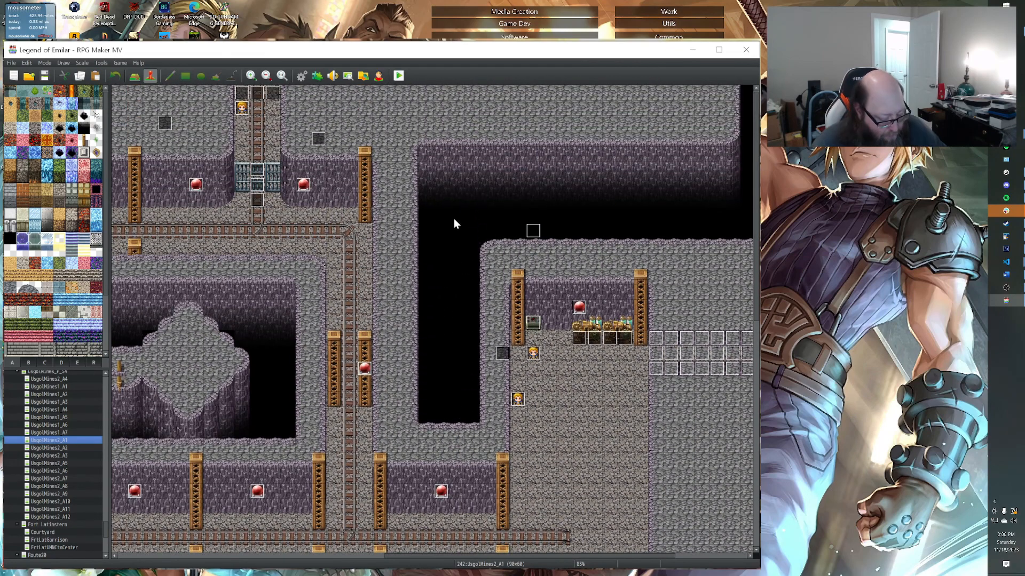
{"action": "scroll", "coordinate": [457, 204], "scroll_direction": "up", "scroll_amount": 3, "text": "ctrl"}
{"action": "middle_click_drag", "start_coordinate": [472, 235], "coordinate": [368, 240]}
{"action": "middle_click_drag", "start_coordinate": [441, 267], "coordinate": [298, 247]}
{"action": "mouse_move", "coordinate": [332, 291]}
{"action": "middle_mouse_down"}
{"action": "mouse_move", "coordinate": [412, 299]}
{"action": "mouse_move", "coordinate": [417, 315]}
{"action": "middle_mouse_up"}
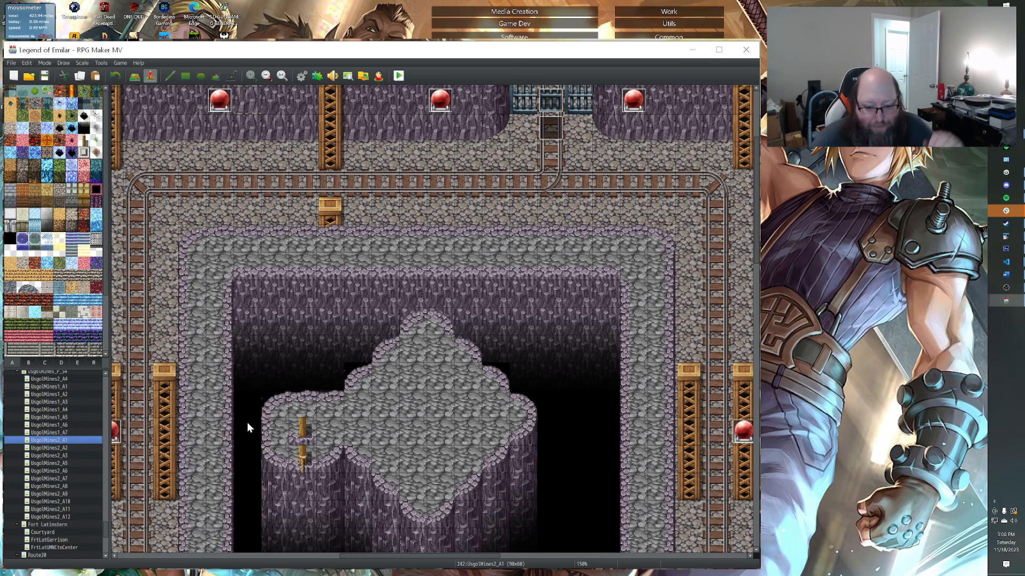
{"action": "scroll", "coordinate": [252, 424], "scroll_direction": "down", "scroll_amount": 1}
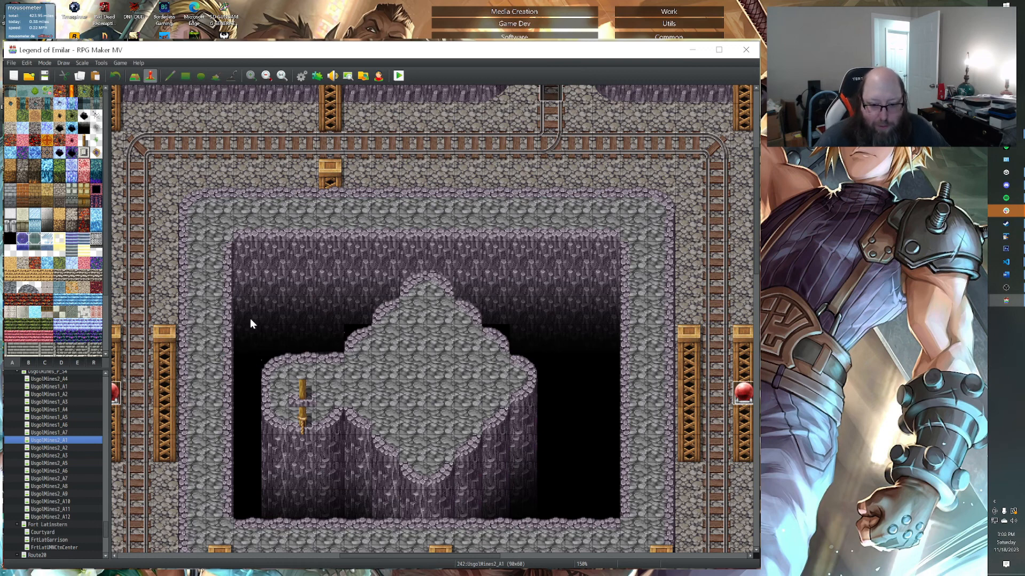
{"action": "scroll", "coordinate": [248, 339], "scroll_direction": "down", "scroll_amount": 1}
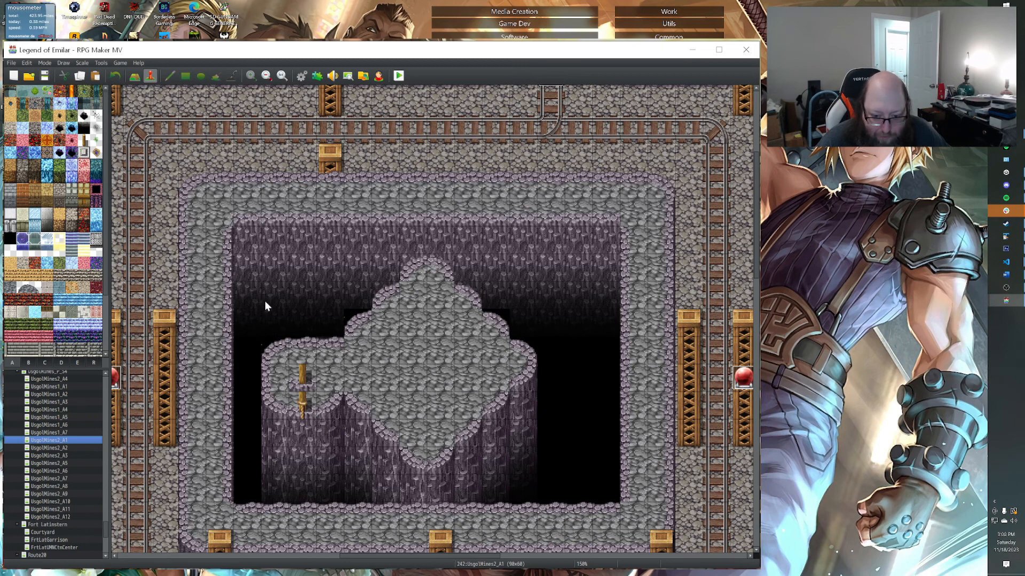
{"action": "right_click", "coordinate": [418, 358]}
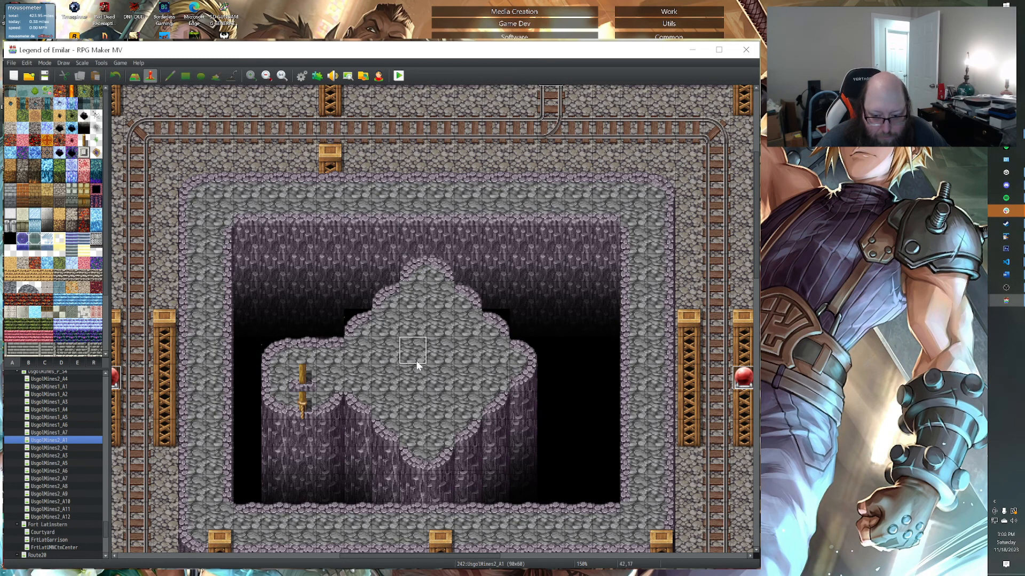
{"action": "double_click", "coordinate": [300, 374]}
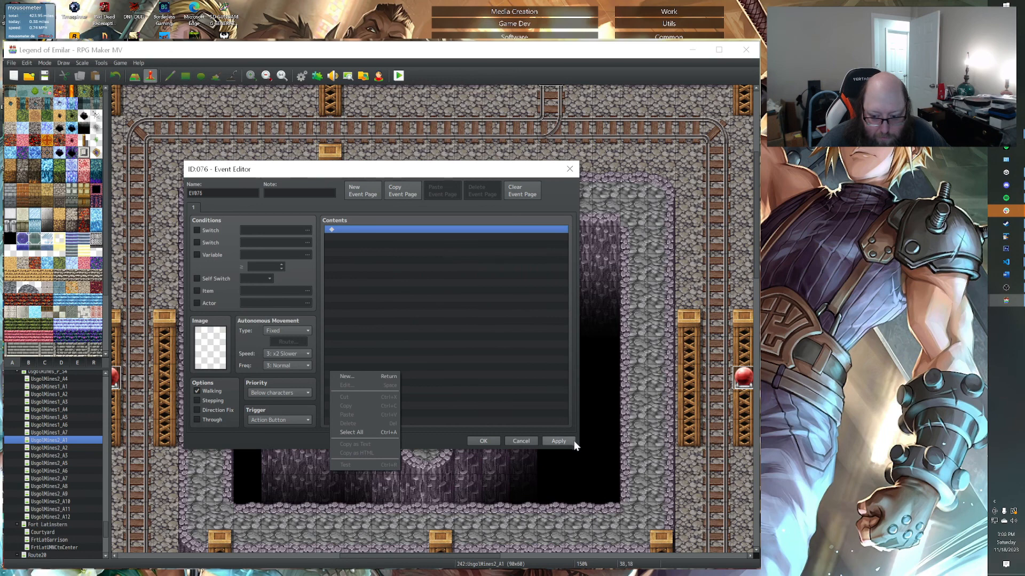
{"action": "left_click", "coordinate": [521, 441]}
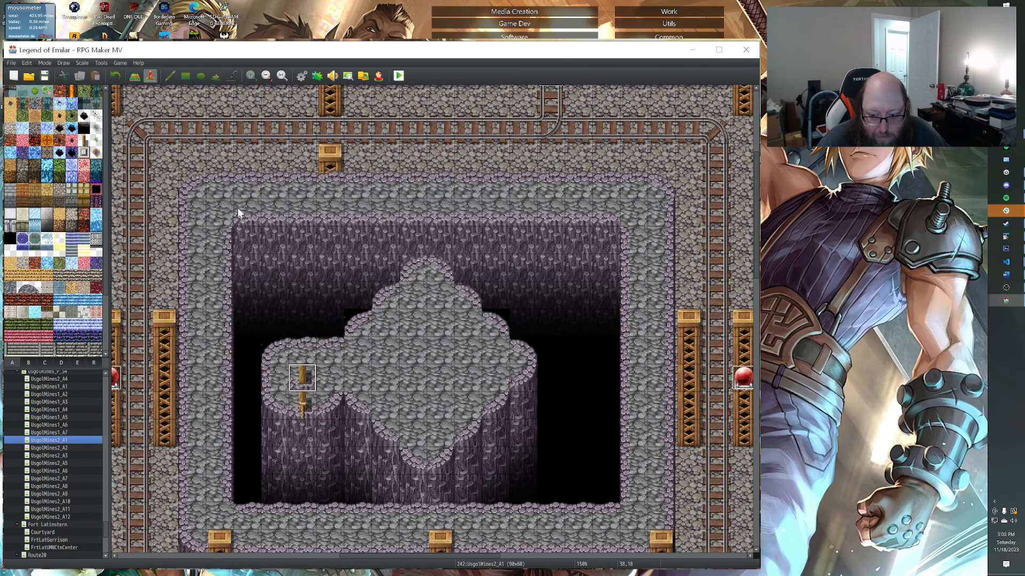
Replace the lower post tile on the plateau's western ledge, paint rock ground over the upper one, and return to event editing.
{"action": "left_click", "coordinate": [133, 75]}
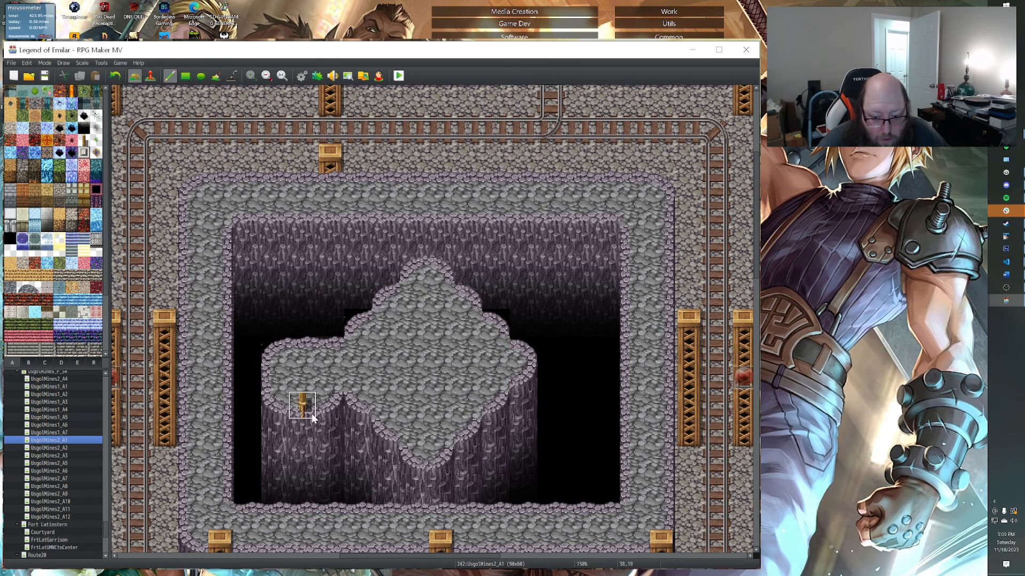
{"action": "left_click", "coordinate": [313, 373]}
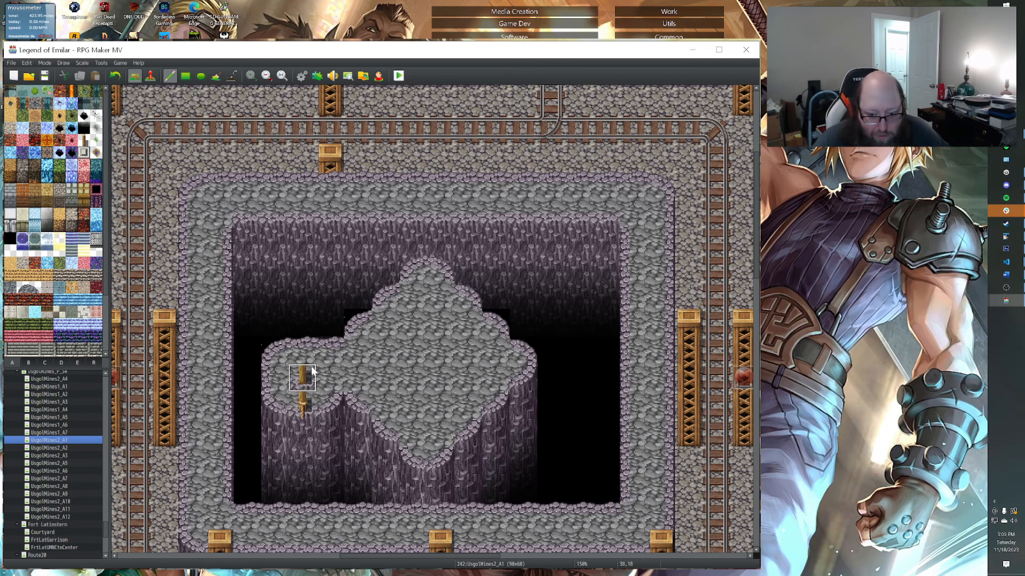
{"action": "left_click", "coordinate": [300, 403]}
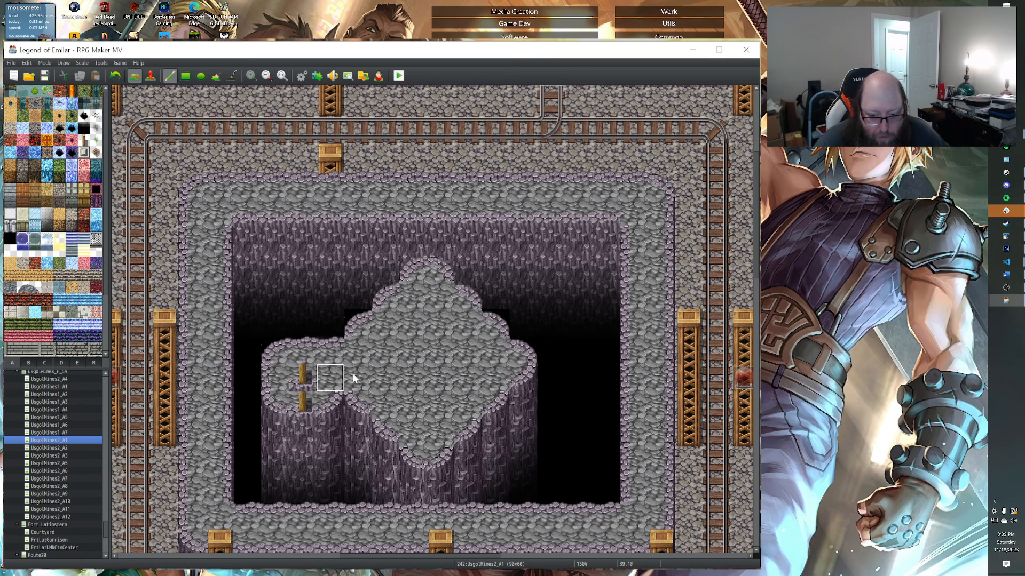
{"action": "left_click", "coordinate": [313, 375]}
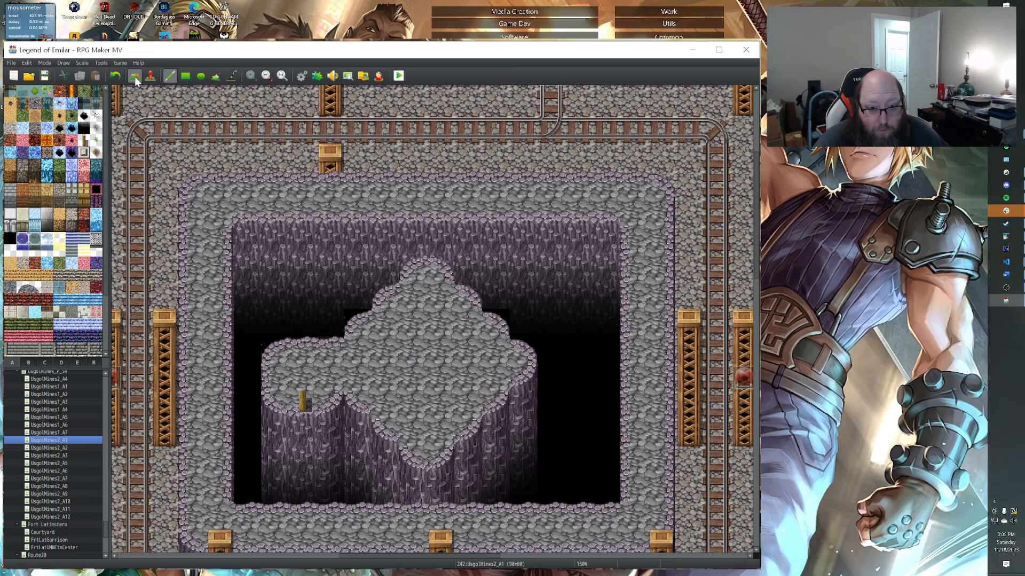
{"action": "left_click", "coordinate": [150, 75]}
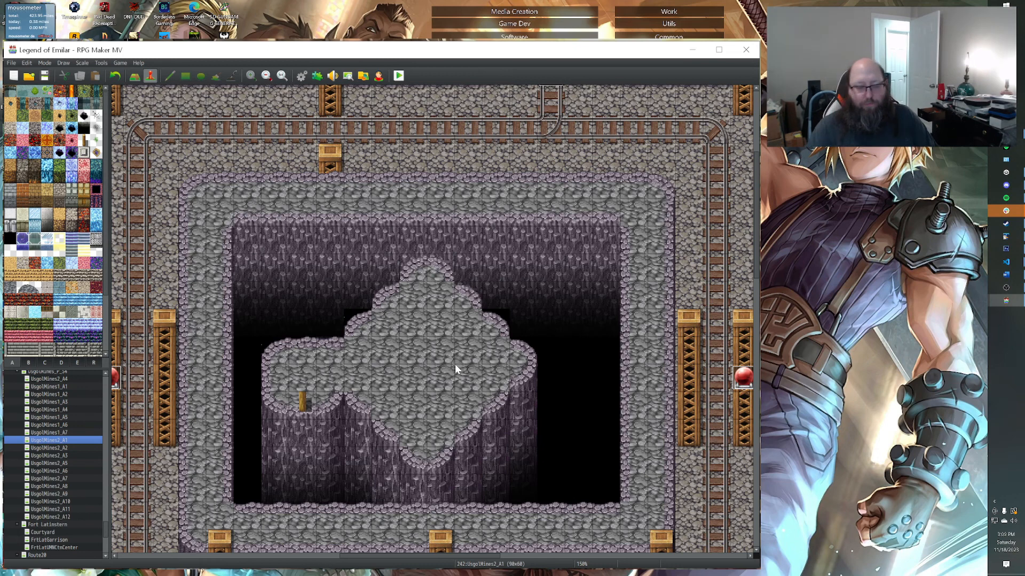
Look through the tileset pages of the UsgolMines2_A1 map for the mine support beams, rails and pit wall tiles.
{"action": "scroll", "coordinate": [454, 364], "scroll_direction": "up", "scroll_amount": 1}
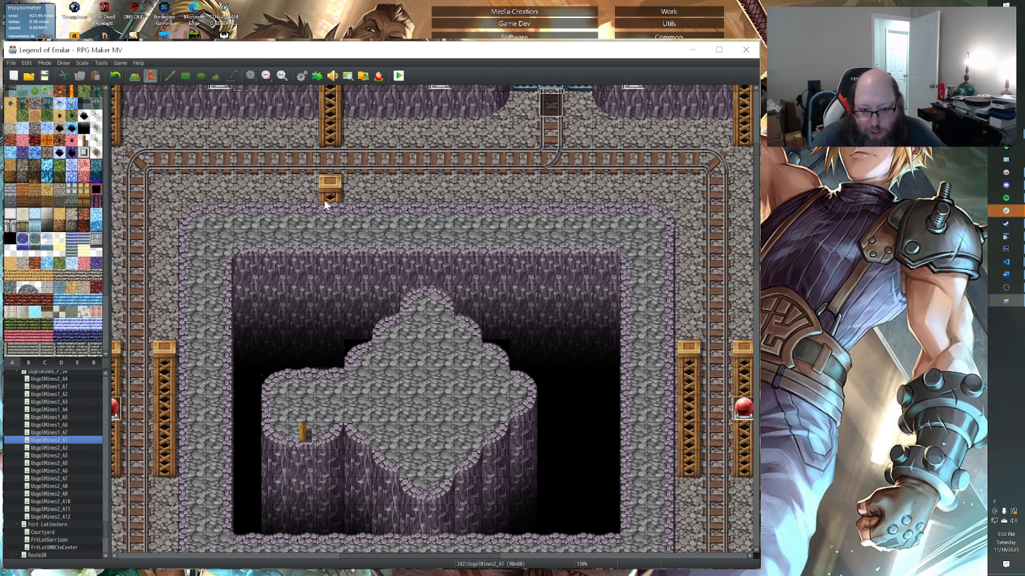
{"action": "left_click", "coordinate": [66, 359]}
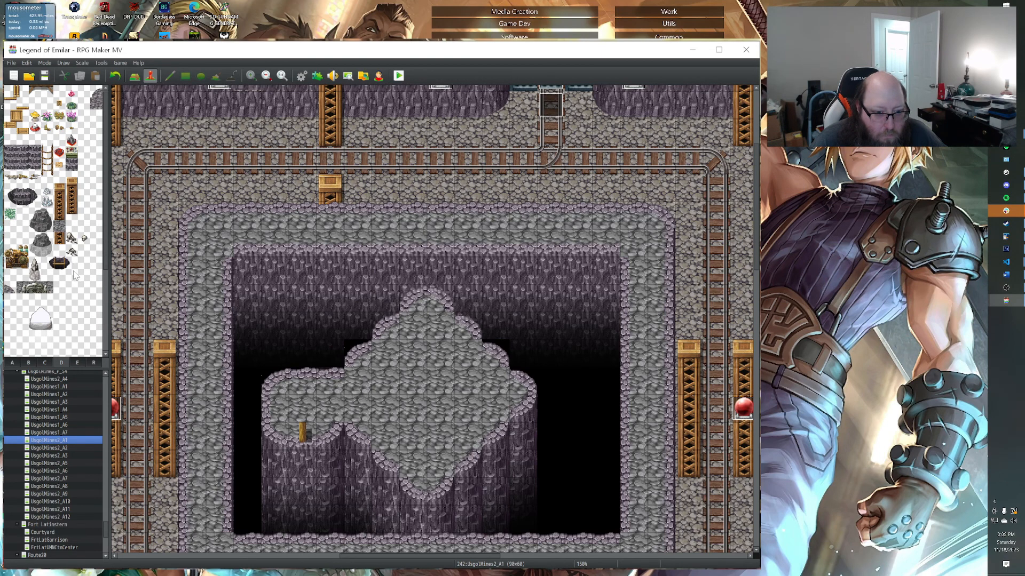
{"action": "left_click", "coordinate": [74, 361]}
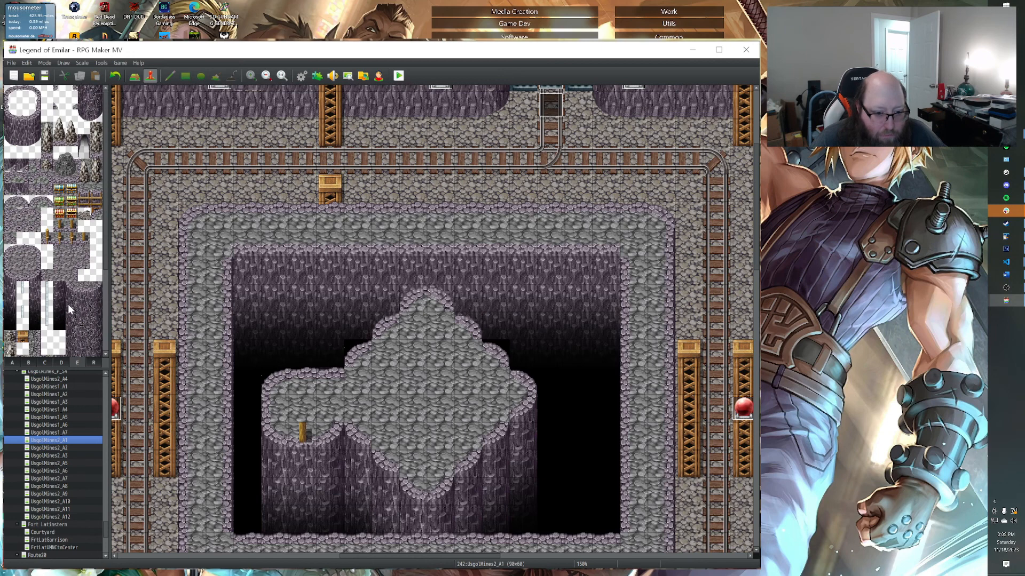
{"action": "scroll", "coordinate": [68, 304], "scroll_direction": "down", "scroll_amount": 3}
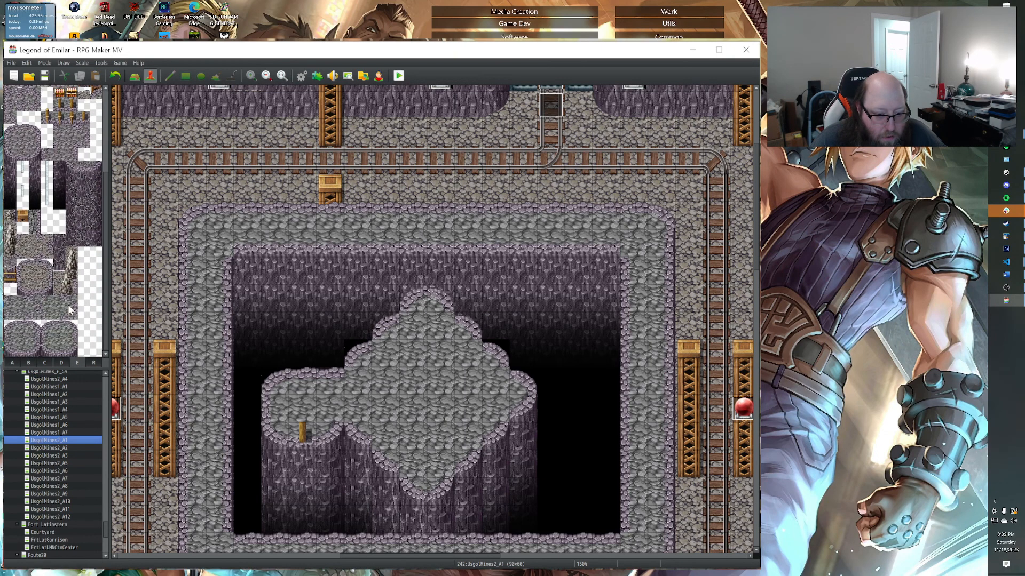
{"action": "left_click", "coordinate": [90, 363]}
{"action": "left_click", "coordinate": [46, 363]}
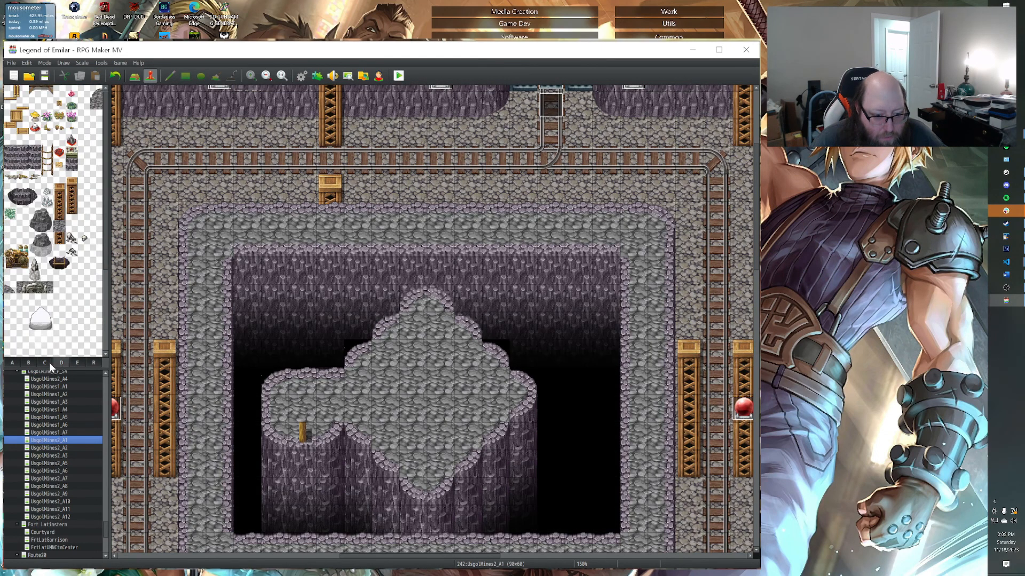
{"action": "left_click", "coordinate": [35, 364]}
{"action": "scroll", "coordinate": [54, 221], "scroll_direction": "down", "scroll_amount": 2}
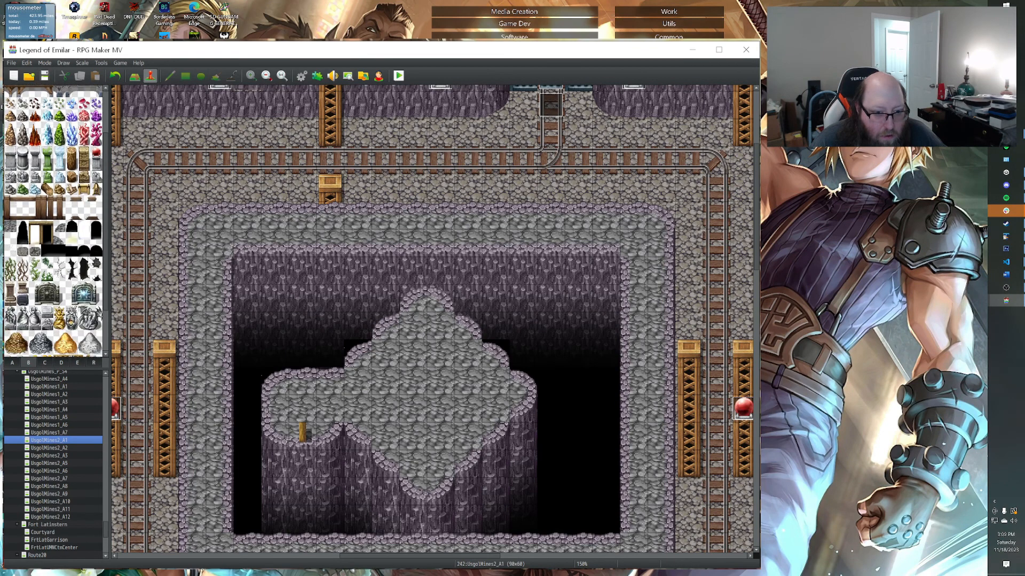
{"action": "left_click", "coordinate": [46, 363]}
{"action": "scroll", "coordinate": [52, 318], "scroll_direction": "down", "scroll_amount": 4}
{"action": "scroll", "coordinate": [46, 323], "scroll_direction": "up", "scroll_amount": 4}
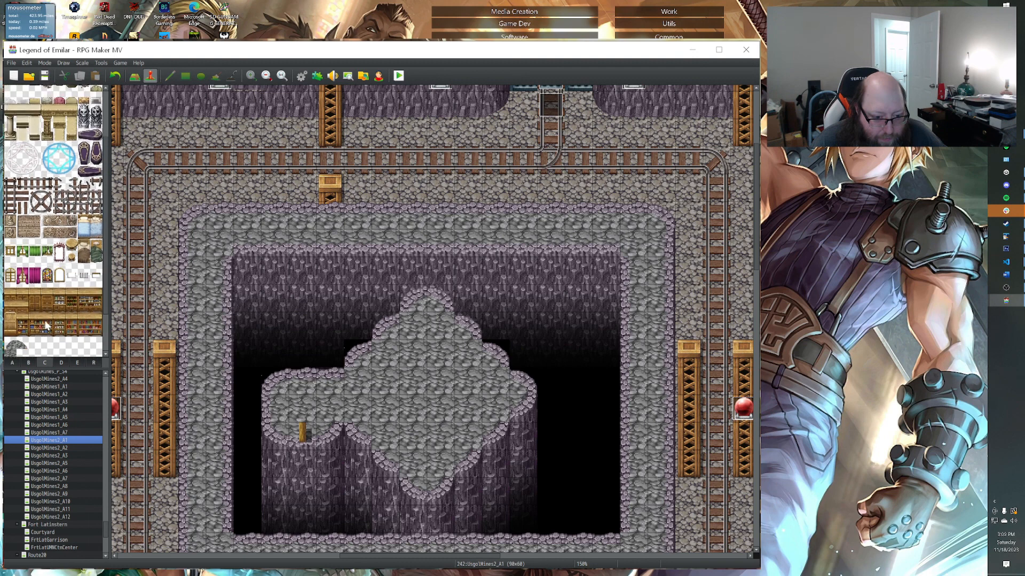
{"action": "scroll", "coordinate": [46, 319], "scroll_direction": "down", "scroll_amount": 4}
{"action": "left_click", "coordinate": [58, 363]}
{"action": "scroll", "coordinate": [55, 259], "scroll_direction": "down", "scroll_amount": 1}
{"action": "scroll", "coordinate": [56, 249], "scroll_direction": "up", "scroll_amount": 1}
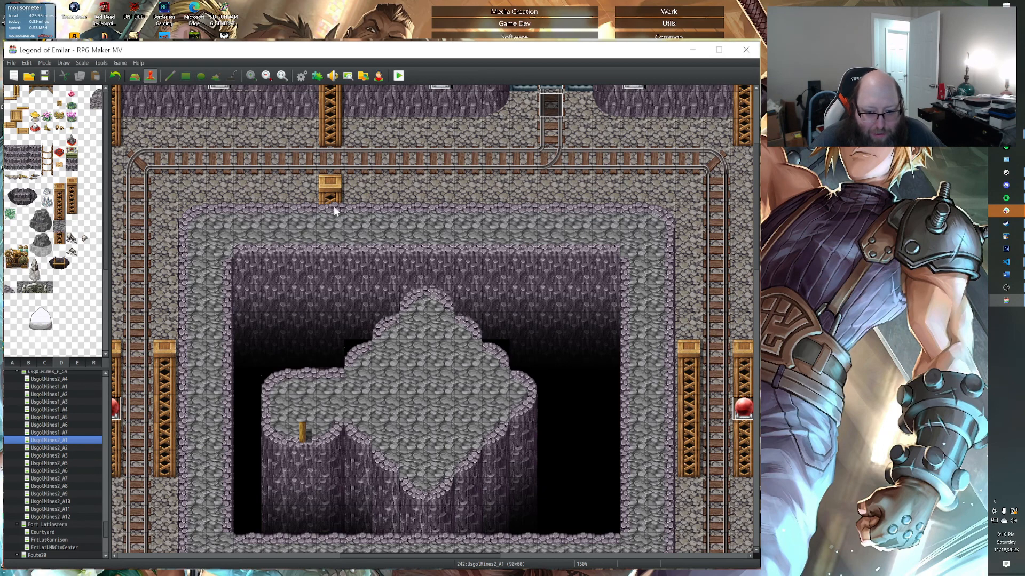
{"action": "scroll", "coordinate": [338, 246], "scroll_direction": "up", "scroll_amount": 4}
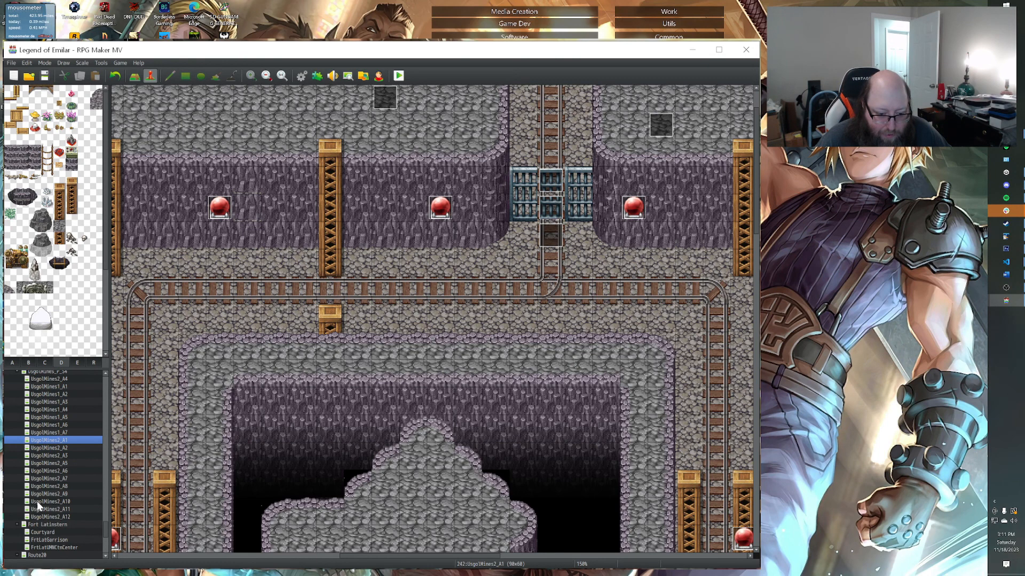
Browse the Dankwood and ForestOfTwilight maps for another multi-level example and open the FoTA3 map.
{"action": "scroll", "coordinate": [37, 501], "scroll_direction": "up", "scroll_amount": 6}
{"action": "scroll", "coordinate": [43, 467], "scroll_direction": "up", "scroll_amount": 10}
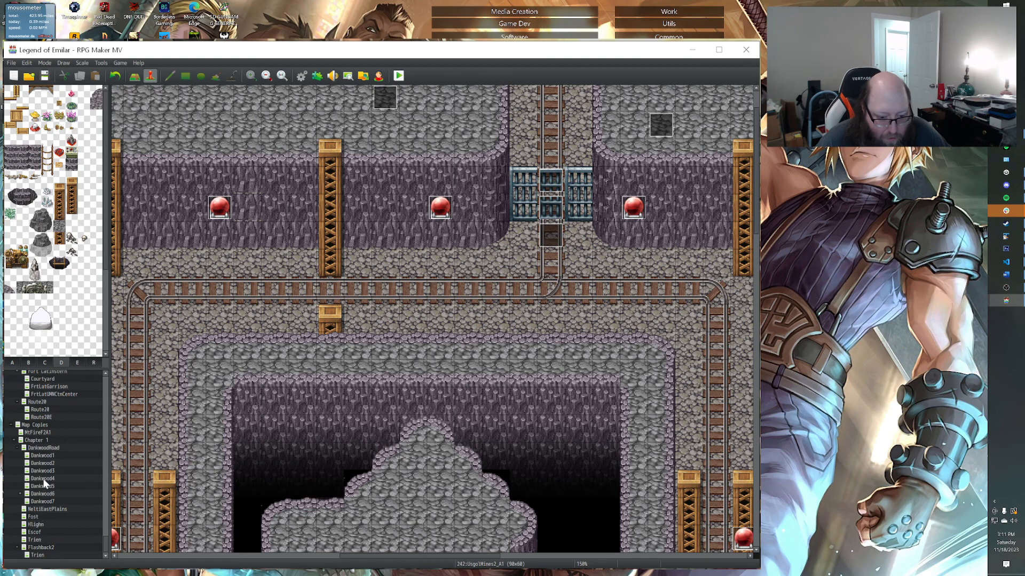
{"action": "left_click", "coordinate": [42, 486]}
{"action": "left_click", "coordinate": [46, 472]}
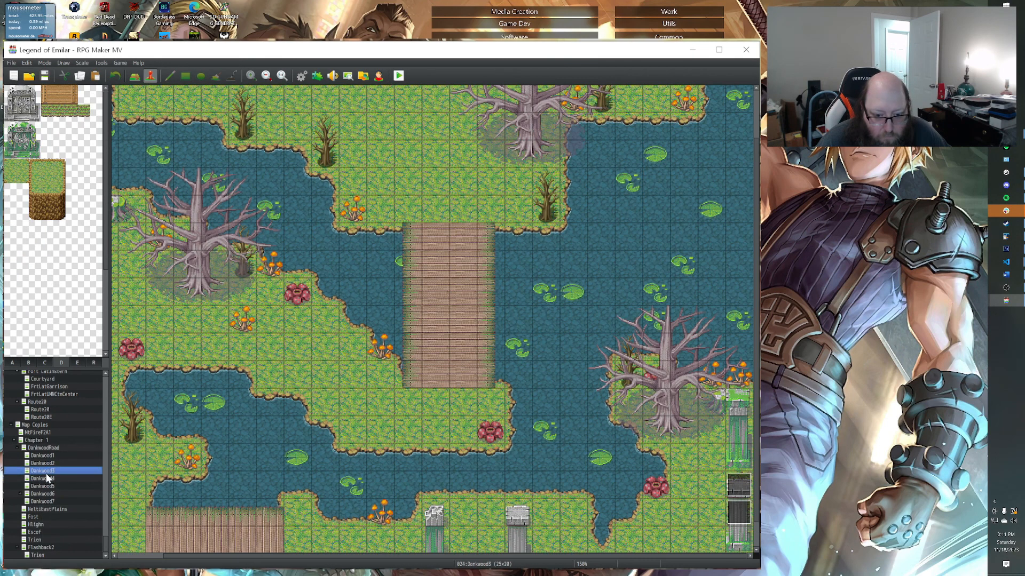
{"action": "scroll", "coordinate": [44, 498], "scroll_direction": "down", "scroll_amount": 8}
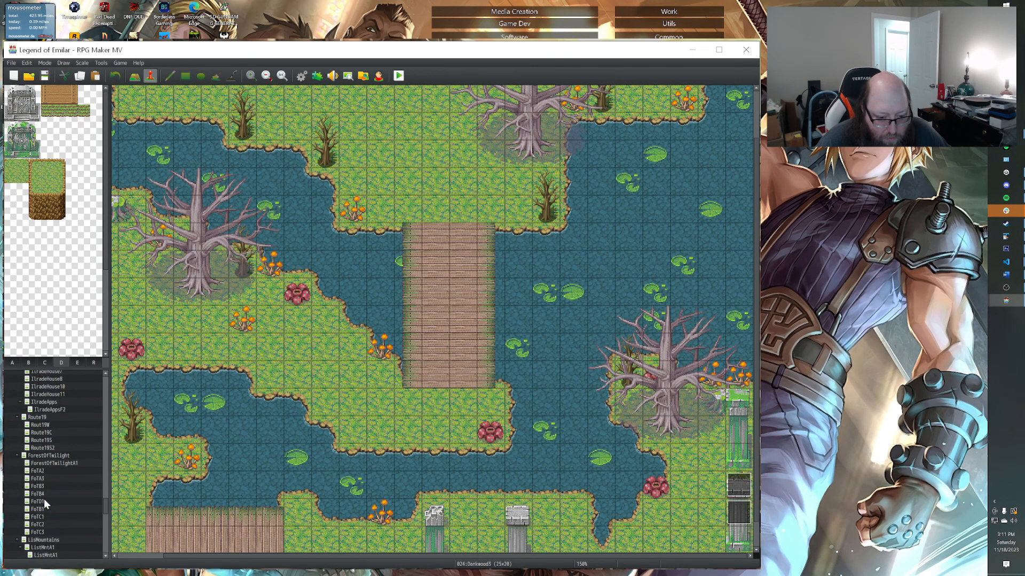
{"action": "left_click", "coordinate": [44, 502]}
{"action": "left_click", "coordinate": [43, 486]}
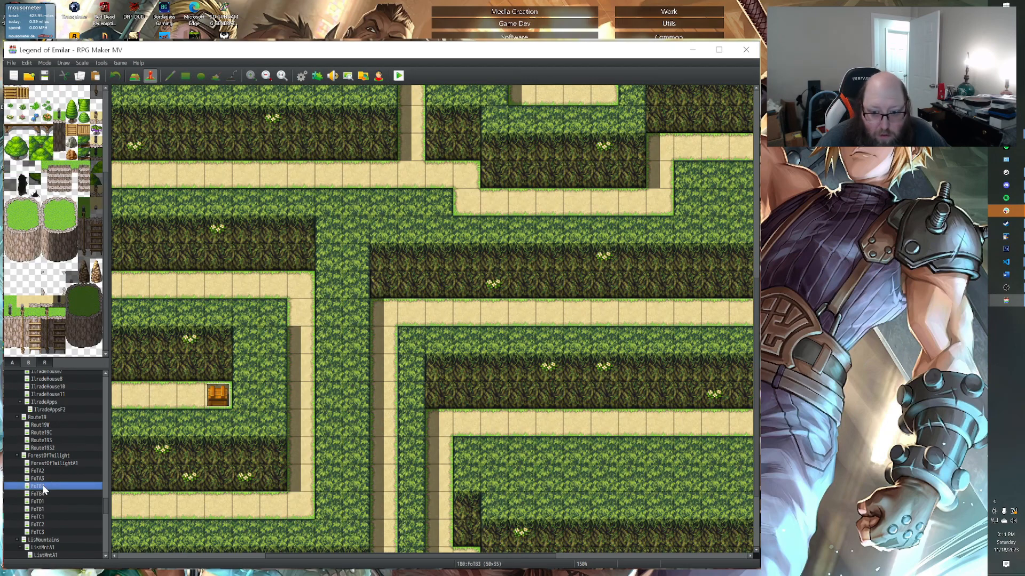
{"action": "left_click", "coordinate": [43, 478]}
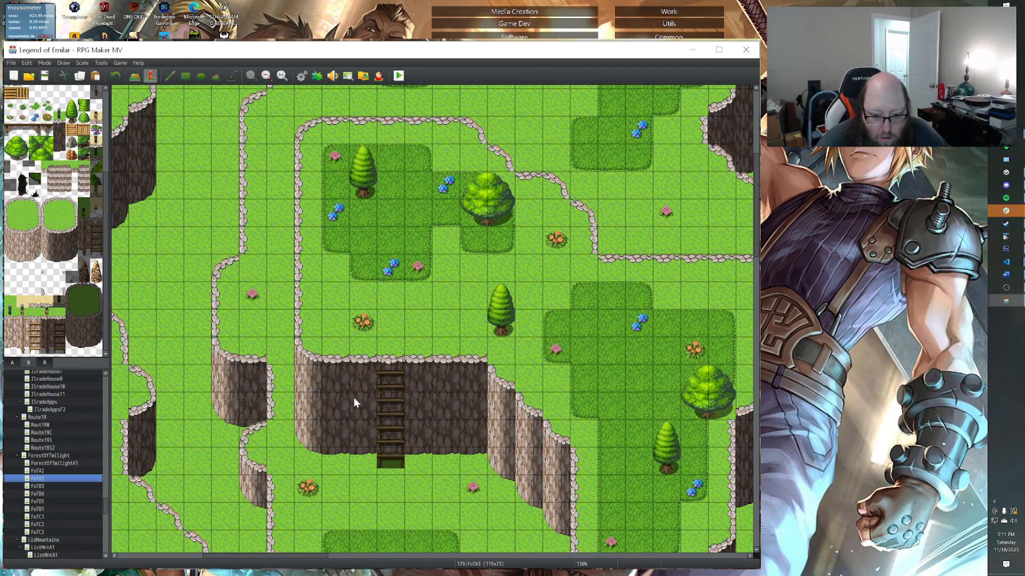
Examine the cliffs, ladders, ledges and branching paths across the FoTA3 forest map up close.
{"action": "middle_click", "coordinate": [357, 414]}
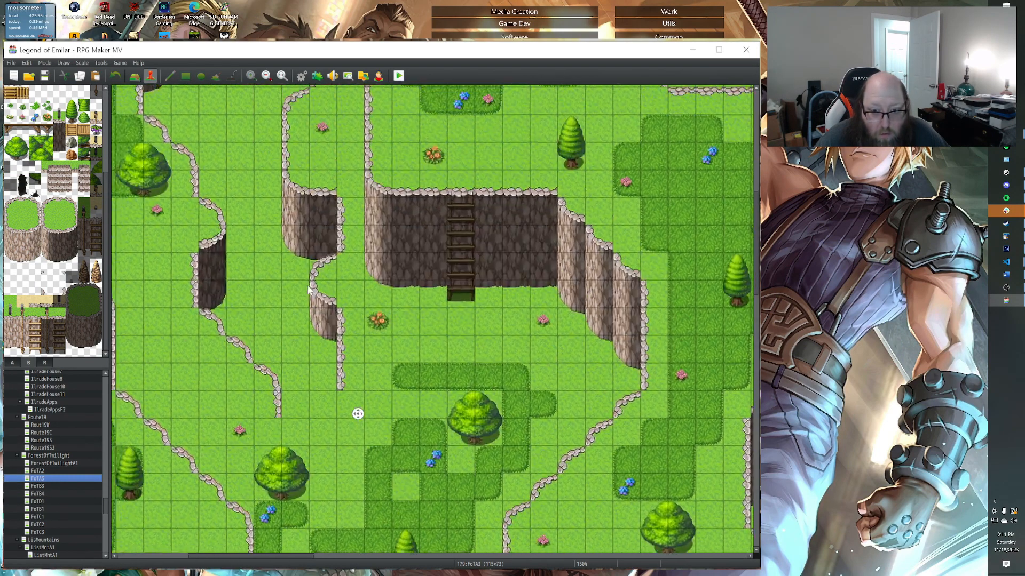
{"action": "middle_click_drag", "start_coordinate": [308, 286], "coordinate": [314, 311]}
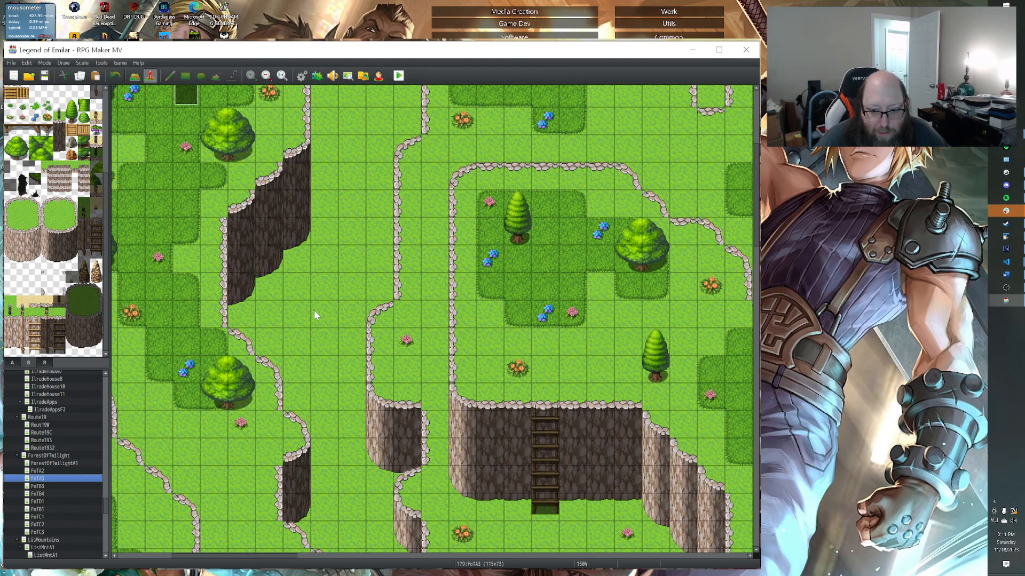
{"action": "scroll", "coordinate": [314, 316], "scroll_direction": "down", "scroll_amount": 4, "text": "ctrl"}
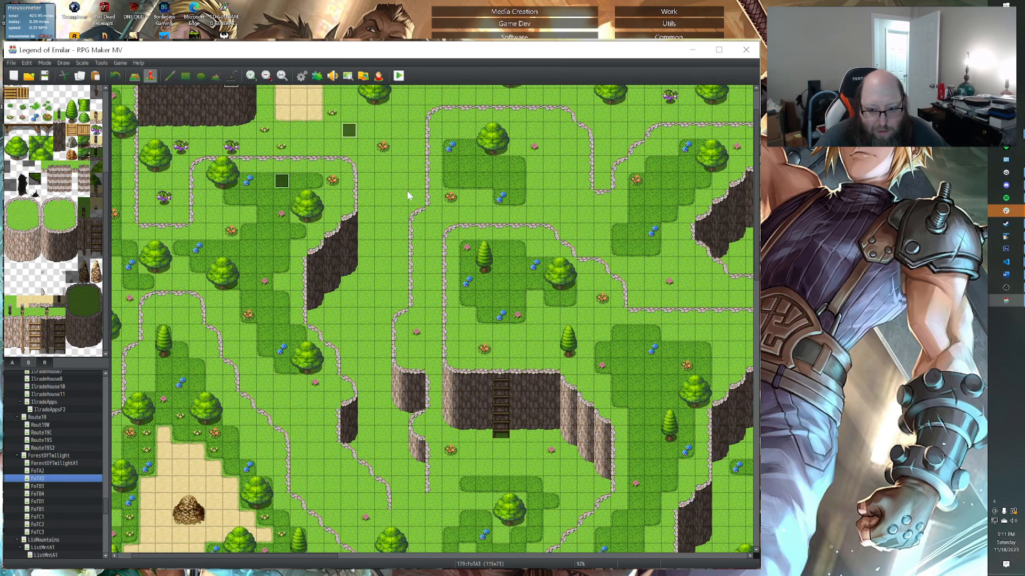
{"action": "mouse_move", "coordinate": [365, 347]}
{"action": "middle_mouse_down"}
{"action": "mouse_move", "coordinate": [375, 418]}
{"action": "mouse_move", "coordinate": [351, 295]}
{"action": "middle_mouse_up"}
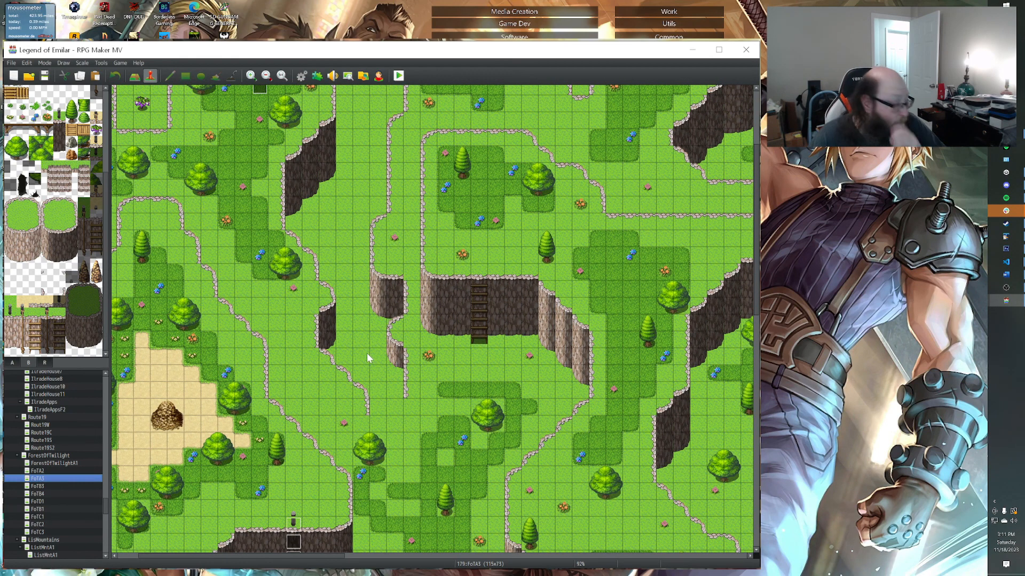
{"action": "middle_click_drag", "start_coordinate": [363, 350], "coordinate": [320, 189]}
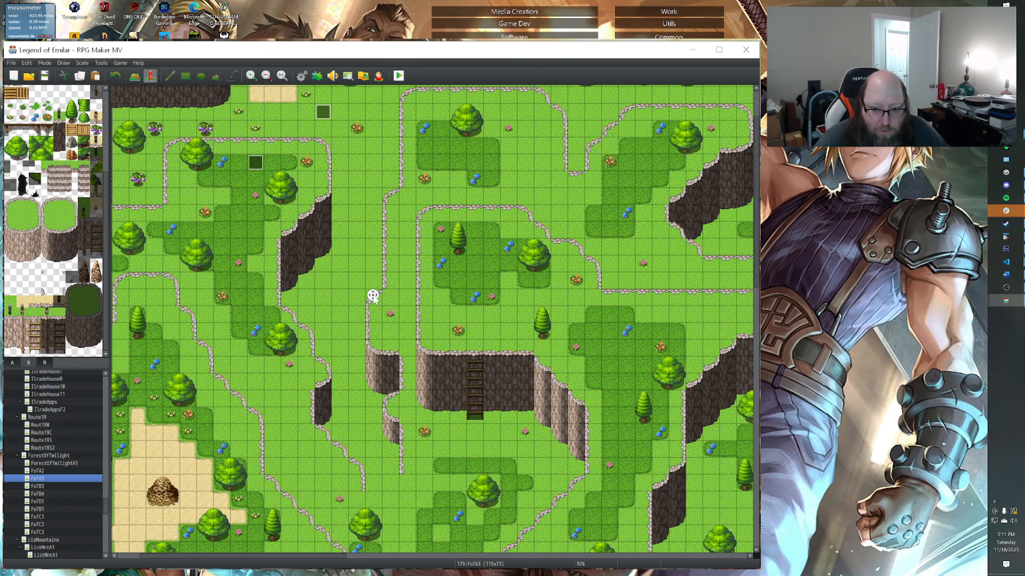
{"action": "scroll", "coordinate": [374, 297], "scroll_direction": "up", "scroll_amount": 3}
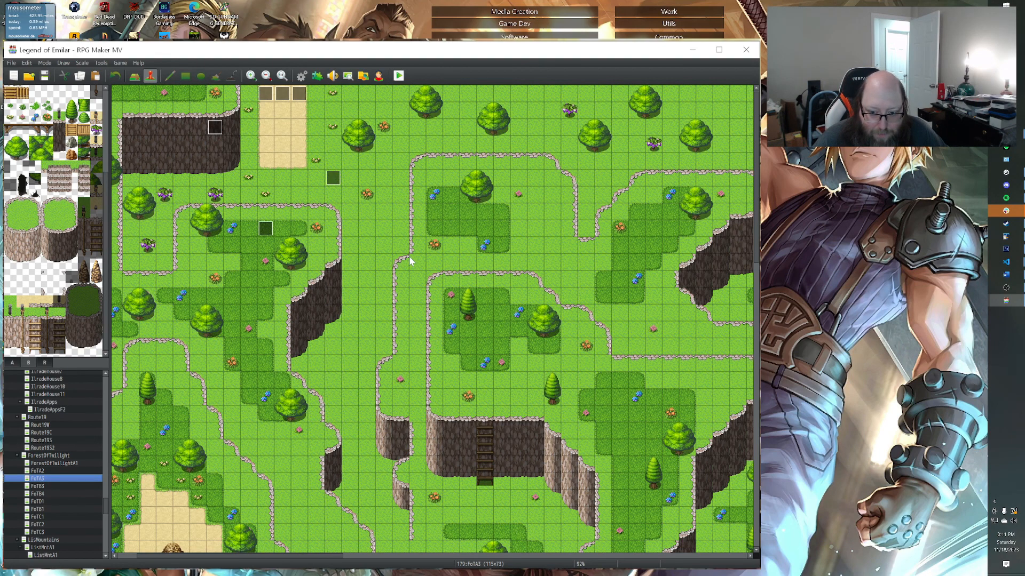
{"action": "scroll", "coordinate": [365, 325], "scroll_direction": "down", "scroll_amount": 3}
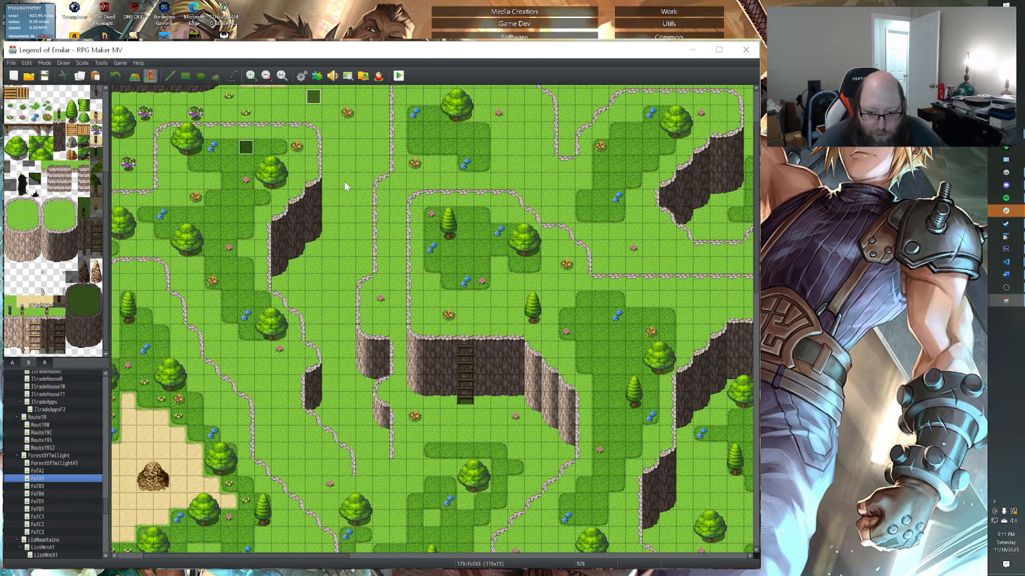
{"action": "scroll", "coordinate": [363, 383], "scroll_direction": "down", "scroll_amount": 3}
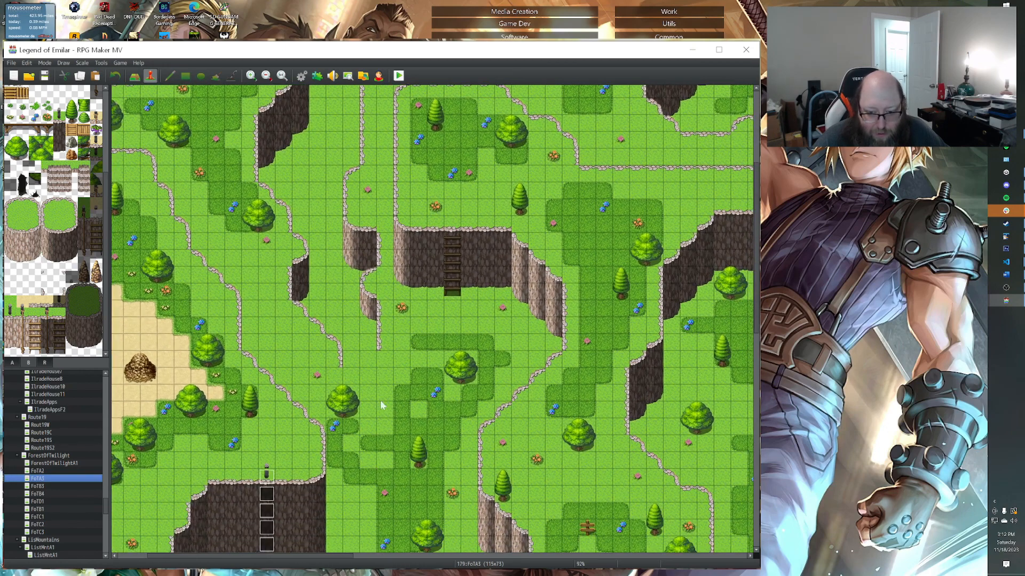
{"action": "middle_click_drag", "start_coordinate": [335, 273], "coordinate": [335, 168]}
{"action": "middle_click_drag", "start_coordinate": [333, 458], "coordinate": [348, 482]}
{"action": "middle_click_drag", "start_coordinate": [457, 380], "coordinate": [338, 323]}
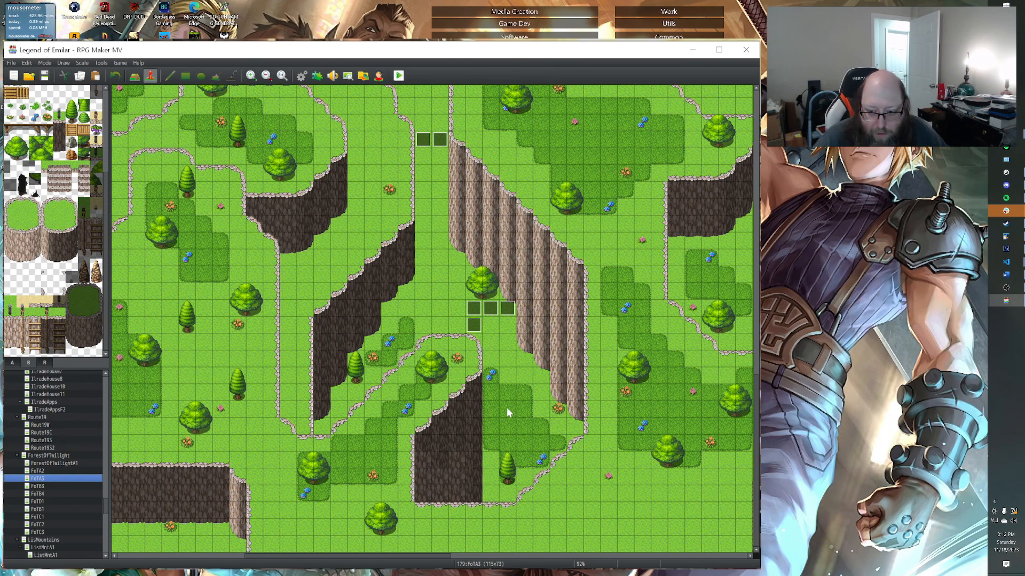
{"action": "middle_click_drag", "start_coordinate": [418, 405], "coordinate": [194, 510]}
{"action": "middle_click_drag", "start_coordinate": [390, 394], "coordinate": [393, 245]}
{"action": "middle_click_drag", "start_coordinate": [528, 254], "coordinate": [242, 264]}
{"action": "scroll", "coordinate": [282, 280], "scroll_direction": "down", "scroll_amount": 2}
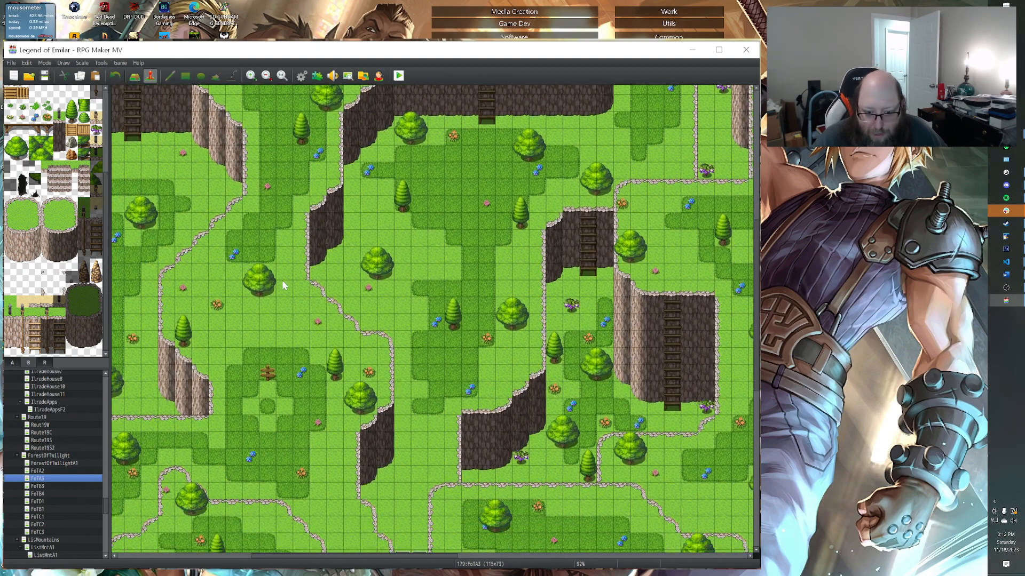
Examine the overall layout of the FoTA3 map from its western to its eastern edge at 33% zoom.
{"action": "scroll", "coordinate": [282, 280], "scroll_direction": "down", "scroll_amount": 5, "text": "ctrl"}
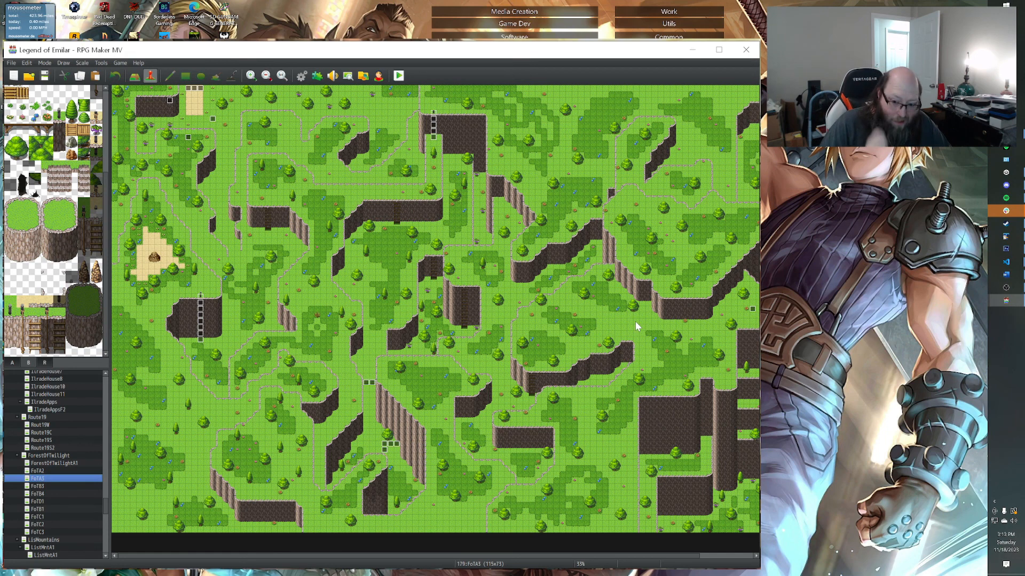
{"action": "scroll", "coordinate": [501, 319], "scroll_direction": "right", "scroll_amount": 2, "text": "shift"}
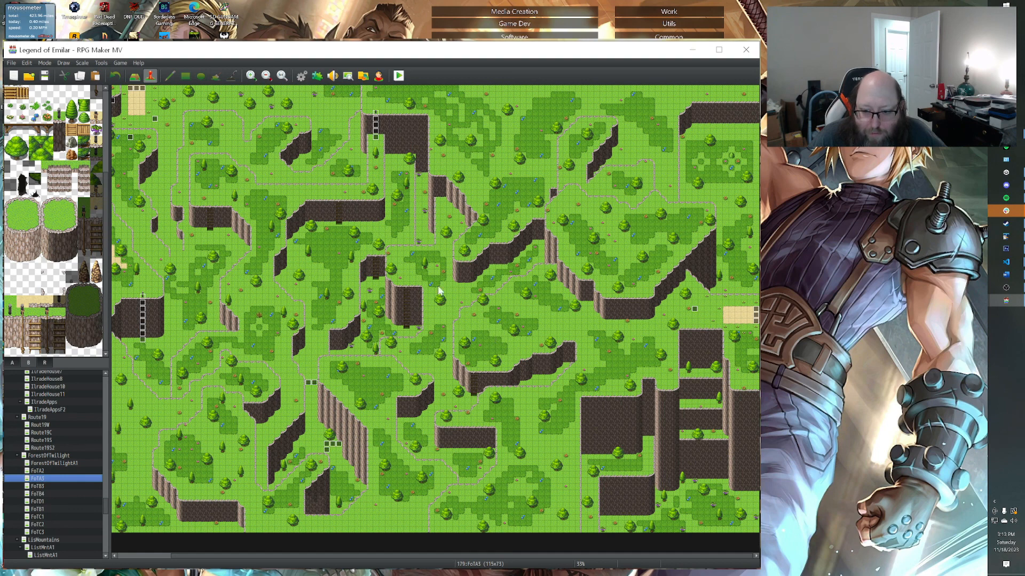
{"action": "scroll", "coordinate": [595, 271], "scroll_direction": "left", "scroll_amount": 2, "text": "shift"}
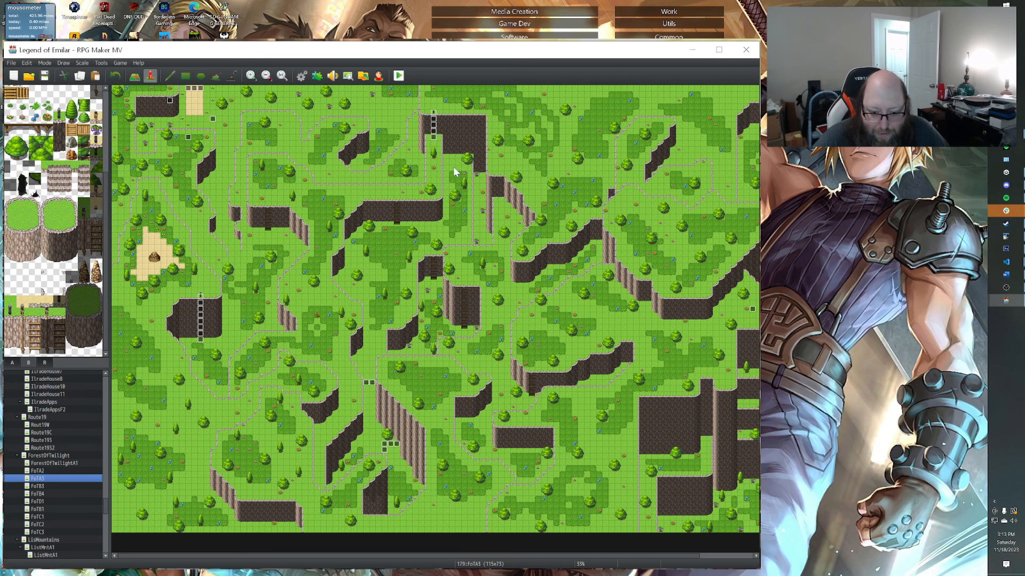
{"action": "scroll", "coordinate": [342, 317], "scroll_direction": "right", "scroll_amount": 2}
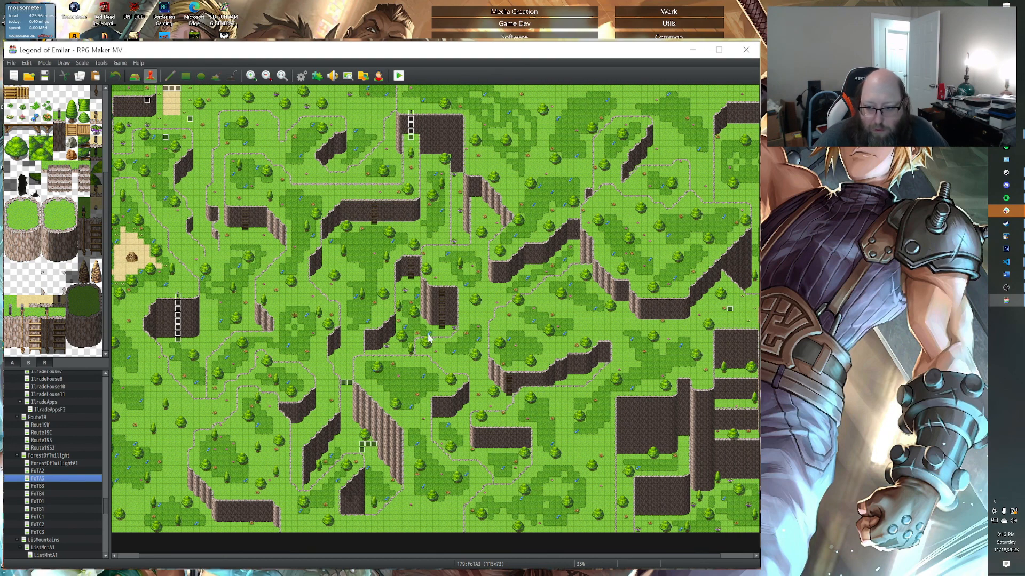
{"action": "scroll", "coordinate": [342, 317], "scroll_direction": "right", "scroll_amount": 3}
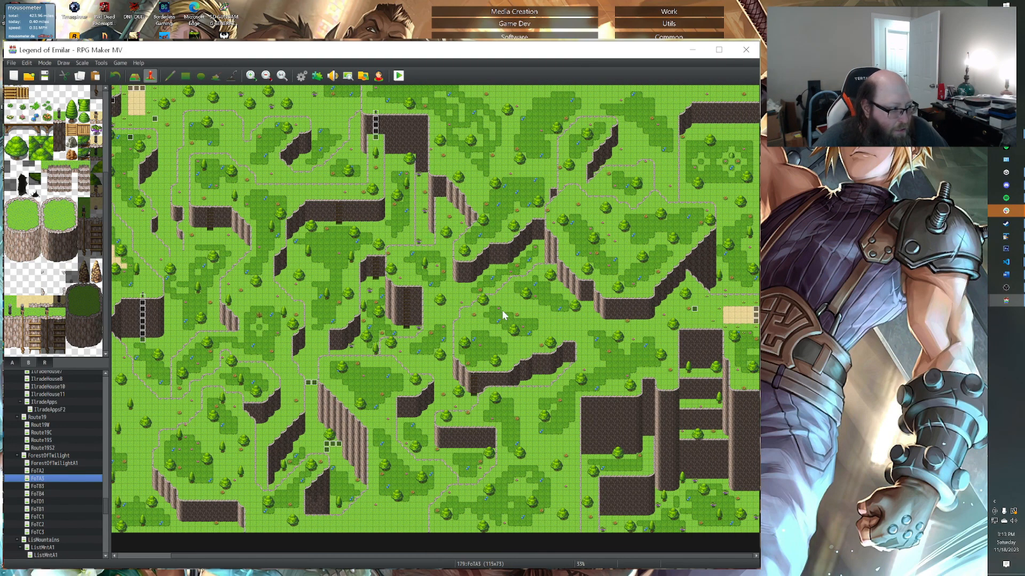
{"action": "scroll", "coordinate": [501, 312], "scroll_direction": "left", "scroll_amount": 5}
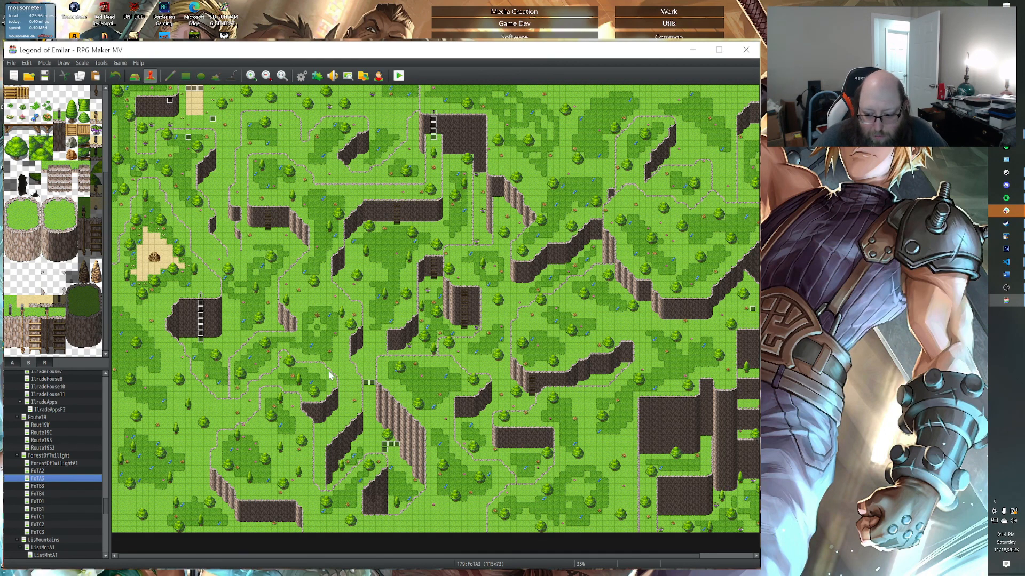
{"action": "middle_click_drag", "start_coordinate": [328, 371], "coordinate": [565, 352]}
{"action": "middle_click_drag", "start_coordinate": [555, 401], "coordinate": [533, 248]}
{"action": "middle_click_drag", "start_coordinate": [560, 240], "coordinate": [332, 247]}
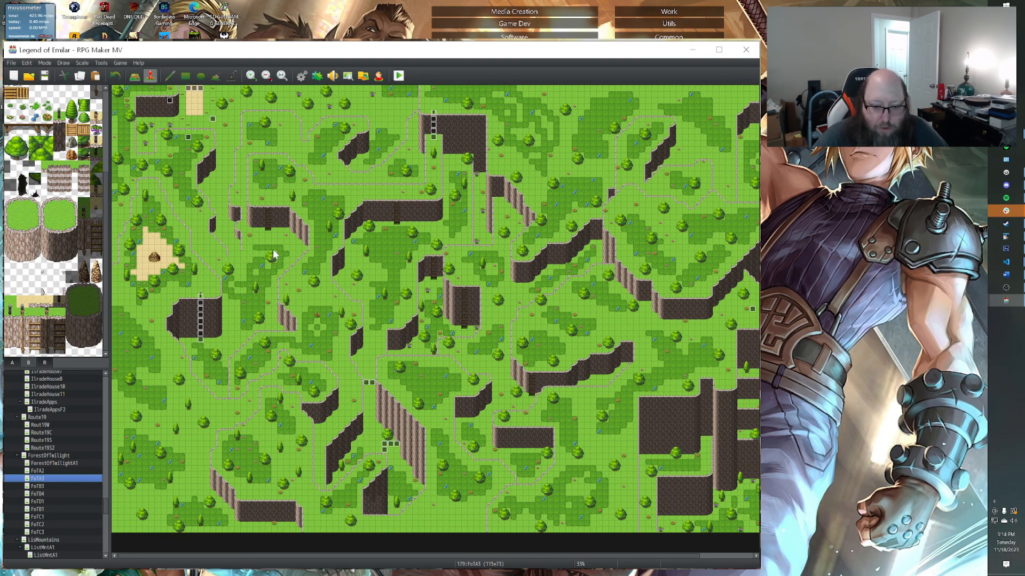
{"action": "middle_click_drag", "start_coordinate": [239, 316], "coordinate": [480, 327]}
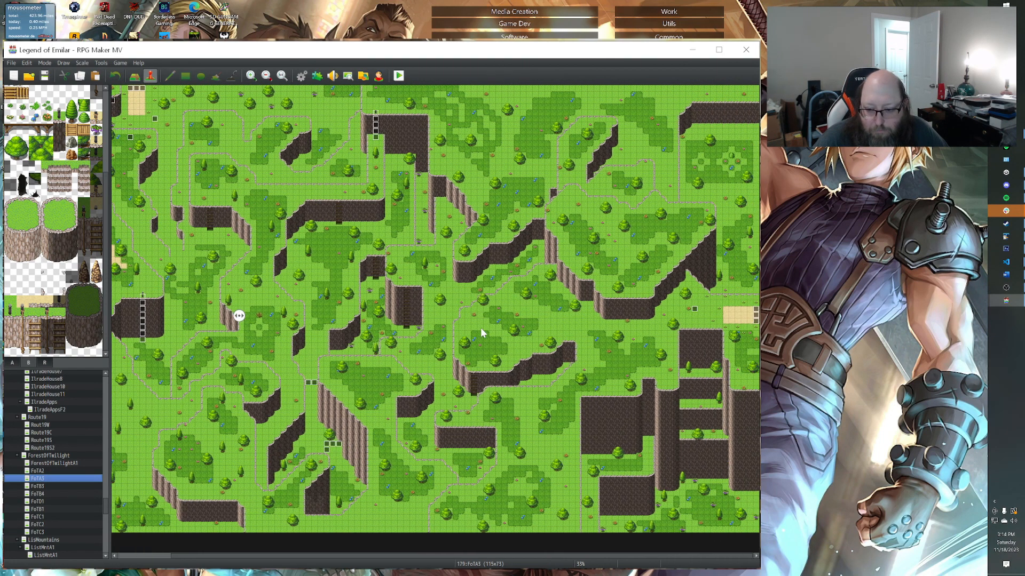
{"action": "middle_click_drag", "start_coordinate": [606, 374], "coordinate": [235, 261]}
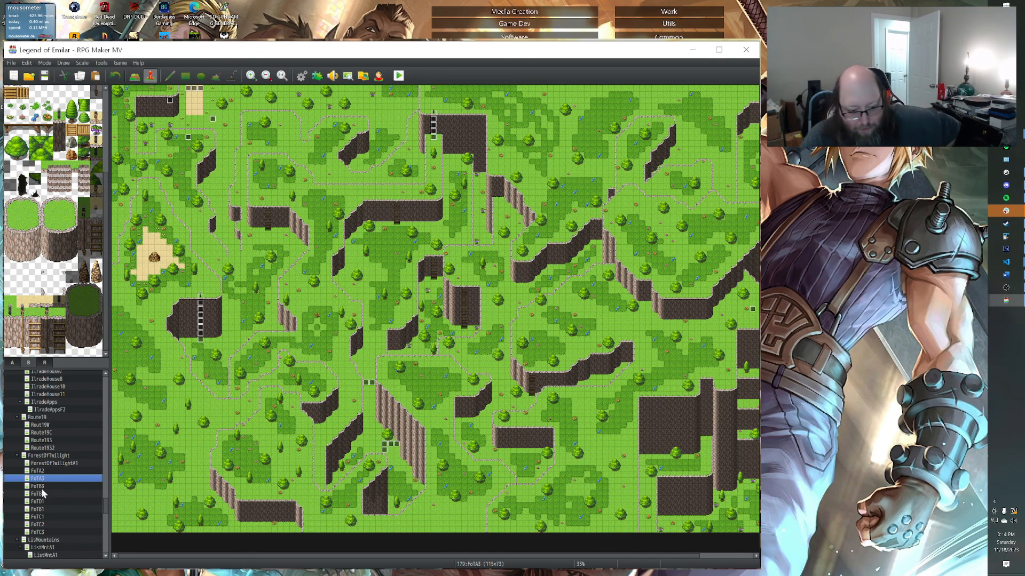
Reopen the UsgolMines2_A1 map and close the Legend of Emilar project, saving its changes.
{"action": "scroll", "coordinate": [43, 507], "scroll_direction": "down", "scroll_amount": 8}
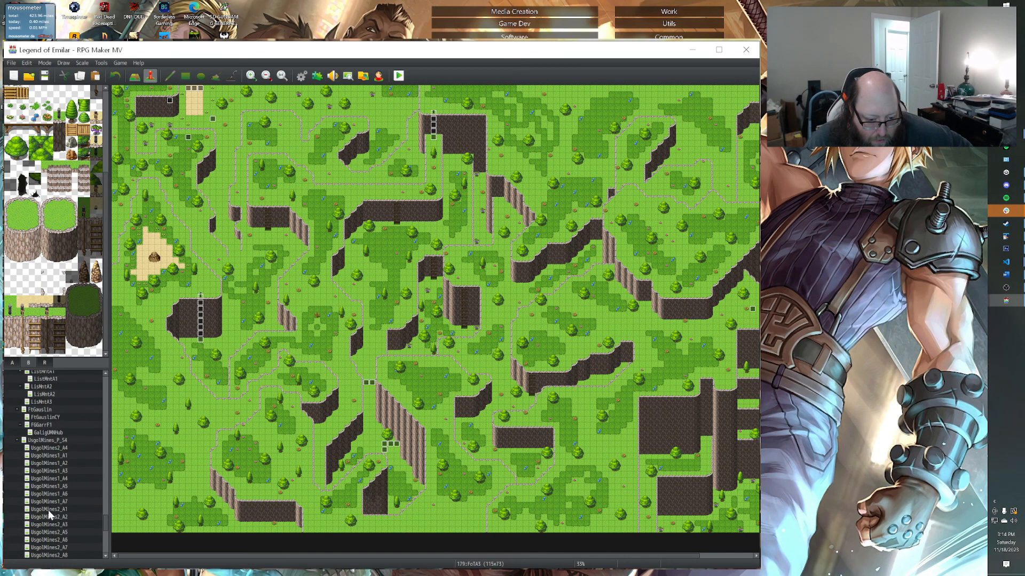
{"action": "left_click", "coordinate": [47, 510]}
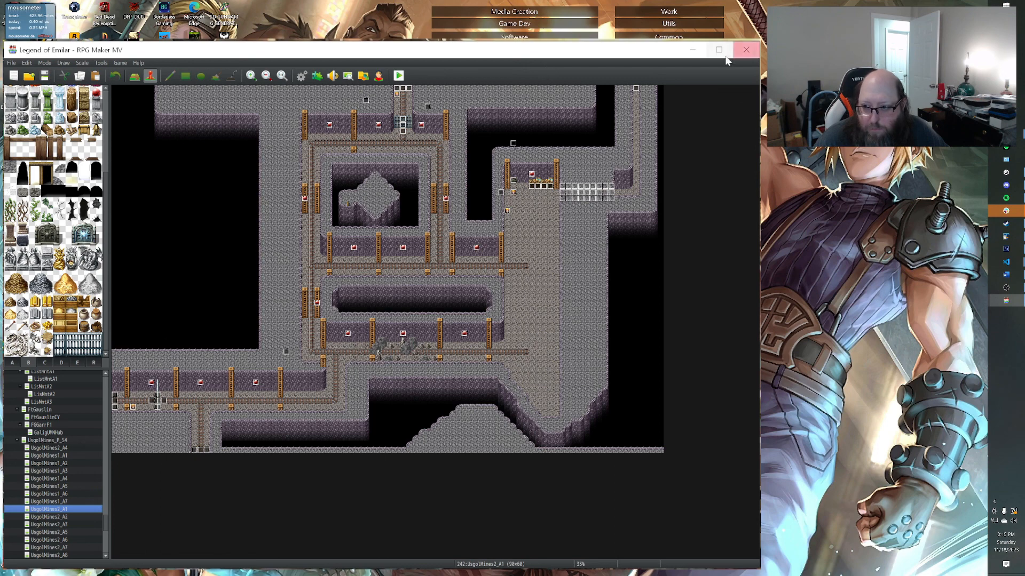
{"action": "left_click", "coordinate": [744, 52]}
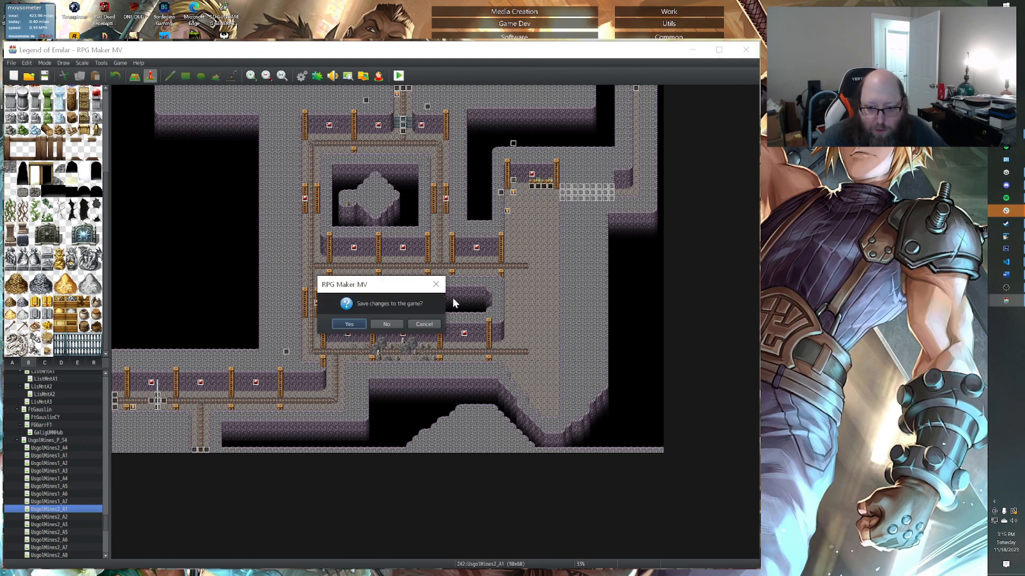
{"action": "left_click", "coordinate": [349, 325]}
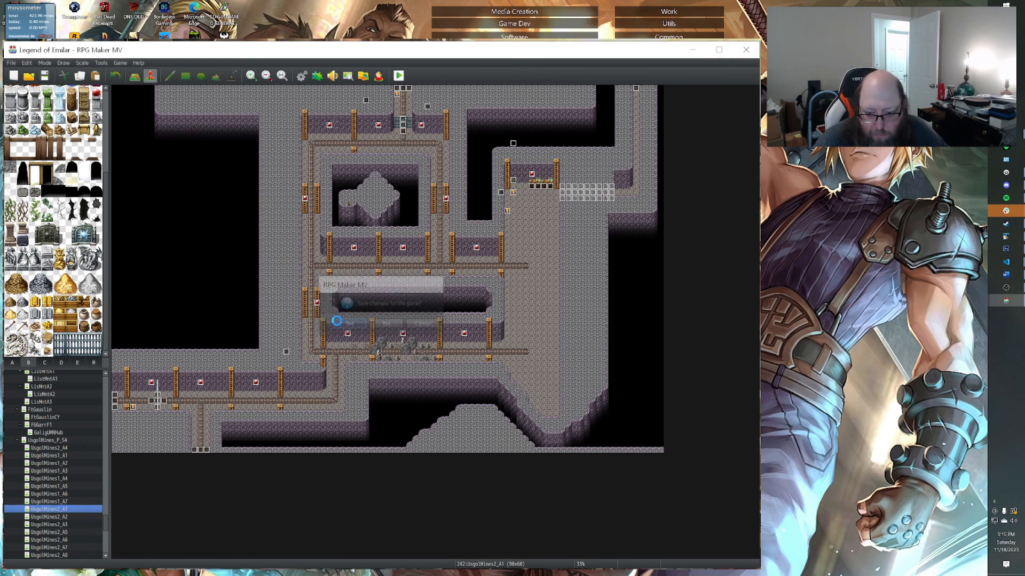